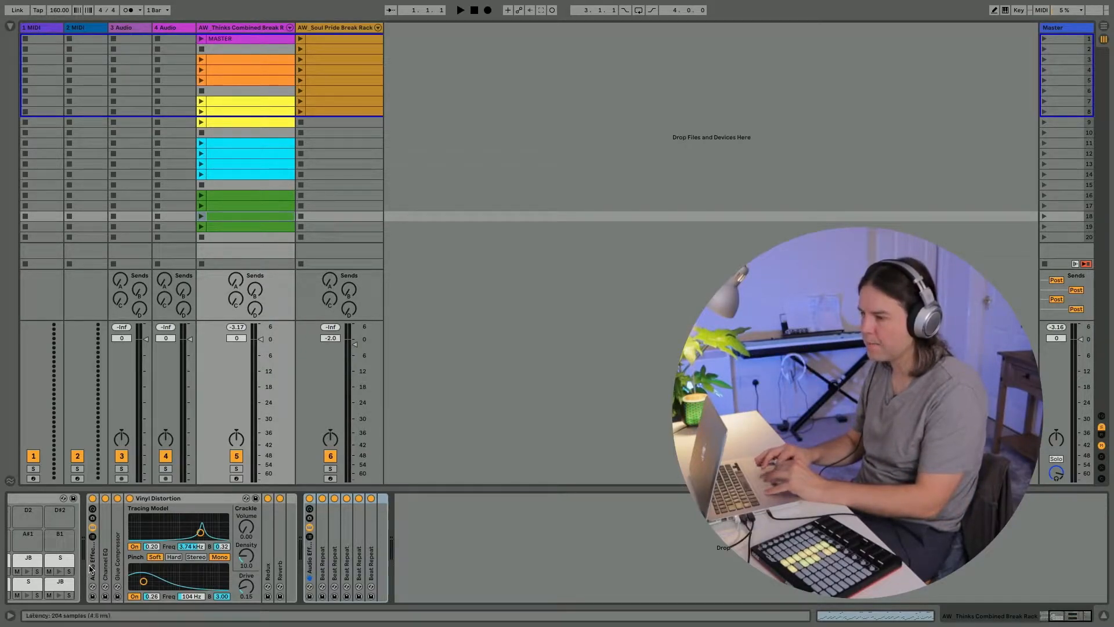
# Examine the sample pads in the Think 1-162 drum rack on the AW_Thinks Combined Break Rack track.
pyautogui.hscroll(-5, 116, 563)
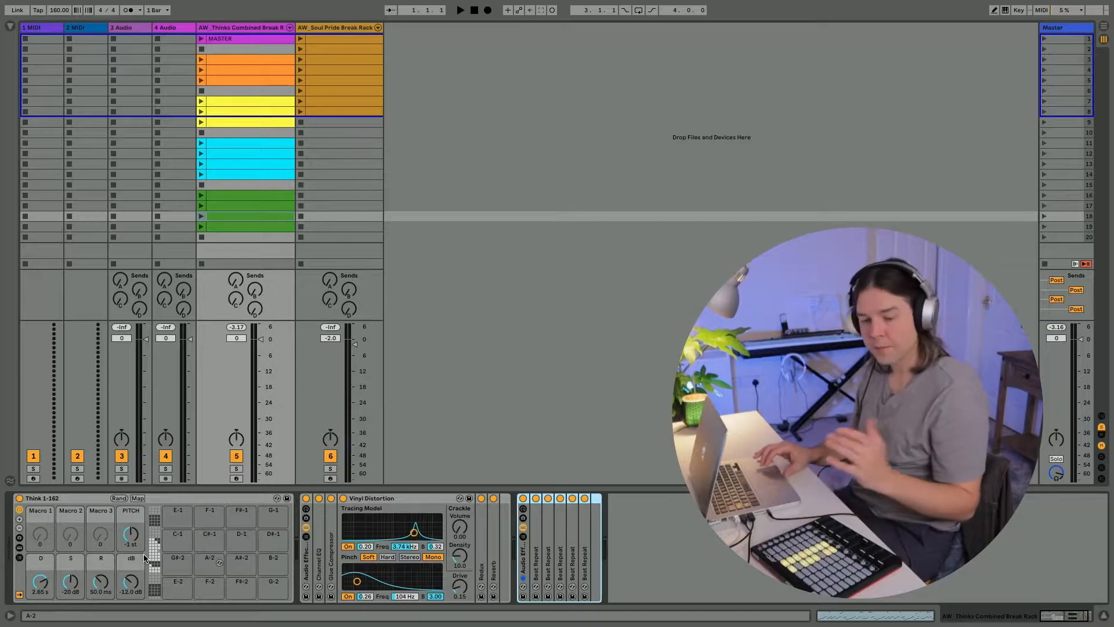
pyautogui.click(211, 29)
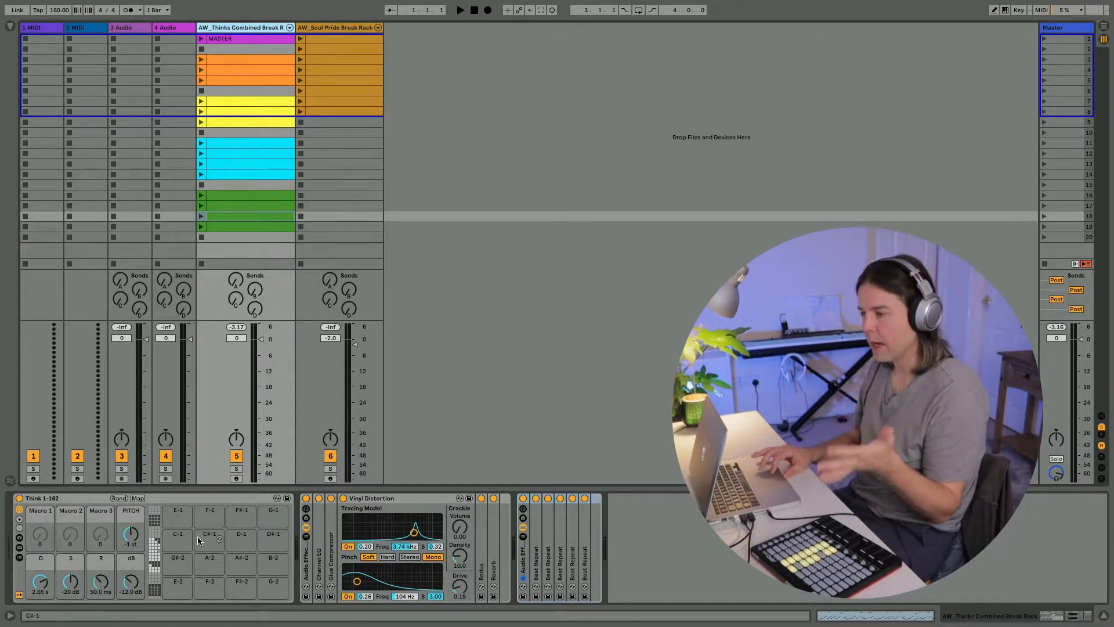
pyautogui.click(155, 568)
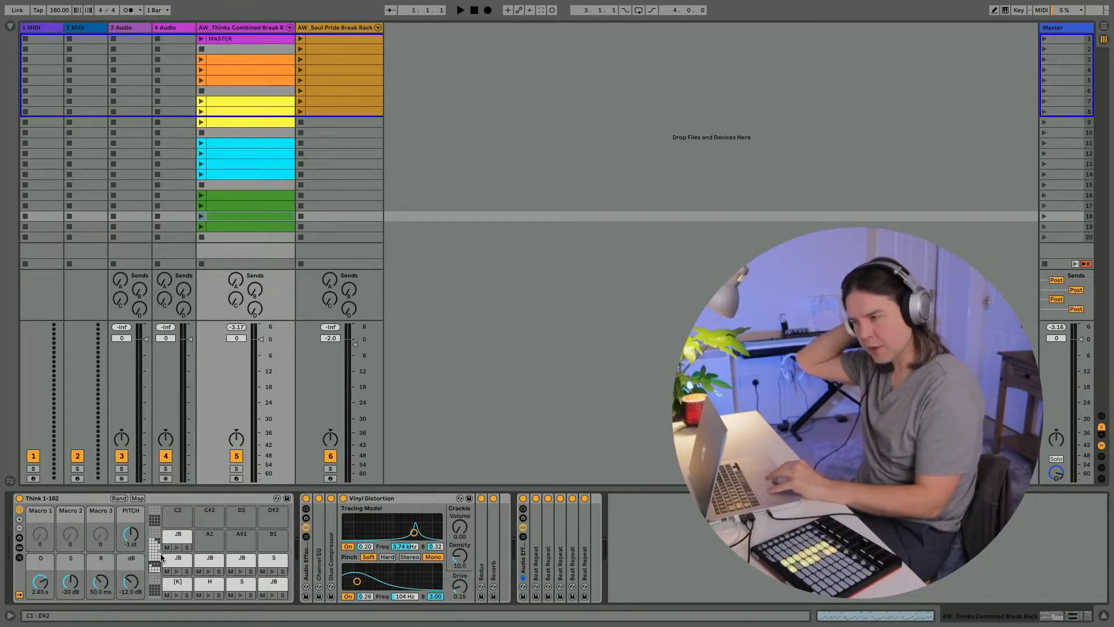
pyautogui.click(161, 556)
pyautogui.click(155, 546)
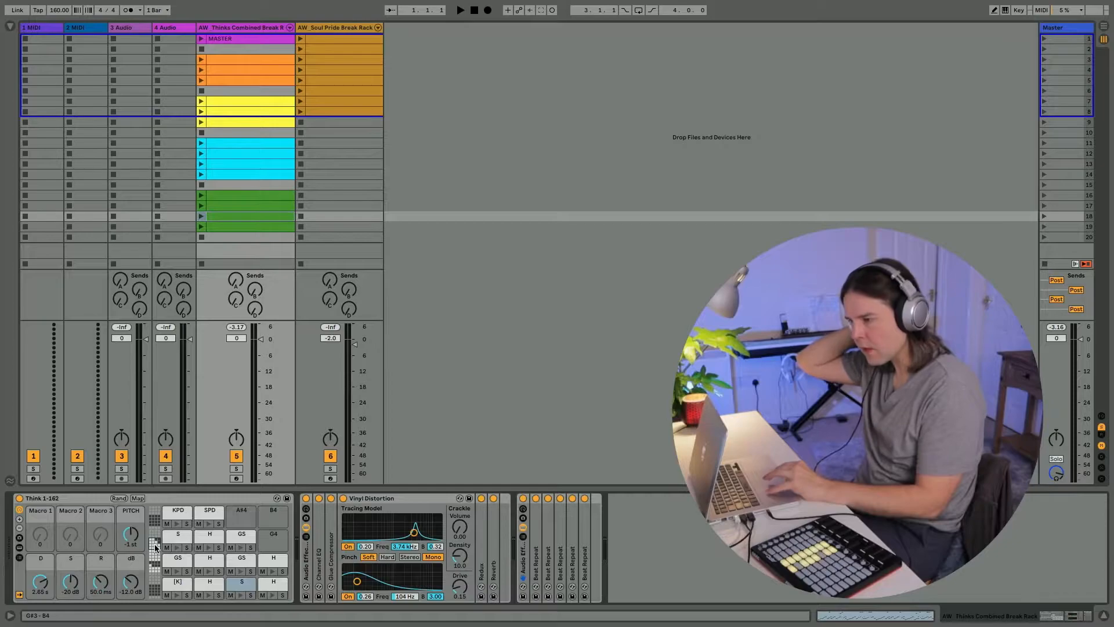
# Delete the four empty tracks 1 MIDI, 2 MIDI, 3 Audio and 4 Audio.
pyautogui.click(172, 29)
pyautogui.keyDown('shift'); pyautogui.click(42, 30); pyautogui.keyUp('shift')
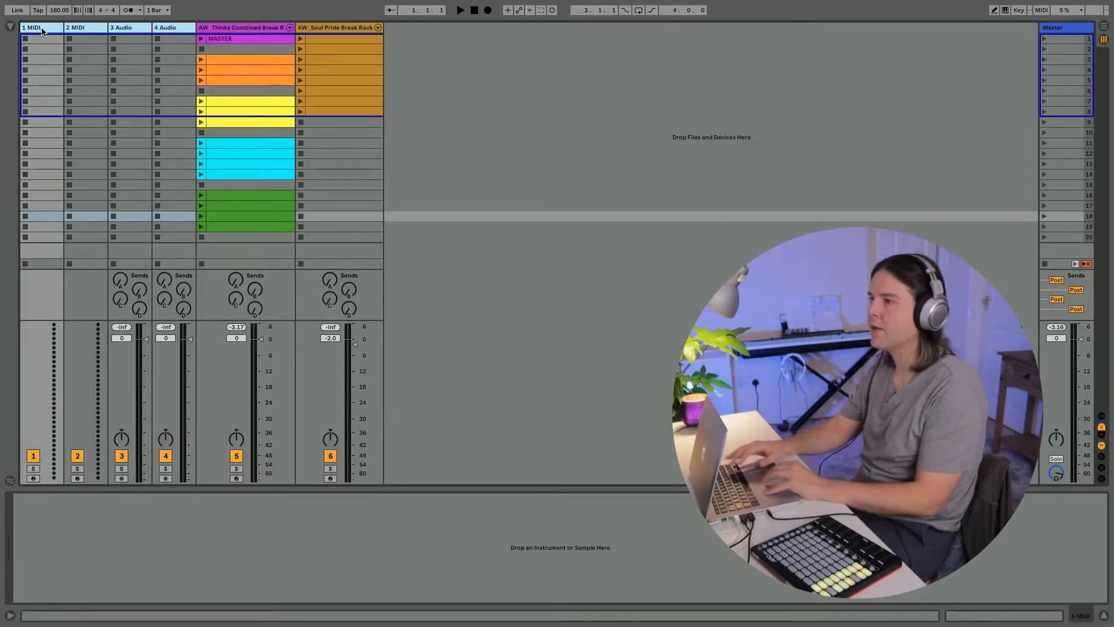
pyautogui.press('Delete')
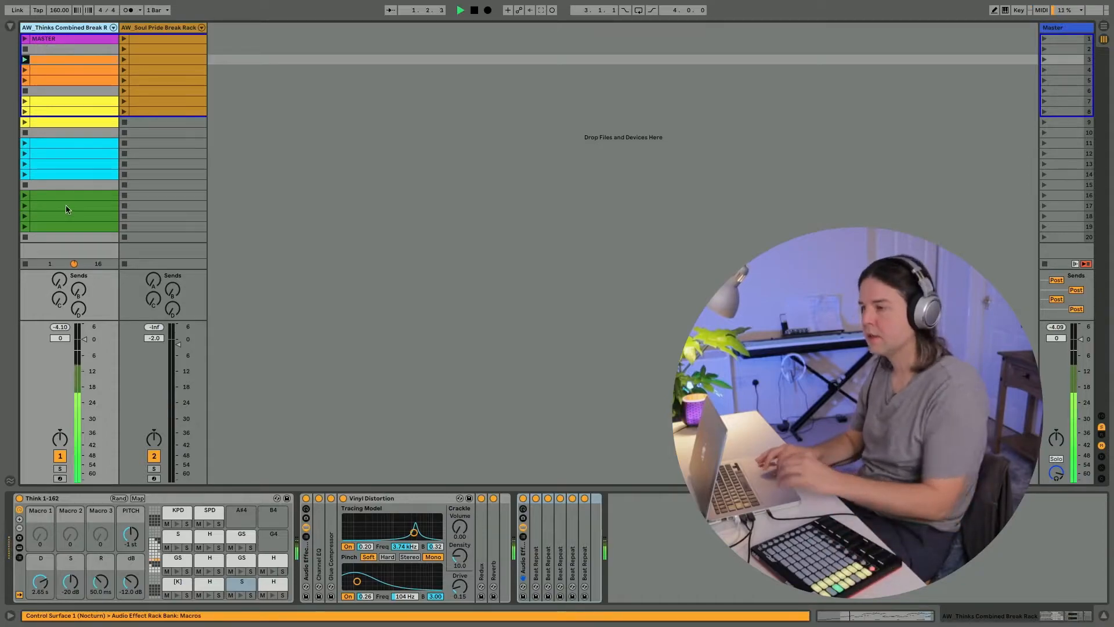
# Bypass both Audio Effect Racks on the Thinks break track and audition the dry break.
pyautogui.click(305, 498)
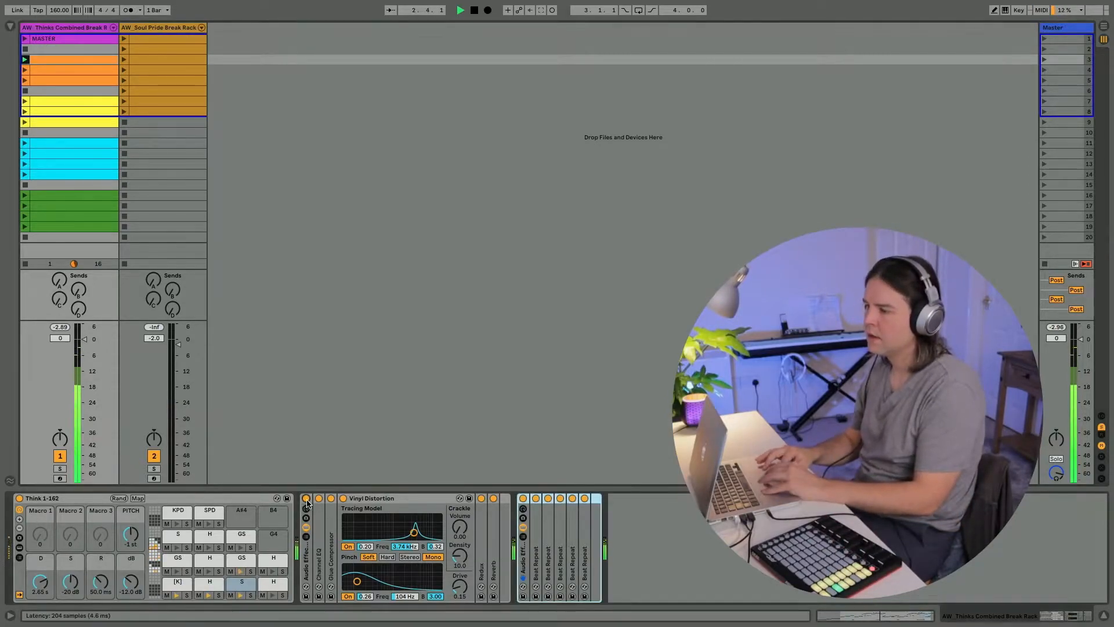
pyautogui.click(522, 498)
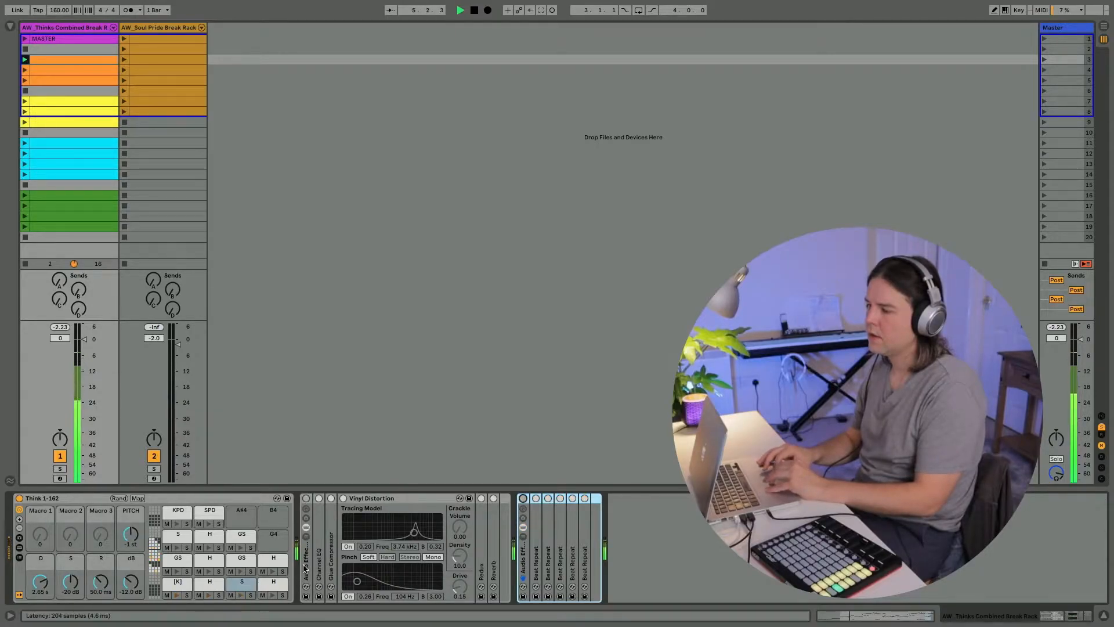
pyautogui.press('space')
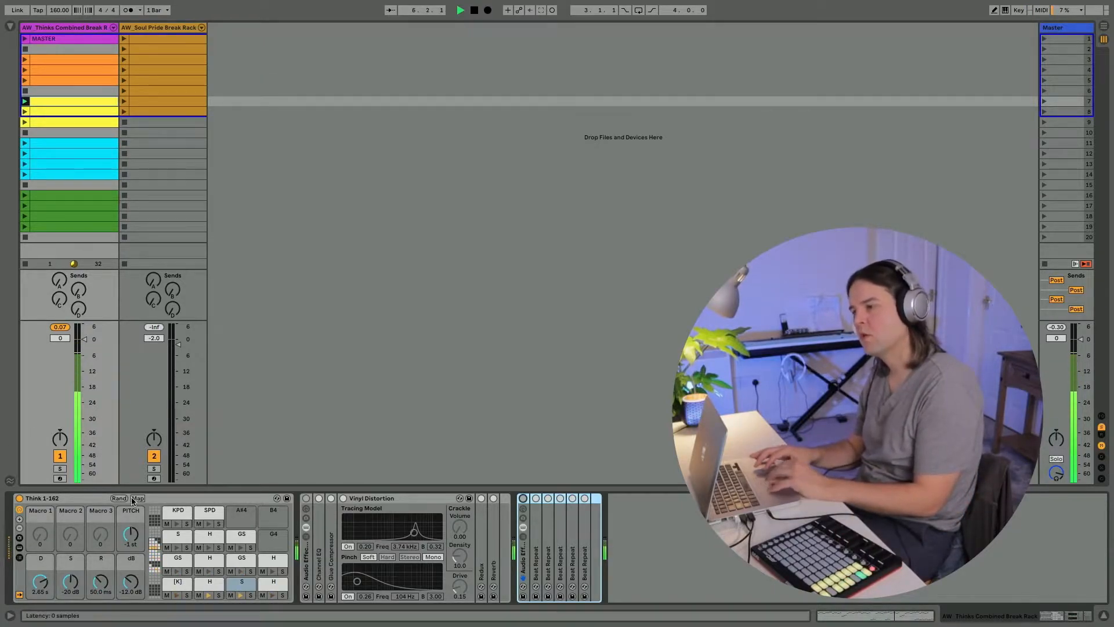
pyautogui.press('space')
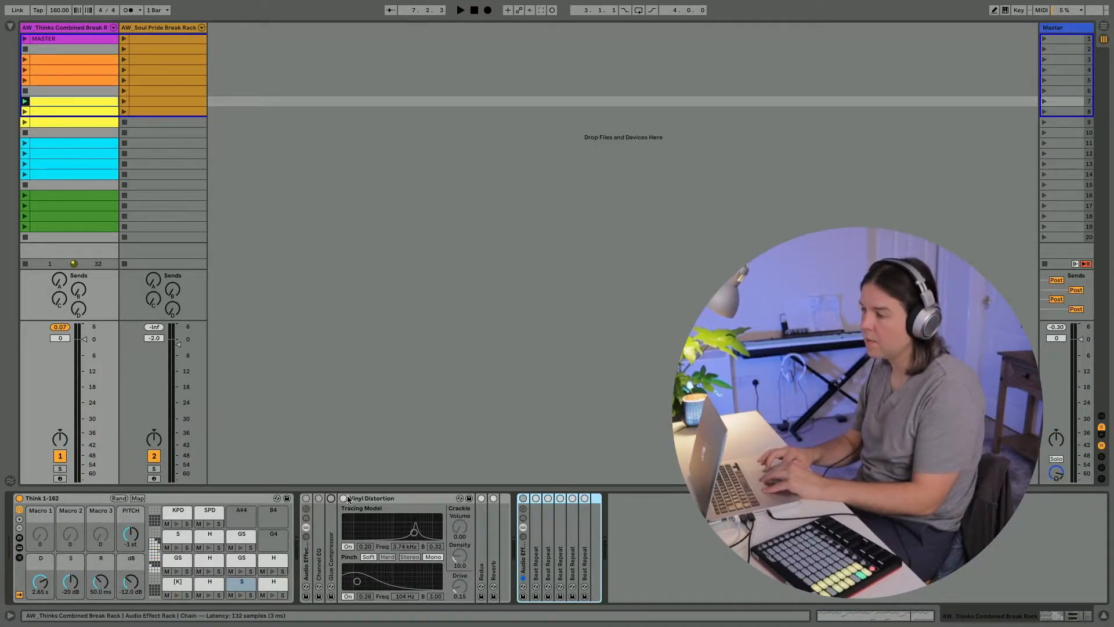
# Enable the first Audio Effect Rack, reveal its macros and unfold its Channel EQ, Glue Compressor, Redux and Reverb devices.
pyautogui.click(305, 499)
pyautogui.click(302, 561)
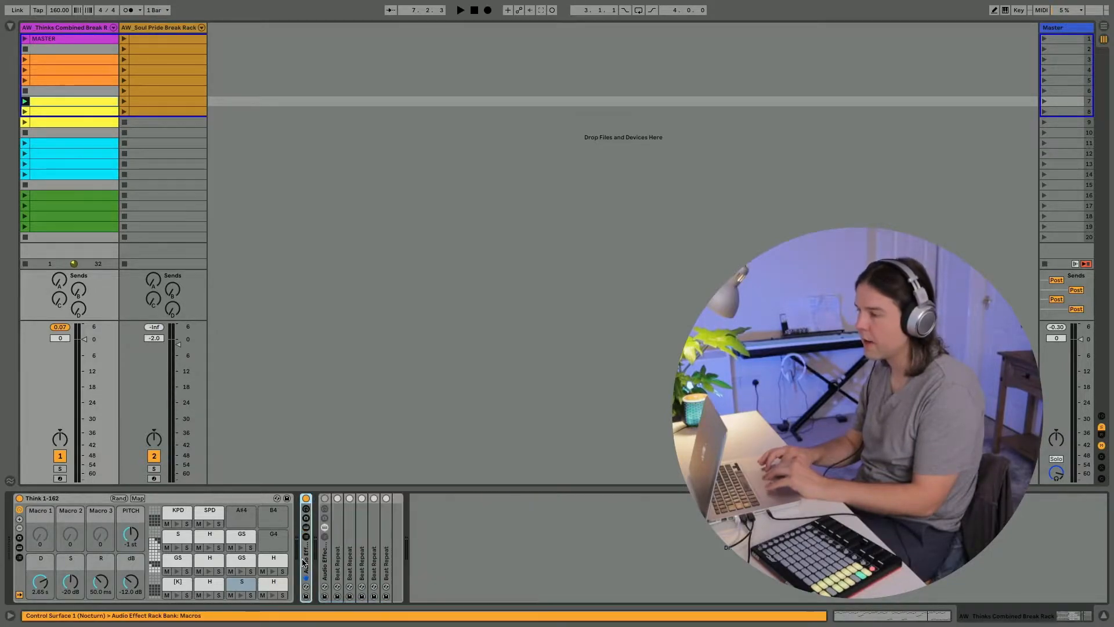
pyautogui.click(307, 509)
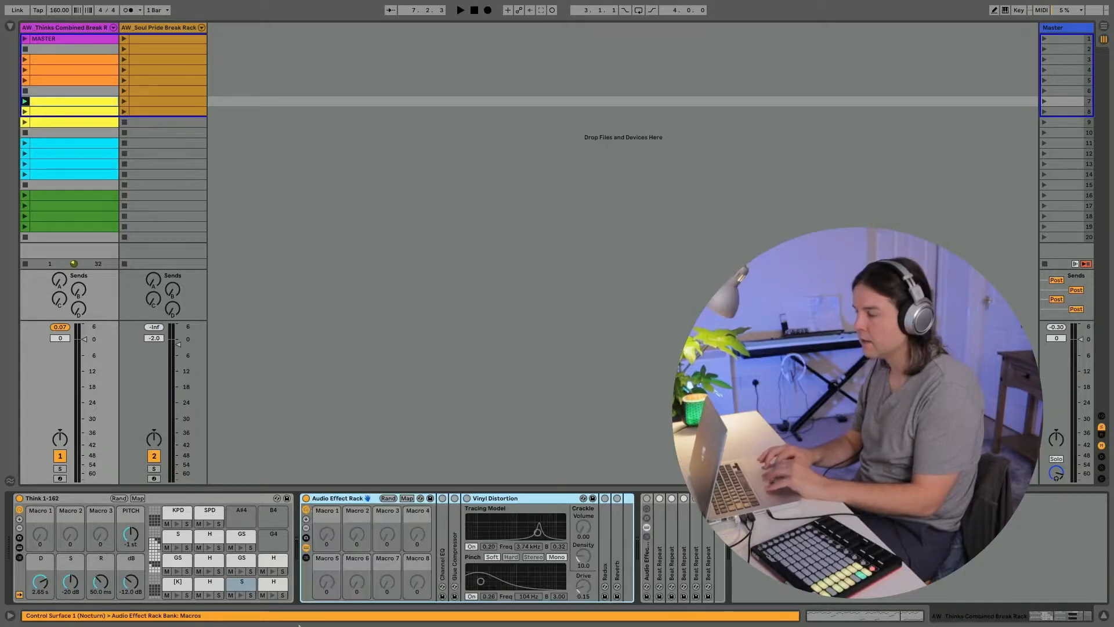
pyautogui.doubleClick(443, 559)
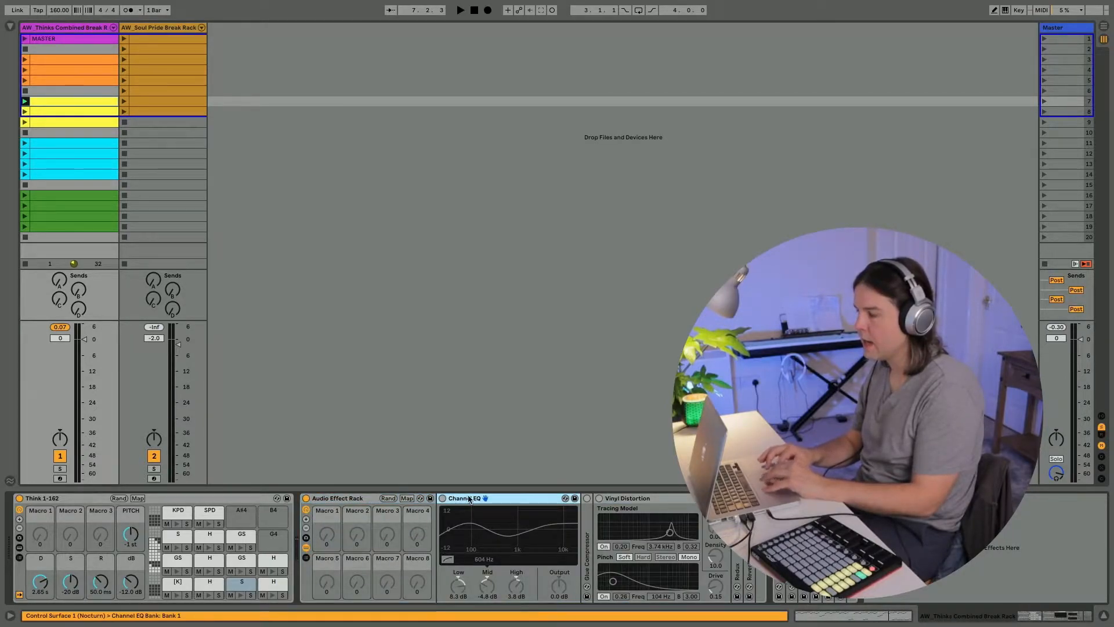
pyautogui.doubleClick(587, 534)
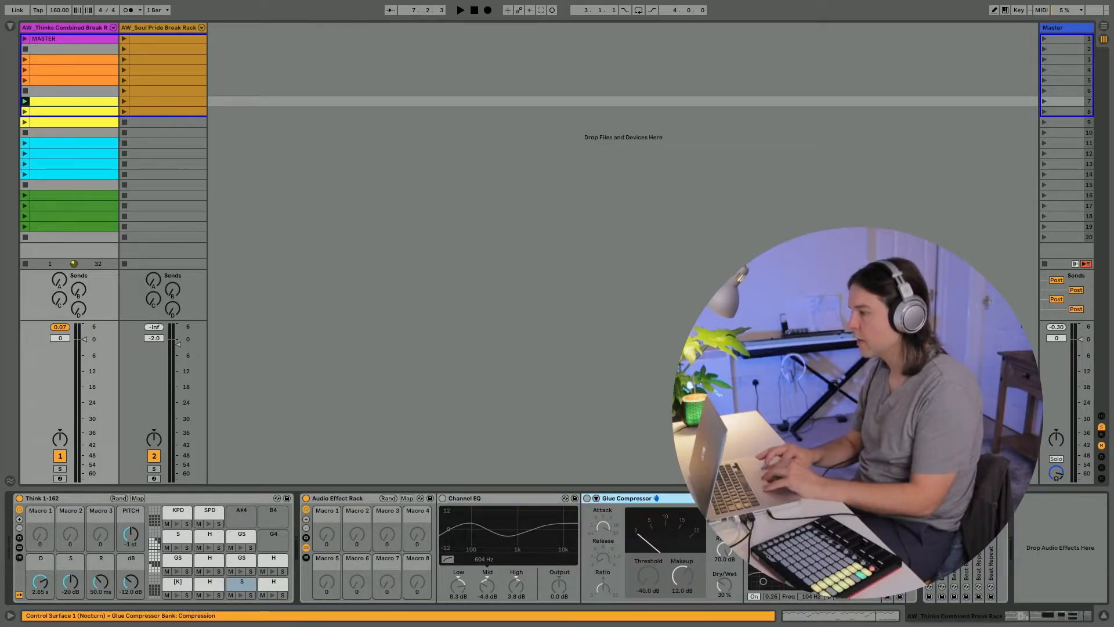
pyautogui.doubleClick(888, 536)
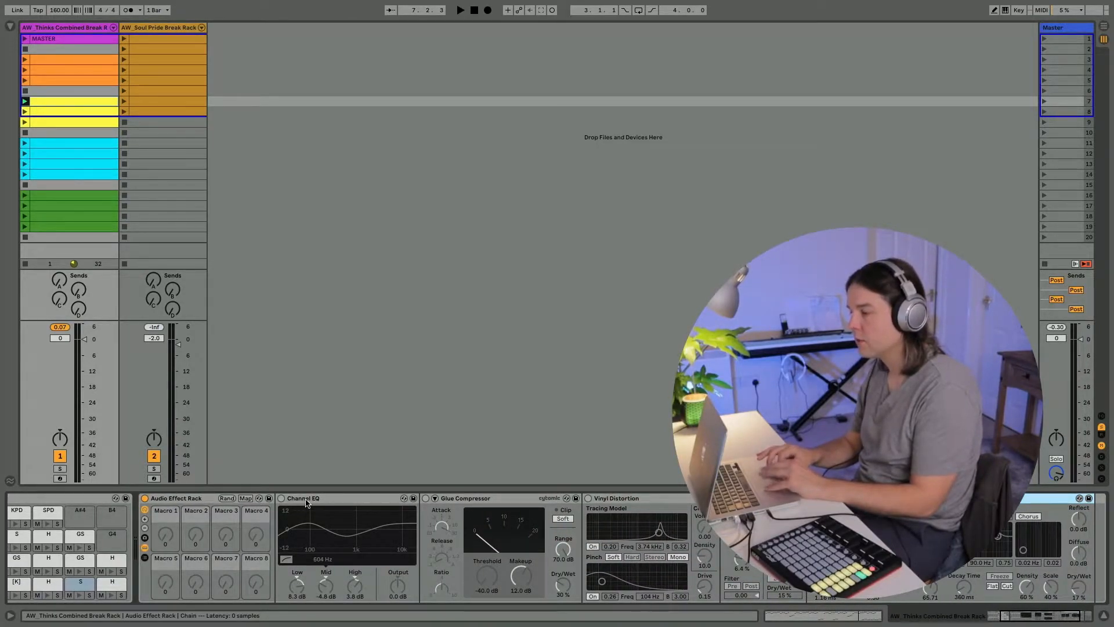
pyautogui.hscroll(3, 305, 503)
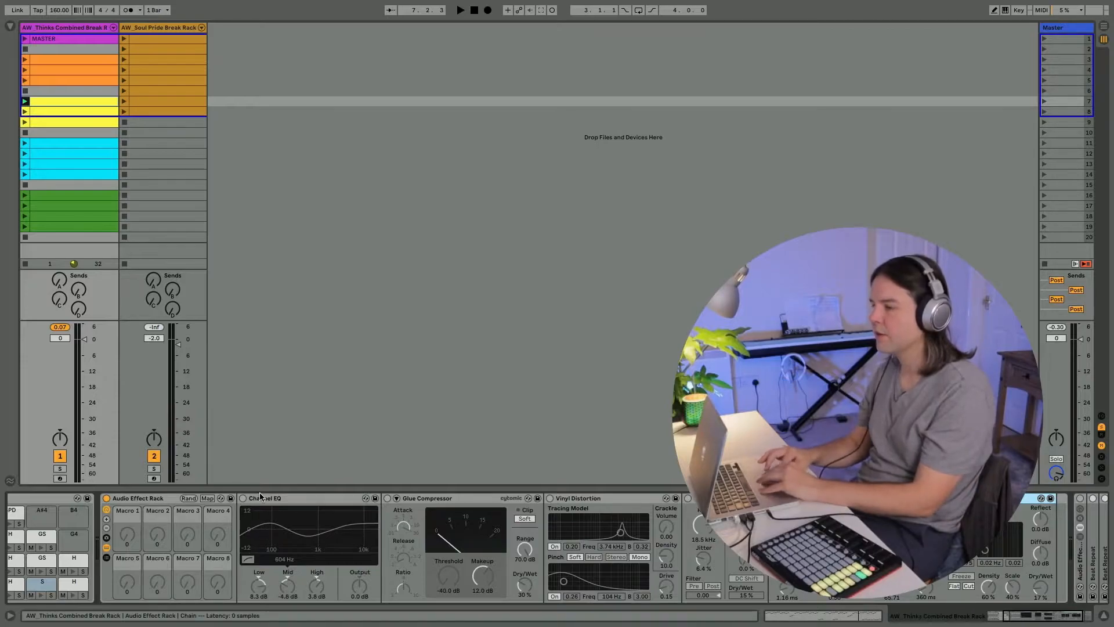
# Turn on the Channel EQ during playback and set High to 2.6 dB, Mid to -5.0 dB and the mid frequency to 491 Hz.
pyautogui.click(249, 503)
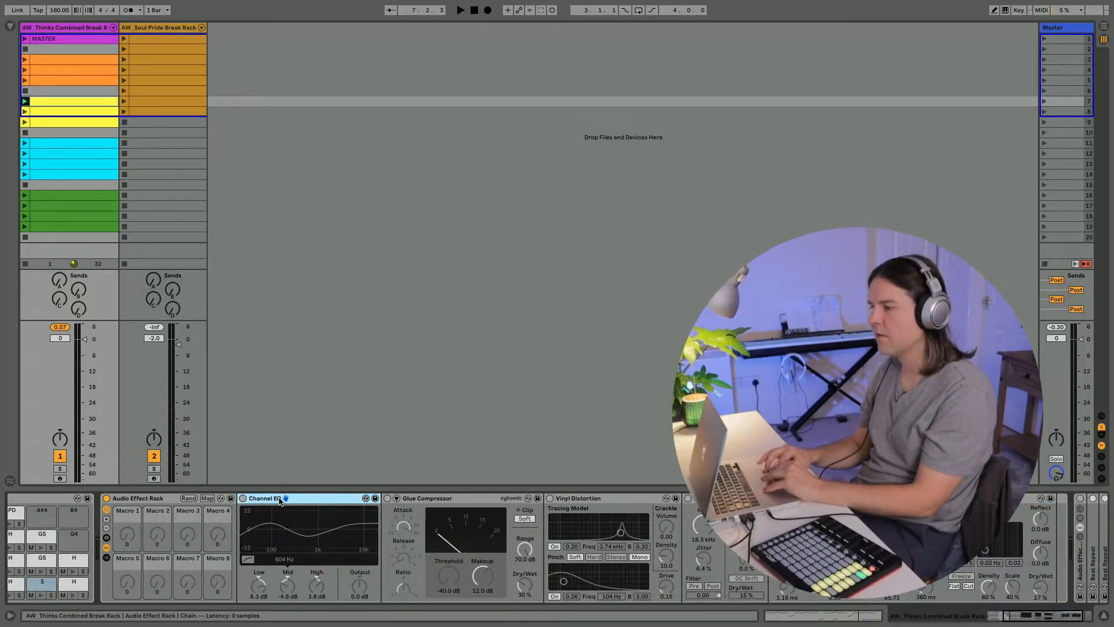
pyautogui.press('space')
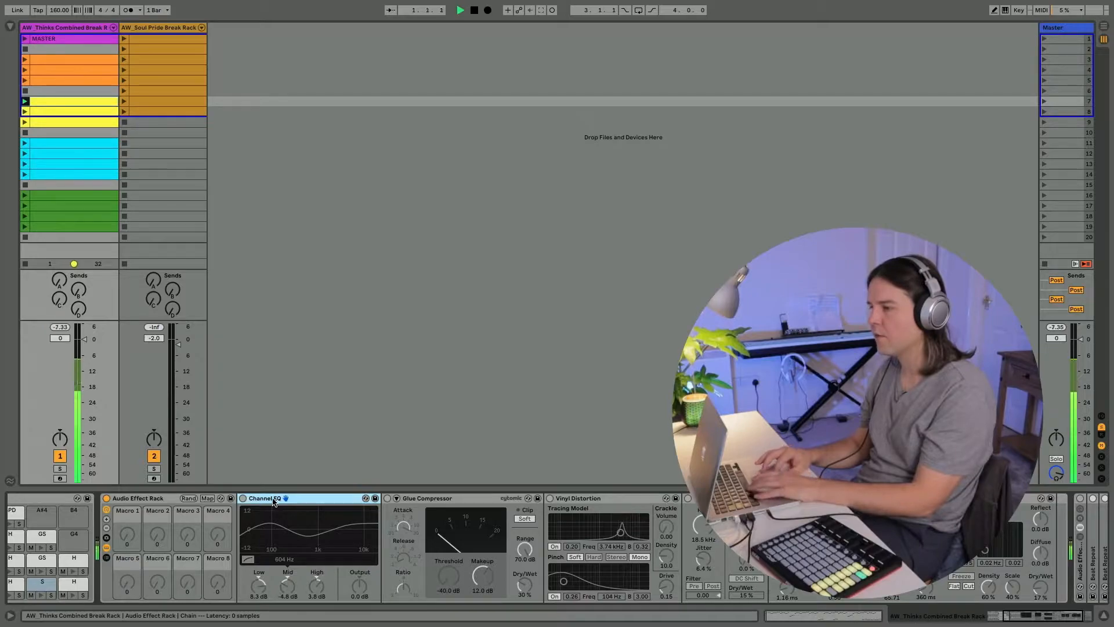
pyautogui.click(243, 497)
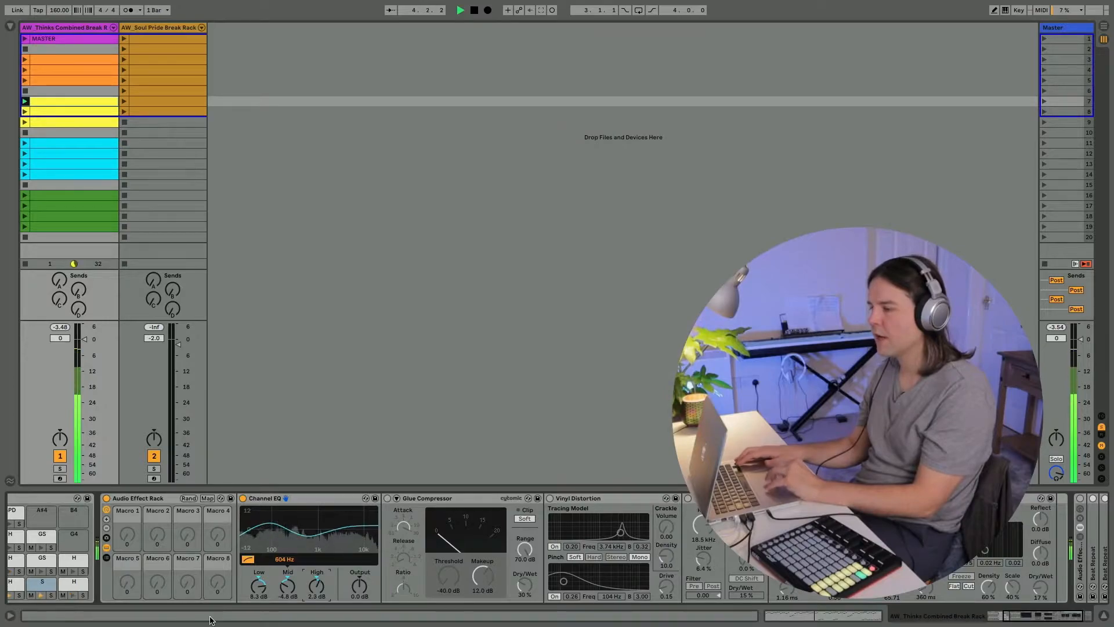
pyautogui.press('Up')
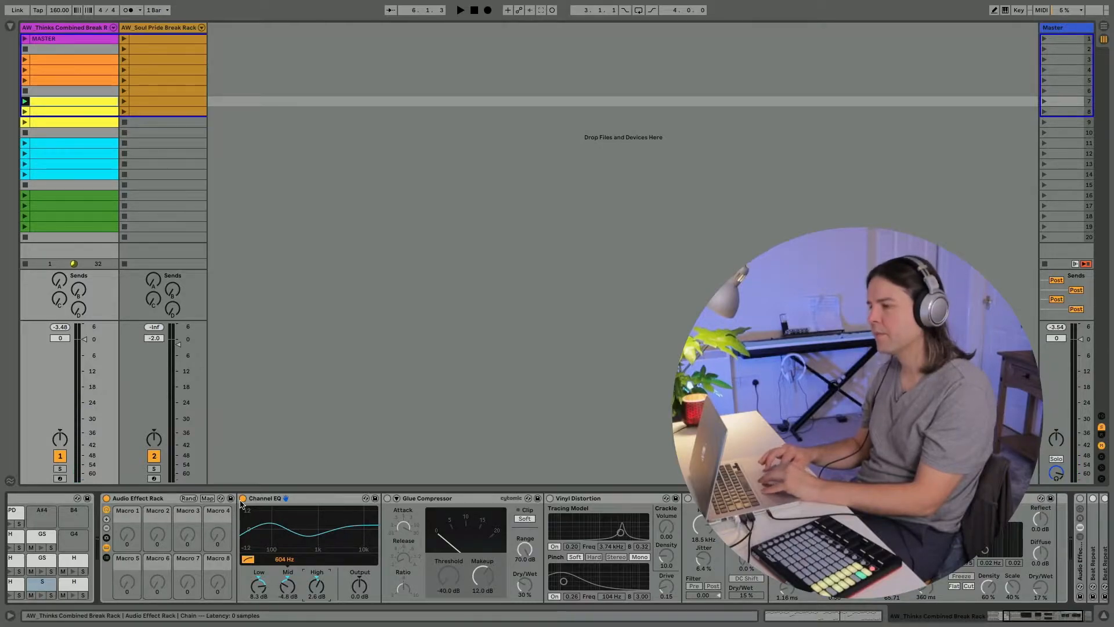
pyautogui.press('space')
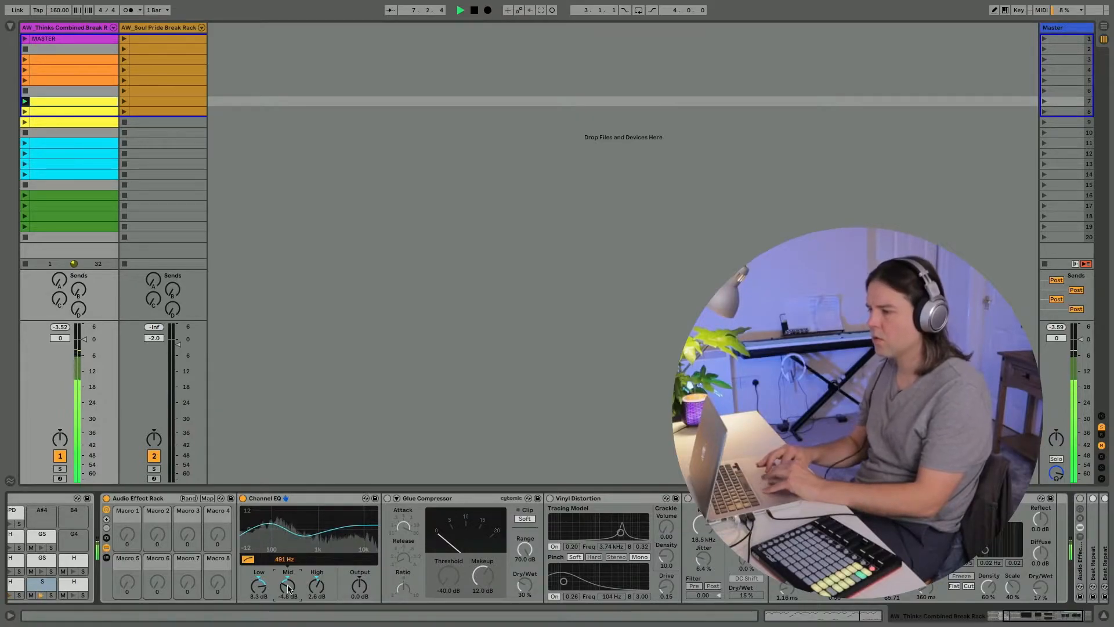
pyautogui.press('space')
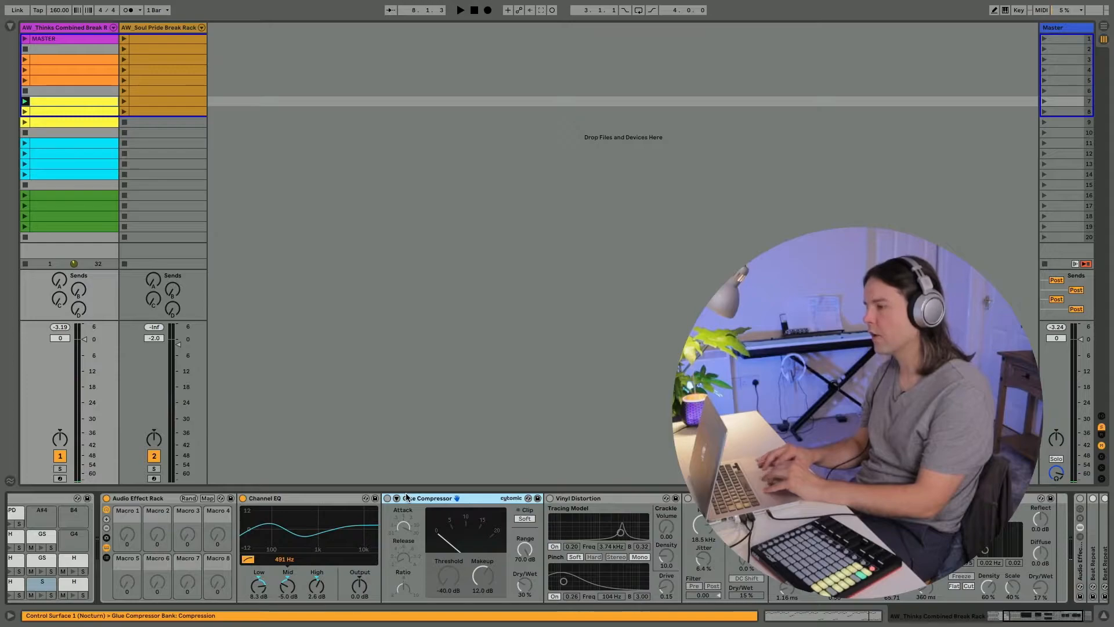
# Turn on the Glue Compressor, audition it at 100% Dry/Wet, and settle its Dry/Wet at 45%.
pyautogui.click(387, 499)
pyautogui.press('space')
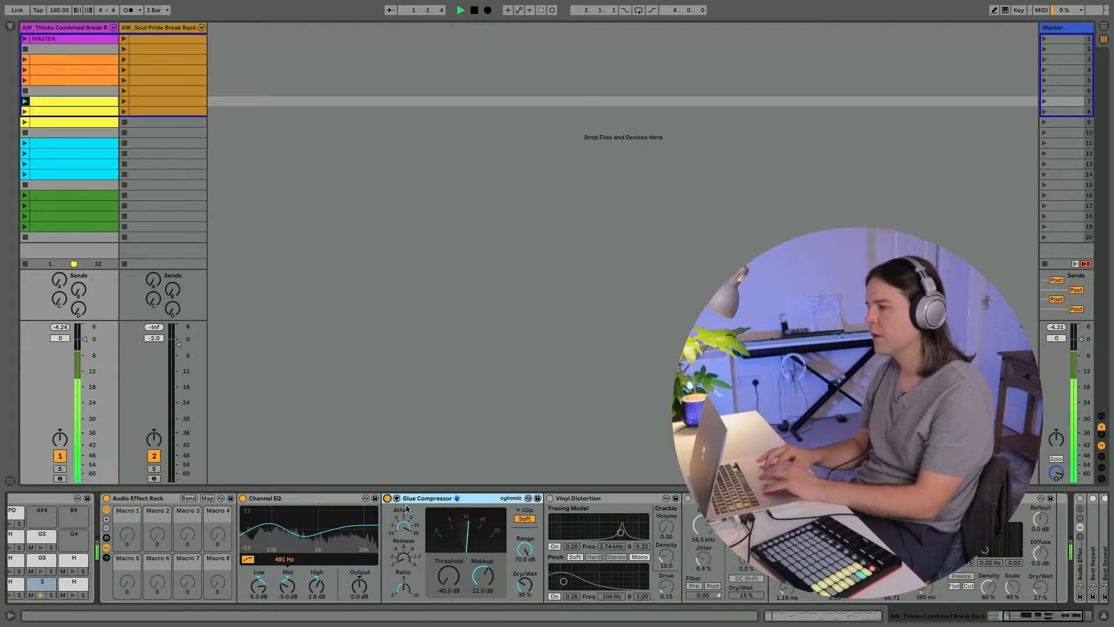
pyautogui.doubleClick(528, 588)
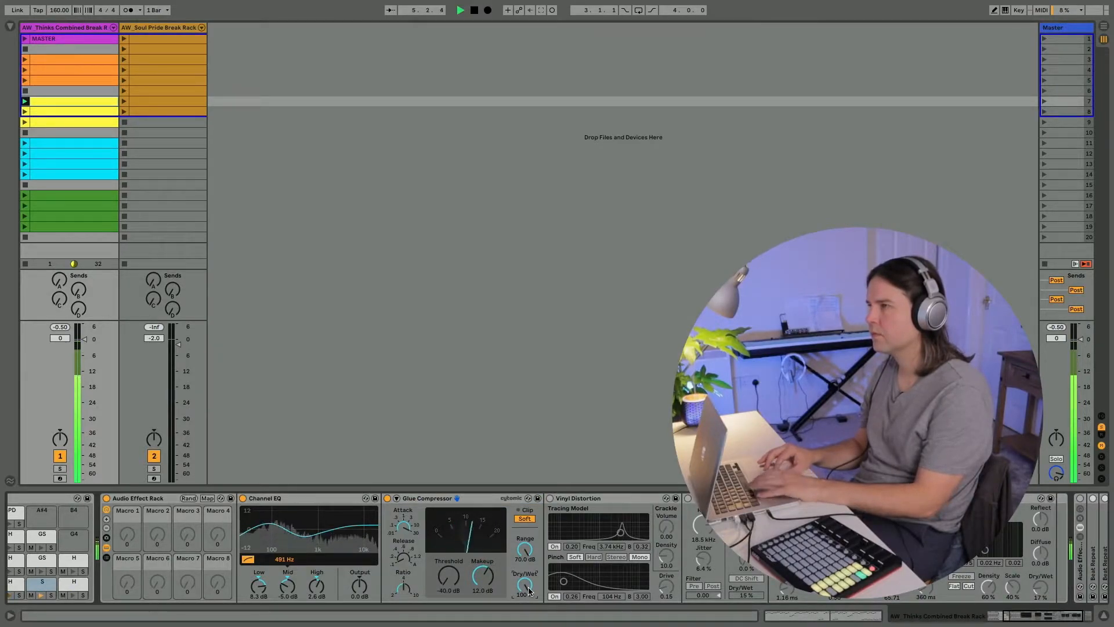
pyautogui.press('space')
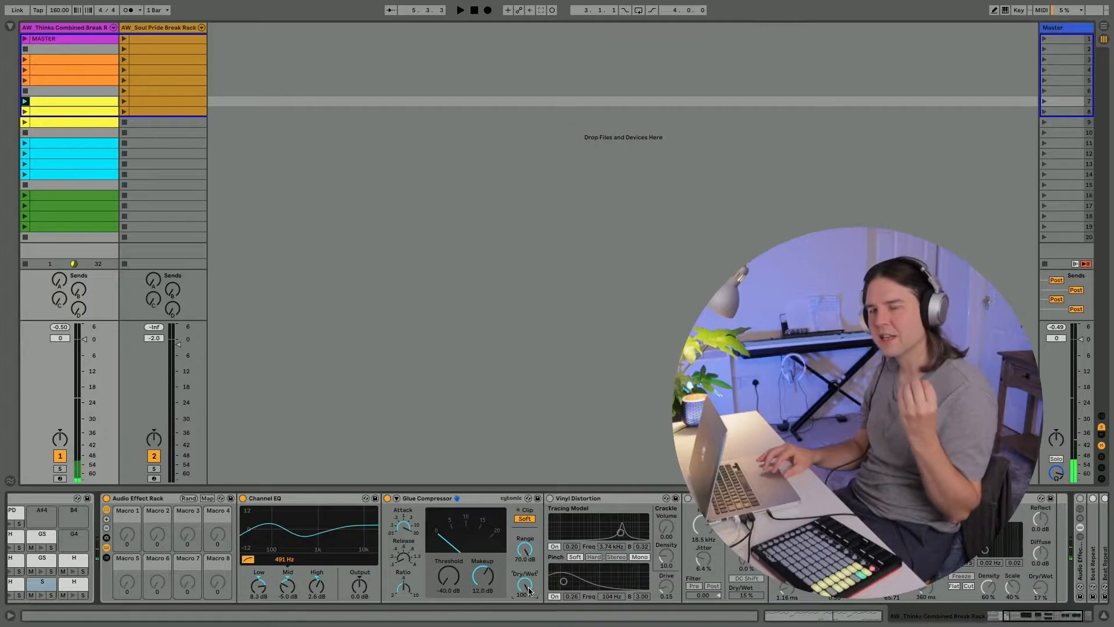
pyautogui.press('space')
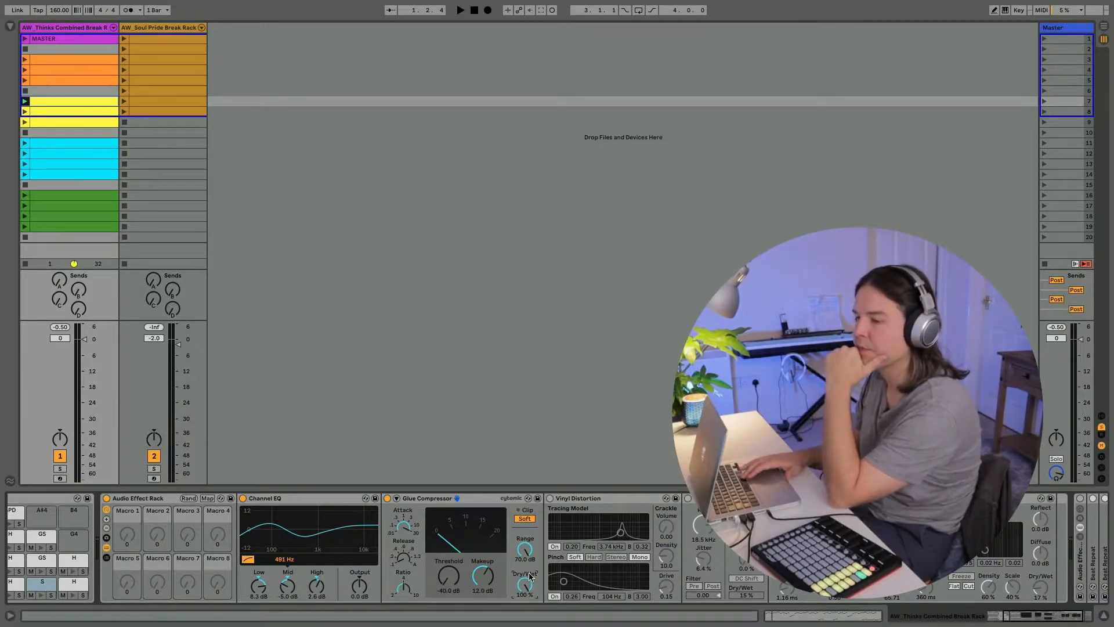
pyautogui.press('space')
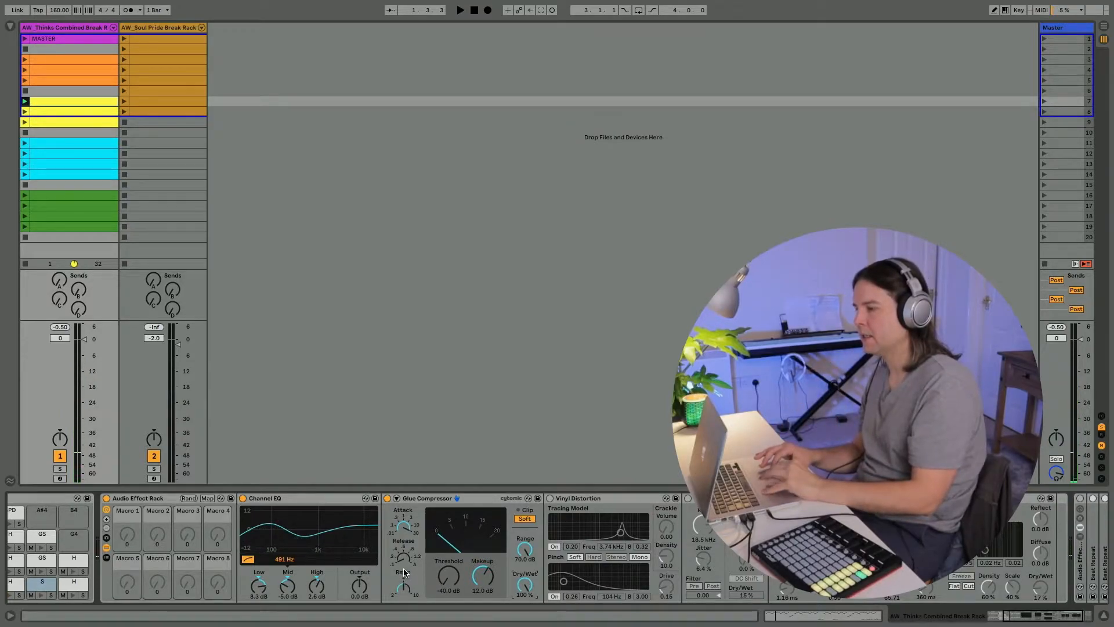
pyautogui.moveTo(524, 584); pyautogui.dragTo(524, 597)
pyautogui.press('space')
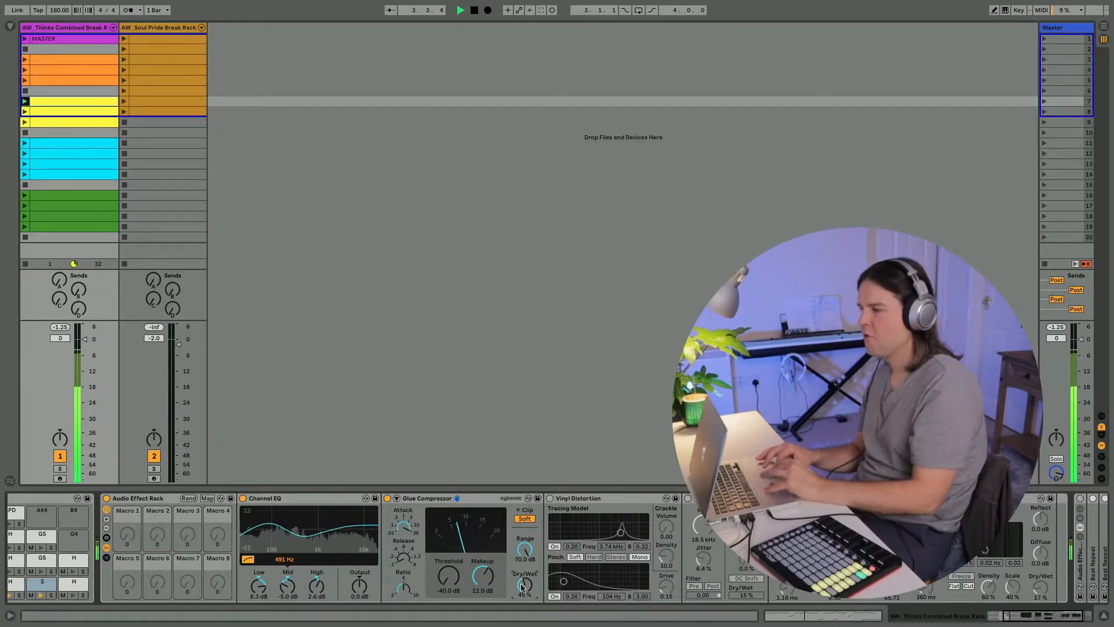
# Turn on Vinyl Distortion, set the Tracing Model to 0.54 at 8.05 kHz and the Pinch amount to 0.39, and fold the device.
pyautogui.click(564, 500)
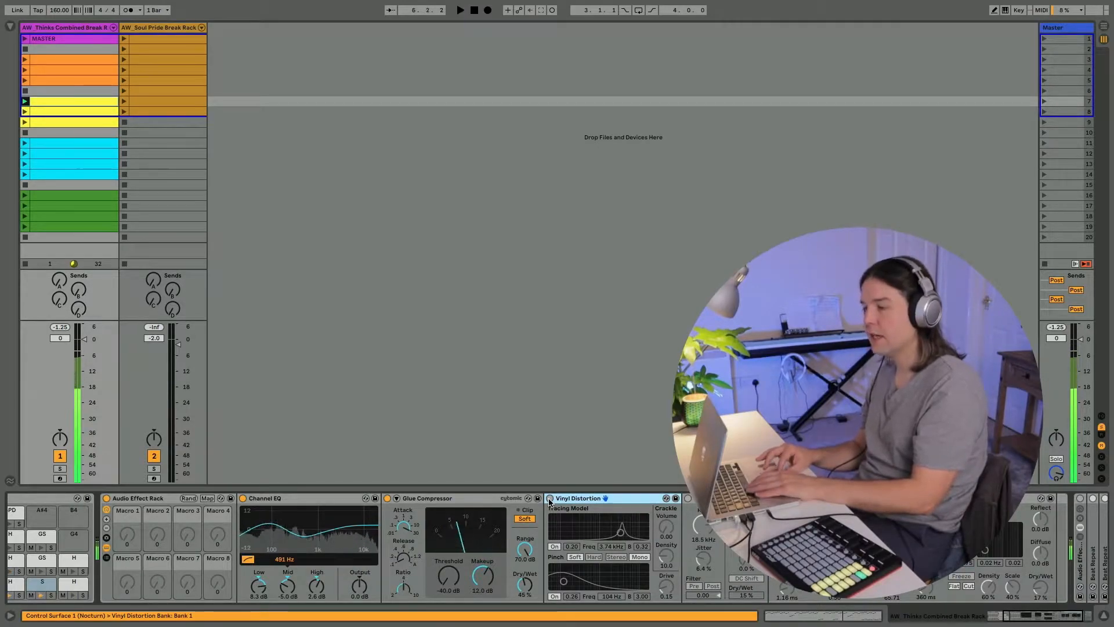
pyautogui.click(549, 498)
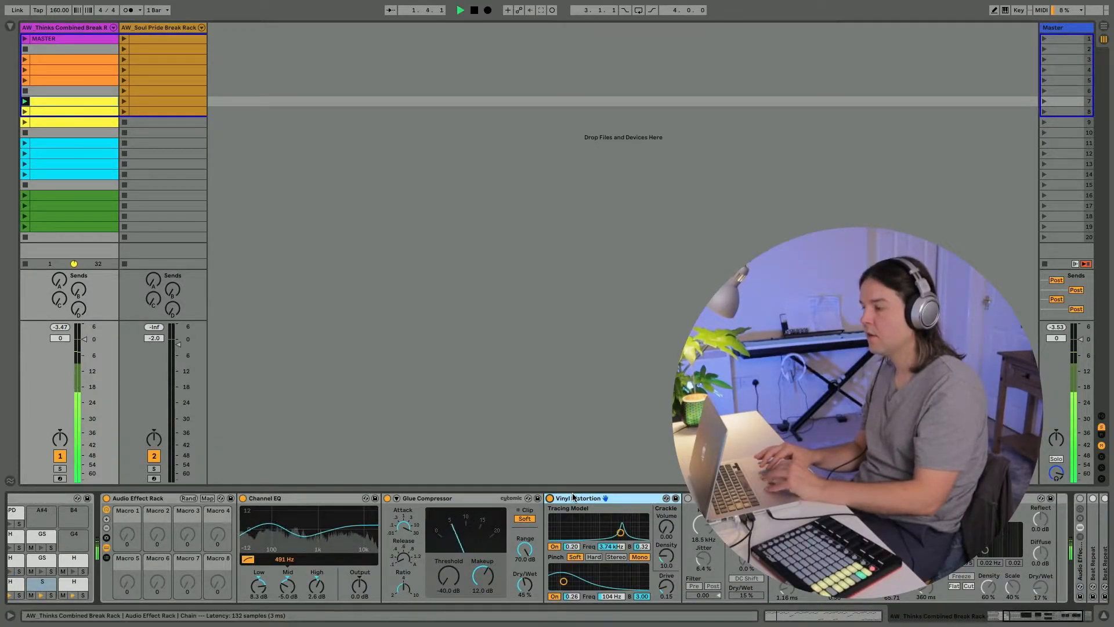
pyautogui.moveTo(617, 535); pyautogui.dragTo(629, 526)
pyautogui.moveTo(634, 525); pyautogui.dragTo(632, 526)
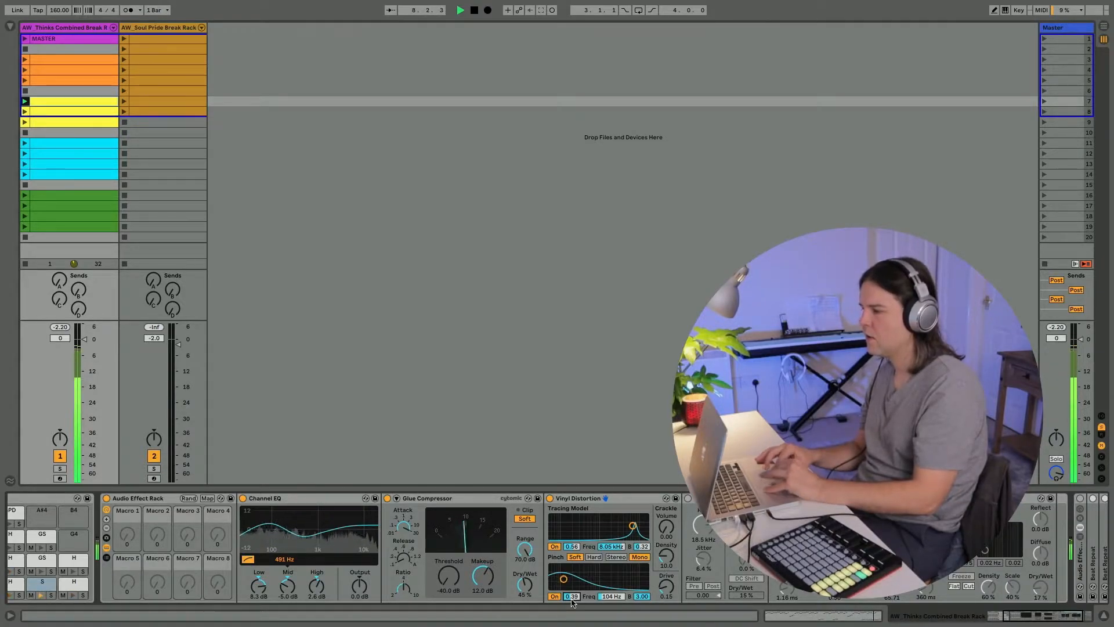
pyautogui.doubleClick(565, 499)
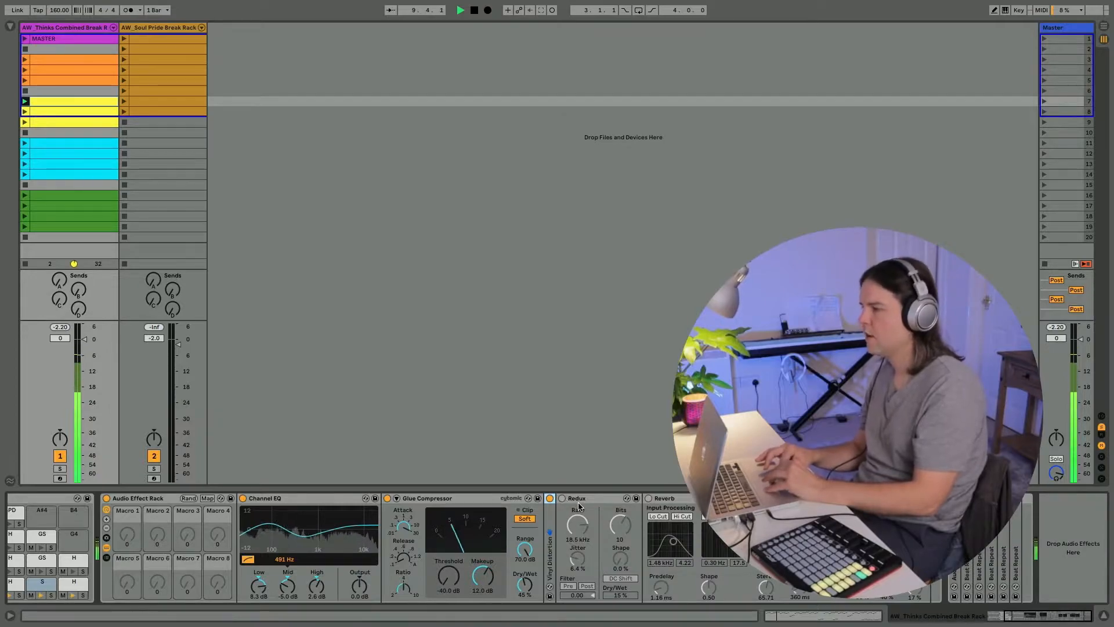
# Turn on Redux and raise its Dry/Wet to 61% while the break plays.
pyautogui.click(561, 498)
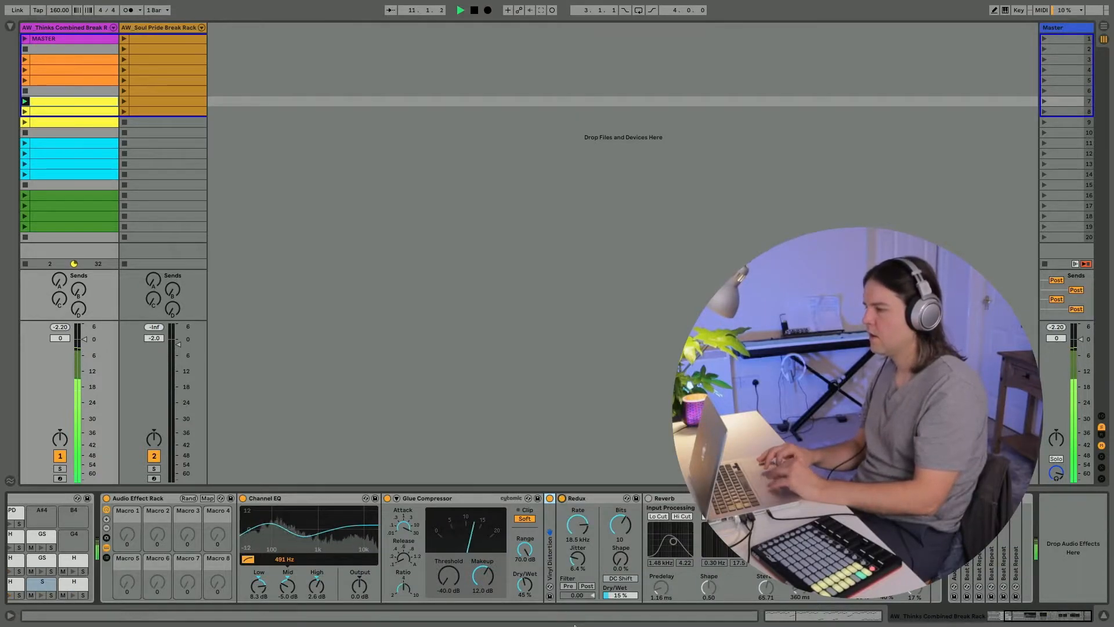
pyautogui.click(612, 596)
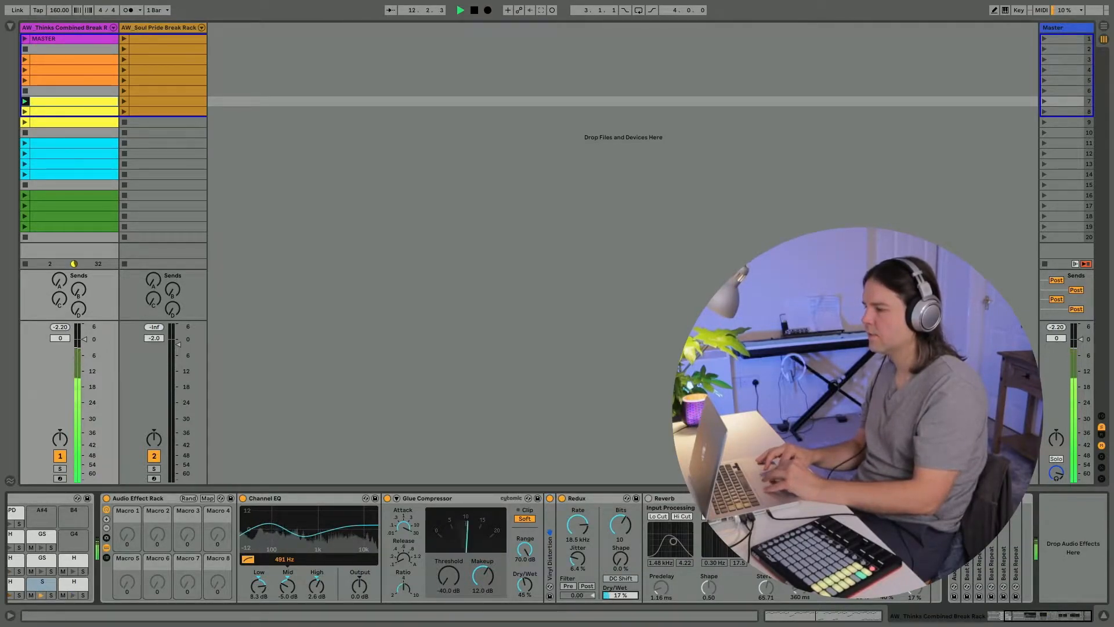
pyautogui.moveTo(612, 596); pyautogui.dragTo(612, 594)
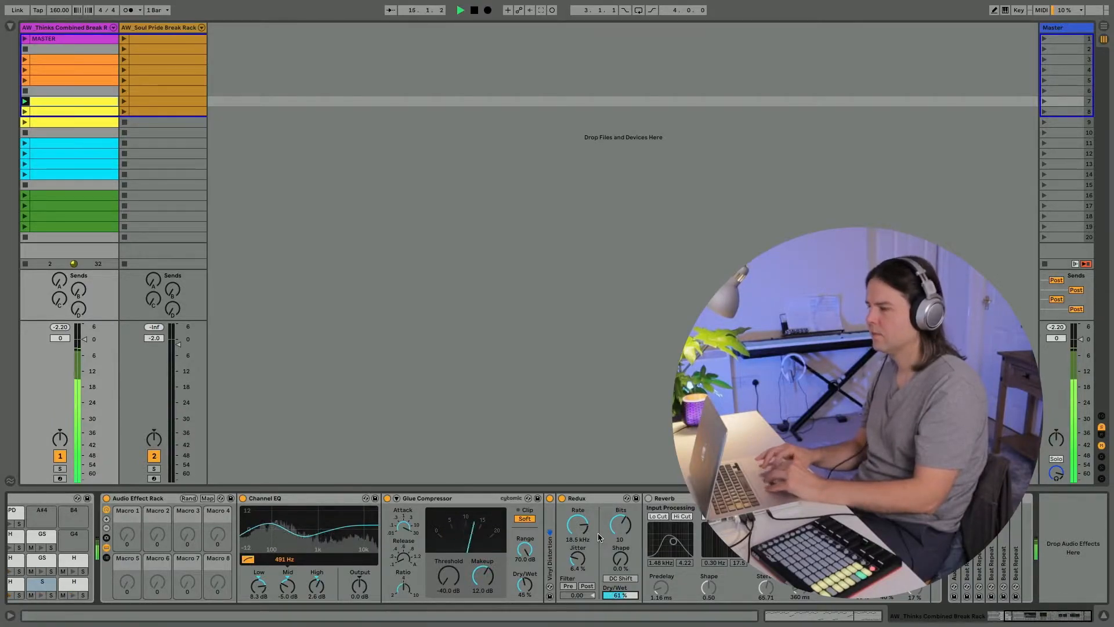
# Set Redux to an 18.5 kHz Rate, 0.0% Jitter and 12 Bits while the break plays.
pyautogui.click(578, 527)
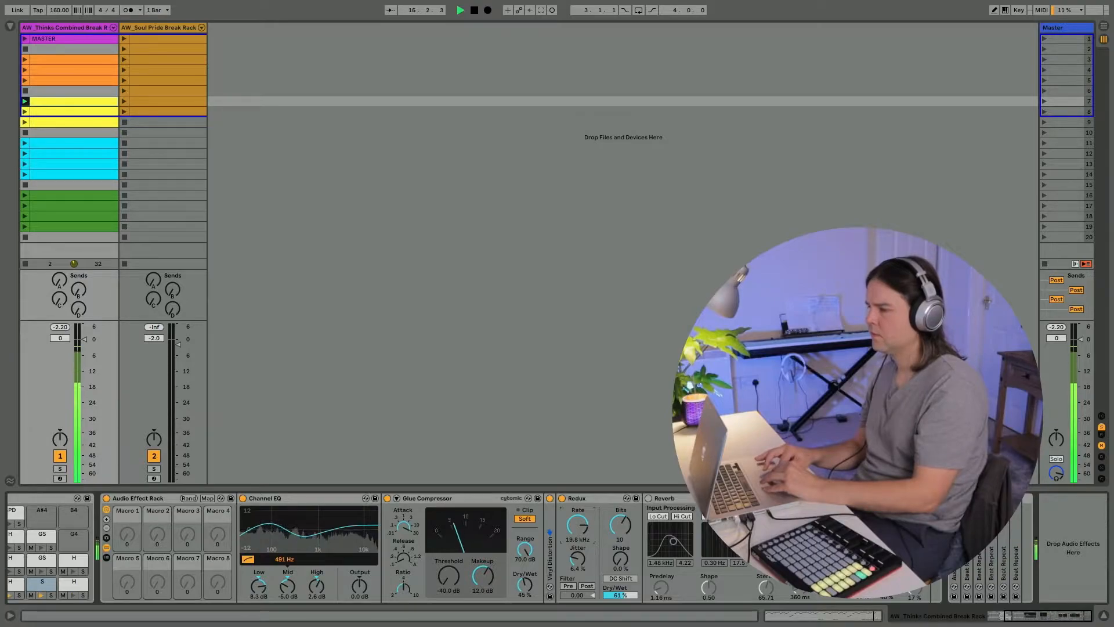
pyautogui.moveTo(621, 526); pyautogui.dragTo(620, 511)
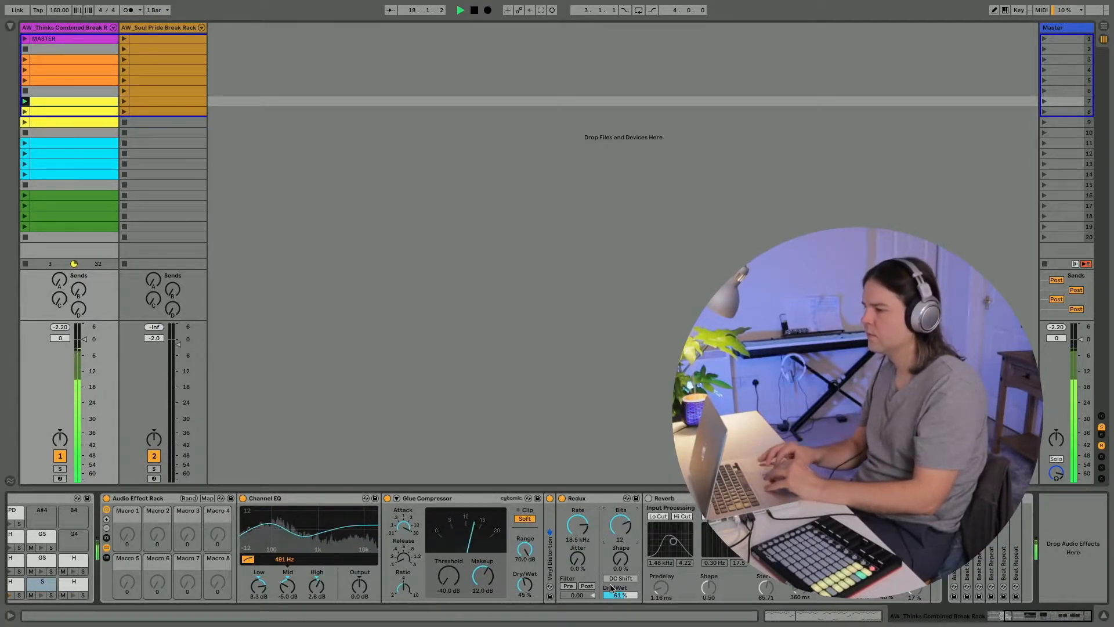
# Swap Redux for its Vintage Sampler preset and set the Dry/Wet to 20% during playback.
pyautogui.click(590, 497)
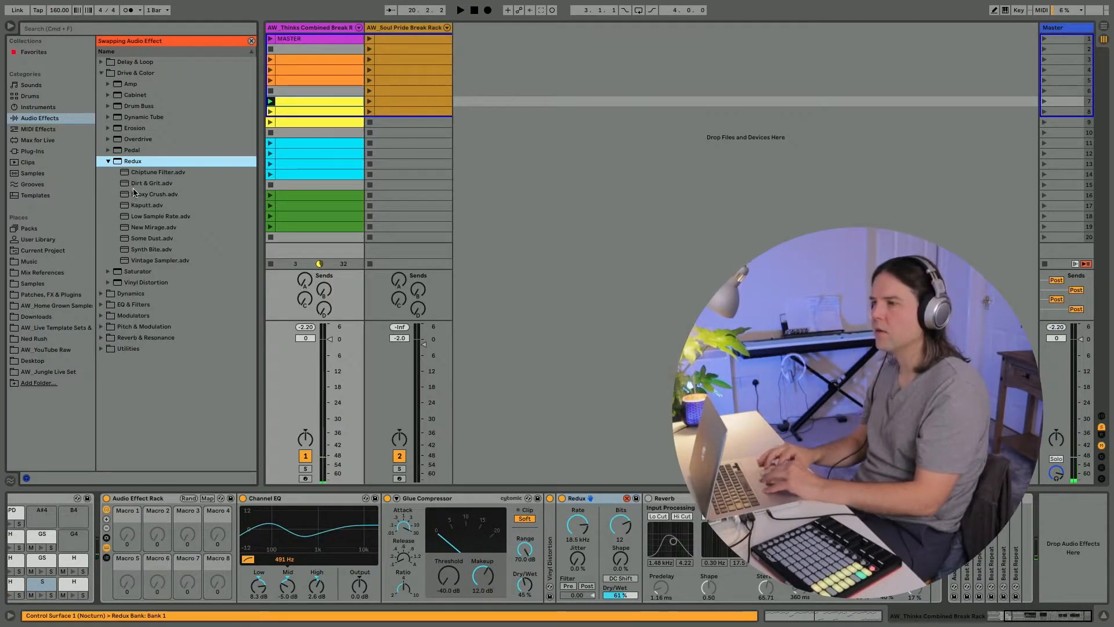
pyautogui.doubleClick(140, 260)
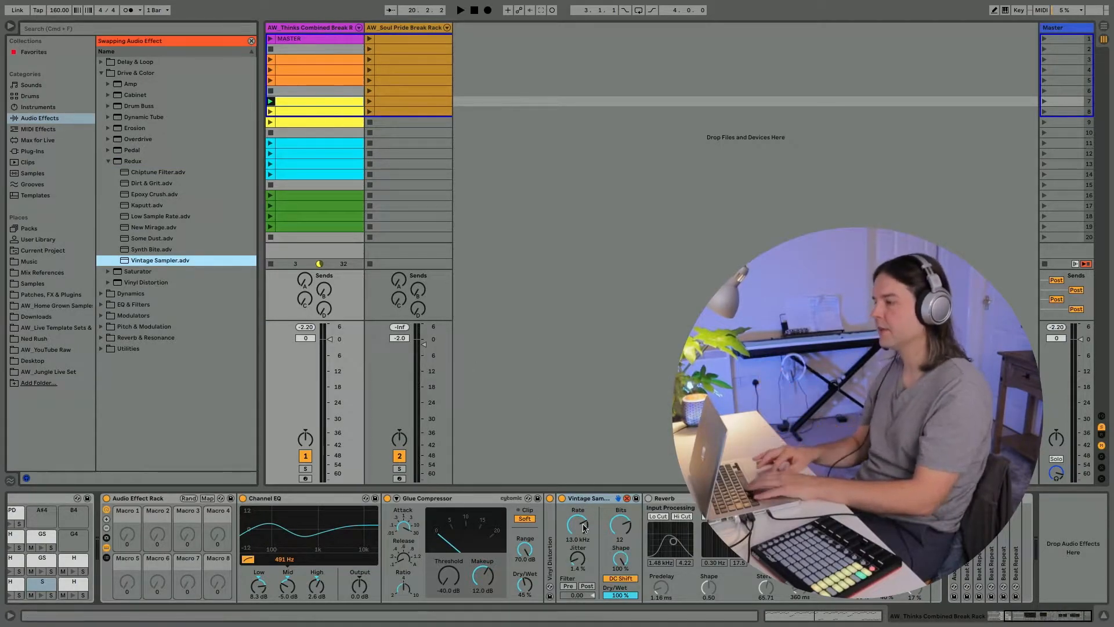
pyautogui.press('space')
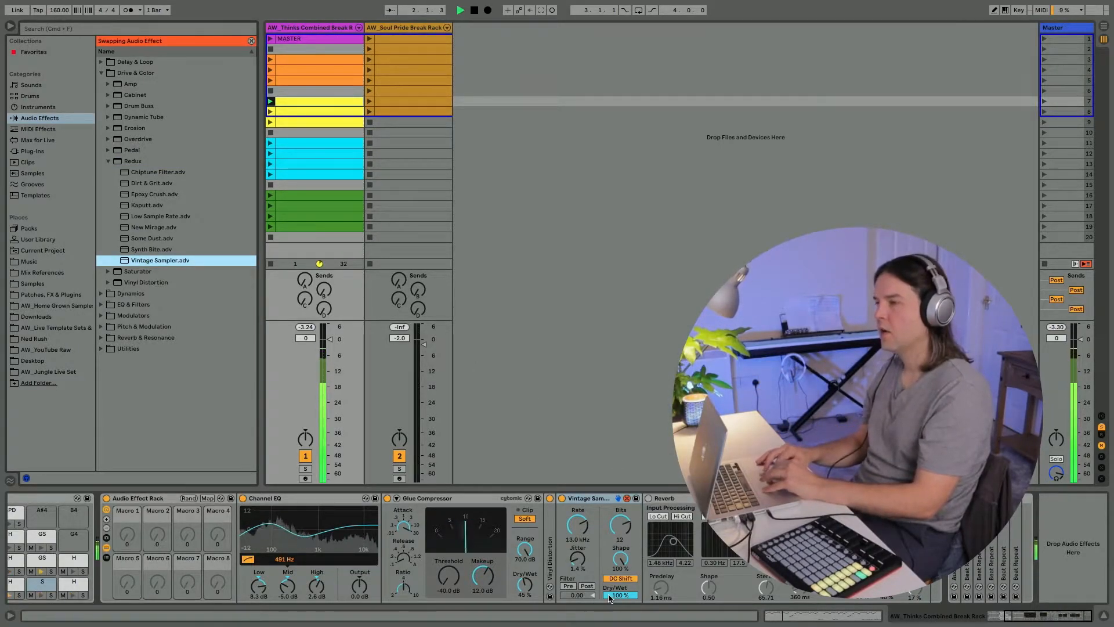
pyautogui.moveTo(610, 598); pyautogui.dragTo(583, 619)
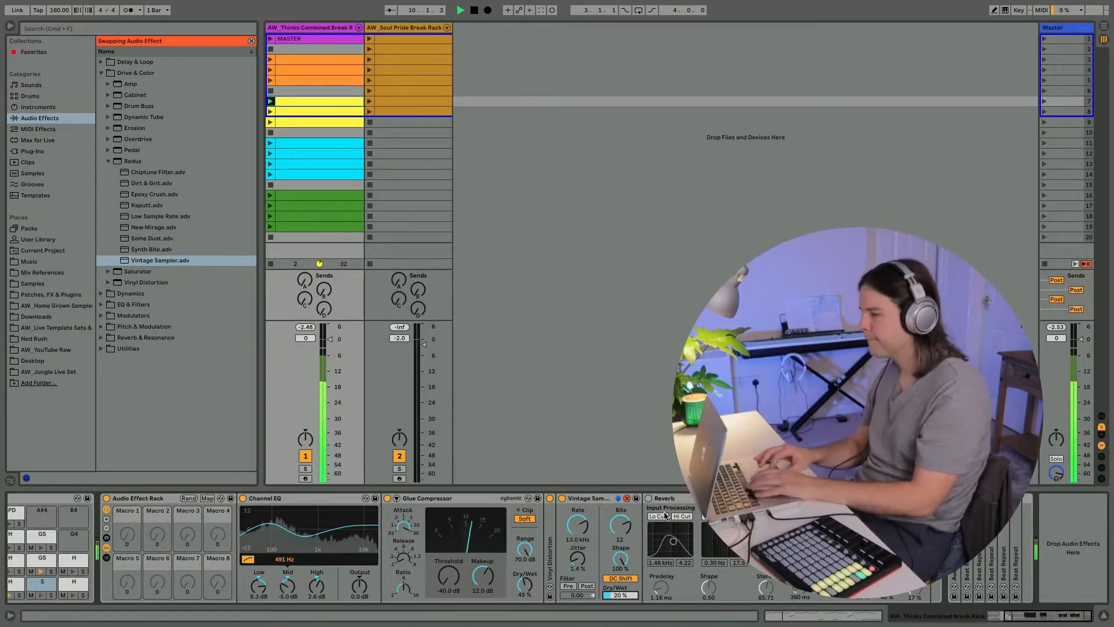
# Turn on the Reverb with a 330 ms Decay Time, 1.55 ms Predelay, 38.10 Stereo, 12% Dry/Wet and an input filter of 1.44 kHz and 5.41.
pyautogui.click(648, 499)
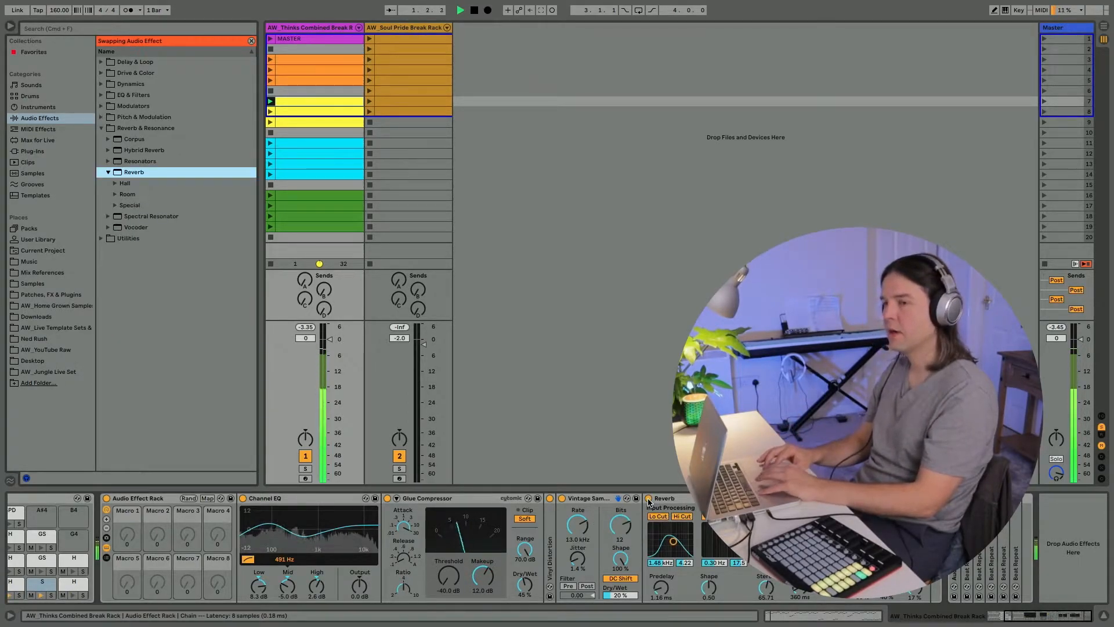
pyautogui.click(913, 588)
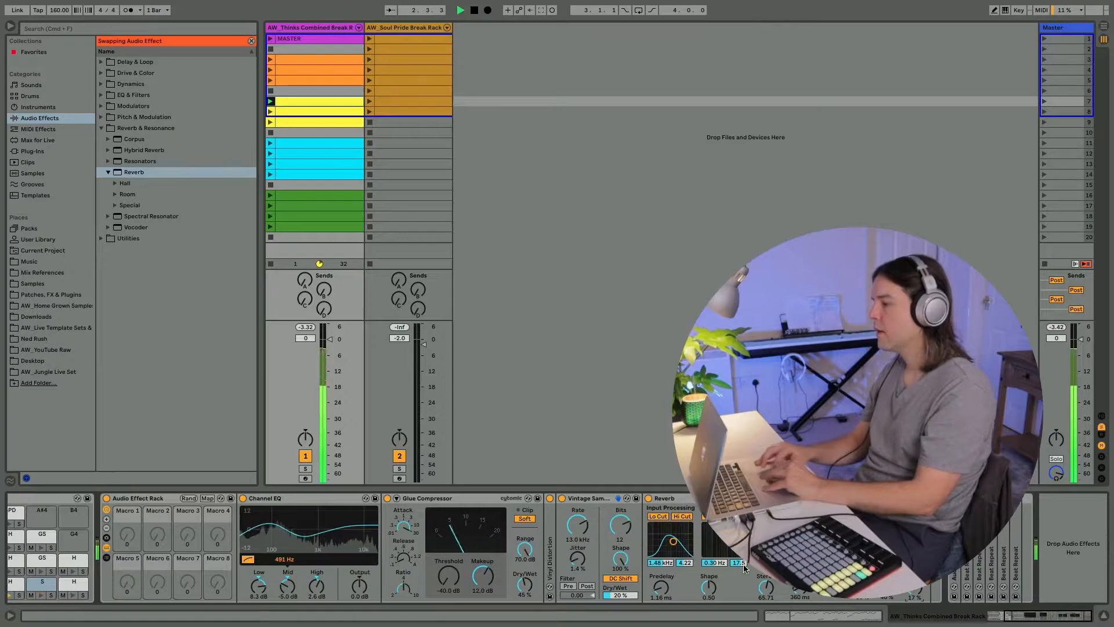
pyautogui.moveTo(799, 586); pyautogui.dragTo(799, 589)
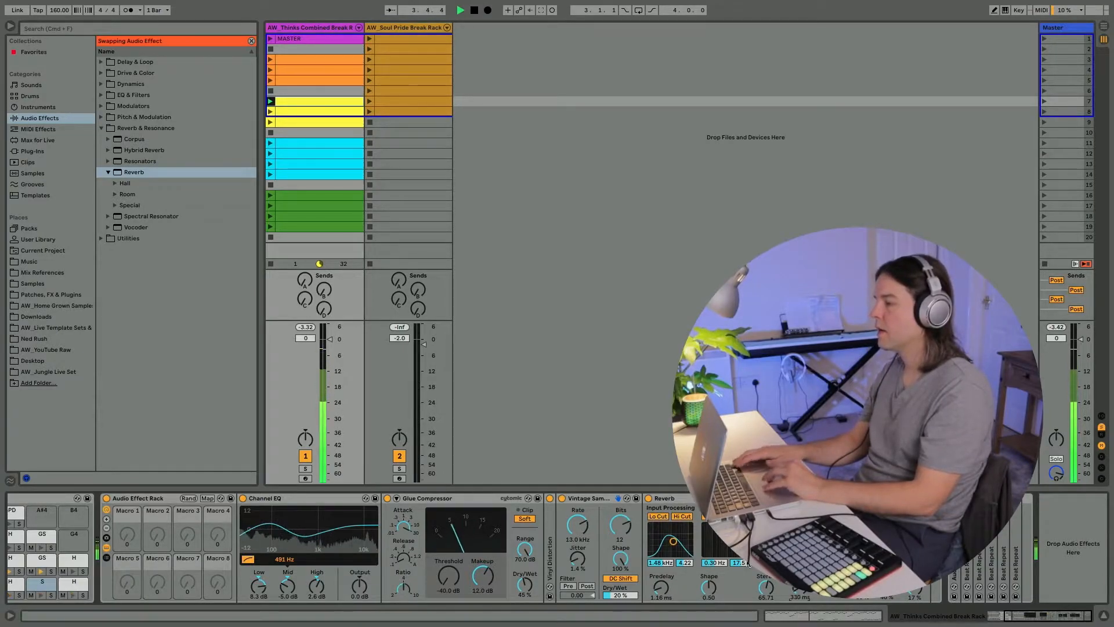
pyautogui.moveTo(914, 587); pyautogui.dragTo(914, 584)
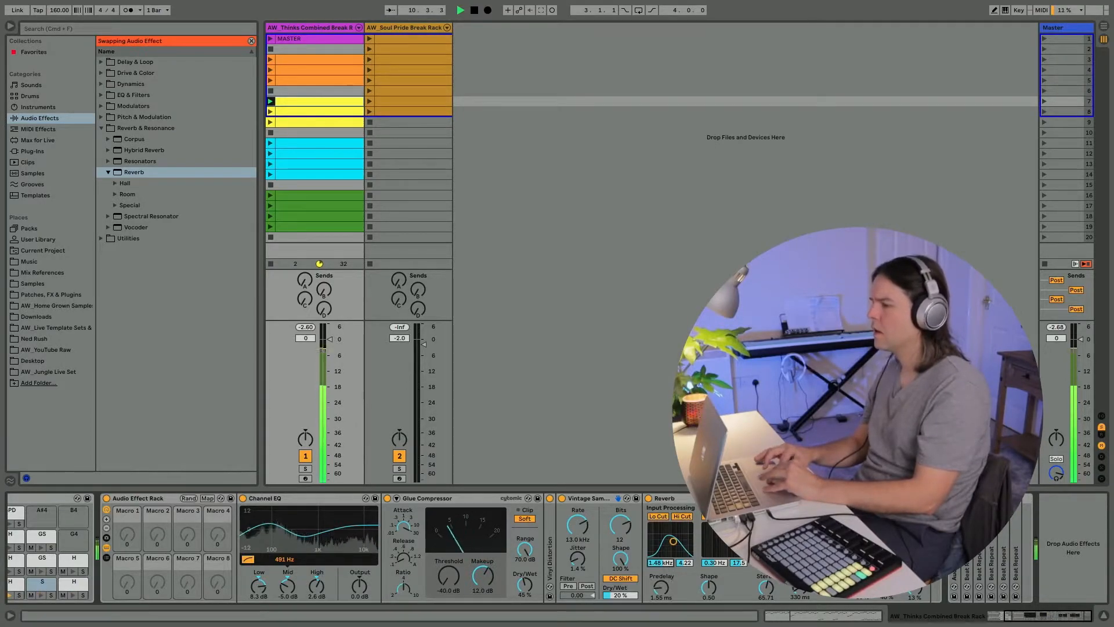
pyautogui.moveTo(685, 566); pyautogui.dragTo(665, 555)
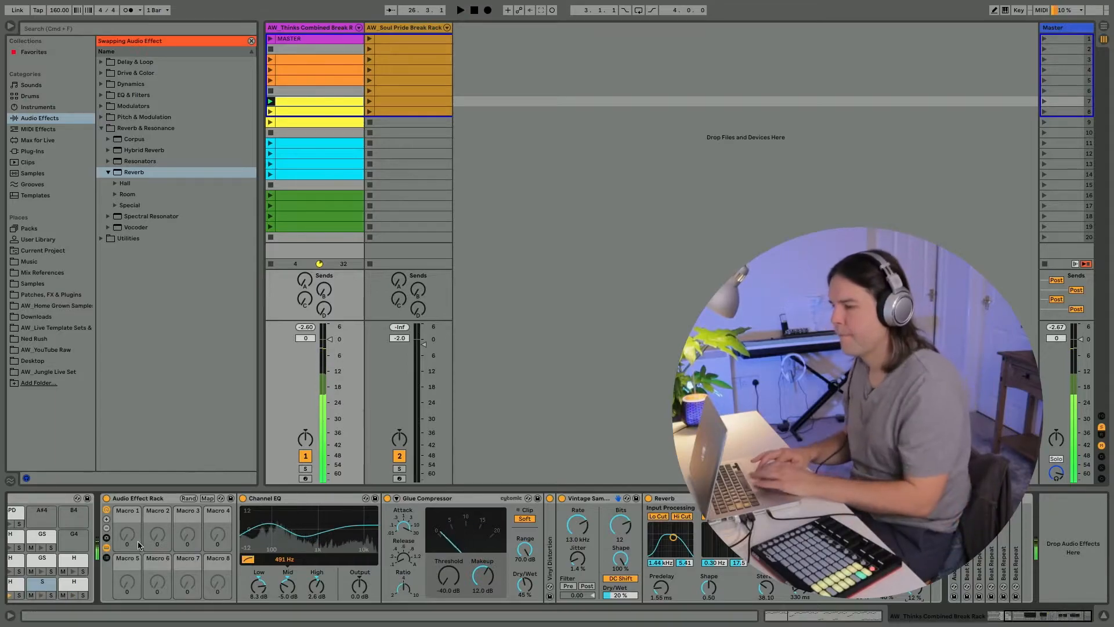
# Hide the Audio Effect Rack's devices, exit preset swapping and select the Soul Pride break track.
pyautogui.click(107, 547)
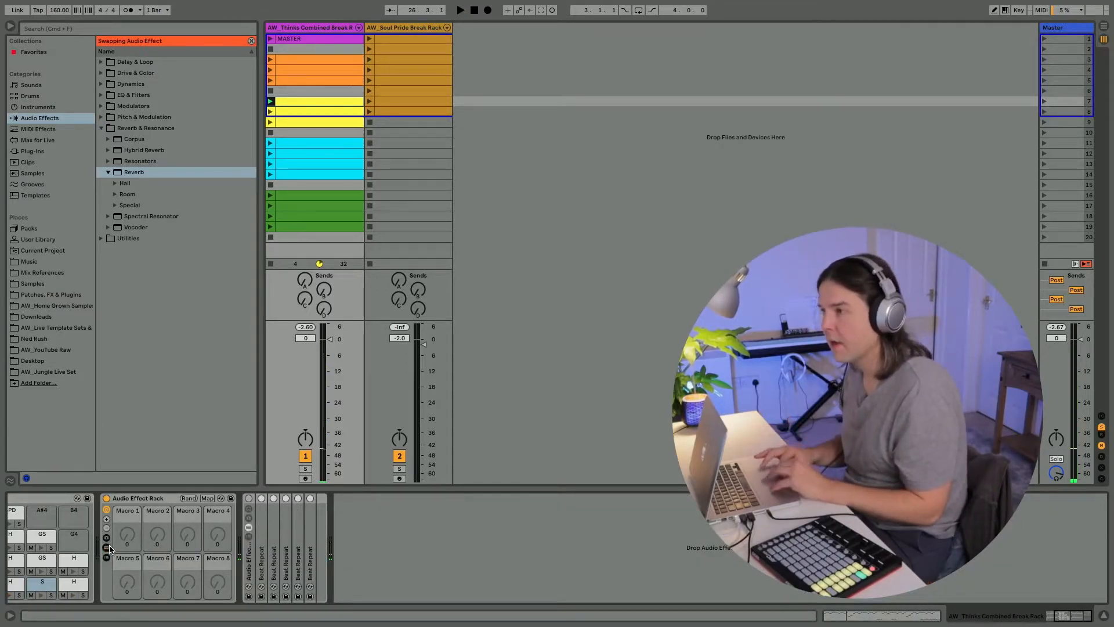
pyautogui.click(251, 41)
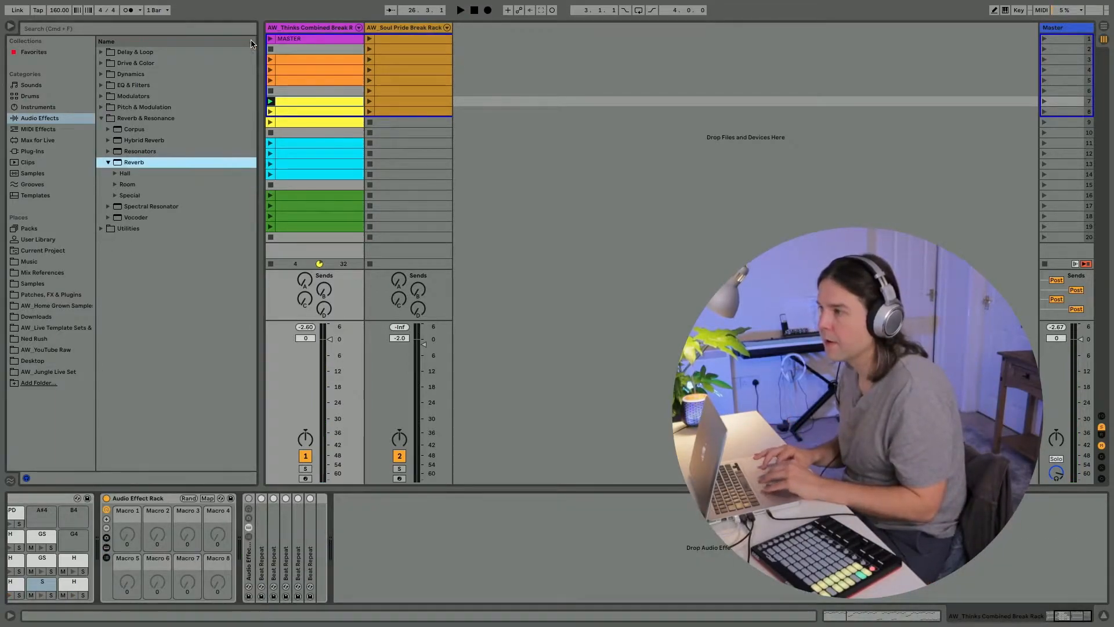
pyautogui.click(377, 28)
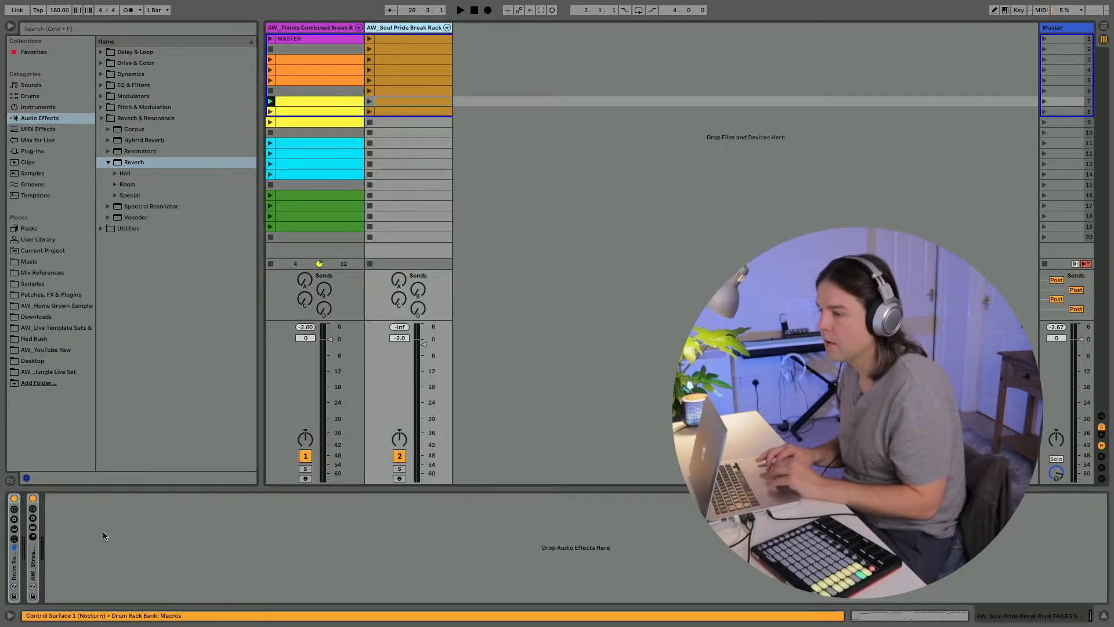
# Play the Soul Pride break together with the Think break and hide the browser.
pyautogui.click(130, 507)
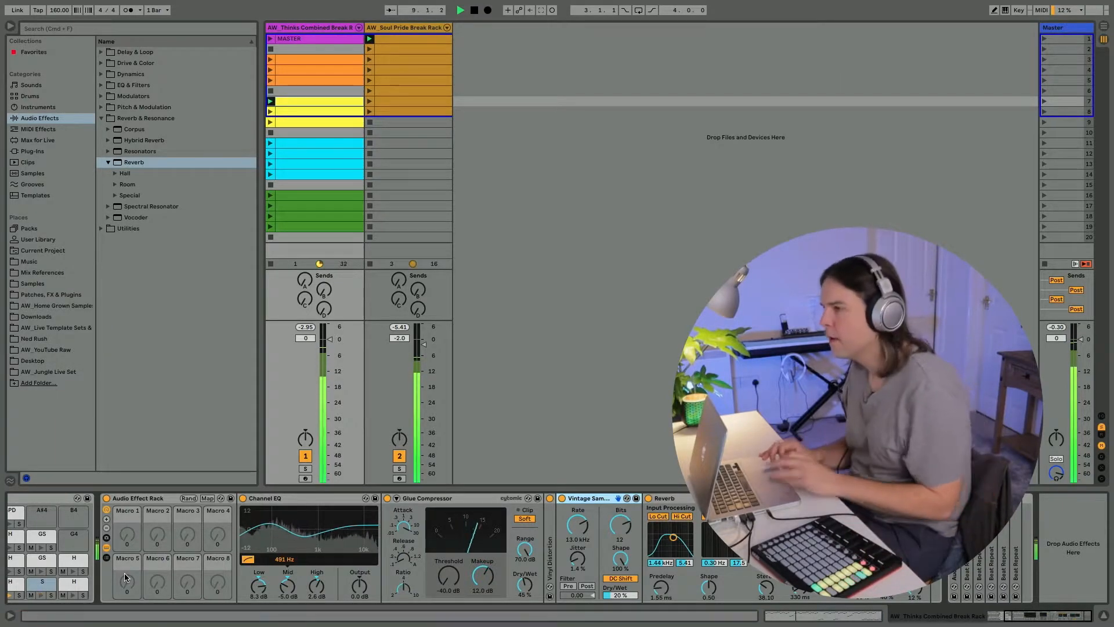
pyautogui.press('super+alt+b')
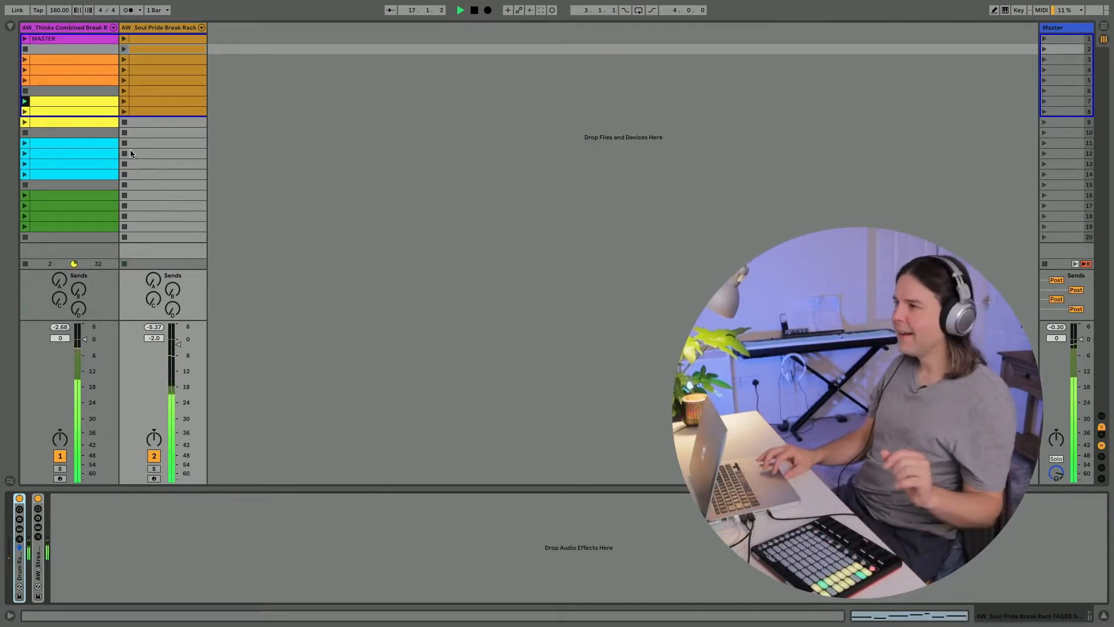
pyautogui.press('space')
# Compare the Think break with its Audio Effect Rack bypassed and active during playback.
pyautogui.click(41, 46)
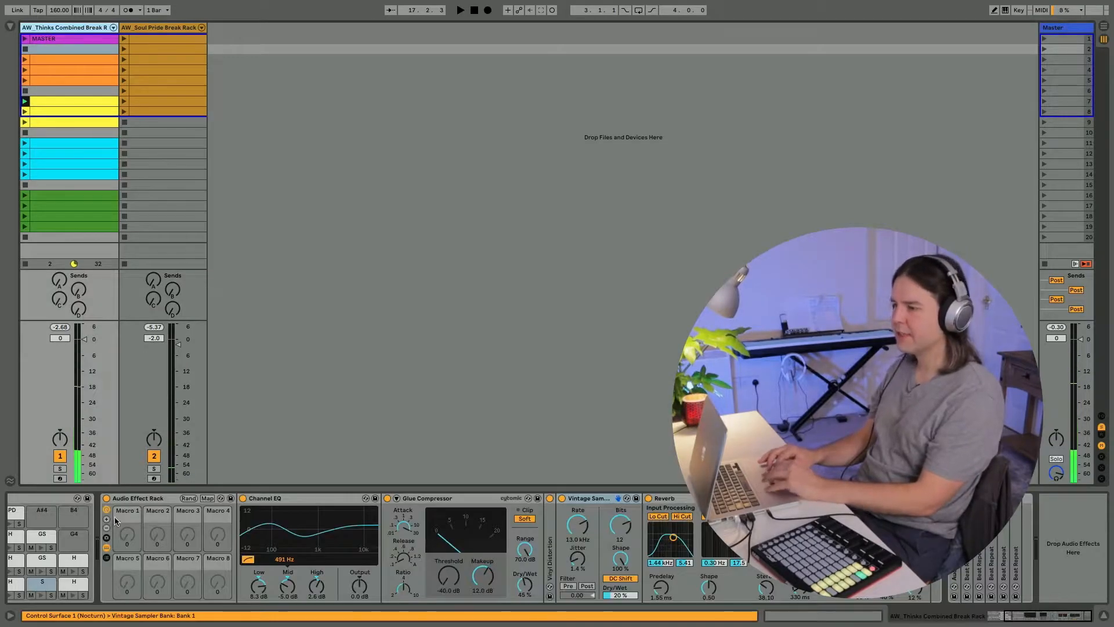
pyautogui.click(106, 499)
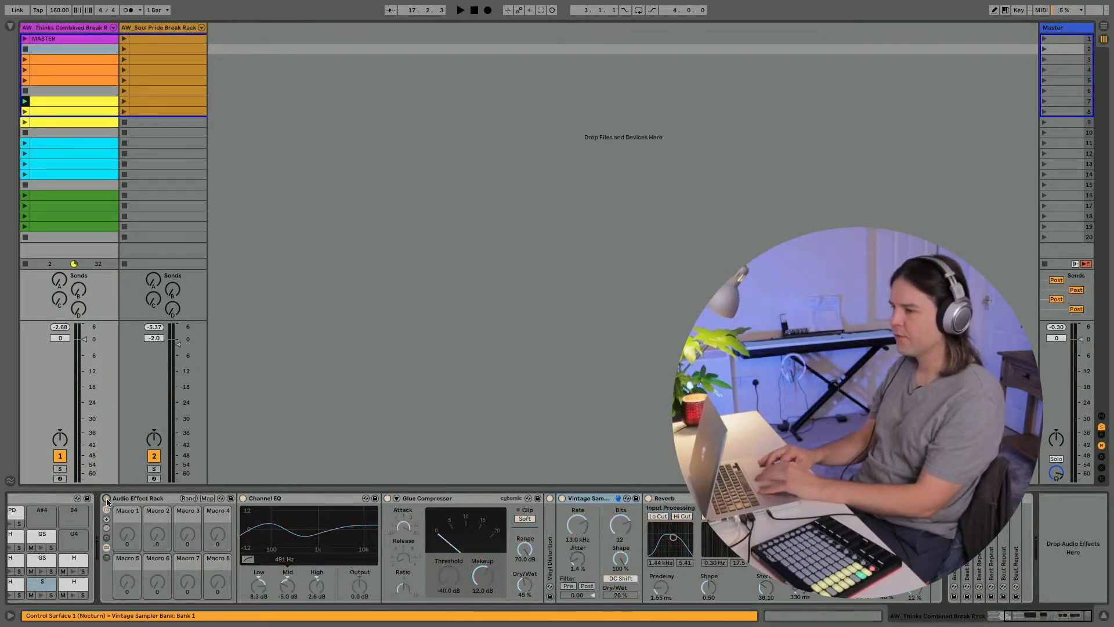
pyautogui.press('space')
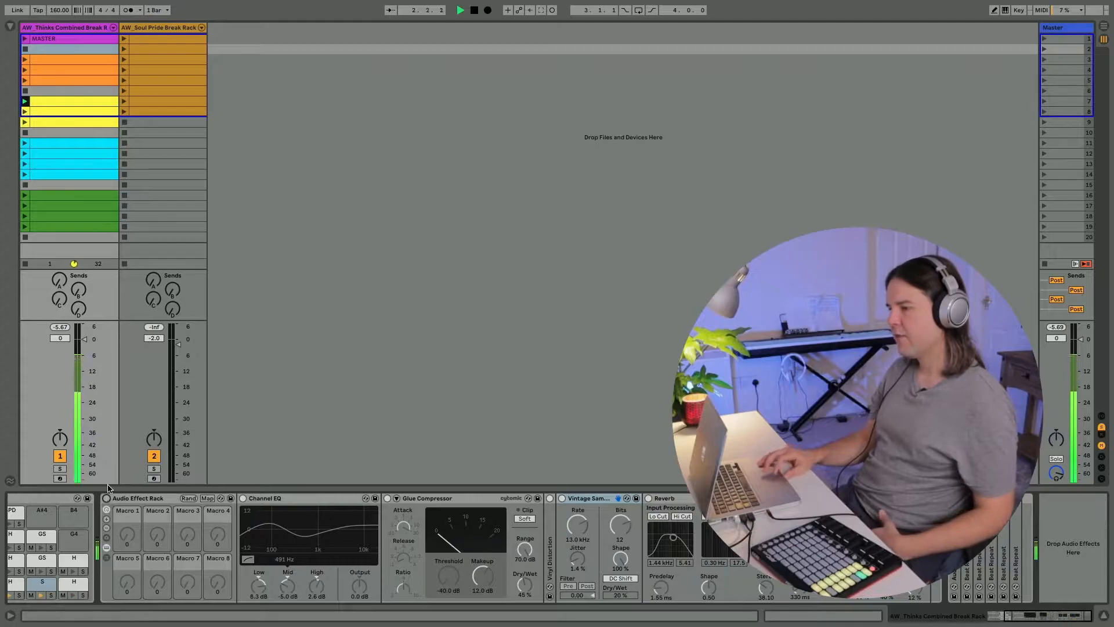
pyautogui.click(106, 498)
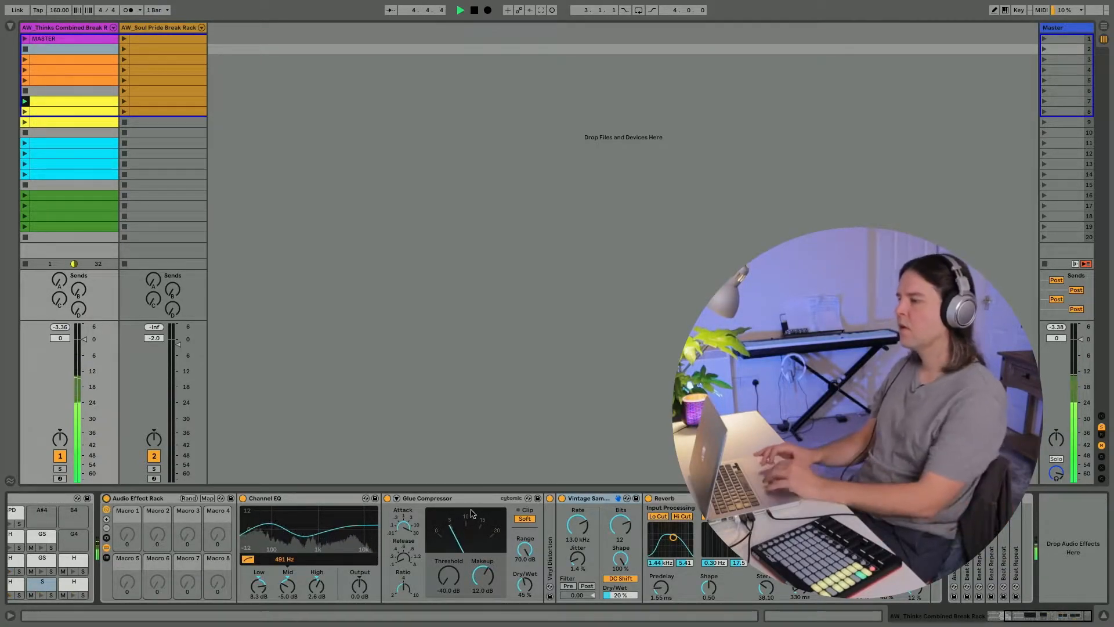
# Set the Vintage Sampler Dry/Wet to 9.7% and compare the break with the Audio Effect Rack bypassed and active.
pyautogui.moveTo(601, 602); pyautogui.dragTo(235, 574)
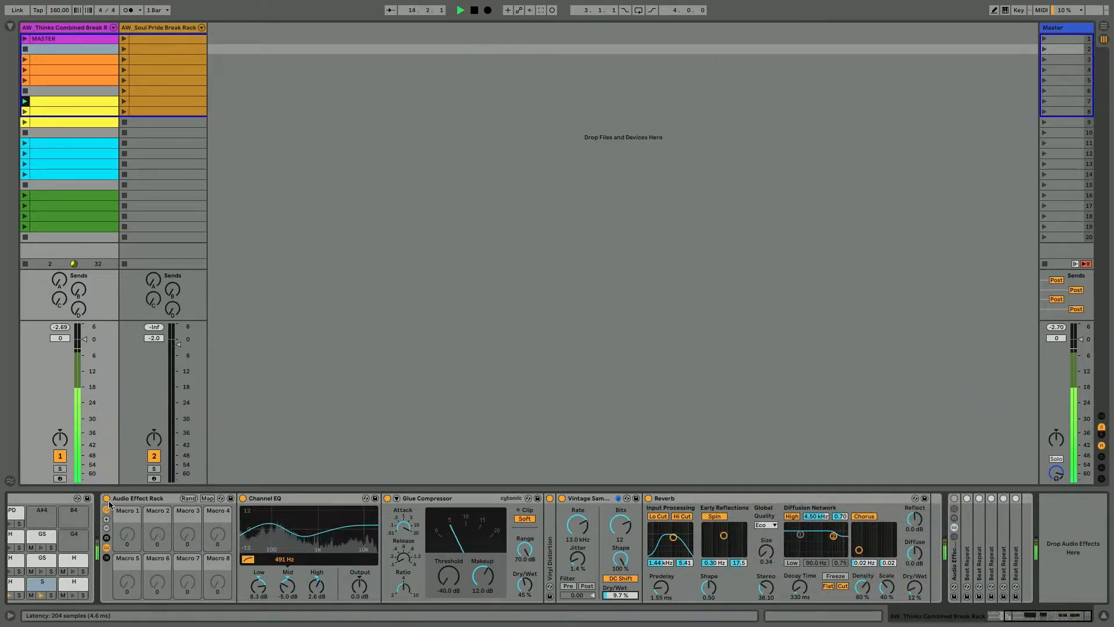
pyautogui.click(105, 499)
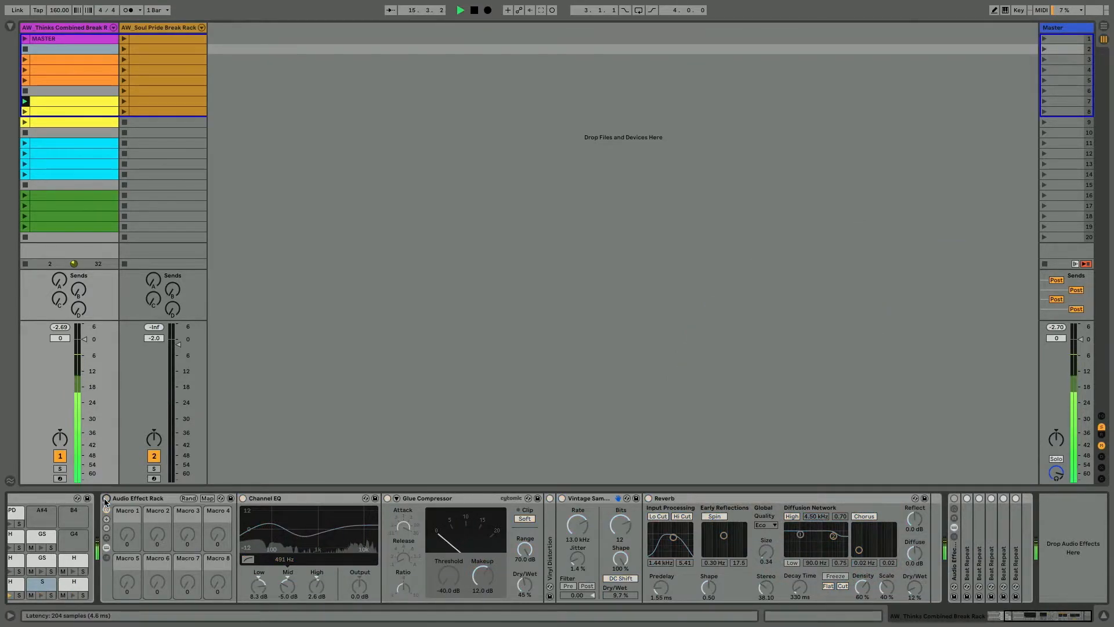
pyautogui.press('space')
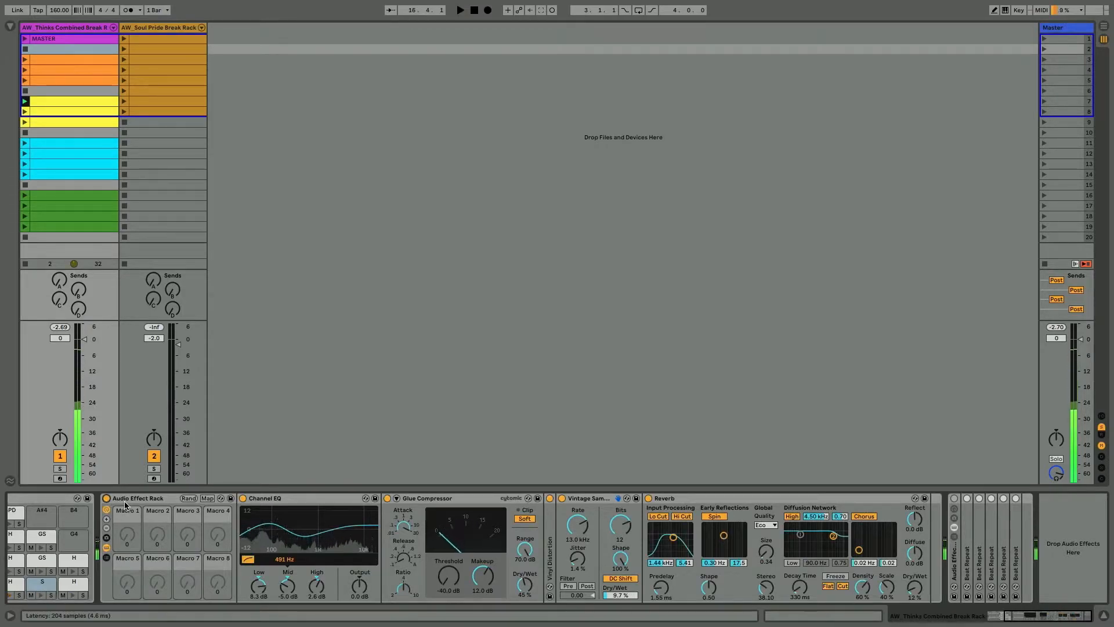
pyautogui.click(106, 499)
# Fold the first Audio Effect Rack and turn on the second rack containing the Beat Repeats.
pyautogui.doubleClick(125, 498)
pyautogui.click(127, 562)
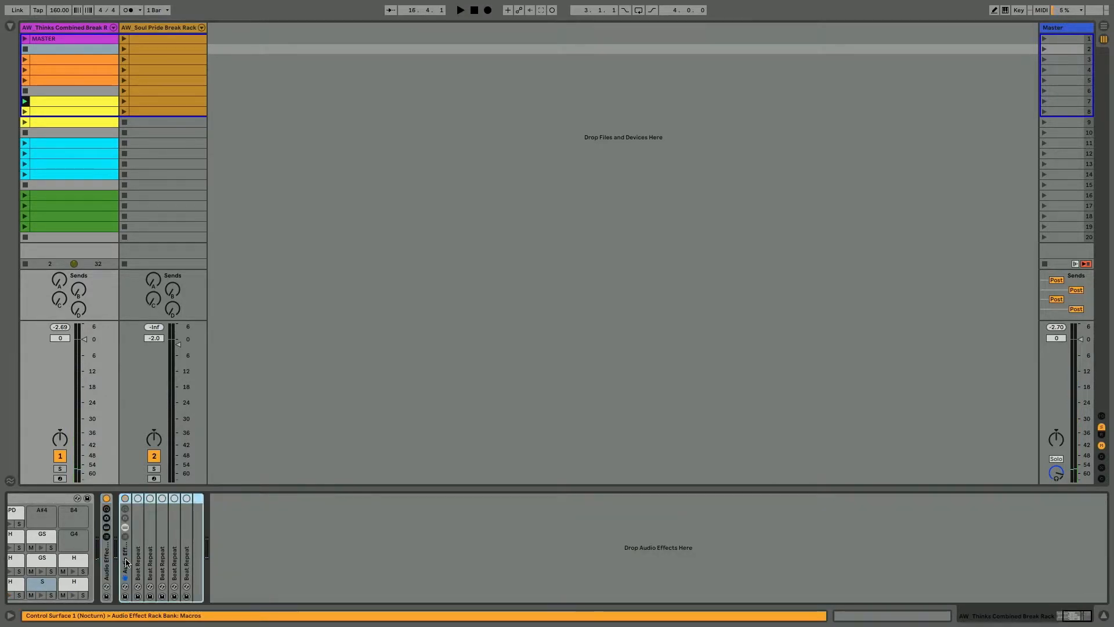
pyautogui.click(125, 498)
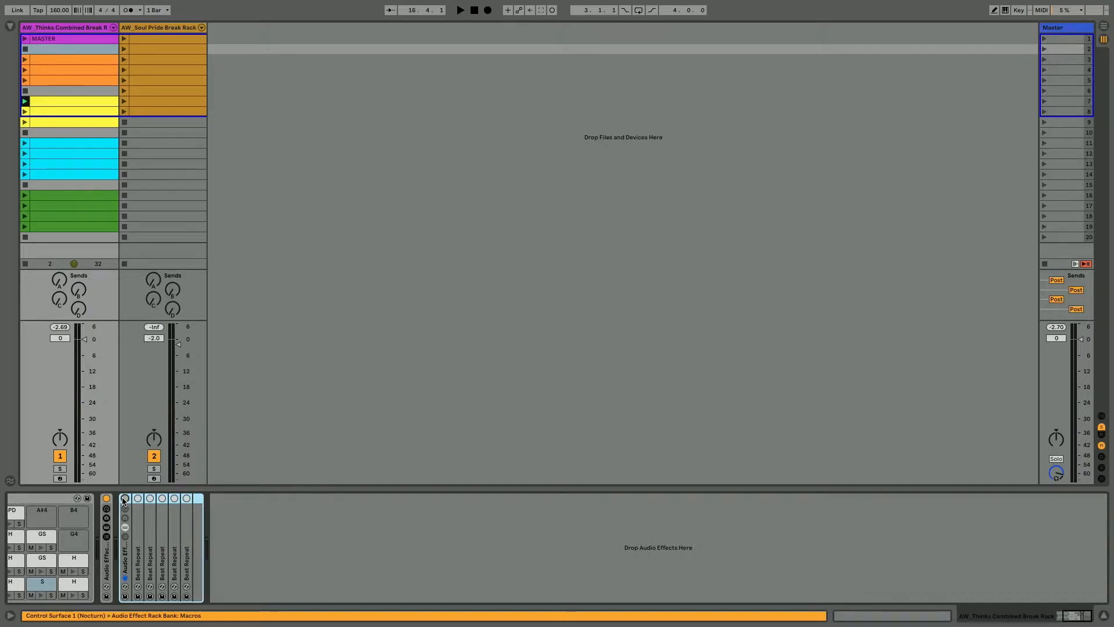
# Unfold the first Beat Repeat in the second rack to examine its settings, and fold it again.
pyautogui.click(141, 534)
pyautogui.doubleClick(140, 534)
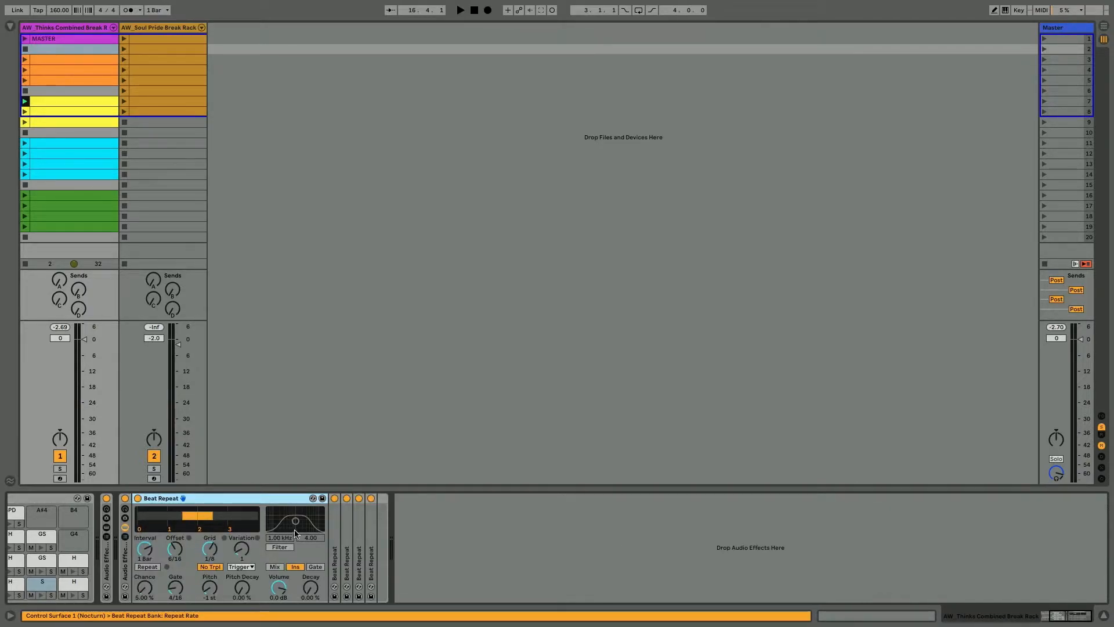
pyautogui.click(339, 529)
pyautogui.doubleClick(161, 499)
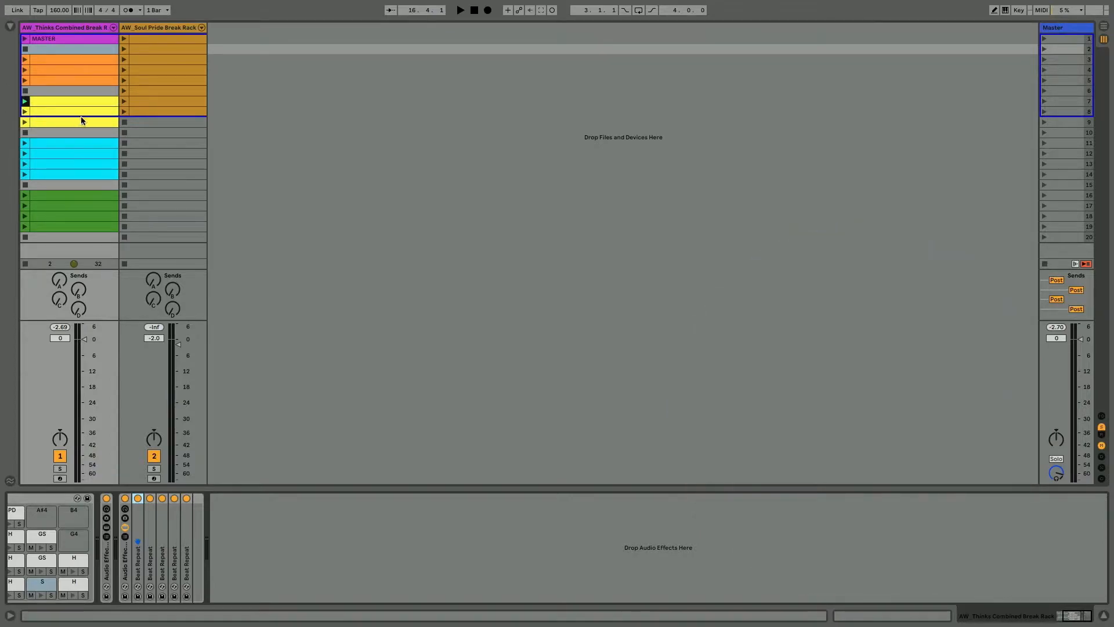
# Show the browser and add the AW_Beat Repeat Gate preset followed by a Delay after the Beat Repeat rack.
pyautogui.click(9, 28)
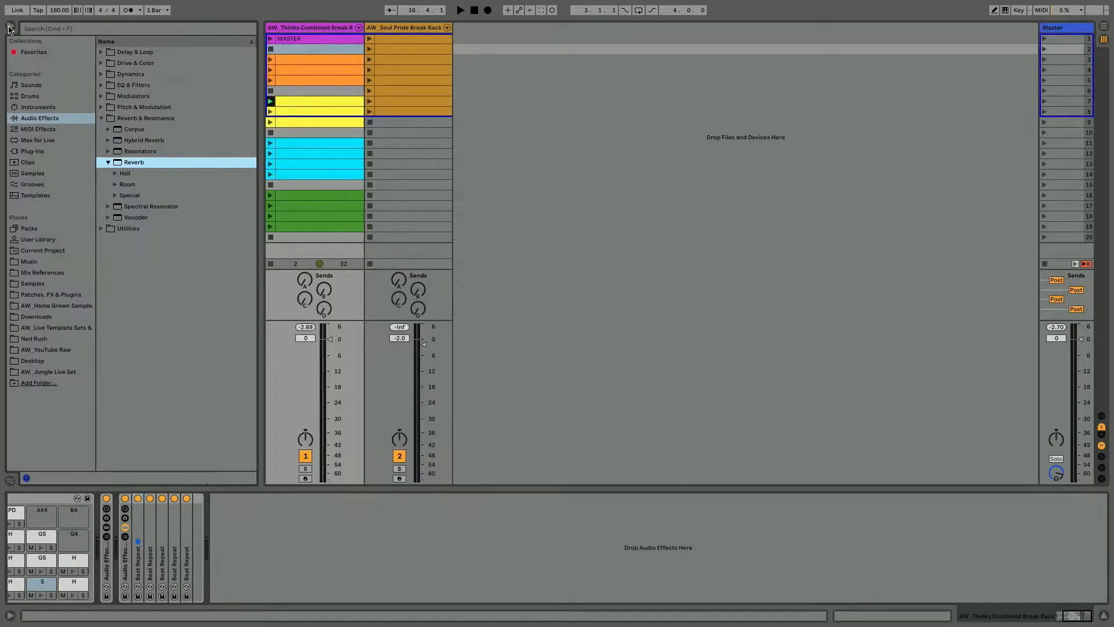
pyautogui.click(101, 52)
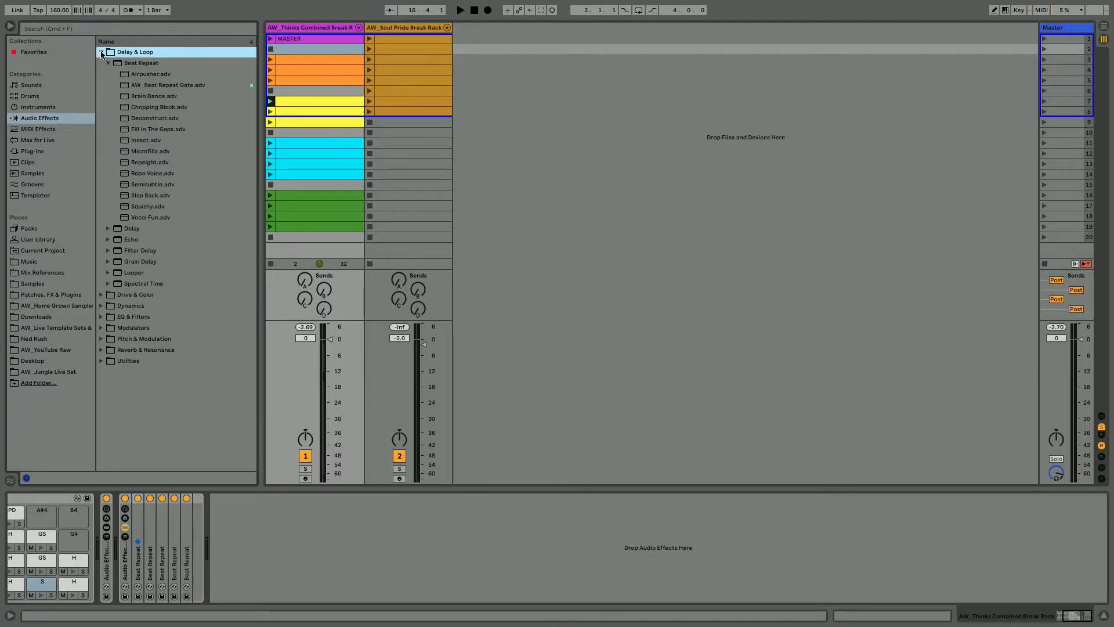
pyautogui.click(140, 86)
pyautogui.moveTo(140, 86); pyautogui.dragTo(257, 539)
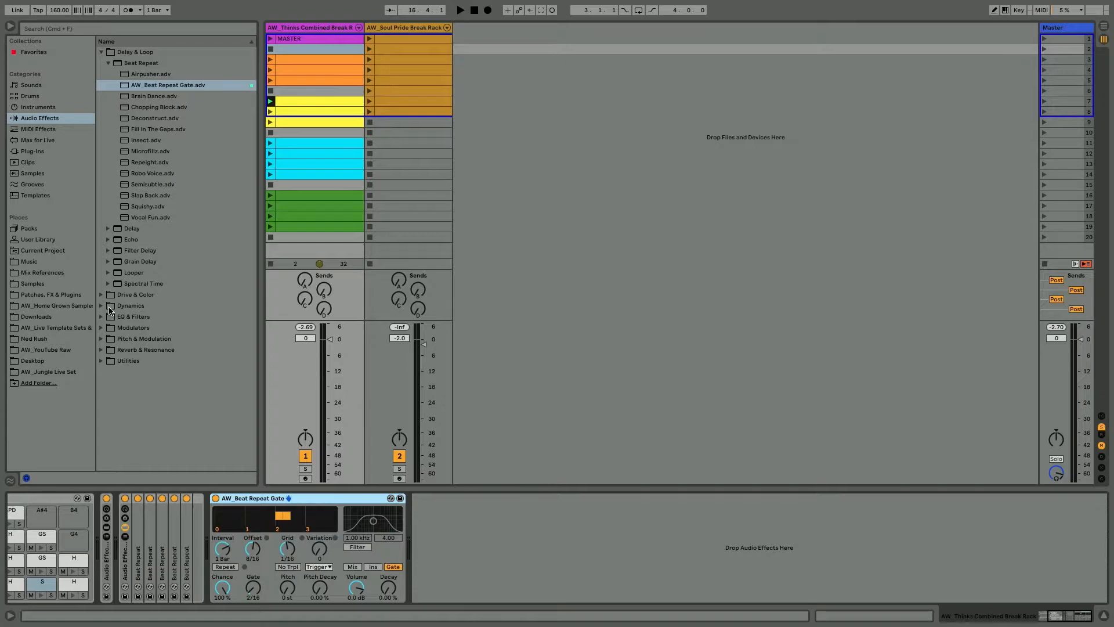
pyautogui.moveTo(124, 230); pyautogui.dragTo(501, 529)
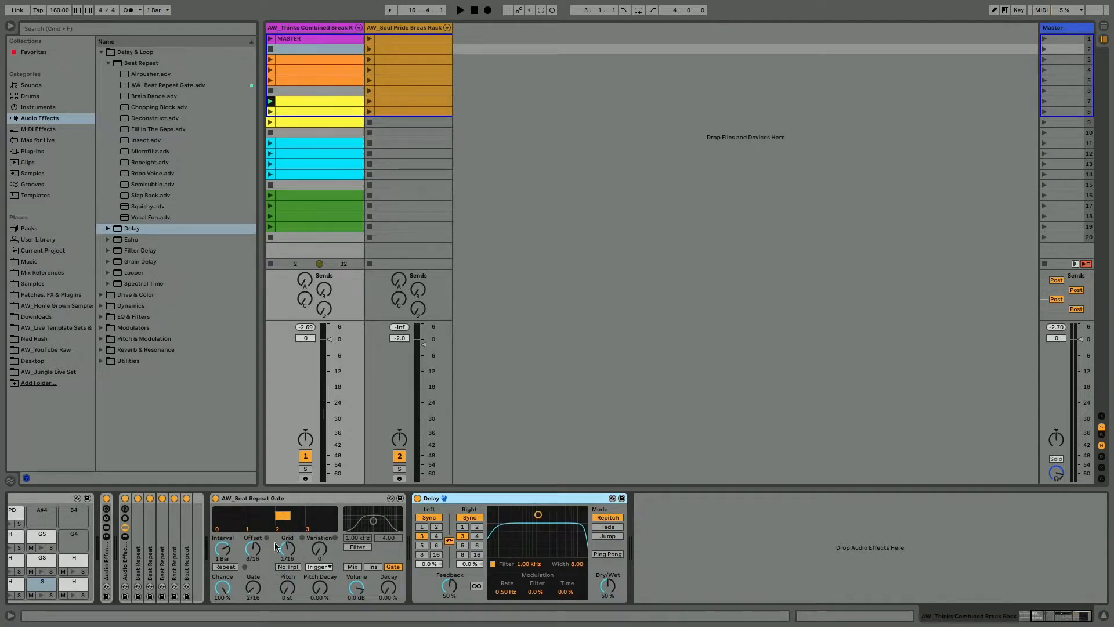
# Try the Ins and Mix modes on AW_Beat Repeat Gate, return it to Gate, and play the break.
pyautogui.click(370, 566)
pyautogui.click(394, 567)
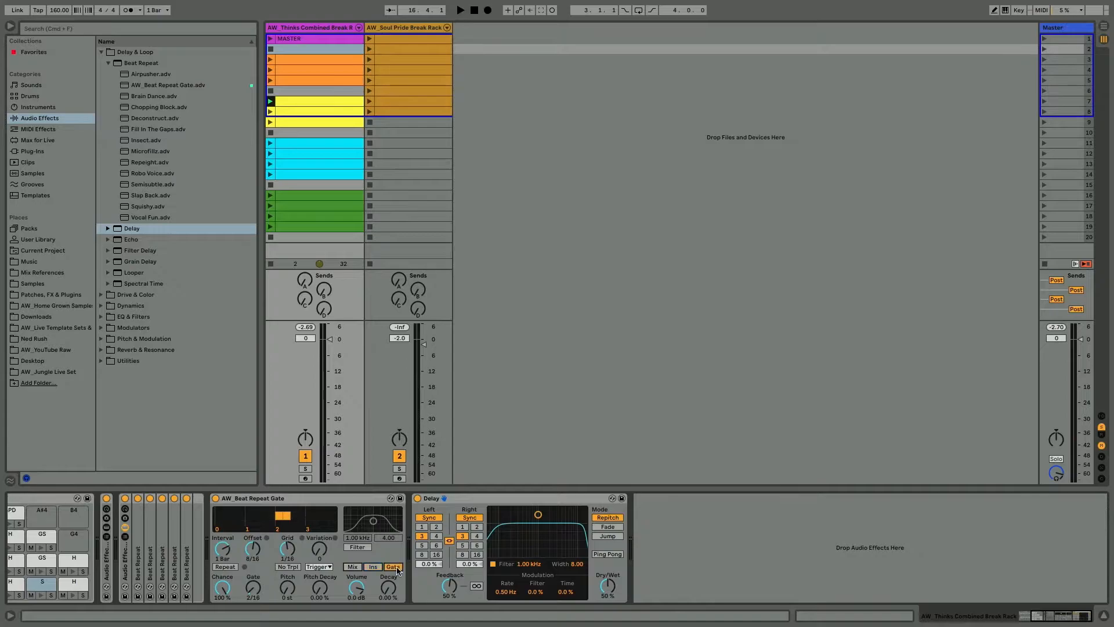
pyautogui.click(373, 566)
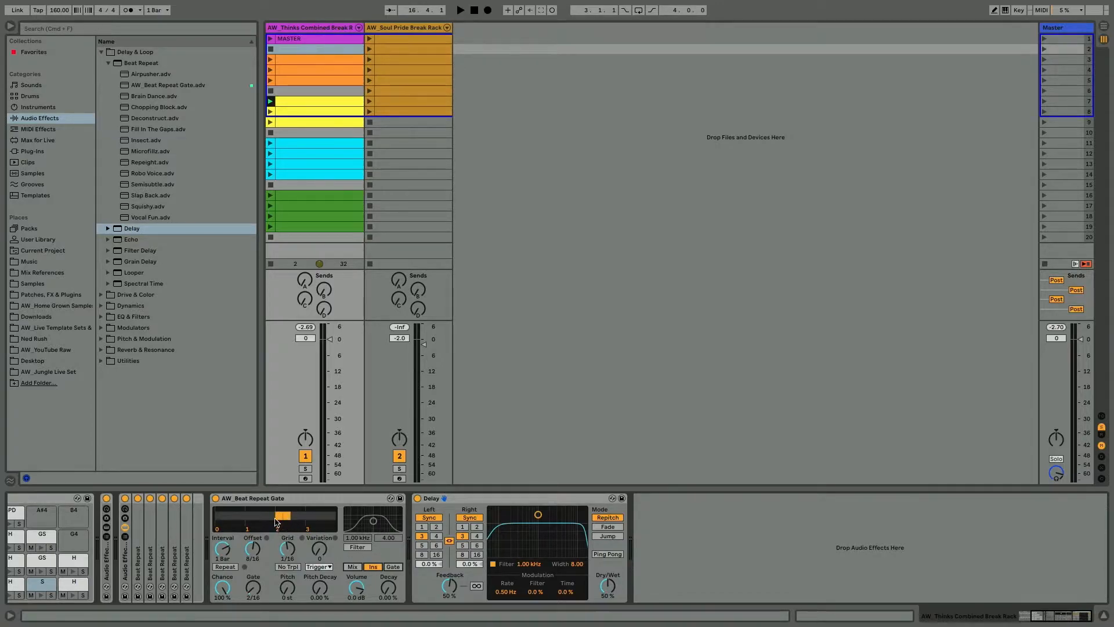
pyautogui.click(353, 567)
pyautogui.click(392, 567)
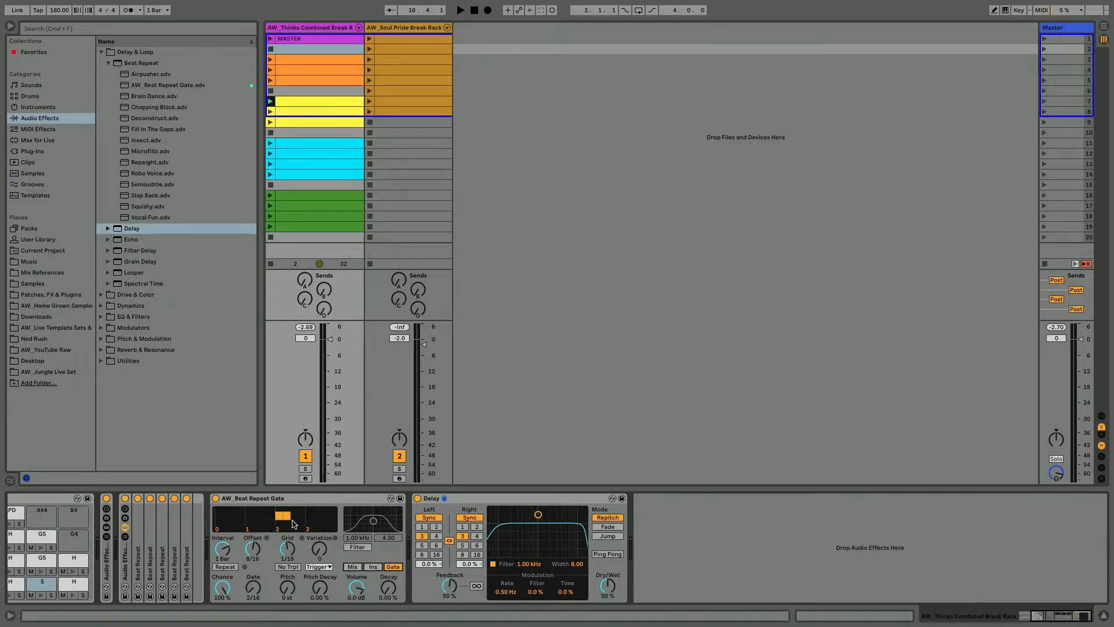
pyautogui.press('space')
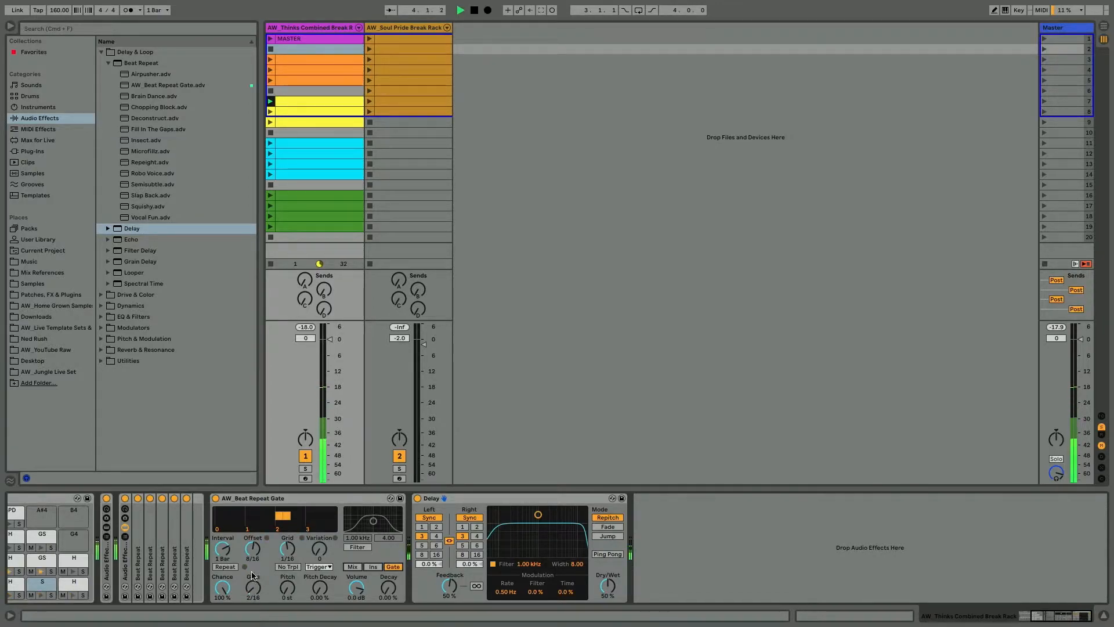
# Set the Offset of AW_Beat Repeat Gate to 12/16 and restart playback of the break.
pyautogui.press('space')
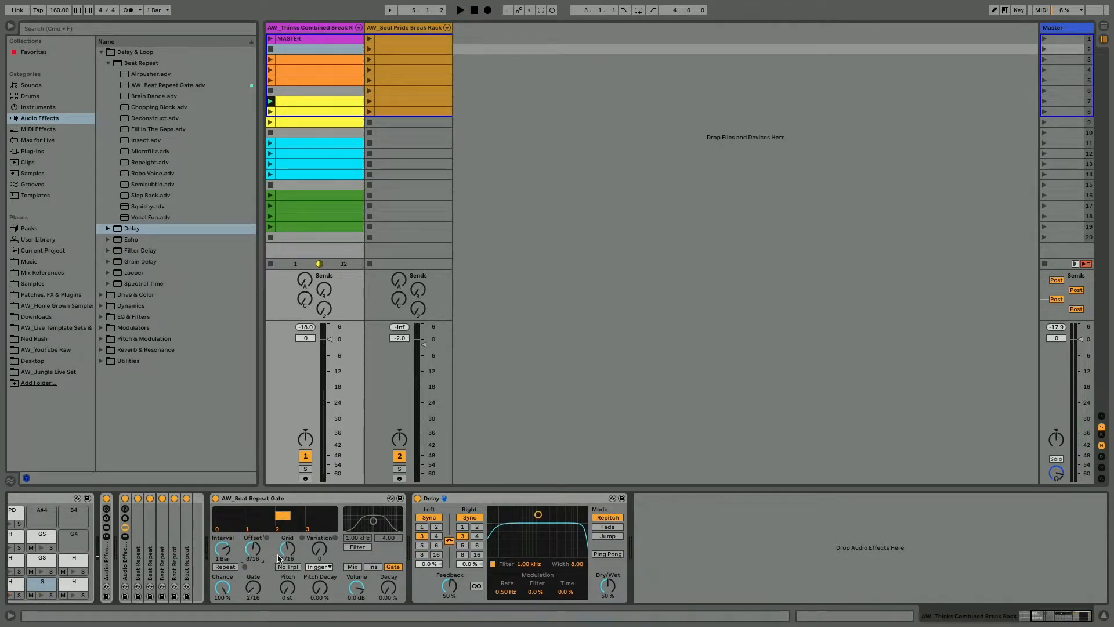
pyautogui.scroll(-4, 265, 558)
pyautogui.press('space')
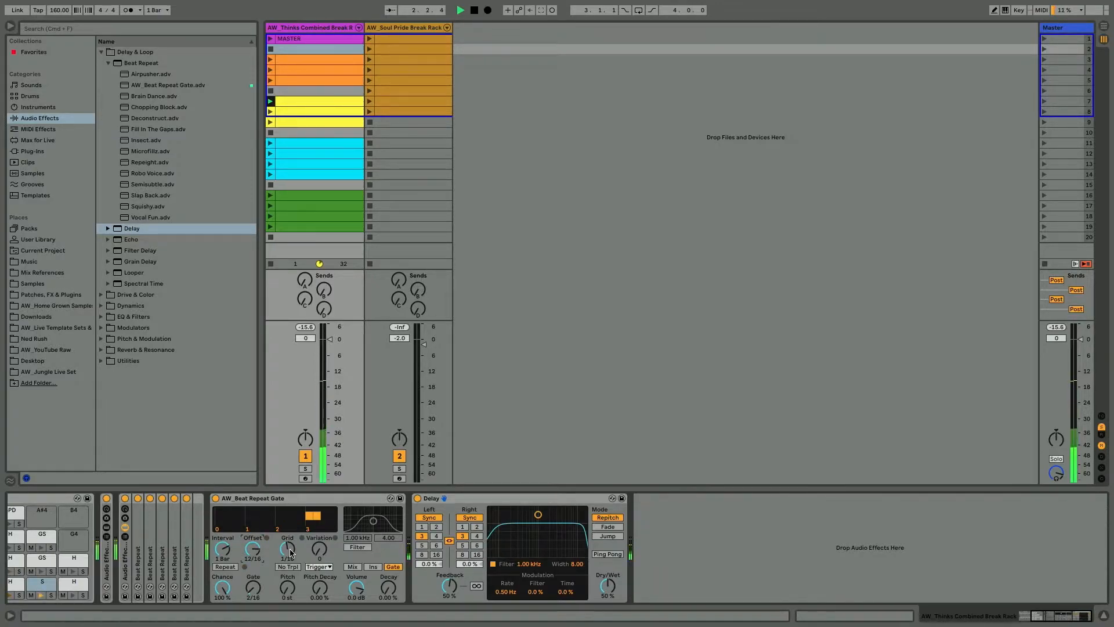
# Set the Delay to 6 sixteenths with Ping Pong, filter 1.80 kHz at width 3.07, and modulation of Filter 24% and Time 14%.
pyautogui.click(476, 545)
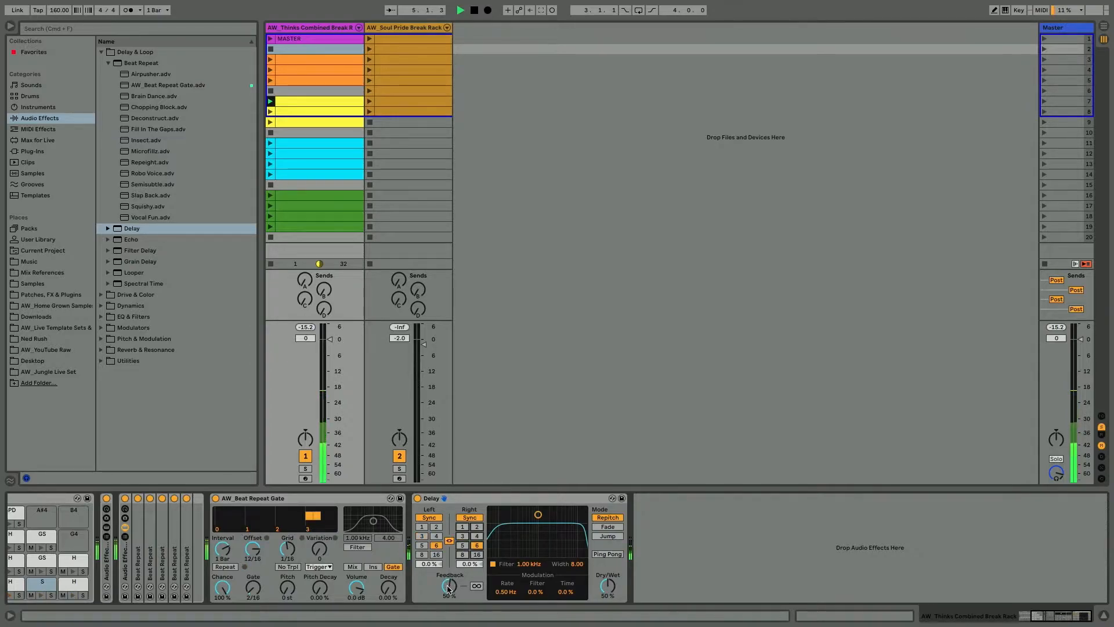
pyautogui.click(607, 554)
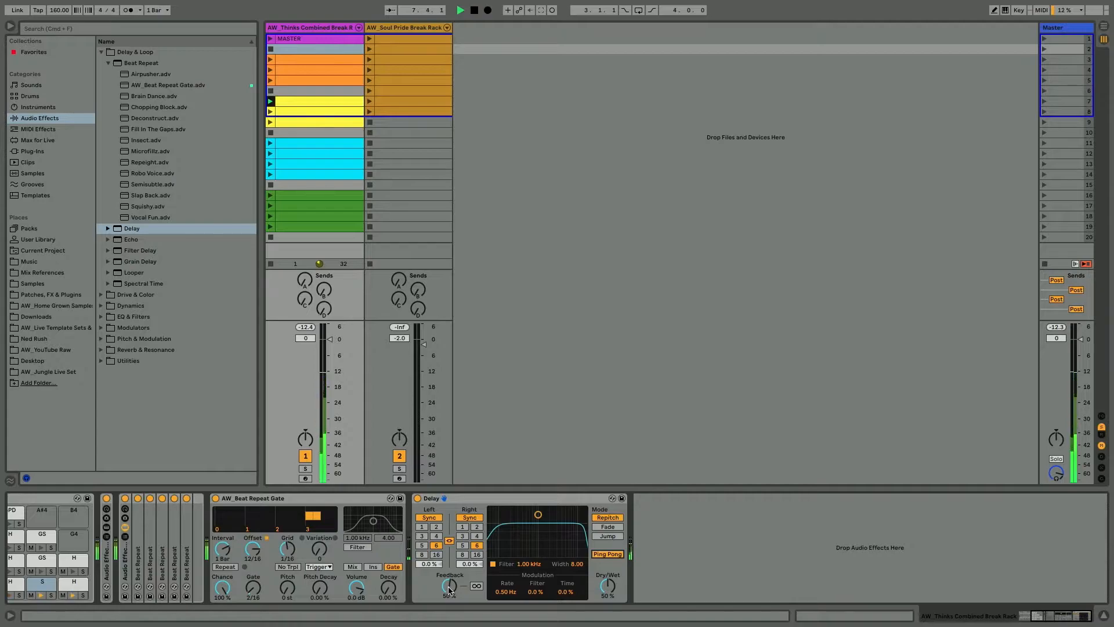
pyautogui.moveTo(538, 515); pyautogui.dragTo(548, 540)
pyautogui.moveTo(535, 588); pyautogui.dragTo(564, 589)
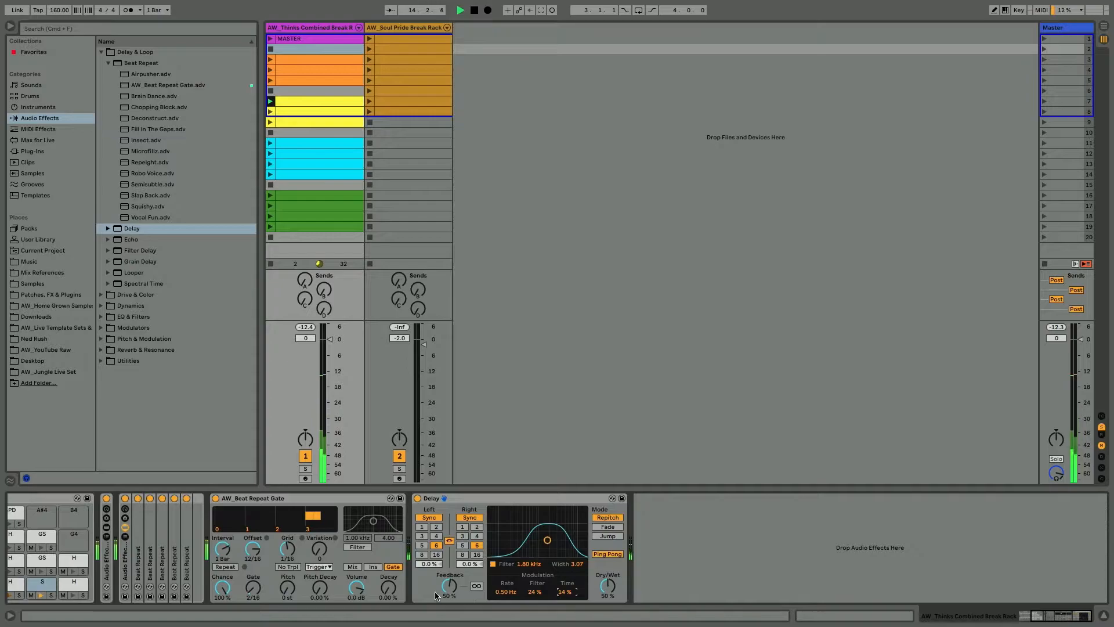
pyautogui.click(442, 591)
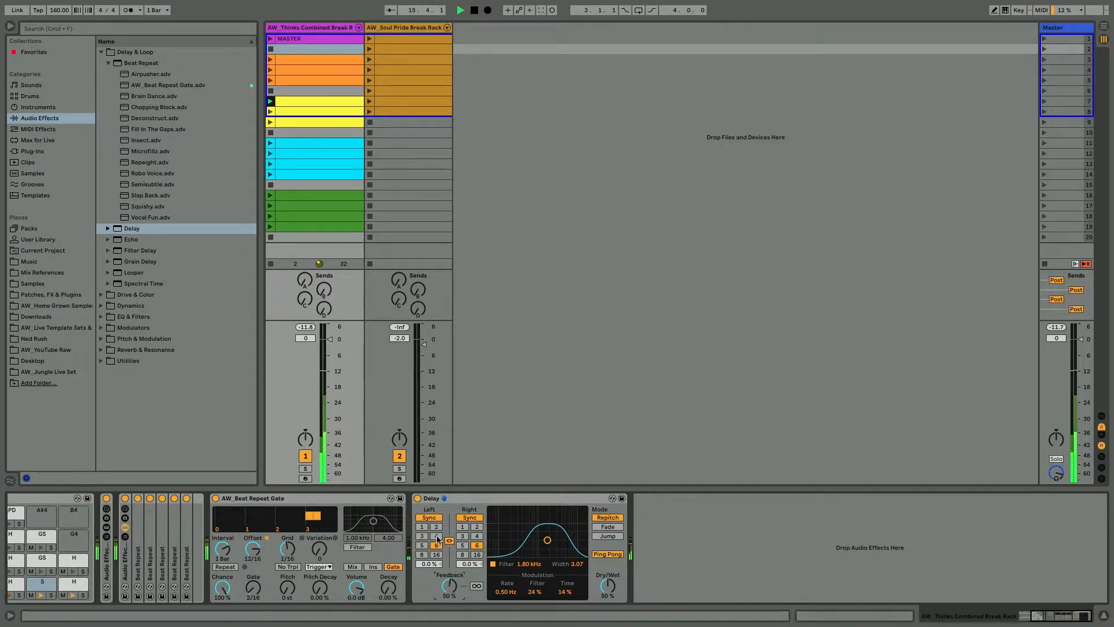
# Group AW_Beat Repeat Gate and the Delay into an Audio Effect Rack.
pyautogui.click(444, 499)
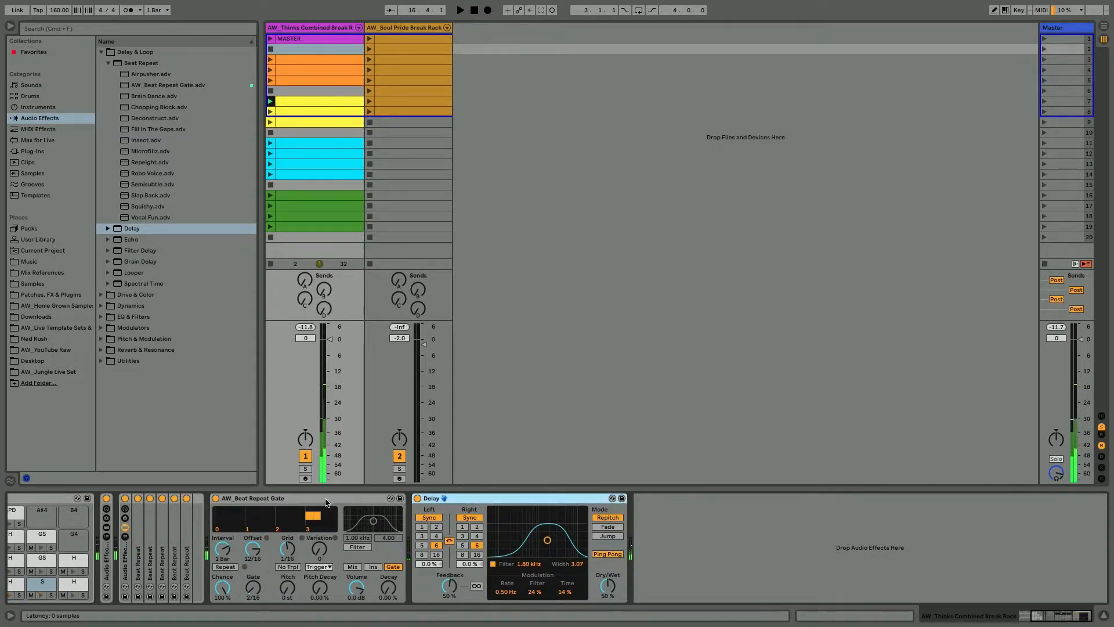
pyautogui.keyDown('shift'); pyautogui.click(341, 500); pyautogui.keyUp('shift')
pyautogui.press('super+g')
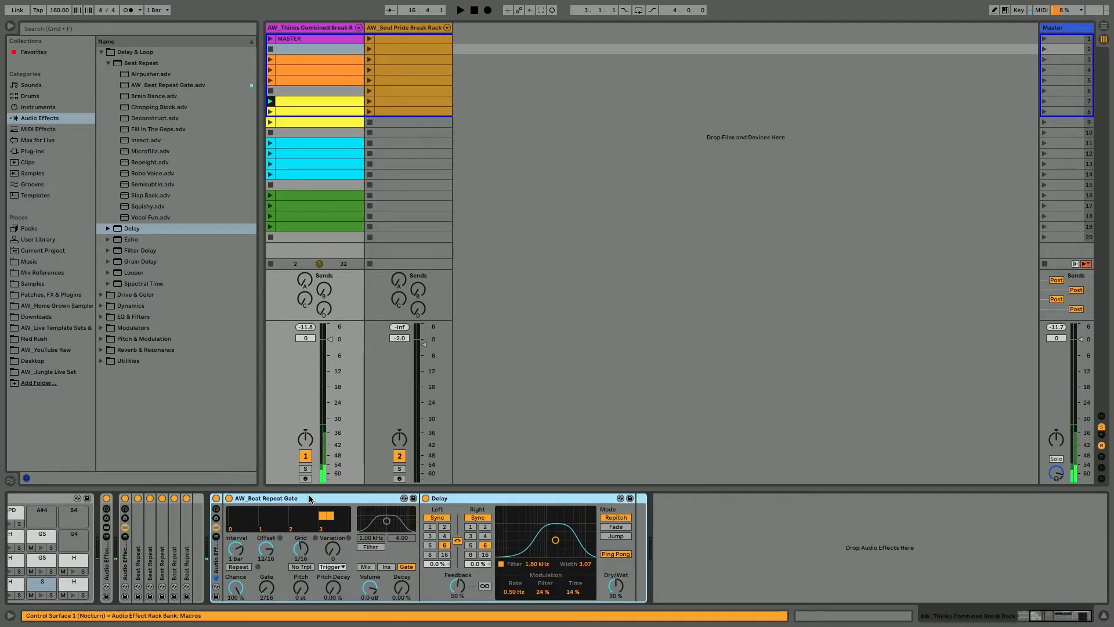
# Show the new rack's chain list and create a second chain named DRY.
pyautogui.click(216, 537)
pyautogui.rightClick(244, 551)
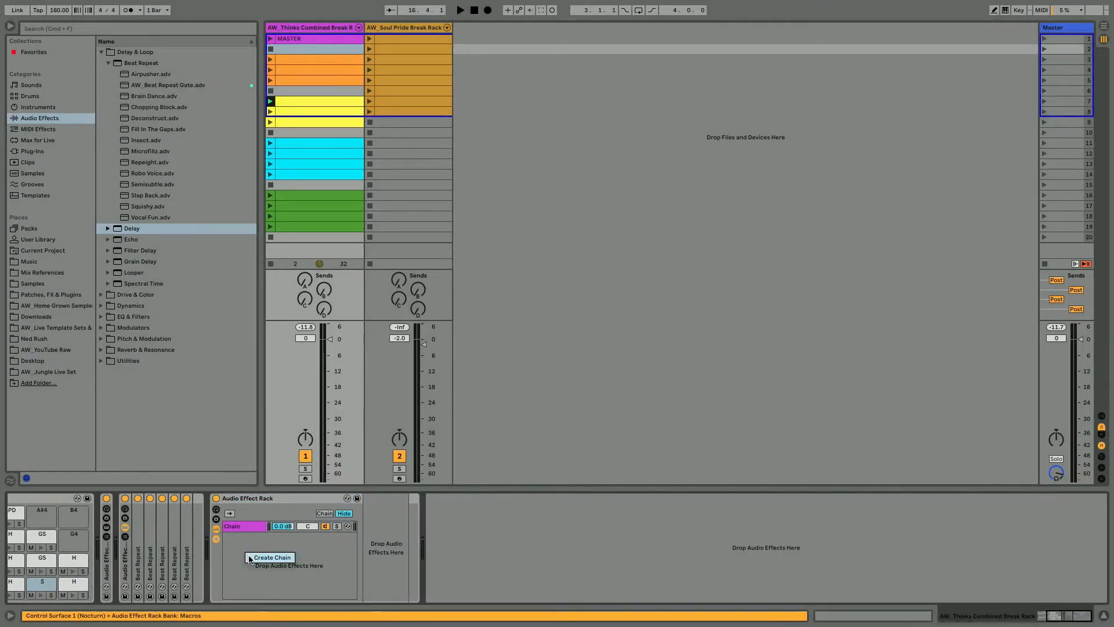
pyautogui.click(248, 556)
pyautogui.write('DRY')
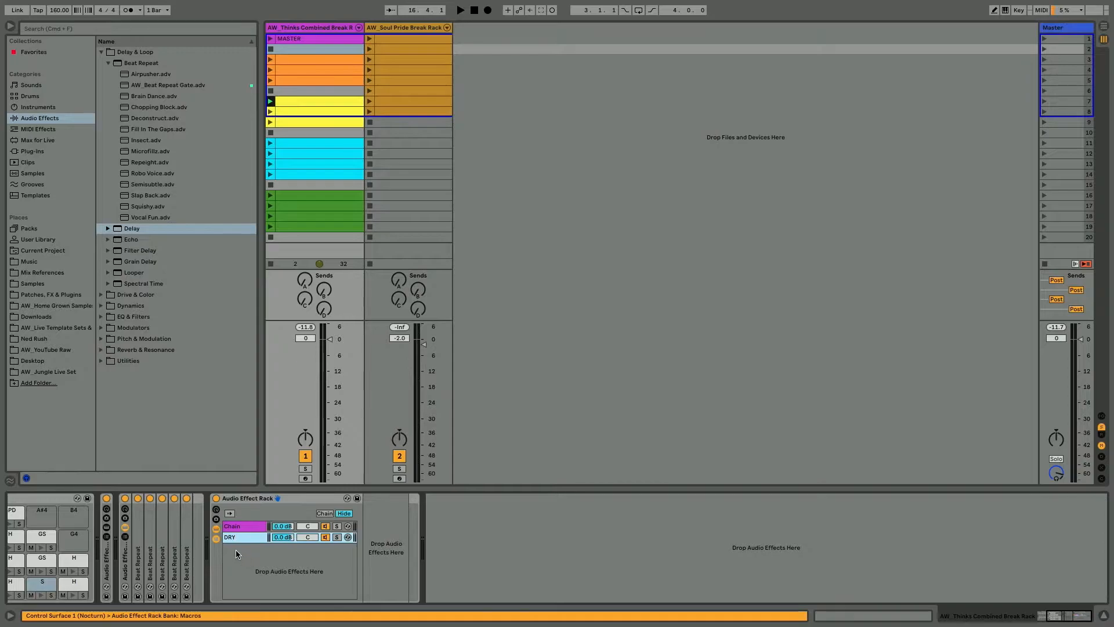
# Rename the original effect chain as DLY and move it below the DRY chain.
pyautogui.click(229, 527)
pyautogui.press('super+r')
pyautogui.write('DLY')
pyautogui.moveTo(229, 528)
pyautogui.mouseDown()
pyautogui.moveTo(232, 553)
pyautogui.moveTo(233, 542)
pyautogui.mouseUp()
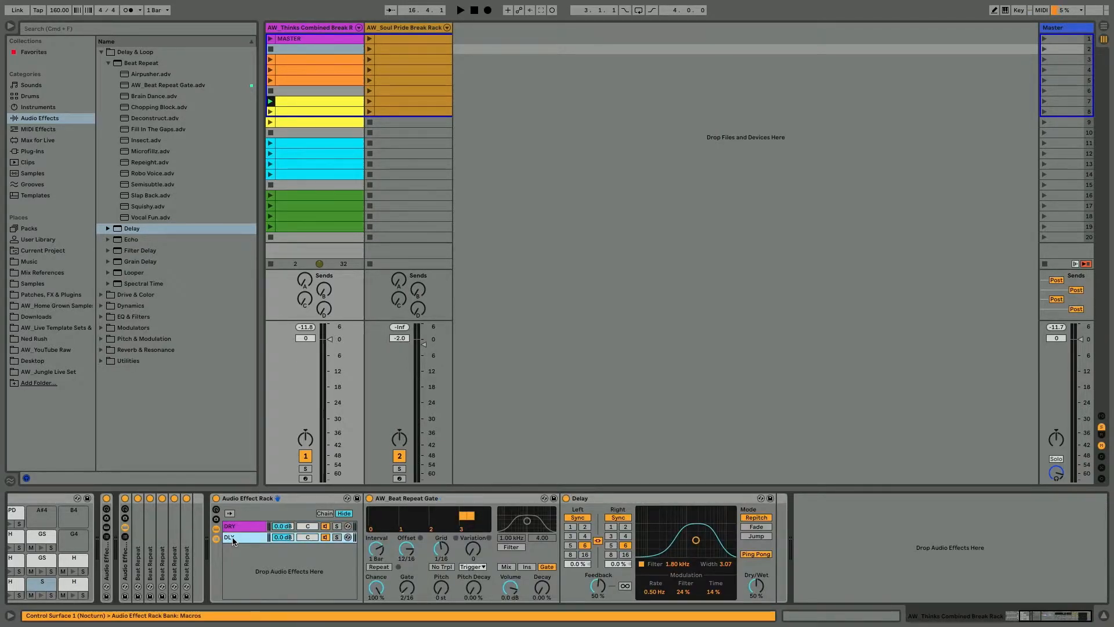
# Duplicate the DLY chain and set the copy's Beat Repeat Offset to 4/16 and its Delay time to 4 sixteenths.
pyautogui.press('super+d')
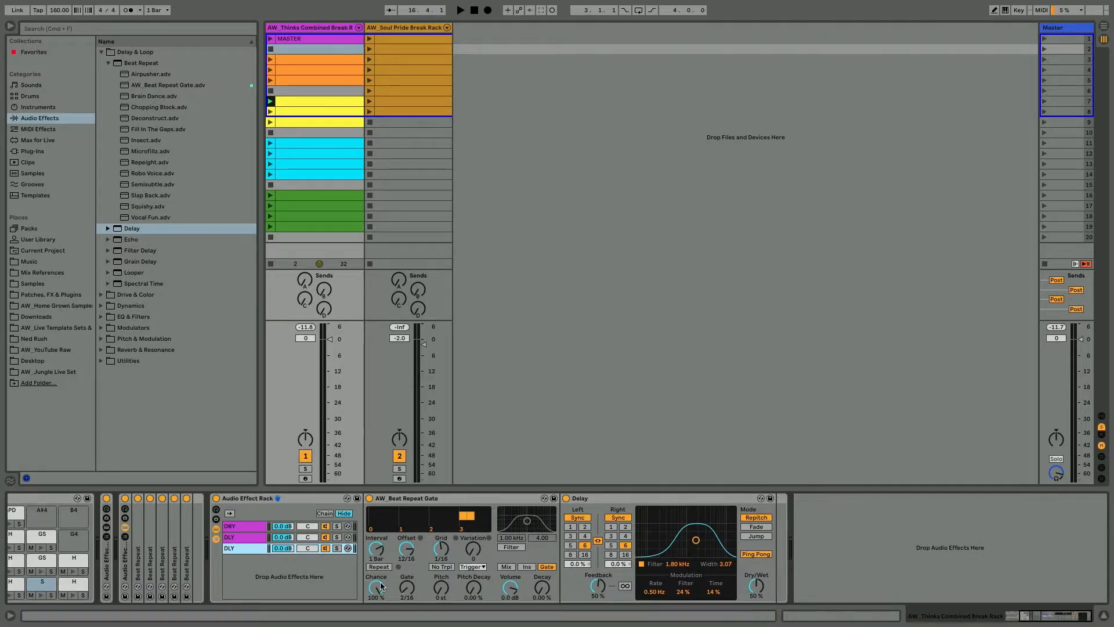
pyautogui.moveTo(407, 548)
pyautogui.mouseDown()
pyautogui.moveTo(400, 567)
pyautogui.moveTo(413, 548)
pyautogui.mouseUp()
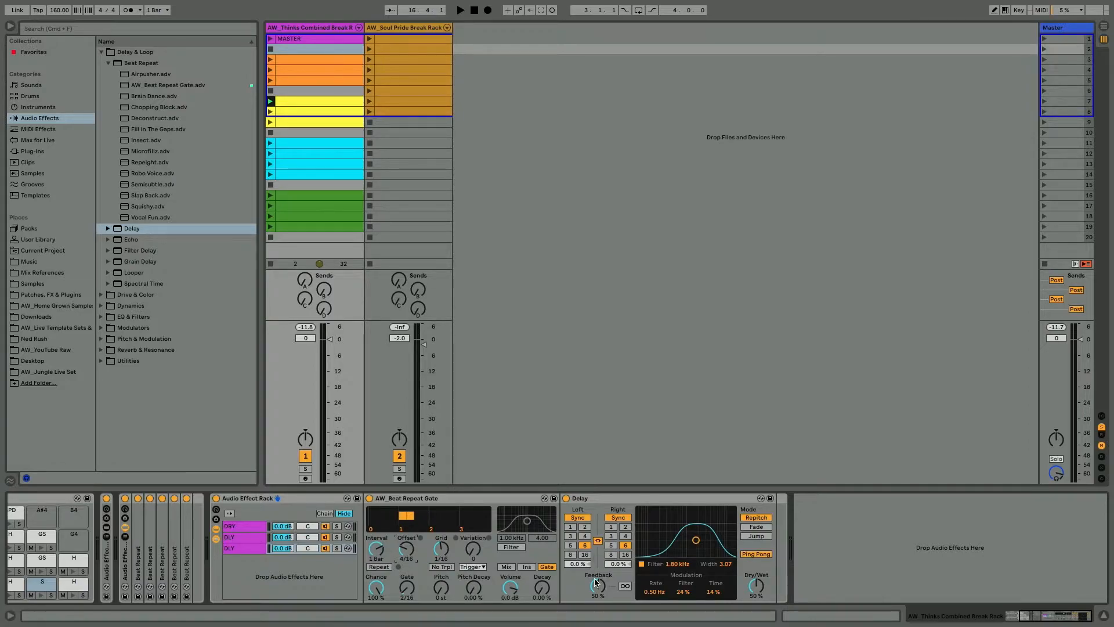
pyautogui.click(624, 537)
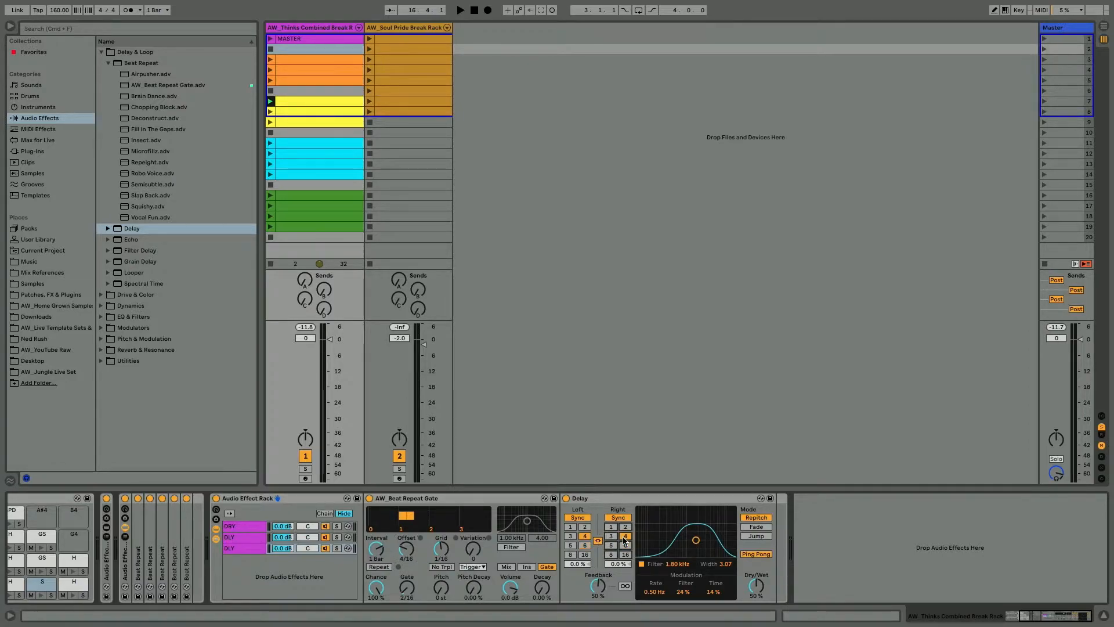
pyautogui.click(625, 545)
# Set the Delay's Dry/Wet to 100% in both DLY chains.
pyautogui.click(244, 540)
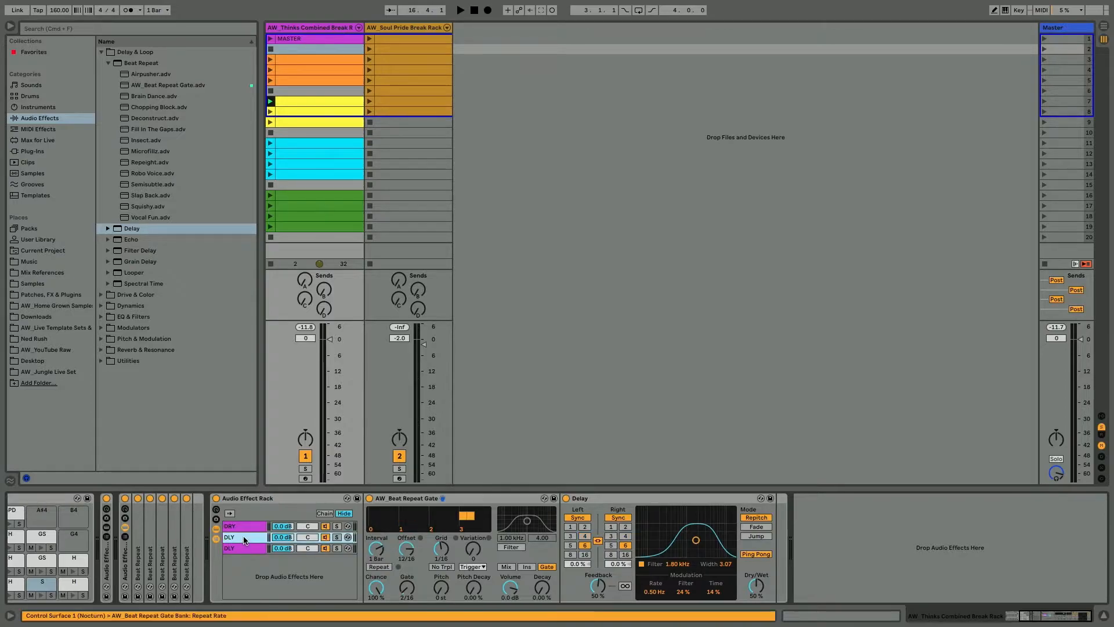
pyautogui.moveTo(751, 594); pyautogui.dragTo(750, 539)
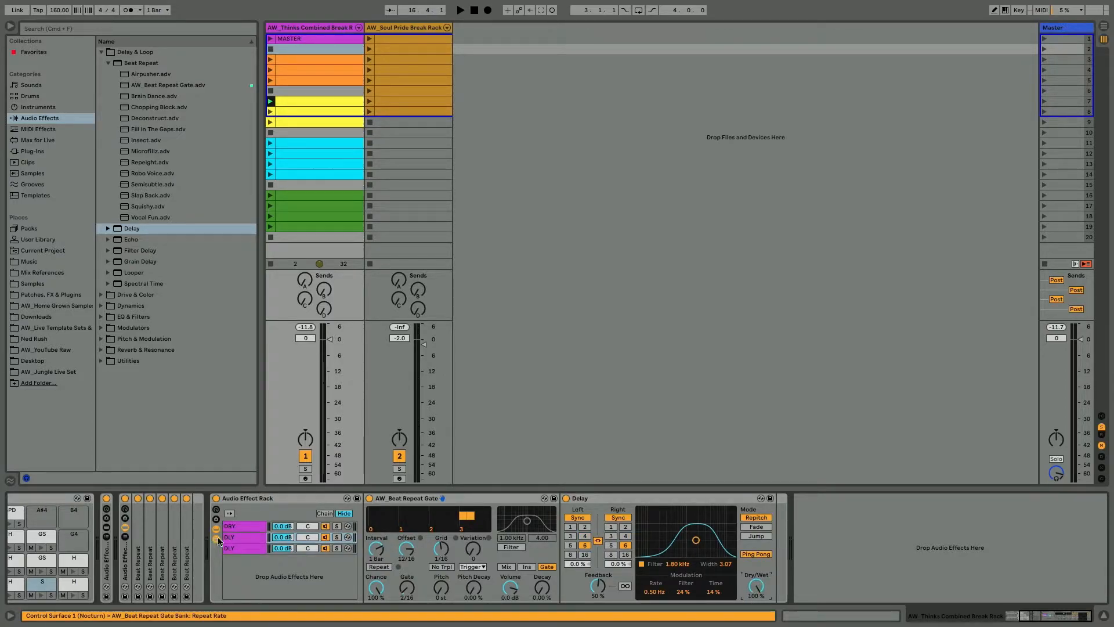
pyautogui.click(240, 548)
pyautogui.moveTo(761, 595); pyautogui.dragTo(761, 539)
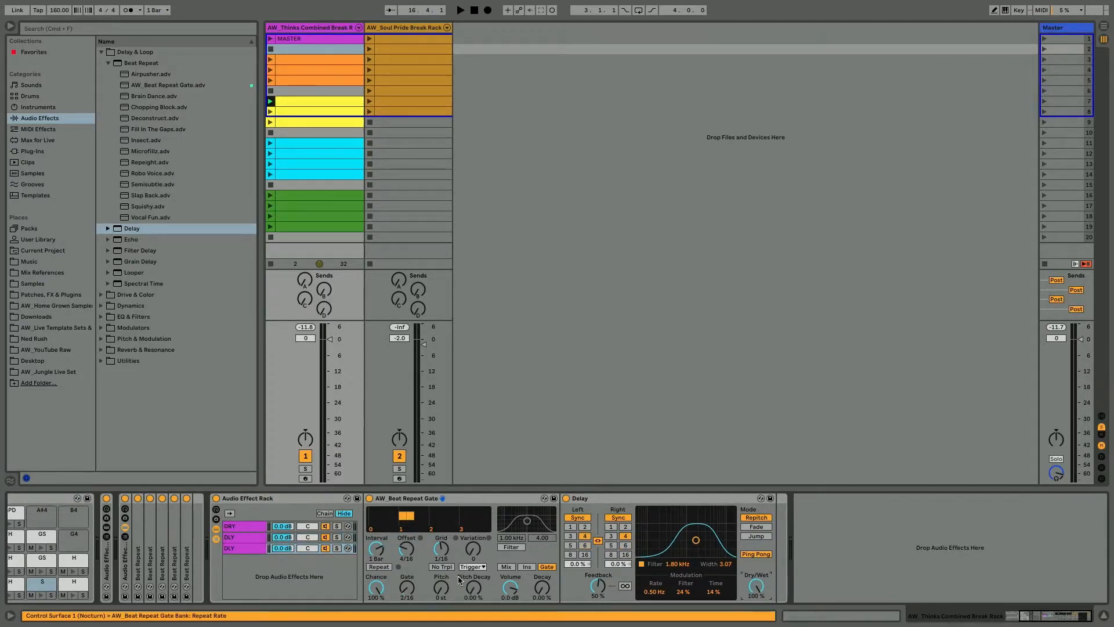
# Set the Chance of AW_Beat Repeat Gate to 10% in the second DLY chain.
pyautogui.click(228, 537)
pyautogui.click(374, 587)
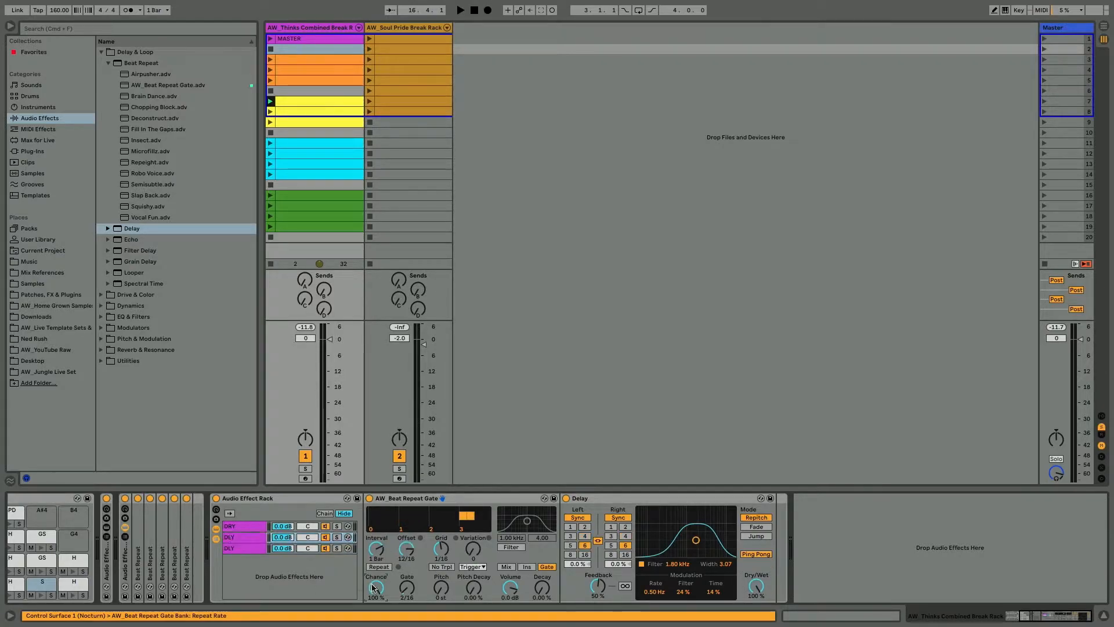
pyautogui.click(243, 547)
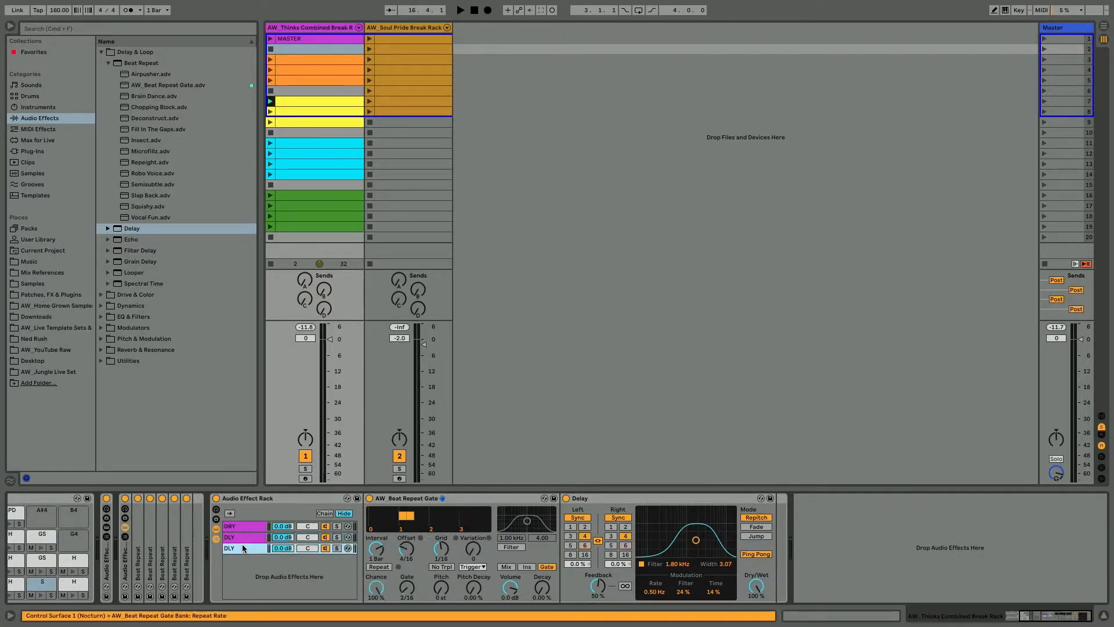
pyautogui.click(375, 588)
pyautogui.write('10')
pyautogui.press('Return')
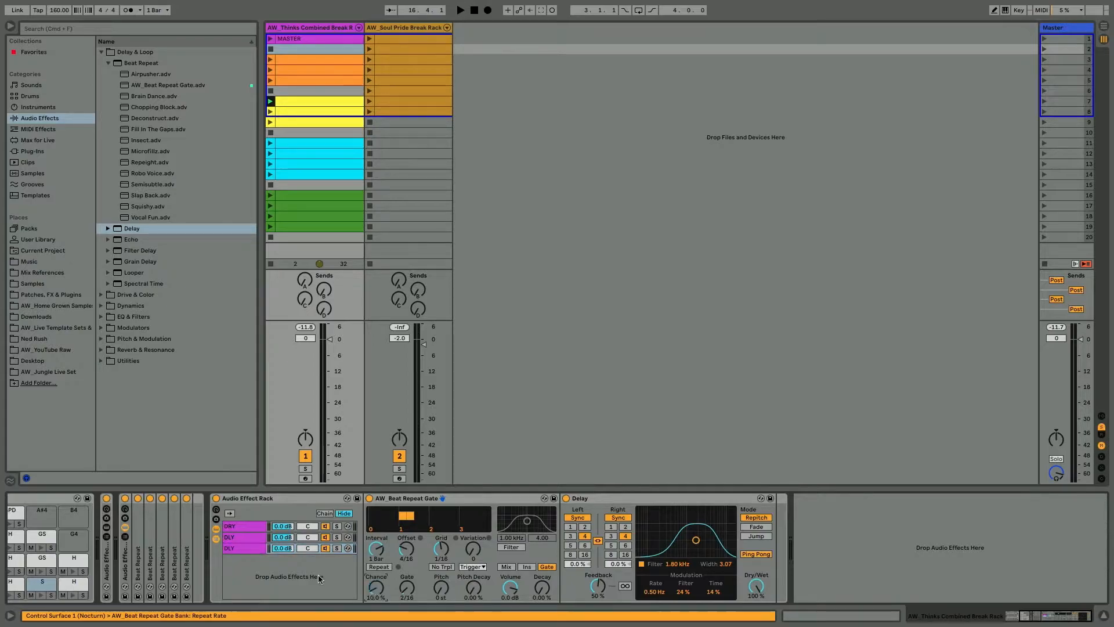
# Play the break and set the volume of both DLY chains to -6 dB.
pyautogui.press('space')
pyautogui.click(282, 540)
pyautogui.write('-6')
pyautogui.press('Return')
pyautogui.click(285, 549)
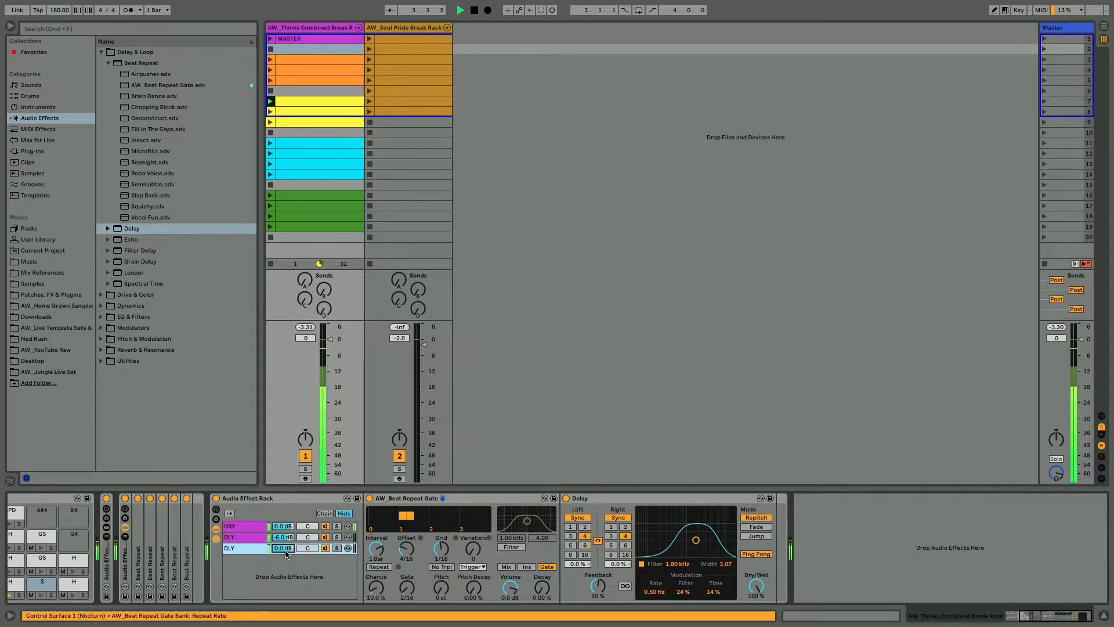
pyautogui.write('-6')
pyautogui.press('Return')
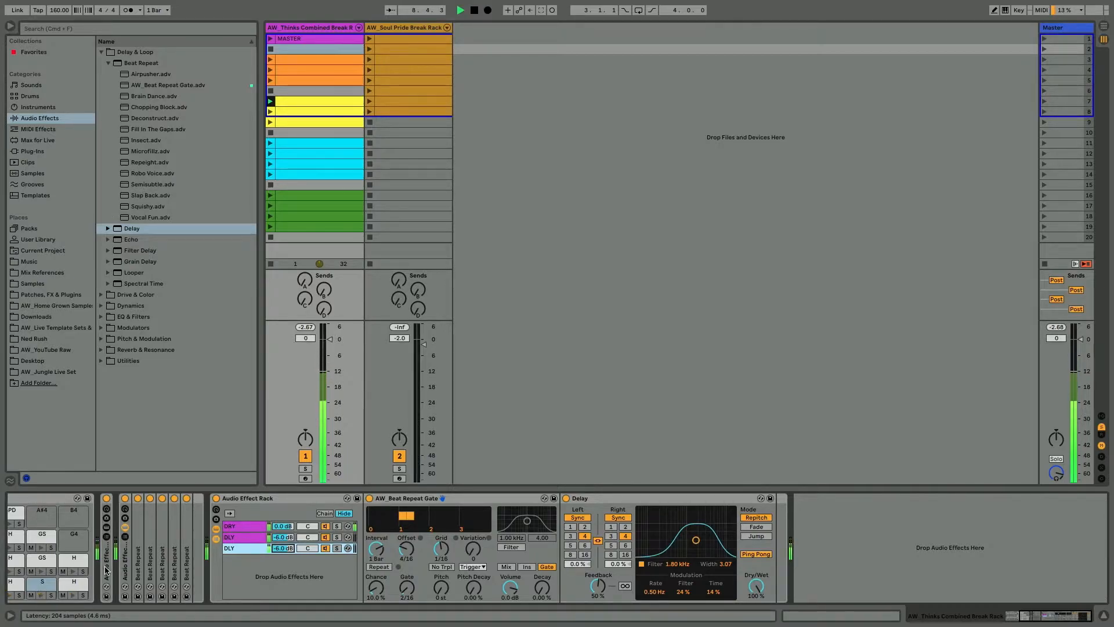
# Raise the system volume and set the second DLY chain's Delay to 55% feedback and a time of 2 sixteenths.
pyautogui.press('XF86AudioRaiseVolume')
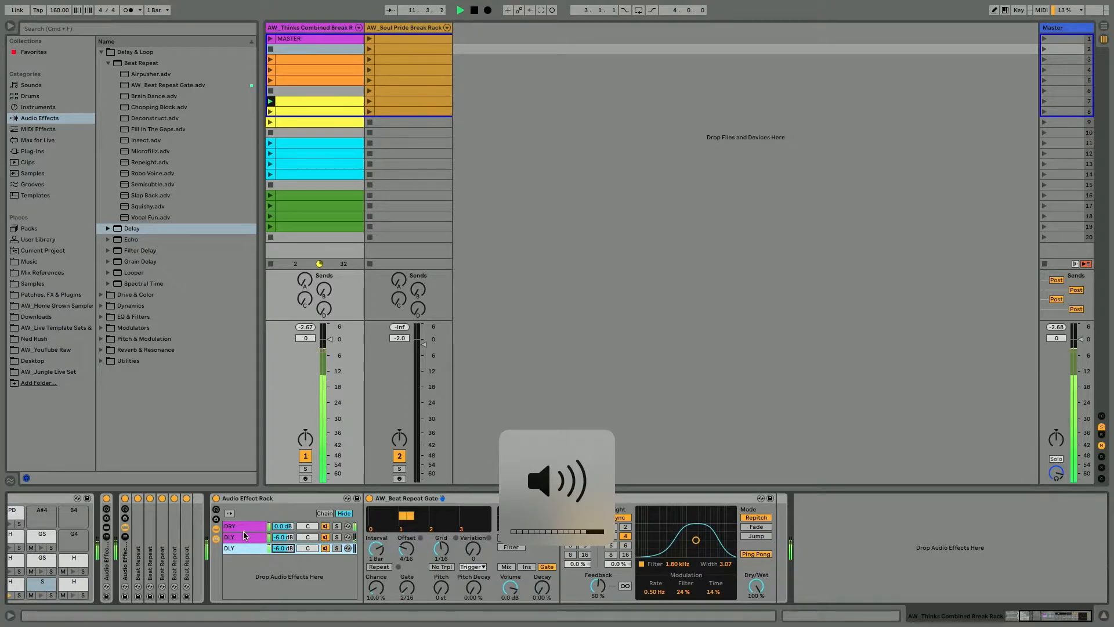
pyautogui.press('XF86AudioRaiseVolume')
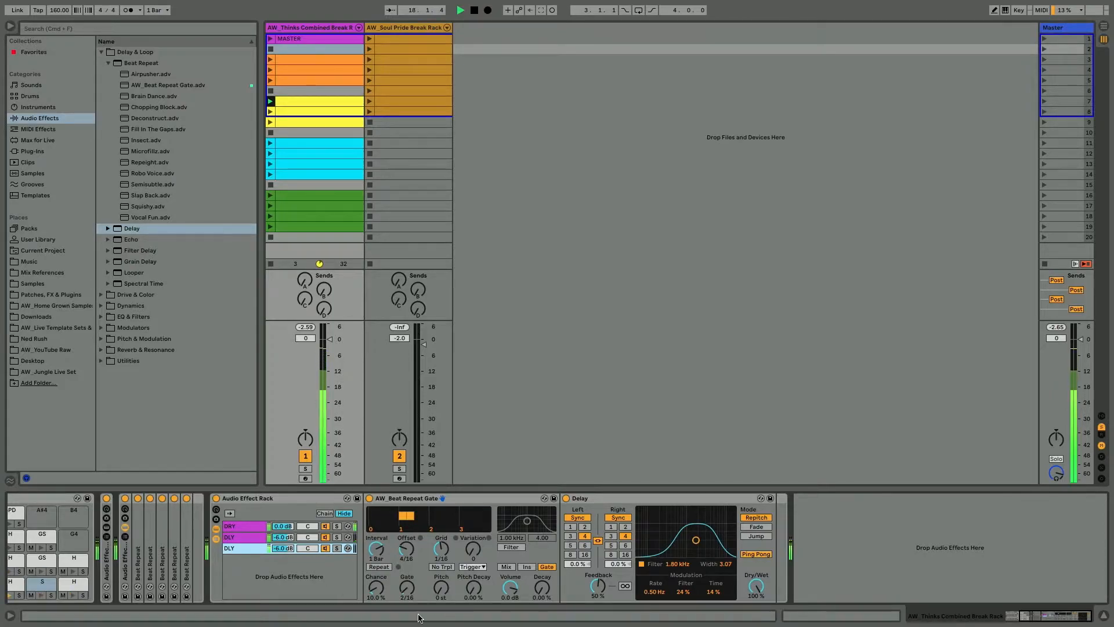
pyautogui.moveTo(598, 587); pyautogui.dragTo(598, 583)
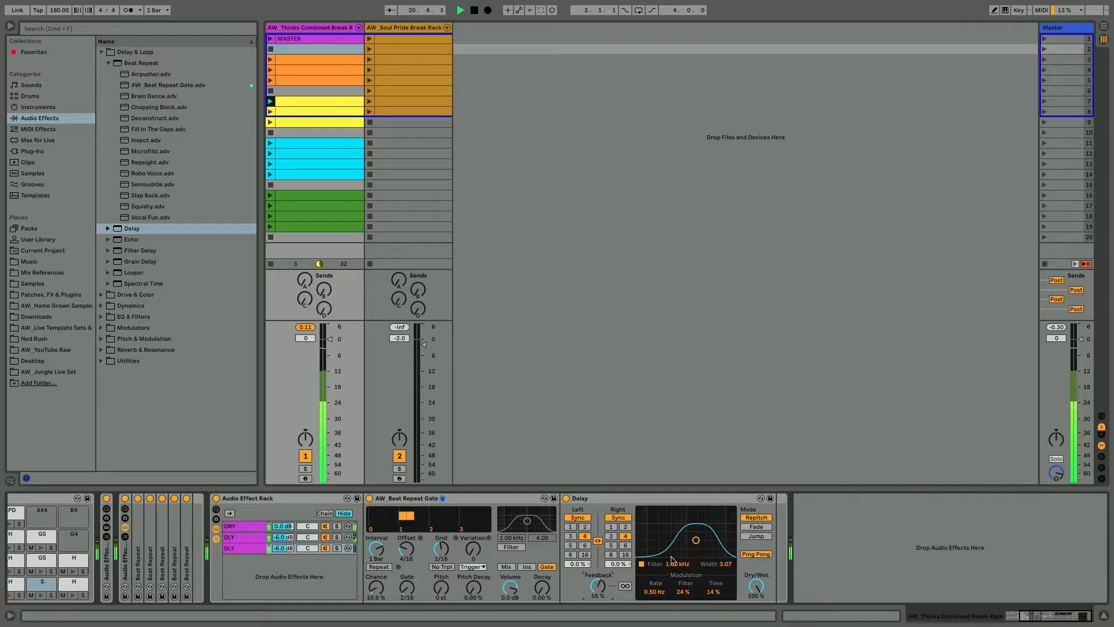
pyautogui.click(405, 555)
pyautogui.moveTo(405, 555); pyautogui.dragTo(405, 550)
pyautogui.click(622, 528)
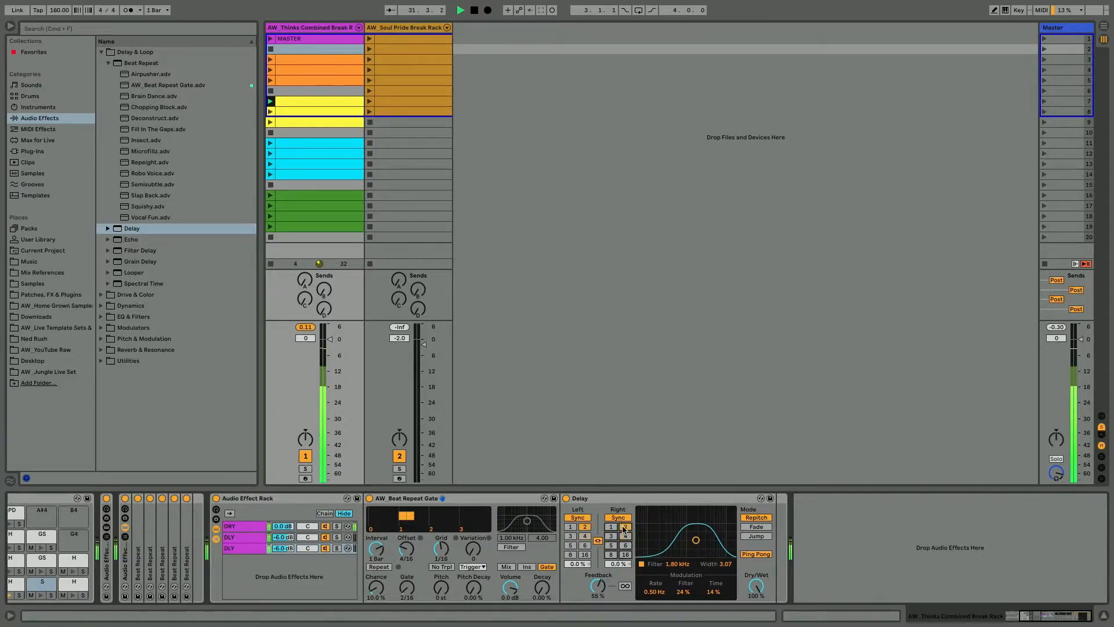
# Duplicate the second DLY chain, select the new third DLY chain, and stop playback.
pyautogui.click(241, 528)
pyautogui.click(242, 548)
pyautogui.hotkey('ctrl', 'd')
pyautogui.click(237, 548)
pyautogui.click(238, 560)
pyautogui.press('space')
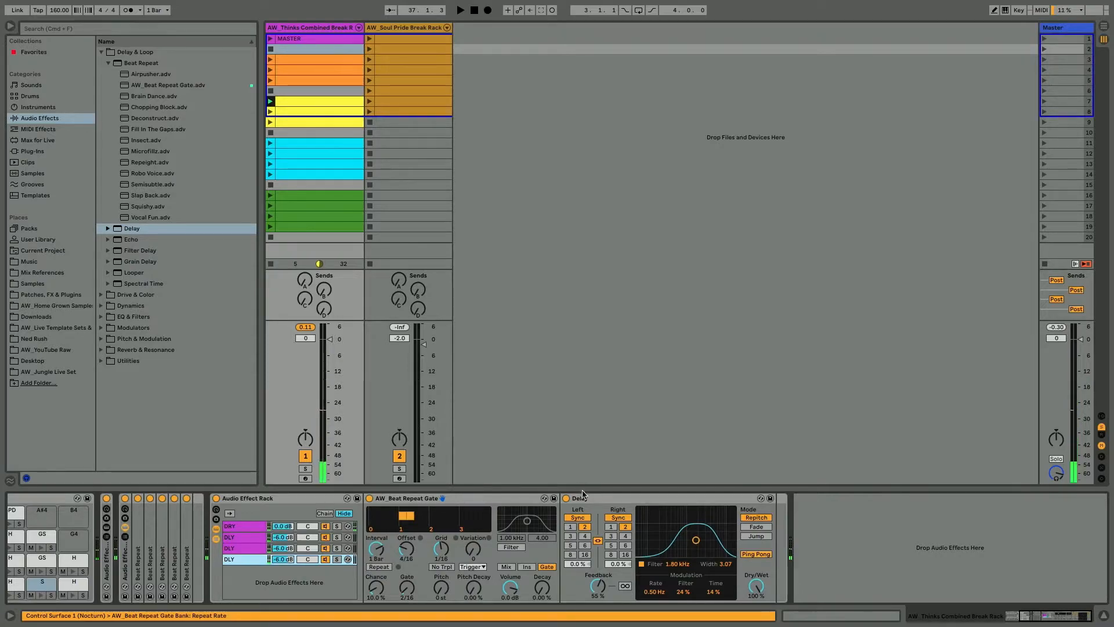
# Add a Reverb between AW_Beat Repeat Gate and the Delay in the third DLY chain, and start playback.
pyautogui.click(101, 349)
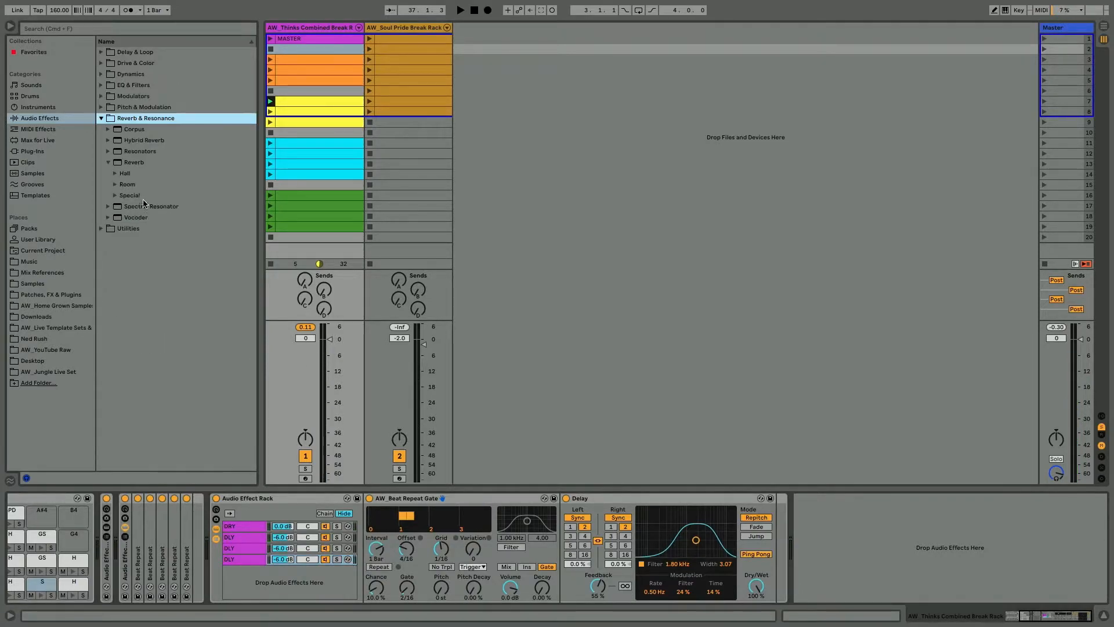
pyautogui.moveTo(133, 163); pyautogui.dragTo(659, 546)
pyautogui.press('space')
# Raise the Reverb's Decay Time to about 7.82 s and enable its Lo Cut and Hi Cut input filters.
pyautogui.moveTo(717, 587); pyautogui.dragTo(717, 574)
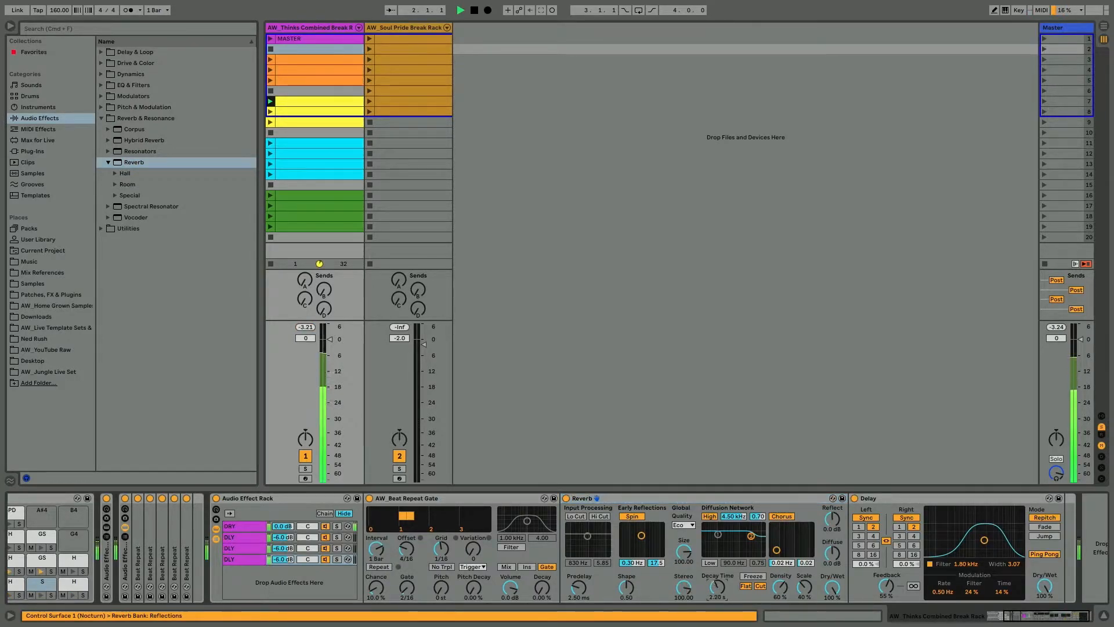
pyautogui.click(599, 515)
pyautogui.click(576, 516)
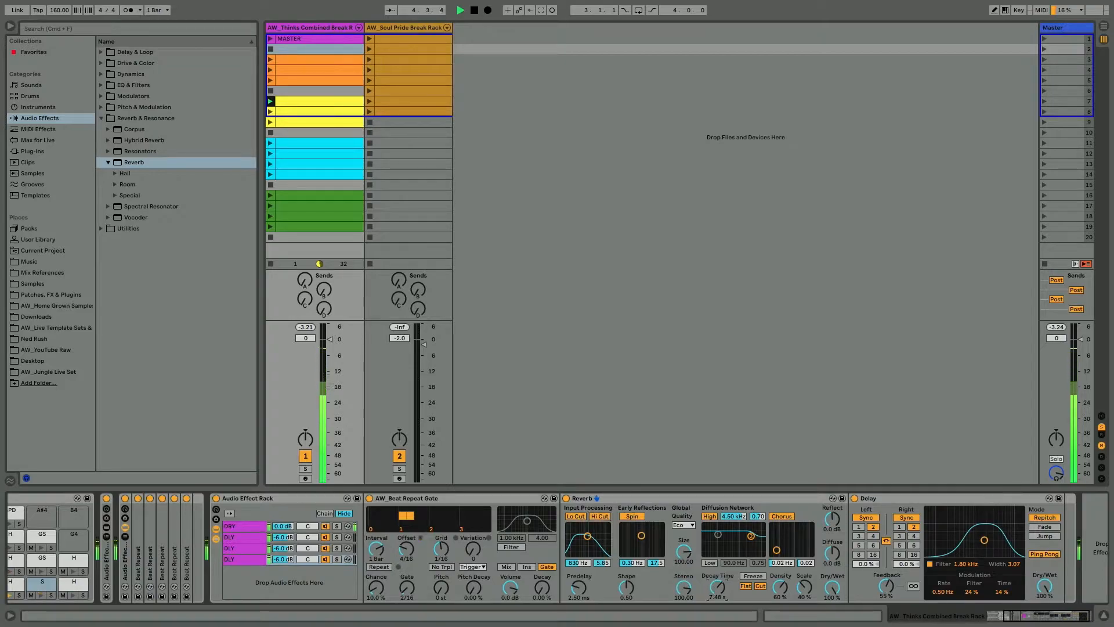
# Set the third DLY chain's Beat Repeat Offset to 12/16 and lower all three DLY chains to -8.0 dB.
pyautogui.click(245, 562)
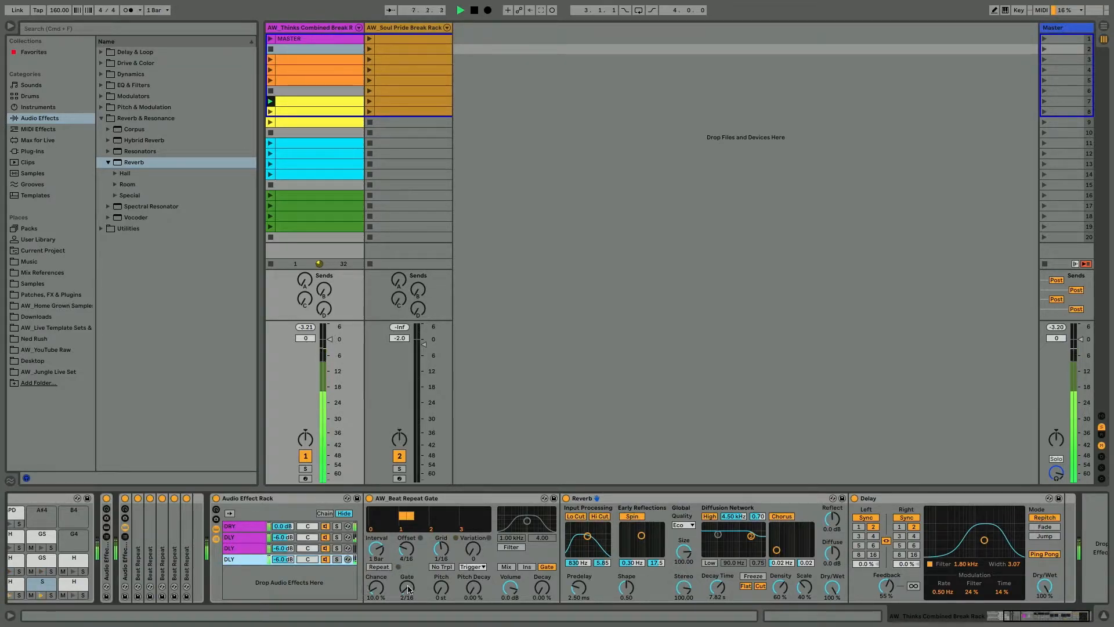
pyautogui.moveTo(413, 553); pyautogui.dragTo(413, 550)
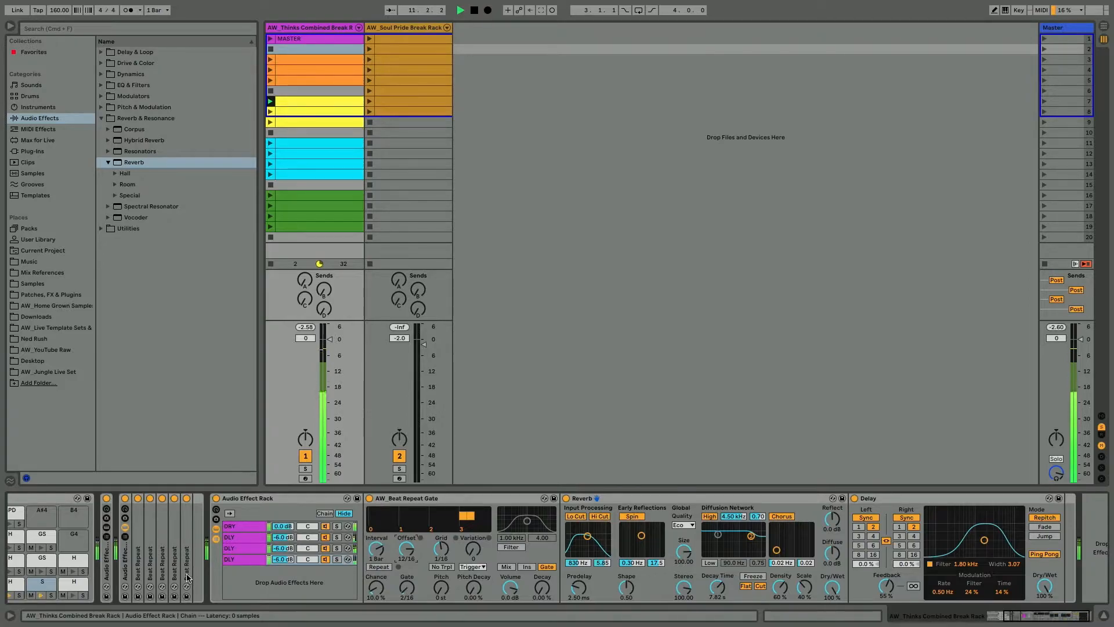
pyautogui.click(249, 551)
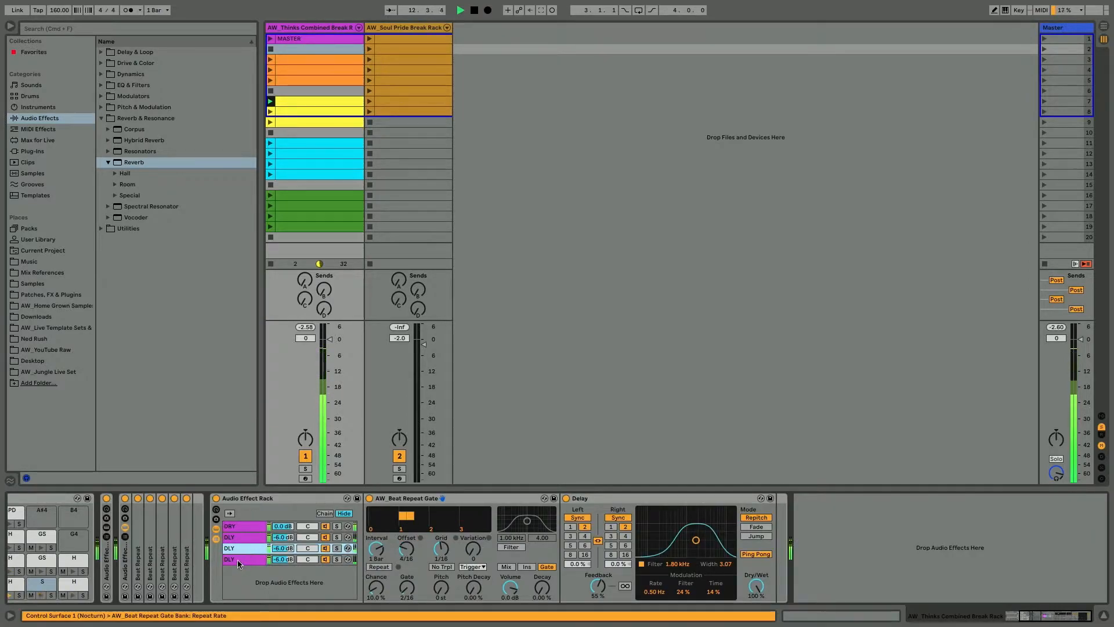
pyautogui.click(253, 560)
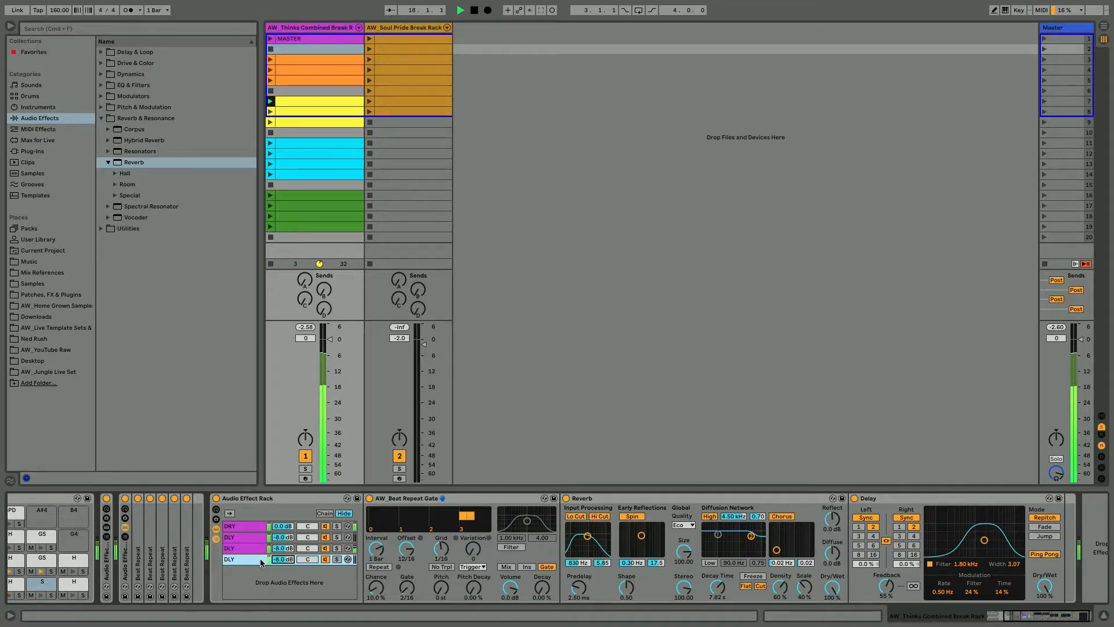
pyautogui.click(239, 549)
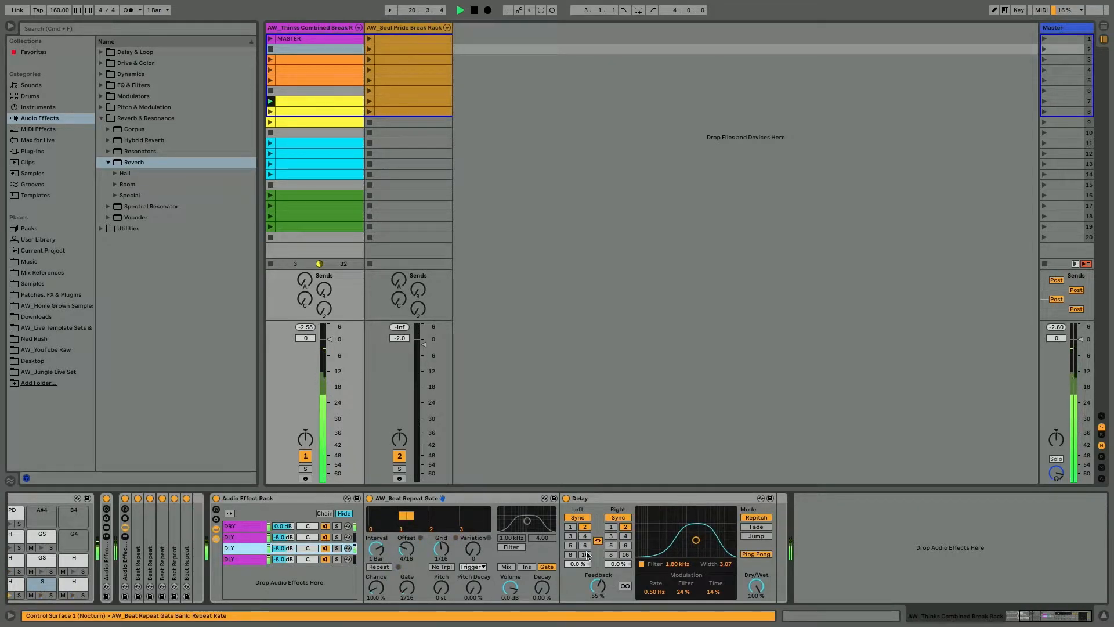
# Set the Delay's Time modulation in the second DLY chain to 5.0 %.
pyautogui.click(716, 591)
pyautogui.press('Delete')
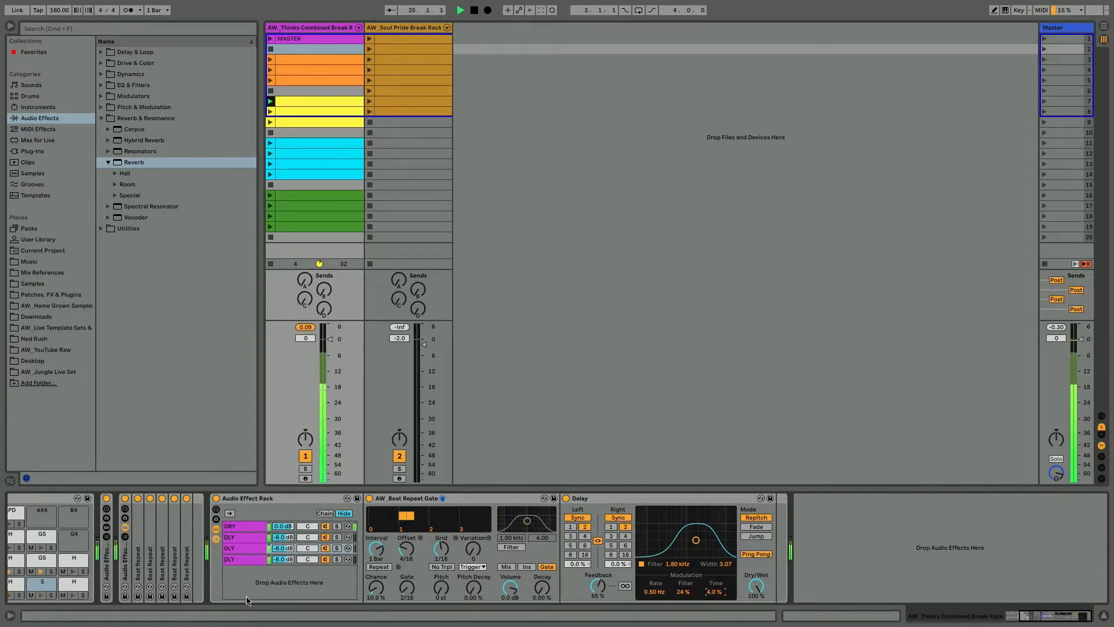
pyautogui.click(236, 552)
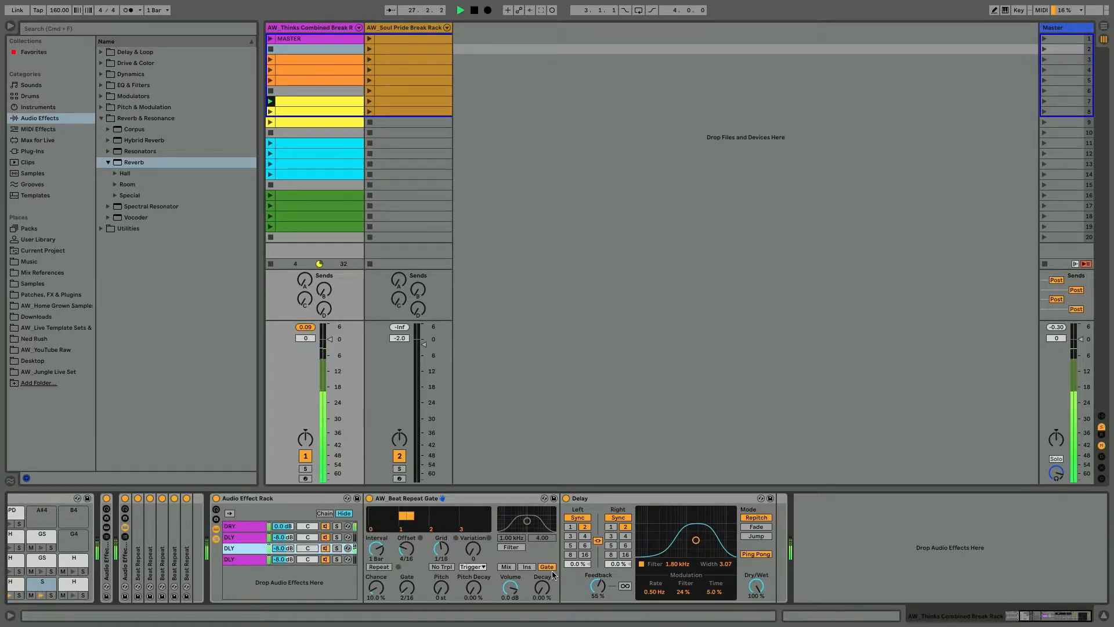
# In the first DLY chain, set the Delay's Filter modulation to 30 % and the Beat Repeat Offset to 4/16, auditioning with Chance at 100 %.
pyautogui.click(257, 539)
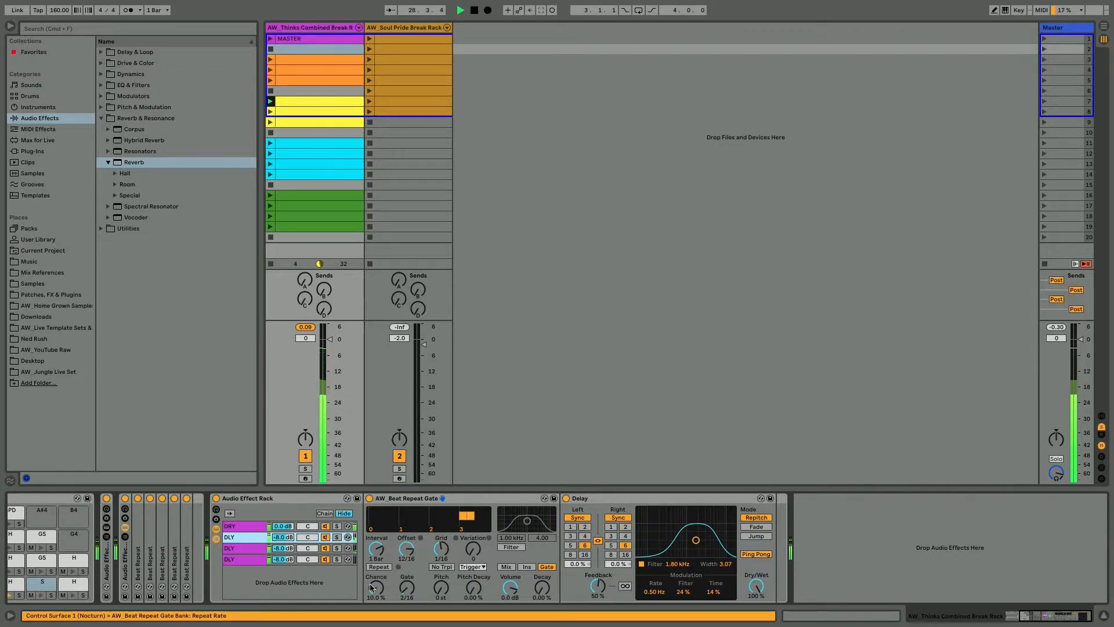
pyautogui.click(374, 587)
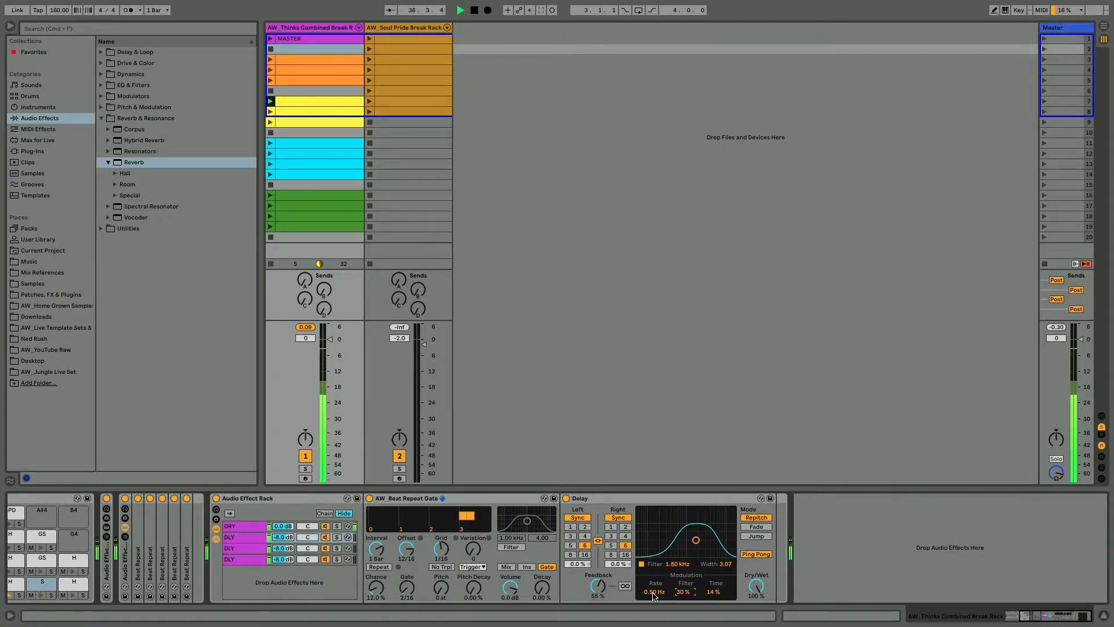
pyautogui.moveTo(376, 587); pyautogui.dragTo(376, 505)
pyautogui.moveTo(406, 548); pyautogui.dragTo(406, 580)
pyautogui.moveTo(352, 613); pyautogui.dragTo(355, 618)
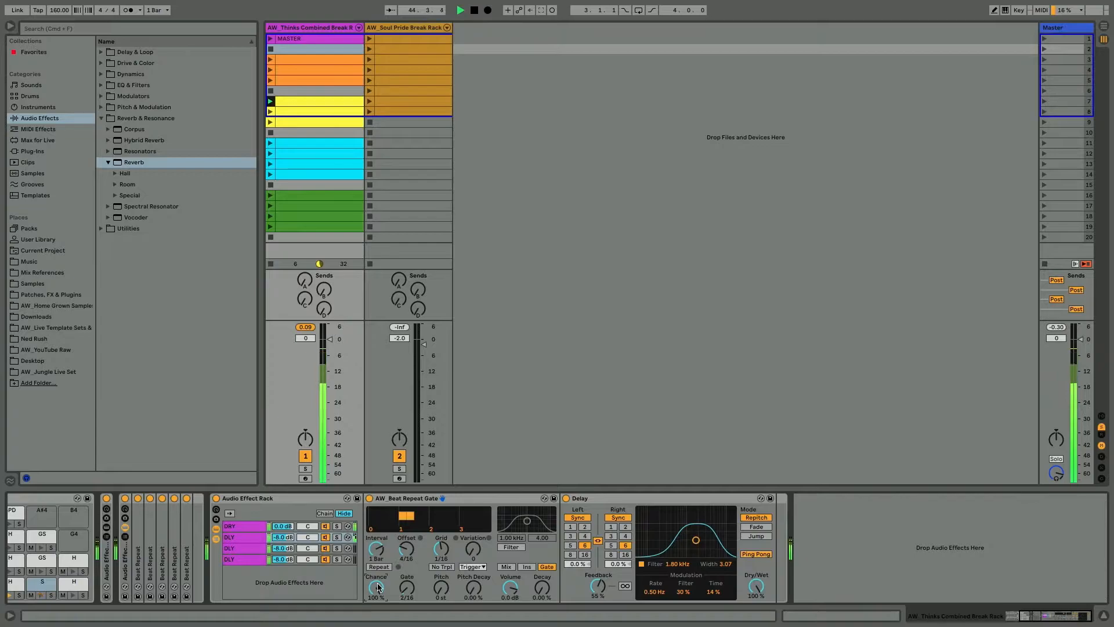
# Rename the third DLY chain, the one containing the Reverb, as RVB.
pyautogui.click(235, 558)
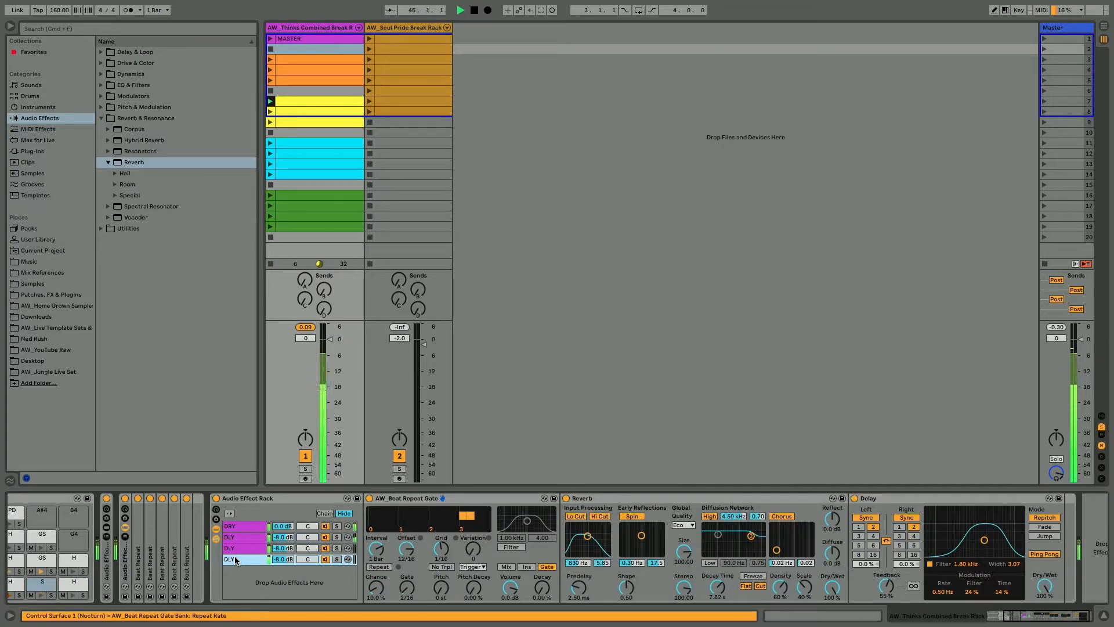
pyautogui.press('super+r')
pyautogui.write('RVB')
pyautogui.press('Return')
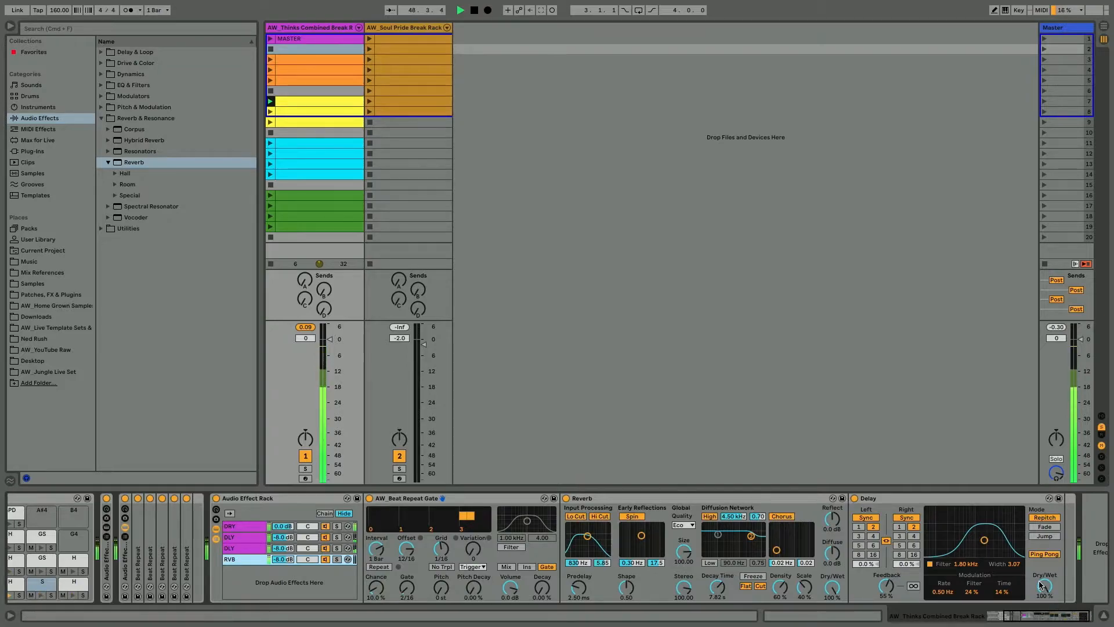
# Set the RVB chain's Delay Dry/Wet to 45 %, its Reverb Decay Time to 10.7 s and its Beat Repeat Chance to 15 %.
pyautogui.moveTo(1043, 587); pyautogui.dragTo(1043, 604)
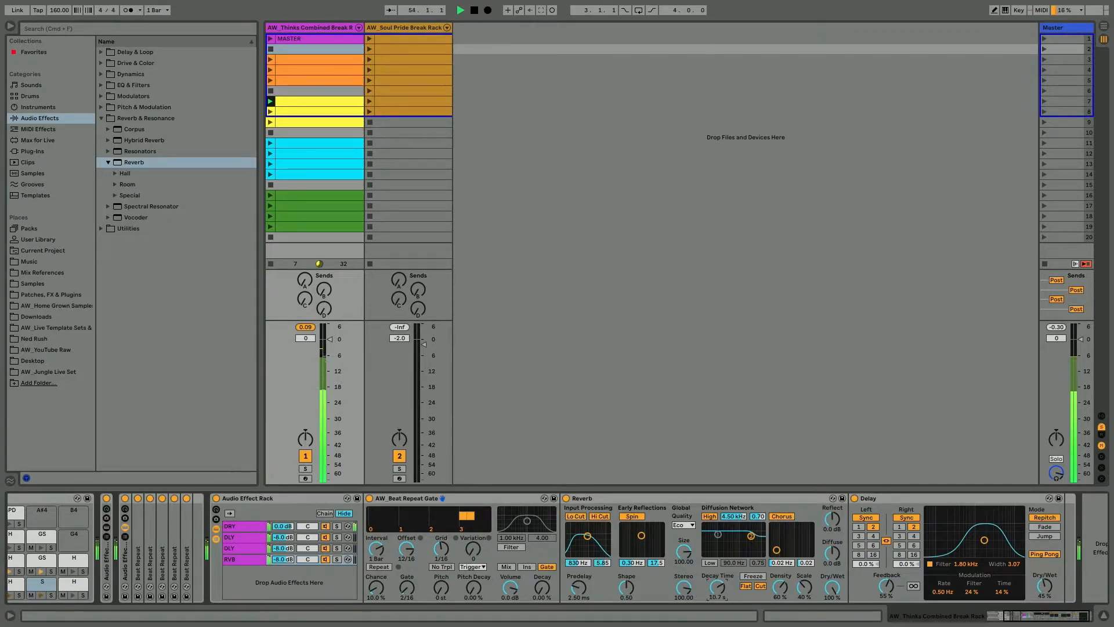
pyautogui.moveTo(374, 586); pyautogui.dragTo(374, 584)
pyautogui.doubleClick(376, 588)
pyautogui.press('super+z')
# Stop playback and duplicate the RVB chain.
pyautogui.press('space')
pyautogui.click(244, 560)
pyautogui.press('super+d')
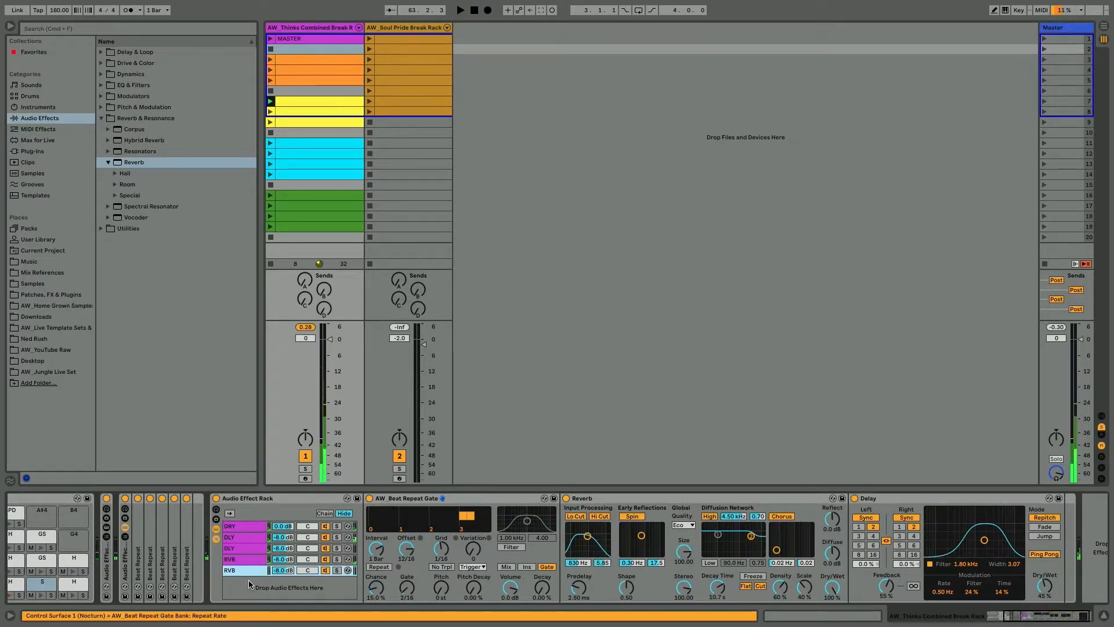
# Insert a Grain Delay between AW_Beat Repeat Gate and the Reverb in the duplicated RVB chain.
pyautogui.click(102, 117)
pyautogui.click(102, 107)
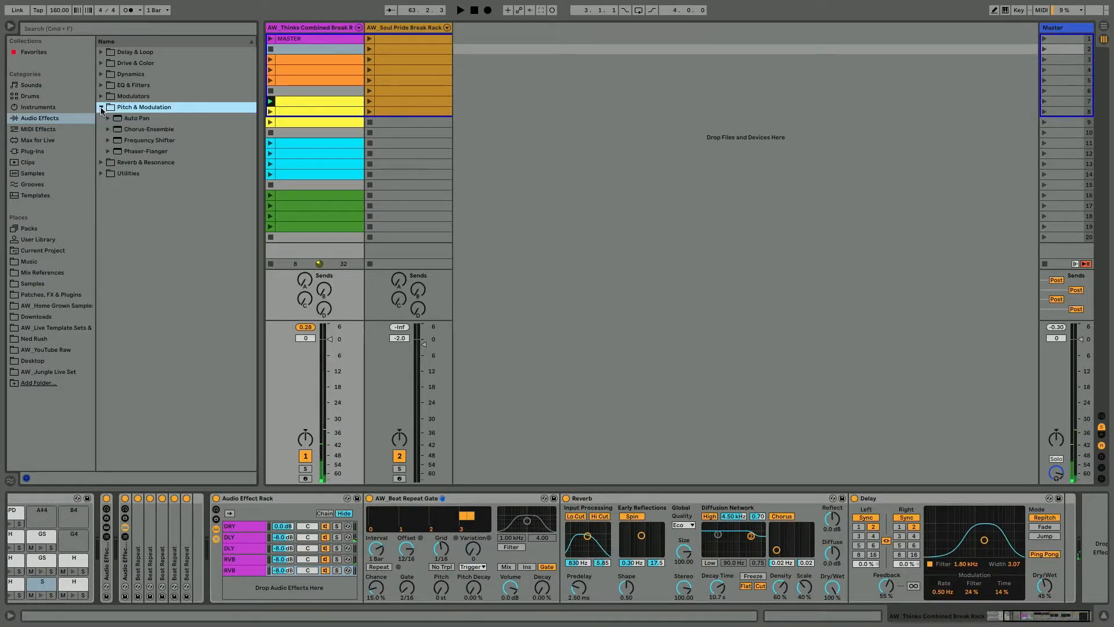
pyautogui.click(100, 63)
pyautogui.click(100, 52)
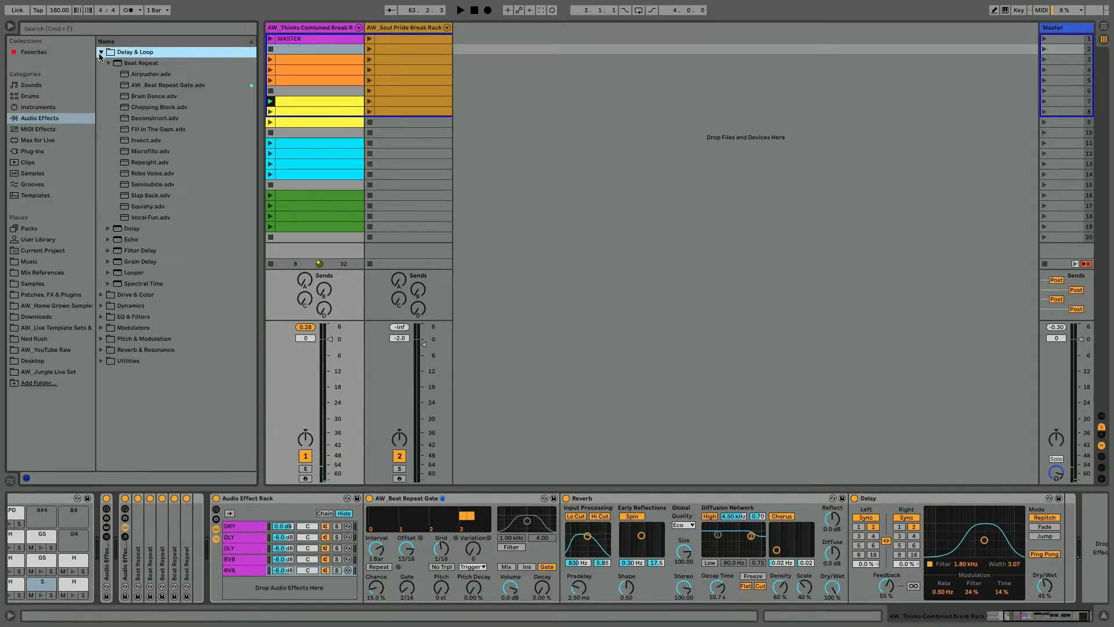
pyautogui.click(106, 63)
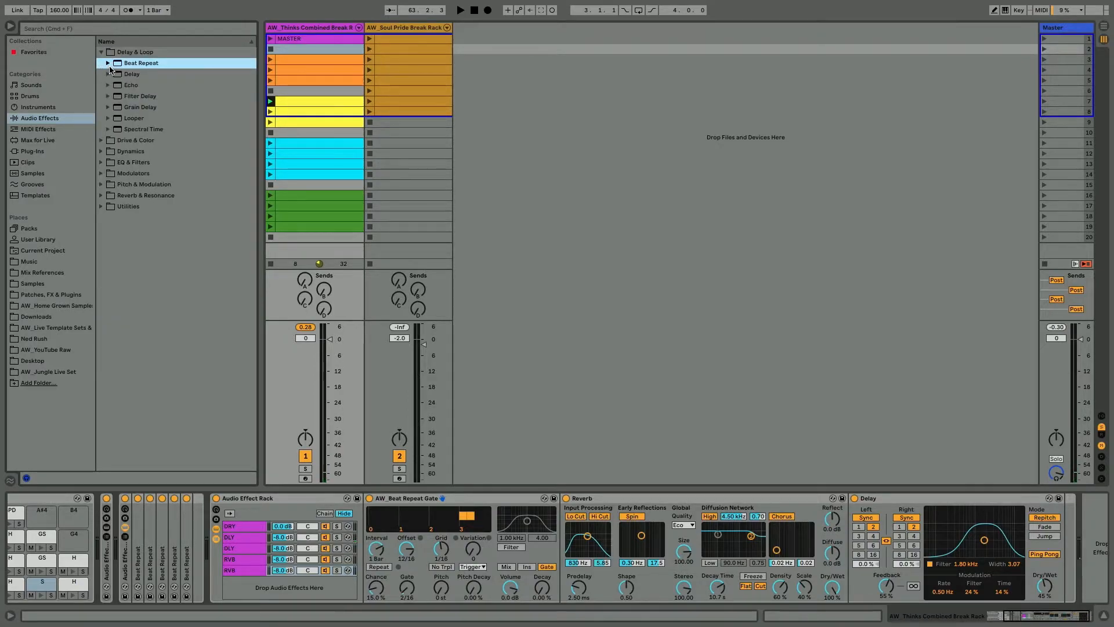
pyautogui.click(125, 108)
pyautogui.moveTo(352, 329); pyautogui.dragTo(586, 591)
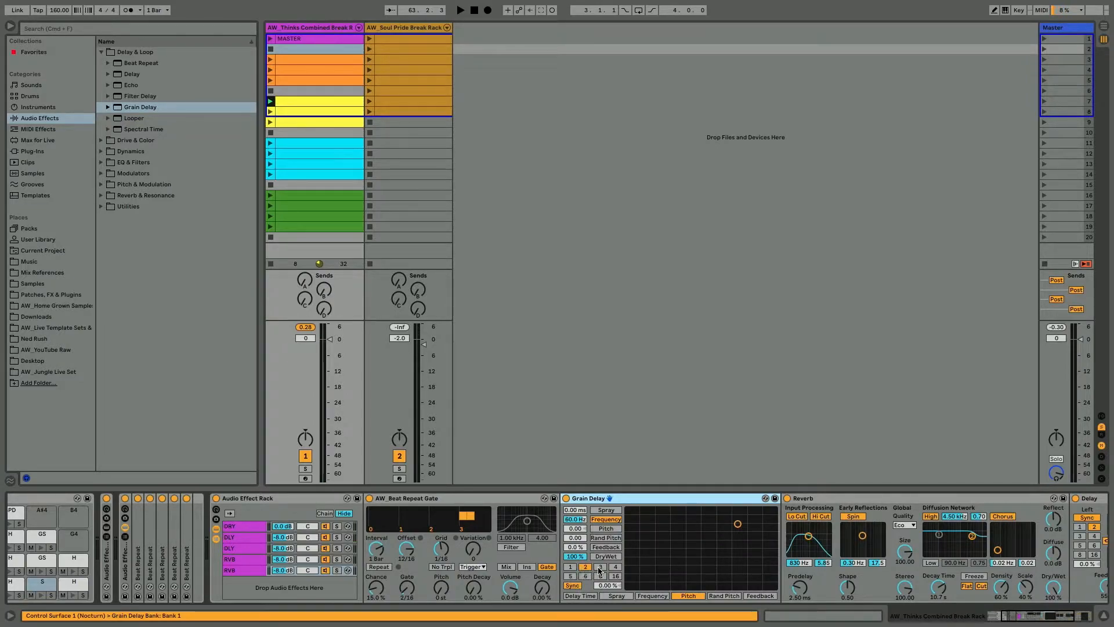
# Set the Grain Delay's synced delay time to 3, its Pitch to 12.0 and its Frequency to 1.00 Hz.
pyautogui.click(600, 566)
pyautogui.moveTo(576, 529)
pyautogui.mouseDown()
pyautogui.moveTo(576, 499)
pyautogui.moveTo(574, 574)
pyautogui.mouseUp()
pyautogui.moveTo(574, 511); pyautogui.dragTo(575, 504)
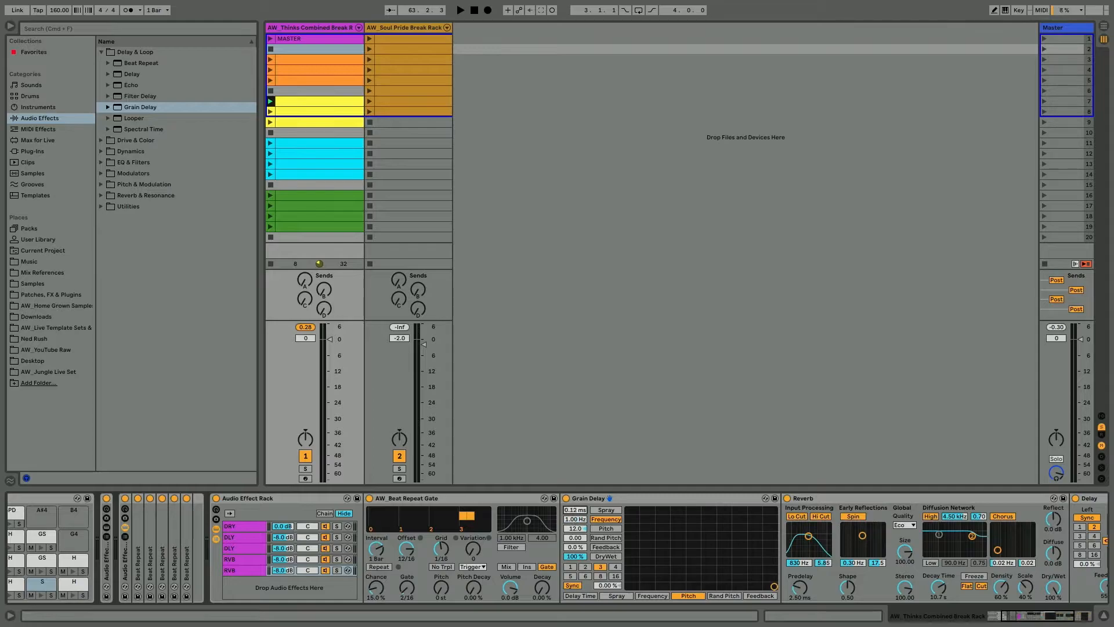
# Start playback and raise the Reverb's Decay Time in the second RVB chain to 11.2 s.
pyautogui.press('space')
pyautogui.hscroll(5, 625, 592)
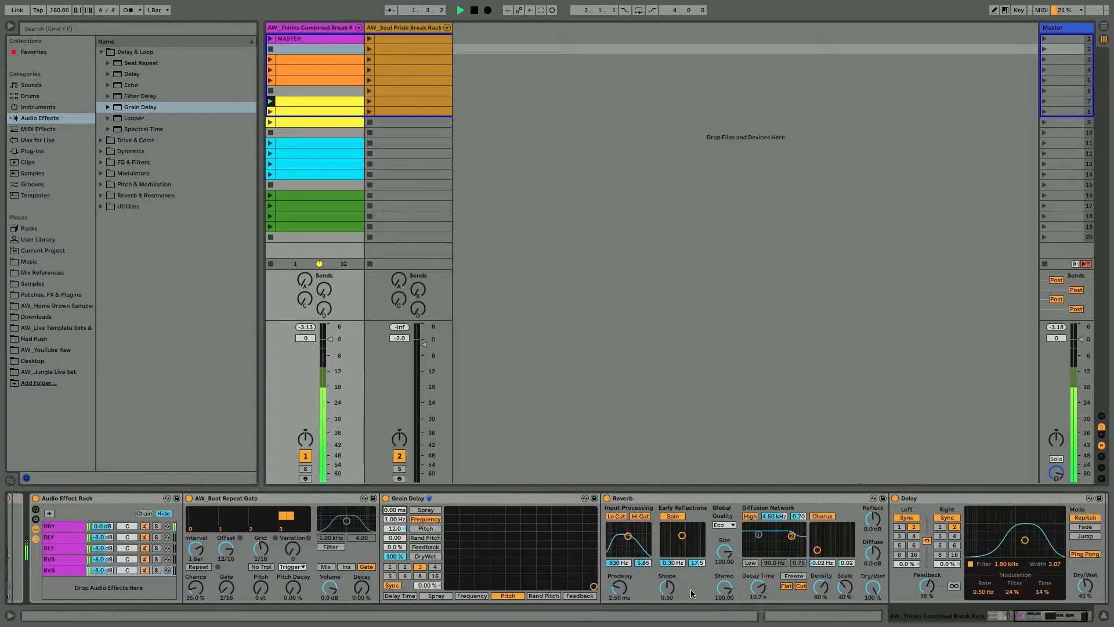
pyautogui.moveTo(693, 587); pyautogui.dragTo(693, 583)
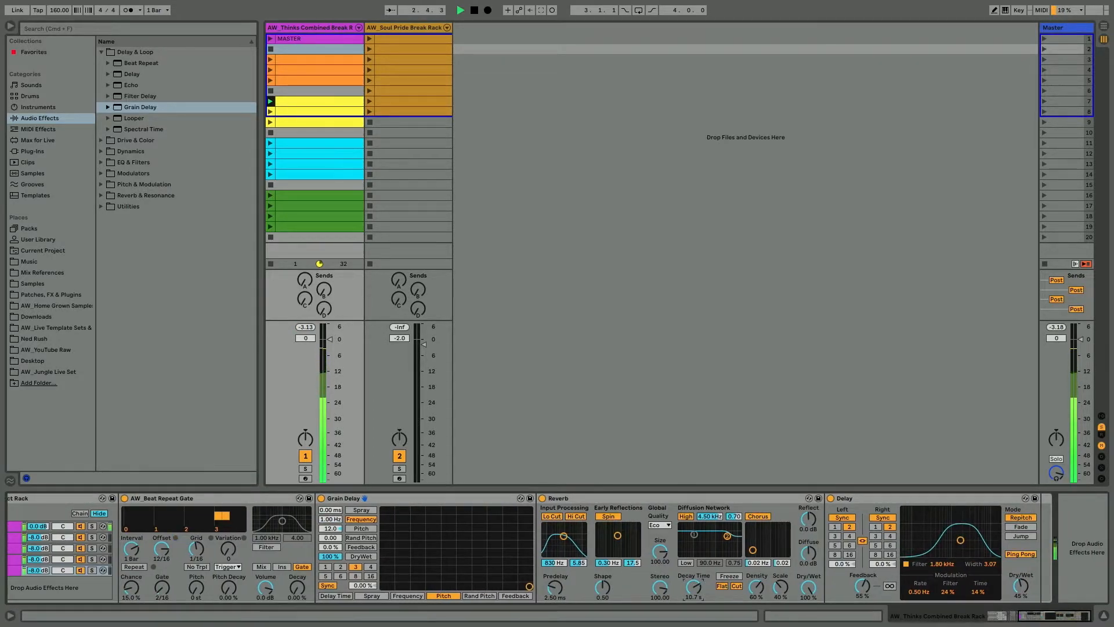
# Set the second RVB chain's Beat Repeat Offset to 4/16 and restart playback.
pyautogui.hscroll(-5, 426, 590)
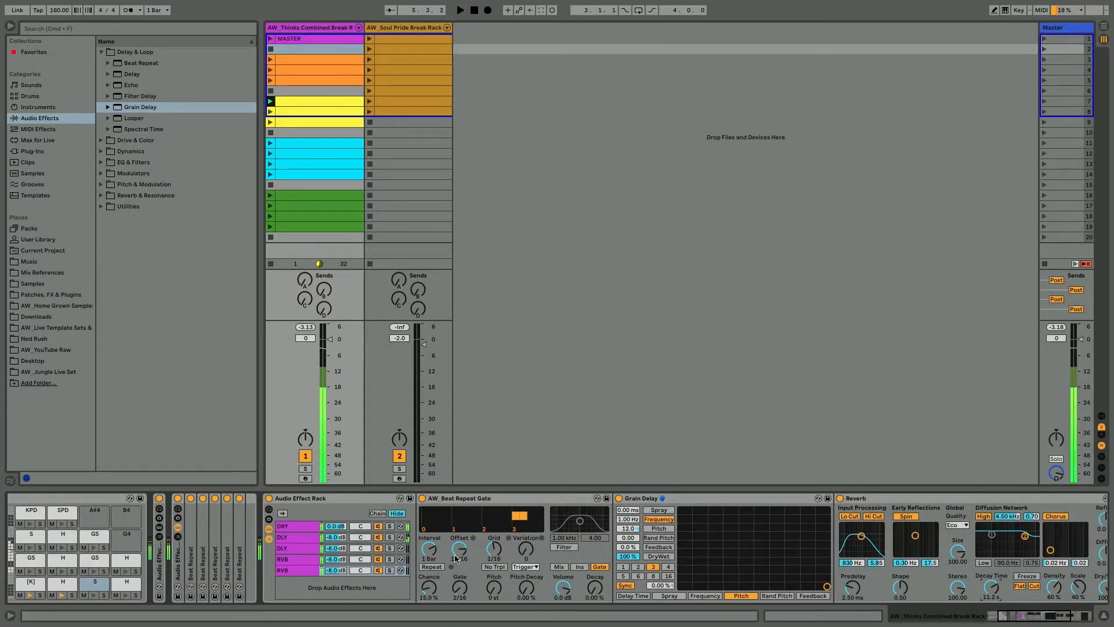
pyautogui.moveTo(459, 545); pyautogui.dragTo(459, 562)
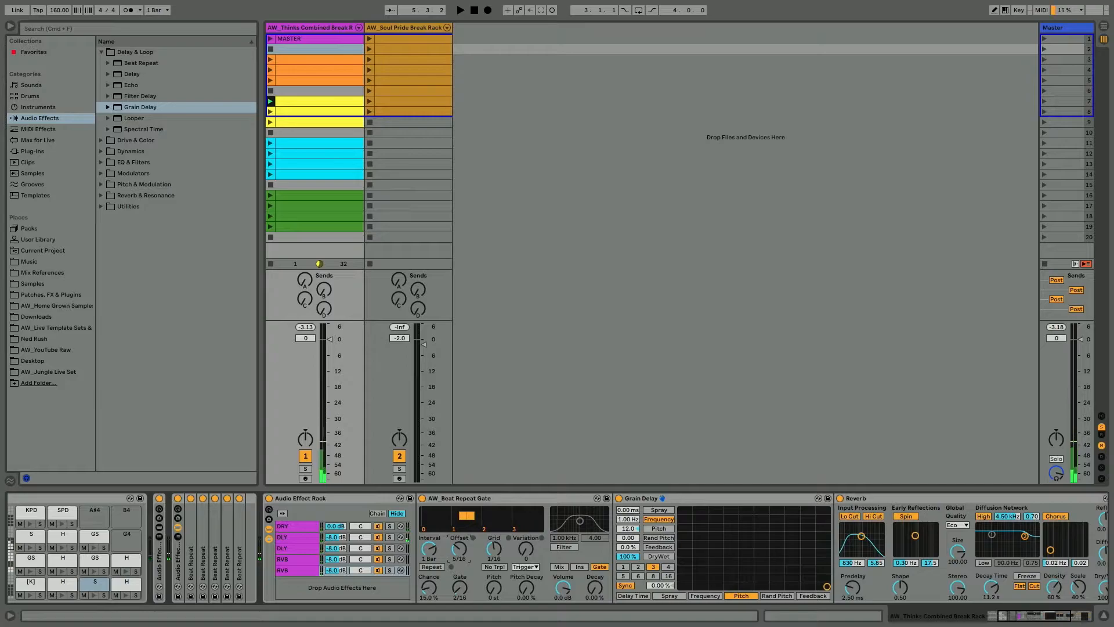
pyautogui.press('space')
pyautogui.hscroll(5, 394, 557)
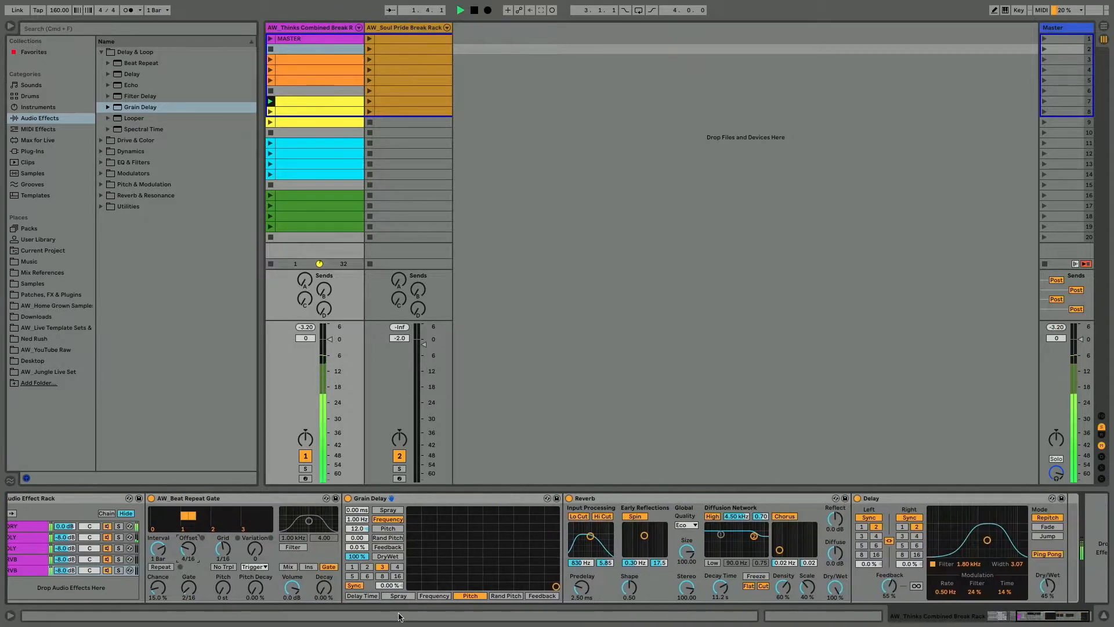
# Raise the Grain Delay's Feedback to 60 % and audition the chain with a temporary Beat Repeat Chance reset, undoing that reset.
pyautogui.moveTo(356, 547)
pyautogui.mouseDown()
pyautogui.moveTo(356, 522)
pyautogui.moveTo(362, 542)
pyautogui.mouseUp()
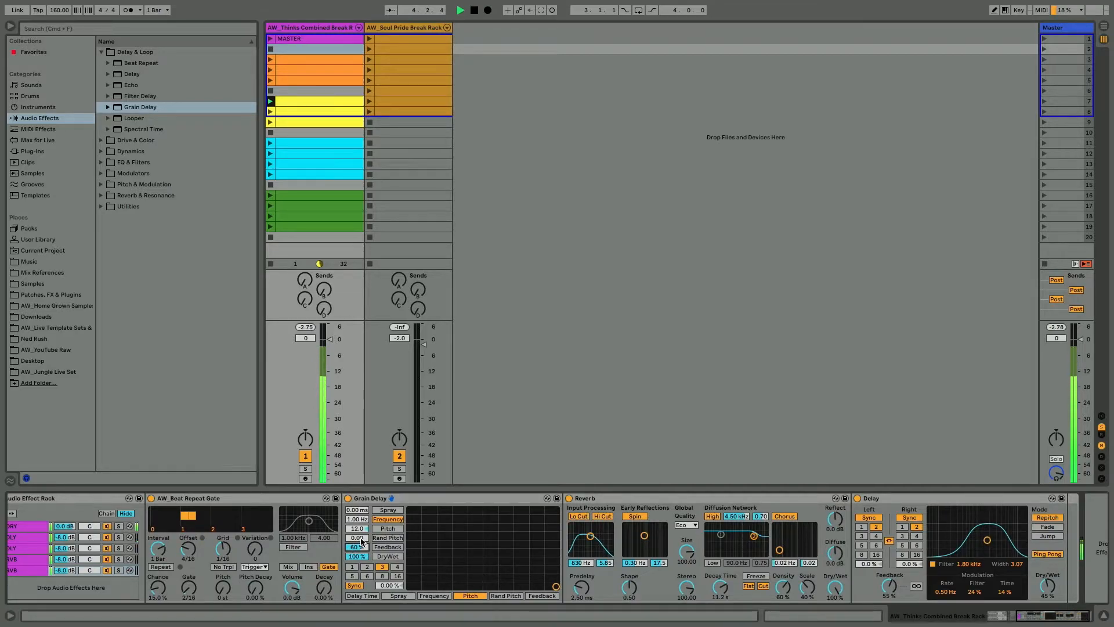
pyautogui.hscroll(-2, 216, 578)
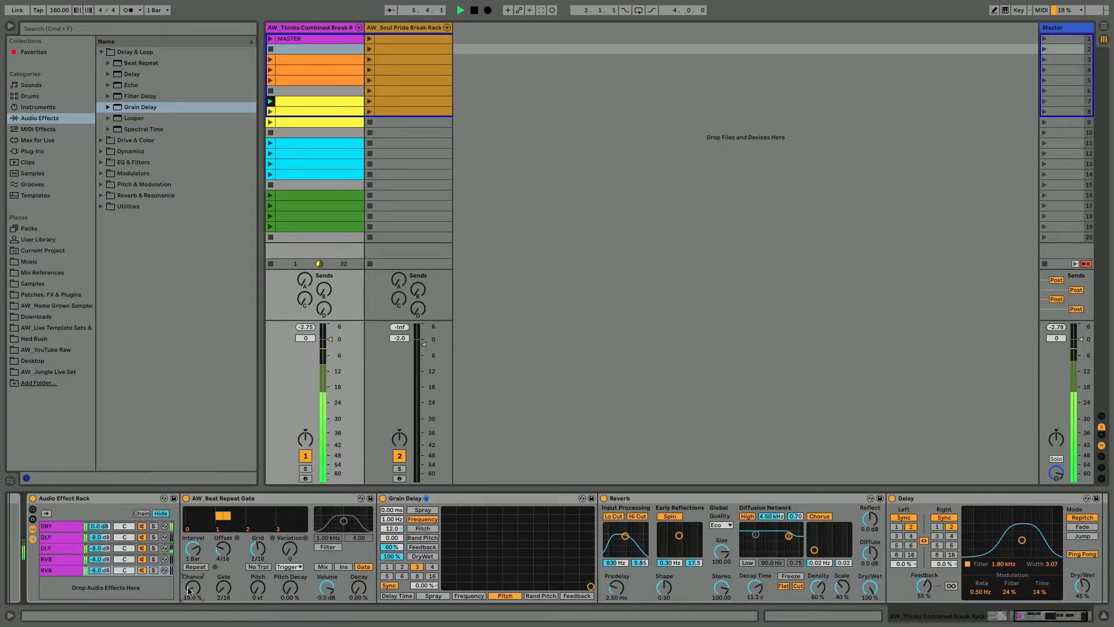
pyautogui.doubleClick(188, 588)
pyautogui.press('super+z')
# Lower both RVB chains to -10.0 dB in the Audio Effect Rack.
pyautogui.hscroll(-5, 103, 589)
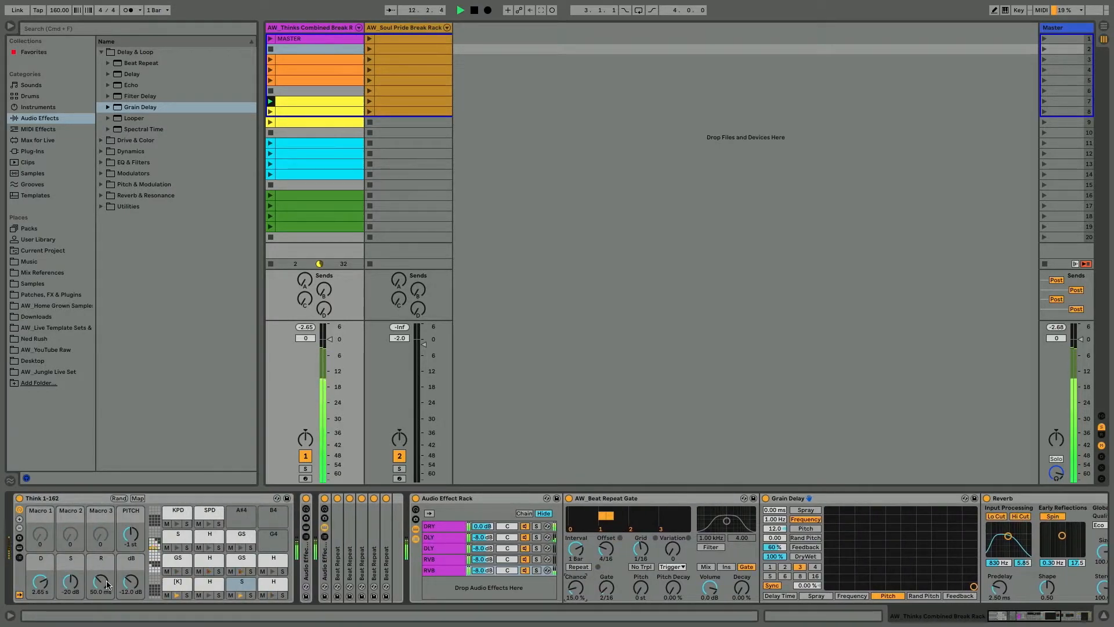
pyautogui.moveTo(482, 574); pyautogui.dragTo(479, 566)
pyautogui.click(479, 560)
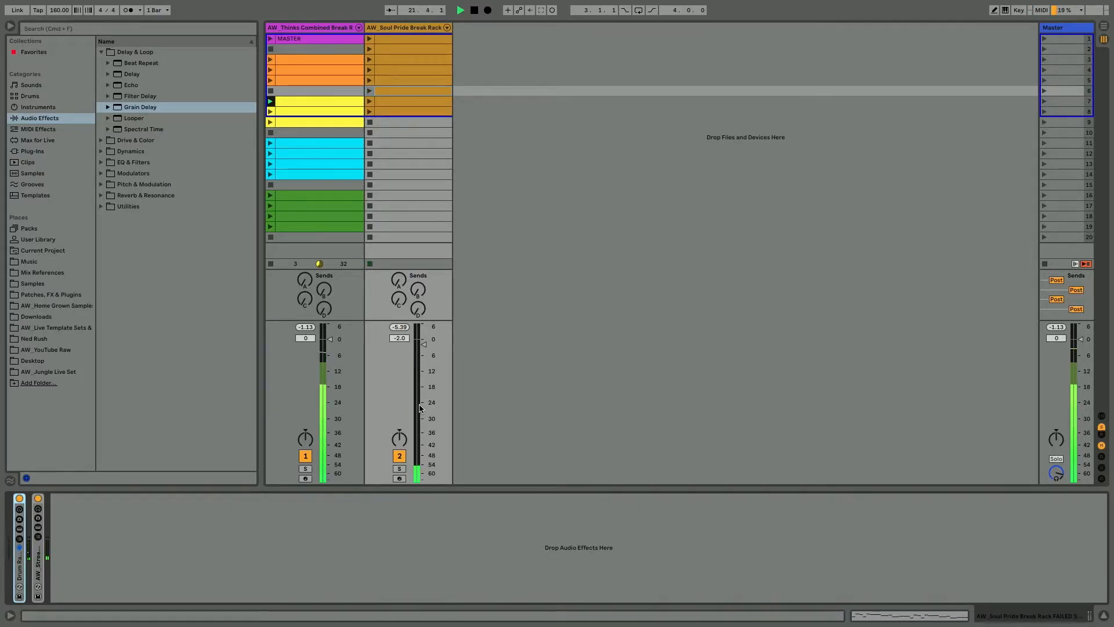
# Return to the Thinks Combined Break track and rename the second RVB chain as +12 RVB.
pyautogui.click(293, 39)
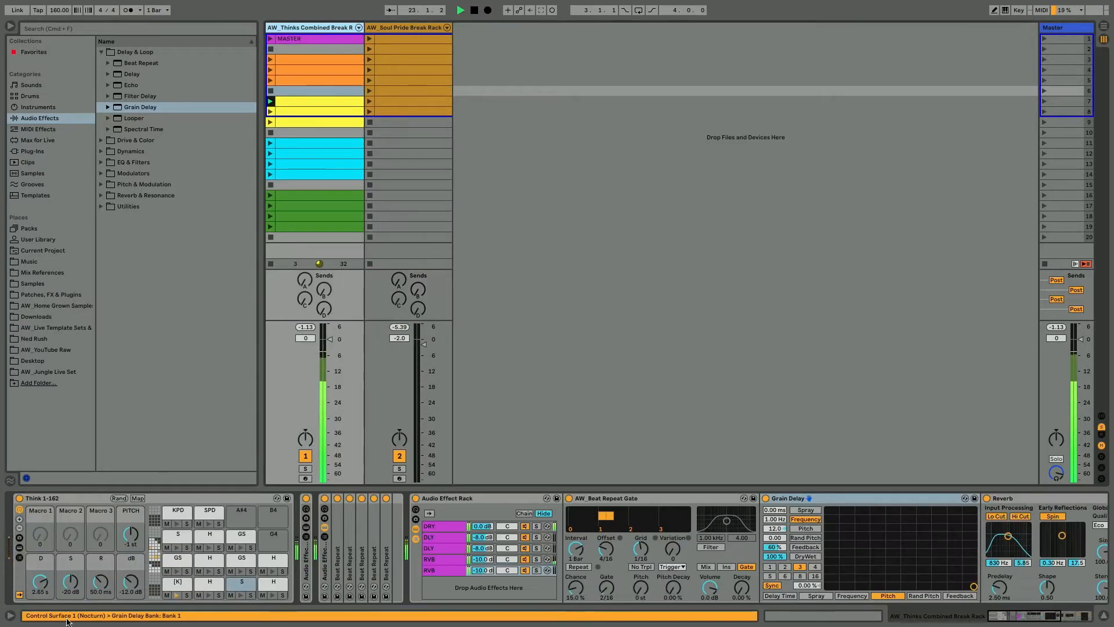
pyautogui.click(434, 571)
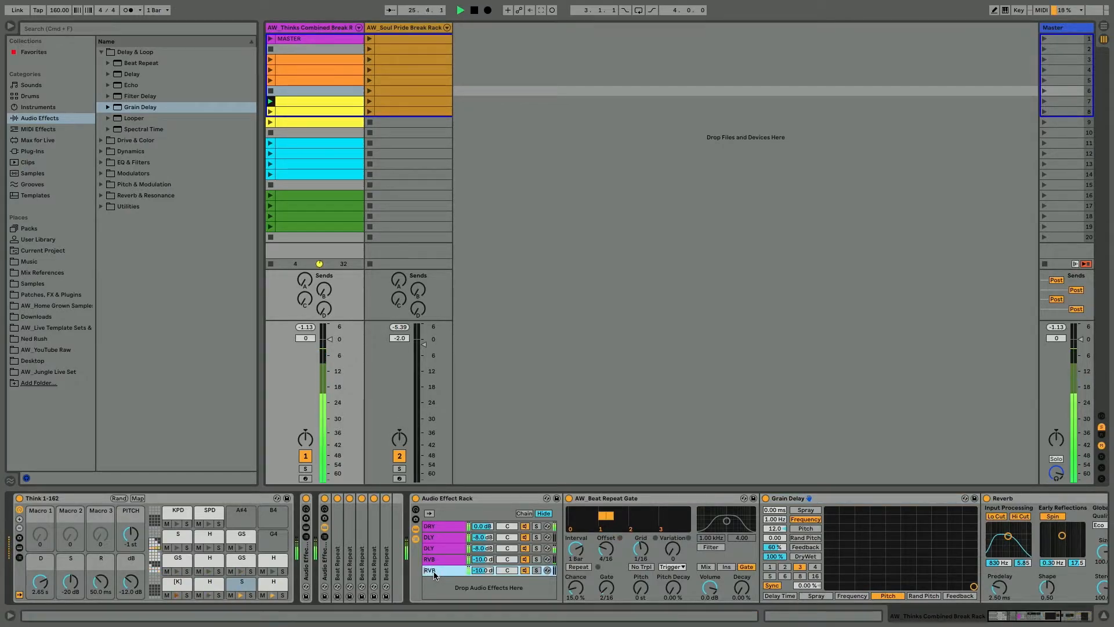
pyautogui.write('+12')
pyautogui.press('Return')
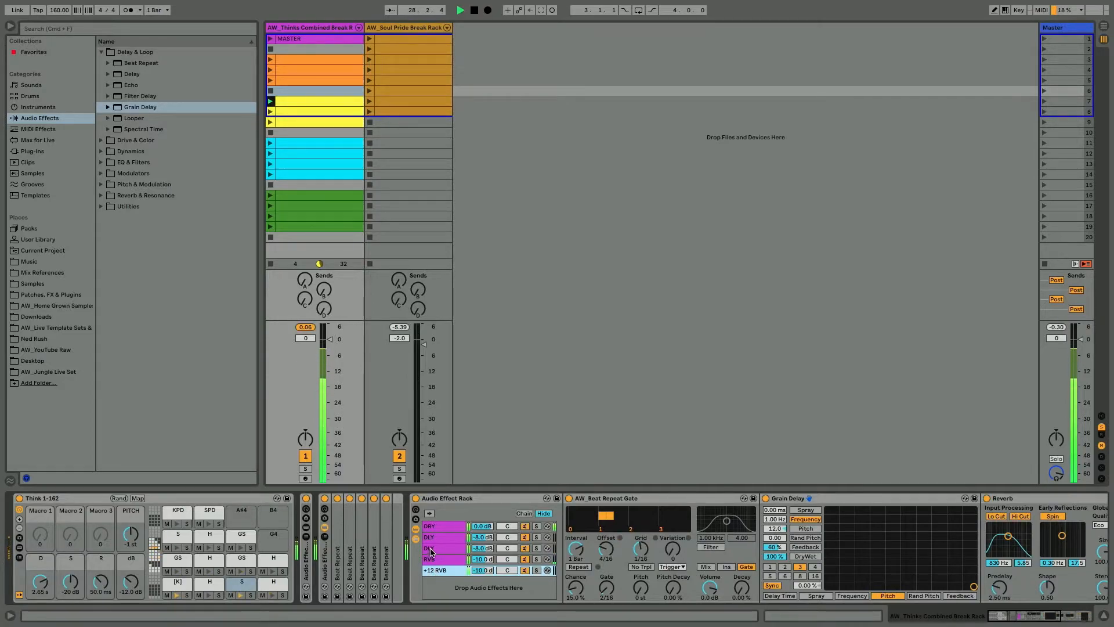
# Stop playback, hide the parallel effect rack's devices and fold the rack.
pyautogui.click(433, 537)
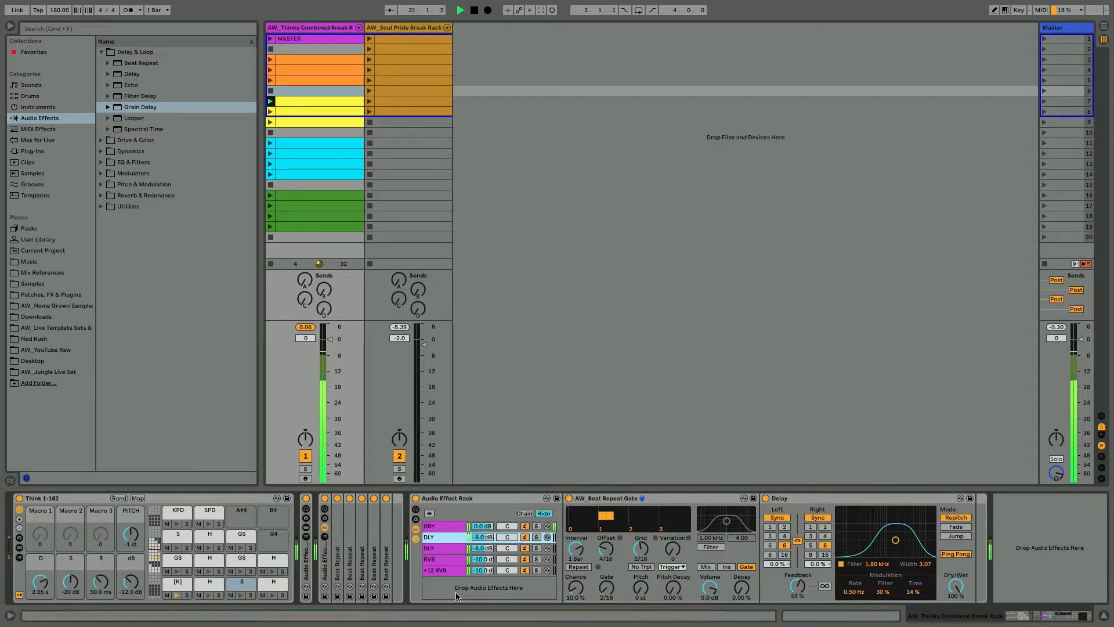
pyautogui.press('space')
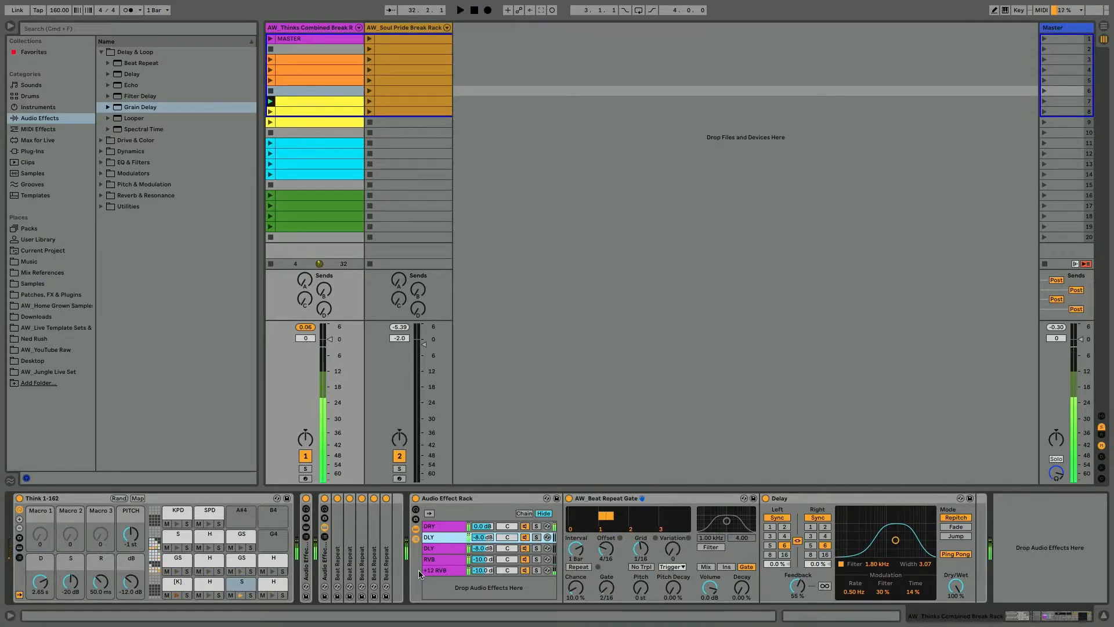
pyautogui.click(418, 520)
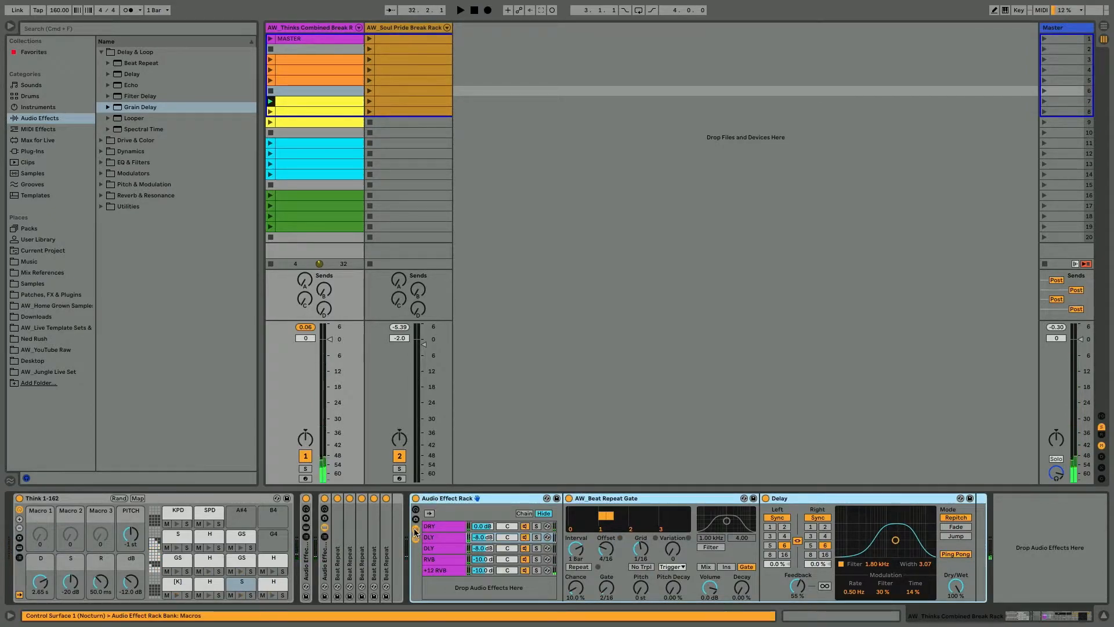
pyautogui.click(414, 527)
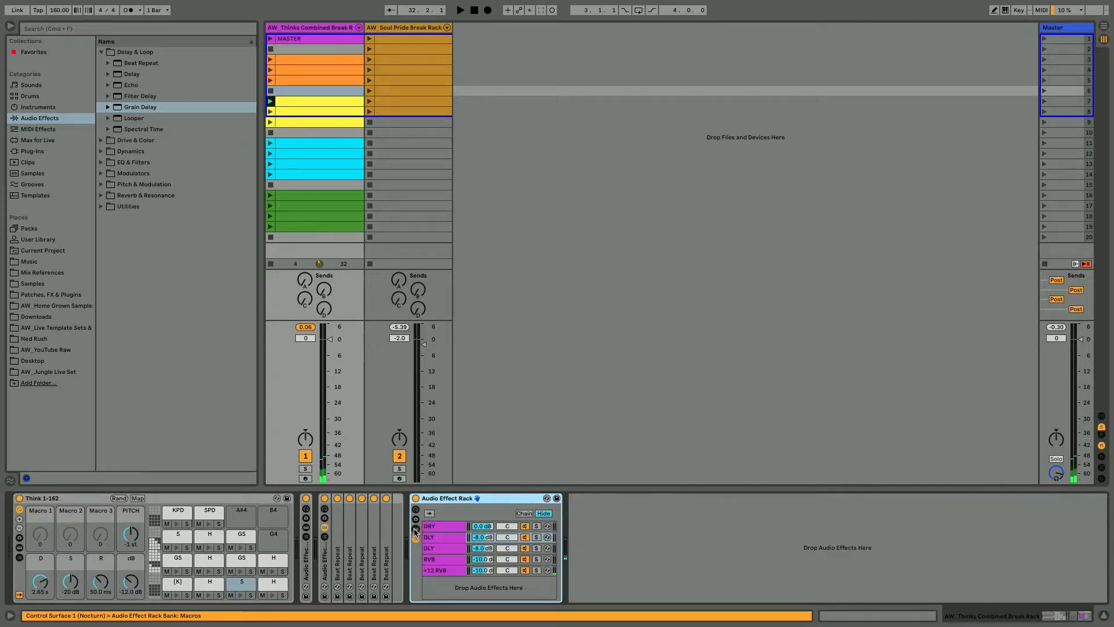
pyautogui.doubleClick(437, 499)
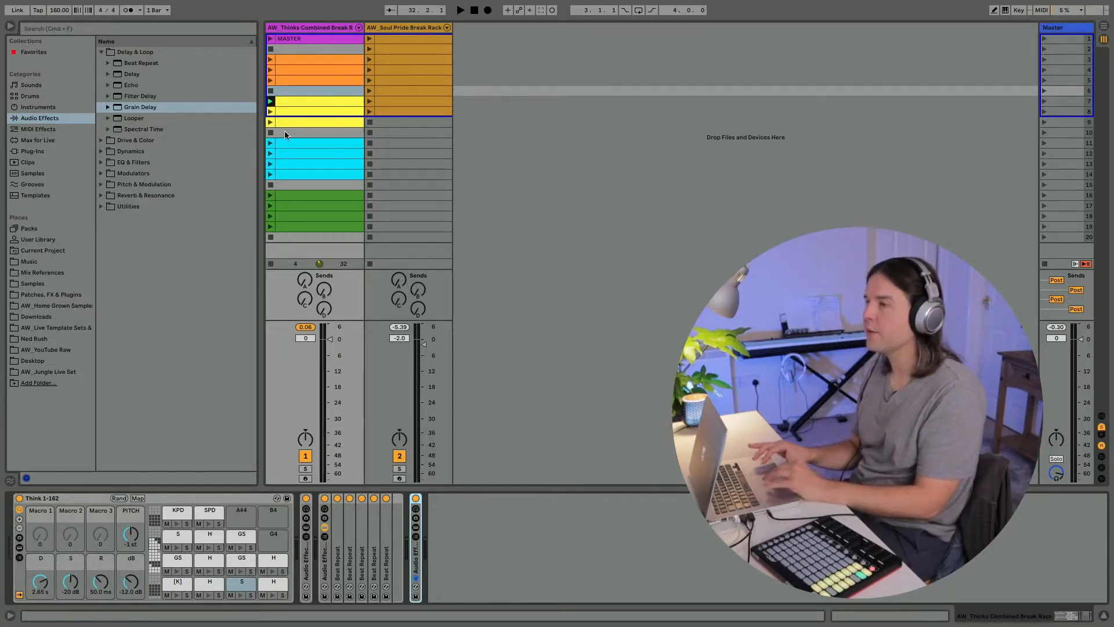
# Add an Auto Filter at the end of the Thinks Combined Break track, group it into an Audio Effect Rack and map its Frequency to Macro 1.
pyautogui.click(389, 39)
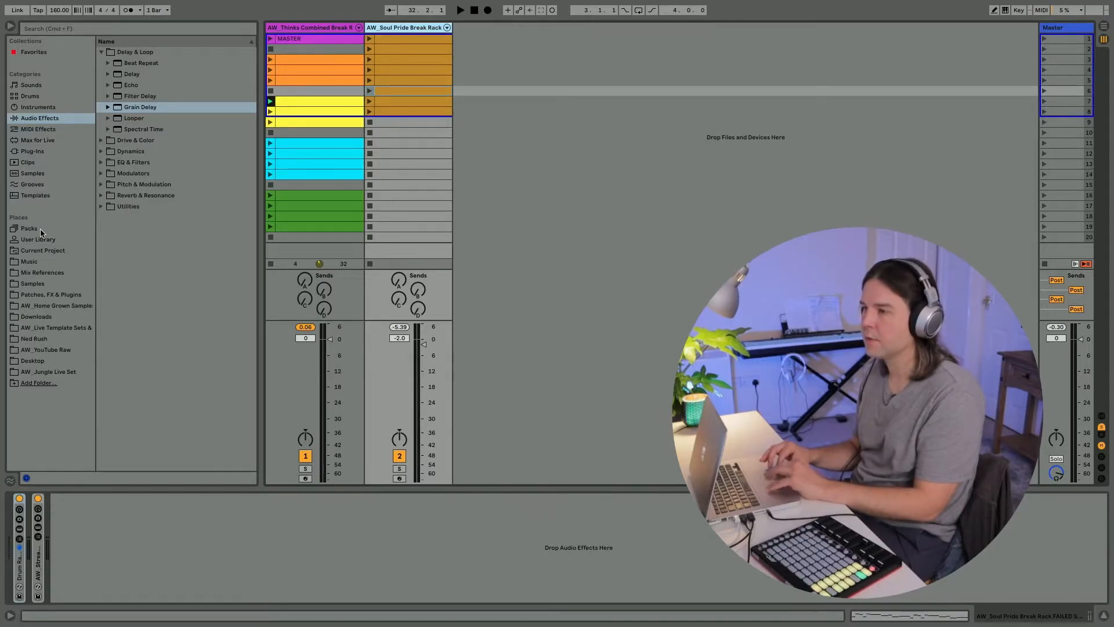
pyautogui.click(282, 29)
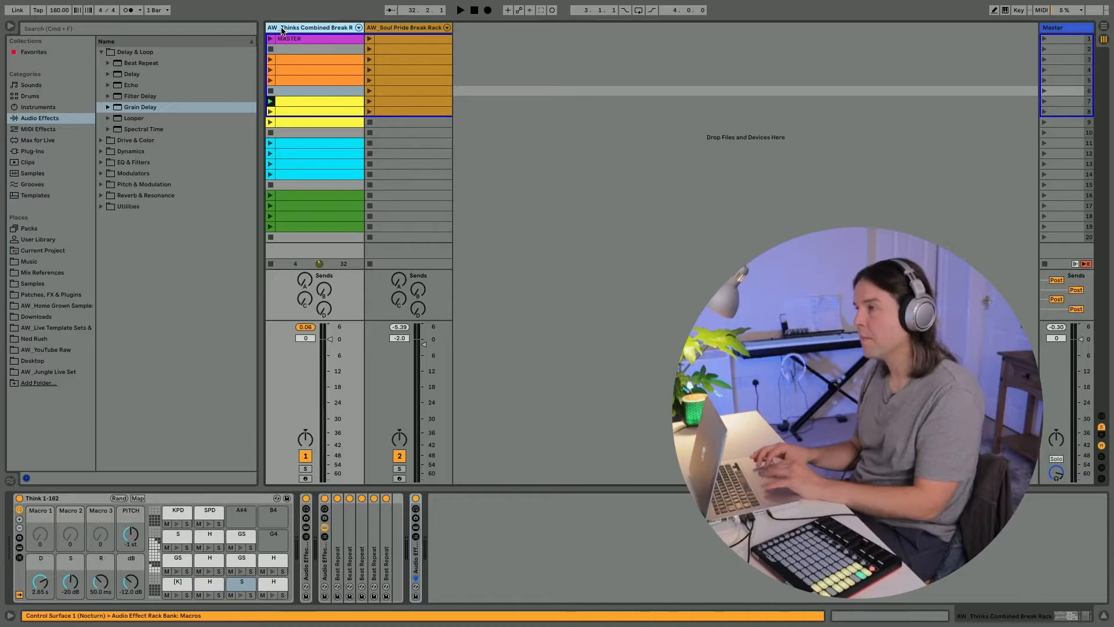
pyautogui.click(98, 164)
pyautogui.click(101, 167)
pyautogui.moveTo(129, 99); pyautogui.dragTo(471, 511)
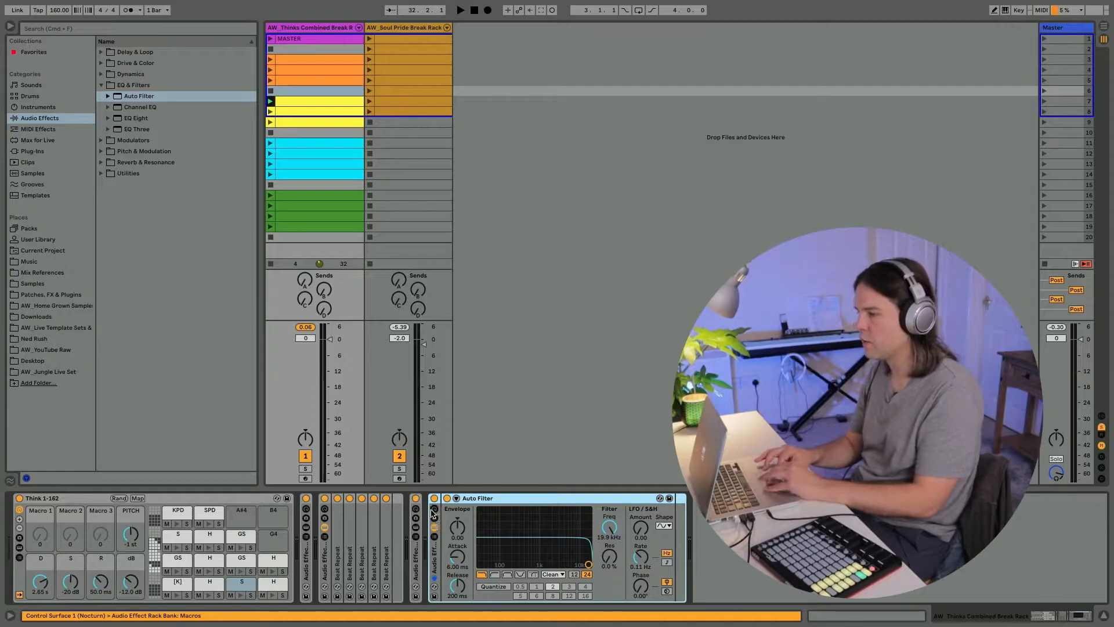
pyautogui.press('super+g')
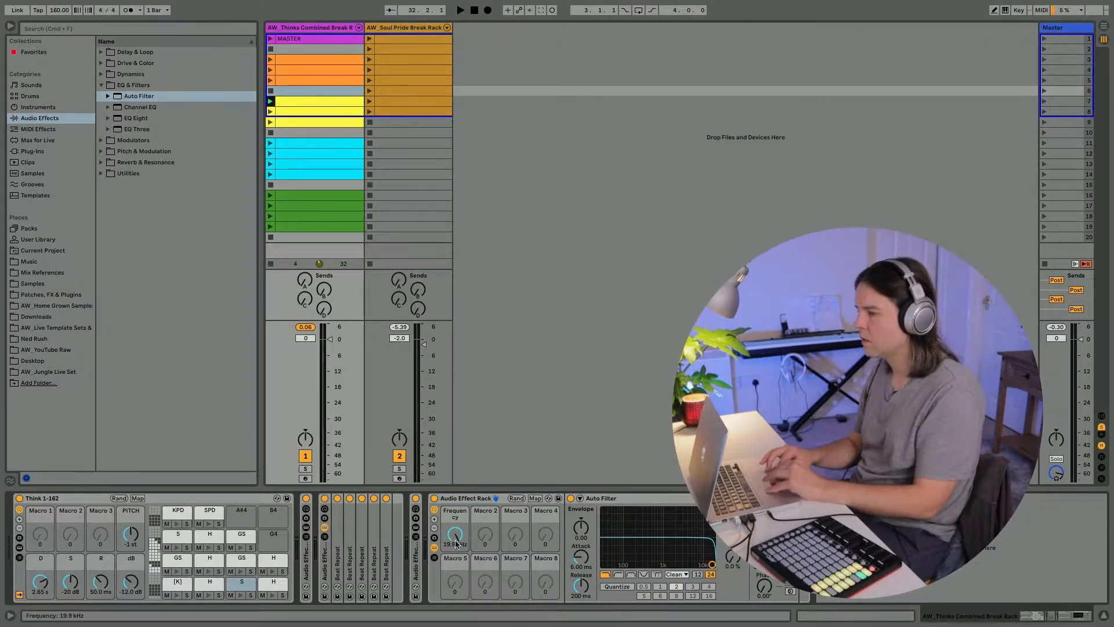
# Try inverting the Auto Filter Frequency range on Macro 1, and return it to 26.0 Hz minimum and 19.9 kHz maximum.
pyautogui.click(535, 497)
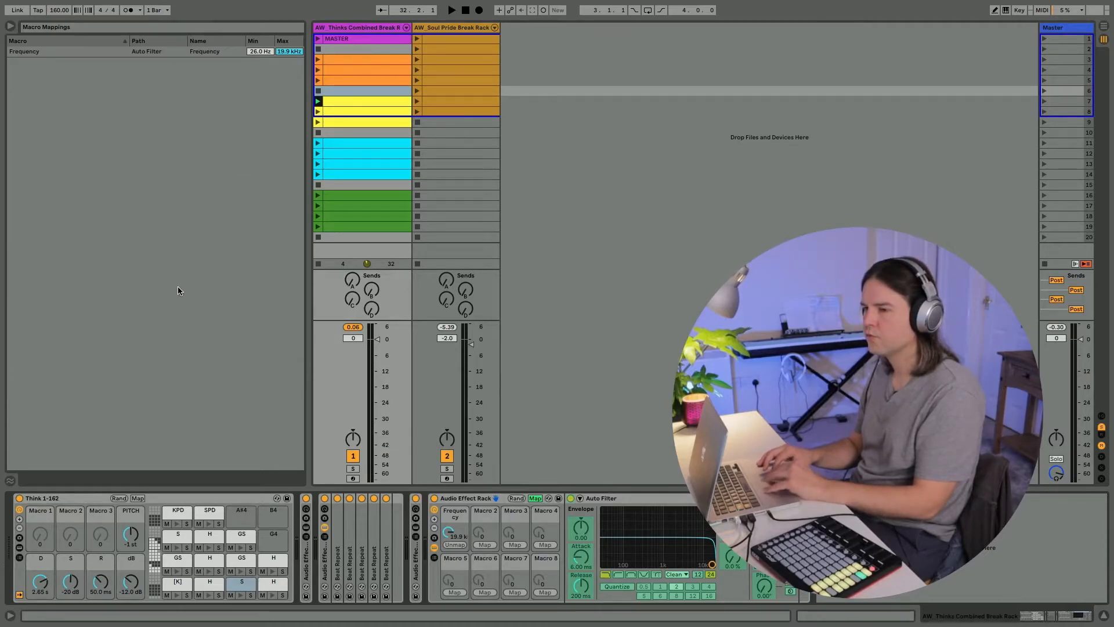
pyautogui.rightClick(235, 52)
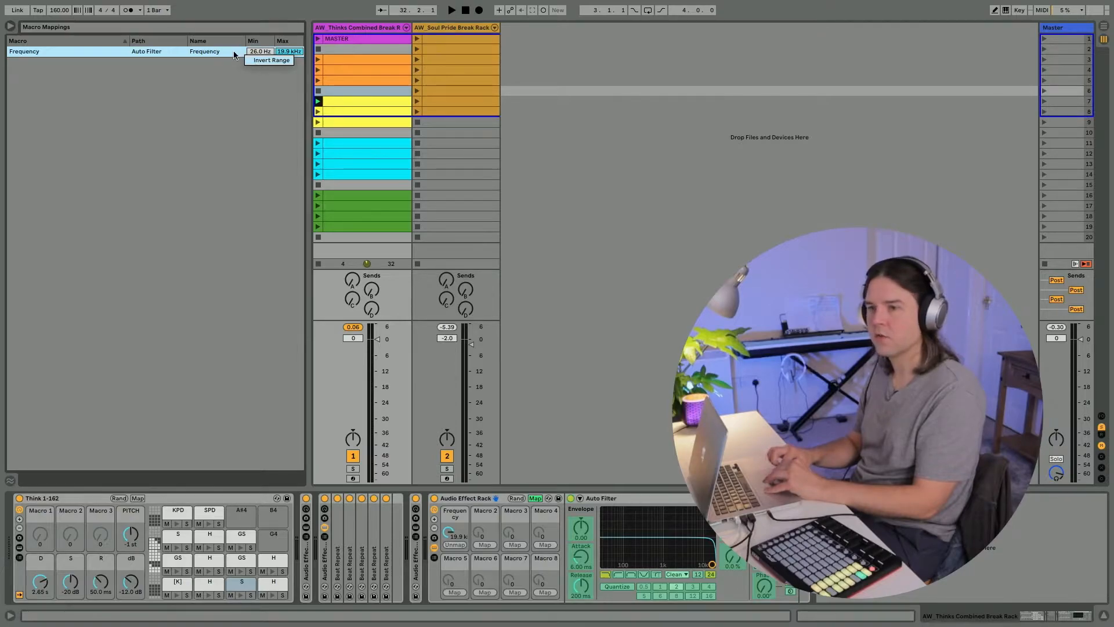
pyautogui.click(258, 60)
pyautogui.click(535, 498)
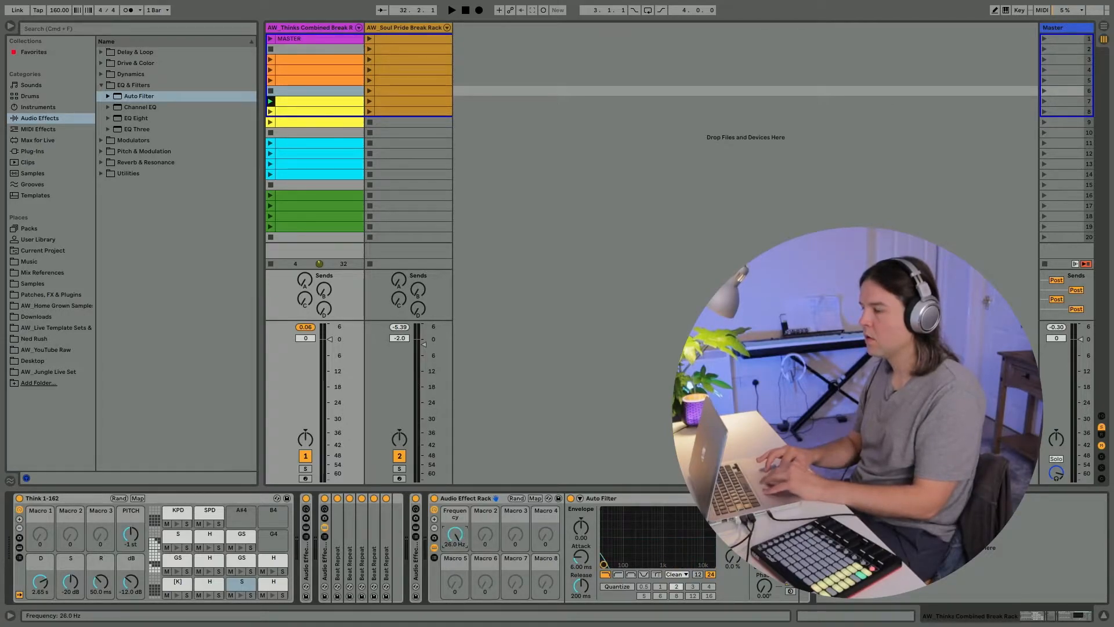
pyautogui.click(534, 498)
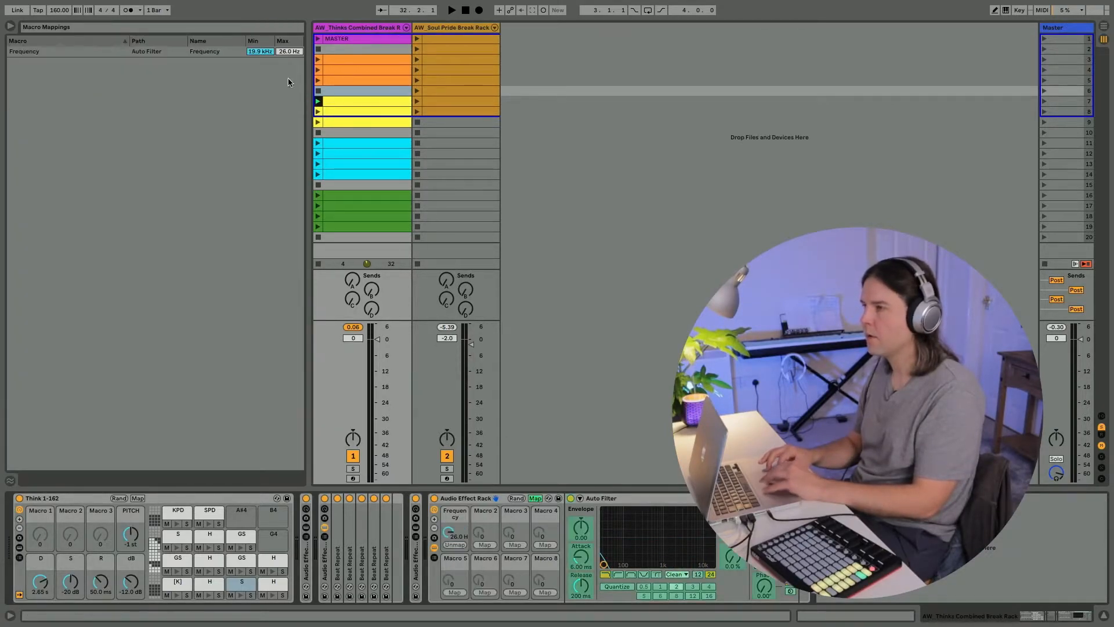
pyautogui.rightClick(228, 54)
pyautogui.click(250, 60)
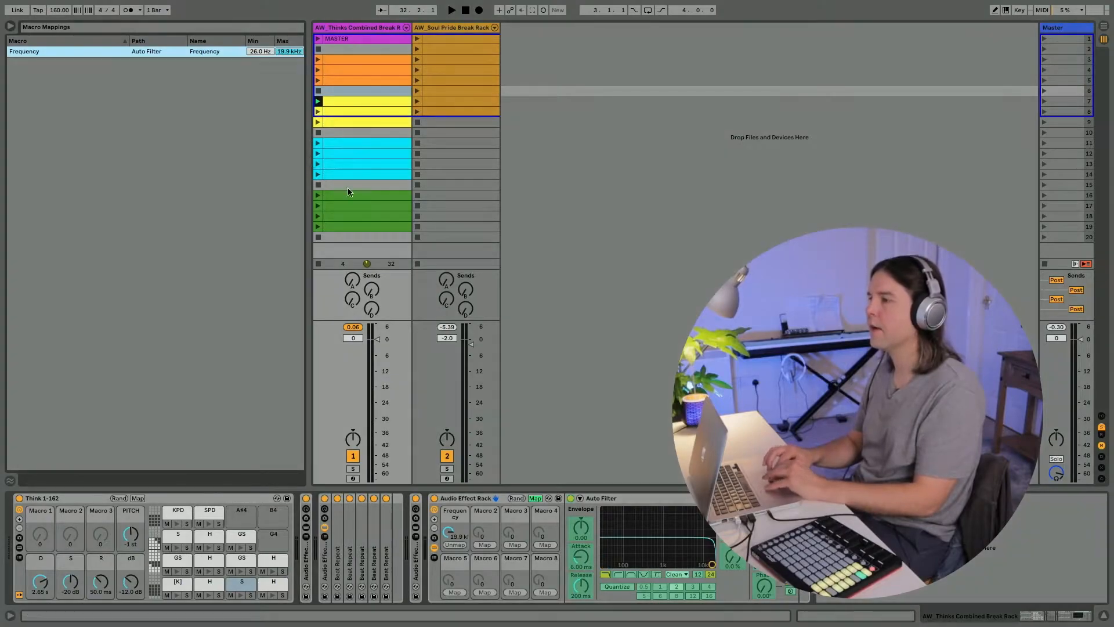
pyautogui.click(534, 498)
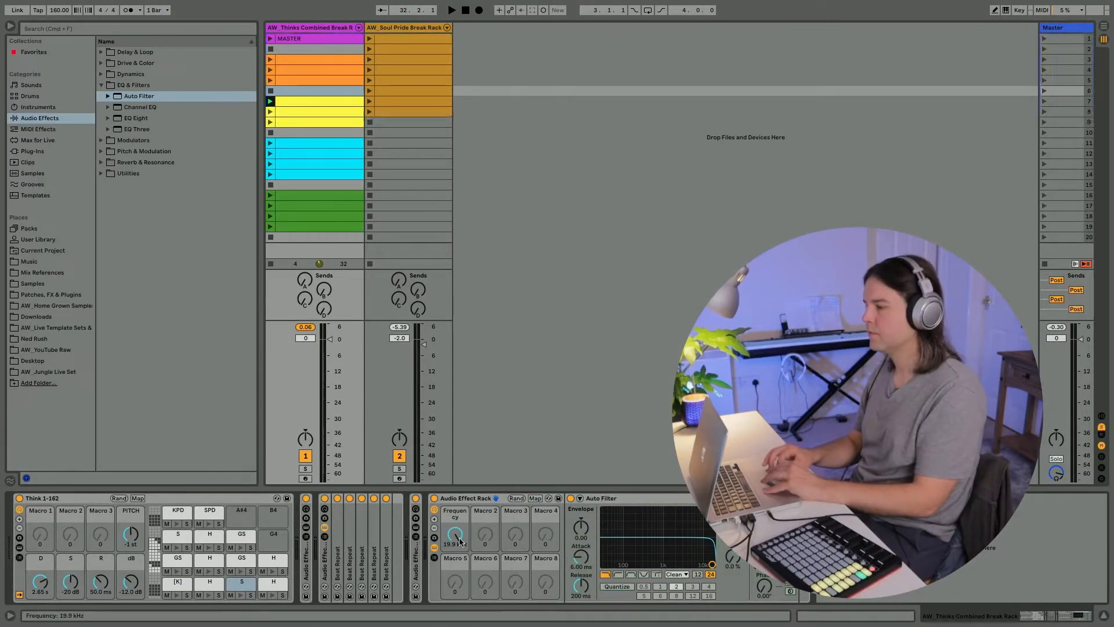
# Add the Auto Filter's Resonance to Macro 1 and set its mapping maximum to 60 %.
pyautogui.moveTo(456, 540)
pyautogui.mouseDown()
pyautogui.moveTo(456, 619)
pyautogui.moveTo(456, 537)
pyautogui.mouseUp()
pyautogui.press('space')
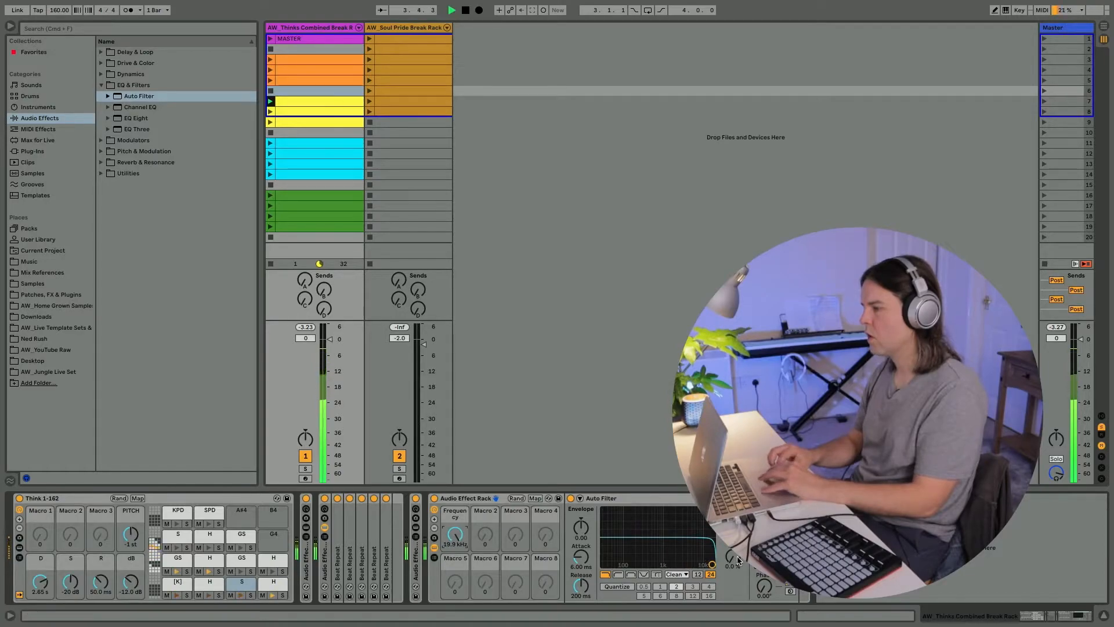
pyautogui.press('space')
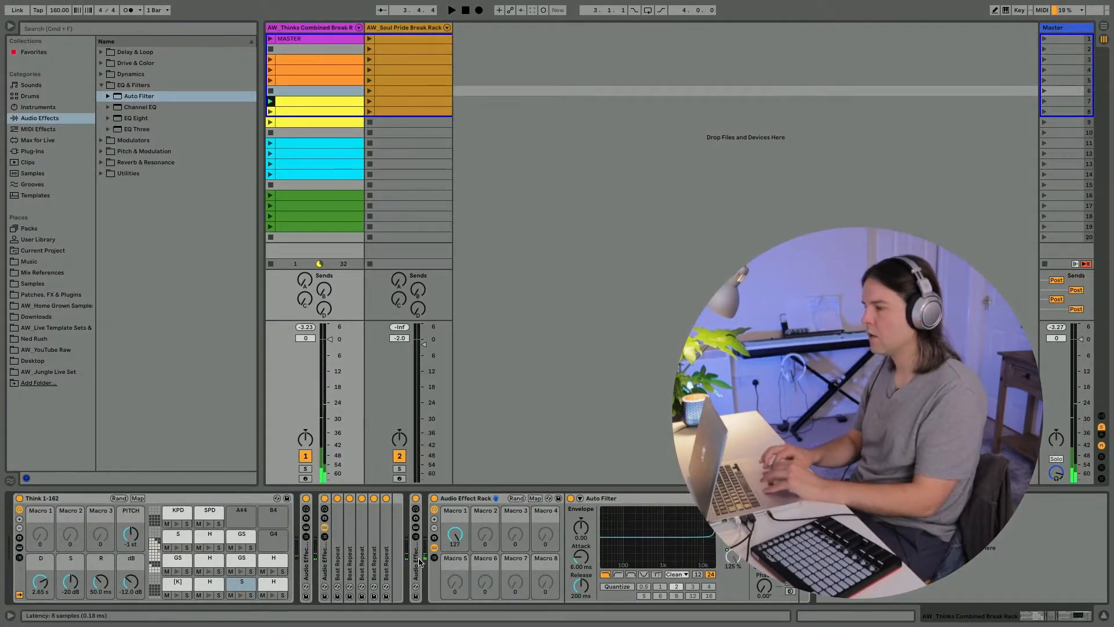
pyautogui.click(535, 498)
pyautogui.click(289, 62)
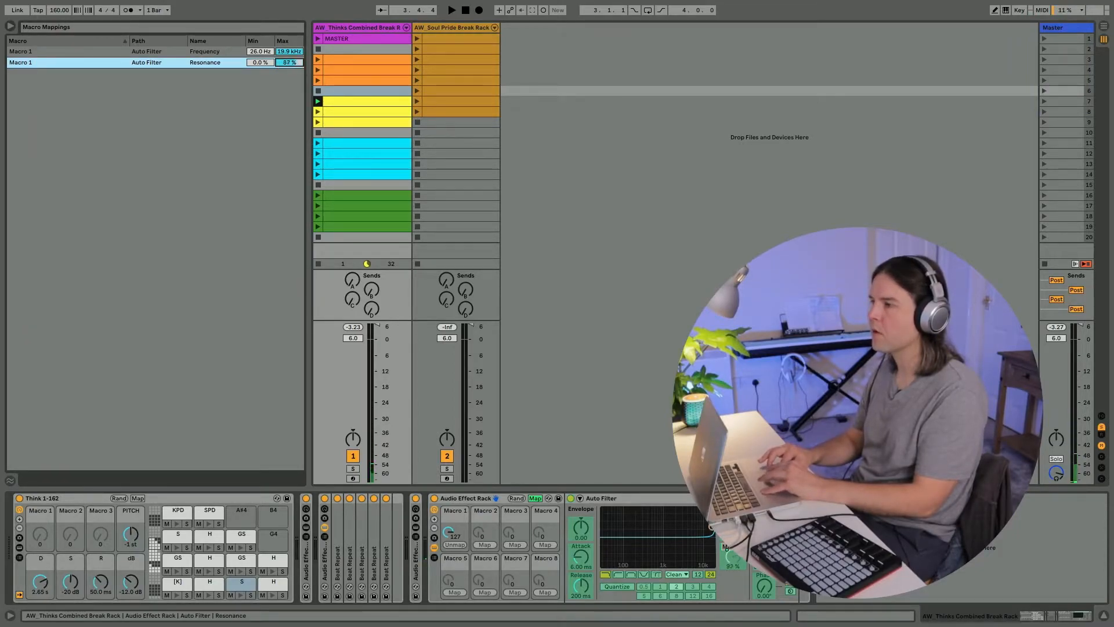
pyautogui.write('25')
pyautogui.press('Return')
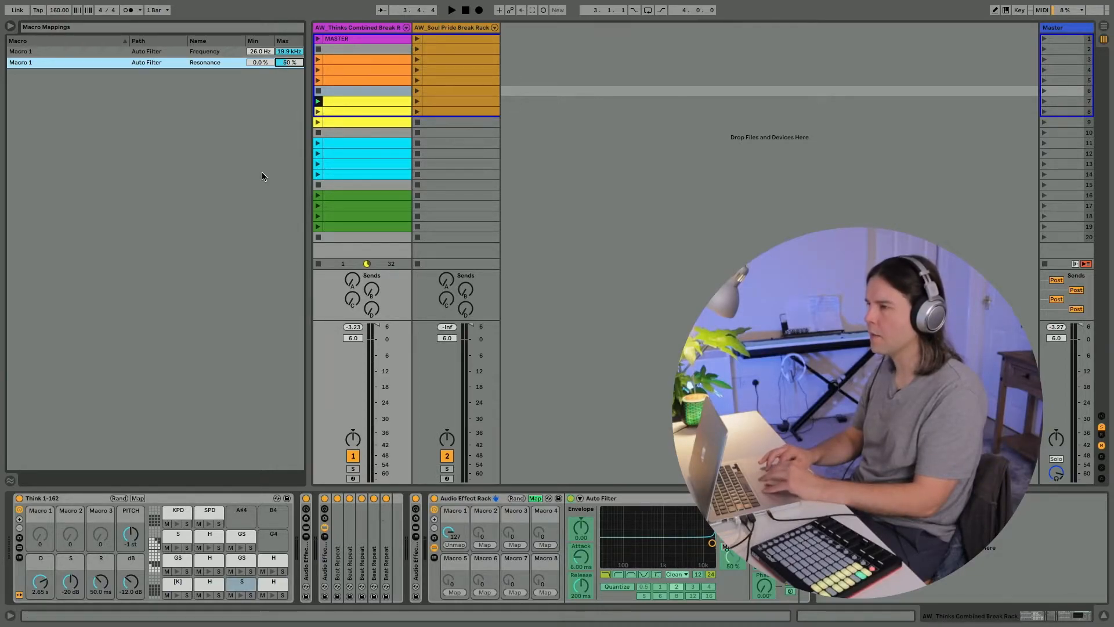
pyautogui.write('60')
pyautogui.press('Return')
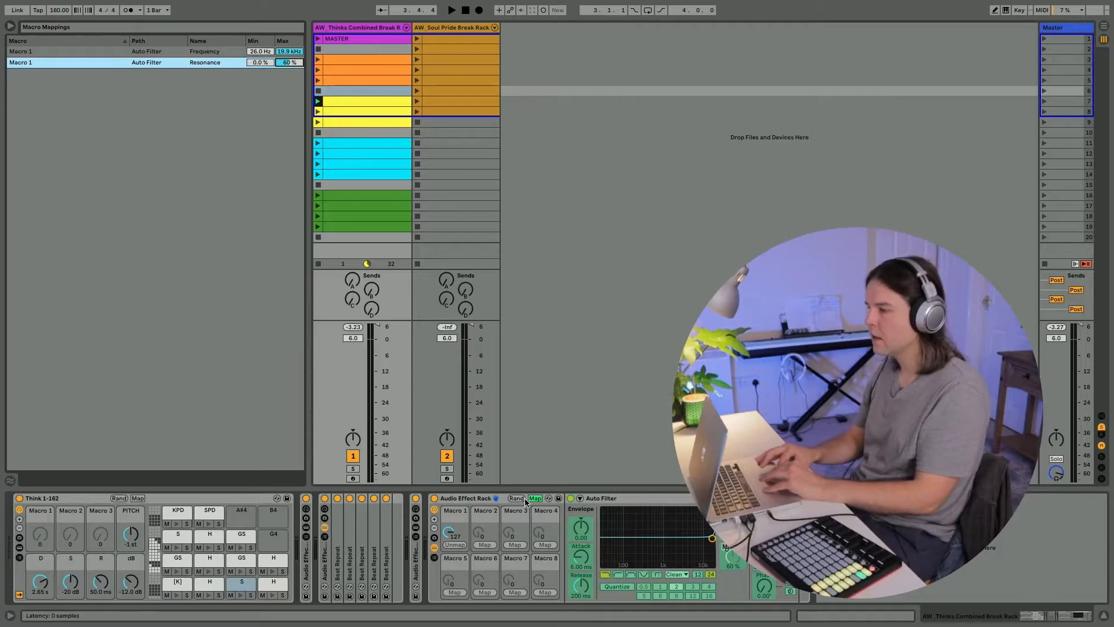
pyautogui.click(526, 499)
# Set the Resonance mapping on Macro 1 to a 50 % minimum and a 0.0 % maximum.
pyautogui.press('space')
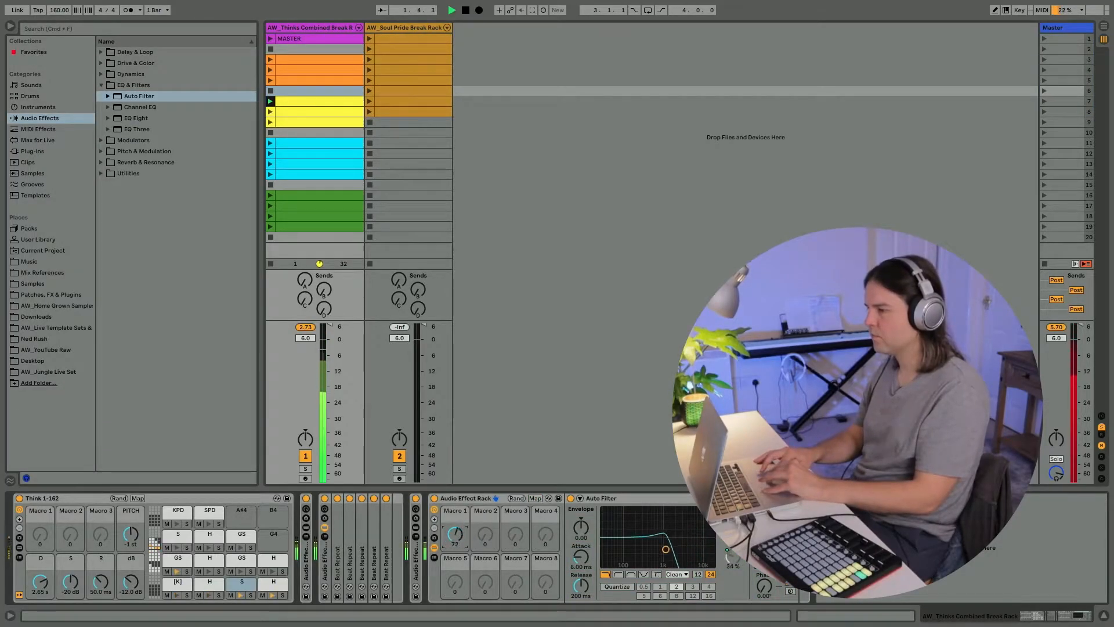
pyautogui.press('space')
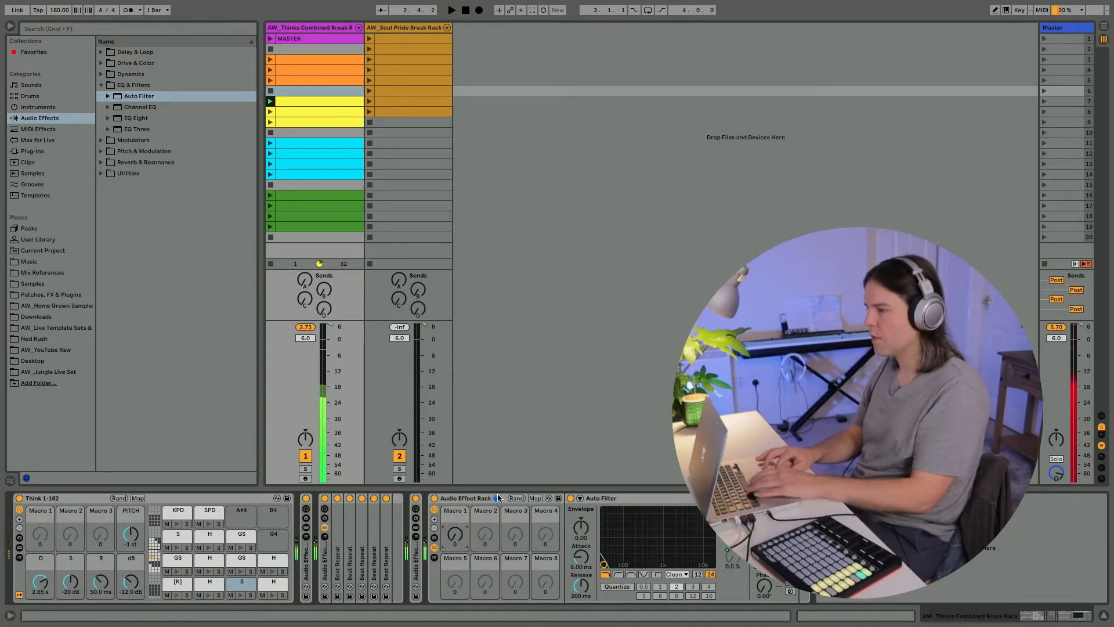
pyautogui.click(533, 500)
pyautogui.moveTo(261, 62); pyautogui.dragTo(260, 61)
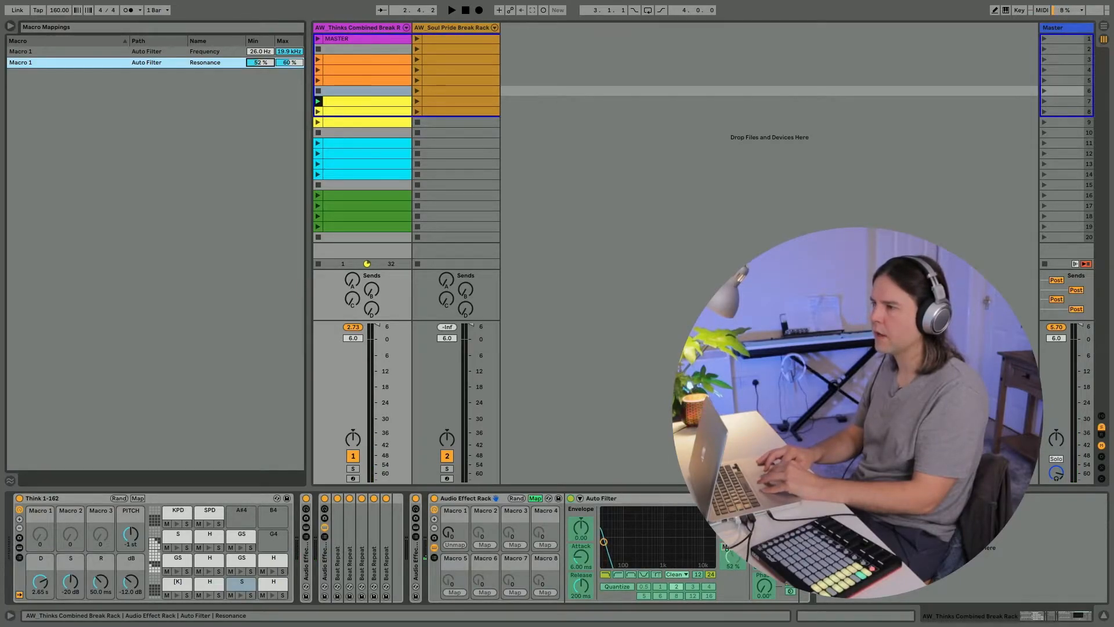
pyautogui.moveTo(289, 62); pyautogui.dragTo(289, 61)
pyautogui.click(535, 499)
# Play the break while turning Macro 1 up to 127 to check the reversed resonance sweep.
pyautogui.press('space')
pyautogui.moveTo(455, 534); pyautogui.dragTo(454, 458)
pyautogui.press('space')
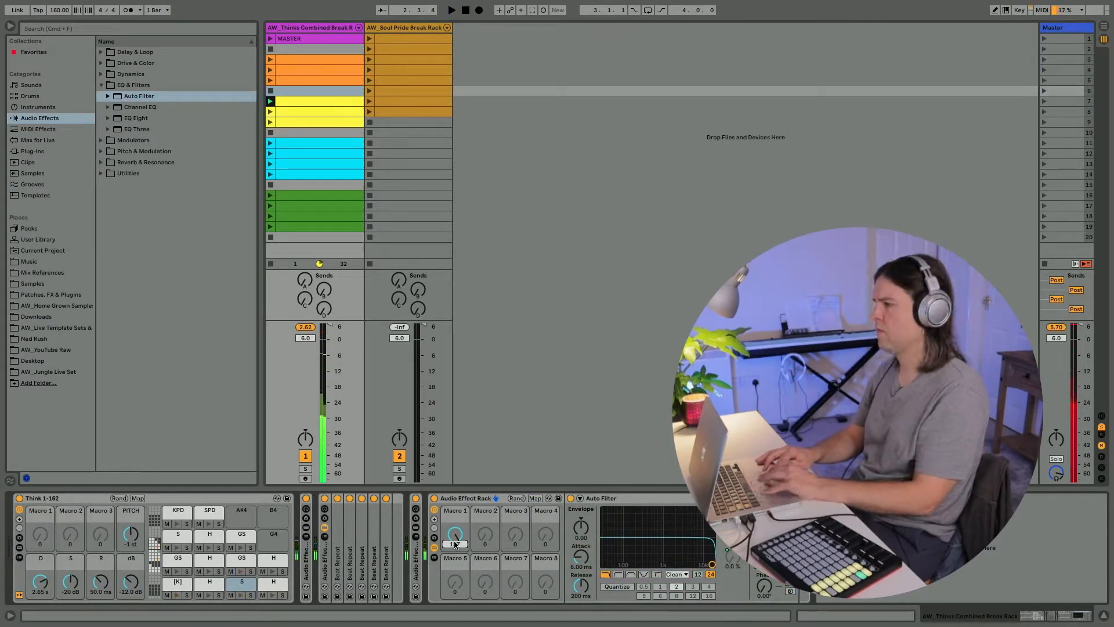
# Reset the volumes of both break tracks and the Master to 0 dB.
pyautogui.click(311, 338)
pyautogui.press('super+z')
pyautogui.doubleClick(309, 337)
pyautogui.doubleClick(398, 338)
# Play the break at the reset levels and sweep Macro 1 to audition the filter and resonance together.
pyautogui.press('space')
pyautogui.moveTo(454, 534); pyautogui.dragTo(455, 464)
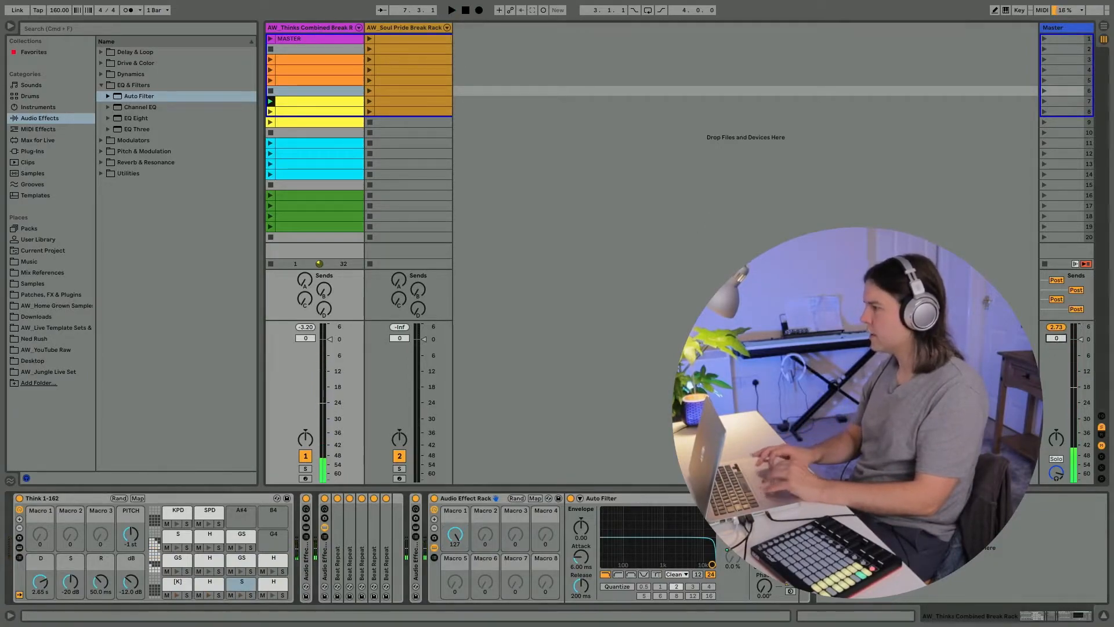
pyautogui.press('space')
pyautogui.press('space')
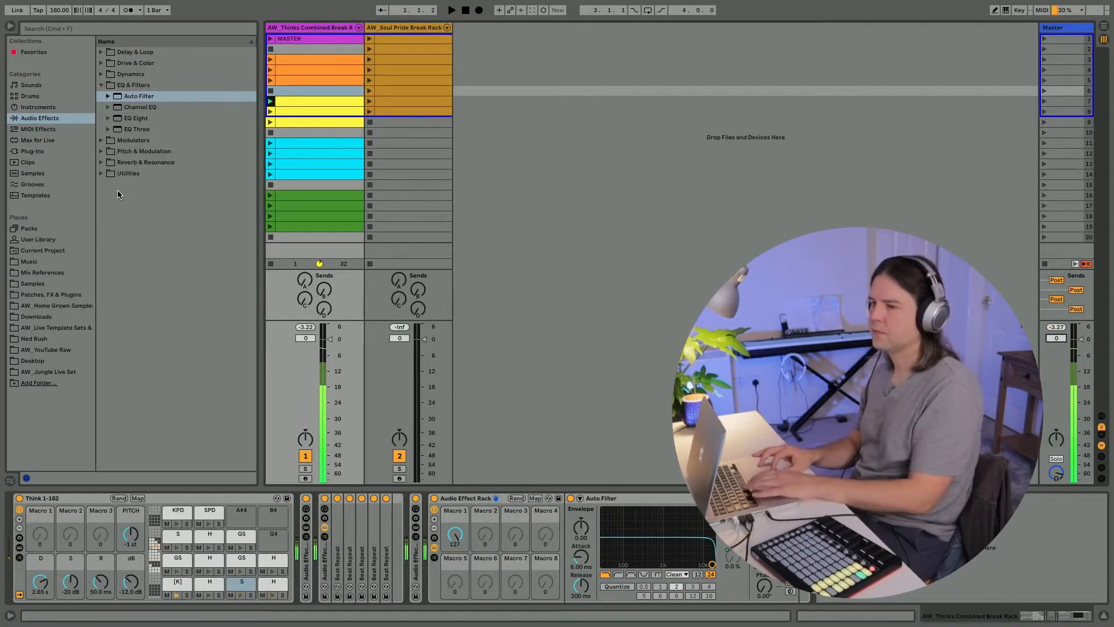
pyautogui.press('space')
# Add the Auto Filter's LFO Amount to Macro 1 and invert its range to 30.0 minimum and 0.00 maximum.
pyautogui.moveTo(455, 535)
pyautogui.mouseDown()
pyautogui.moveTo(455, 571)
pyautogui.moveTo(455, 534)
pyautogui.mouseUp()
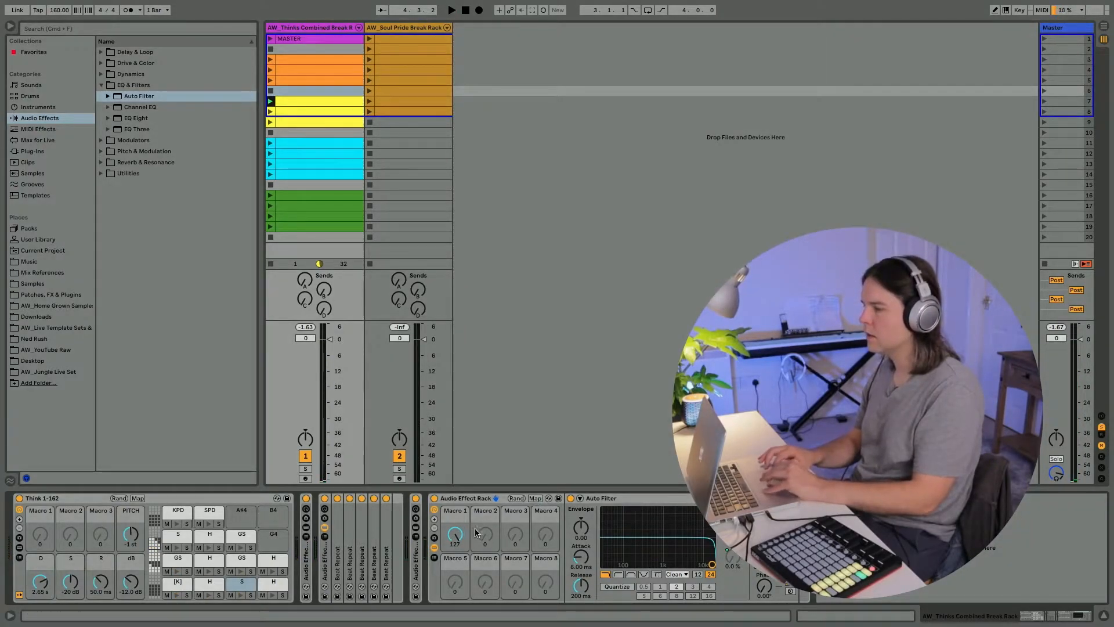
pyautogui.click(534, 498)
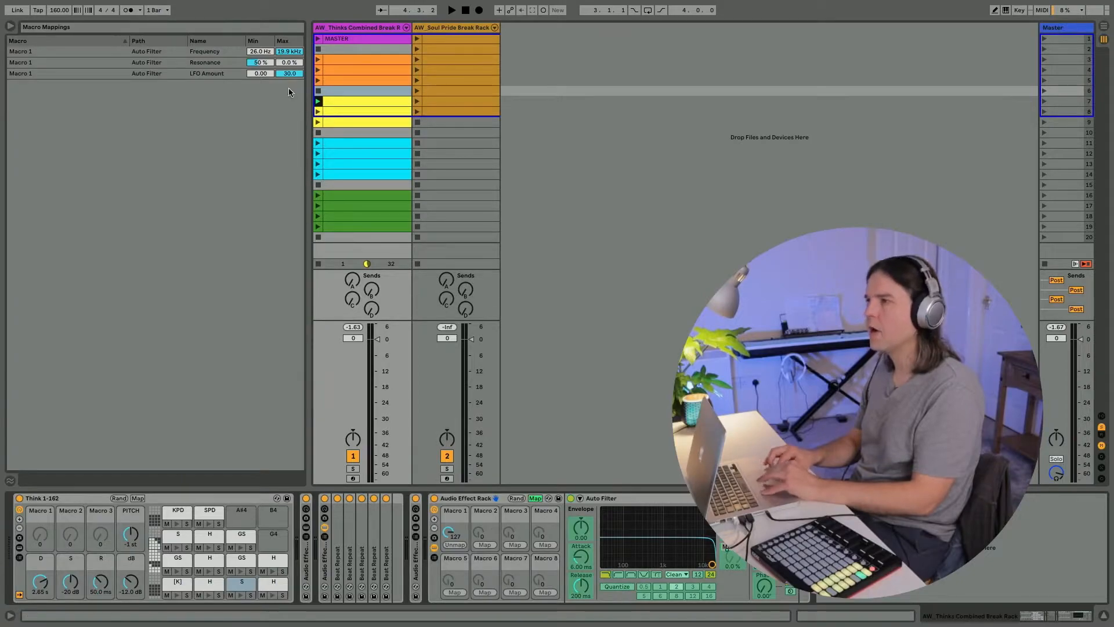
pyautogui.rightClick(230, 78)
pyautogui.click(255, 83)
pyautogui.click(533, 499)
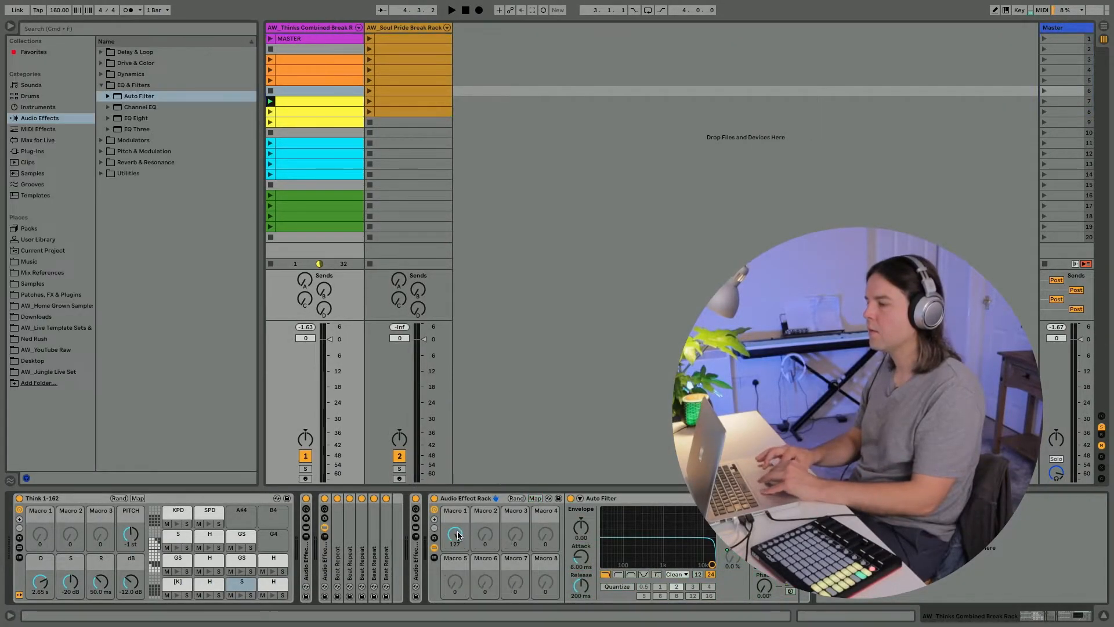
# Play the break and sweep Macro 1 up and down to audition the LFO Amount, and review the macro mappings.
pyautogui.press('space')
pyautogui.moveTo(455, 533); pyautogui.dragTo(455, 580)
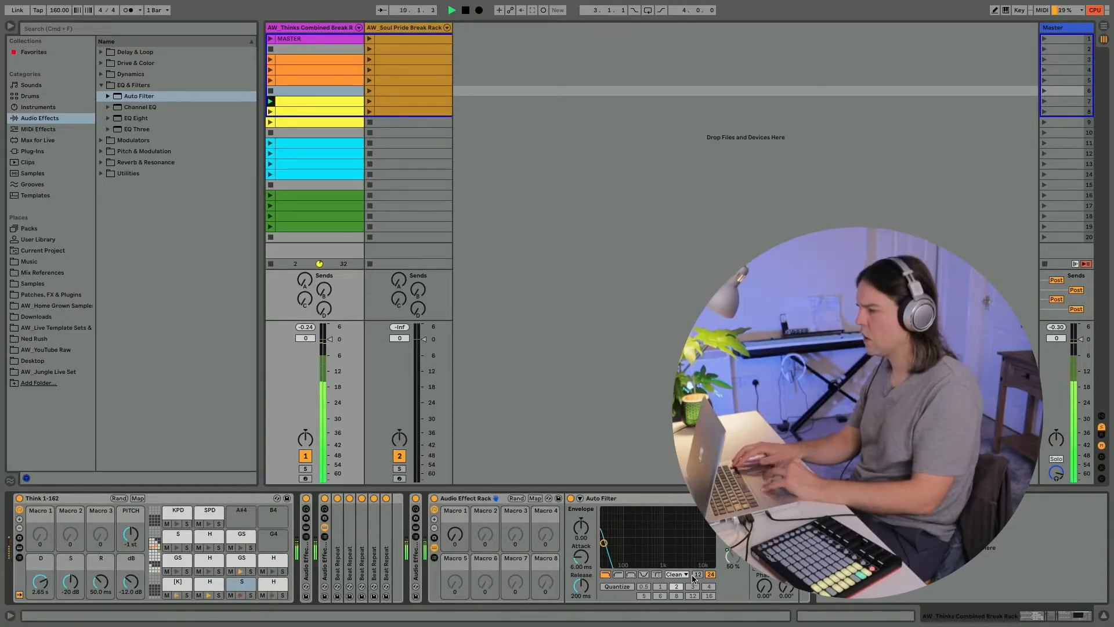
pyautogui.click(534, 499)
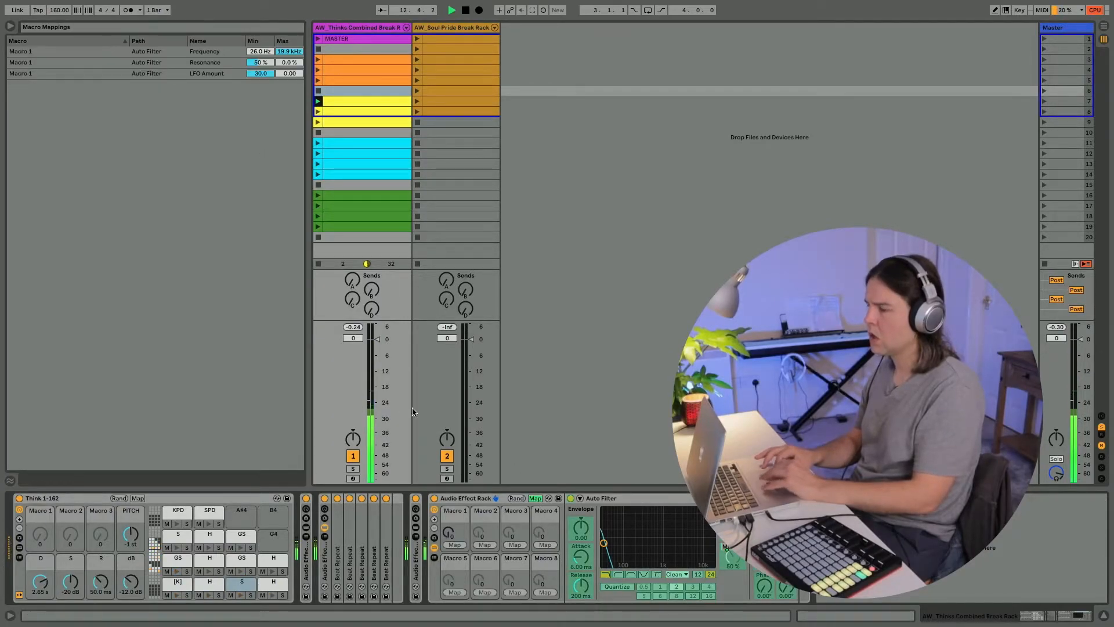
pyautogui.click(535, 498)
pyautogui.moveTo(455, 535); pyautogui.dragTo(455, 493)
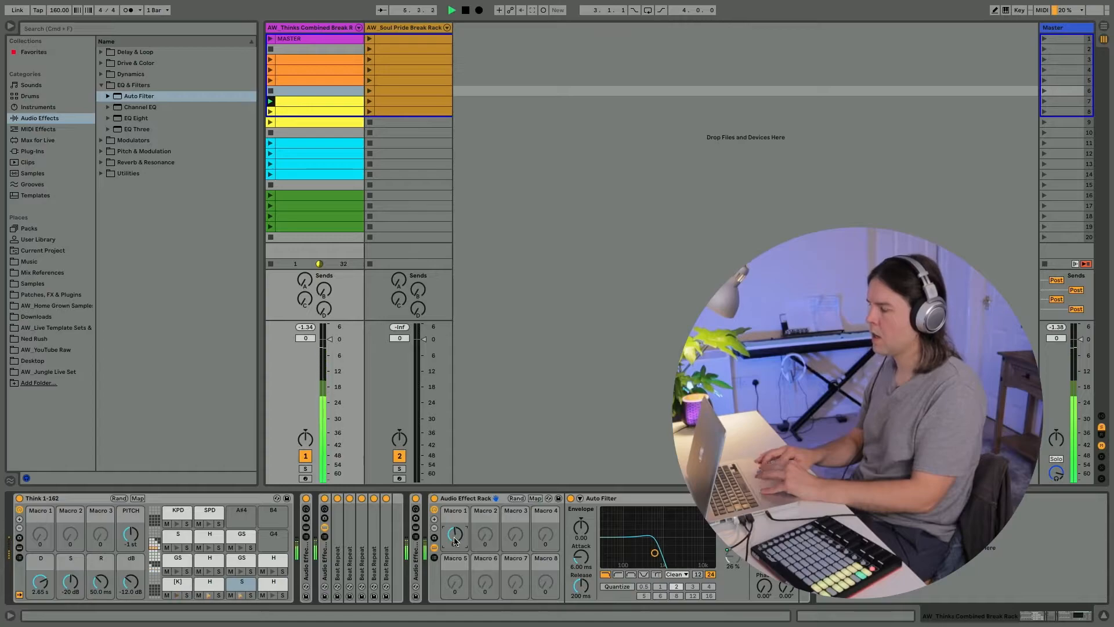
pyautogui.moveTo(454, 541); pyautogui.dragTo(455, 544)
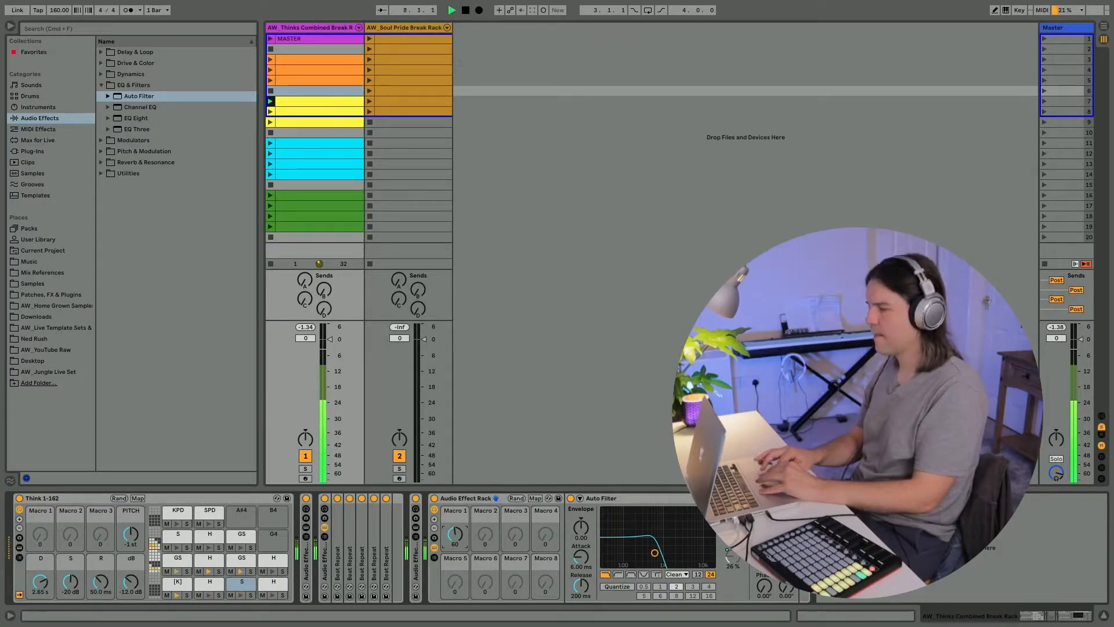
pyautogui.moveTo(455, 535); pyautogui.dragTo(455, 580)
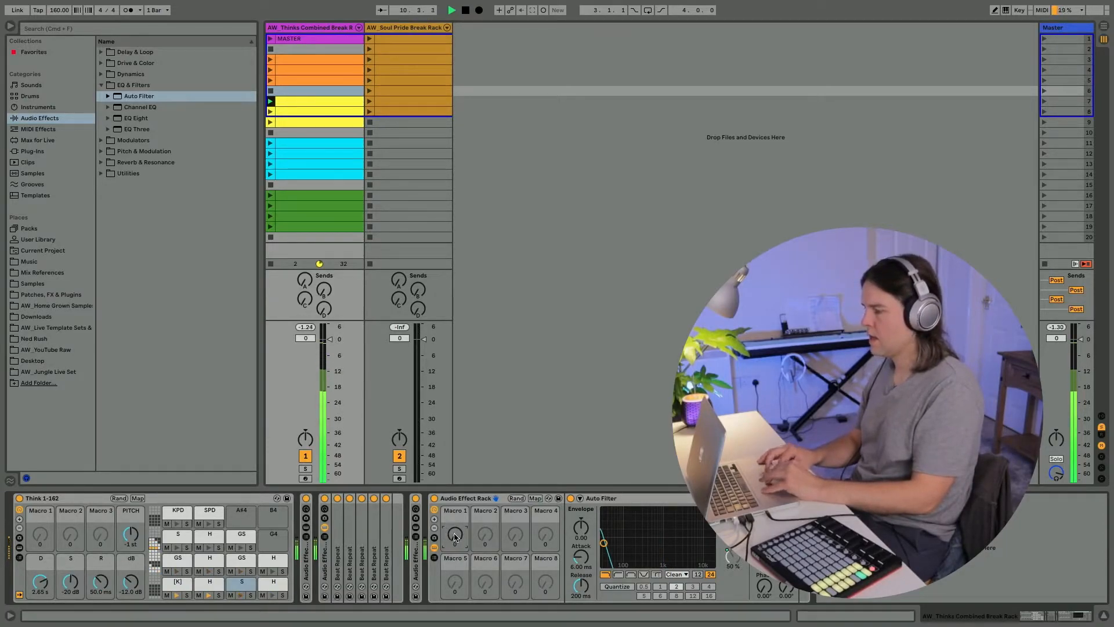
pyautogui.moveTo(455, 535); pyautogui.dragTo(455, 494)
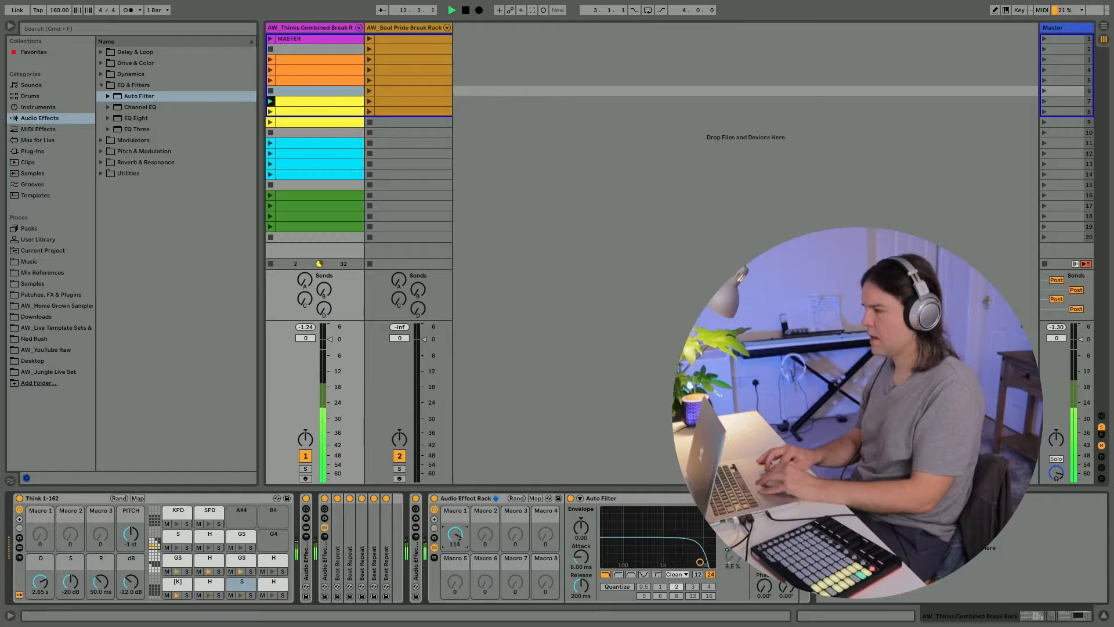
# Add the Auto Filter's LFO Frequency to Macro 1 with a range of 0.01 Hz to 10.0 Hz.
pyautogui.moveTo(454, 534); pyautogui.dragTo(455, 561)
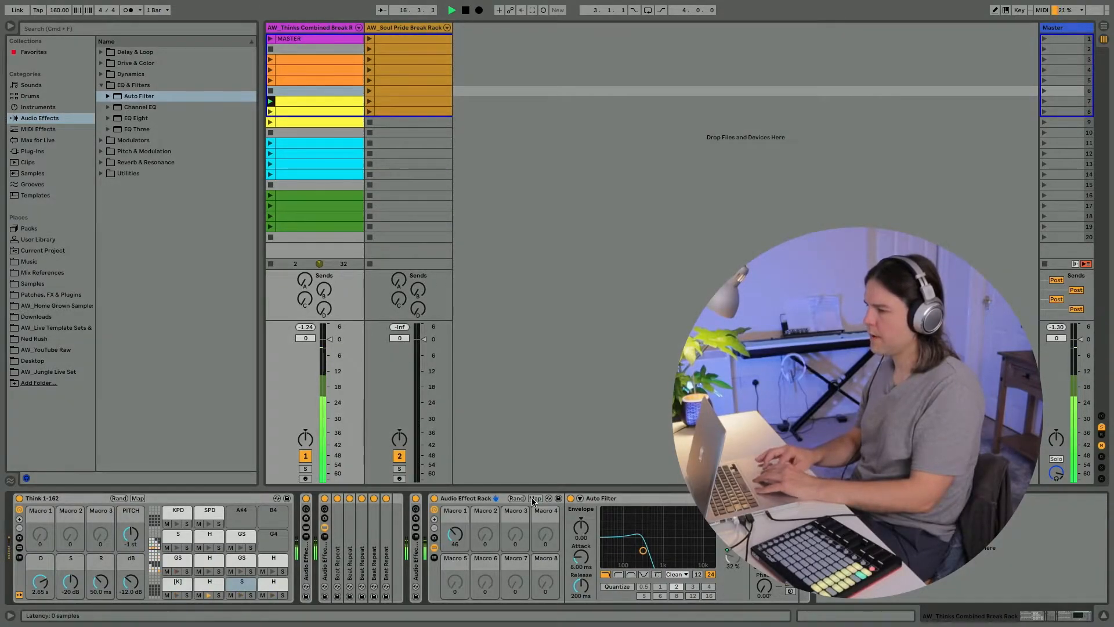
pyautogui.click(534, 499)
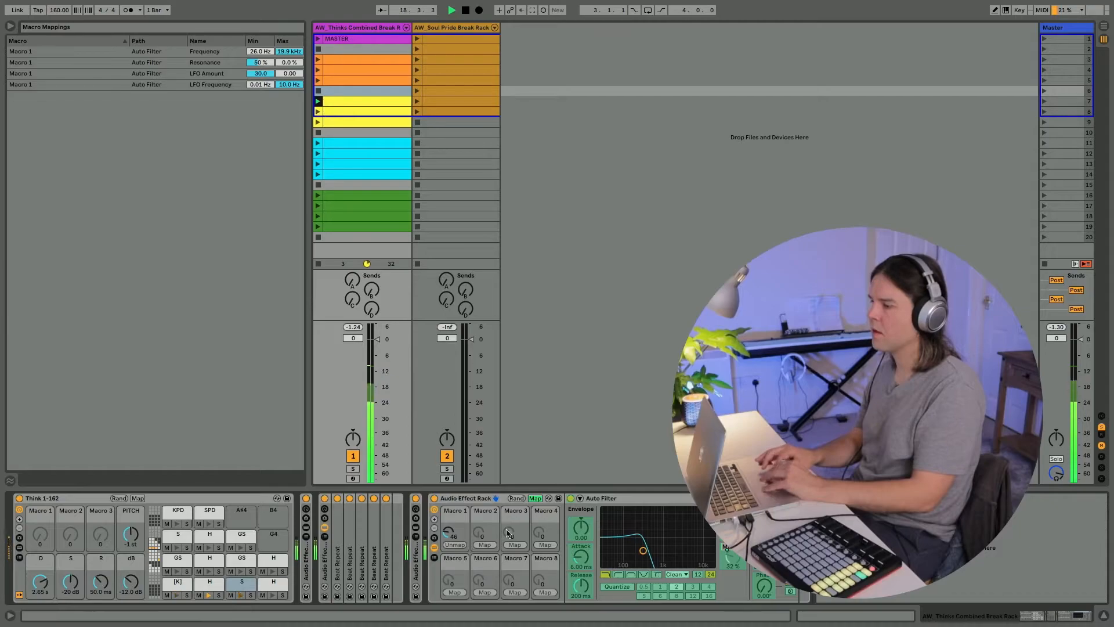
pyautogui.click(534, 499)
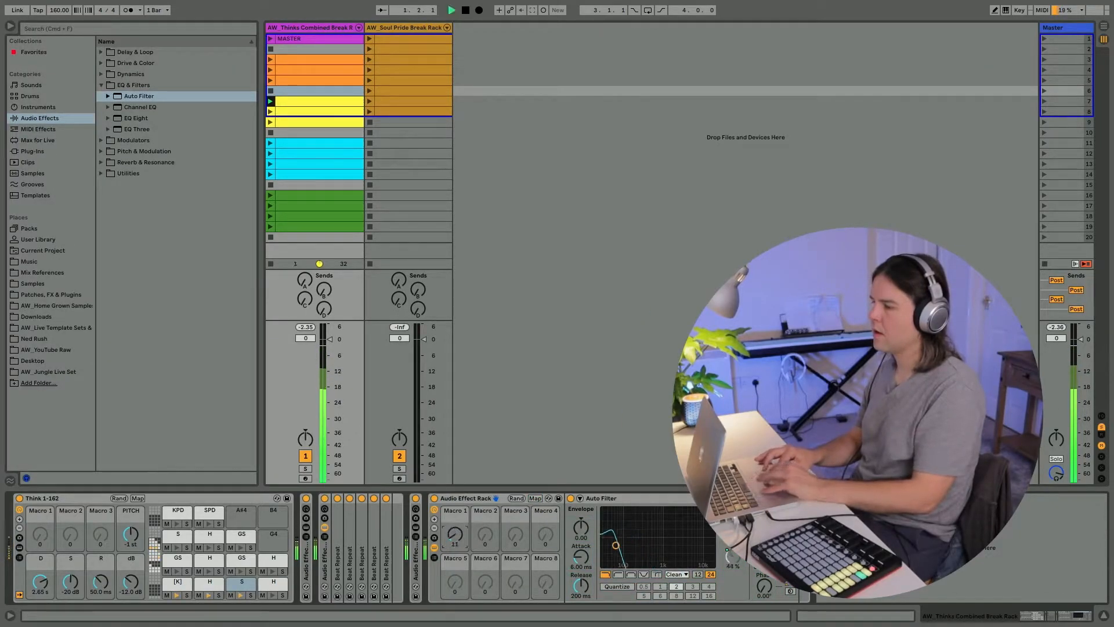
# Sweep Macro 1 repeatedly across its range during playback to audition the combined frequency, resonance and LFO modulation.
pyautogui.moveTo(455, 534); pyautogui.dragTo(455, 557)
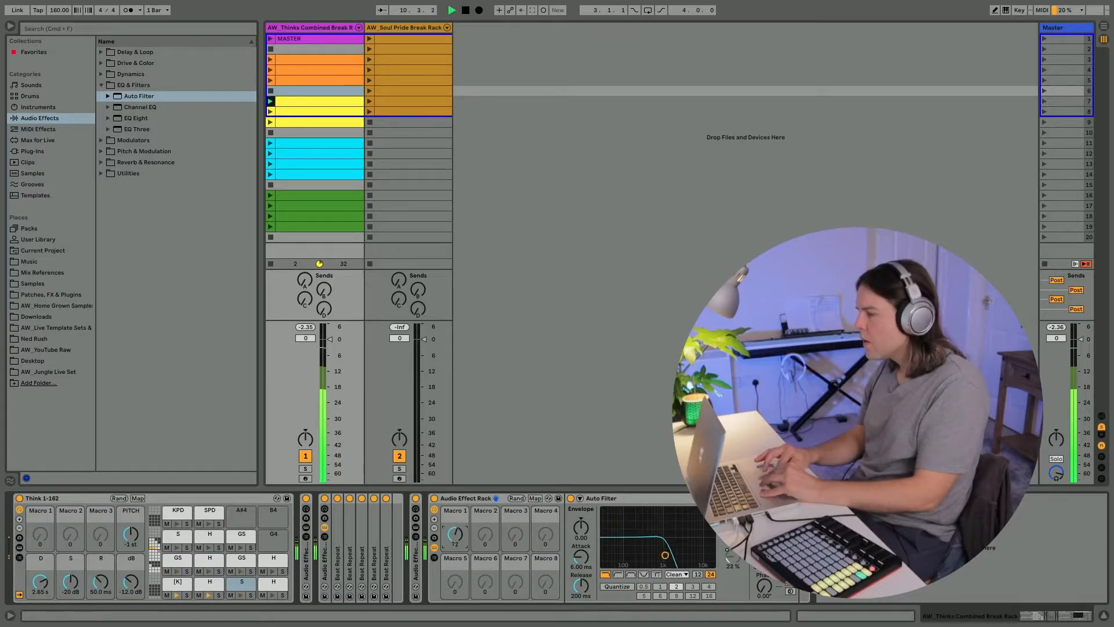
pyautogui.moveTo(455, 534); pyautogui.dragTo(455, 523)
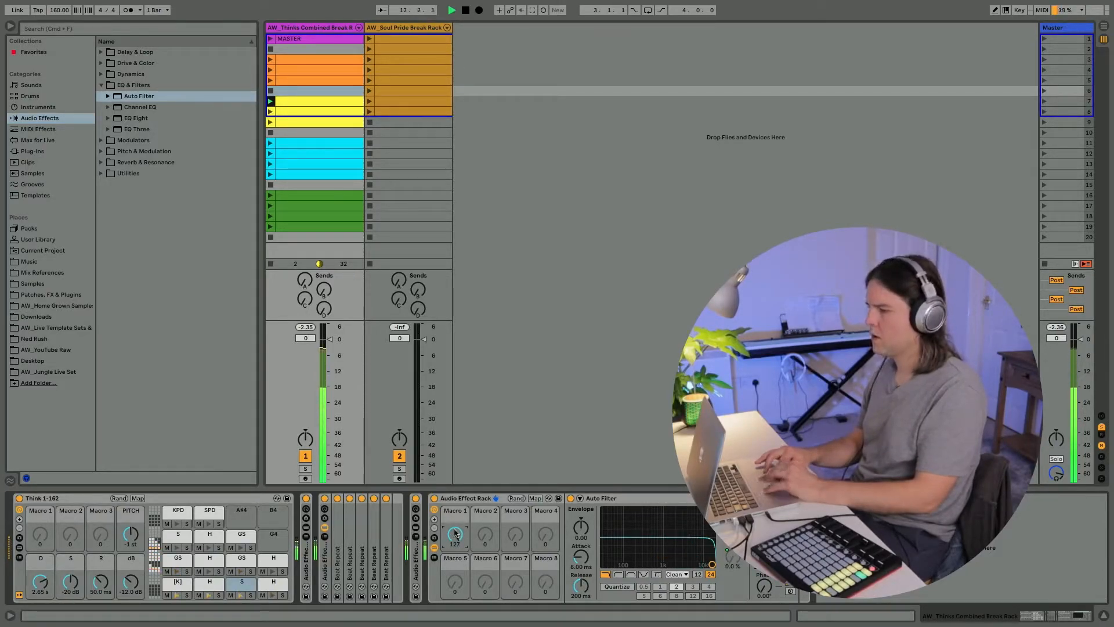
pyautogui.moveTo(455, 532); pyautogui.dragTo(455, 606)
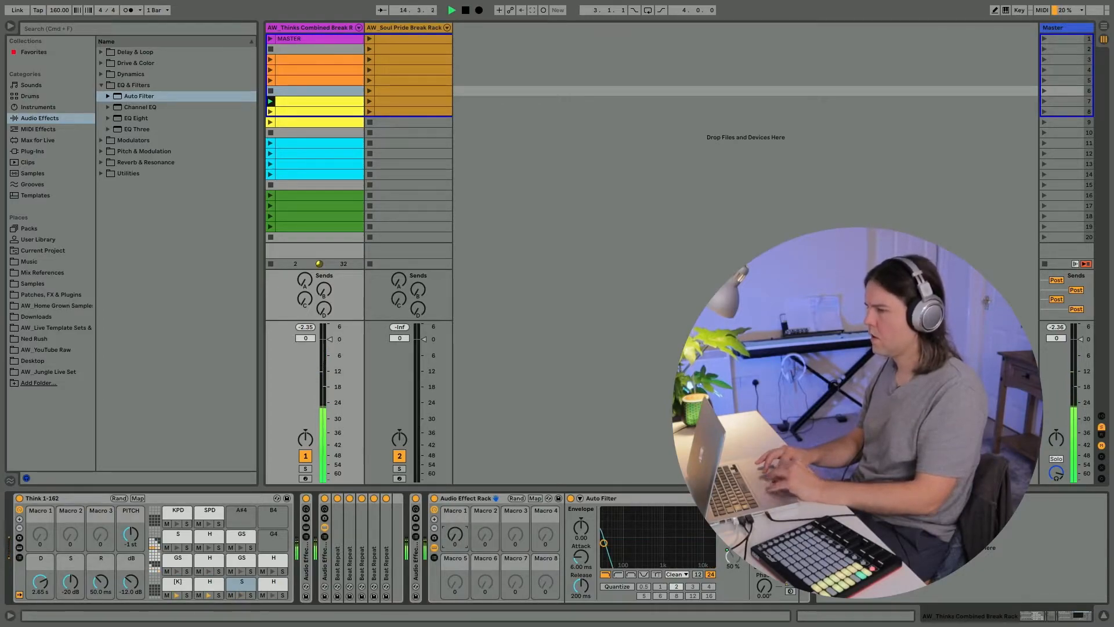
pyautogui.moveTo(455, 535); pyautogui.dragTo(454, 498)
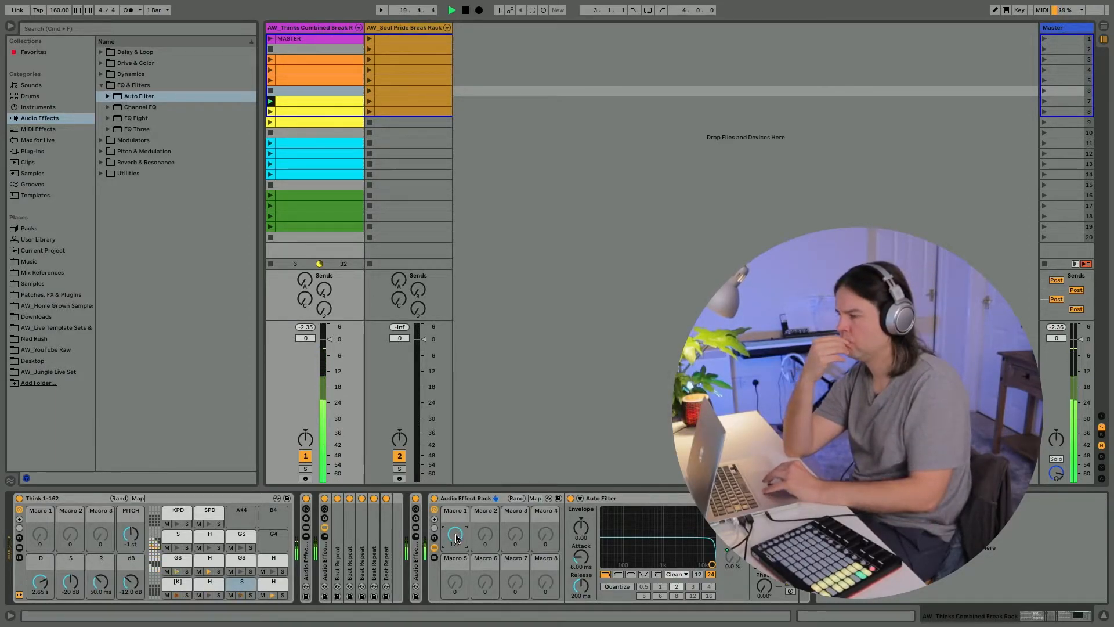
pyautogui.moveTo(456, 538); pyautogui.dragTo(456, 550)
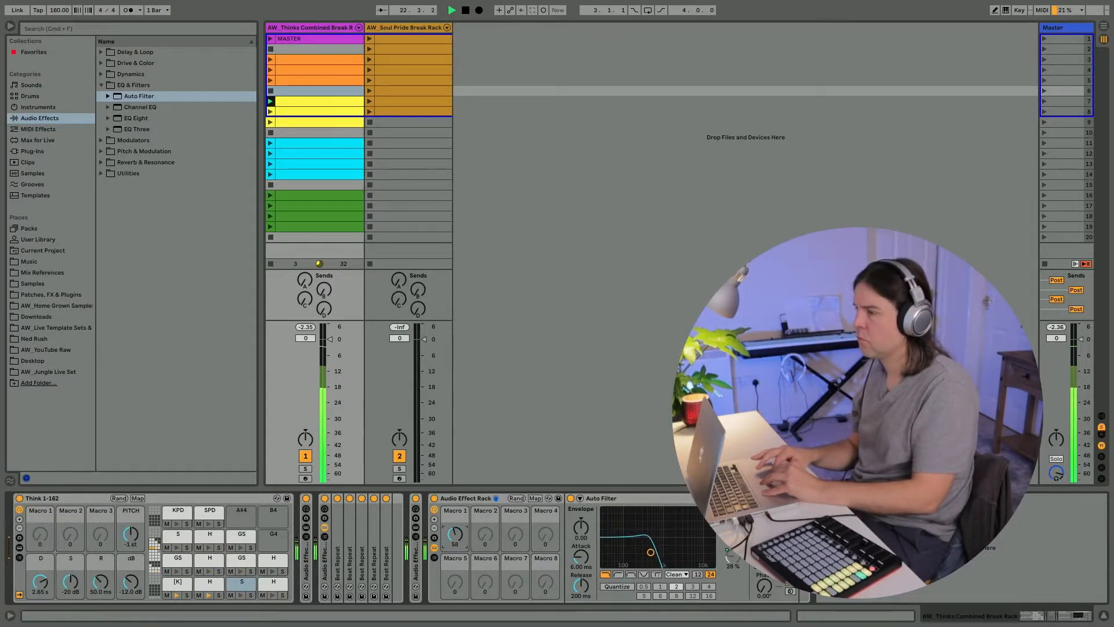
pyautogui.moveTo(456, 538); pyautogui.dragTo(456, 611)
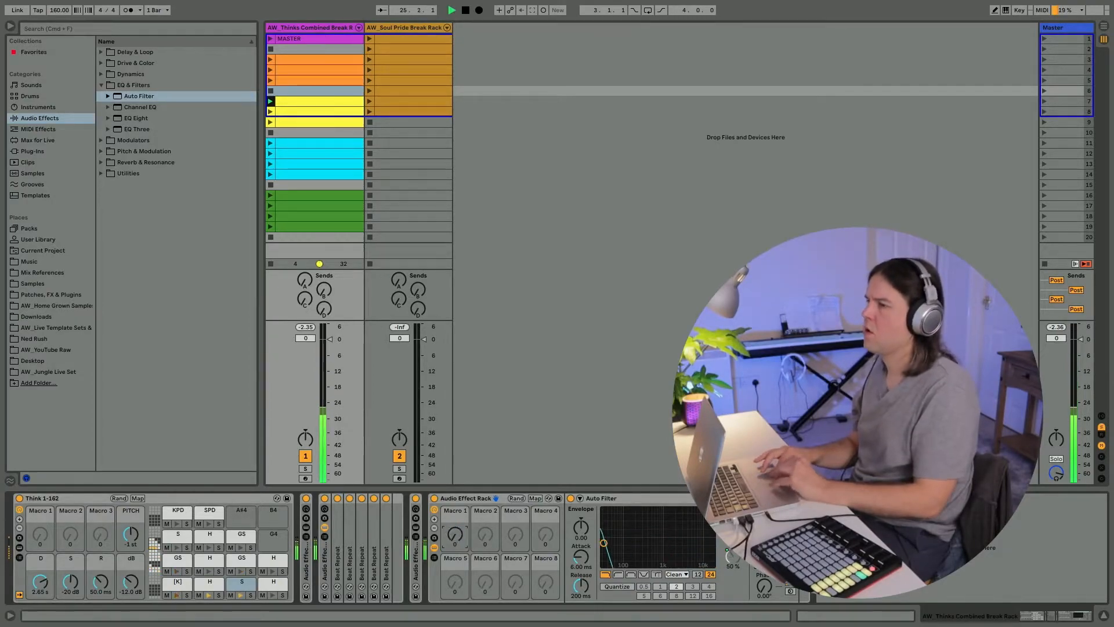
# Audition the filter by sweeping Macro 1 up and down during playback, leaving it at 127.
pyautogui.moveTo(454, 534); pyautogui.dragTo(454, 488)
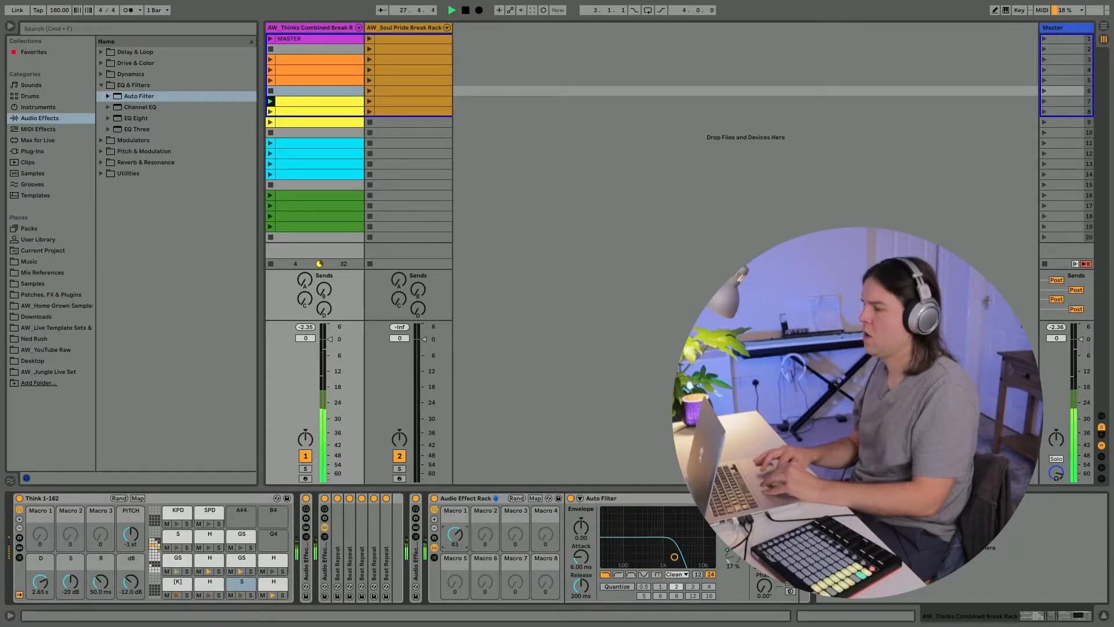
pyautogui.moveTo(454, 535); pyautogui.dragTo(455, 537)
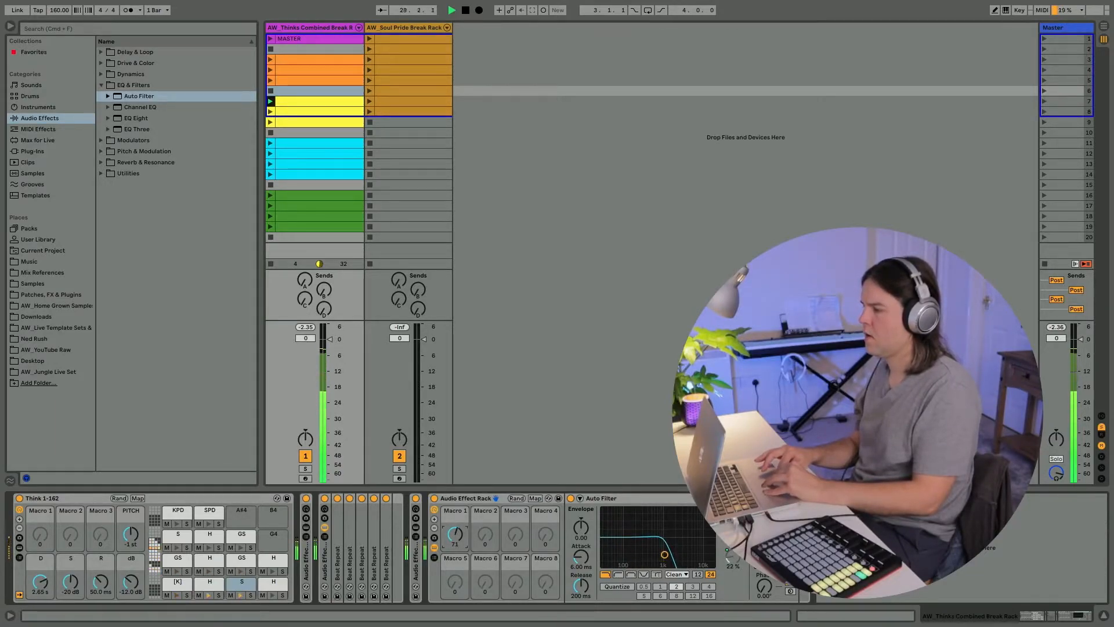
pyautogui.moveTo(453, 521); pyautogui.dragTo(454, 489)
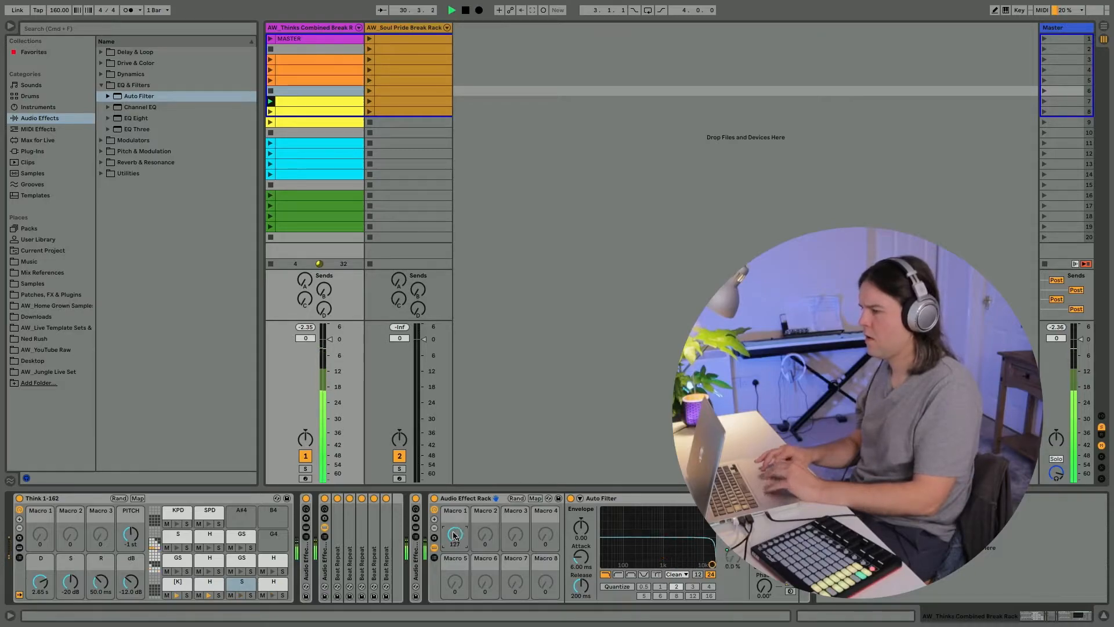
# Rename Macro 1 of the Auto Filter rack to FILTER and audition it with playback.
pyautogui.click(452, 514)
pyautogui.press('super+r')
pyautogui.write('FIL')
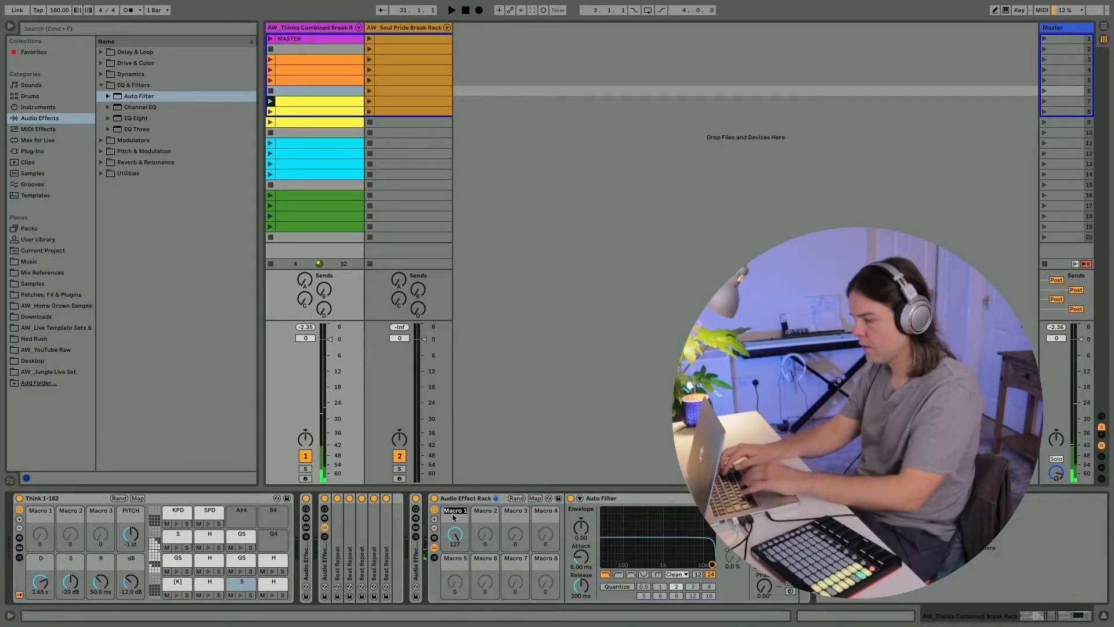
pyautogui.write('TER')
pyautogui.press('Return')
pyautogui.press('space')
pyautogui.moveTo(456, 541)
pyautogui.mouseDown()
pyautogui.moveTo(457, 608)
pyautogui.moveTo(457, 557)
pyautogui.mouseUp()
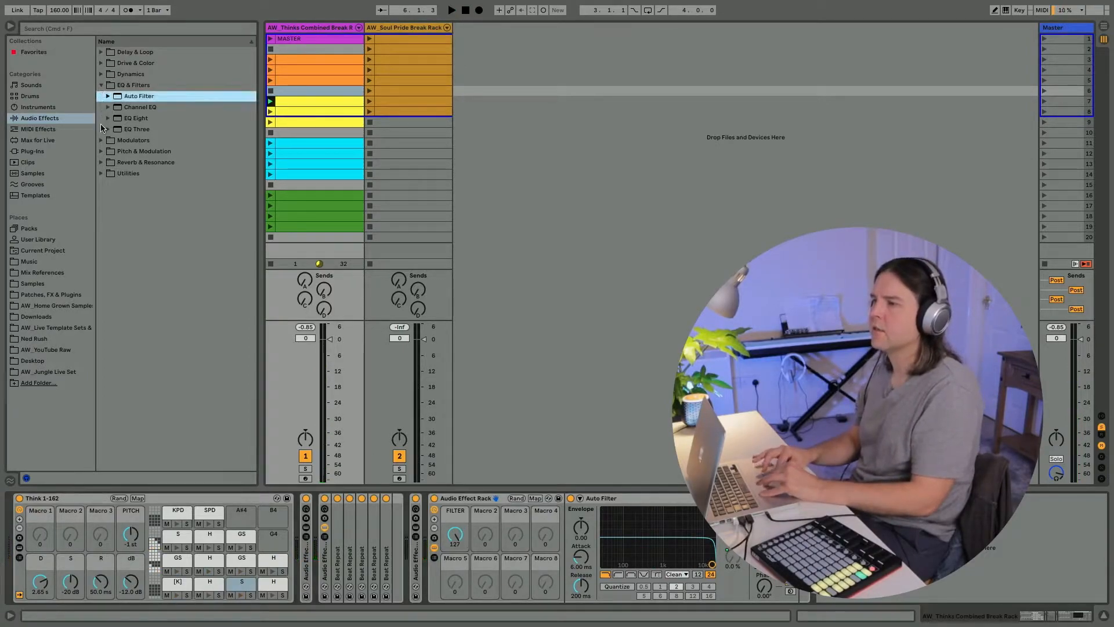
# Add an Auto Pan after the Auto Filter in the rack and switch its rate to tempo-synced note values.
pyautogui.click(101, 151)
pyautogui.click(125, 119)
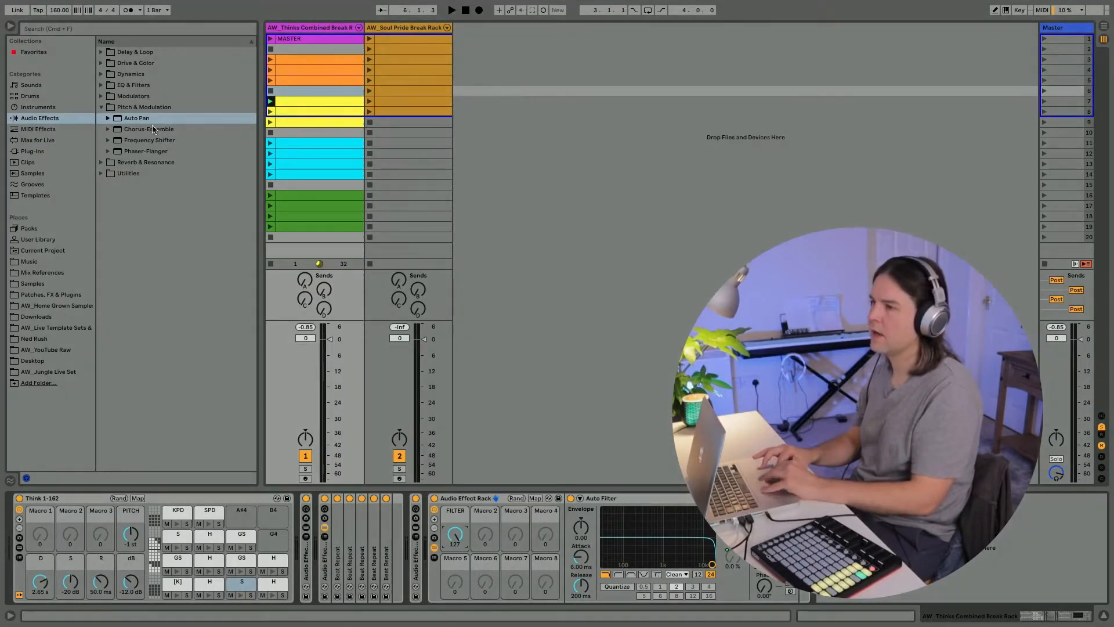
pyautogui.moveTo(119, 119)
pyautogui.mouseDown()
pyautogui.moveTo(783, 372)
pyautogui.moveTo(802, 551)
pyautogui.moveTo(812, 551)
pyautogui.mouseUp()
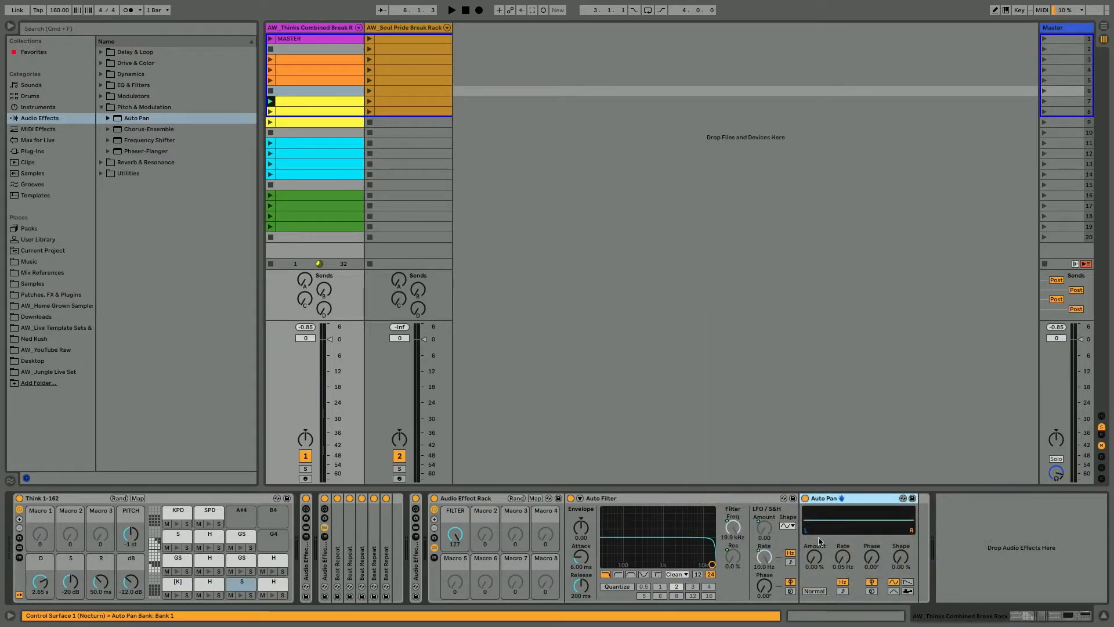
pyautogui.press('space')
pyautogui.click(843, 589)
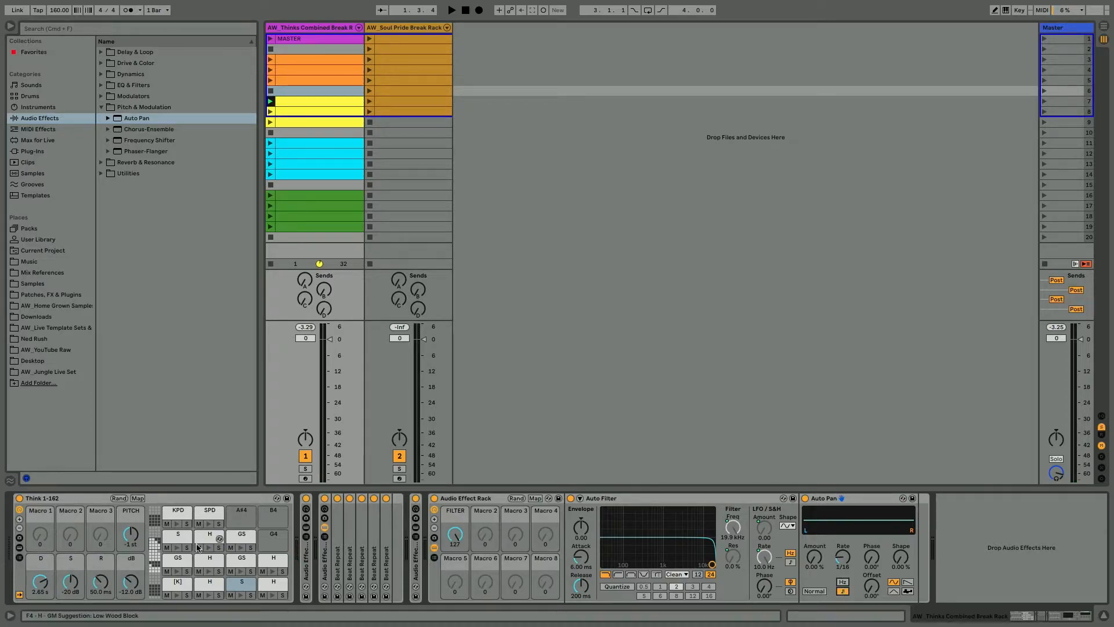
# Show the Info View and set the Auto Pan's Amount to 100%, Shape to 100% and Offset to 180°.
pyautogui.click(13, 613)
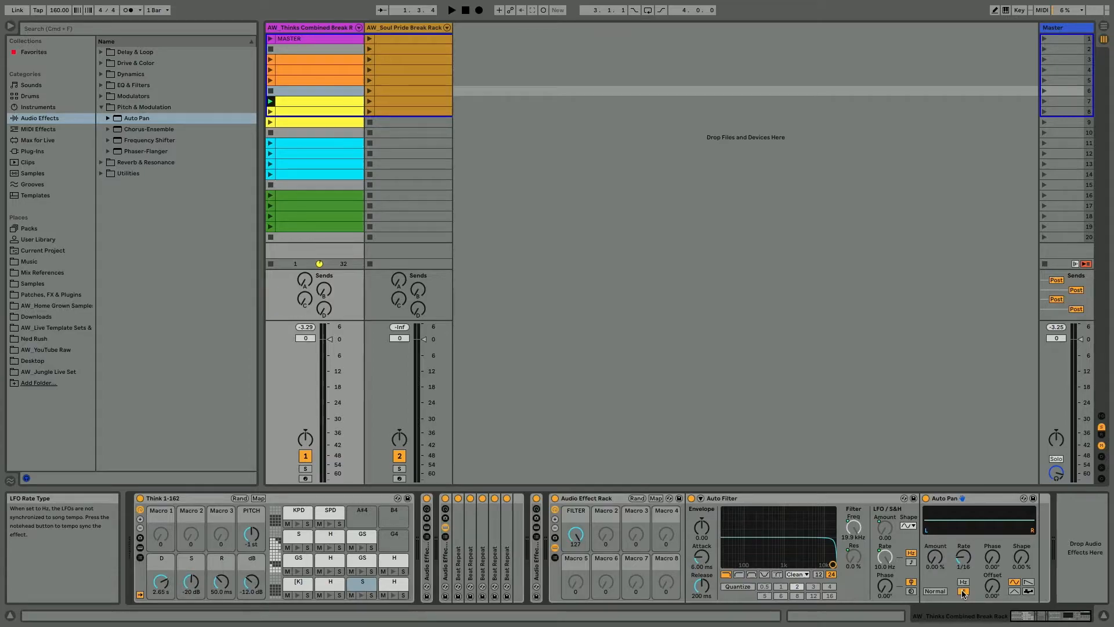
pyautogui.hscroll(1, 962, 593)
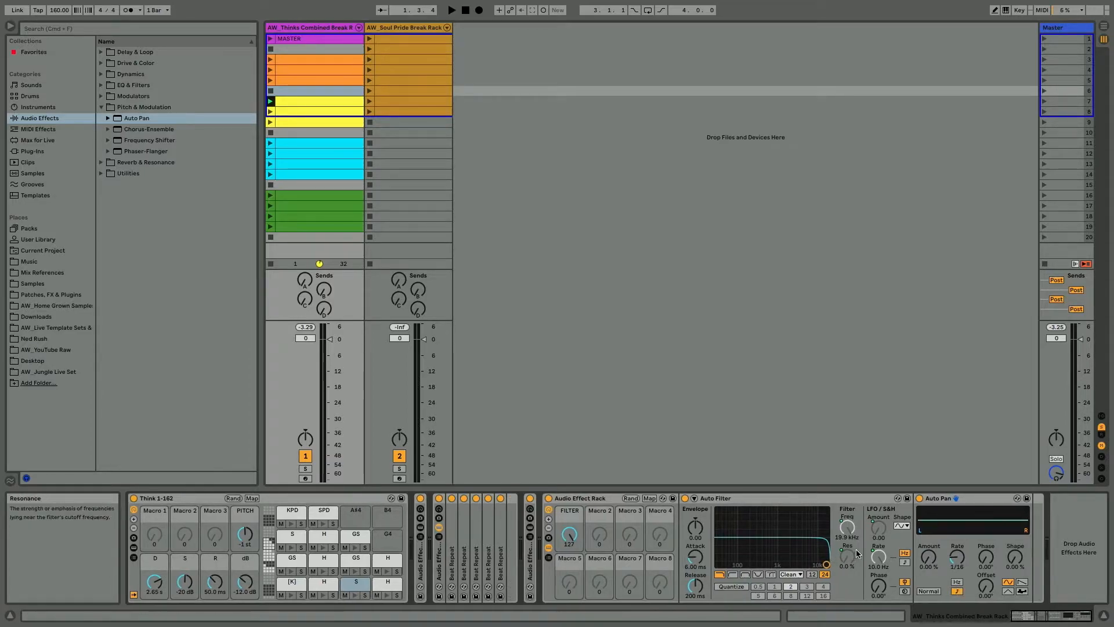
pyautogui.click(928, 558)
pyautogui.moveTo(928, 558); pyautogui.dragTo(928, 522)
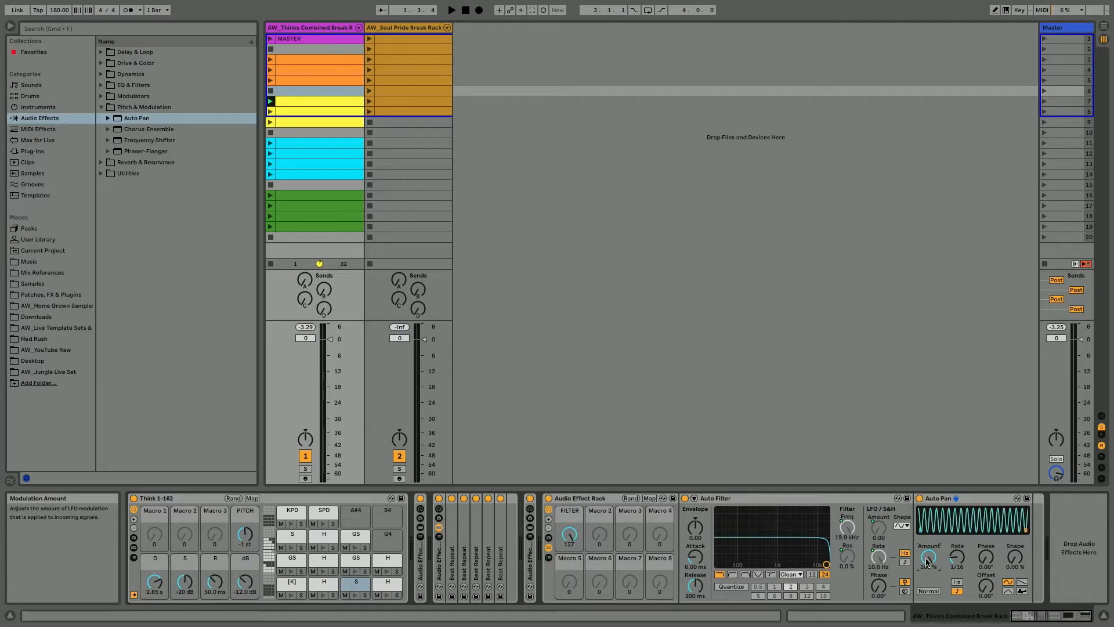
pyautogui.moveTo(1015, 562); pyautogui.dragTo(1015, 522)
pyautogui.click(986, 585)
pyautogui.write('180')
pyautogui.press('Return')
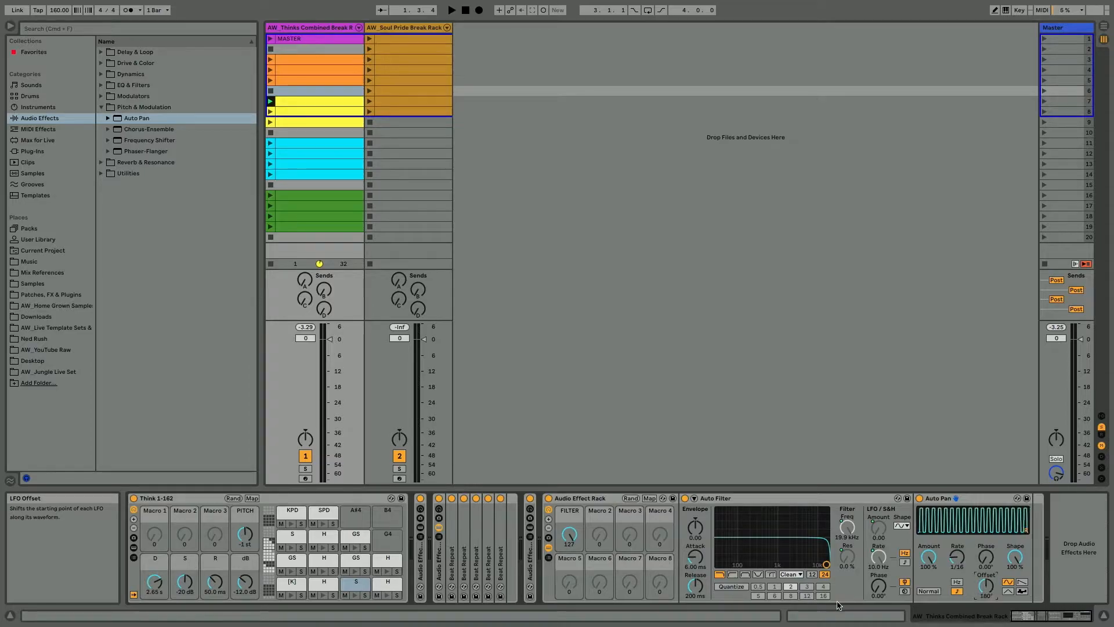
# Play the break, try the Auto Pan's rate at 1/8, and return it to 1/16.
pyautogui.press('space')
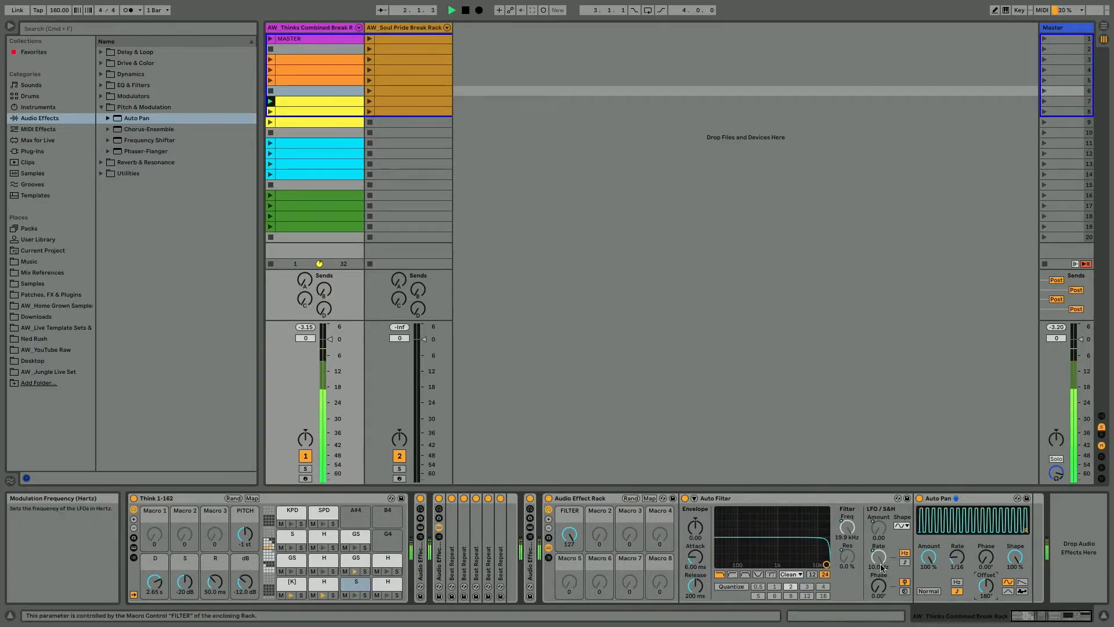
pyautogui.click(956, 557)
pyautogui.press('Up')
pyautogui.press('Up')
pyautogui.press('Up')
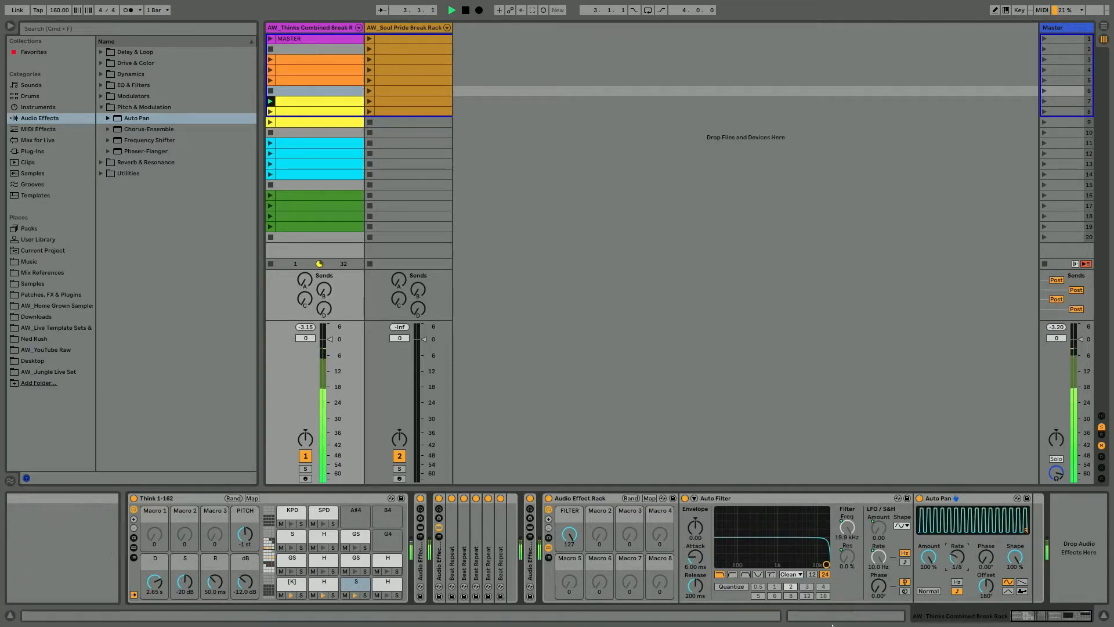
pyautogui.press('Down')
pyautogui.press('Down')
pyautogui.press('Down')
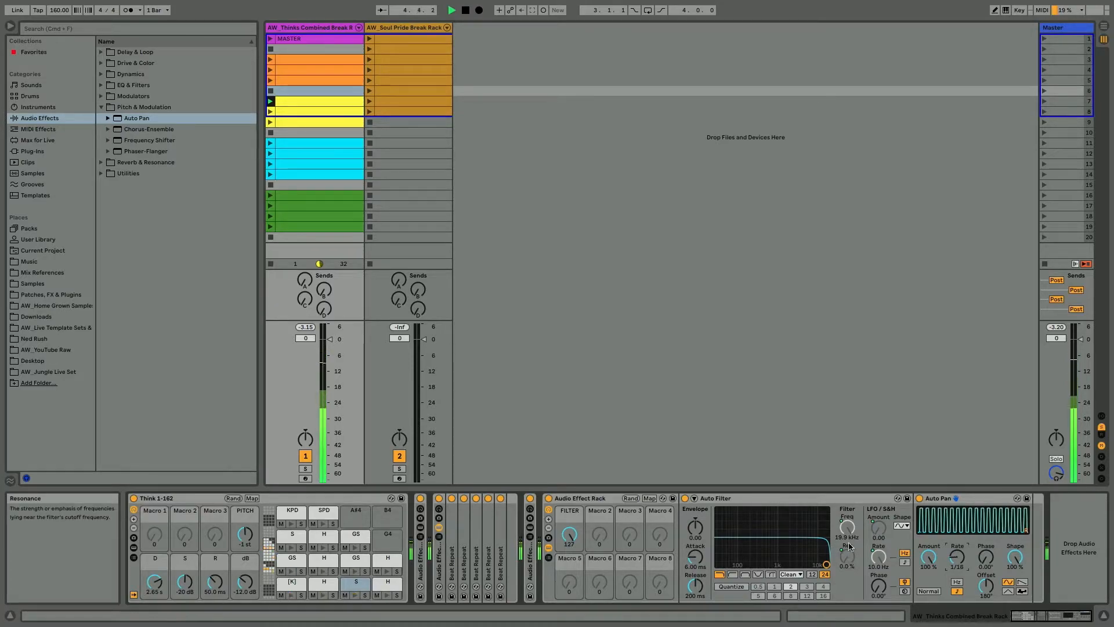
# Set the Auto Pan's Phase to 45°.
pyautogui.click(992, 559)
pyautogui.write('45')
pyautogui.press('Return')
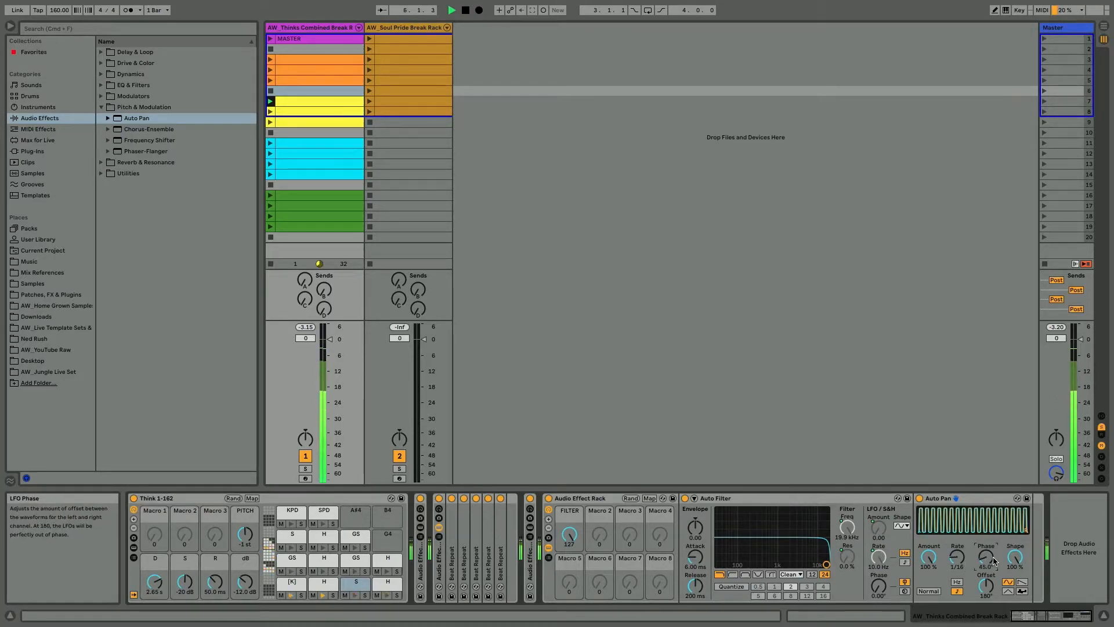
# Map the Auto Pan's Amount to the rack's Macro 2 and sweep that macro to audition the effect.
pyautogui.doubleClick(584, 497)
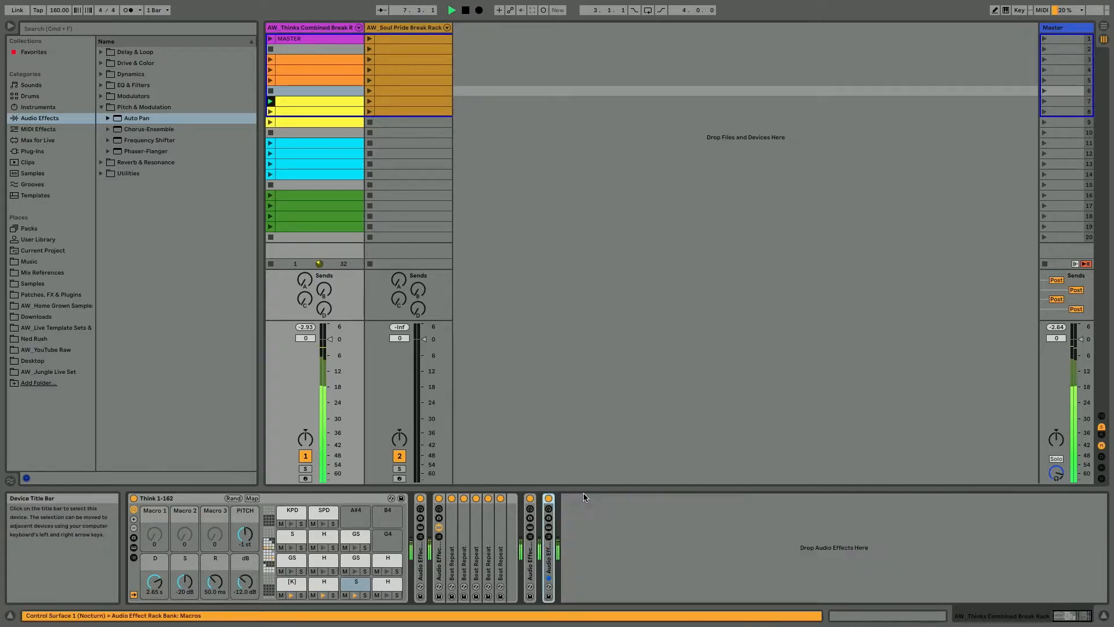
pyautogui.doubleClick(549, 556)
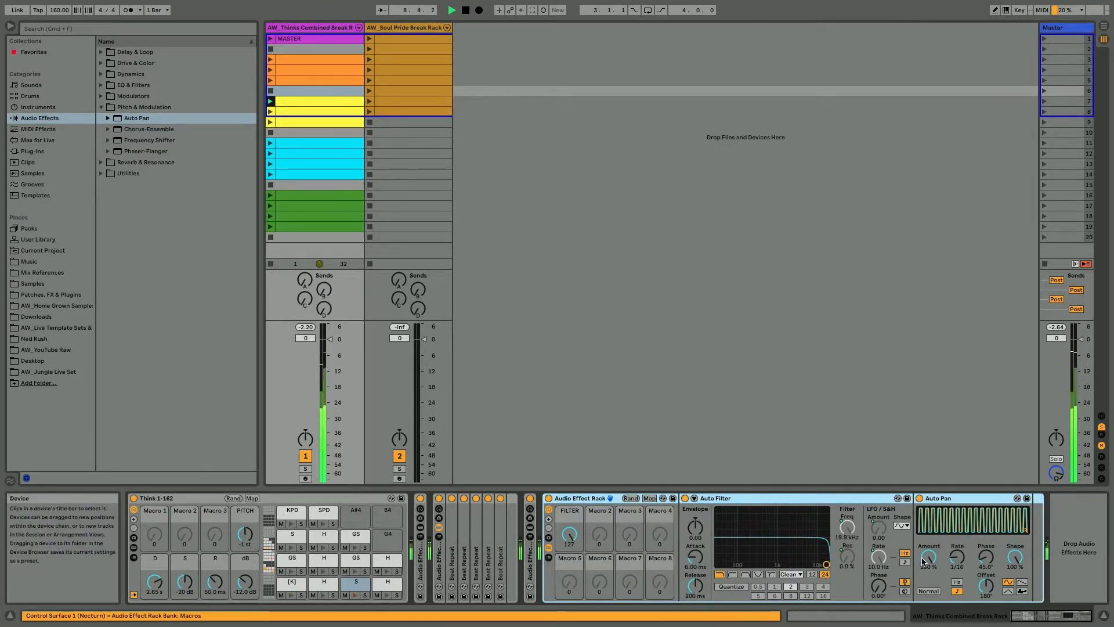
pyautogui.rightClick(928, 558)
pyautogui.click(959, 431)
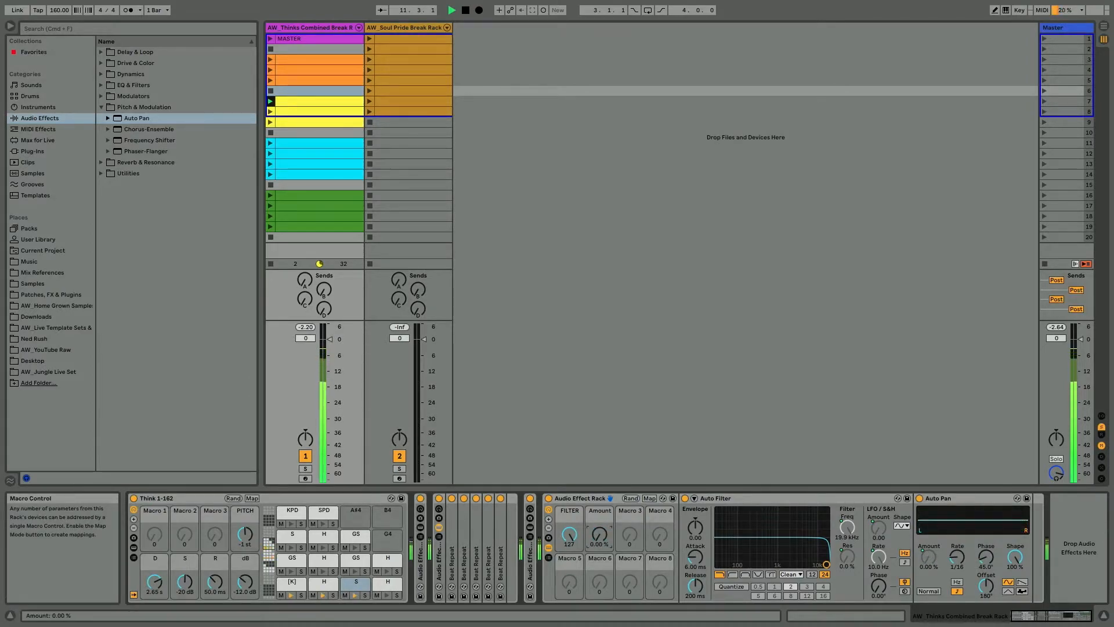
pyautogui.moveTo(600, 535); pyautogui.dragTo(599, 464)
pyautogui.moveTo(599, 535); pyautogui.dragTo(599, 551)
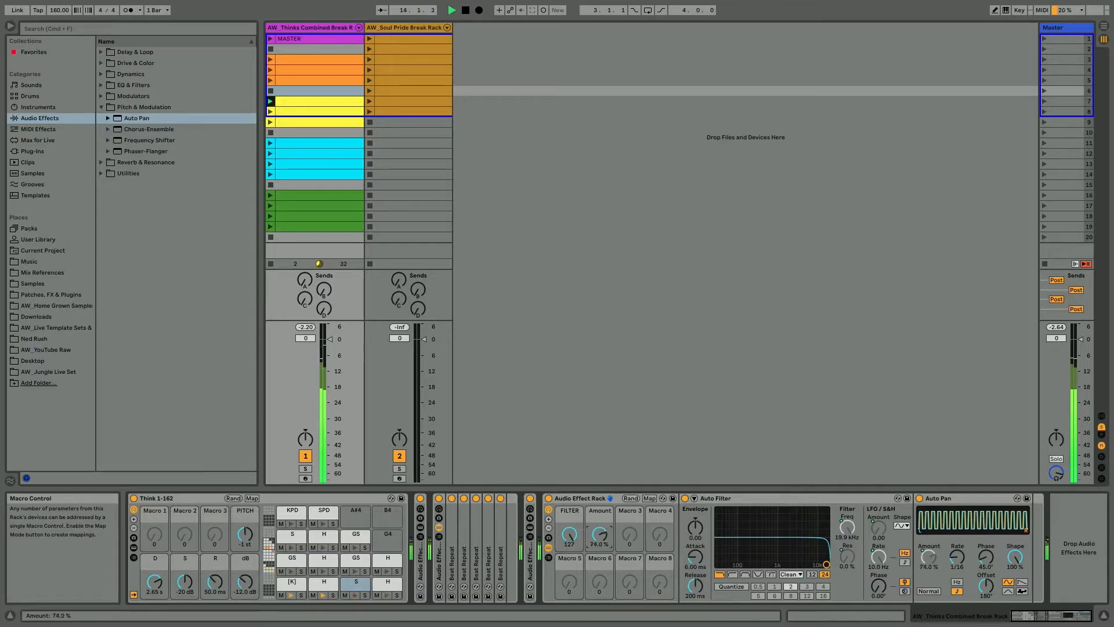
# Limit the Auto Pan Amount mapping to a maximum of 70% and turn its macro fully up.
pyautogui.click(649, 498)
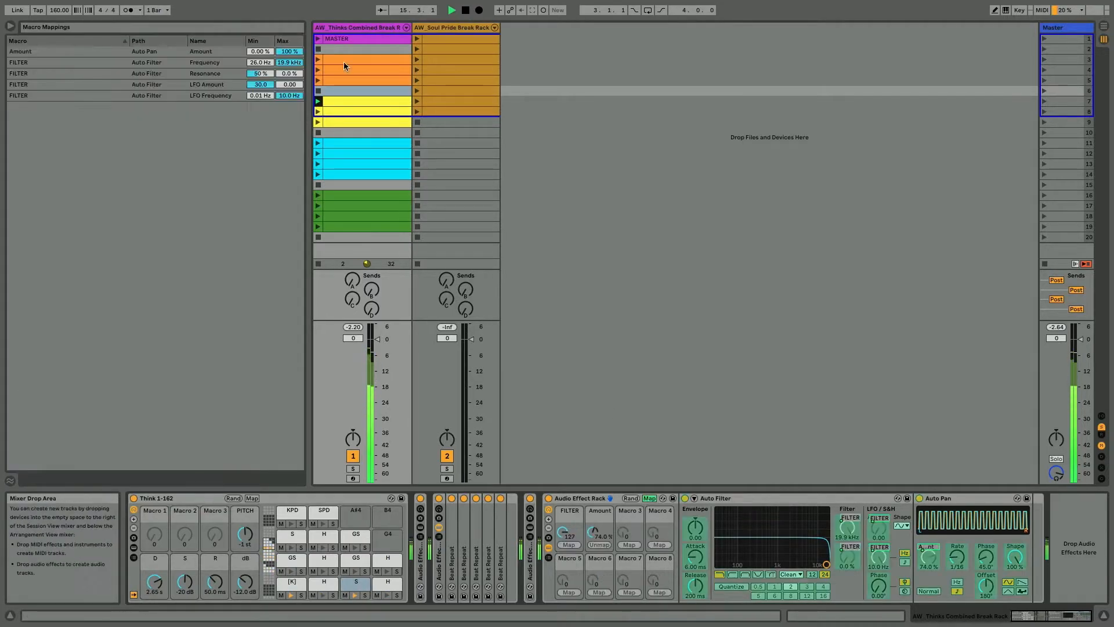
pyautogui.click(287, 52)
pyautogui.write('87')
pyautogui.press('Return')
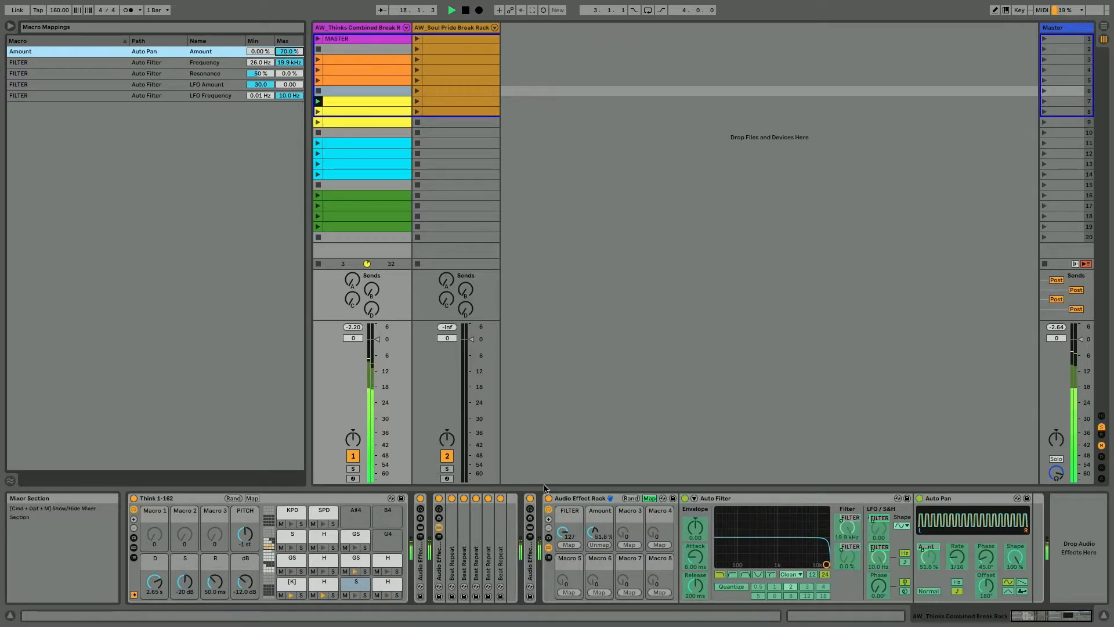
pyautogui.click(649, 497)
pyautogui.moveTo(600, 531)
pyautogui.mouseDown()
pyautogui.moveTo(570, 540)
pyautogui.moveTo(600, 543)
pyautogui.moveTo(600, 531)
pyautogui.mouseUp()
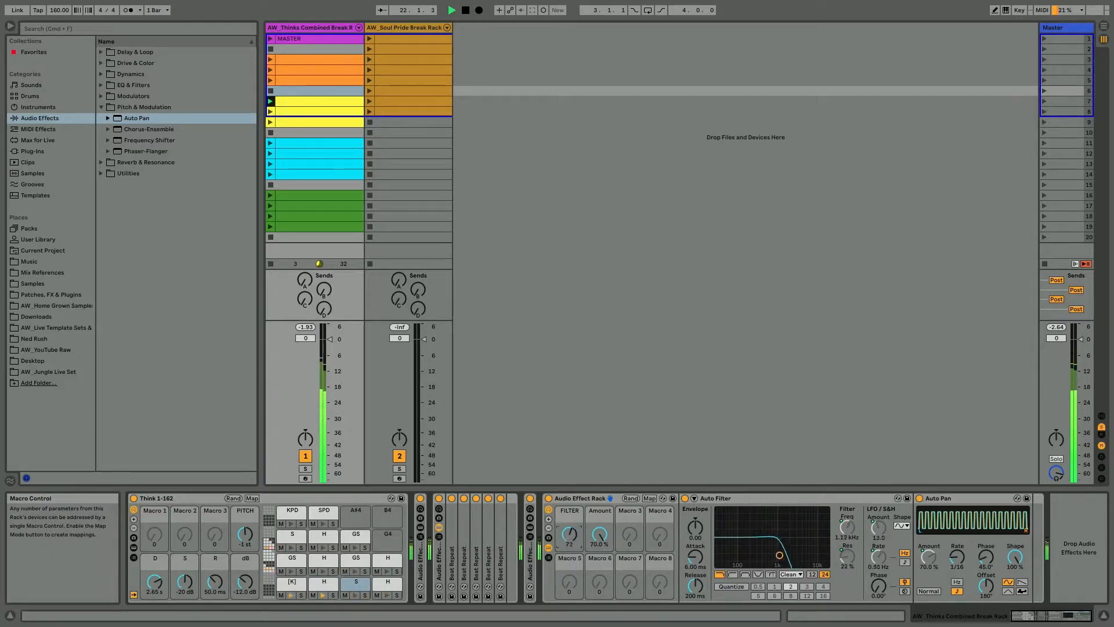
# Set the FILTER macro's Resonance range to 61% minimum and 25% maximum, and sweep FILTER to audition it.
pyautogui.click(649, 498)
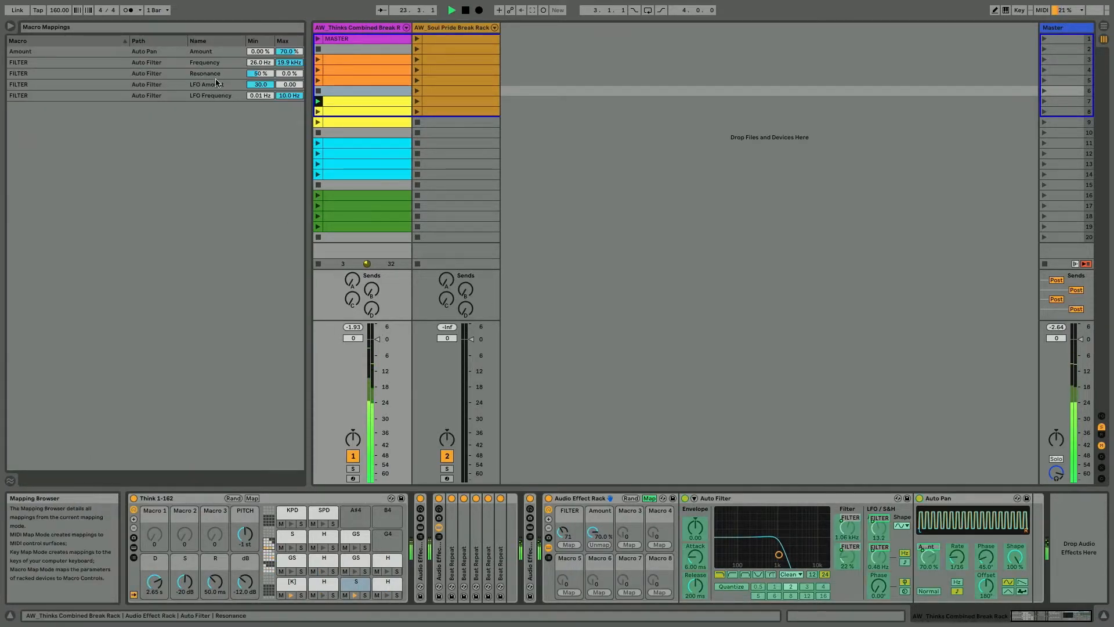
pyautogui.moveTo(258, 74); pyautogui.dragTo(258, 68)
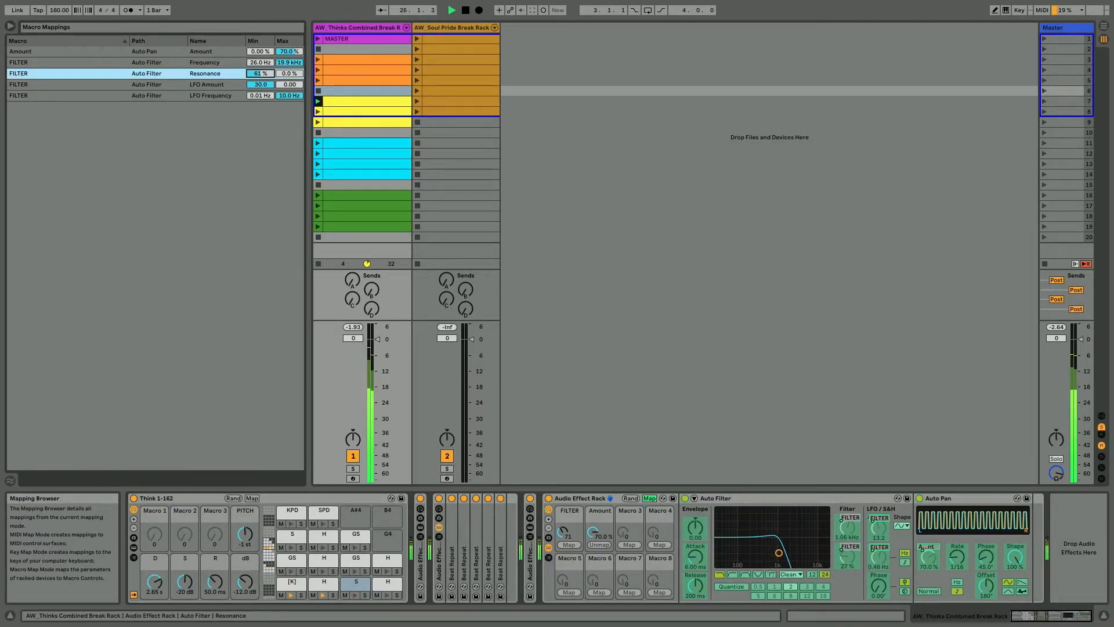
pyautogui.click(288, 75)
pyautogui.click(649, 498)
pyautogui.click(649, 499)
pyautogui.click(649, 498)
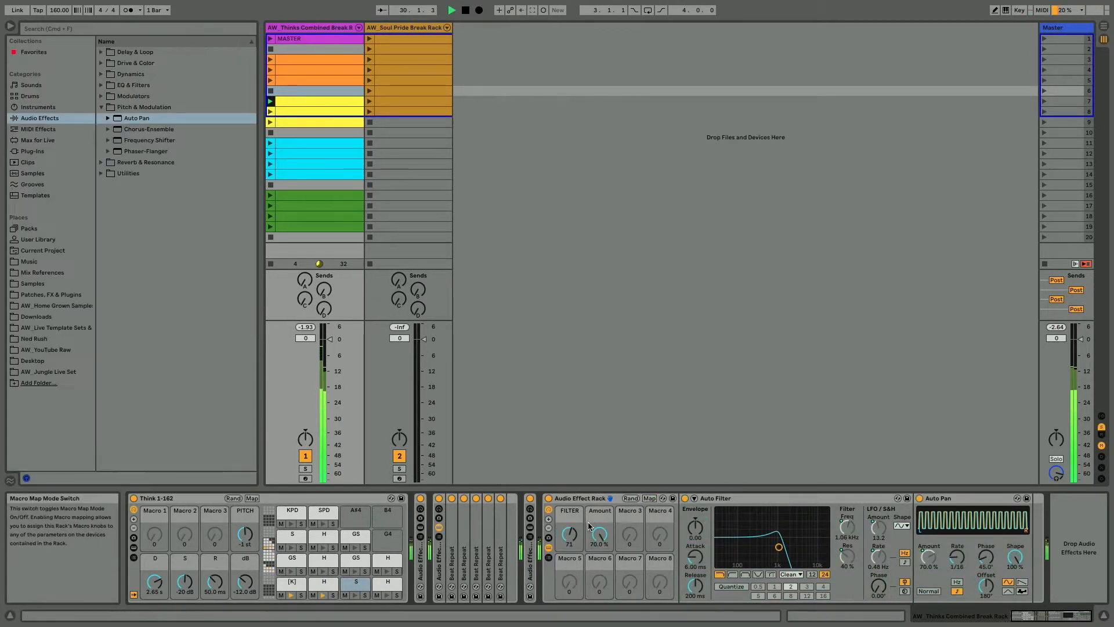
pyautogui.moveTo(571, 539)
pyautogui.mouseDown()
pyautogui.moveTo(571, 499)
pyautogui.moveTo(569, 574)
pyautogui.moveTo(569, 547)
pyautogui.mouseUp()
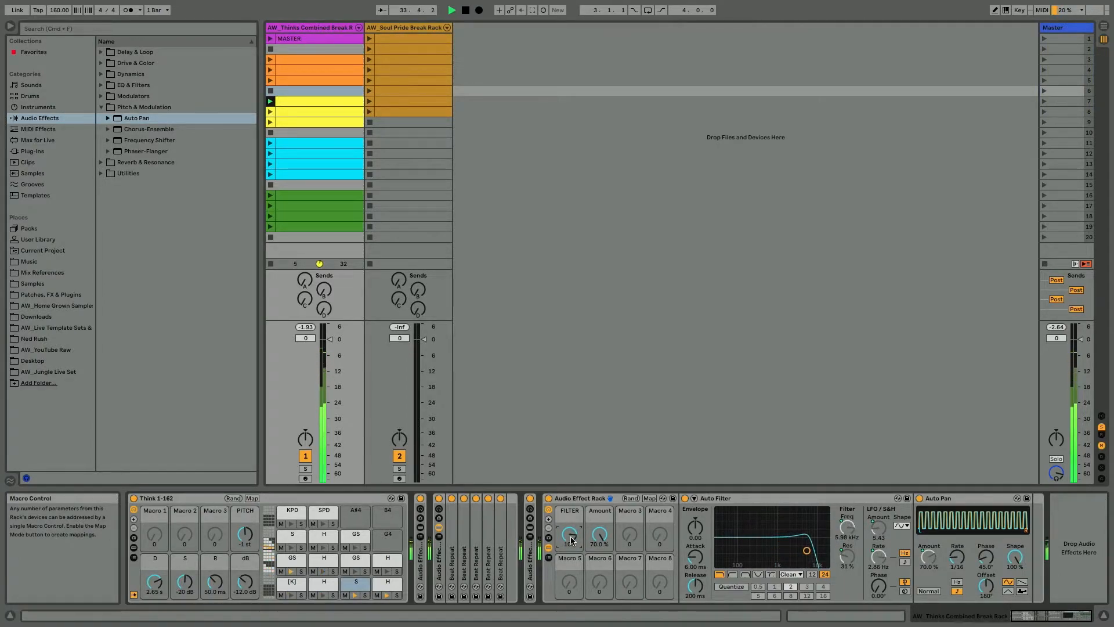
# Set the minimum of the FILTER macro's Resonance mapping to 70%.
pyautogui.click(649, 498)
pyautogui.moveTo(256, 74); pyautogui.dragTo(256, 60)
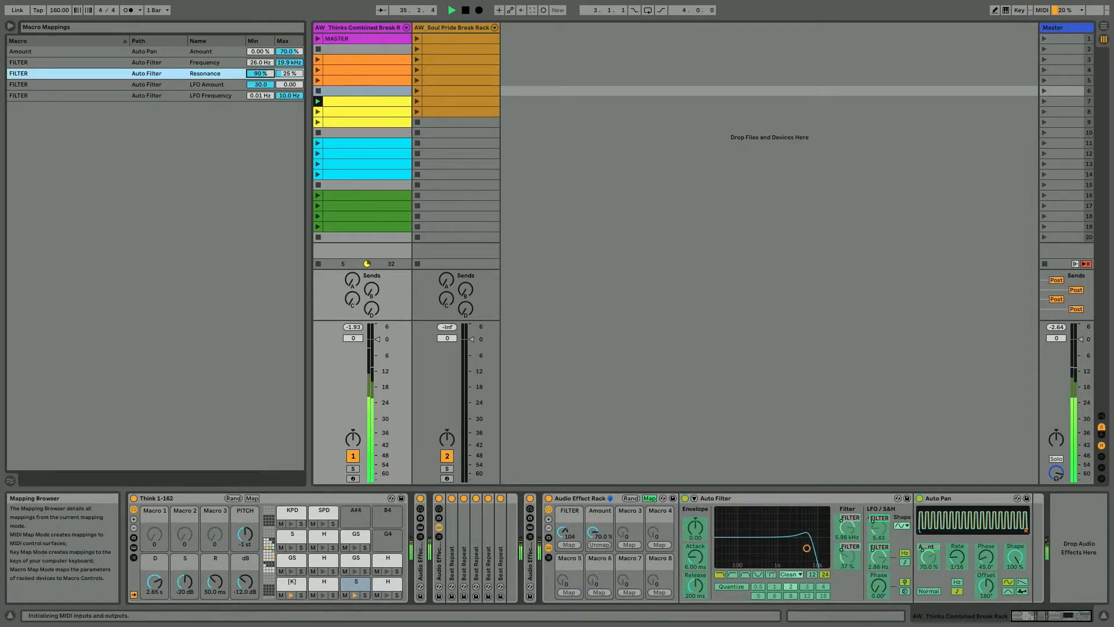
pyautogui.write('70')
pyautogui.press('Return')
pyautogui.click(648, 499)
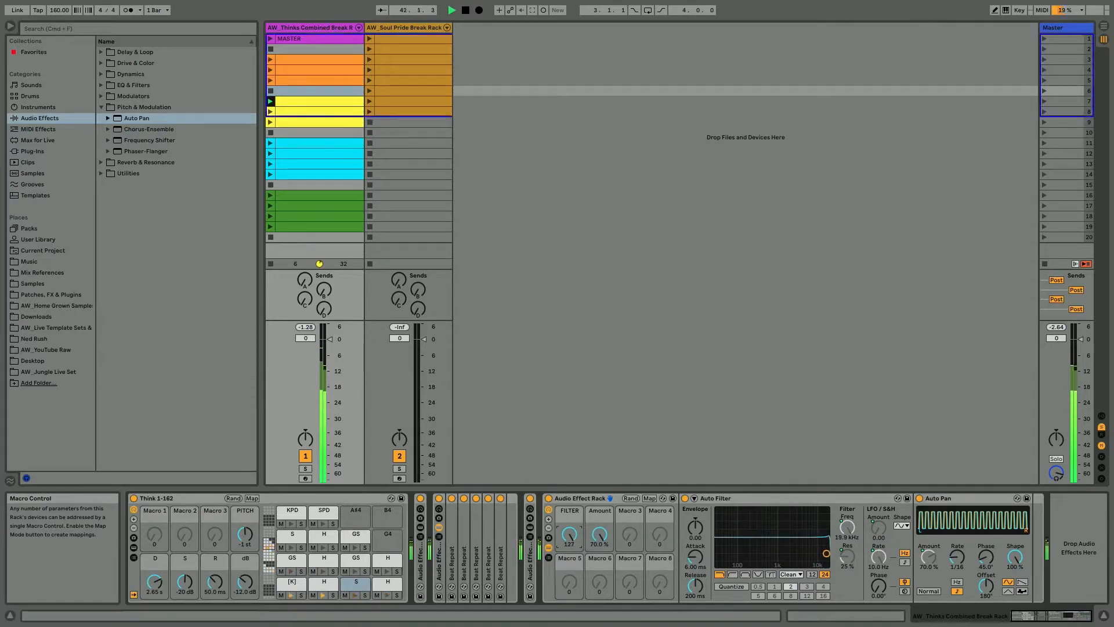
# Invert the FILTER macro's Resonance range to 25% minimum and 70% maximum.
pyautogui.click(649, 498)
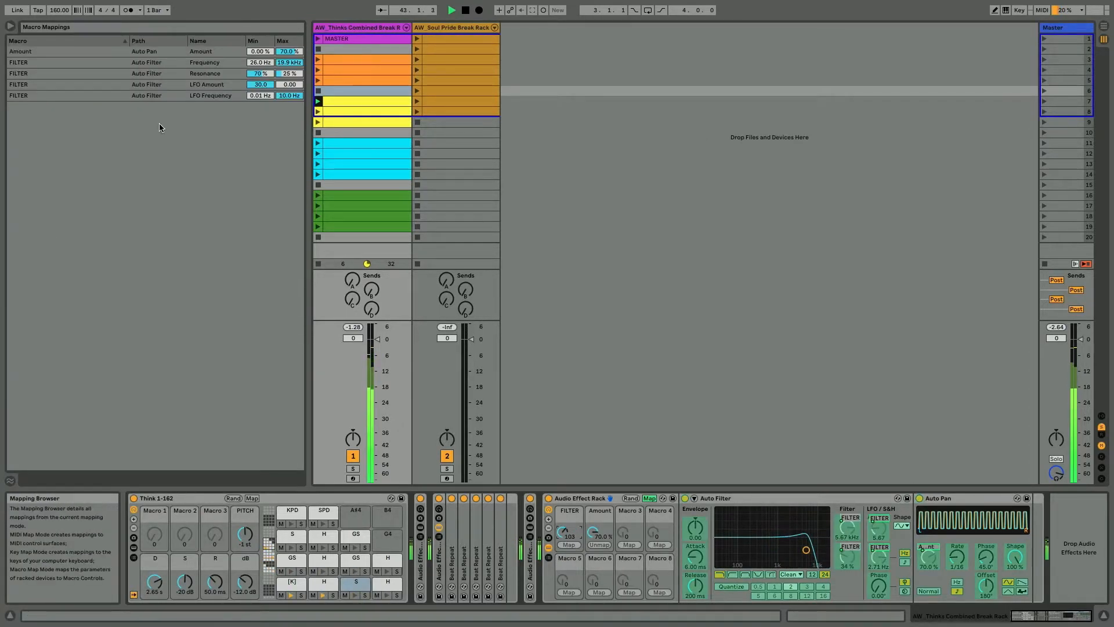
pyautogui.click(206, 74)
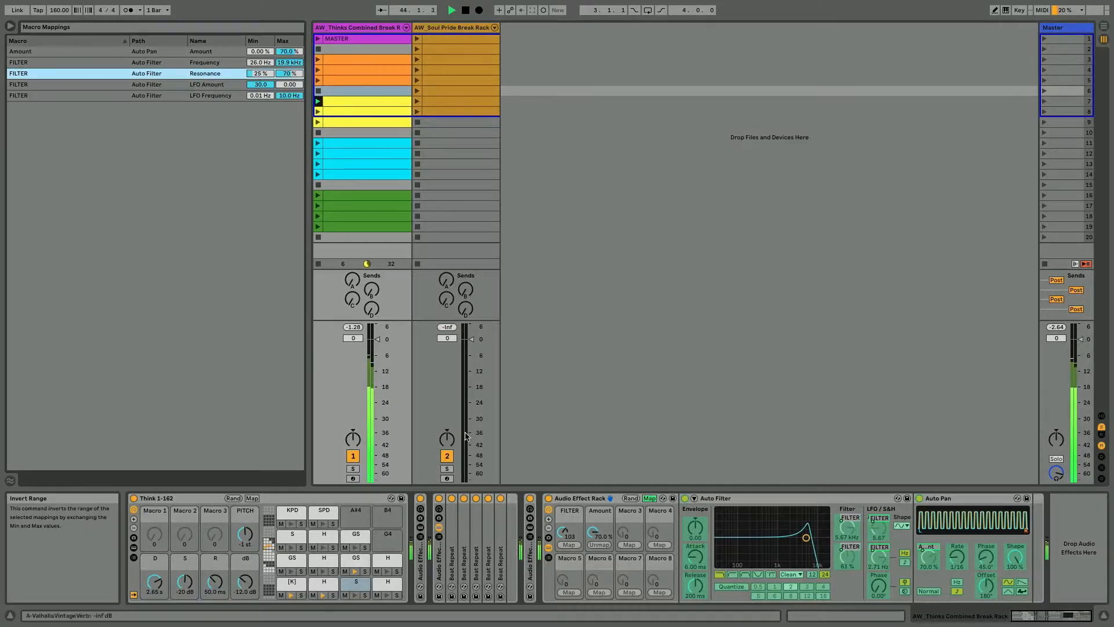
pyautogui.click(649, 499)
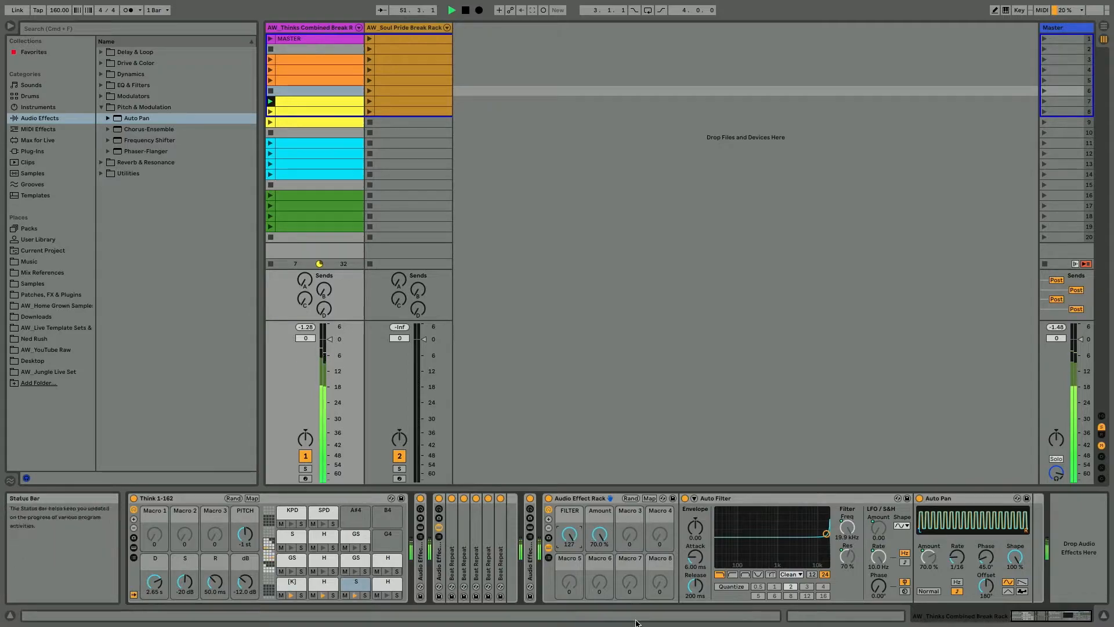
# Map the Auto Filter's Device On switch to the FILTER macro.
pyautogui.click(649, 497)
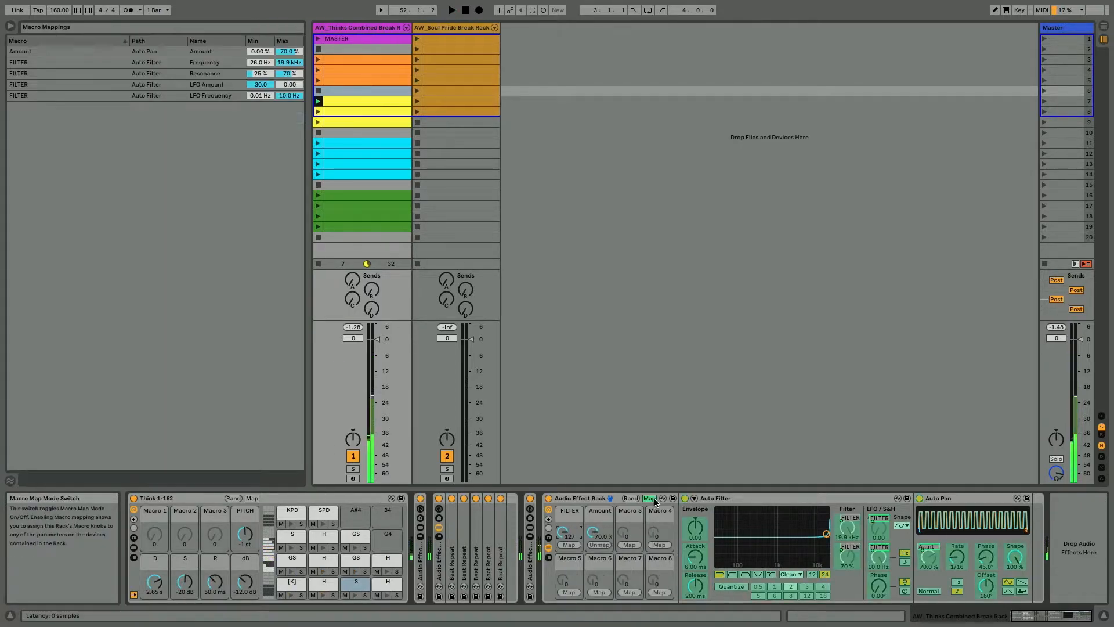
pyautogui.rightClick(686, 500)
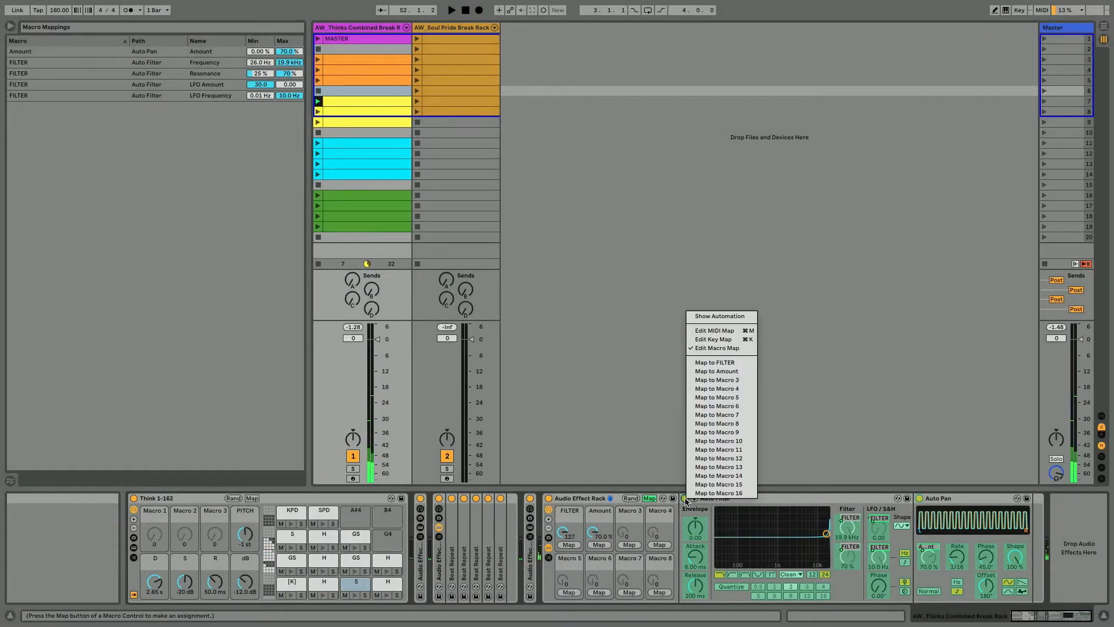
pyautogui.click(714, 362)
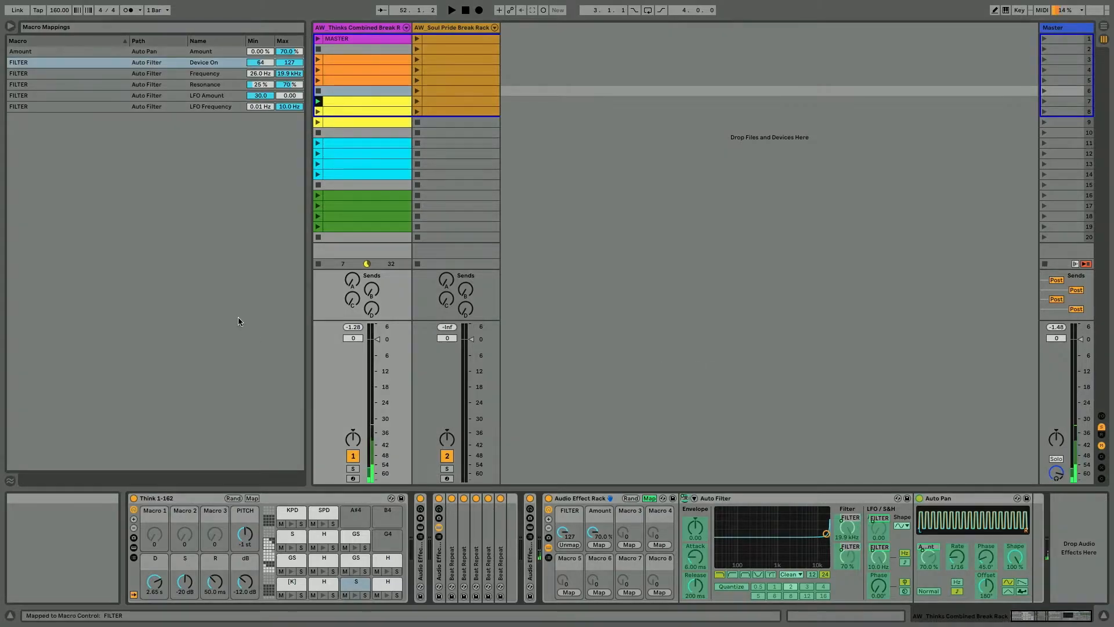
# Set the FILTER macro's Device On range to 1 minimum and 0 maximum, and play the break to audition it.
pyautogui.click(256, 64)
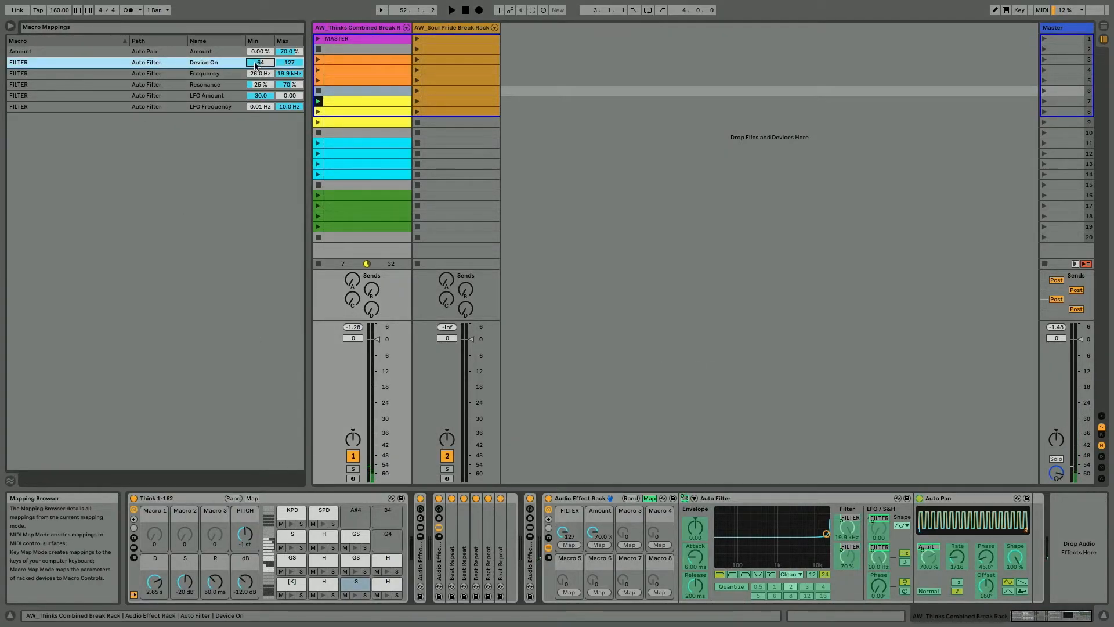
pyautogui.click(286, 62)
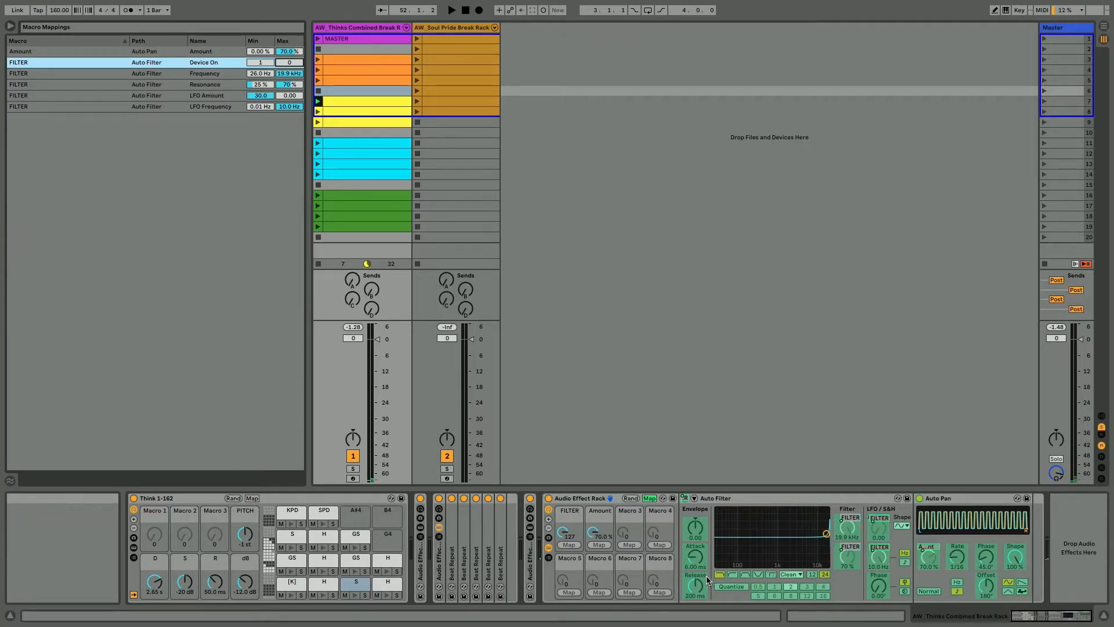
pyautogui.click(649, 498)
pyautogui.press('space')
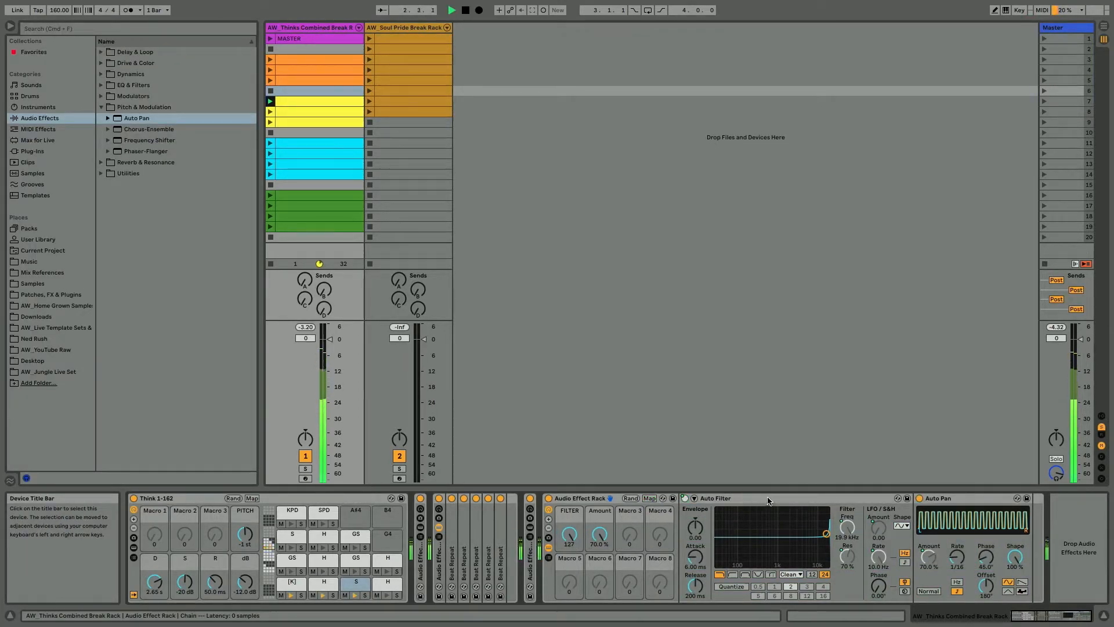
pyautogui.press('space')
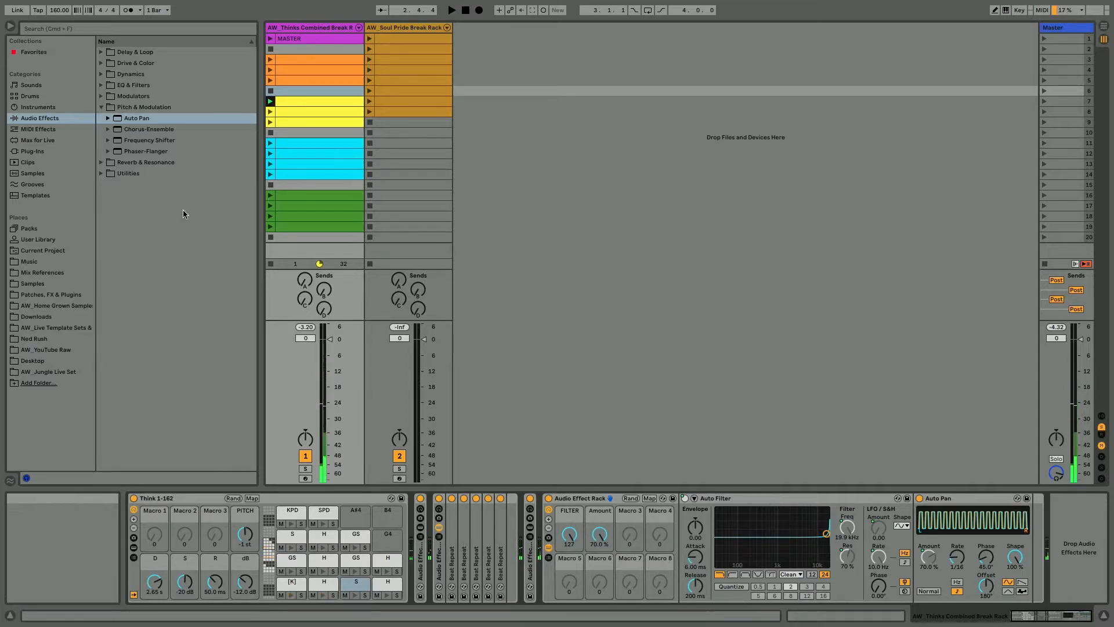
# Invert the FILTER macro's Device On range to 0 minimum and 1 maximum, and sweep FILTER down to 50 during playback.
pyautogui.click(649, 498)
pyautogui.click(180, 64)
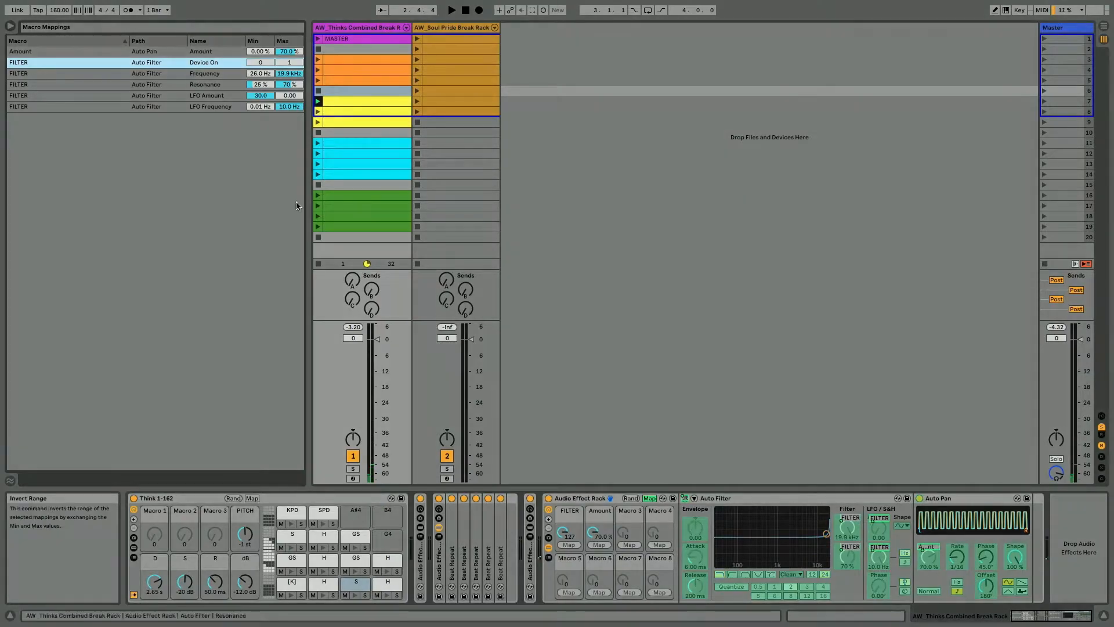
pyautogui.press('space')
pyautogui.click(646, 500)
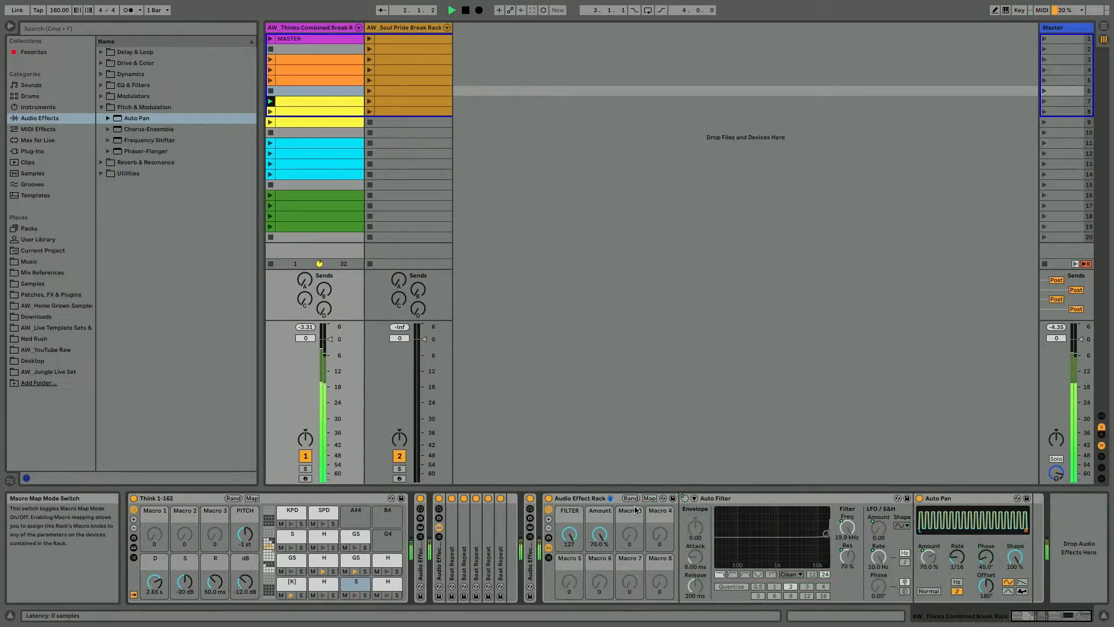
pyautogui.moveTo(569, 534); pyautogui.dragTo(569, 569)
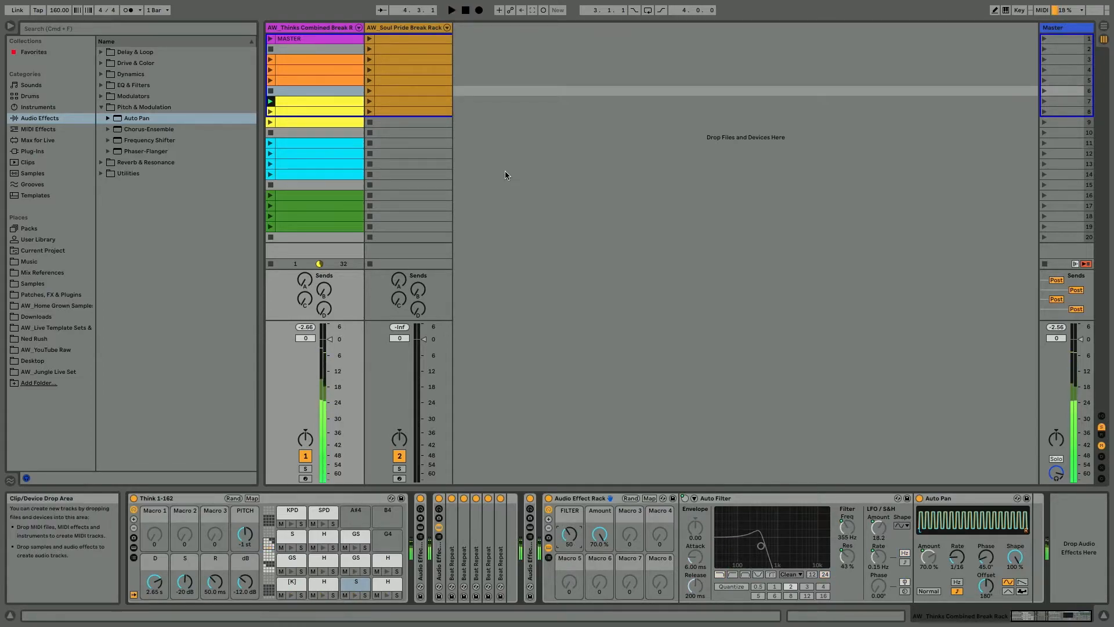
# Set the minimum of the FILTER macro's Device On mapping to 126 and turn FILTER up to 127 during playback.
pyautogui.click(649, 497)
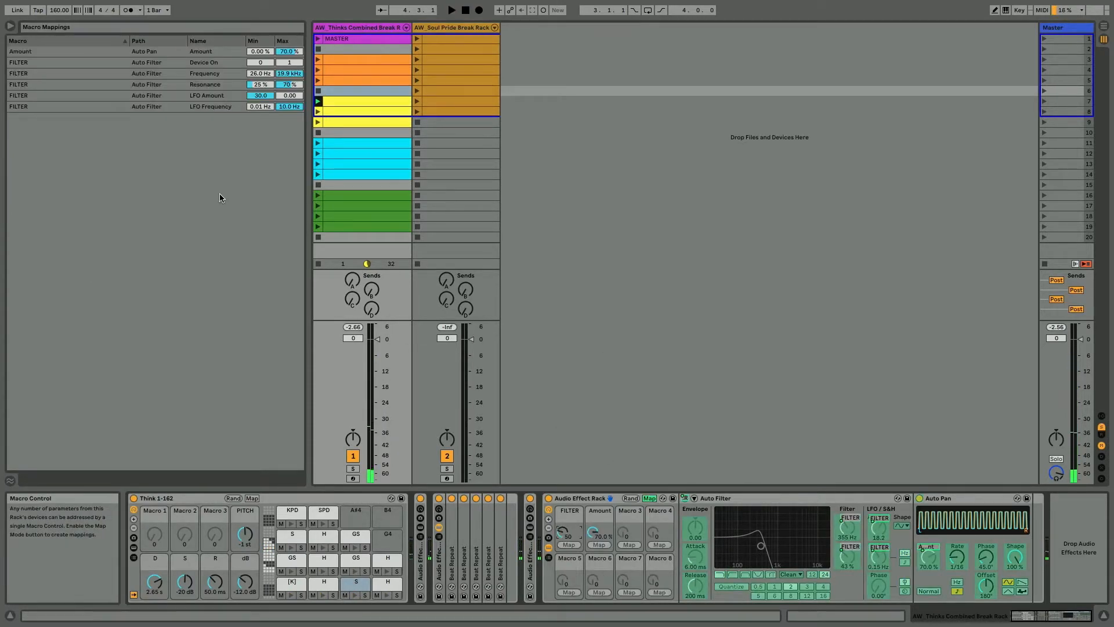
pyautogui.click(259, 63)
pyautogui.moveTo(259, 63); pyautogui.dragTo(259, 6)
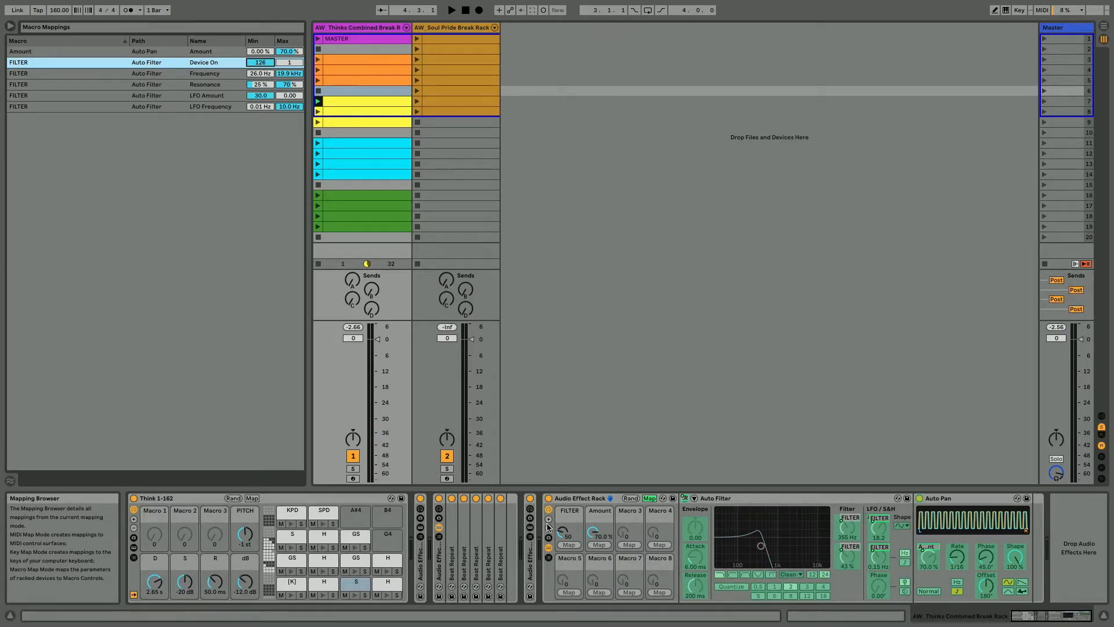
pyautogui.click(649, 498)
pyautogui.press('space')
pyautogui.moveTo(569, 534); pyautogui.dragTo(569, 498)
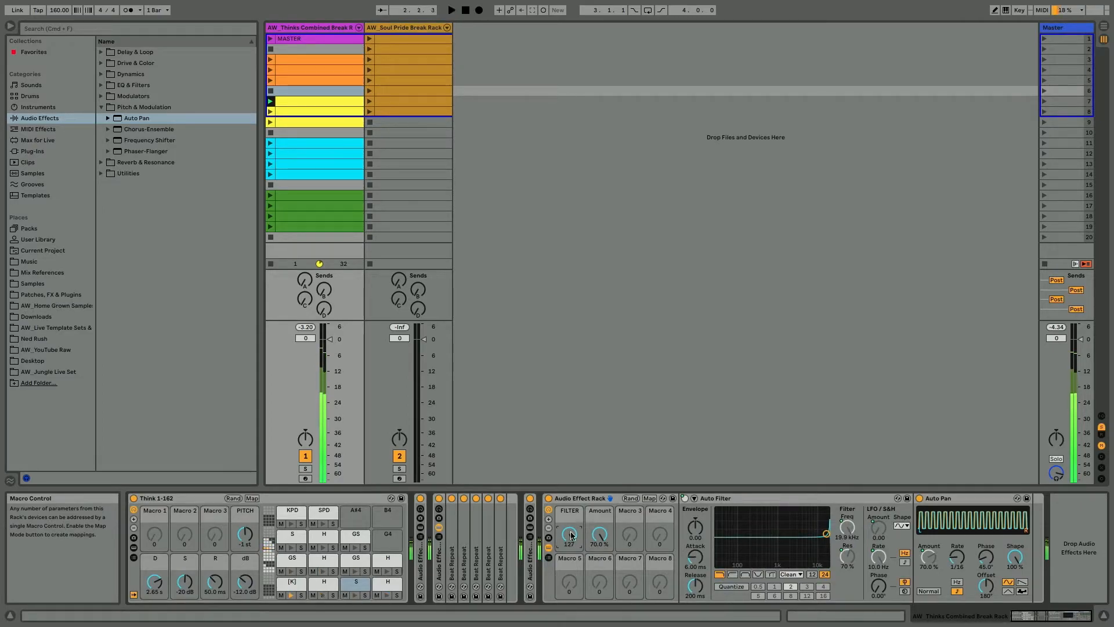
# Invert the FILTER macro's Device On range to 1 minimum and 126 maximum, and sweep FILTER down during playback.
pyautogui.click(649, 498)
pyautogui.rightClick(216, 63)
pyautogui.click(230, 72)
pyautogui.click(649, 498)
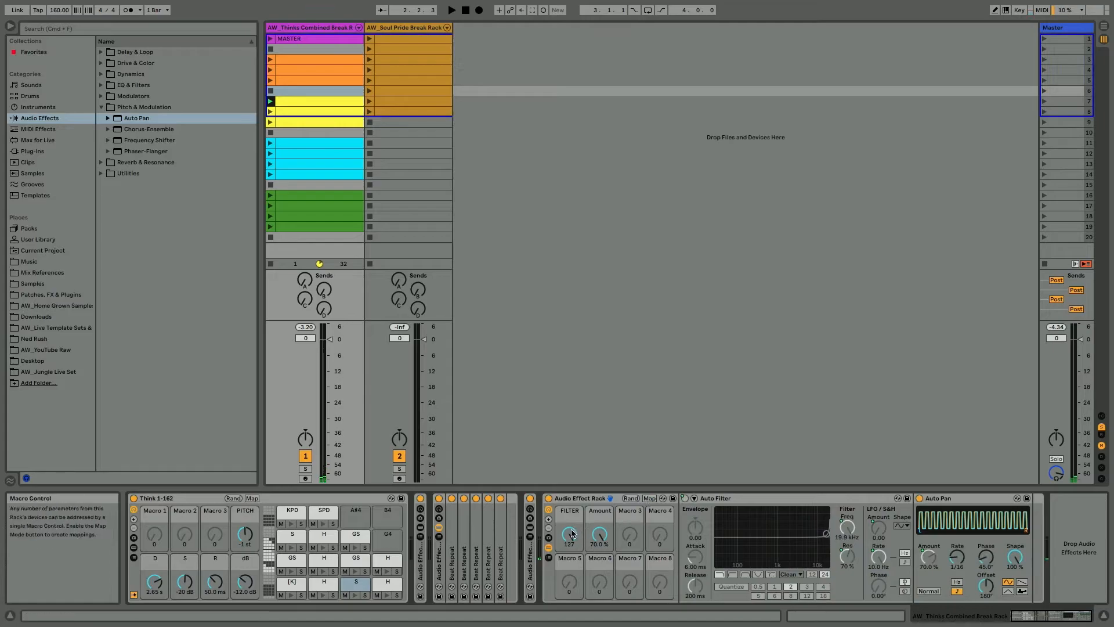
pyautogui.press('space')
pyautogui.moveTo(568, 539); pyautogui.dragTo(568, 564)
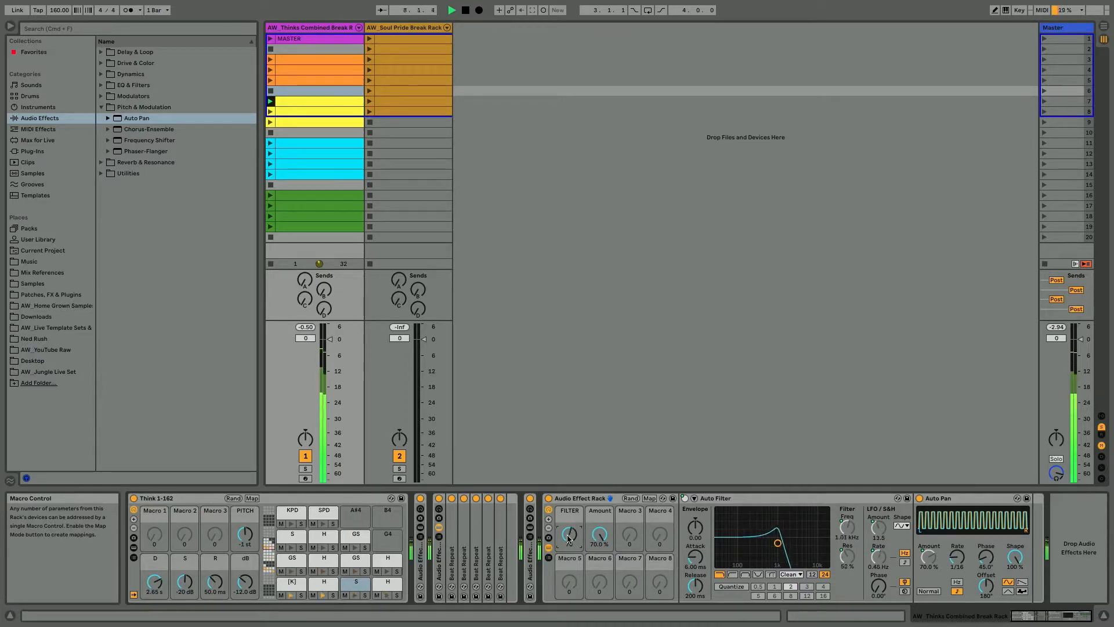
# Switch the Auto Filter type to bandpass and sweep the FILTER macro down to 0 to audition it.
pyautogui.click(745, 574)
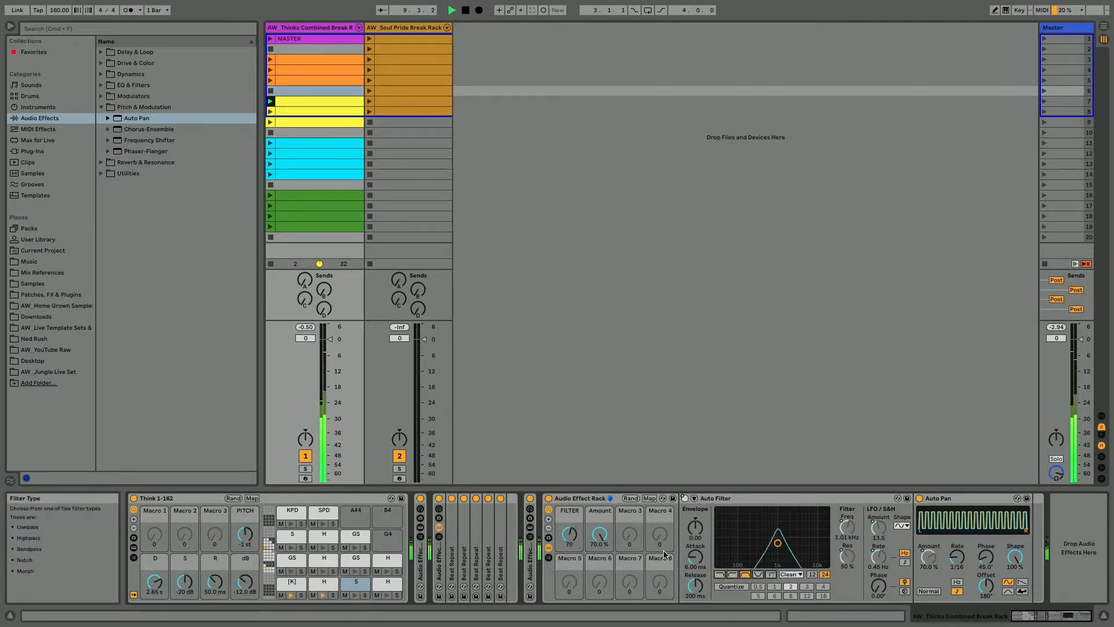
pyautogui.moveTo(569, 534); pyautogui.dragTo(565, 581)
pyautogui.moveTo(569, 535)
pyautogui.mouseDown()
pyautogui.moveTo(569, 512)
pyautogui.moveTo(569, 535)
pyautogui.mouseUp()
# Set the maximum of the FILTER macro's Device On mapping to 125 and play the break to audition it.
pyautogui.click(649, 497)
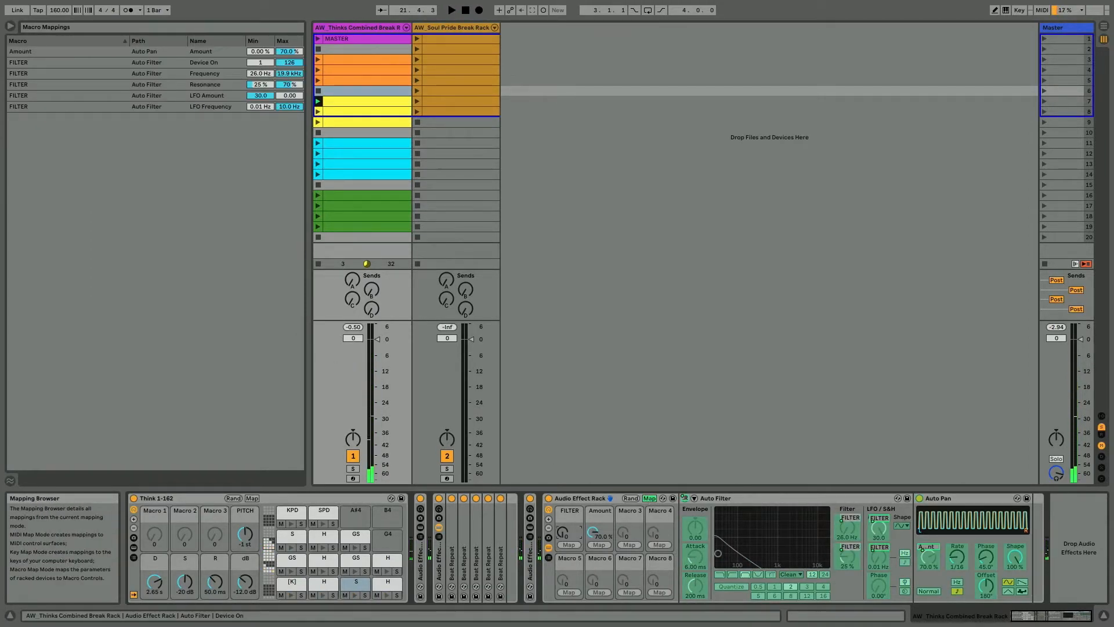
pyautogui.moveTo(280, 64); pyautogui.dragTo(280, 65)
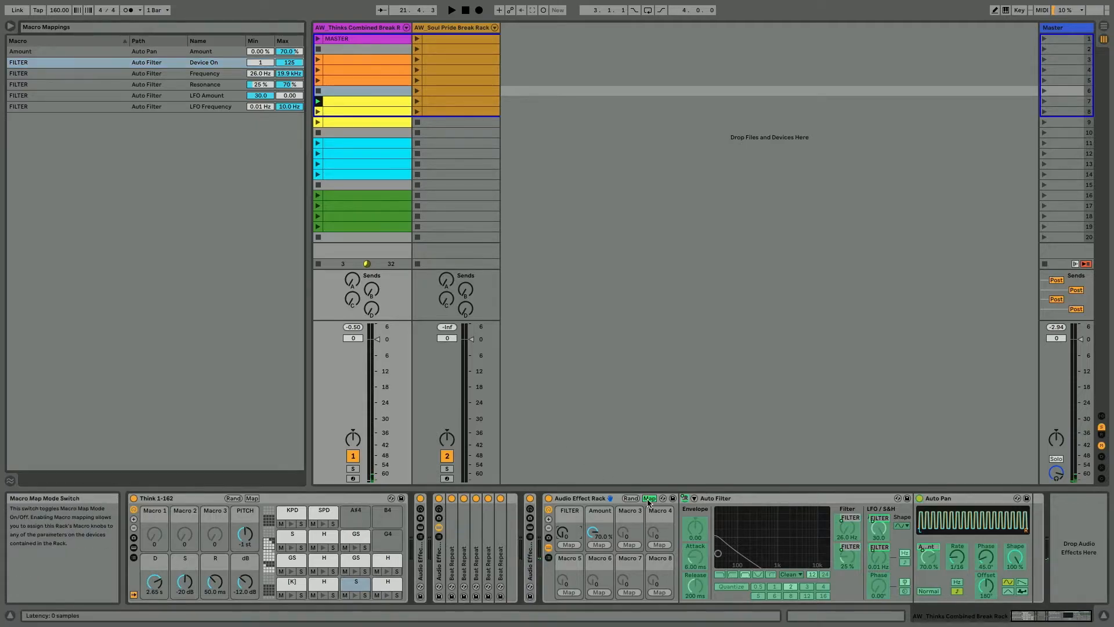
pyautogui.click(650, 499)
pyautogui.press('space')
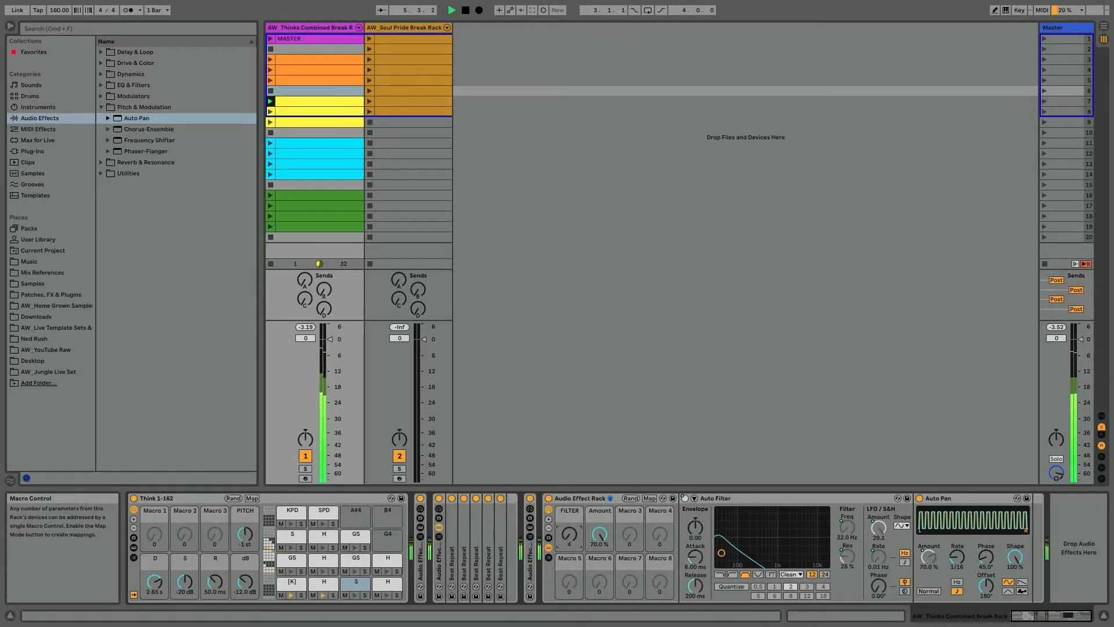
# Set the maximum of the FILTER macro's Device On mapping to 0 and sweep FILTER up to 127.
pyautogui.click(648, 498)
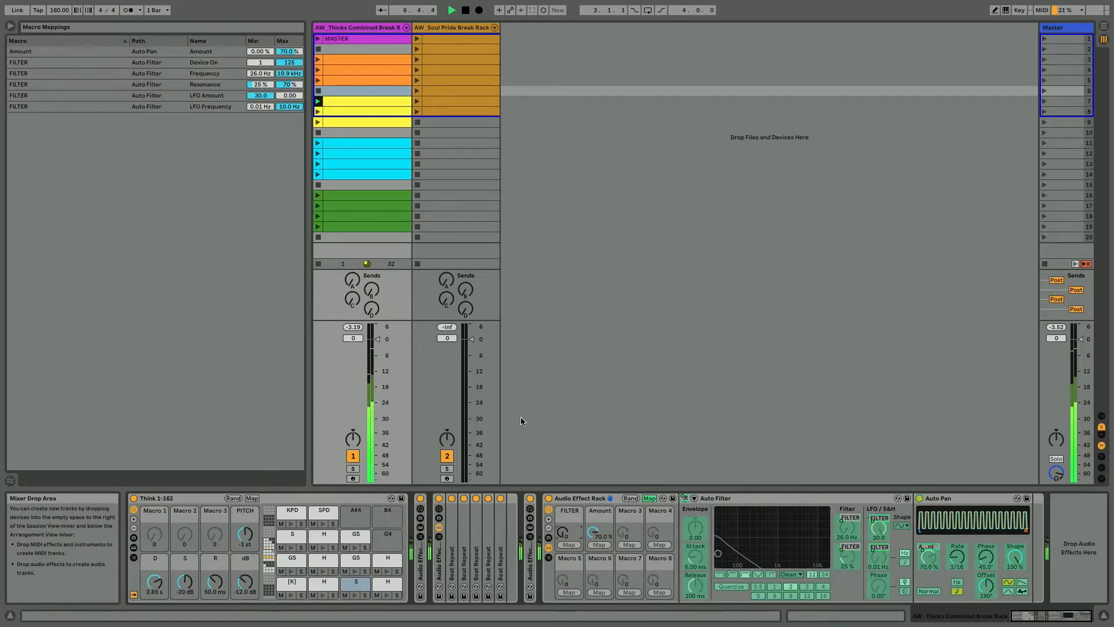
pyautogui.click(289, 62)
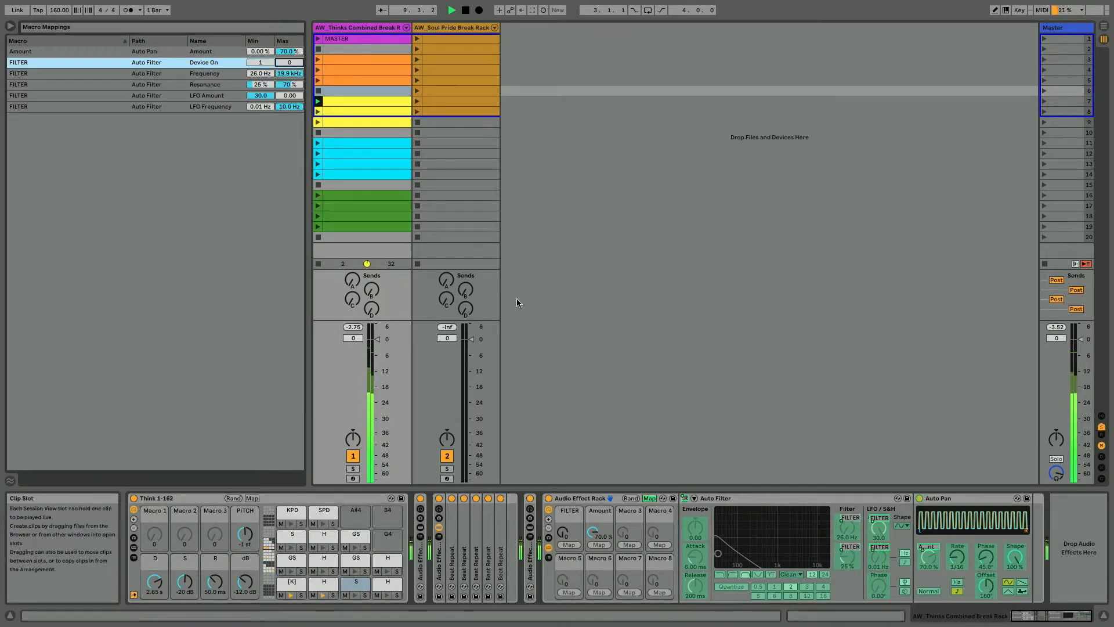
pyautogui.click(649, 498)
pyautogui.moveTo(569, 535); pyautogui.dragTo(569, 458)
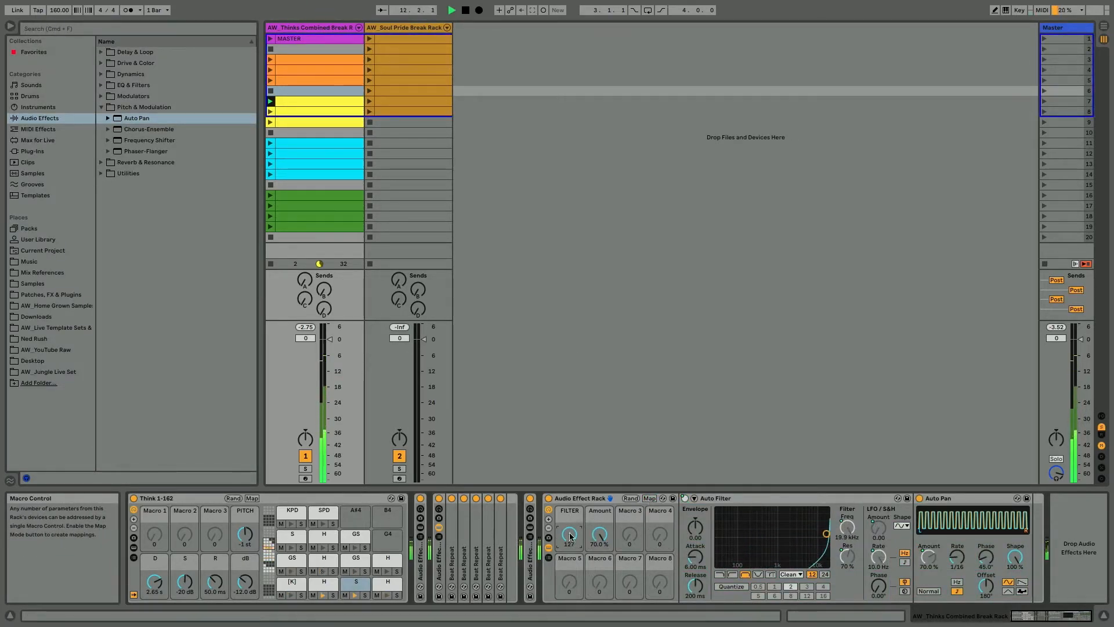
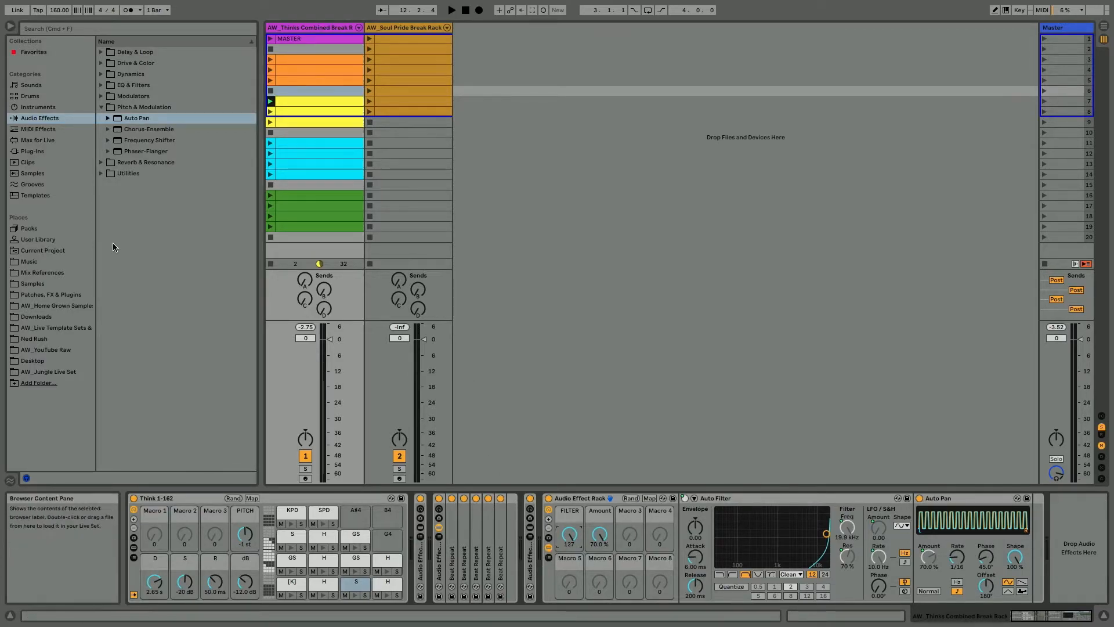
# Hide the browser and sweep the FILTER macro from 127 down to 0 while the break plays.
pyautogui.click(10, 26)
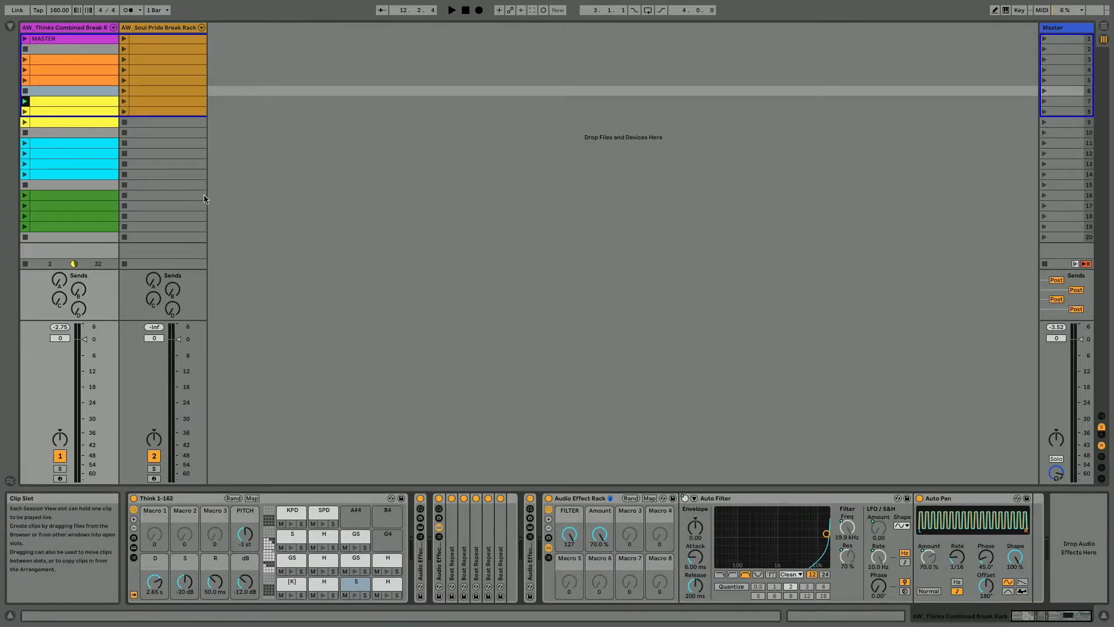
pyautogui.press('space')
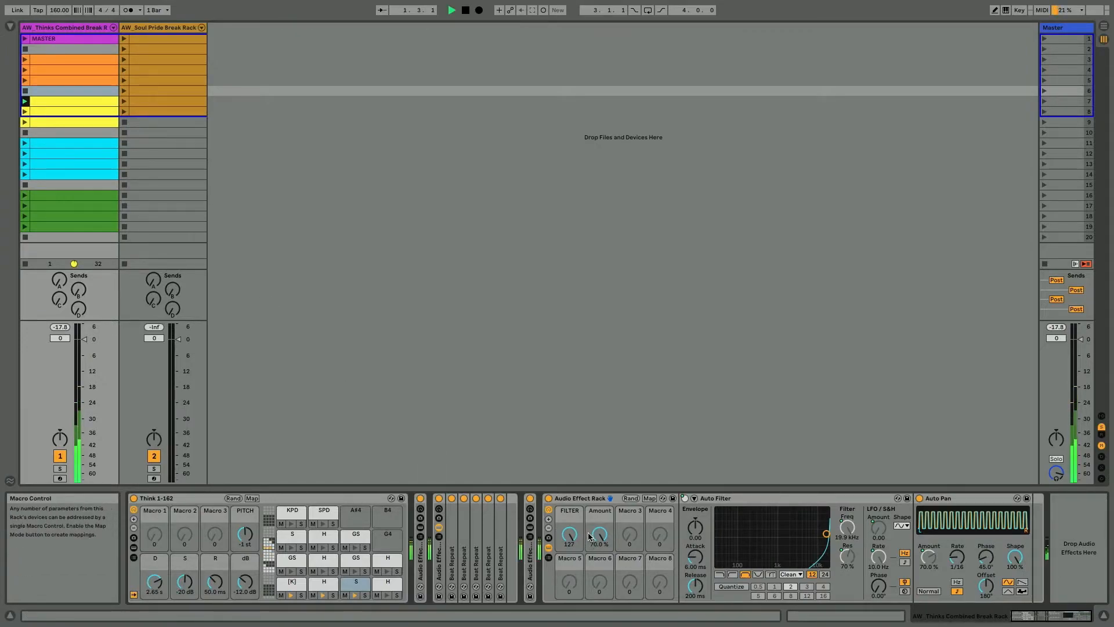
pyautogui.moveTo(572, 537); pyautogui.dragTo(572, 610)
# Show the macro mappings and set the maximum of the FILTER macro's Device On mapping to 126.
pyautogui.click(649, 498)
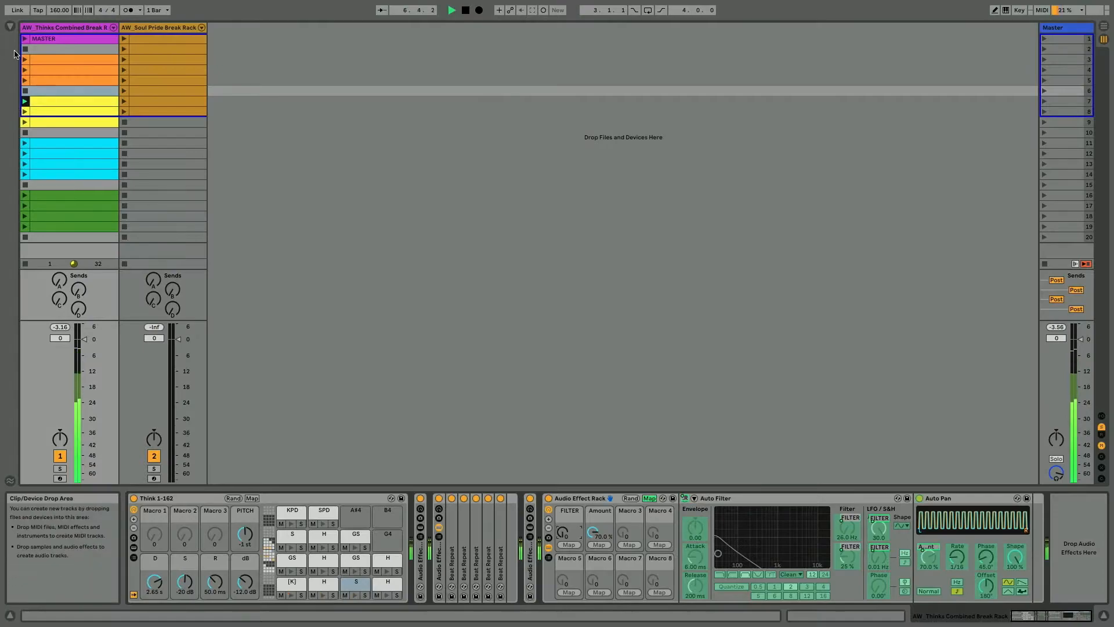
pyautogui.click(9, 27)
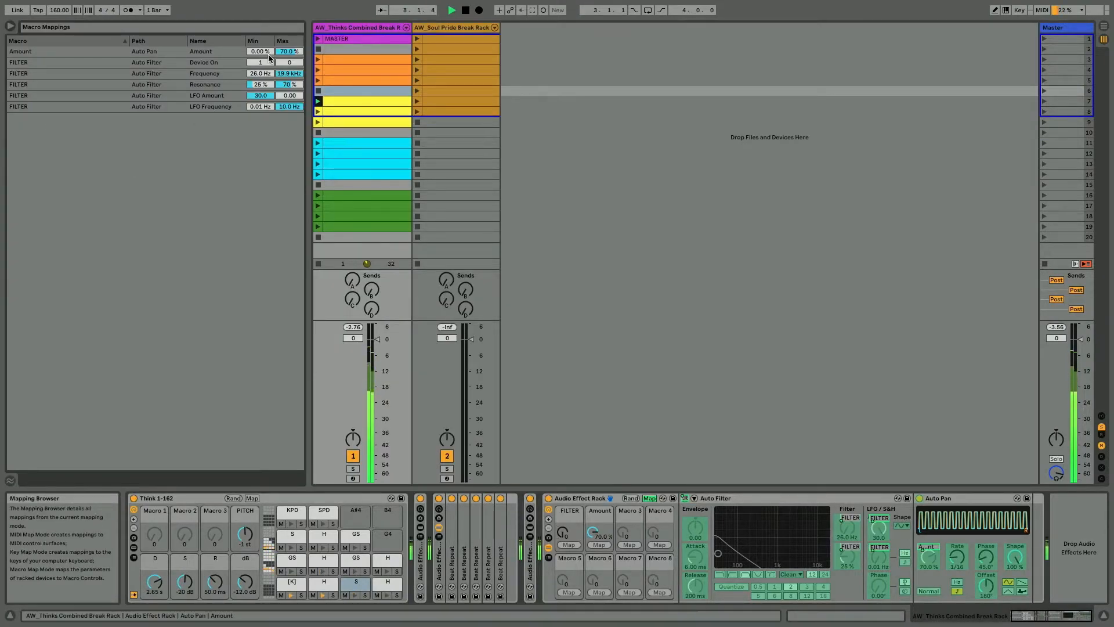
pyautogui.moveTo(287, 63); pyautogui.dragTo(287, 43)
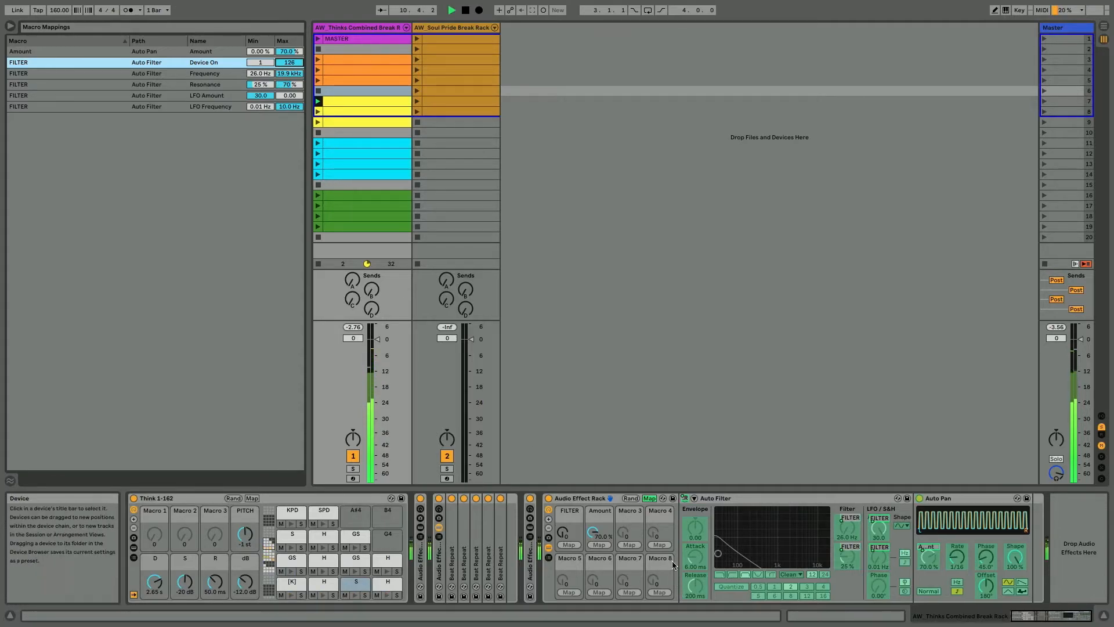
pyautogui.click(648, 498)
# Check the FILTER macro's Device On mapping and sweep FILTER up to 127 to test the filter's switching.
pyautogui.click(649, 499)
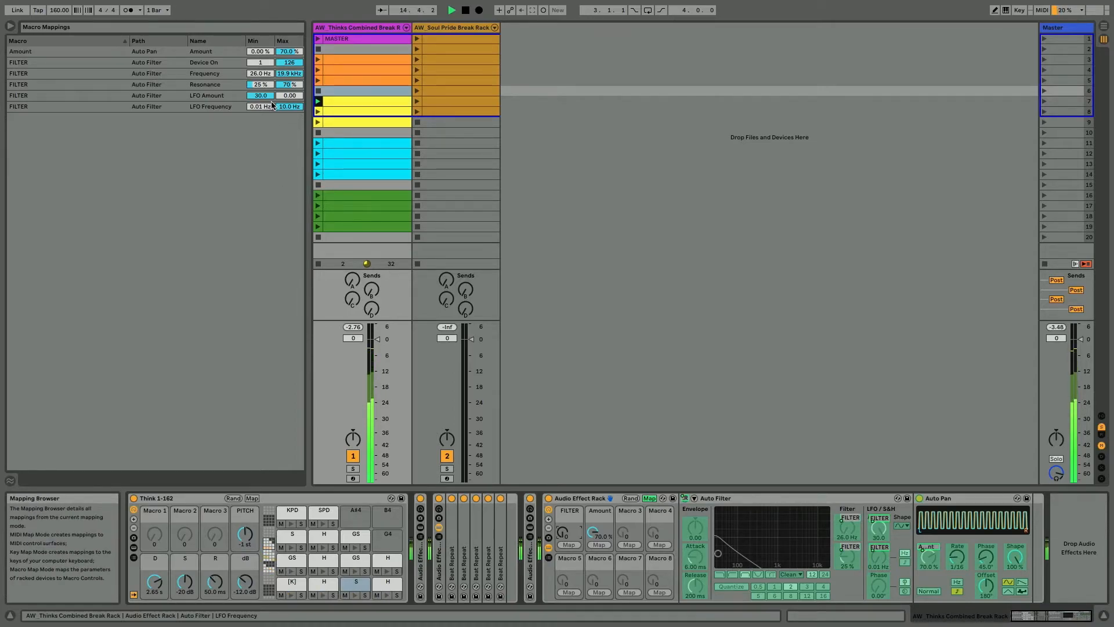
pyautogui.click(85, 64)
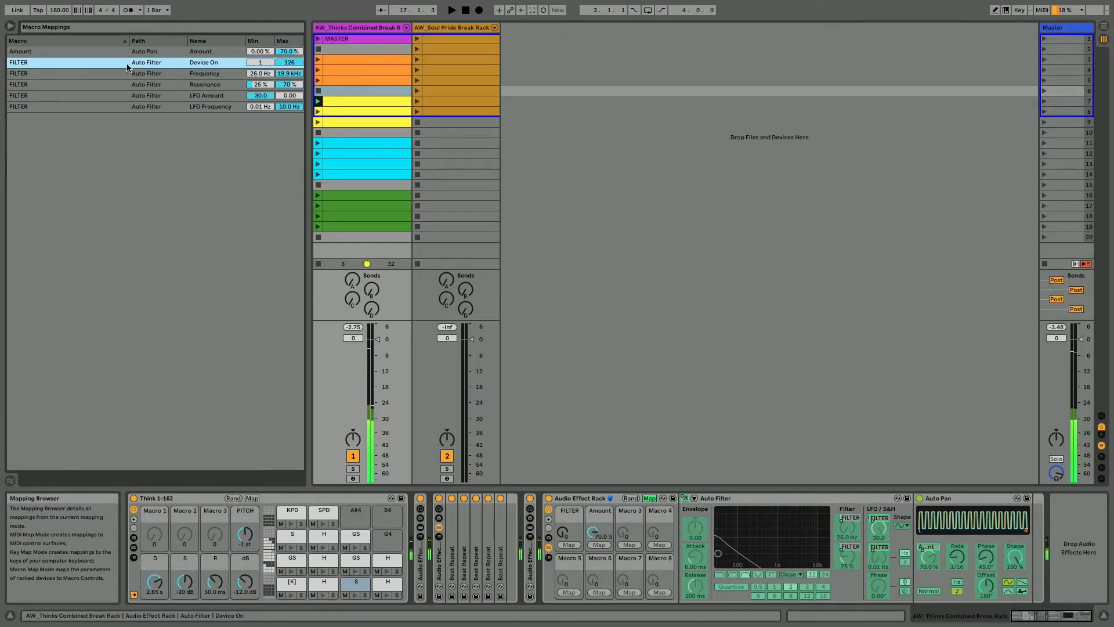
pyautogui.click(649, 499)
pyautogui.moveTo(569, 530); pyautogui.dragTo(569, 454)
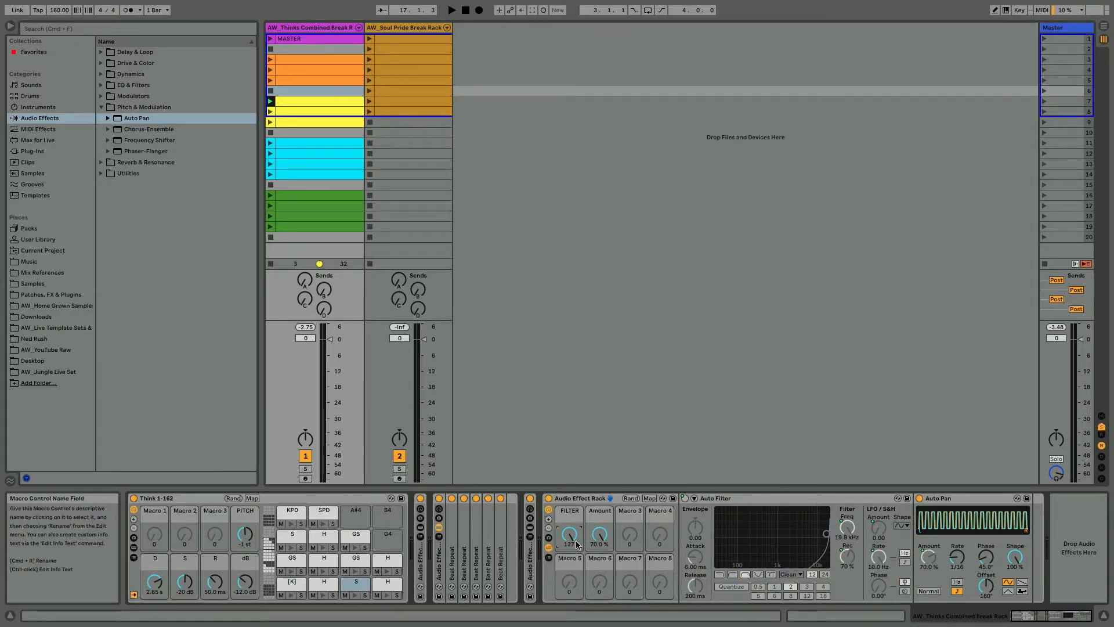
# Set the minimum of the FILTER macro's Device On mapping to 0 and sweep FILTER up and back to 0.
pyautogui.click(649, 498)
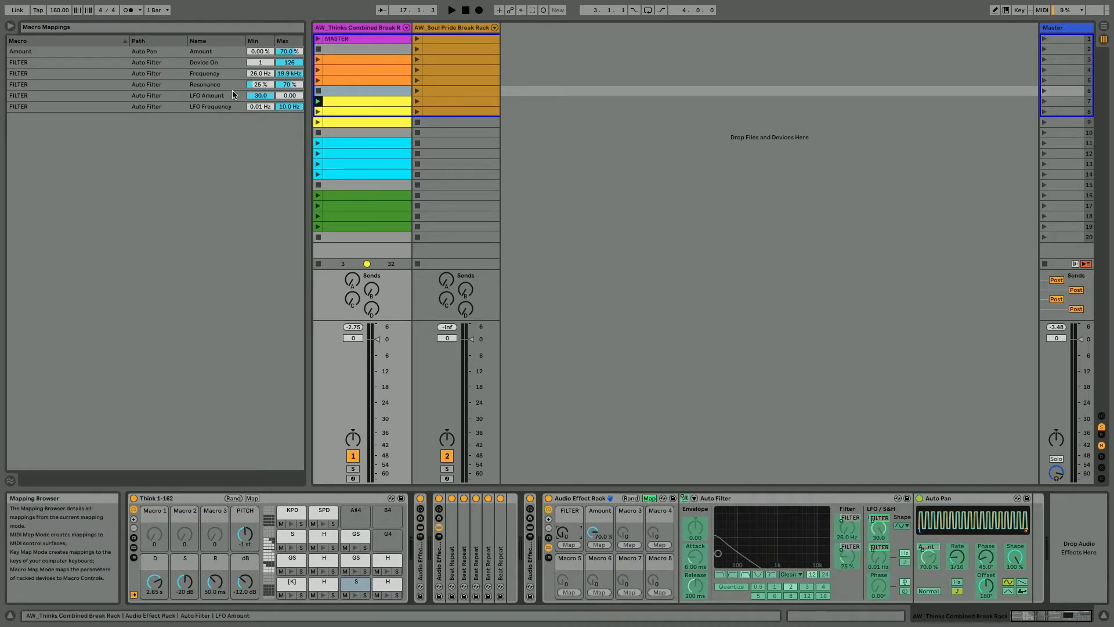
pyautogui.click(251, 62)
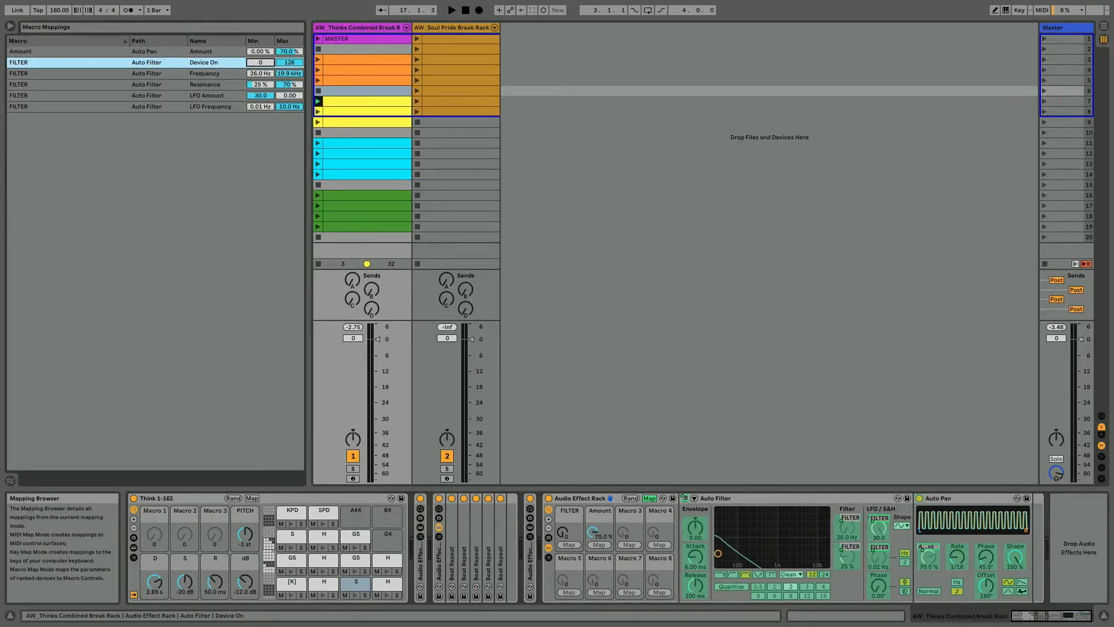
pyautogui.click(649, 498)
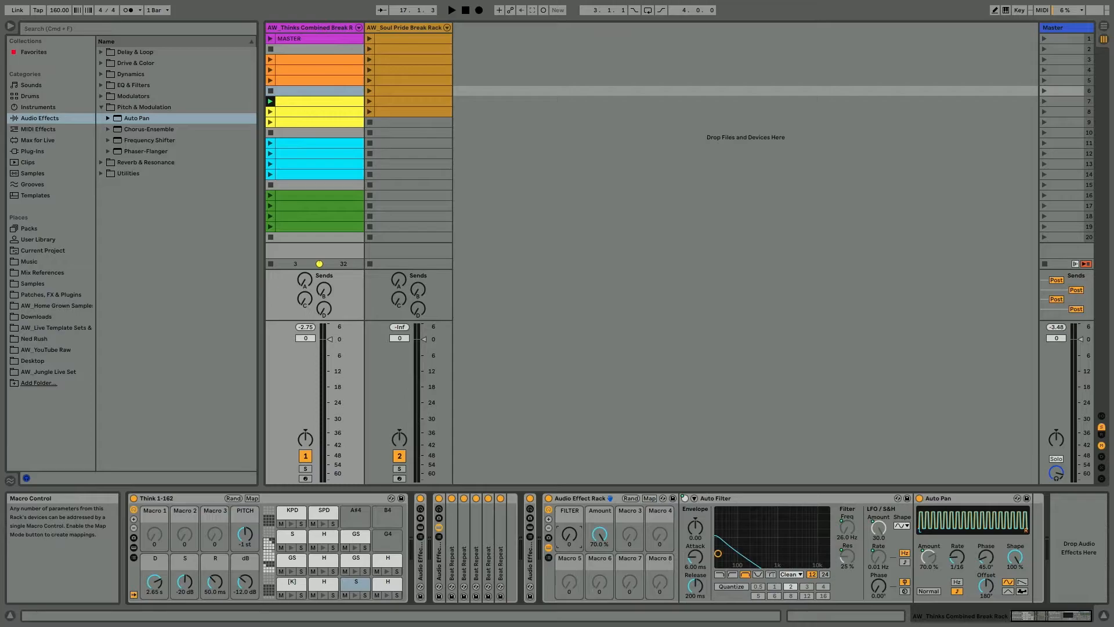
pyautogui.moveTo(569, 534); pyautogui.dragTo(569, 471)
pyautogui.moveTo(569, 534); pyautogui.dragTo(569, 602)
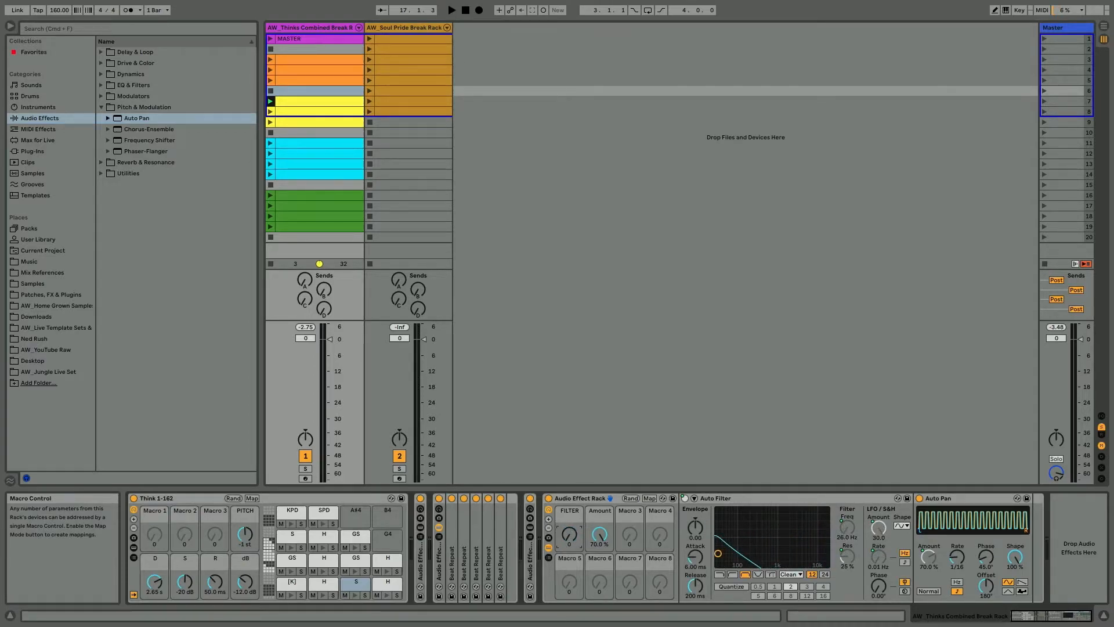
# Audition the bandpass filter on the playing break by raising the FILTER macro from 0 to 73, and stop playback.
pyautogui.press('space')
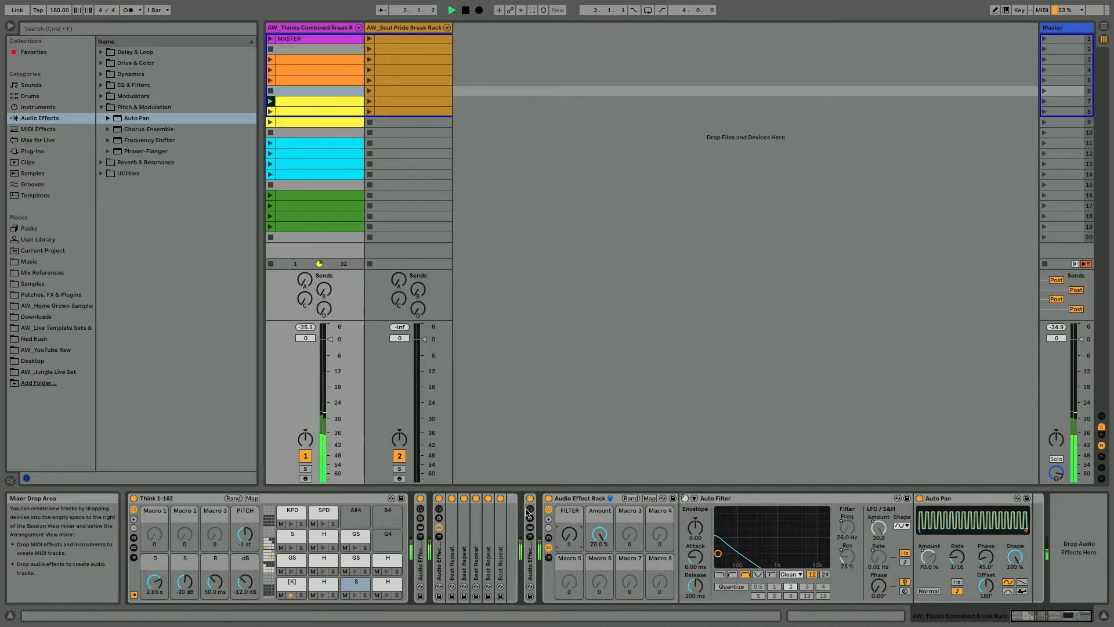
pyautogui.moveTo(572, 536)
pyautogui.mouseDown()
pyautogui.moveTo(572, 472)
pyautogui.moveTo(572, 537)
pyautogui.mouseUp()
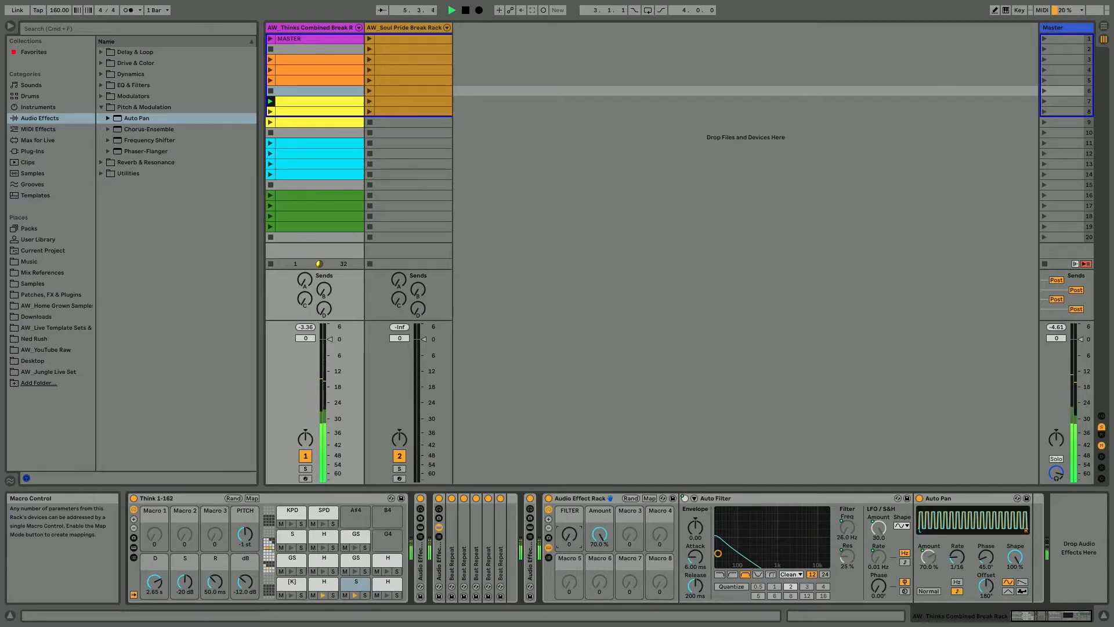
pyautogui.moveTo(569, 537); pyautogui.dragTo(569, 506)
pyautogui.press('space')
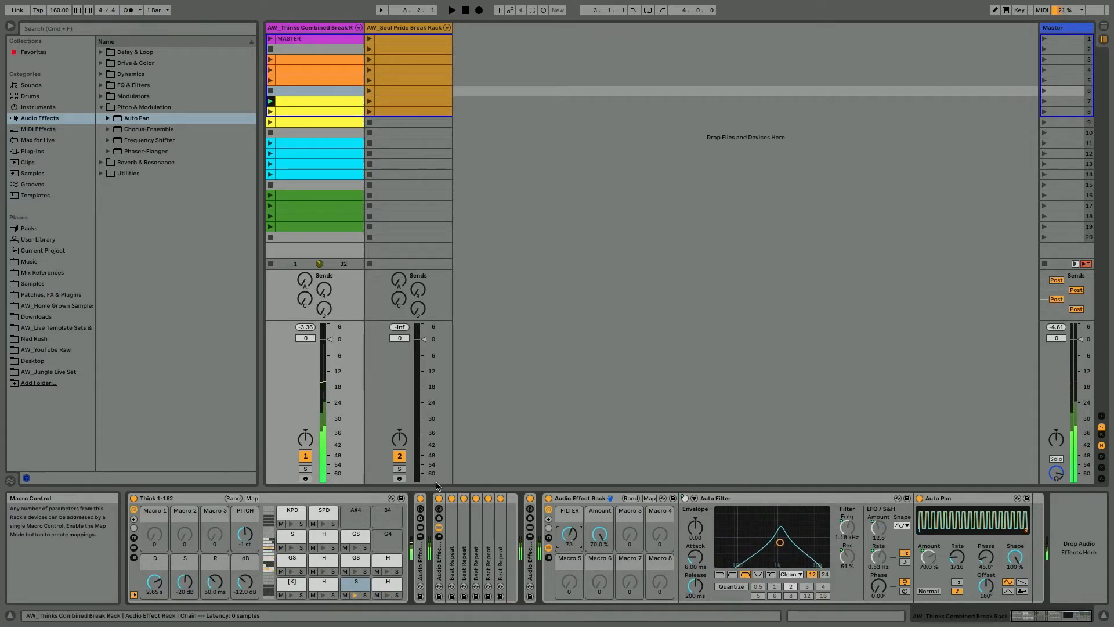
# Insert a second Auto Filter between the existing Auto Filter and the Auto Pan, and reset the Amount macro to 0%.
pyautogui.click(102, 86)
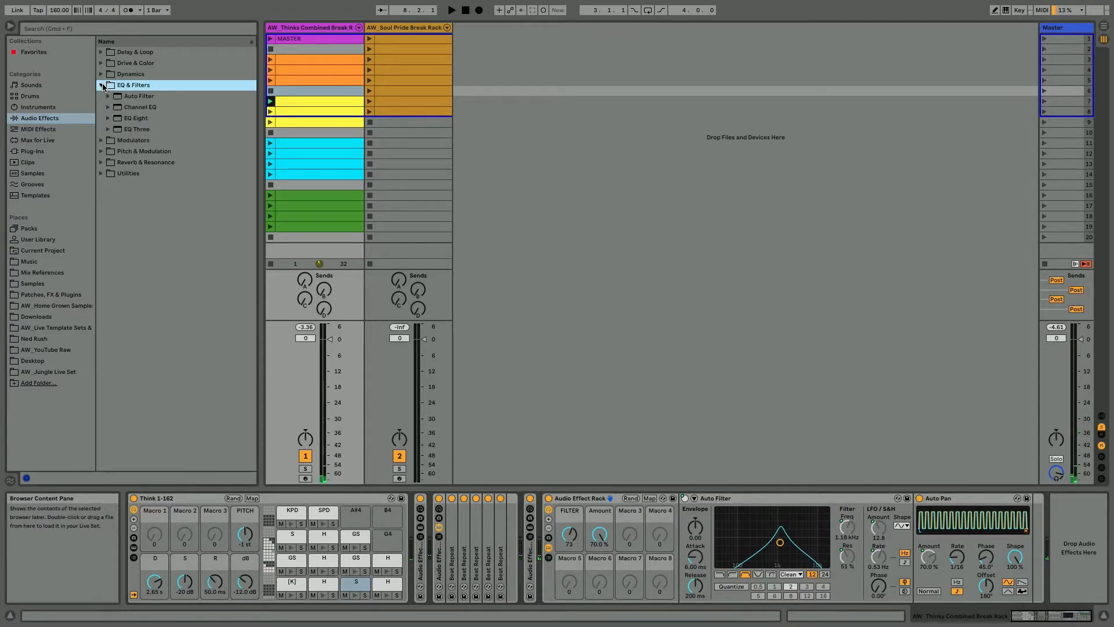
pyautogui.click(134, 96)
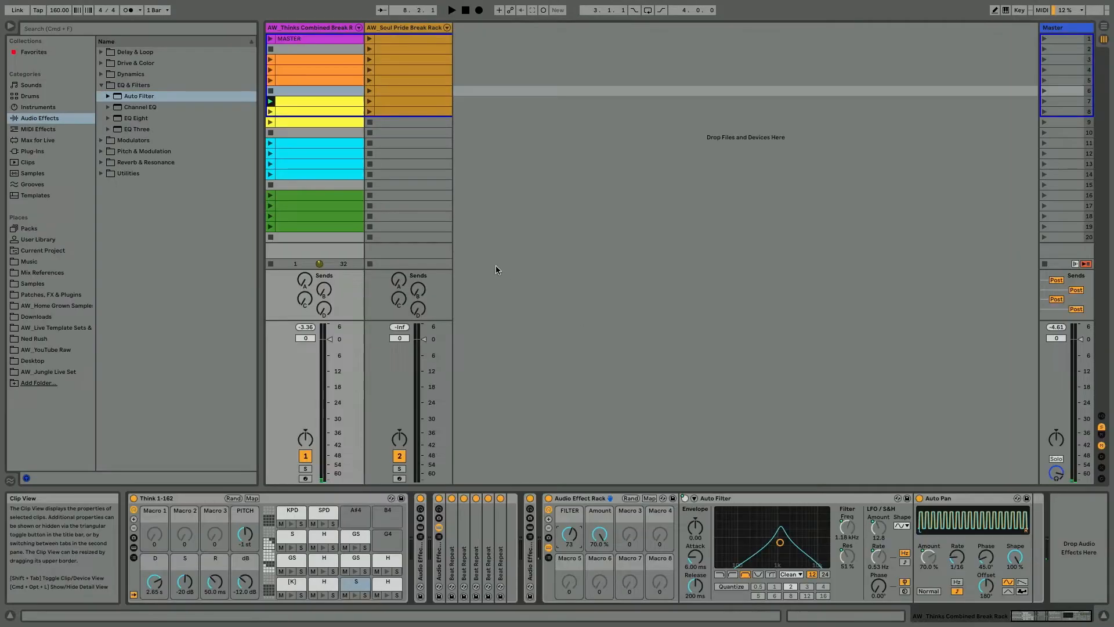
pyautogui.click(108, 95)
pyautogui.moveTo(912, 578); pyautogui.dragTo(916, 575)
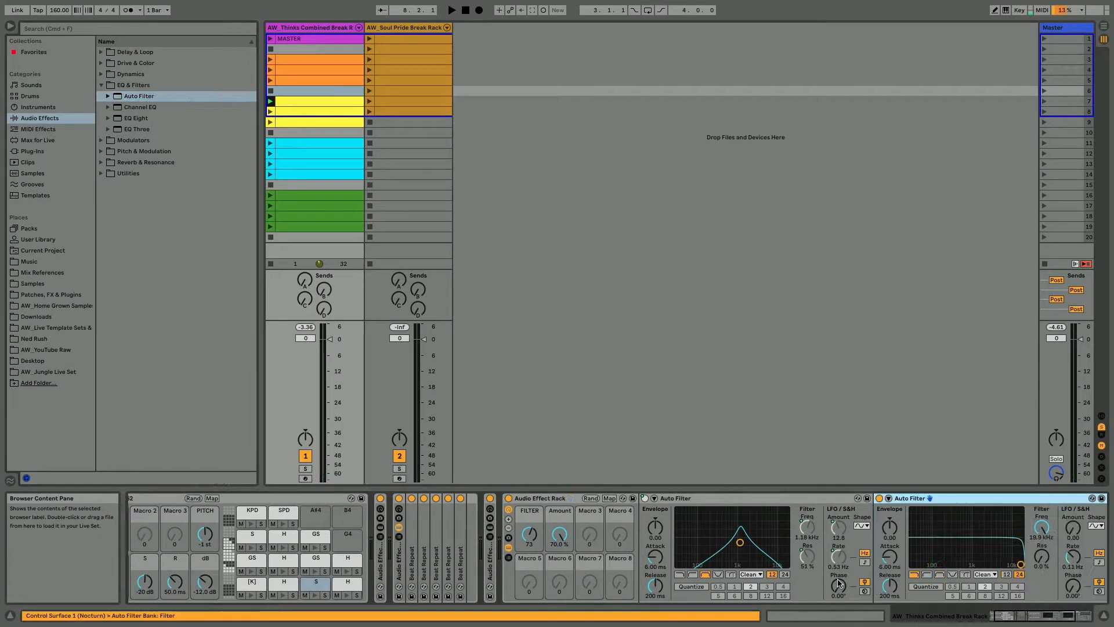
pyautogui.doubleClick(555, 537)
pyautogui.hscroll(4, 638, 536)
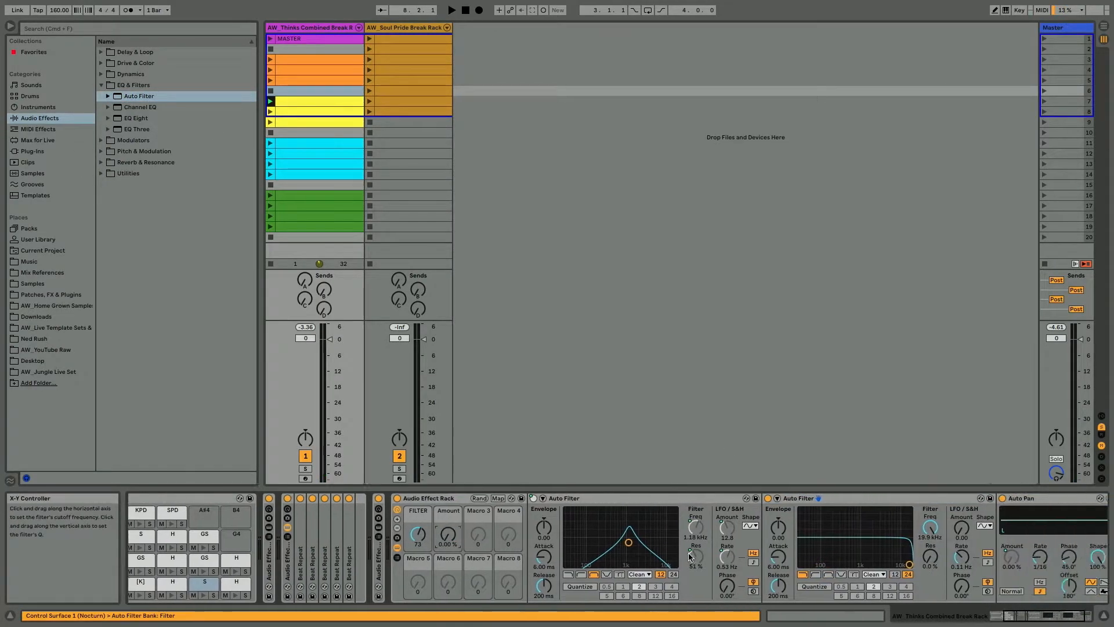
# Make the second Auto Filter a highpass, lower its frequency to 26 Hz and map that frequency to the FILTER macro.
pyautogui.rightClick(844, 531)
pyautogui.click(845, 531)
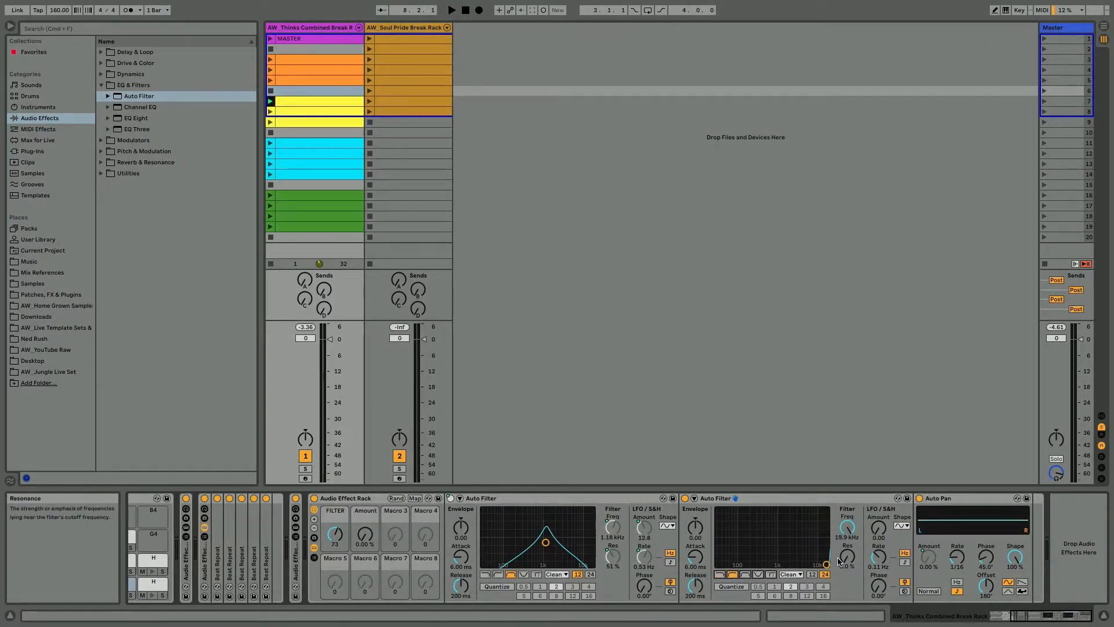
pyautogui.moveTo(840, 530); pyautogui.dragTo(841, 586)
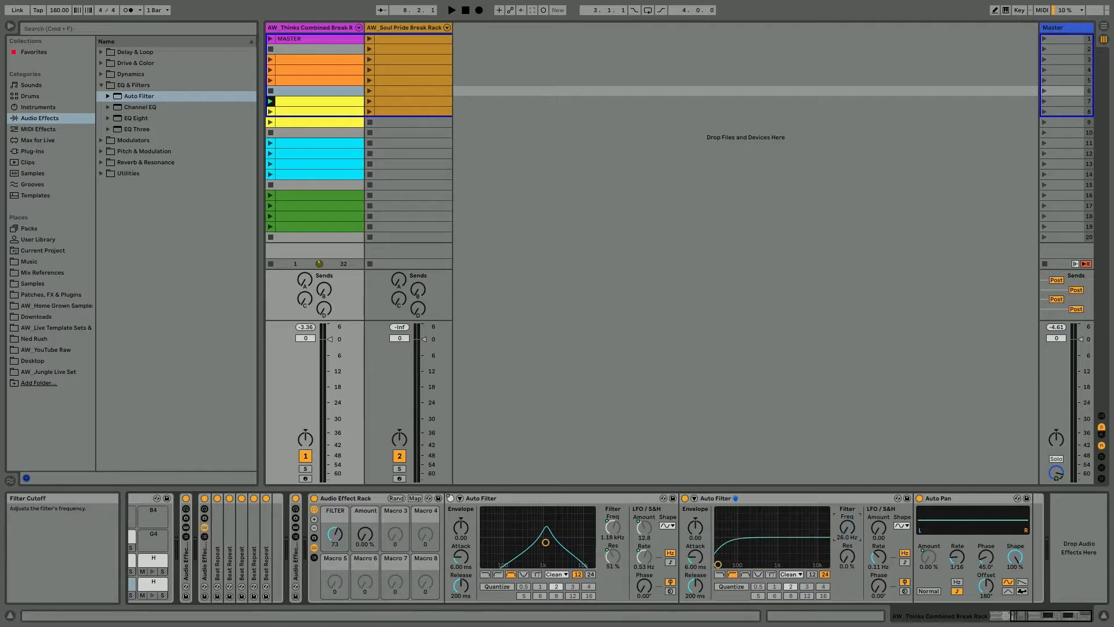
pyautogui.rightClick(847, 530)
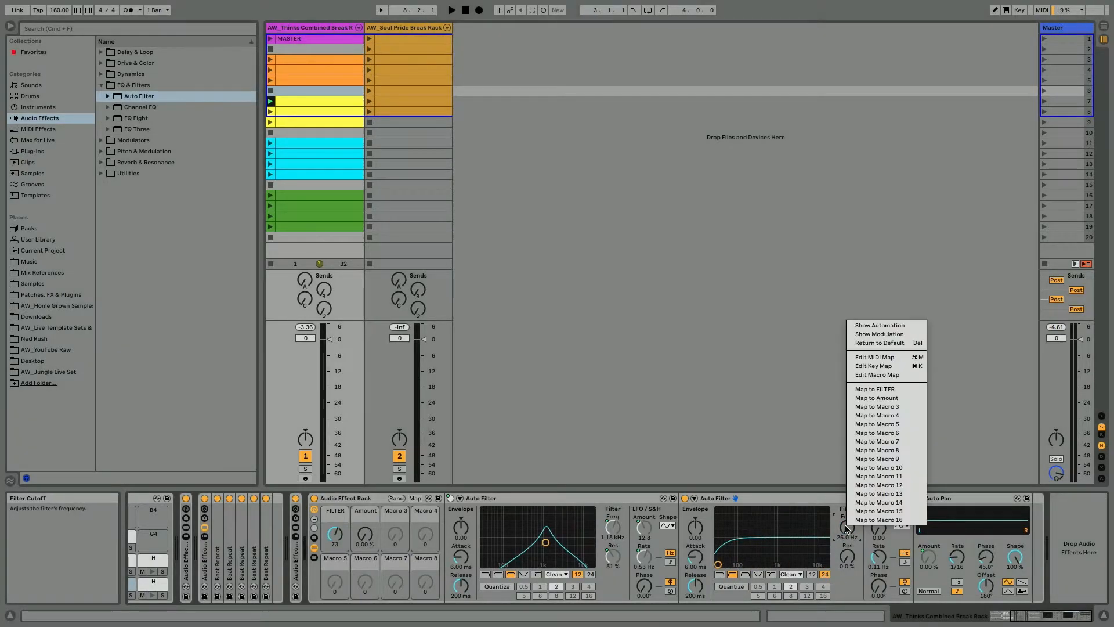
pyautogui.click(872, 389)
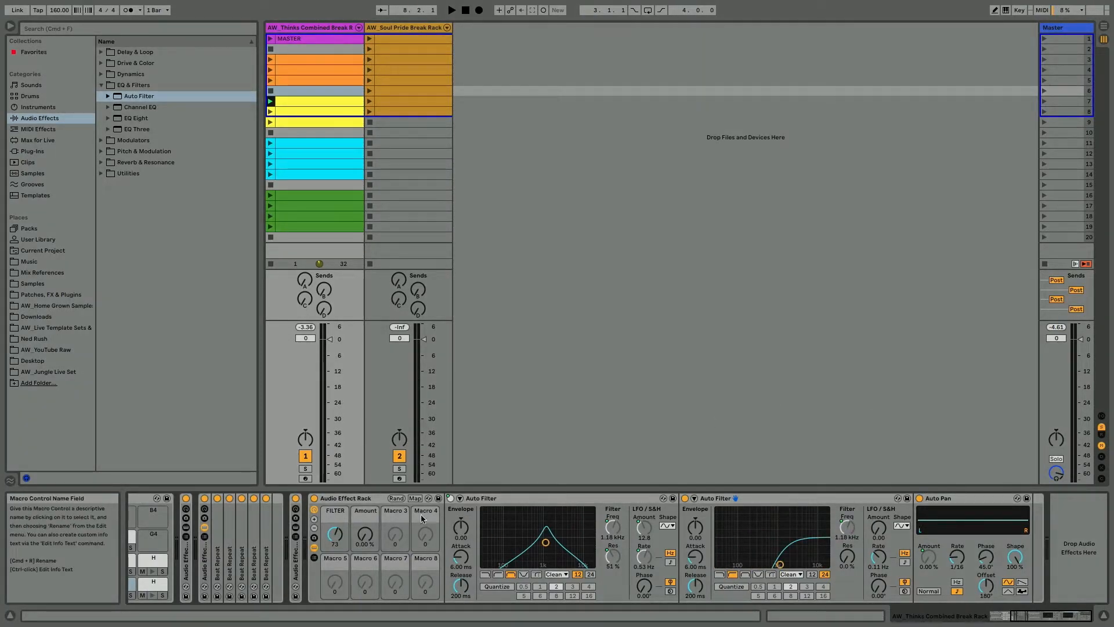
# Lower the FILTER macro to 0 and invert the range of the second Auto Filter's Frequency mapping.
pyautogui.moveTo(335, 534); pyautogui.dragTo(334, 580)
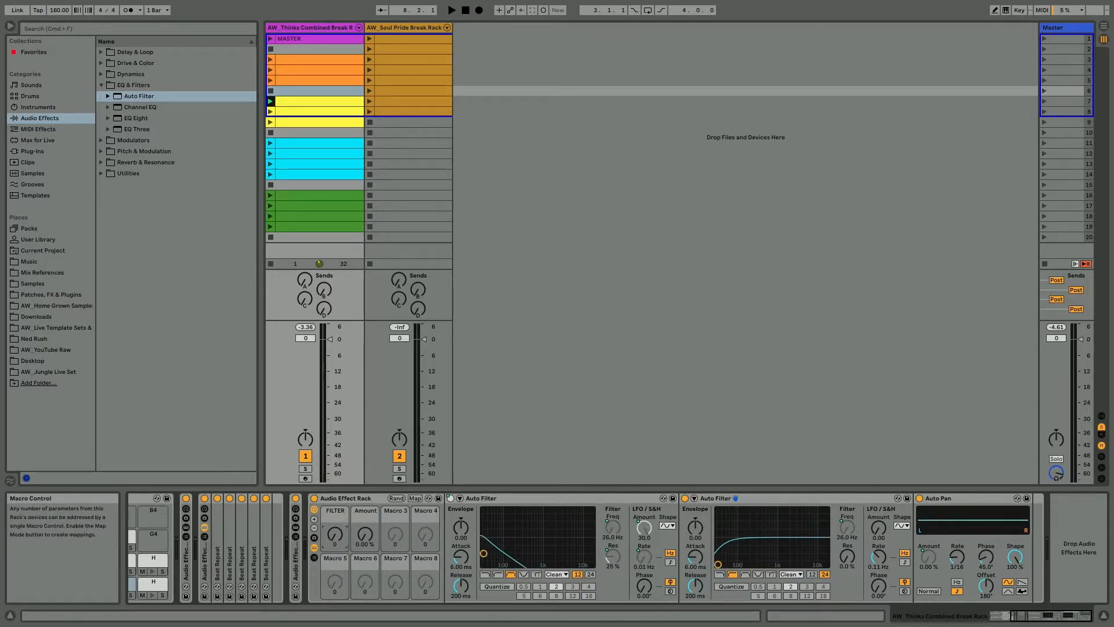
pyautogui.click(415, 498)
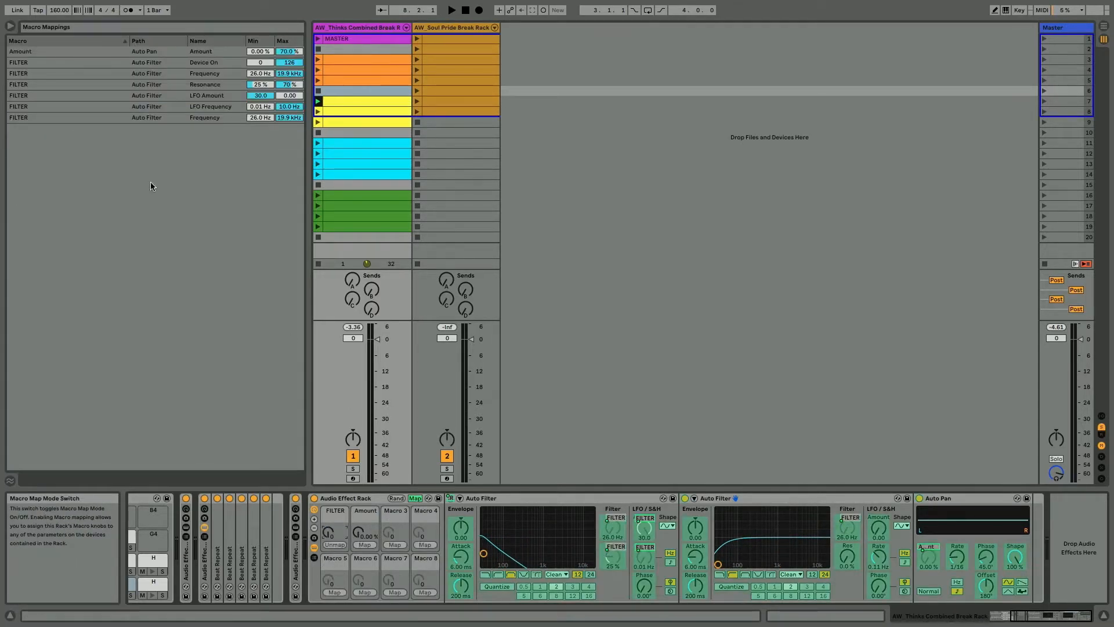
pyautogui.click(207, 118)
pyautogui.rightClick(213, 118)
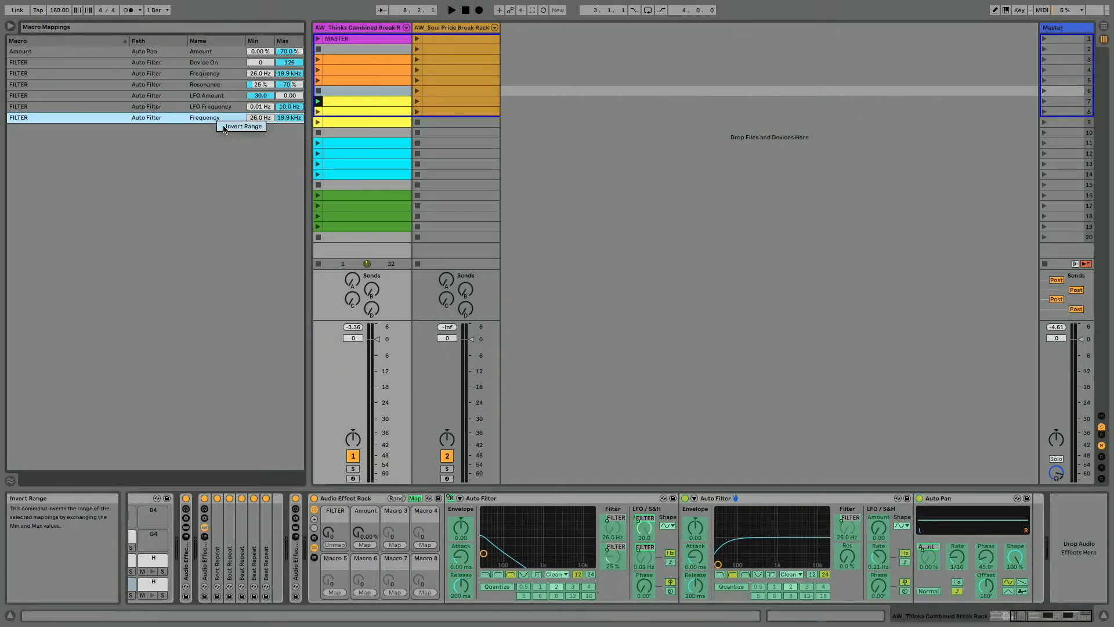
pyautogui.click(228, 123)
pyautogui.click(415, 498)
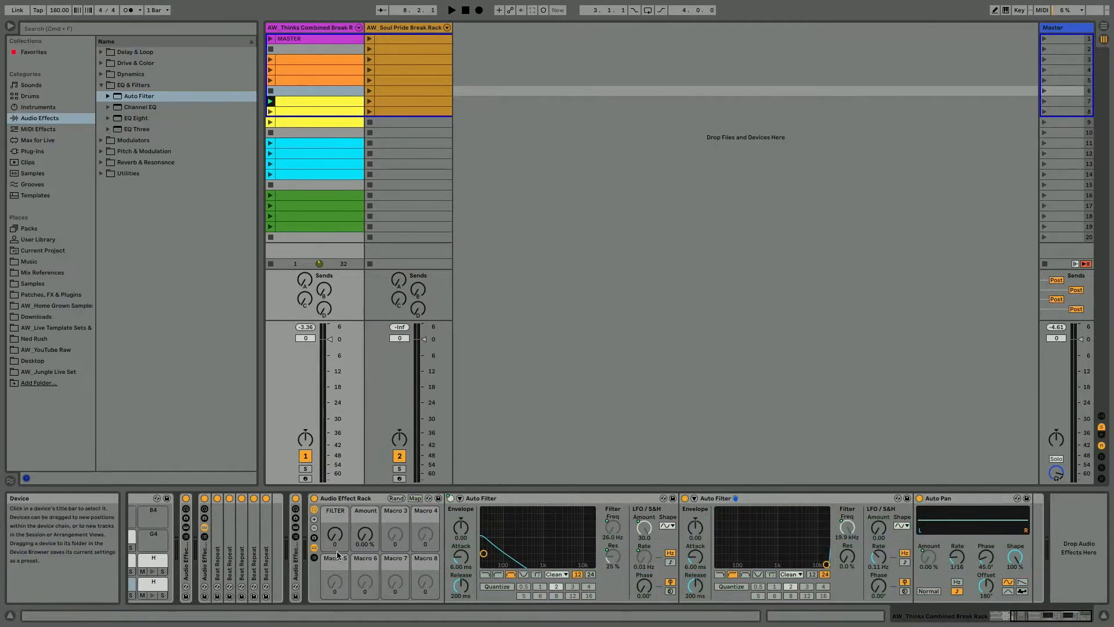
# Try the second Auto Filter as a bandpass with a 12 dB slope and 60% resonance while sweeping FILTER up and back to 0.
pyautogui.moveTo(334, 534); pyautogui.dragTo(335, 494)
pyautogui.click(744, 575)
pyautogui.click(812, 575)
pyautogui.moveTo(847, 556); pyautogui.dragTo(847, 534)
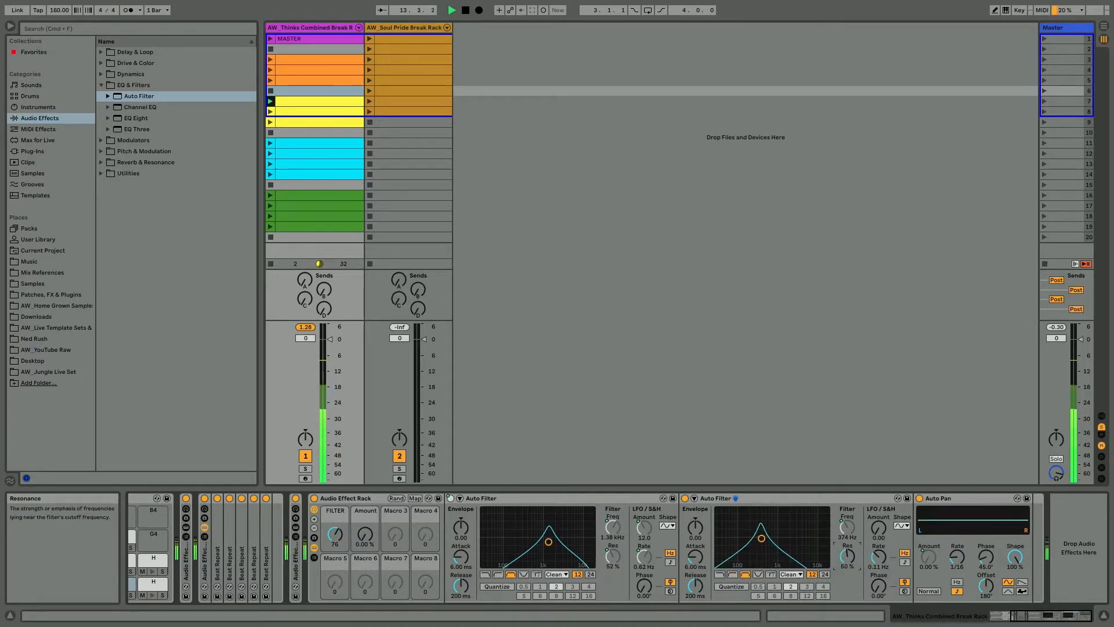
pyautogui.moveTo(335, 533); pyautogui.dragTo(335, 580)
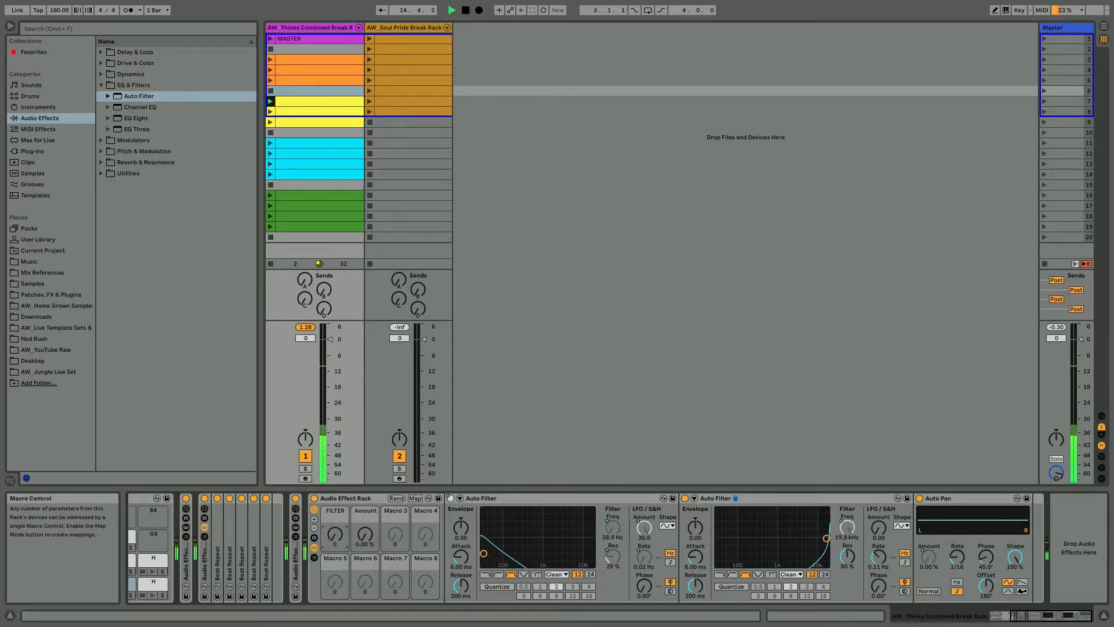
# Switch the second Auto Filter to highpass, set FILTER to 28 and map the highpass resonance to the FILTER macro.
pyautogui.moveTo(334, 534); pyautogui.dragTo(335, 501)
pyautogui.click(732, 574)
pyautogui.moveTo(334, 534); pyautogui.dragTo(335, 551)
pyautogui.rightClick(841, 559)
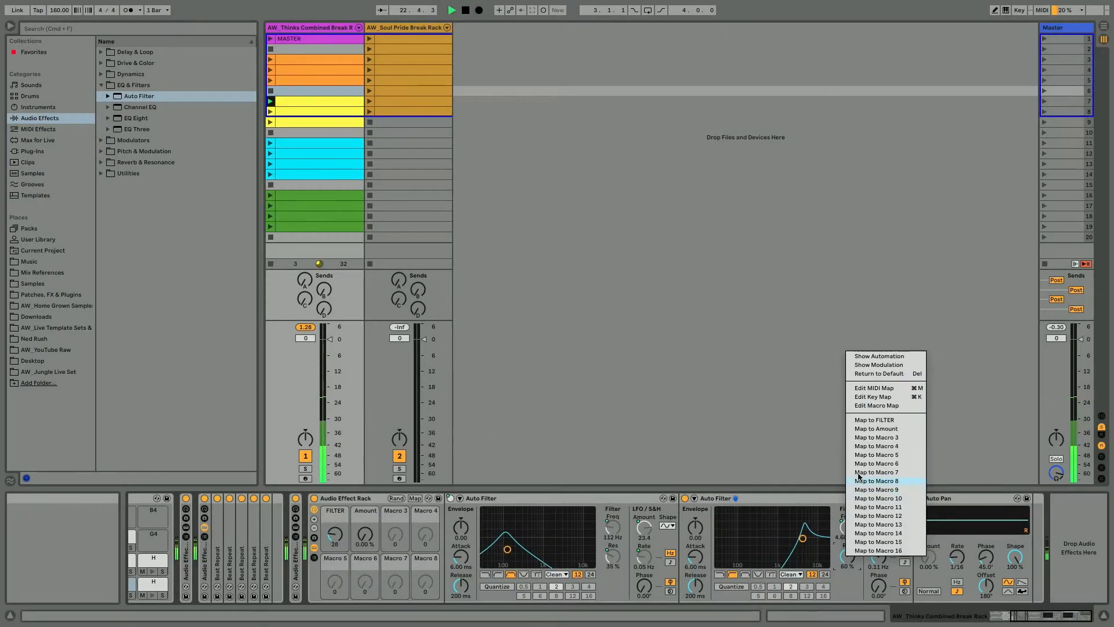
pyautogui.click(860, 420)
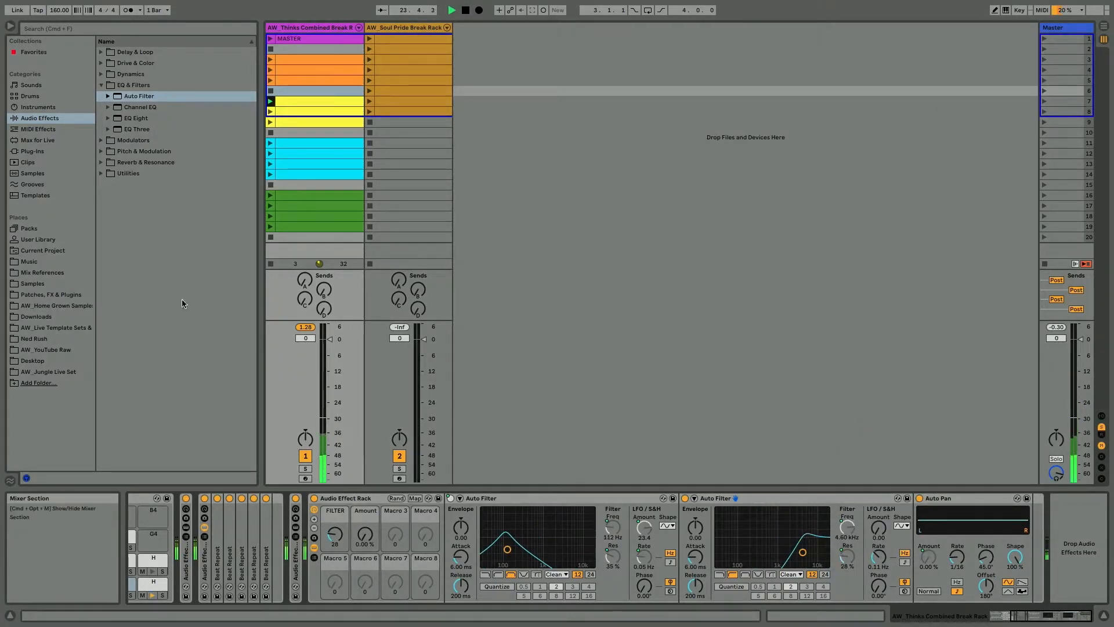
# Set the maximum of the second Auto Filter's Resonance mapping to 75% and leave the macro mappings.
pyautogui.click(10, 26)
pyautogui.click(10, 26)
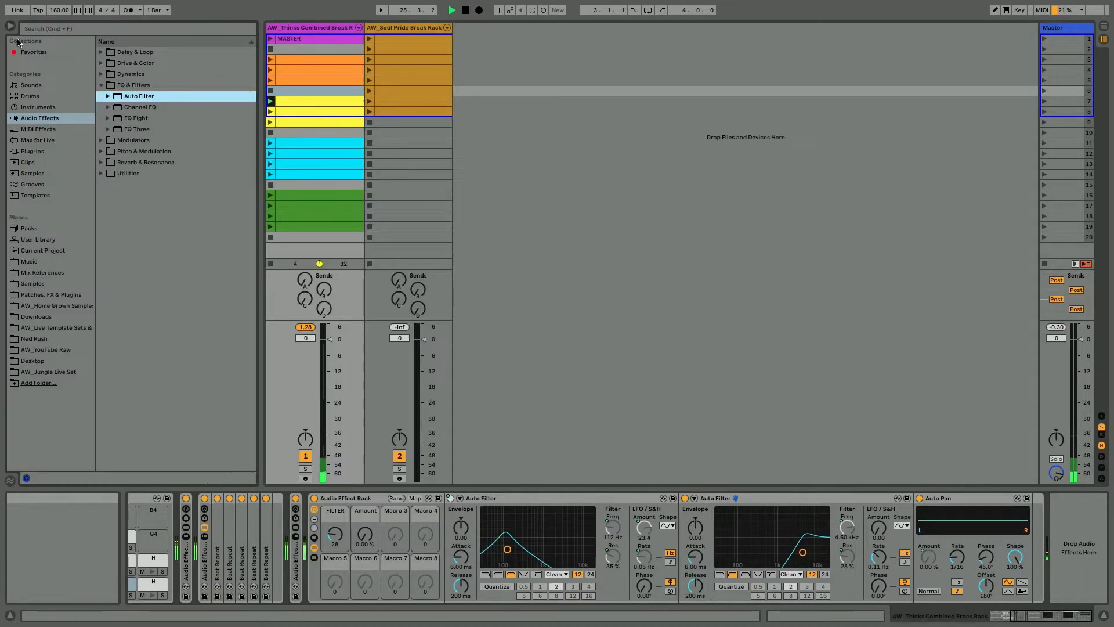
pyautogui.click(415, 497)
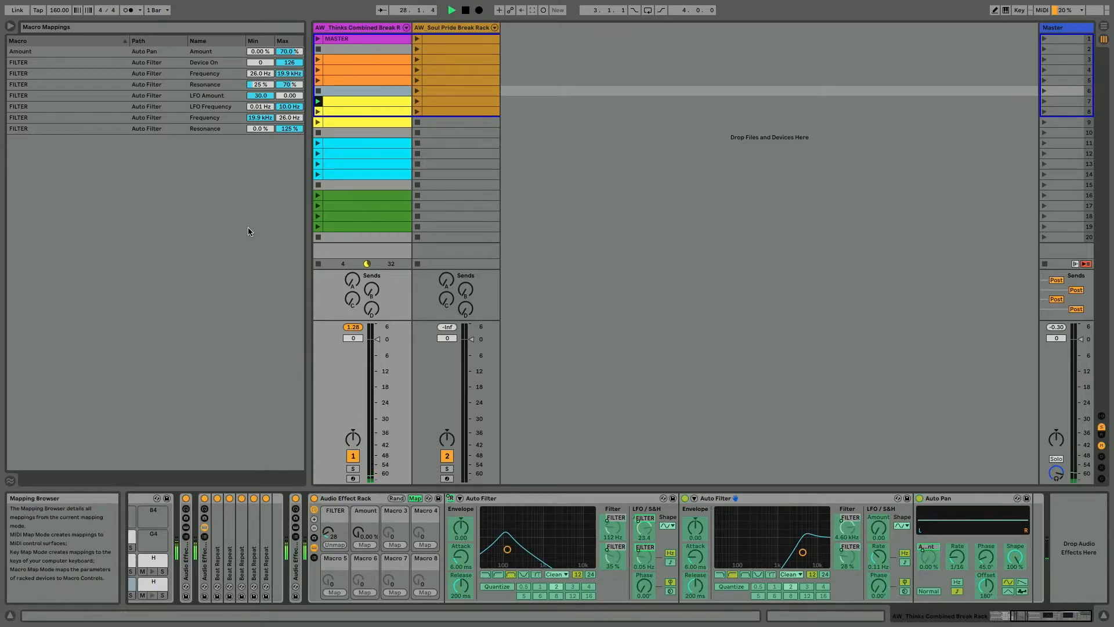
pyautogui.moveTo(288, 129); pyautogui.dragTo(288, 143)
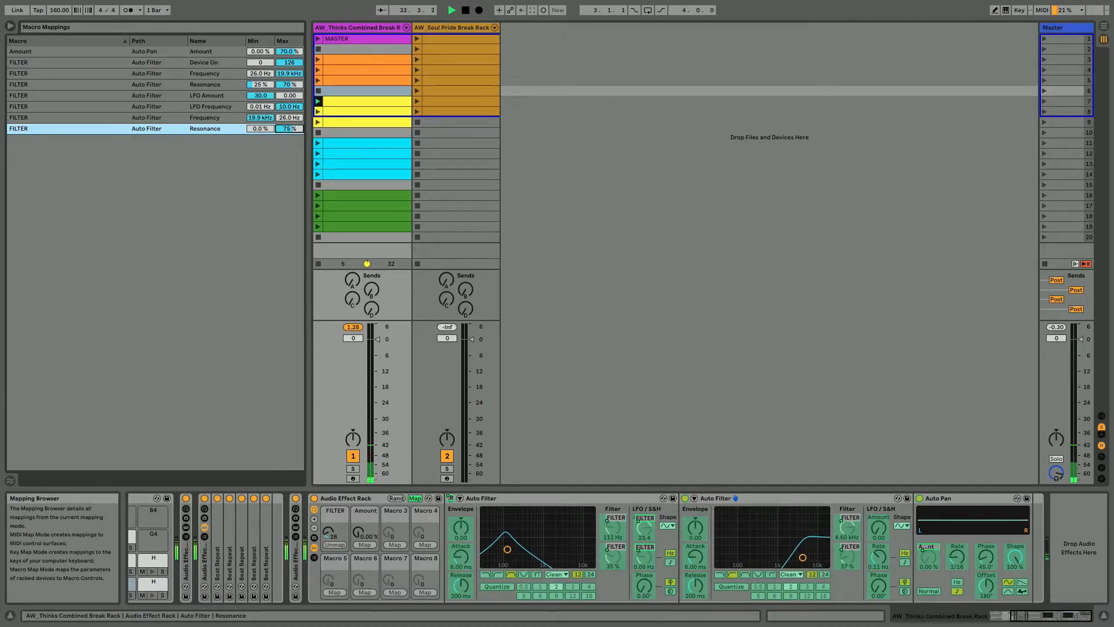
pyautogui.click(415, 498)
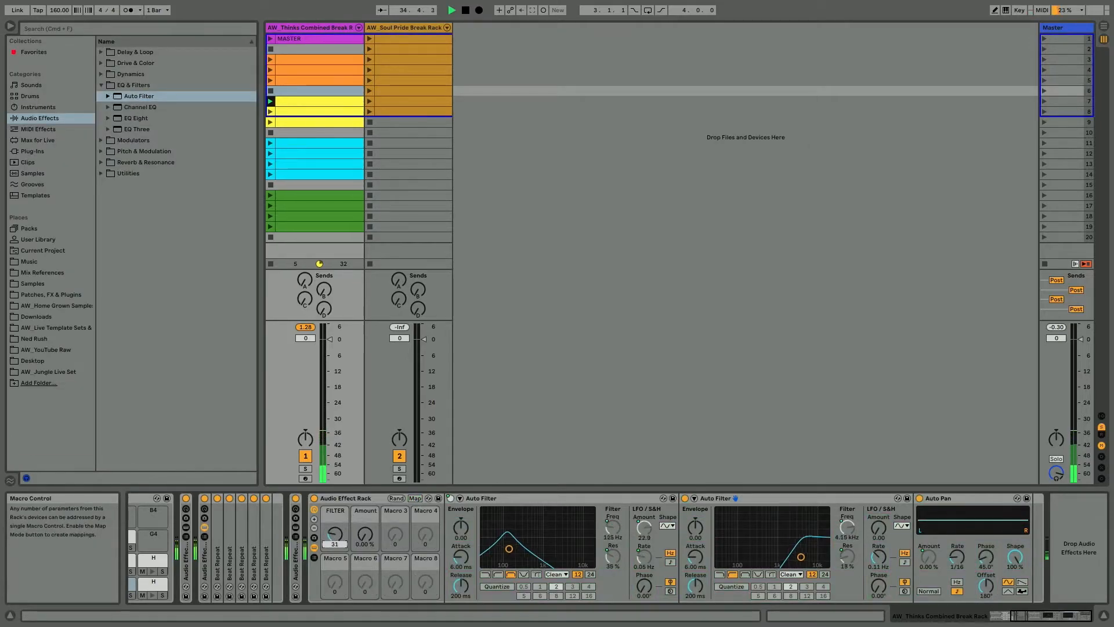
# Invert the range of the second Auto Filter's Resonance mapping, and audition the highpass by moving the FILTER macro to 96.
pyautogui.click(415, 498)
pyautogui.rightClick(237, 129)
pyautogui.click(261, 133)
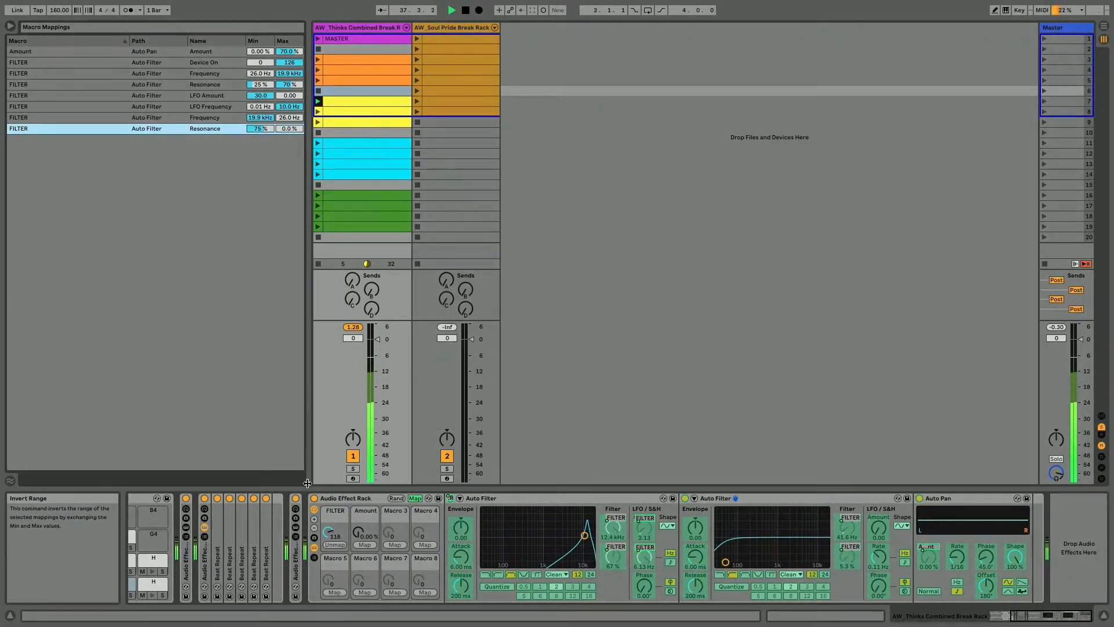
pyautogui.click(414, 497)
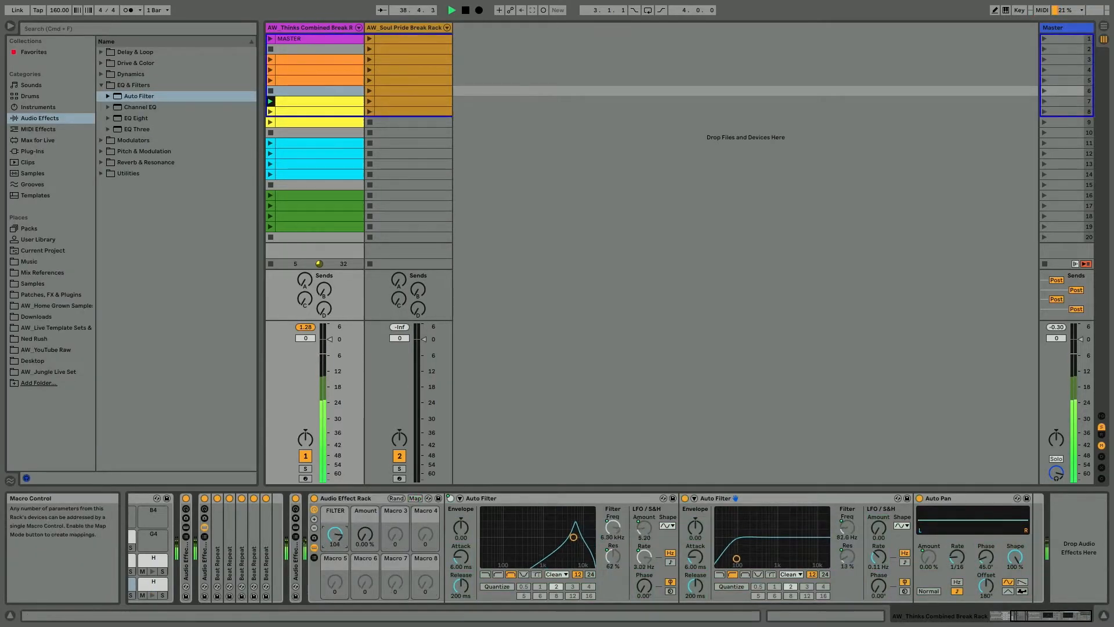
pyautogui.moveTo(334, 536)
pyautogui.mouseDown()
pyautogui.moveTo(334, 550)
pyautogui.moveTo(335, 502)
pyautogui.moveTo(334, 566)
pyautogui.moveTo(339, 530)
pyautogui.mouseUp()
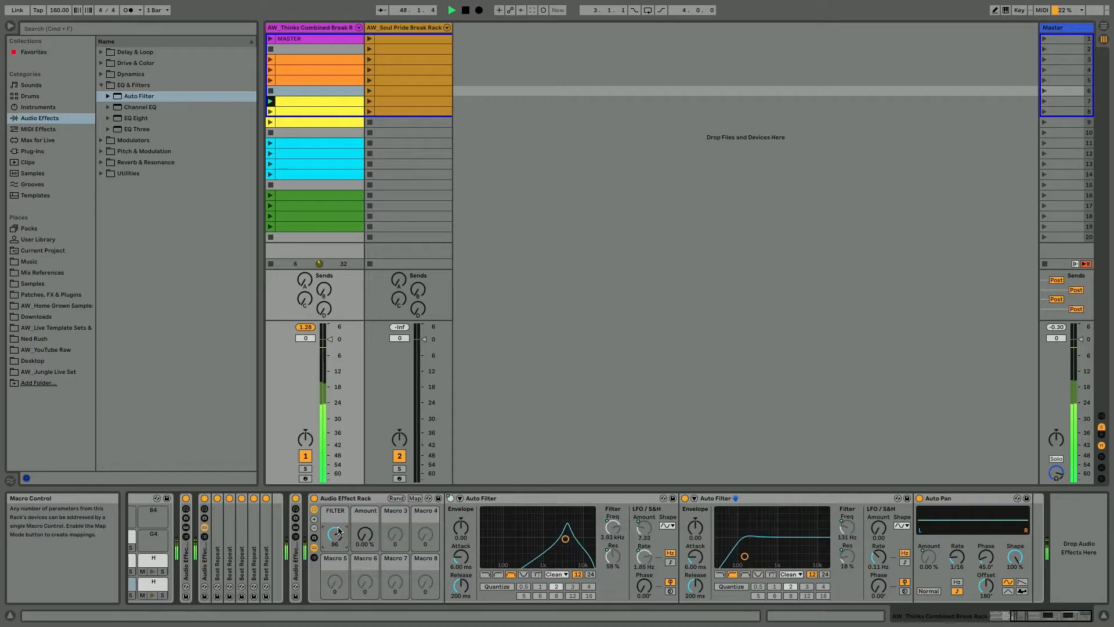
# Map the second Auto Filter's on/off switch to the FILTER macro and set that mapping's range to 0–126.
pyautogui.rightClick(685, 498)
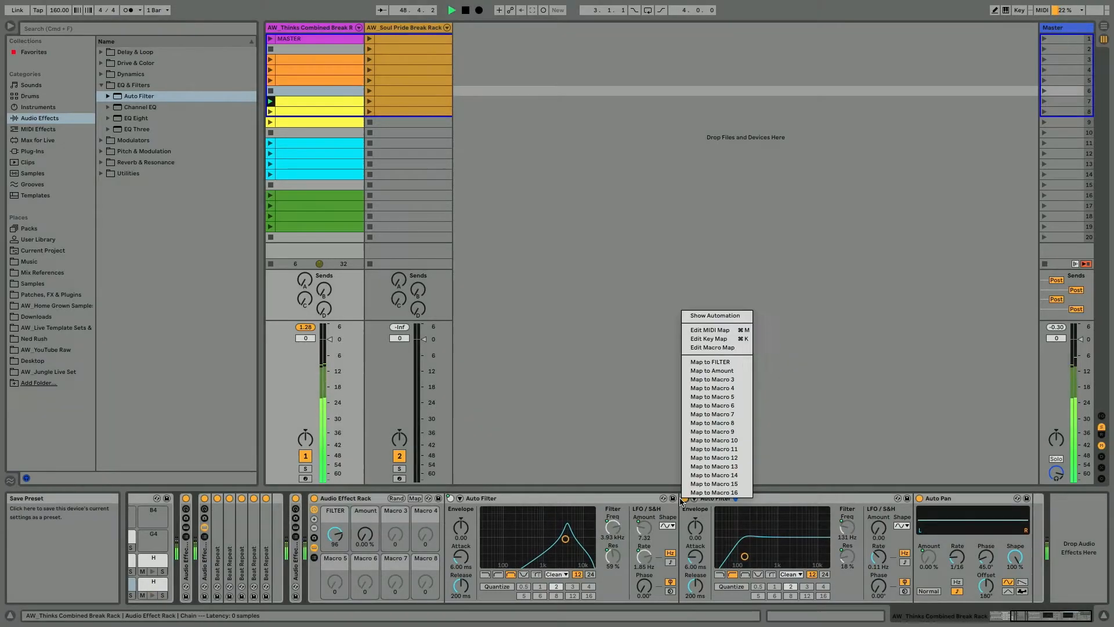
pyautogui.click(696, 361)
pyautogui.click(10, 26)
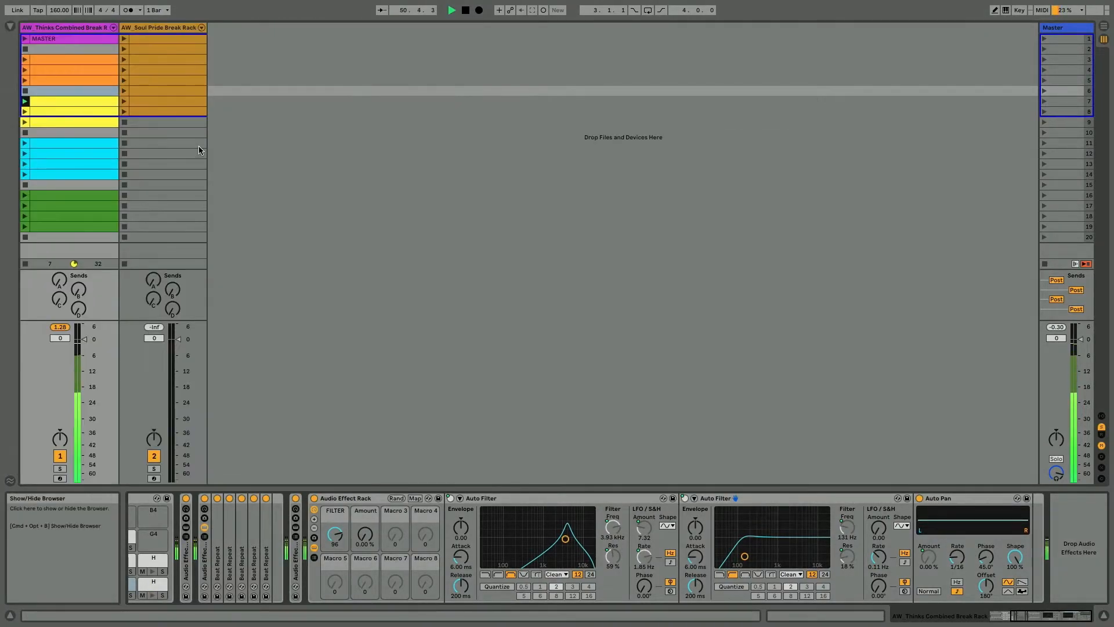
pyautogui.click(10, 26)
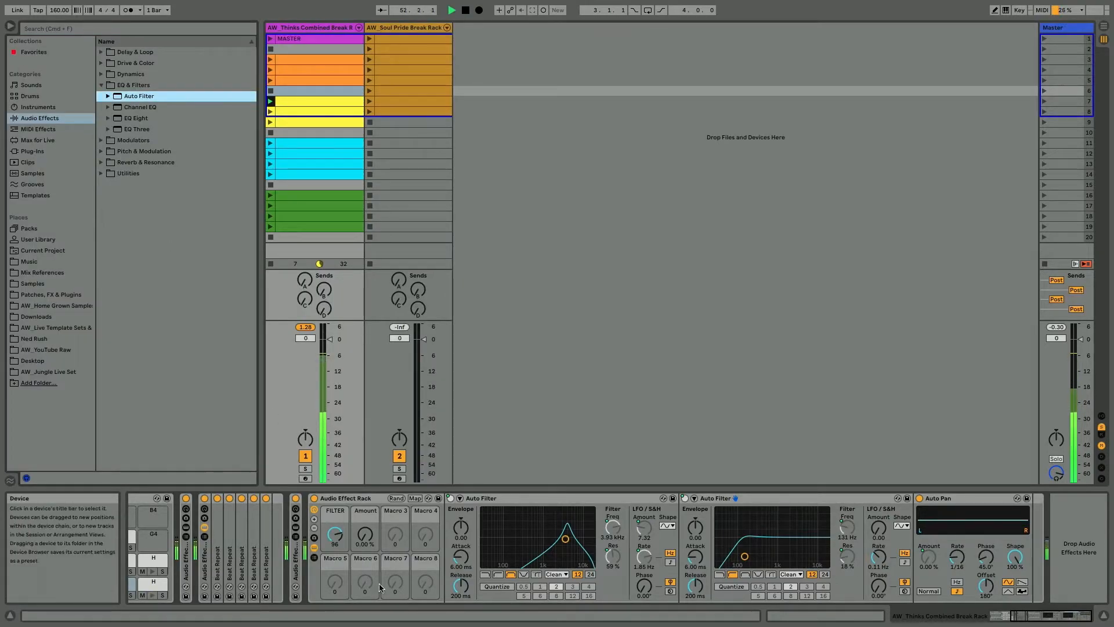
pyautogui.click(415, 498)
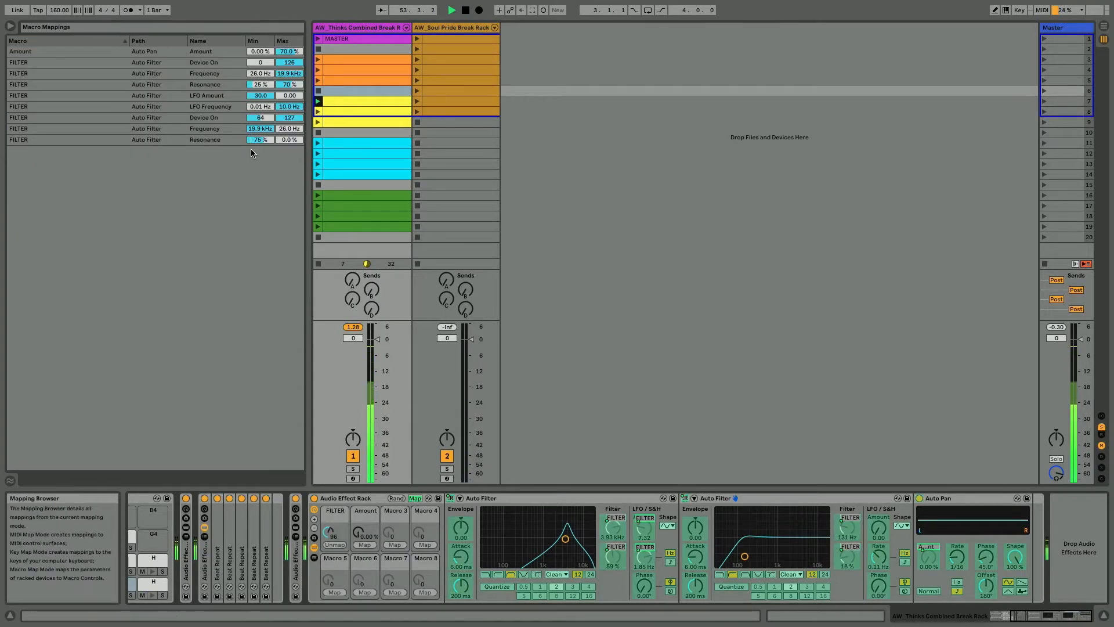
pyautogui.click(259, 119)
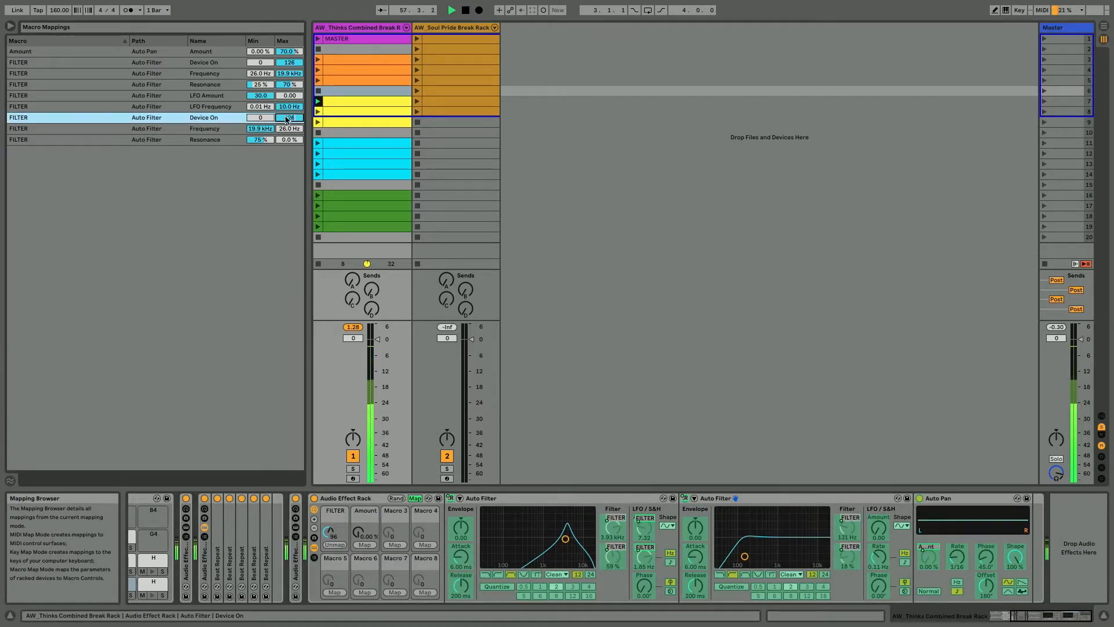
# Sweep the FILTER macro up to 127 and back down to test both filters' switching, leave the macro mappings and stop playback.
pyautogui.moveTo(334, 537); pyautogui.dragTo(334, 488)
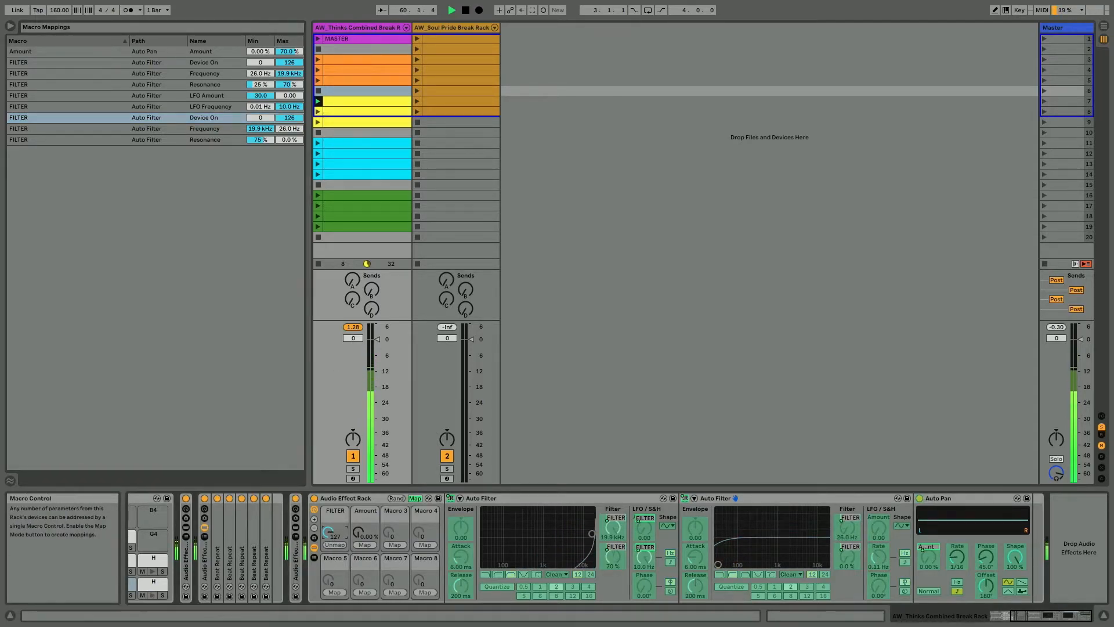
pyautogui.moveTo(328, 532); pyautogui.dragTo(328, 572)
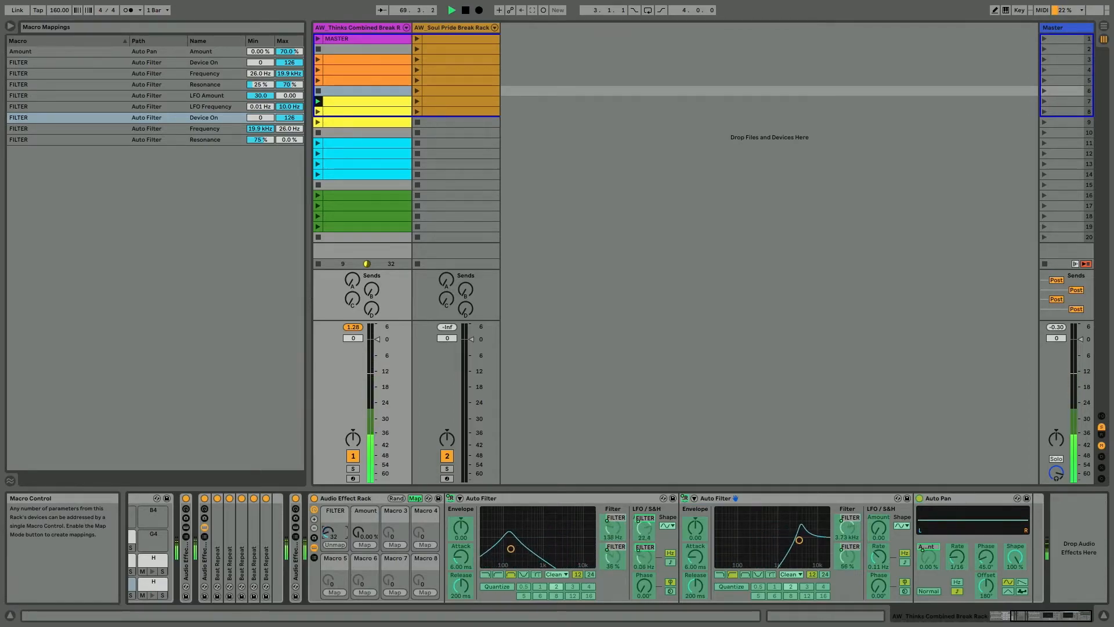
pyautogui.click(415, 499)
pyautogui.press('space')
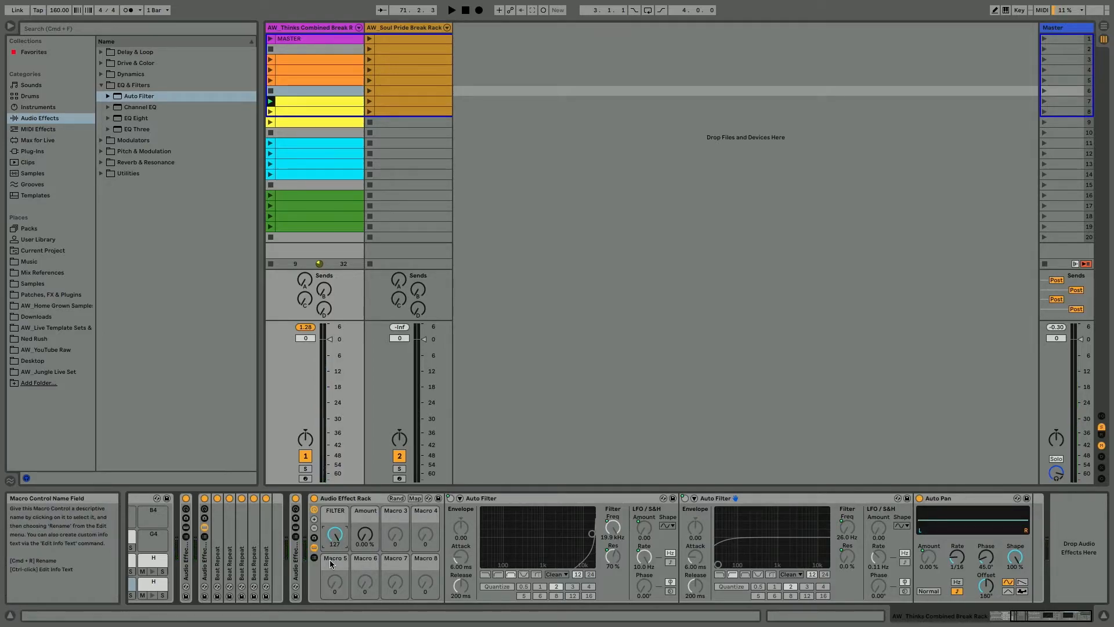
# Collapse the filter rack's devices and add the Frequency Shifter preset Transmission after that rack.
pyautogui.click(331, 500)
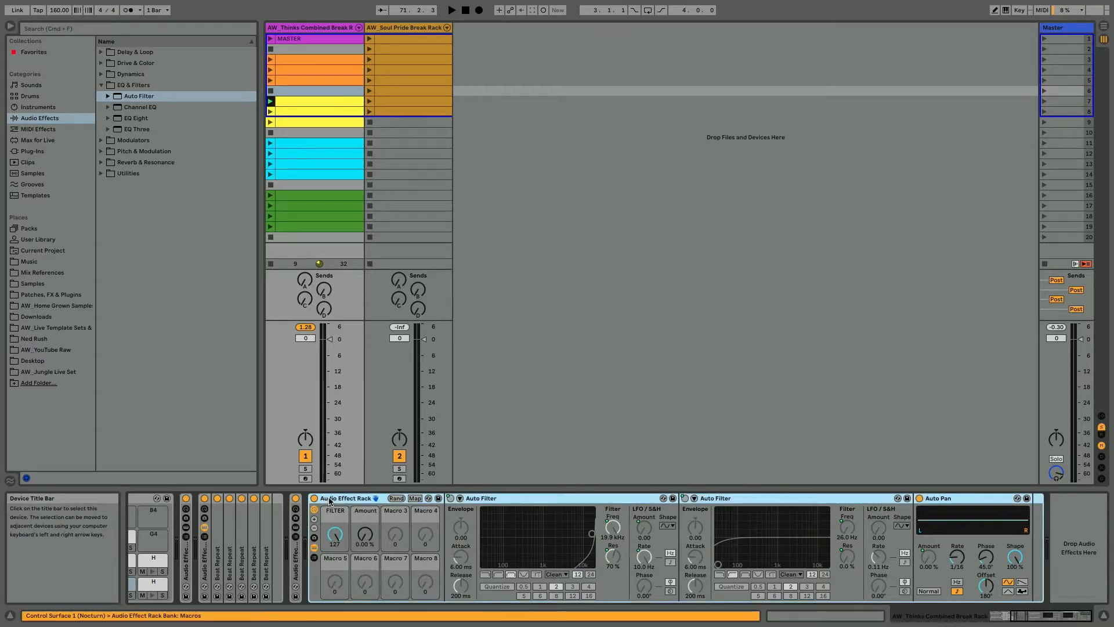
pyautogui.click(314, 547)
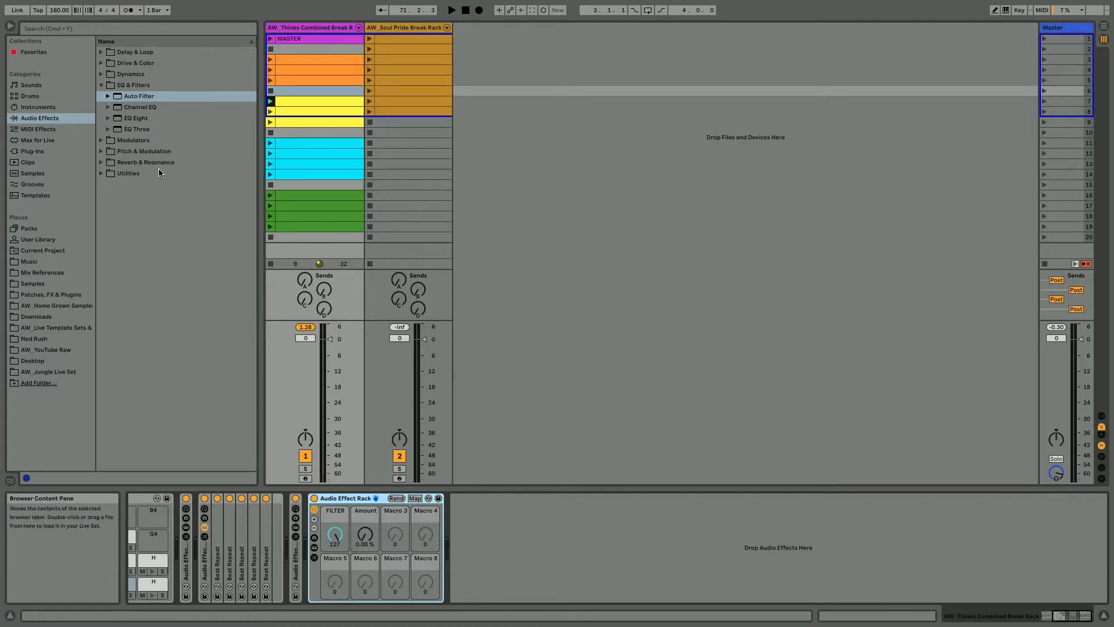
pyautogui.click(111, 150)
pyautogui.click(109, 129)
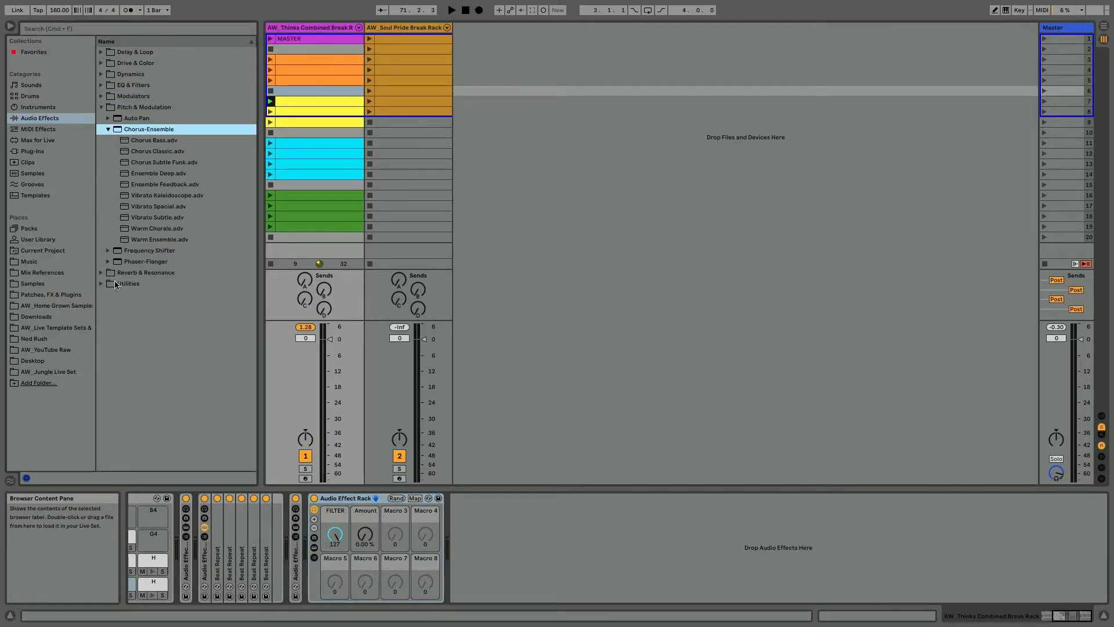
pyautogui.click(107, 253)
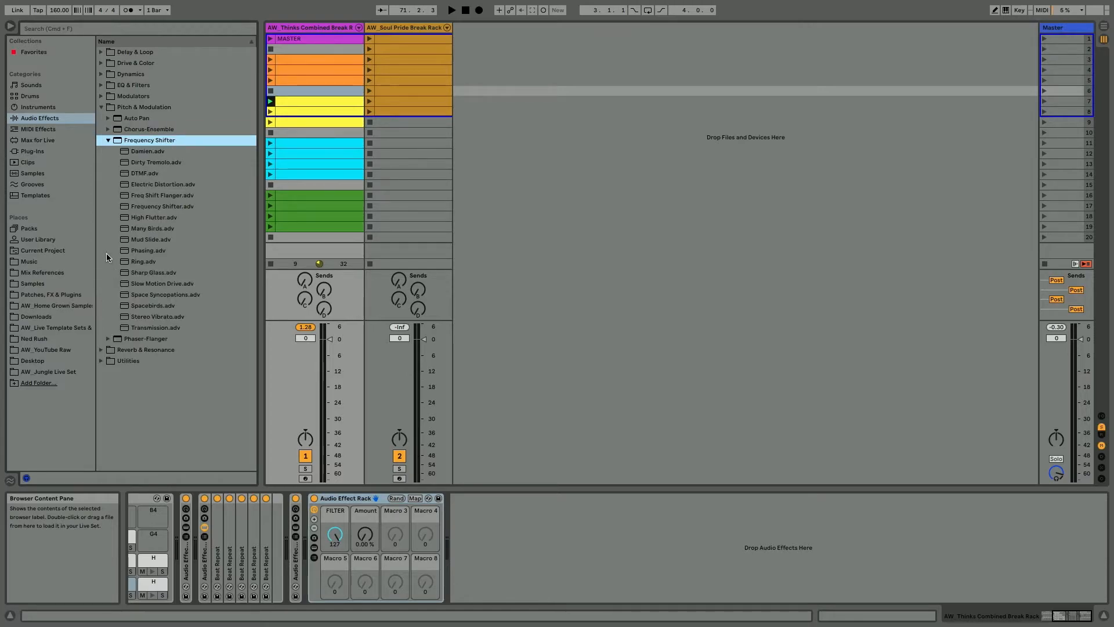
pyautogui.click(137, 328)
pyautogui.moveTo(137, 328); pyautogui.dragTo(580, 572)
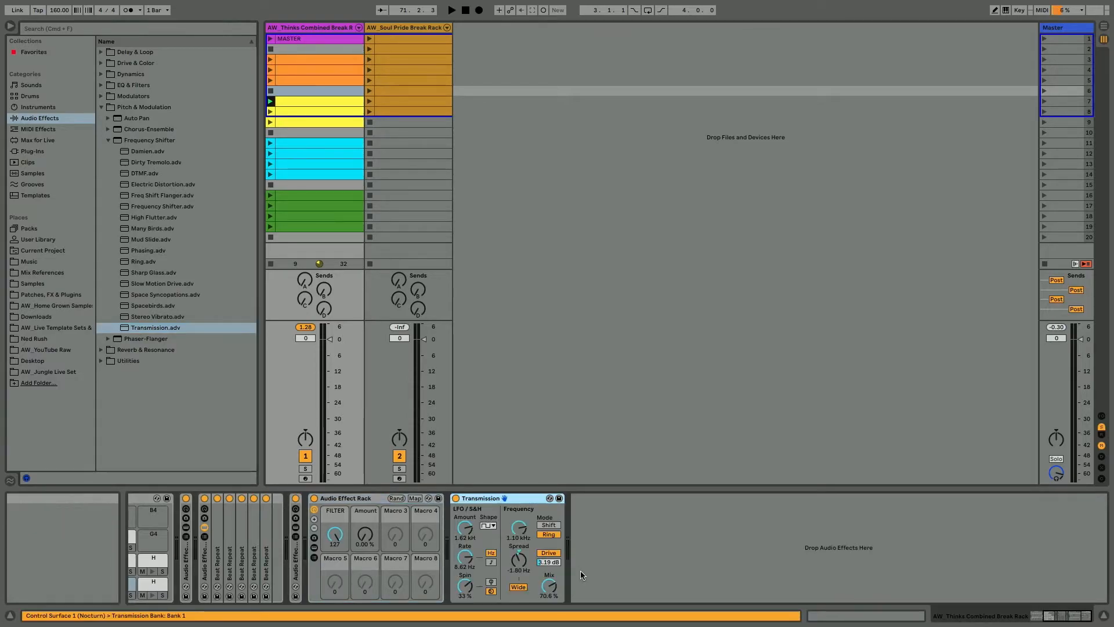
# Play the break through Transmission, set its Mix to 100%, and stop playback.
pyautogui.press('space')
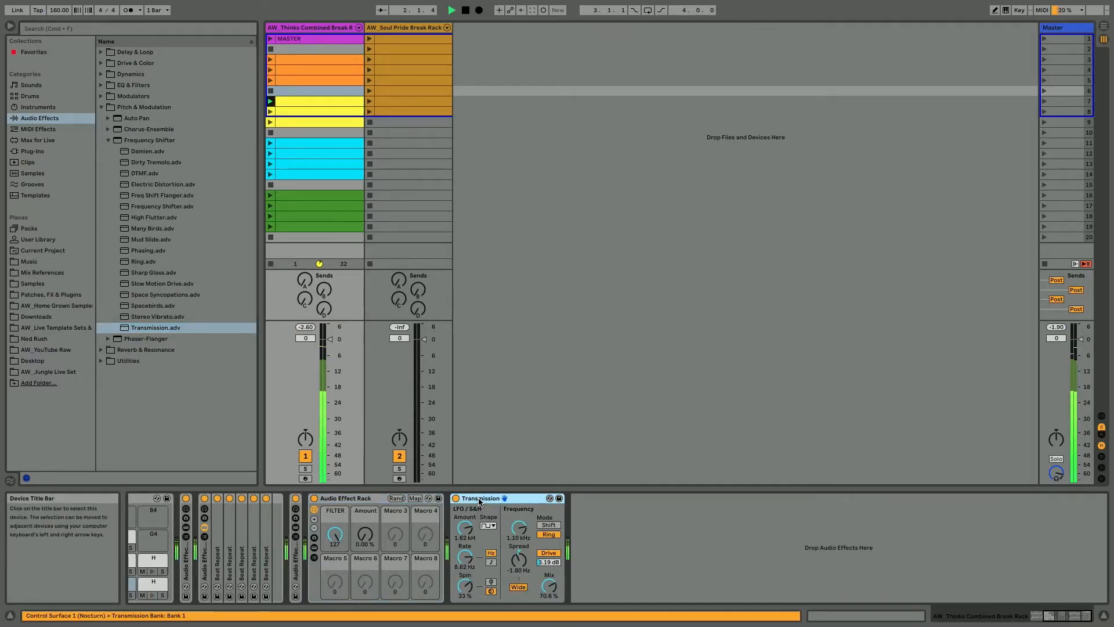
pyautogui.moveTo(548, 586); pyautogui.dragTo(548, 557)
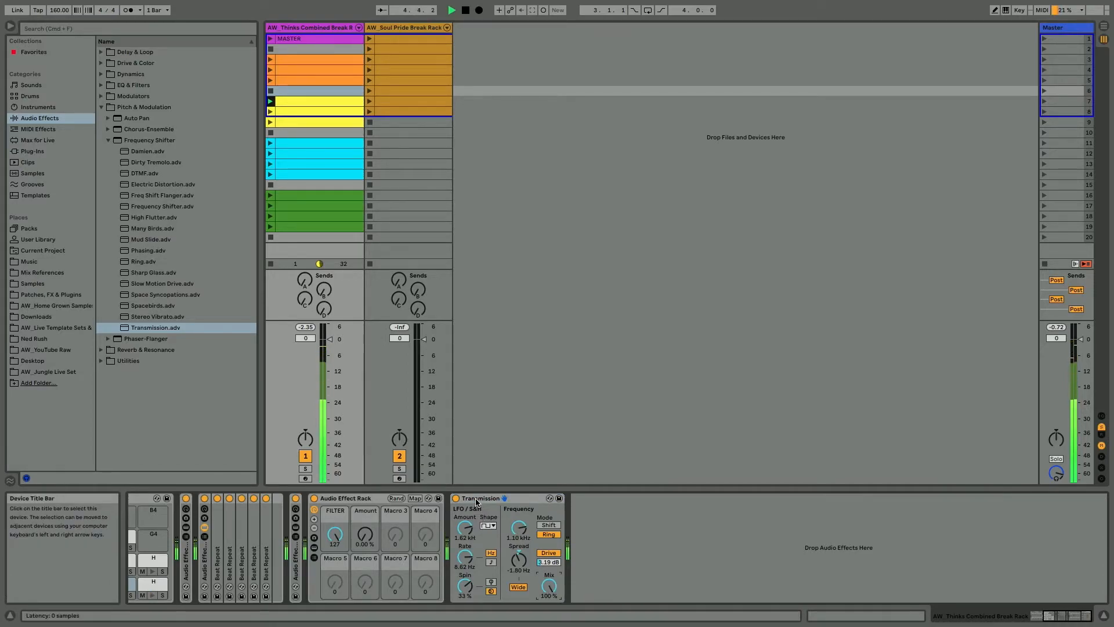
pyautogui.press('space')
# Add a Chorus-Ensemble after Transmission and set its Feedback to 40% during playback.
pyautogui.click(106, 126)
pyautogui.moveTo(107, 127); pyautogui.dragTo(651, 552)
pyautogui.press('space')
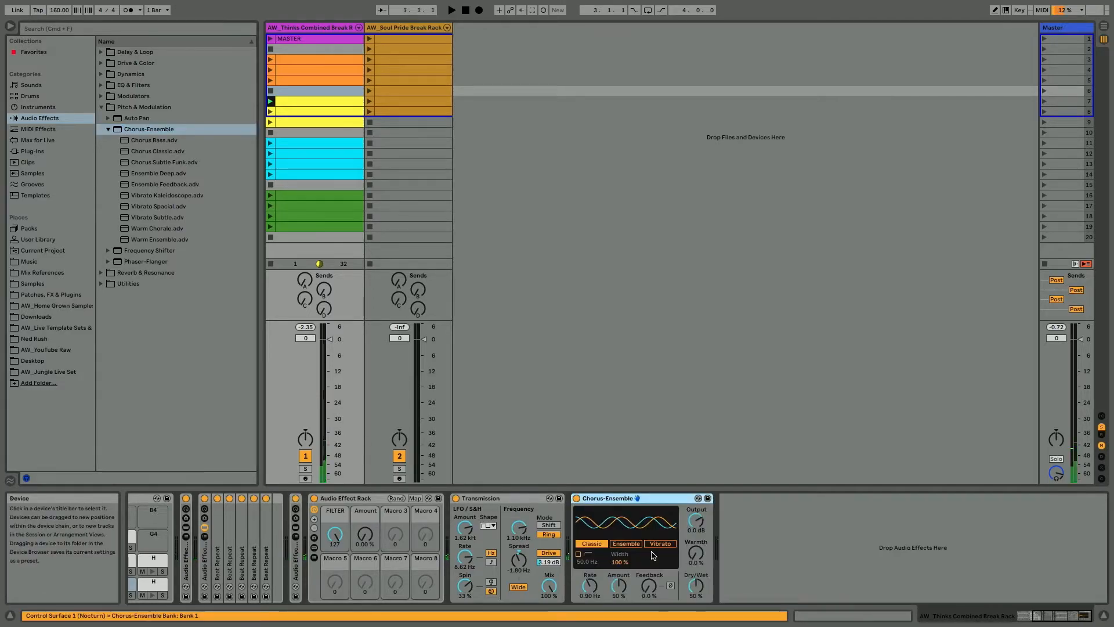
pyautogui.moveTo(695, 581); pyautogui.dragTo(695, 583)
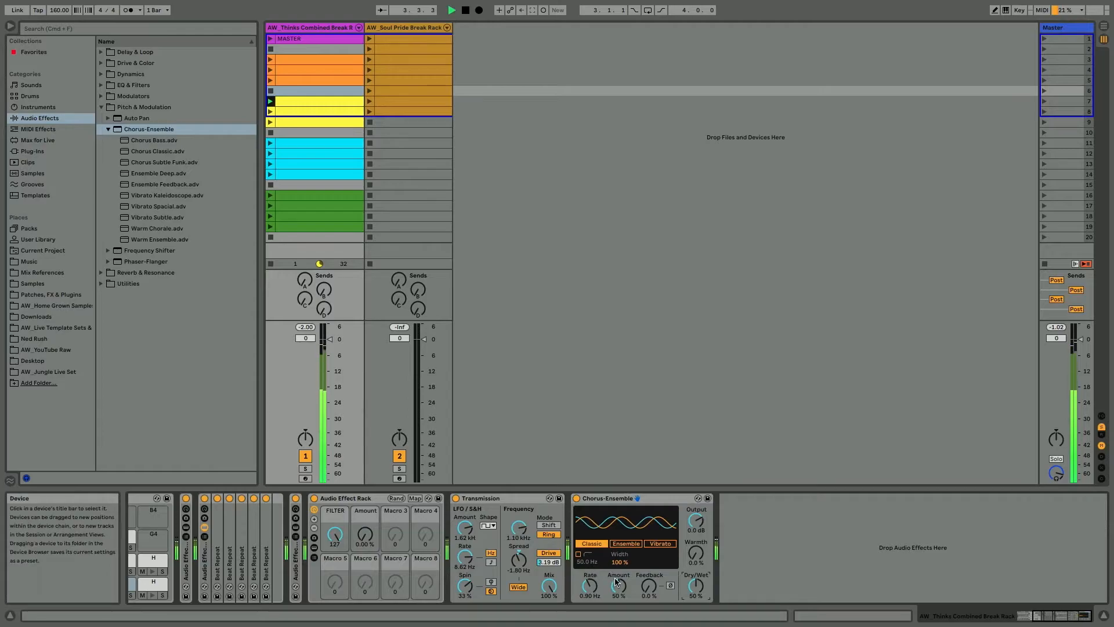
pyautogui.moveTo(649, 585); pyautogui.dragTo(649, 575)
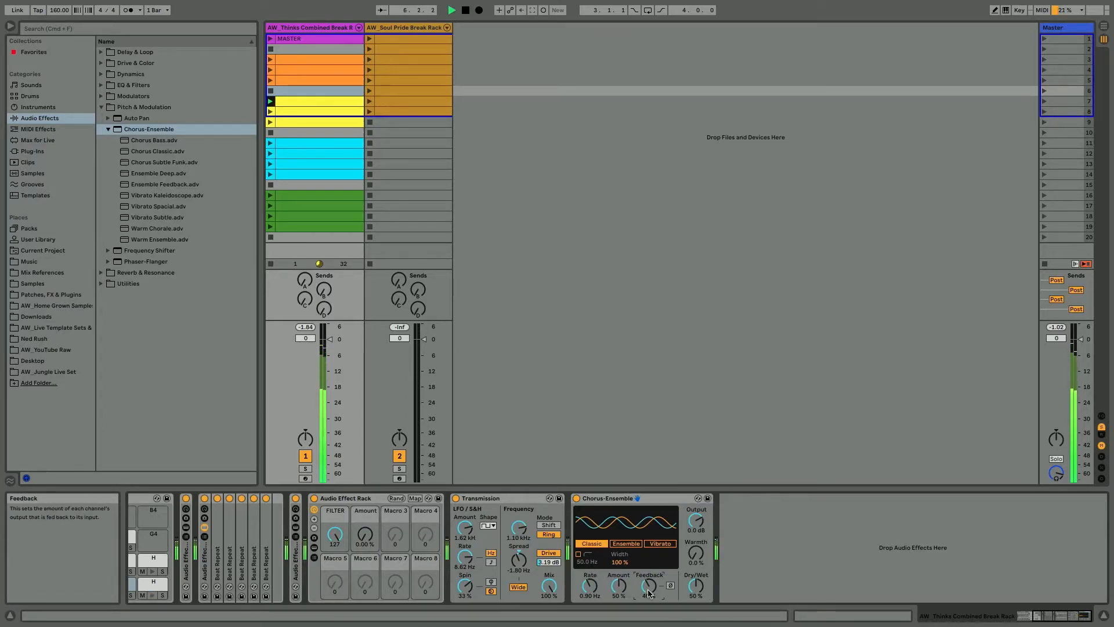
# Group Transmission and Chorus-Ensemble into a new Audio Effect Rack and rename its chain TRANSMISSION.
pyautogui.click(473, 498)
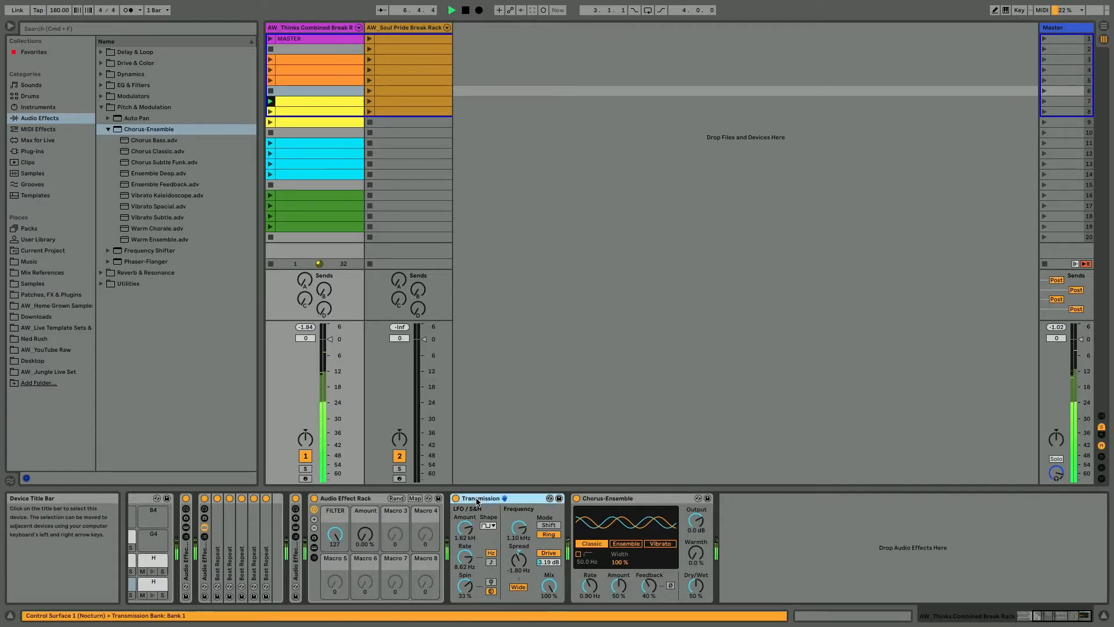
pyautogui.click(639, 502)
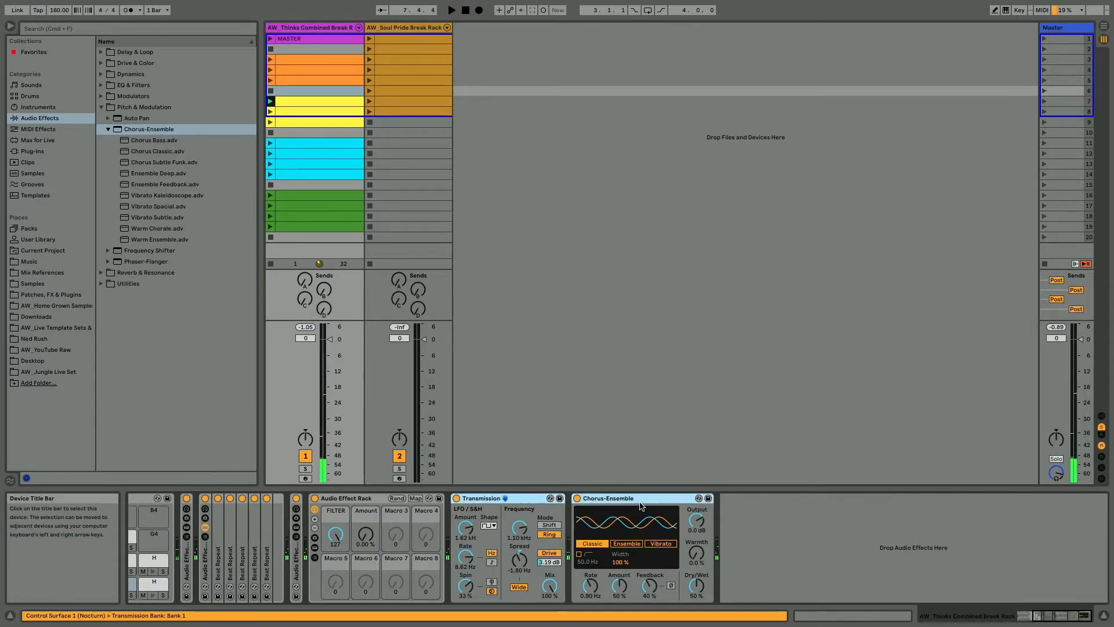
pyautogui.hotkey('ctrl', 'g')
pyautogui.click(476, 531)
pyautogui.hotkey('ctrl', 'r')
pyautogui.write('TRANS')
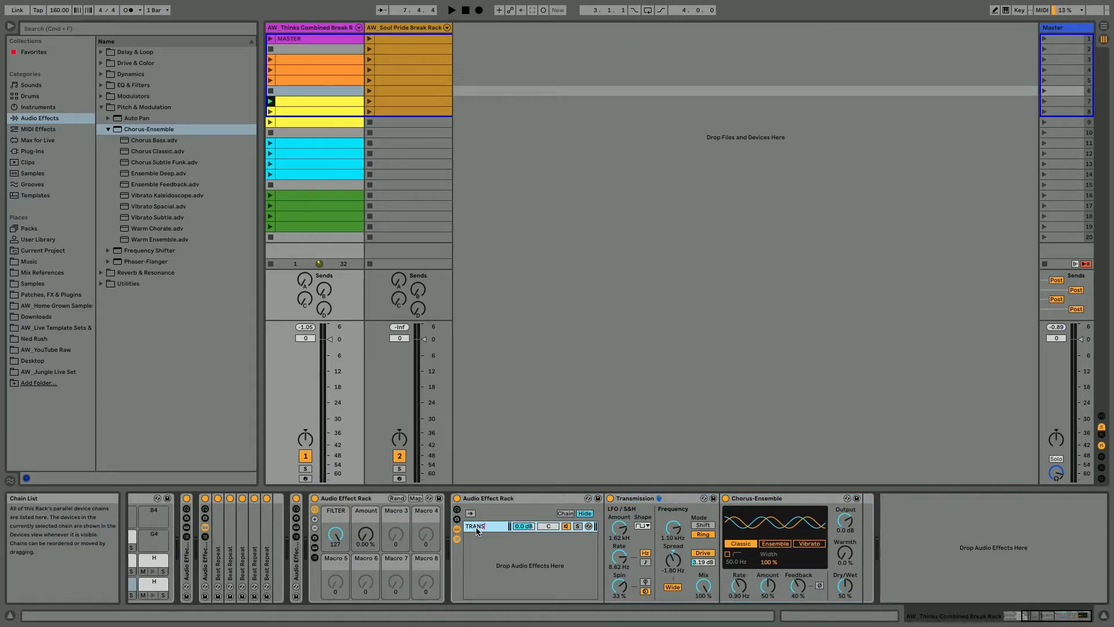
pyautogui.write('NSMISSI...')
# Create a second, empty chain in the new rack, place it above TRANSMISSION and rename it DRY.
pyautogui.rightClick(483, 541)
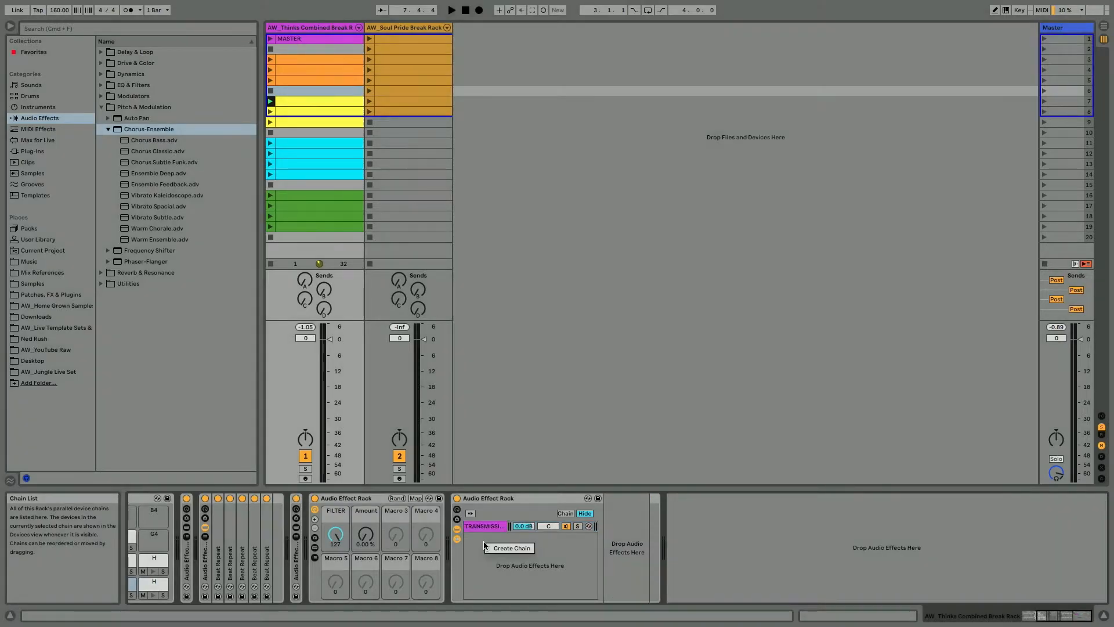
pyautogui.click(489, 546)
pyautogui.moveTo(481, 537); pyautogui.dragTo(480, 528)
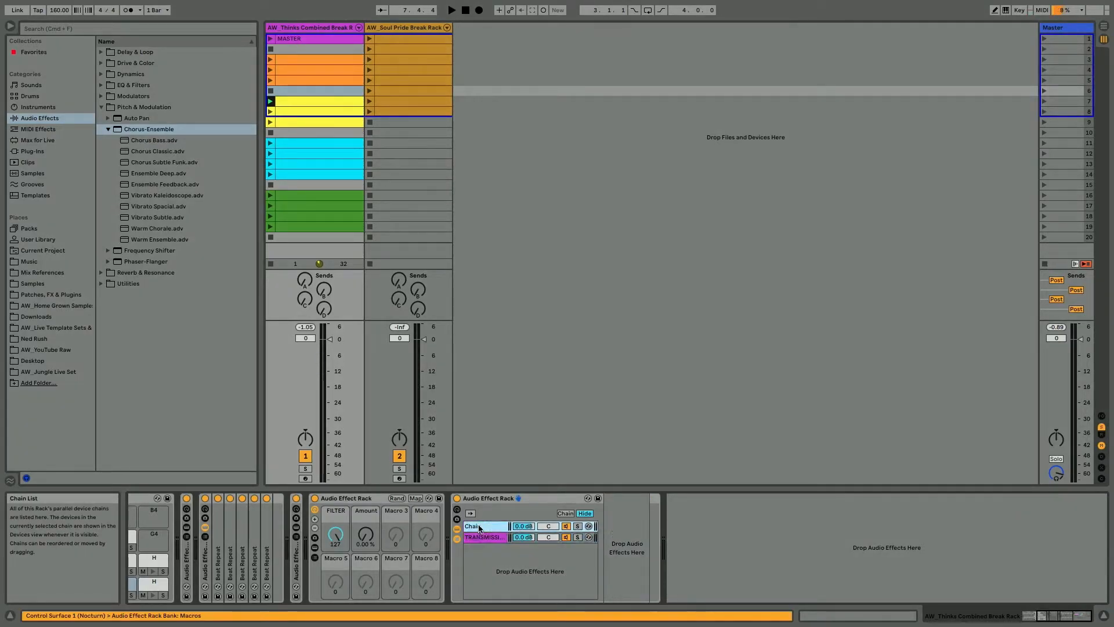
pyautogui.hotkey('ctrl', 'r')
pyautogui.write('DRY')
pyautogui.click(479, 537)
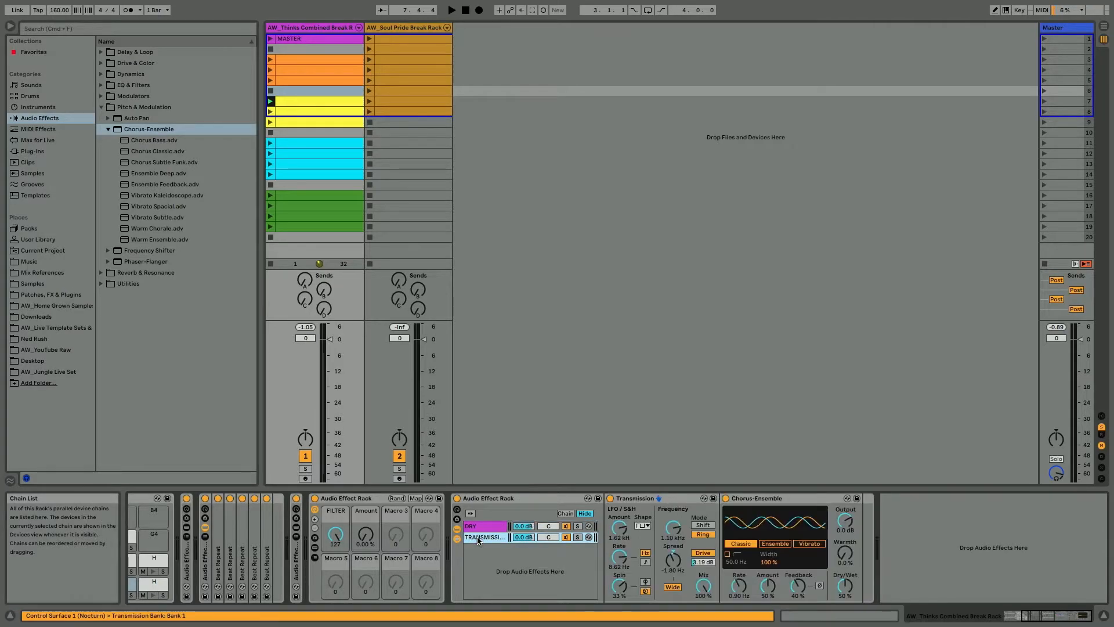
pyautogui.click(477, 526)
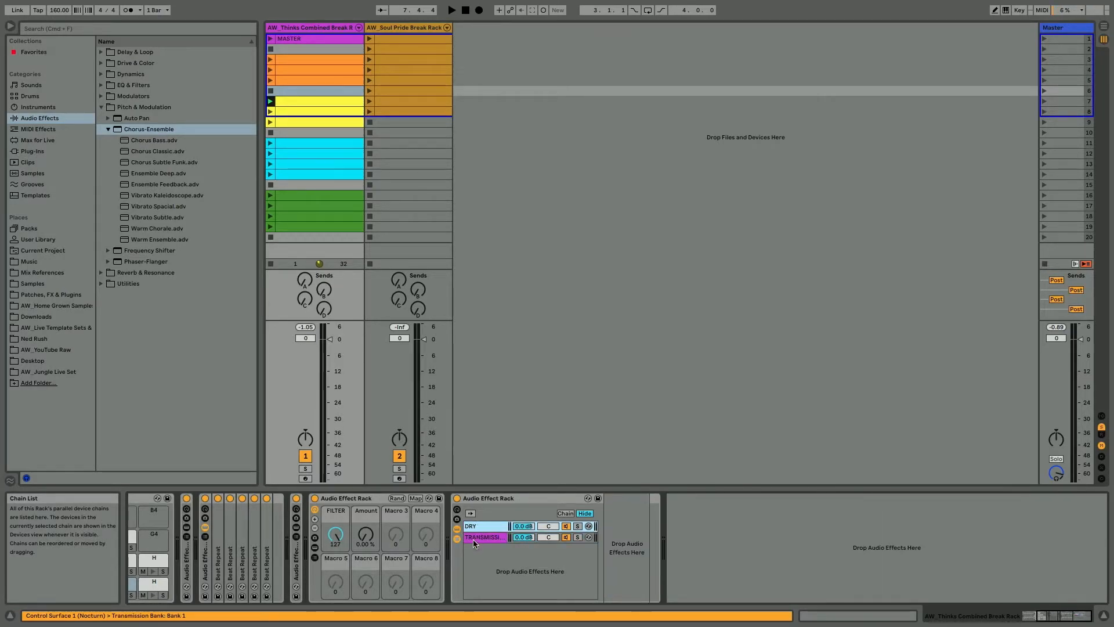
pyautogui.click(478, 537)
# Map the new rack's chain selector to its first macro and rename that macro TRANSMIT.
pyautogui.click(566, 513)
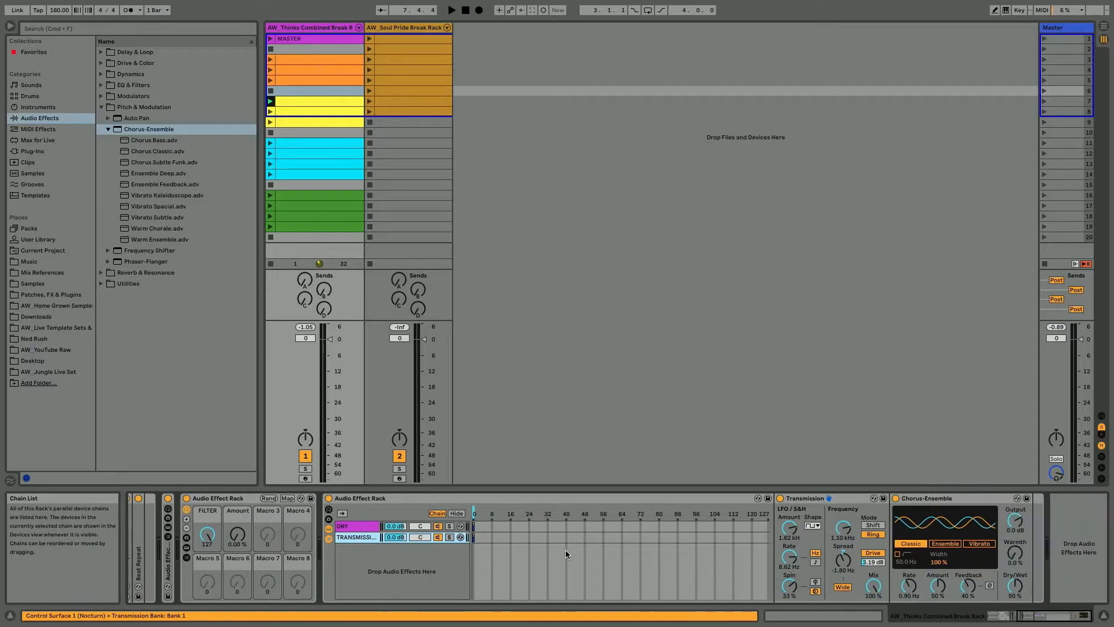
pyautogui.rightClick(474, 516)
pyautogui.click(488, 377)
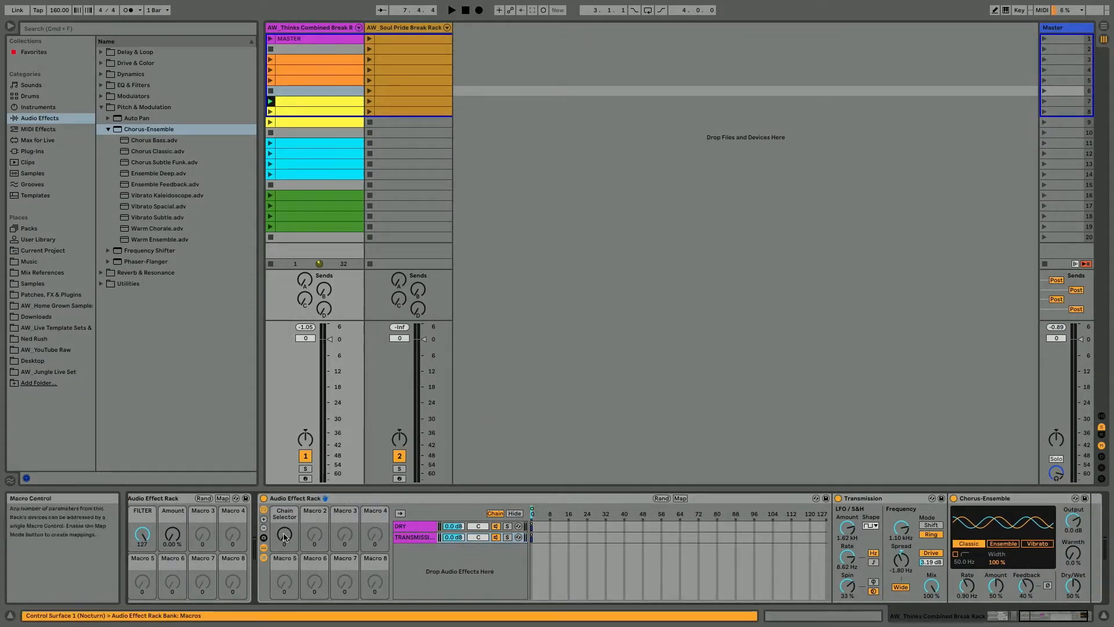
pyautogui.write('TRANS')
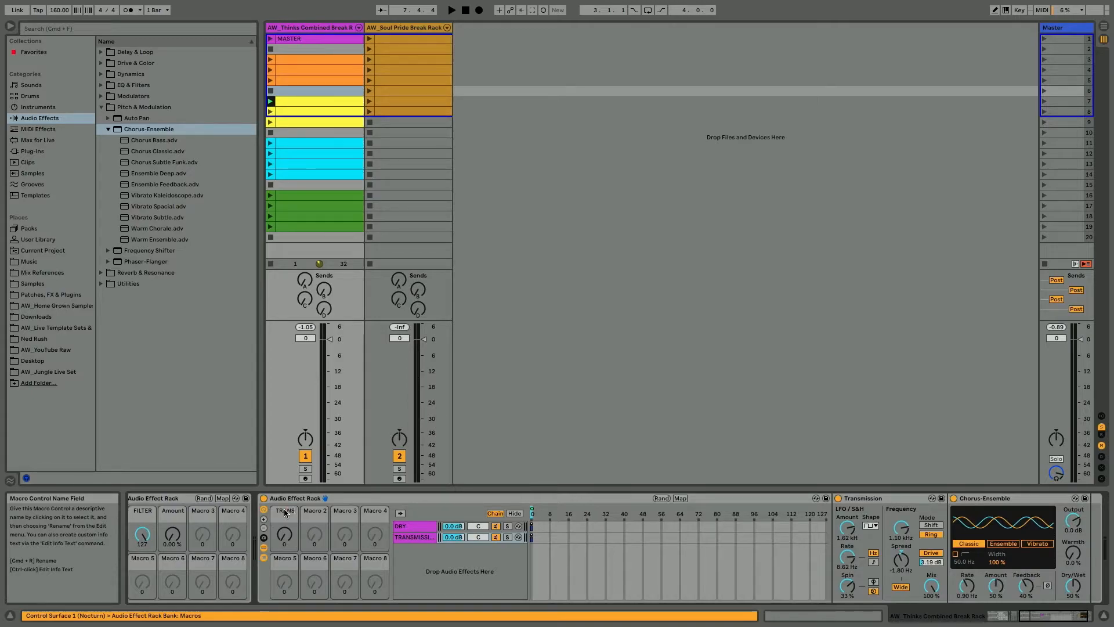
pyautogui.write('MIT')
pyautogui.press('Return')
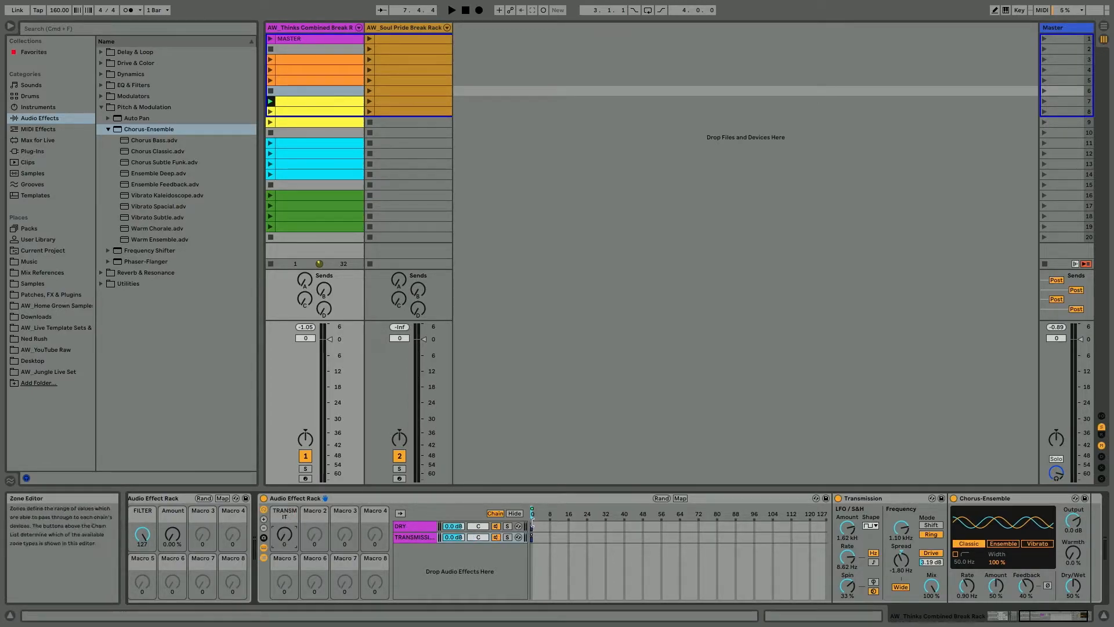
# Extend the DRY and TRANSMISSION chain zones up to 127, starting the TRANSMISSION zone just above 0.
pyautogui.click(414, 526)
pyautogui.keyDown('shift'); pyautogui.click(414, 537); pyautogui.keyUp('shift')
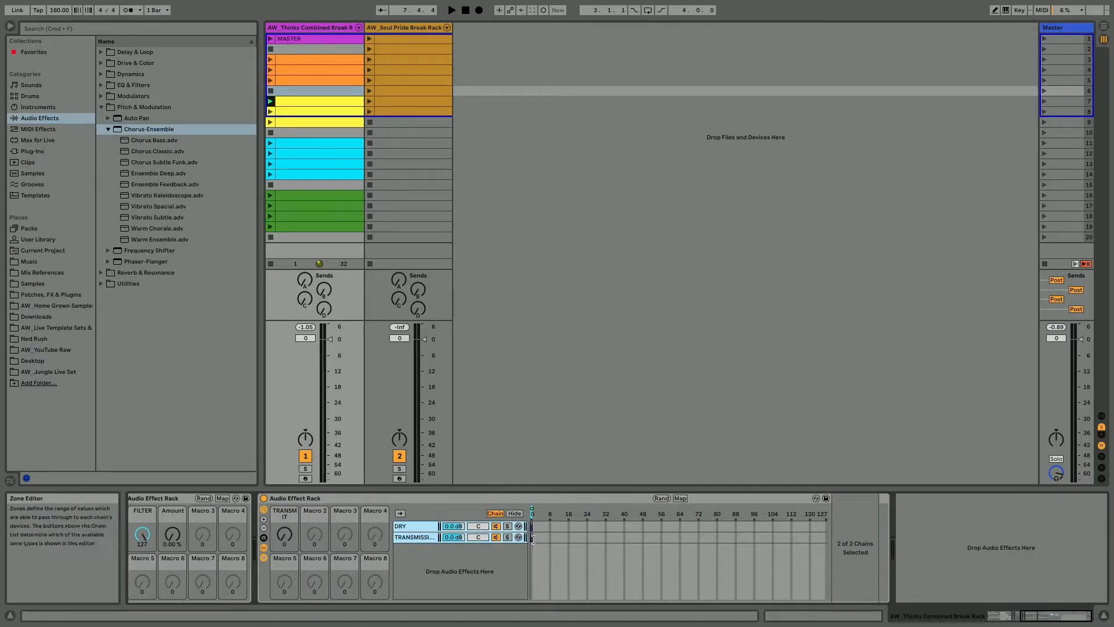
pyautogui.moveTo(535, 539); pyautogui.dragTo(834, 548)
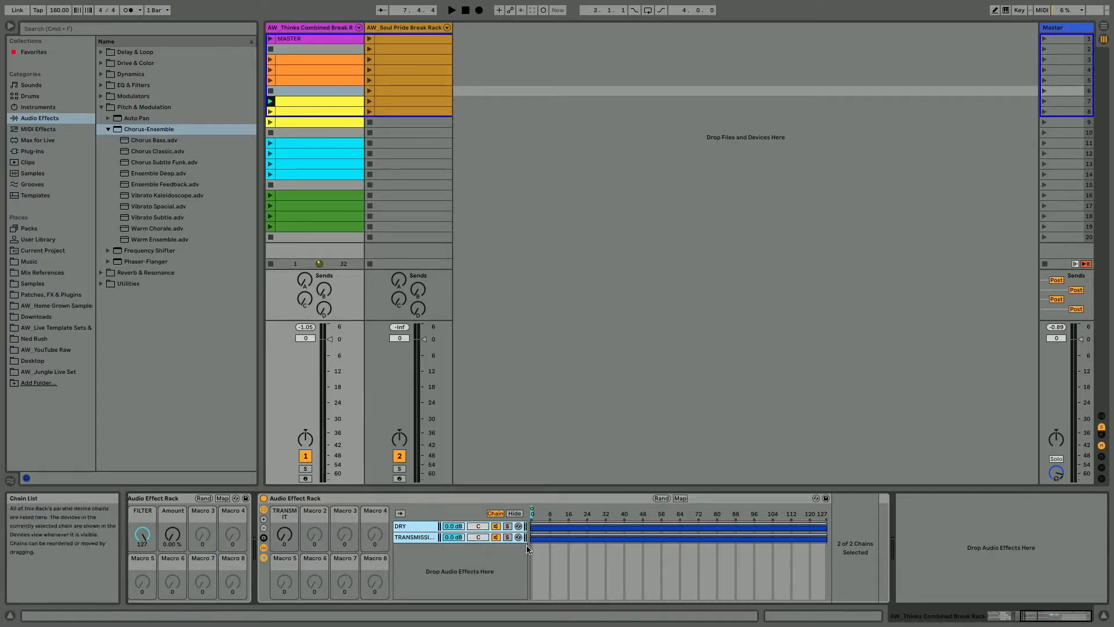
pyautogui.click(473, 529)
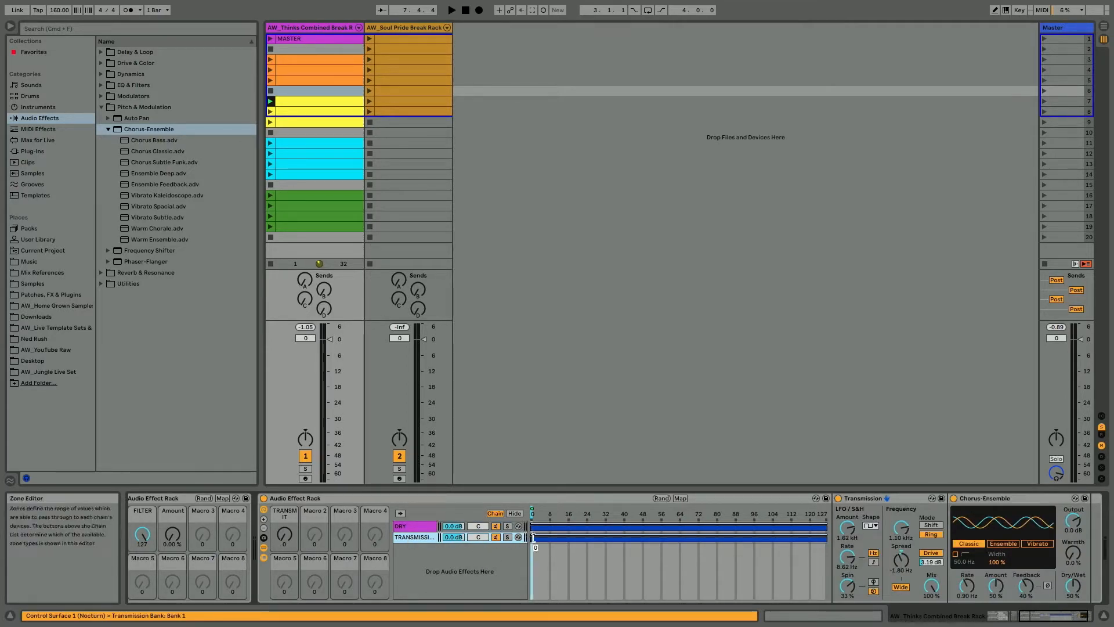
pyautogui.click(284, 535)
pyautogui.moveTo(284, 536)
pyautogui.mouseDown()
pyautogui.moveTo(285, 486)
pyautogui.moveTo(284, 537)
pyautogui.mouseUp()
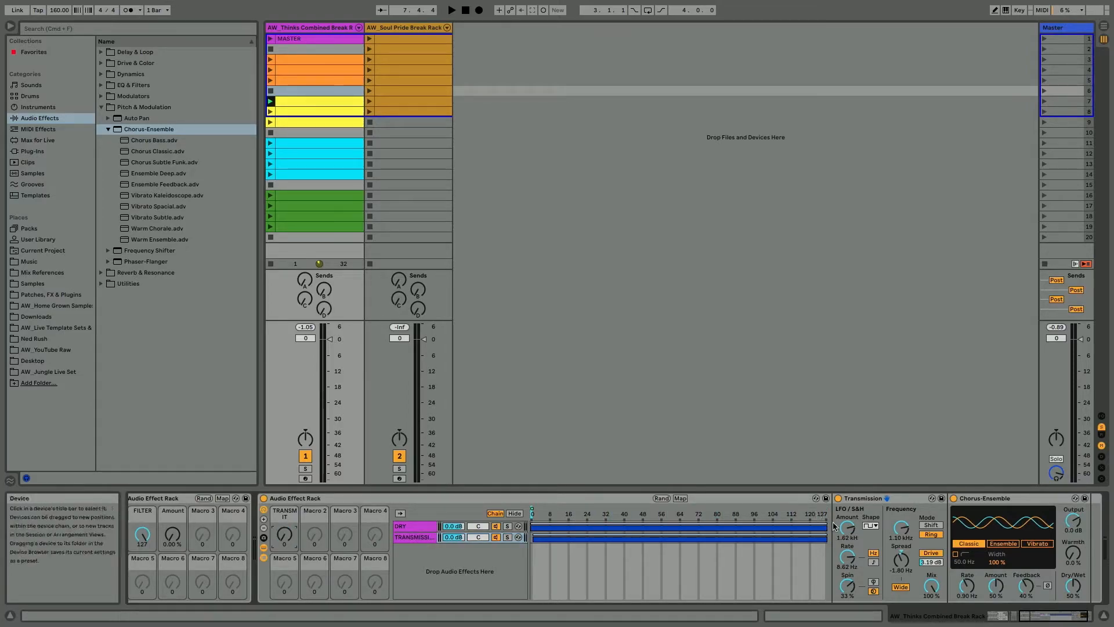
# Crossfade the zones so DRY fades out as TRANSMISSION fades in, and audition it by raising the TRANSMIT macro to 66.
pyautogui.moveTo(828, 527); pyautogui.dragTo(472, 538)
pyautogui.click(471, 539)
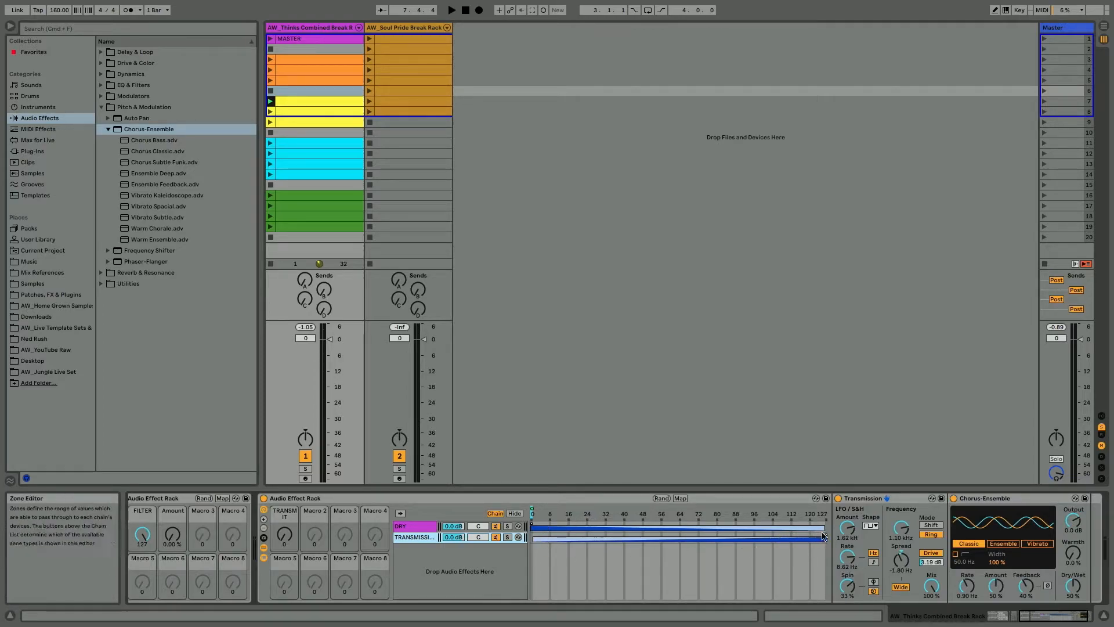
pyautogui.press('space')
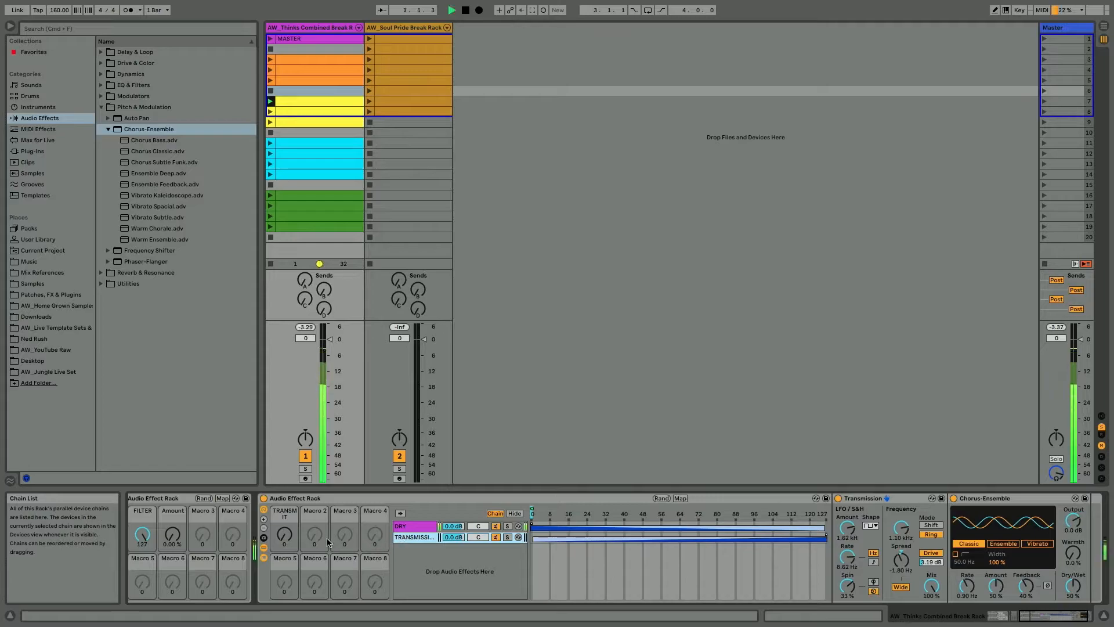
pyautogui.moveTo(284, 534); pyautogui.dragTo(284, 505)
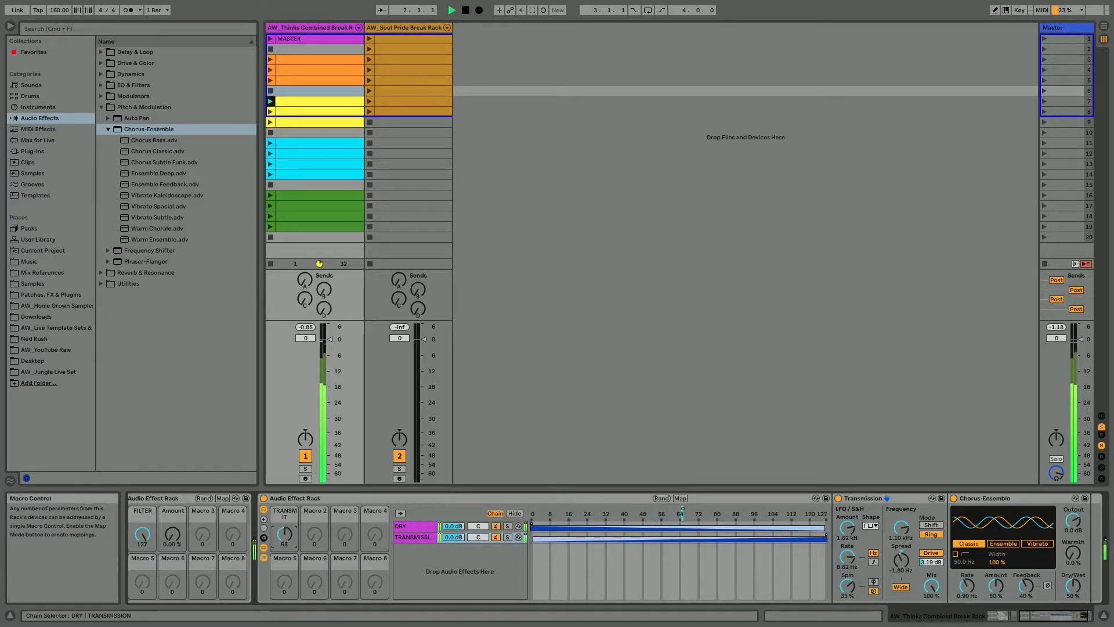
pyautogui.click(285, 499)
pyautogui.press('Delete')
pyautogui.press('super+z')
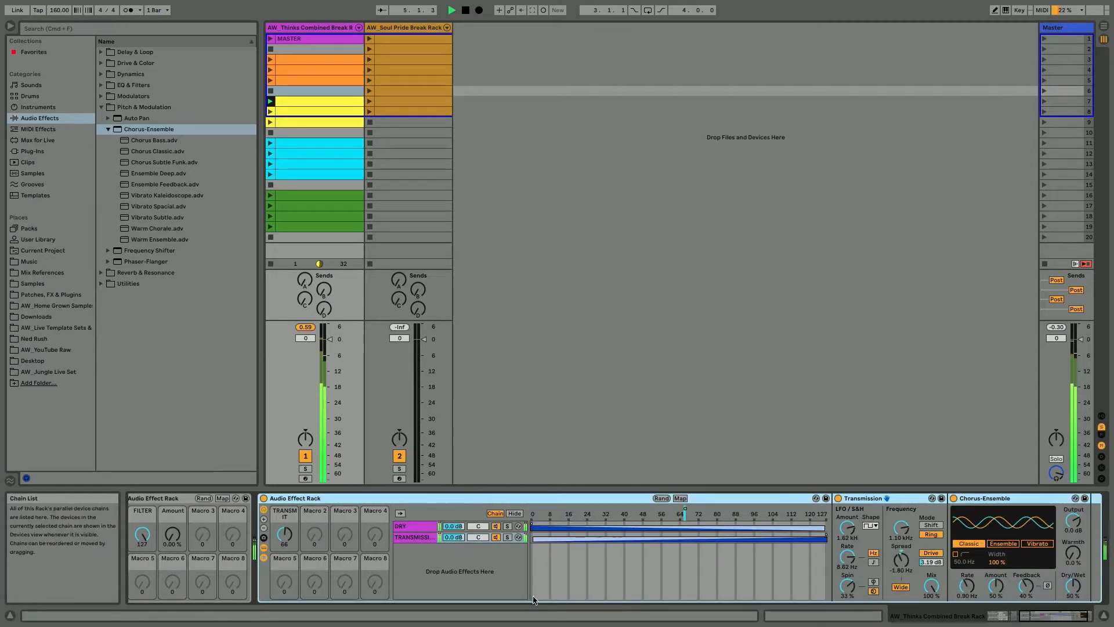
# Try the Chorus-Ensemble's Amount at 100%, reset it to 50%, and set Dry/Wet to 100%.
pyautogui.hscroll(2, 485, 587)
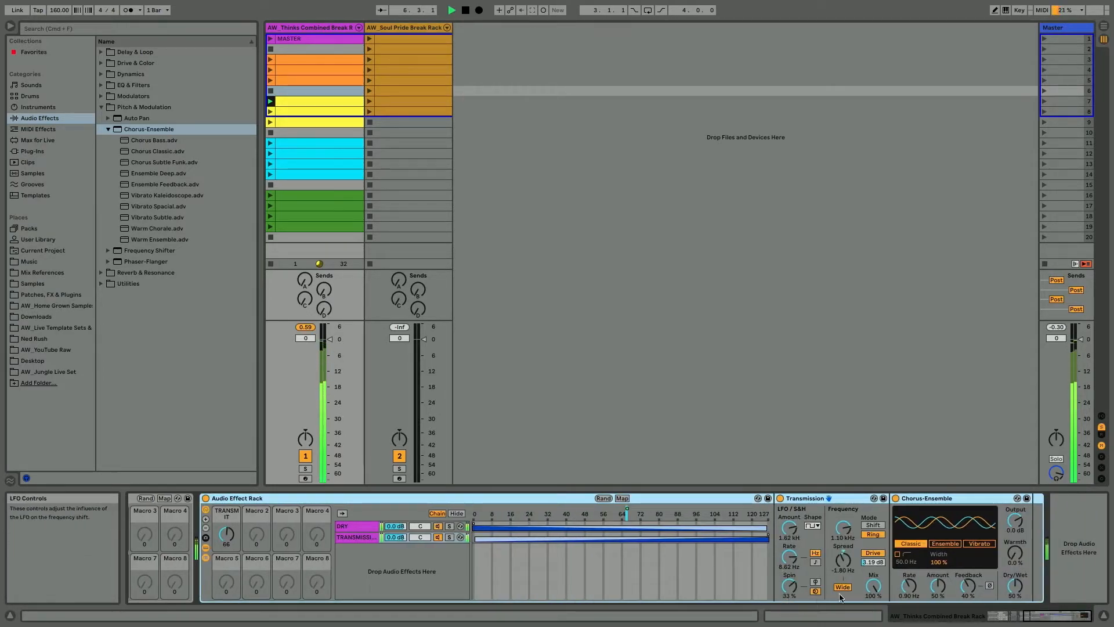
pyautogui.moveTo(937, 586); pyautogui.dragTo(938, 552)
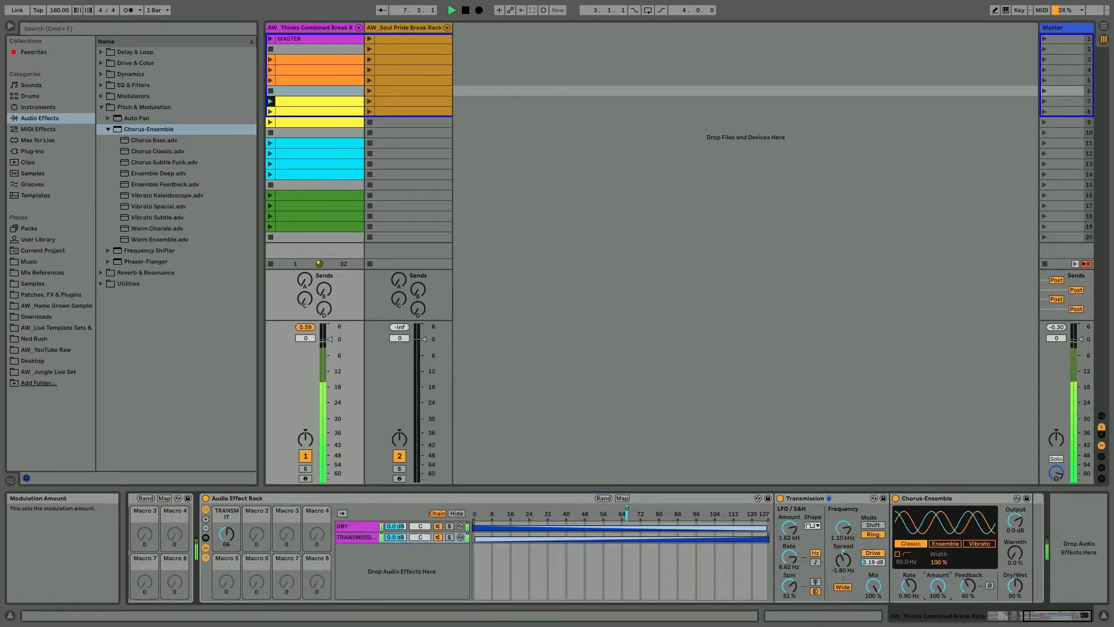
pyautogui.doubleClick(935, 591)
pyautogui.moveTo(1015, 587); pyautogui.dragTo(1015, 552)
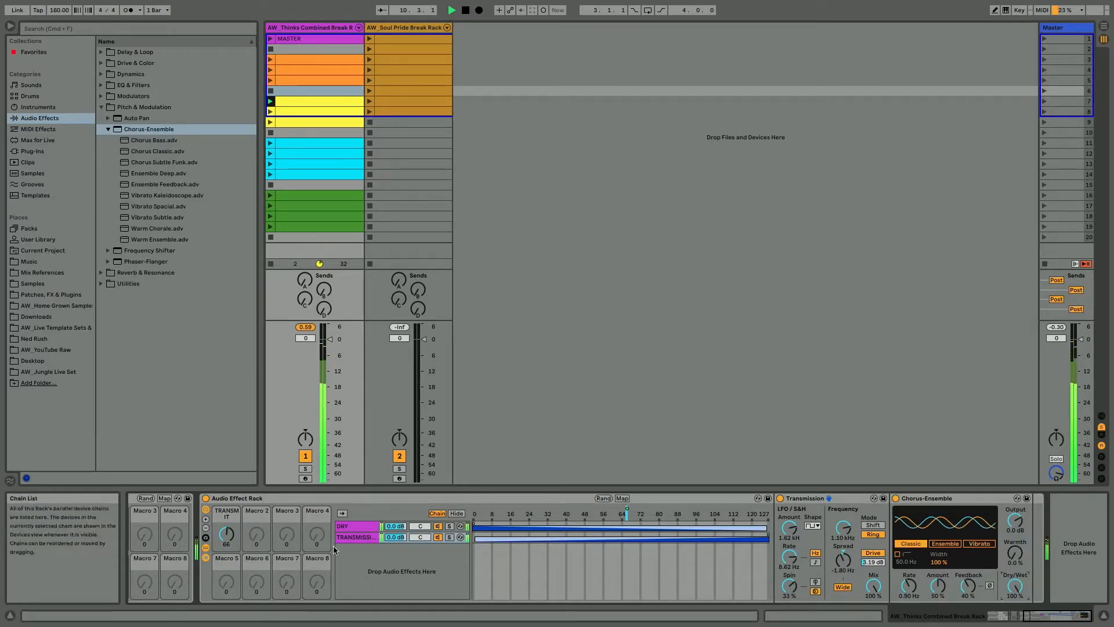
# With the TRANSMIT macro raised to 127, enable the Chorus-Ensemble's high-pass filter, set Warmth to 100% and stop playback.
pyautogui.moveTo(225, 536); pyautogui.dragTo(225, 500)
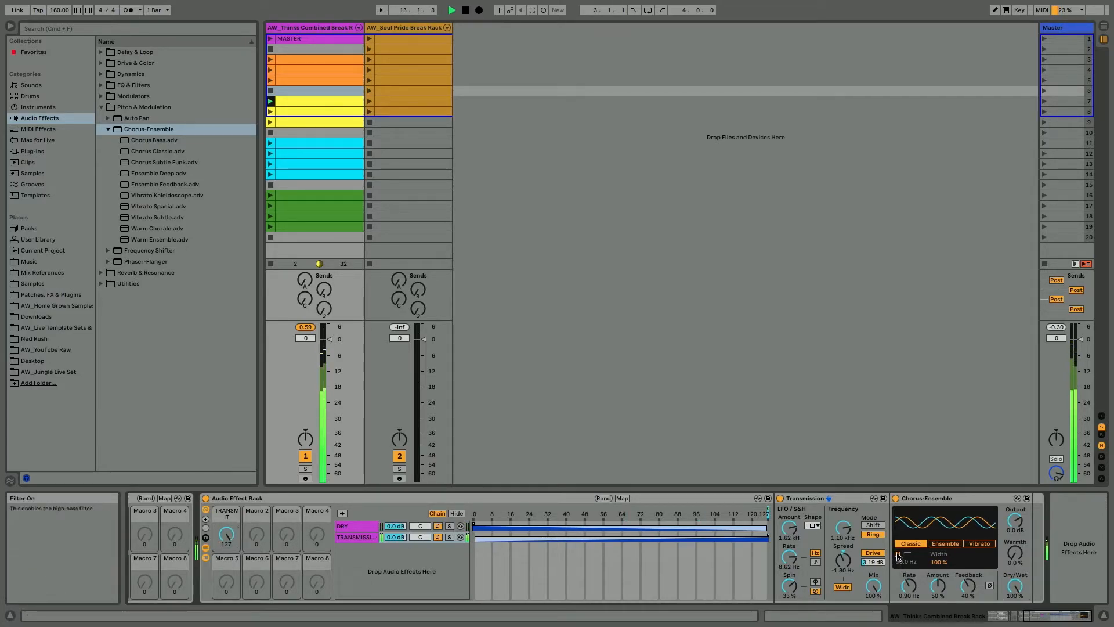
pyautogui.moveTo(1014, 552); pyautogui.dragTo(1015, 510)
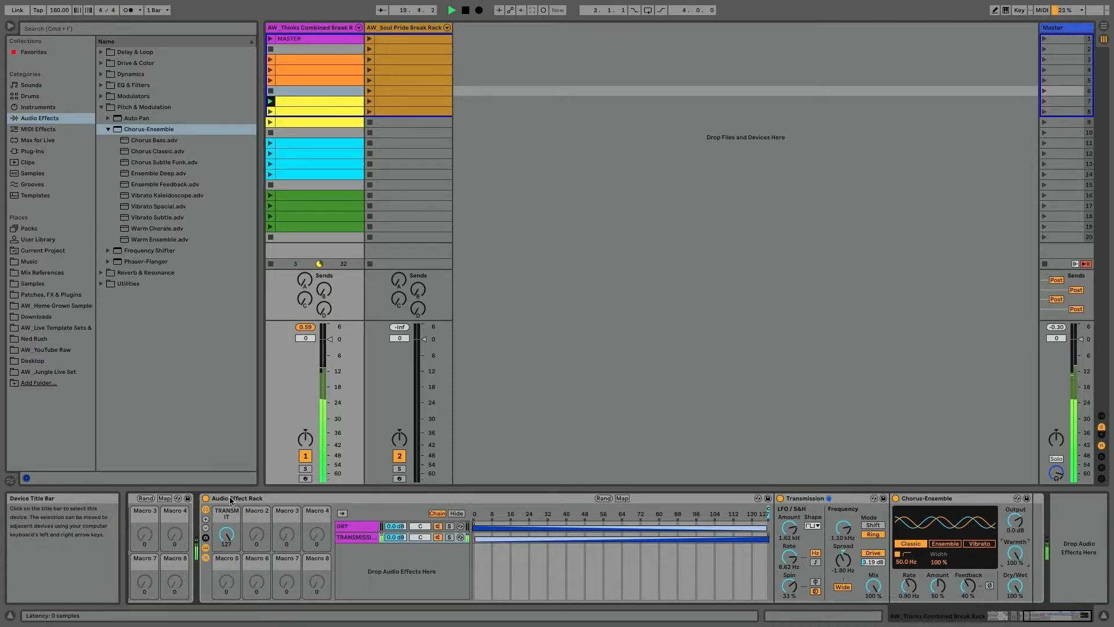
pyautogui.press('space')
pyautogui.hscroll(-4, 216, 536)
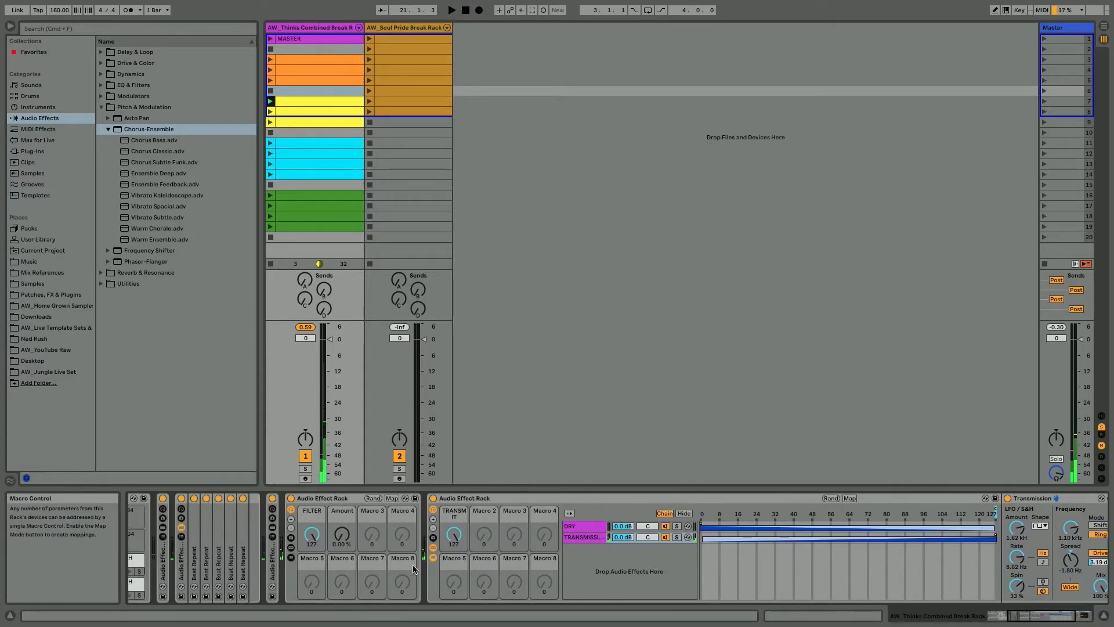
# Add an Auto Filter after the Chorus-Ensemble in the TRANSMISSION chain.
pyautogui.hscroll(4, 216, 536)
pyautogui.click(99, 86)
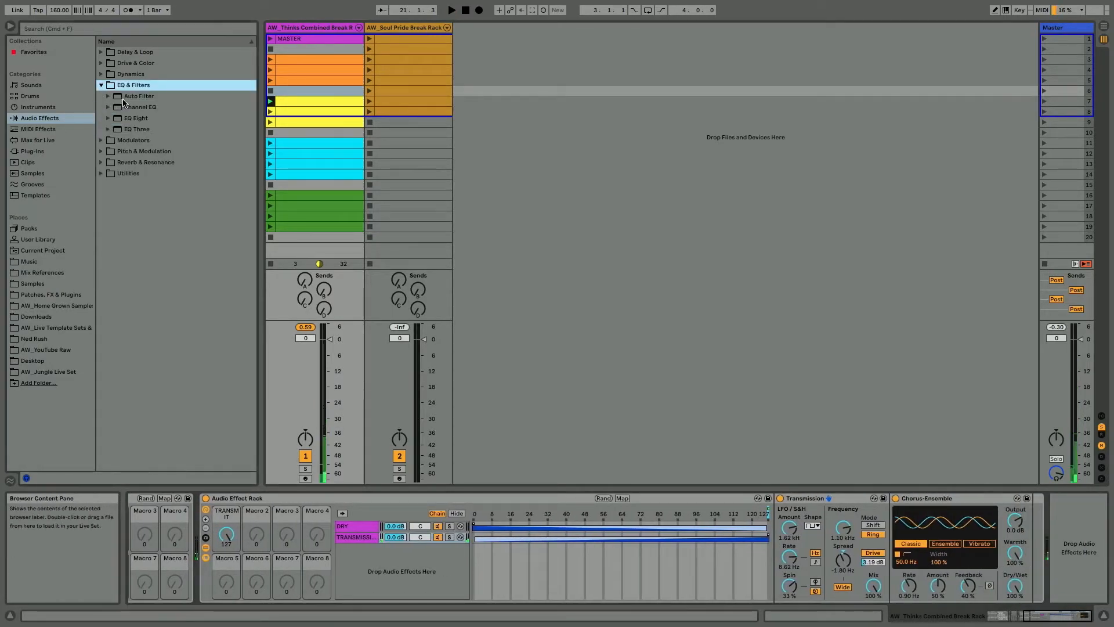
pyautogui.click(123, 96)
pyautogui.moveTo(123, 99); pyautogui.dragTo(982, 584)
pyautogui.hscroll(2, 981, 584)
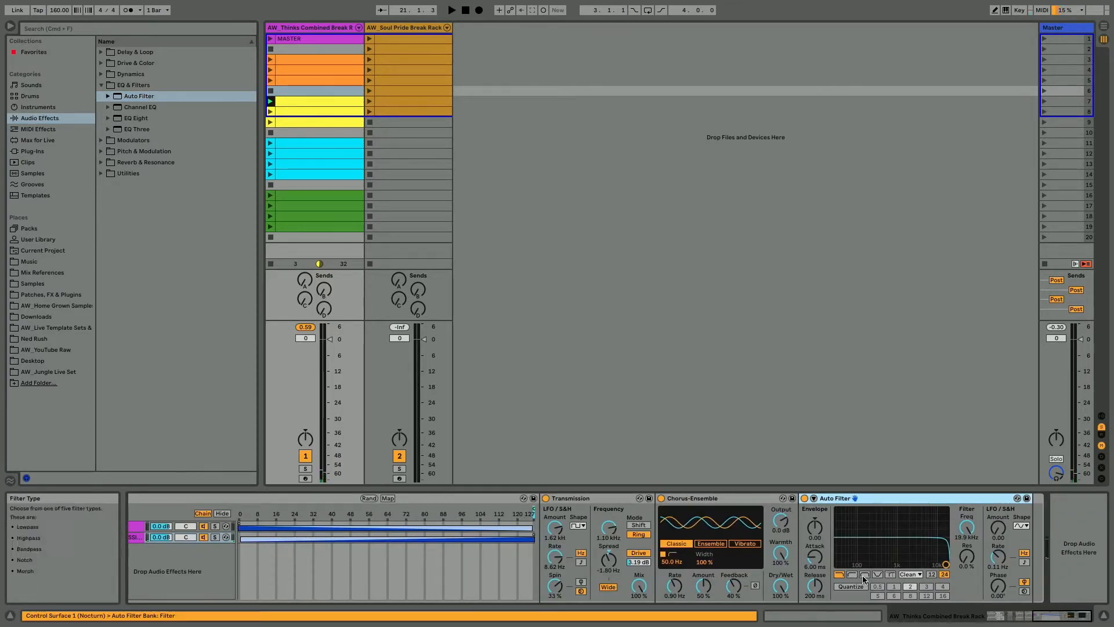
# Make the Auto Filter a 12 dB bandpass at 4.17 kHz with 28% resonance, start playback and set the LFO amount to 11.0.
pyautogui.click(862, 575)
pyautogui.click(931, 574)
pyautogui.moveTo(946, 564); pyautogui.dragTo(920, 551)
pyautogui.press('space')
pyautogui.moveTo(998, 527); pyautogui.dragTo(998, 525)
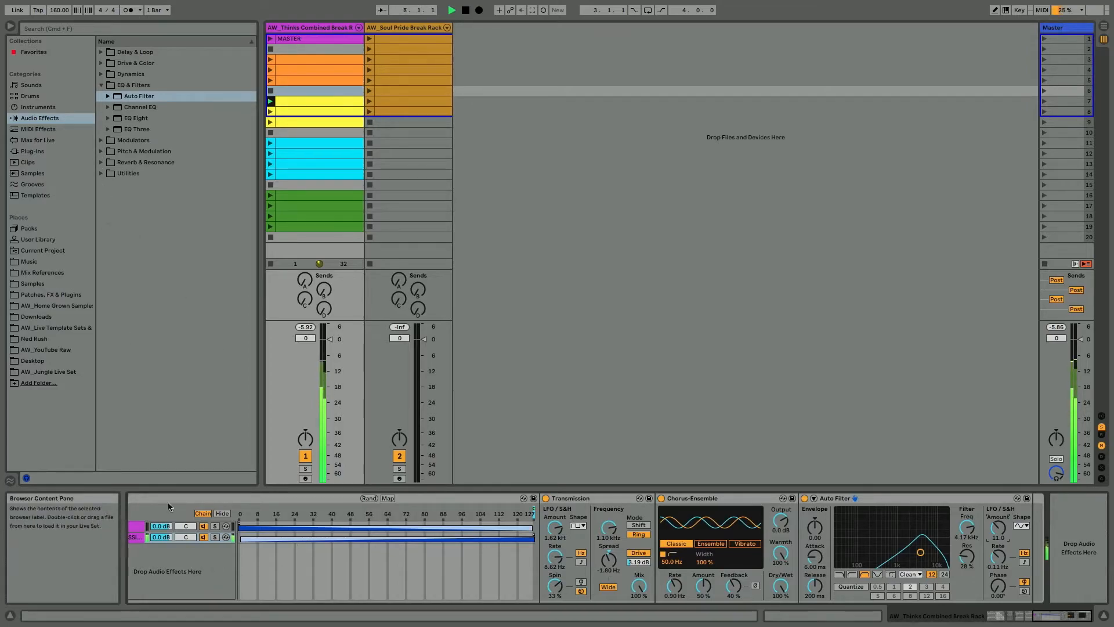
# Add a Delay after the Auto Filter, with Dry/Wet at 30% and Ping Pong enabled.
pyautogui.click(100, 62)
pyautogui.click(101, 63)
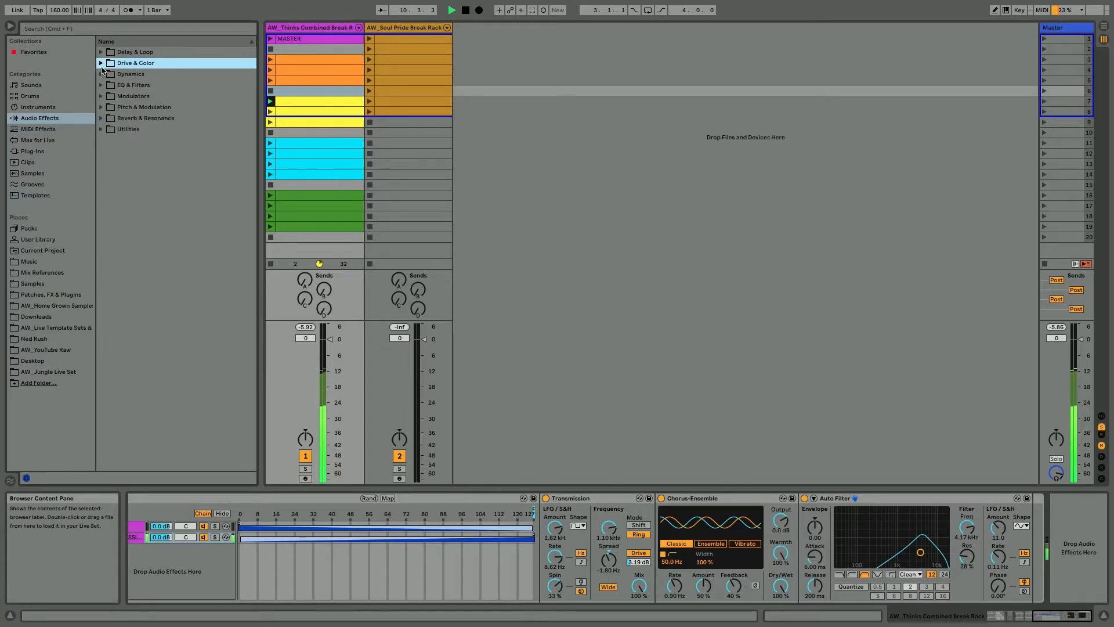
pyautogui.click(101, 53)
pyautogui.moveTo(122, 75); pyautogui.dragTo(986, 589)
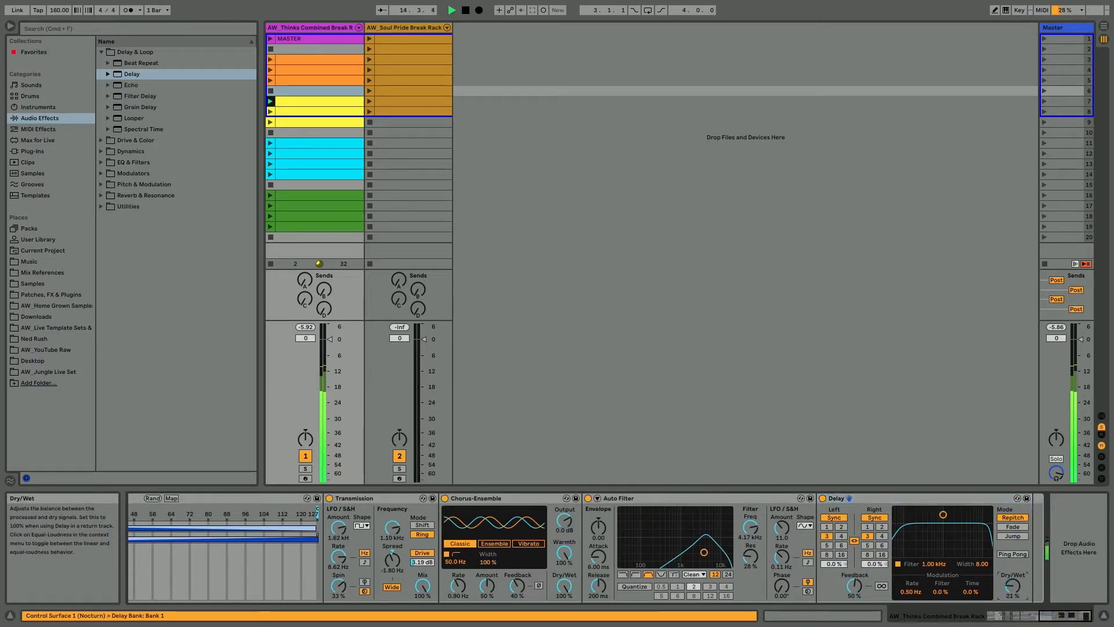
pyautogui.click(1013, 553)
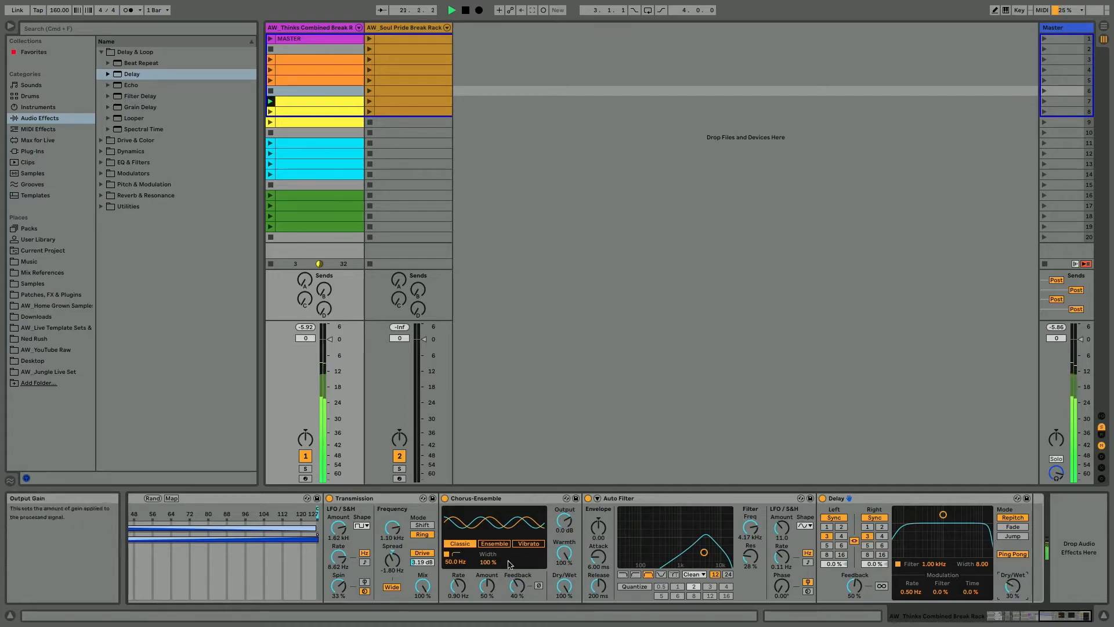
# Audition the TRANSMIT macro by sweeping it between 0 and 127, return it to 0 and stop playback.
pyautogui.hscroll(-10, 507, 559)
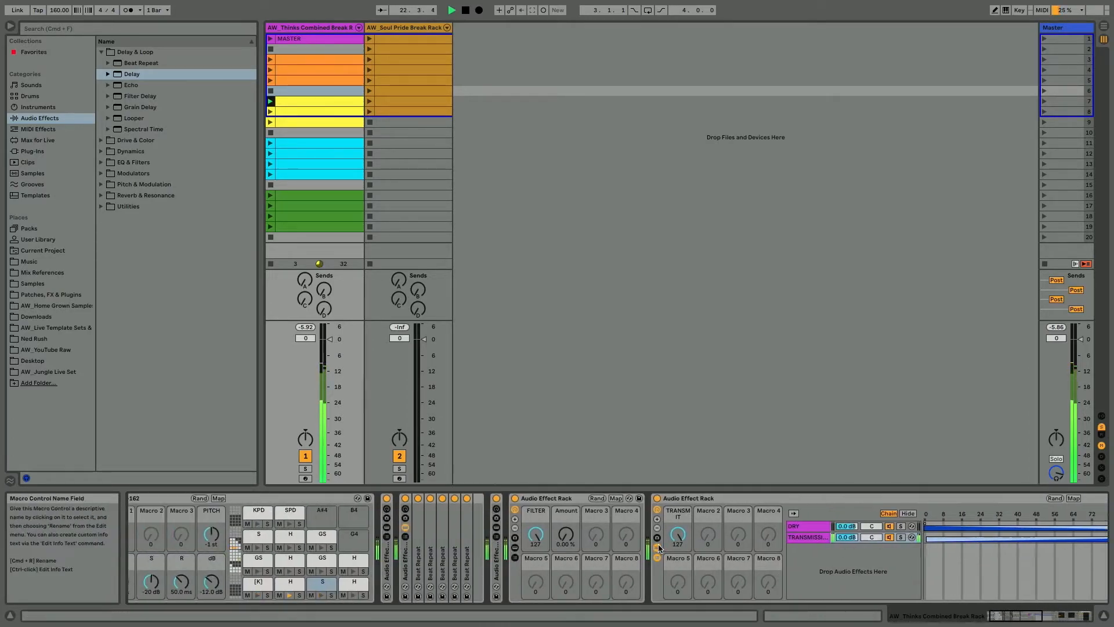
pyautogui.hscroll(5, 674, 531)
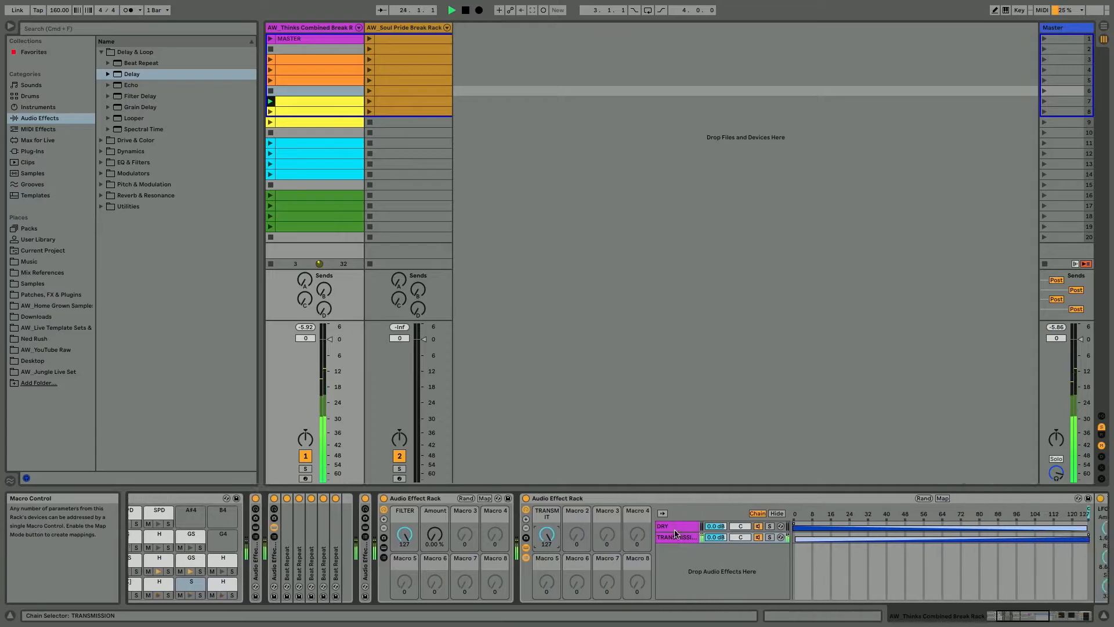
pyautogui.doubleClick(467, 536)
pyautogui.moveTo(467, 539); pyautogui.dragTo(467, 517)
pyautogui.moveTo(466, 535); pyautogui.dragTo(467, 494)
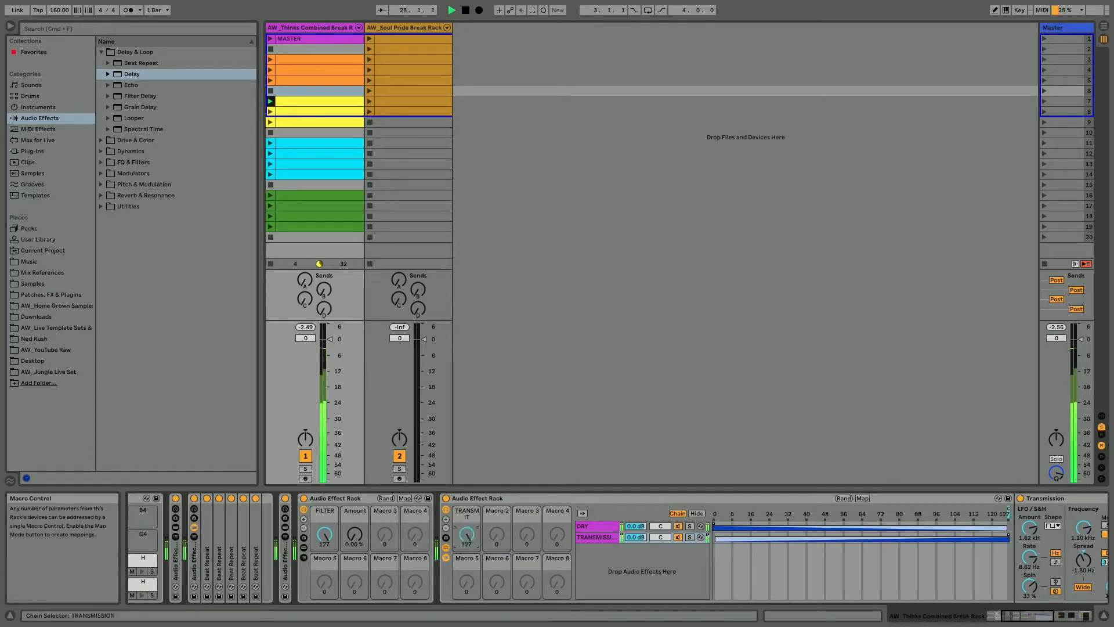
pyautogui.moveTo(467, 535); pyautogui.dragTo(467, 580)
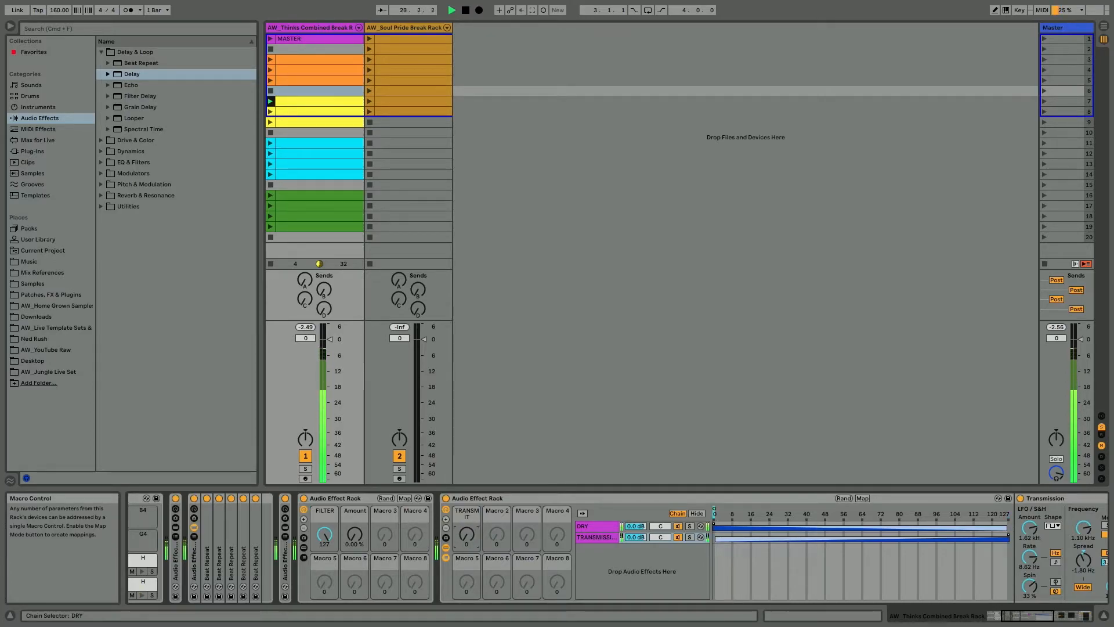
pyautogui.moveTo(466, 535)
pyautogui.mouseDown()
pyautogui.moveTo(466, 490)
pyautogui.moveTo(466, 535)
pyautogui.mouseUp()
pyautogui.press('space')
# Select the Audio Effect Rack that holds the TRANSMIT macro.
pyautogui.click(465, 499)
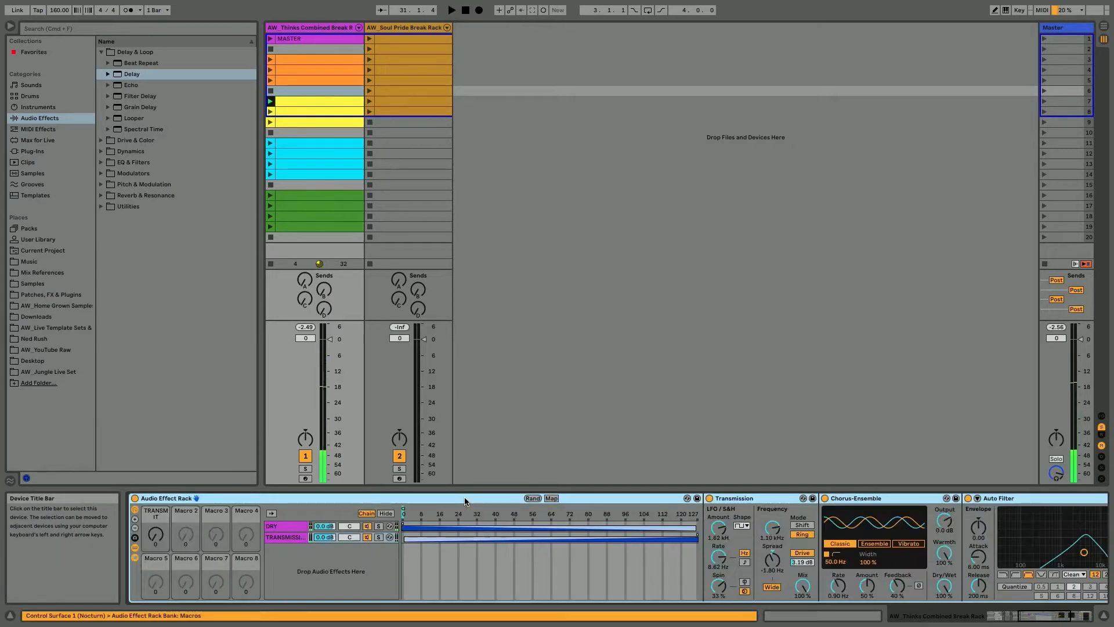
# Collapse the TRANSMIT effect rack's chains and devices, duplicate the rack, and deactivate the original.
pyautogui.hscroll(-5, 323, 538)
pyautogui.click(279, 548)
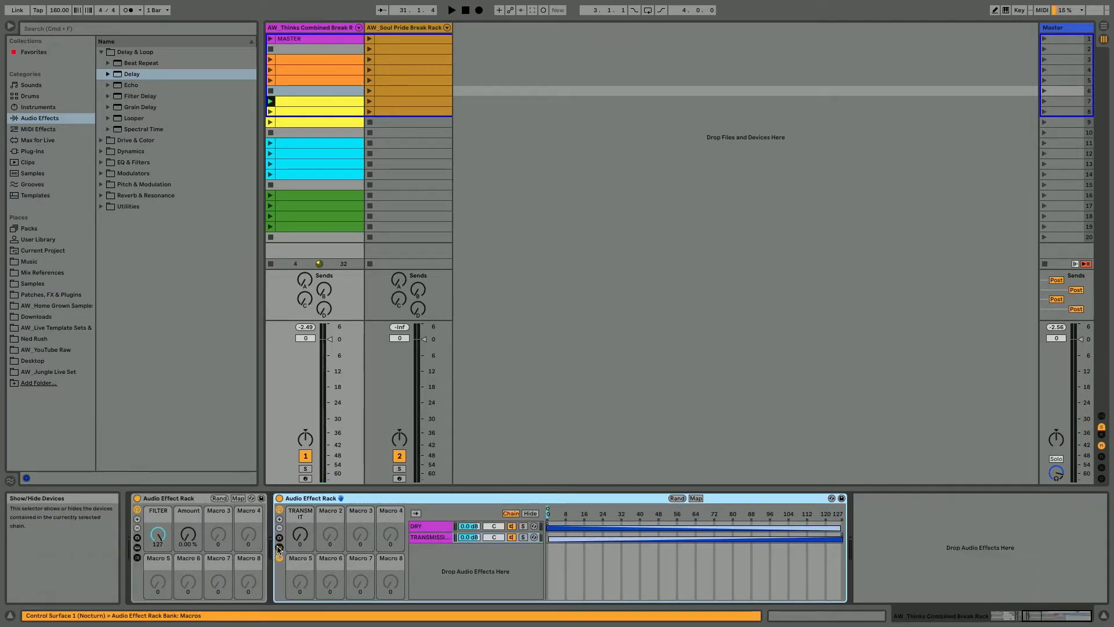
pyautogui.click(279, 557)
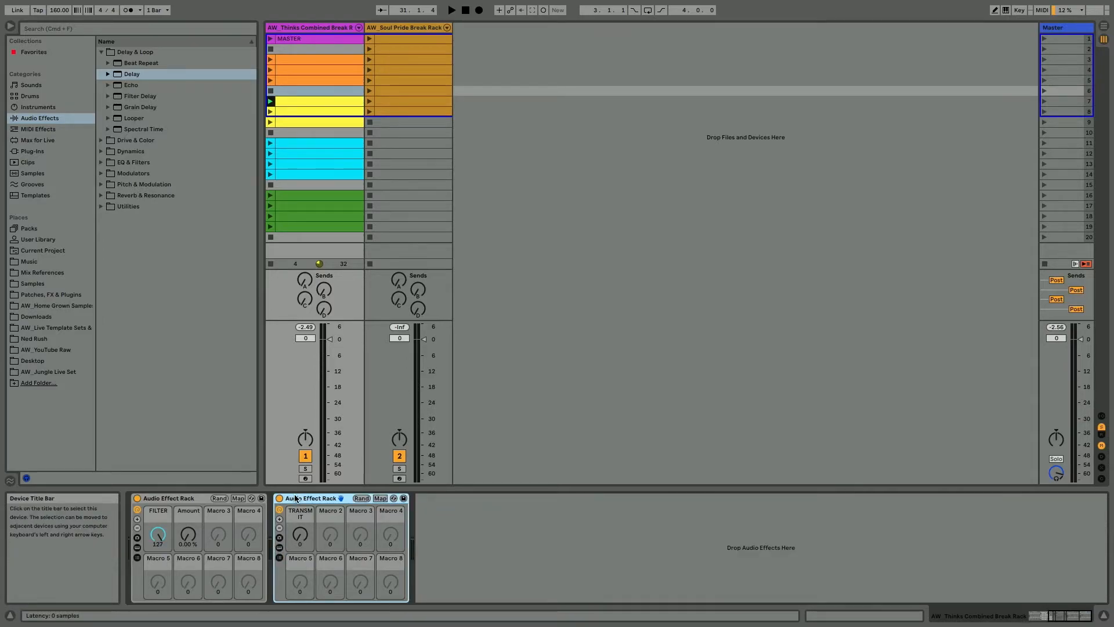
pyautogui.hotkey('ctrl', 'd')
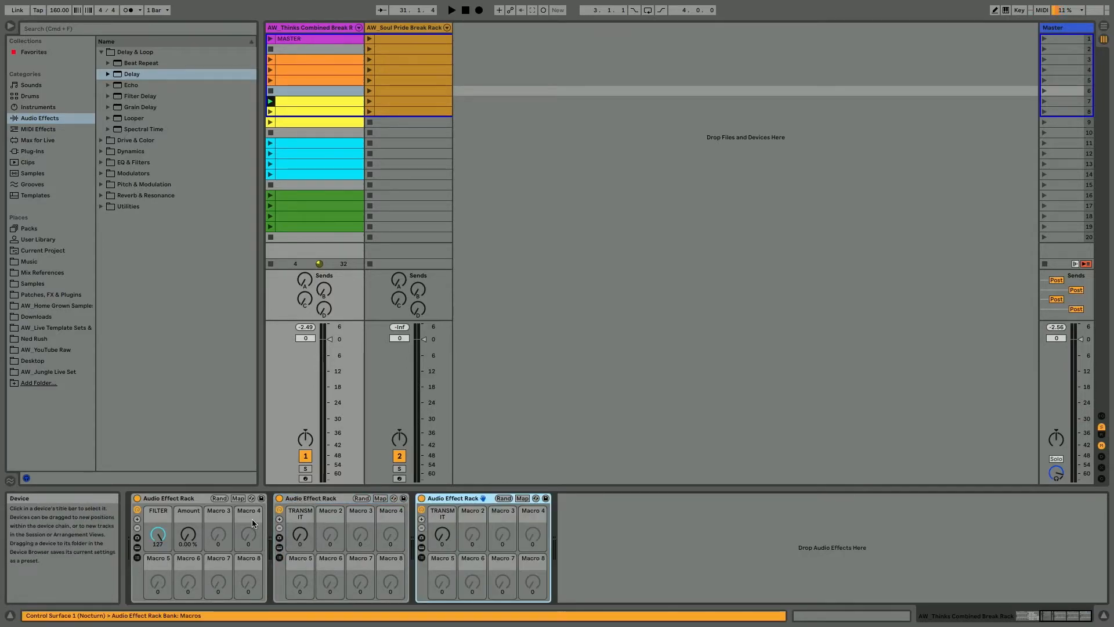
pyautogui.click(278, 499)
# Expand the duplicated rack and shrink the DRY and TRANSMISSION chain-select zones to position 0 without fades.
pyautogui.click(421, 557)
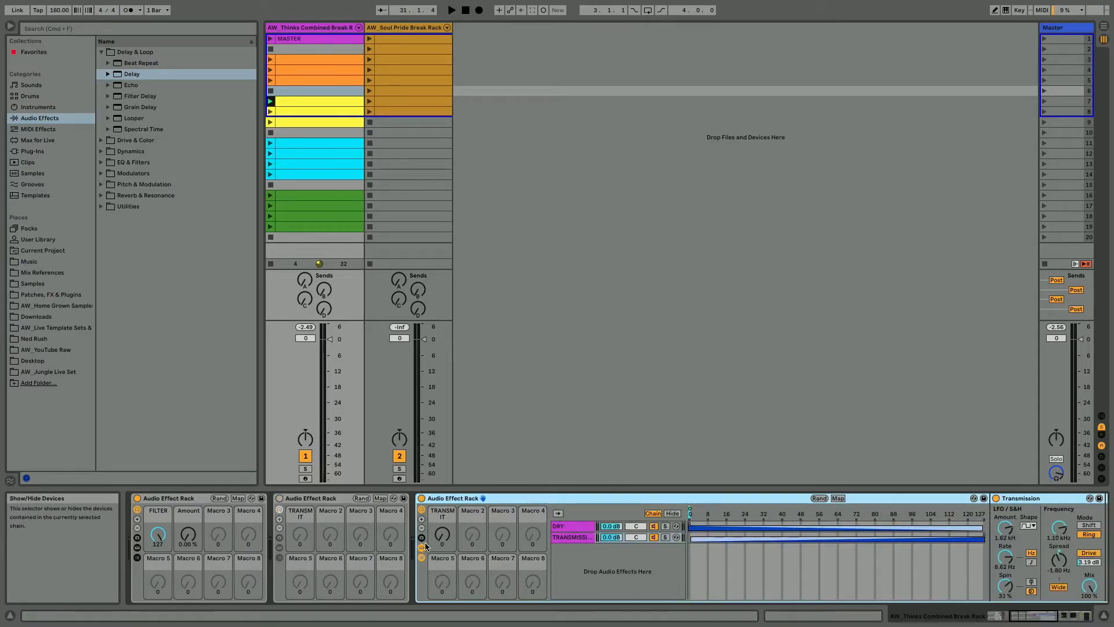
pyautogui.click(576, 538)
pyautogui.hotkey('ctrl', 'a')
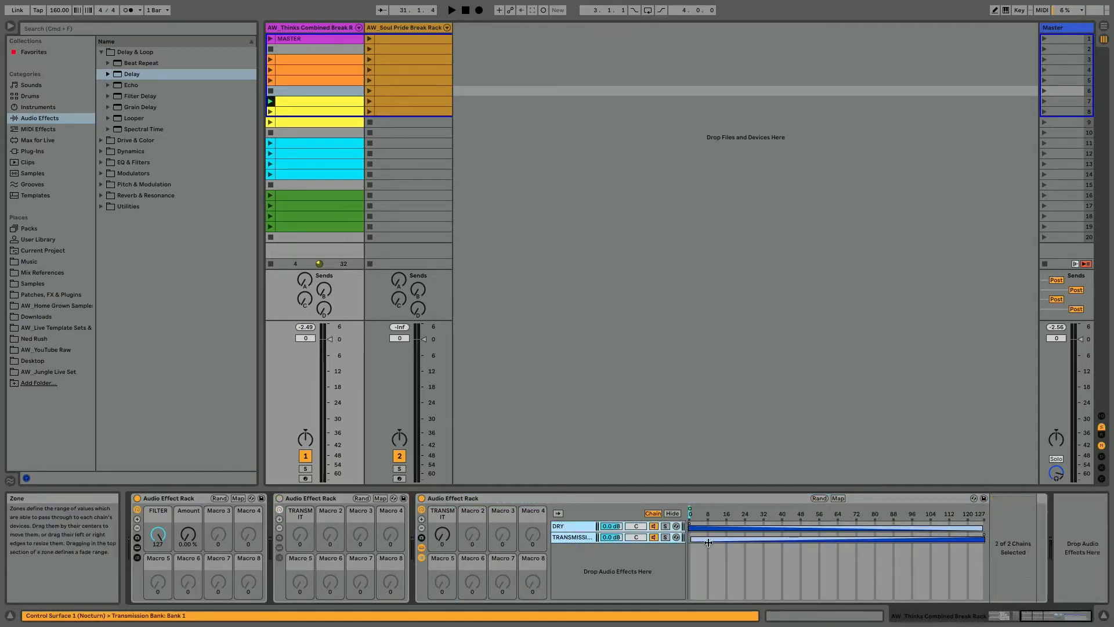
pyautogui.moveTo(982, 539); pyautogui.dragTo(604, 543)
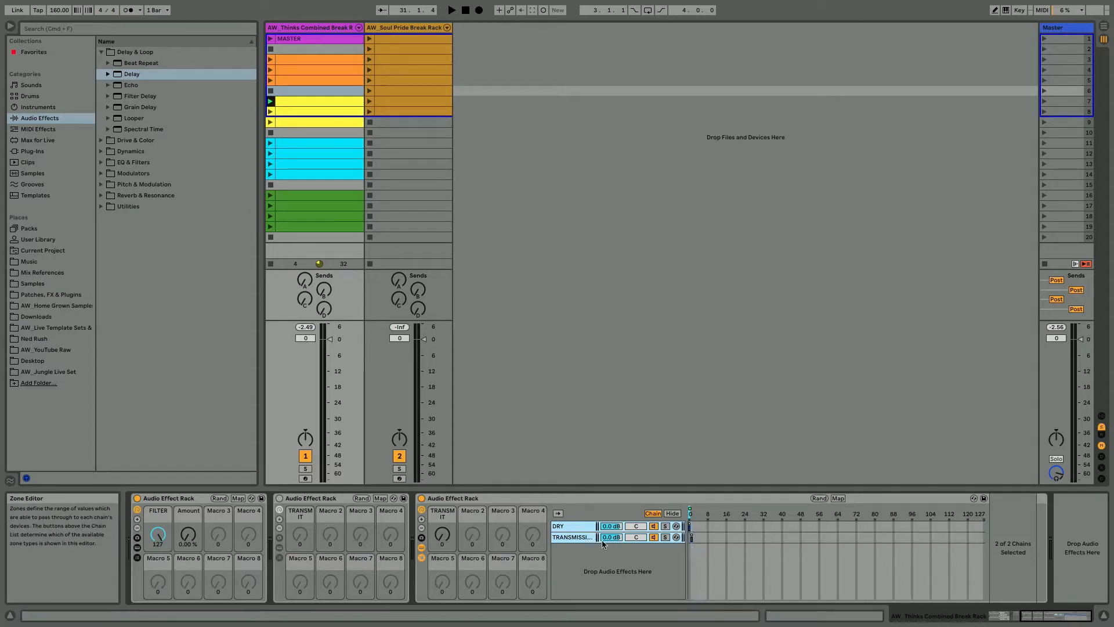
pyautogui.click(563, 534)
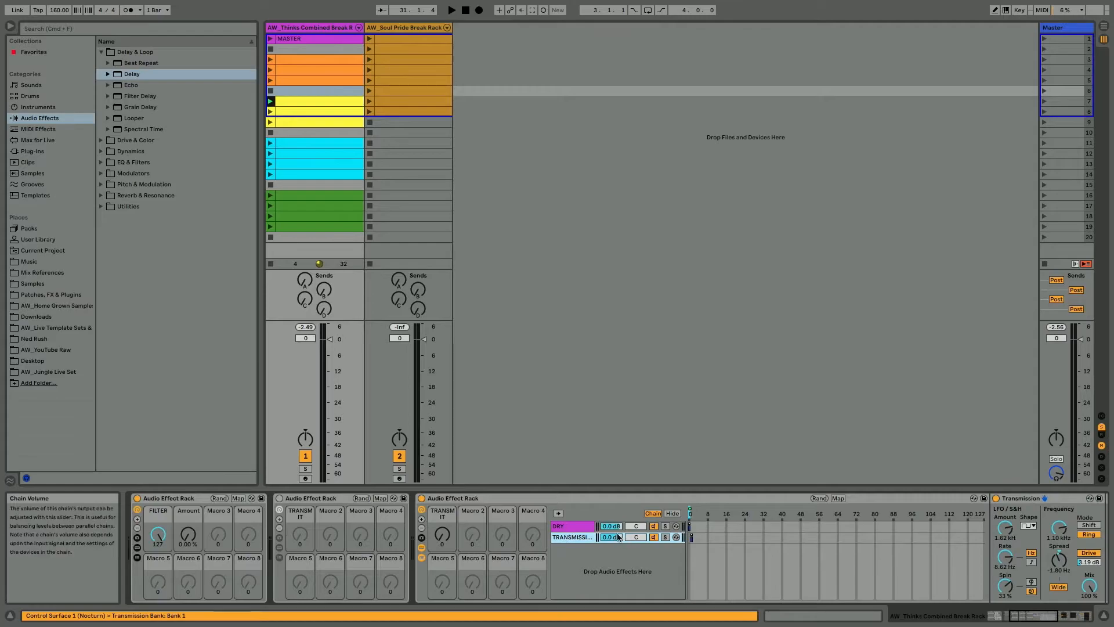
pyautogui.click(562, 534)
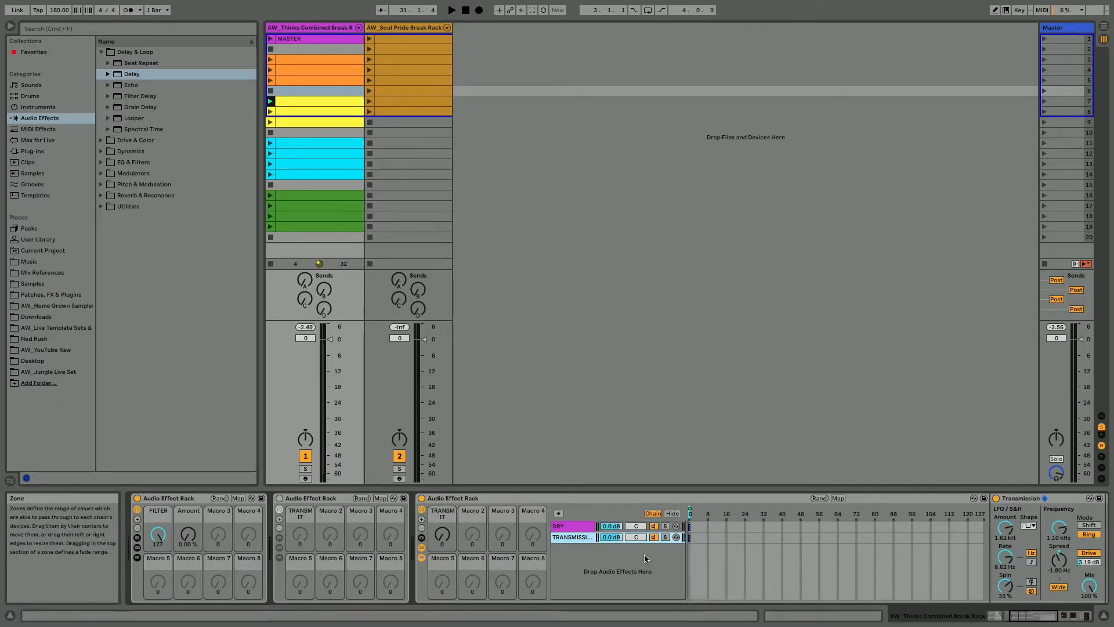
# Add a Utility device before Transmission at the start of the TRANSMISSION chain.
pyautogui.hscroll(5, 589, 577)
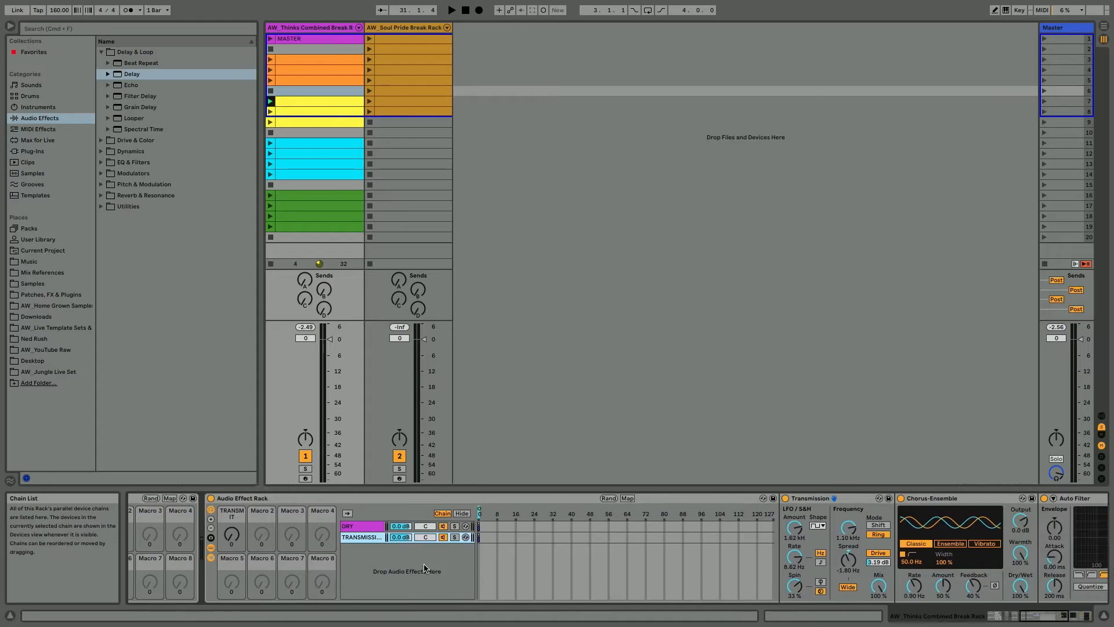
pyautogui.click(353, 528)
pyautogui.click(352, 537)
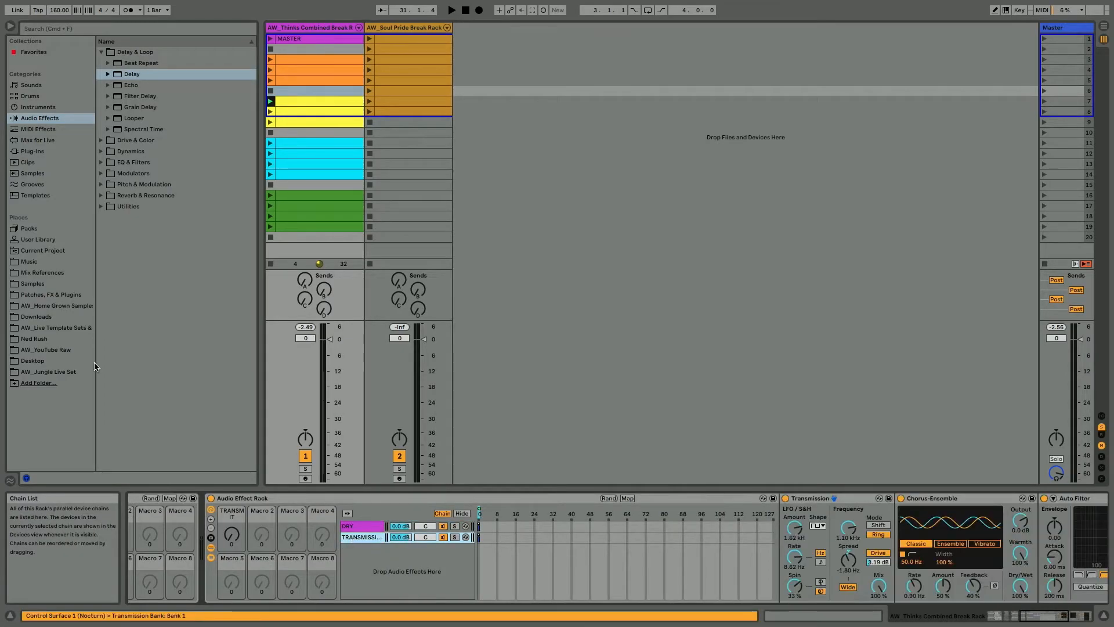
pyautogui.click(101, 52)
pyautogui.click(101, 129)
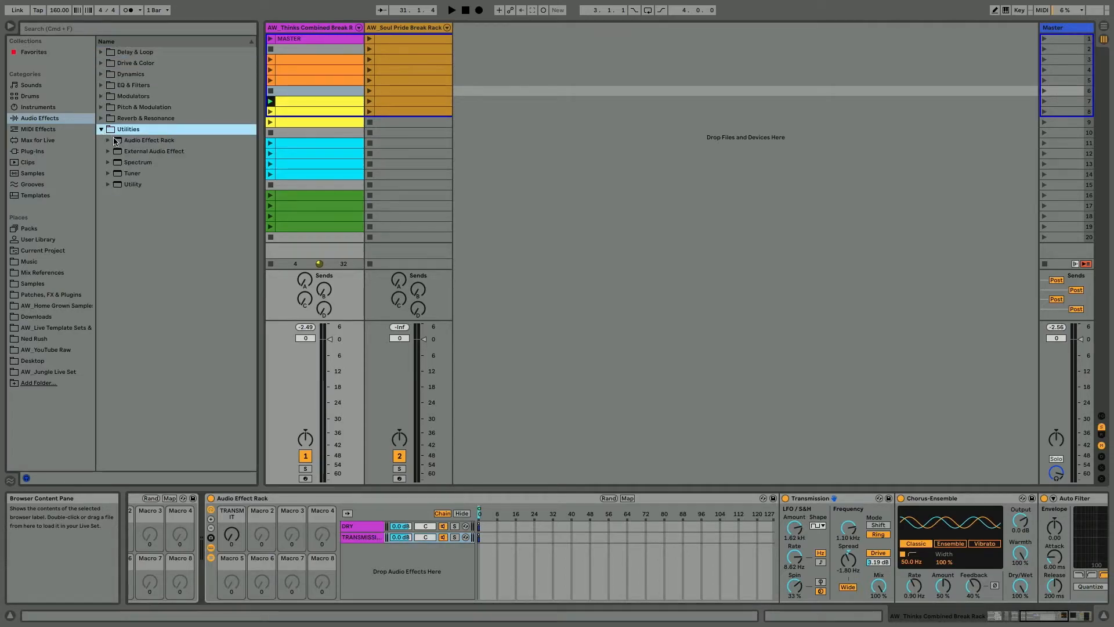
pyautogui.click(122, 184)
pyautogui.moveTo(781, 494); pyautogui.dragTo(789, 519)
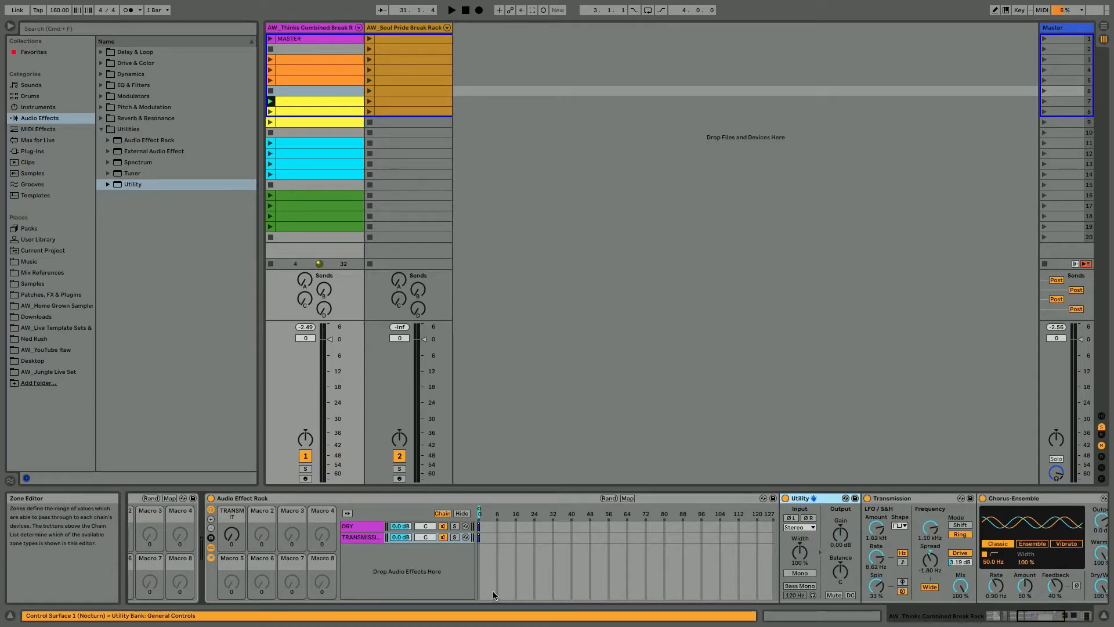
pyautogui.click(364, 538)
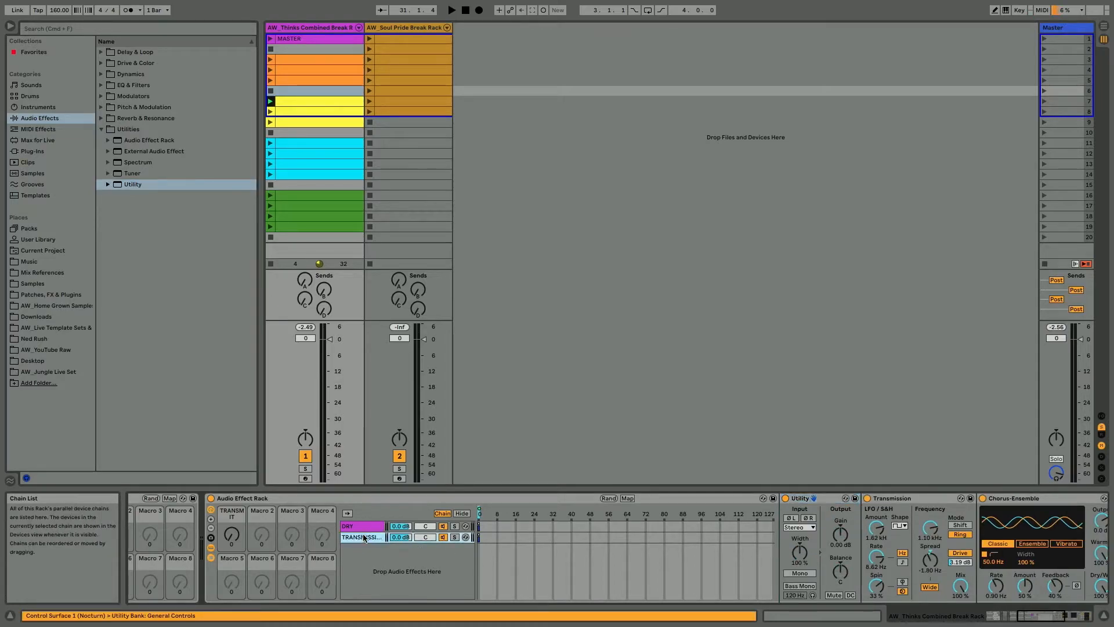
# Map the TRANSMISSION chain's Utility Gain to the TRANSMIT macro and remove the chain selector's macro mapping.
pyautogui.rightClick(840, 534)
pyautogui.click(856, 395)
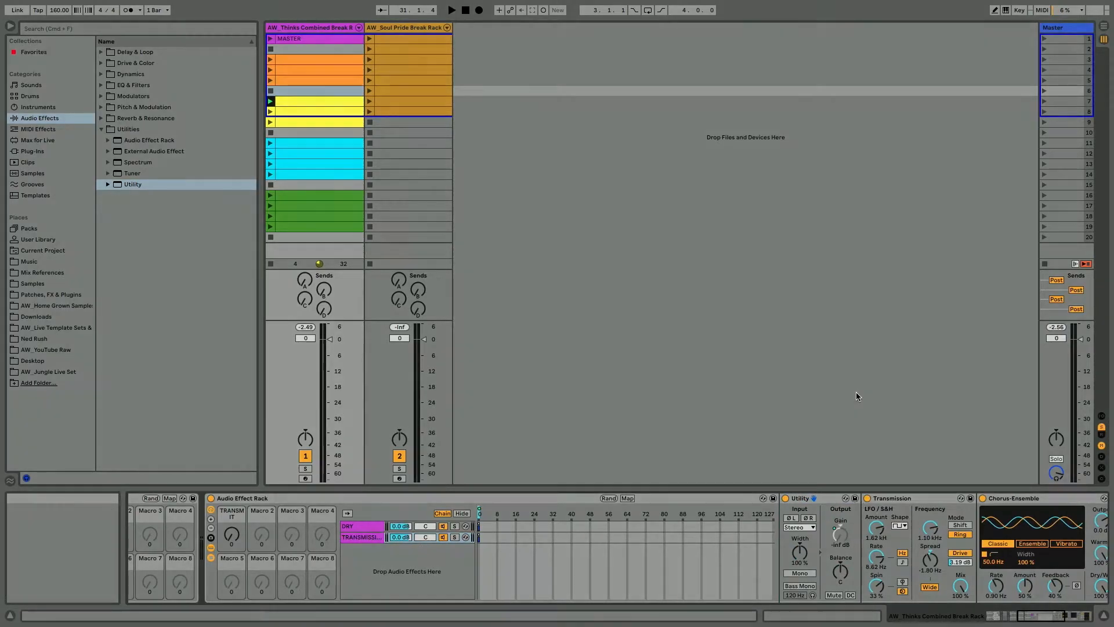
pyautogui.rightClick(480, 511)
pyautogui.click(493, 376)
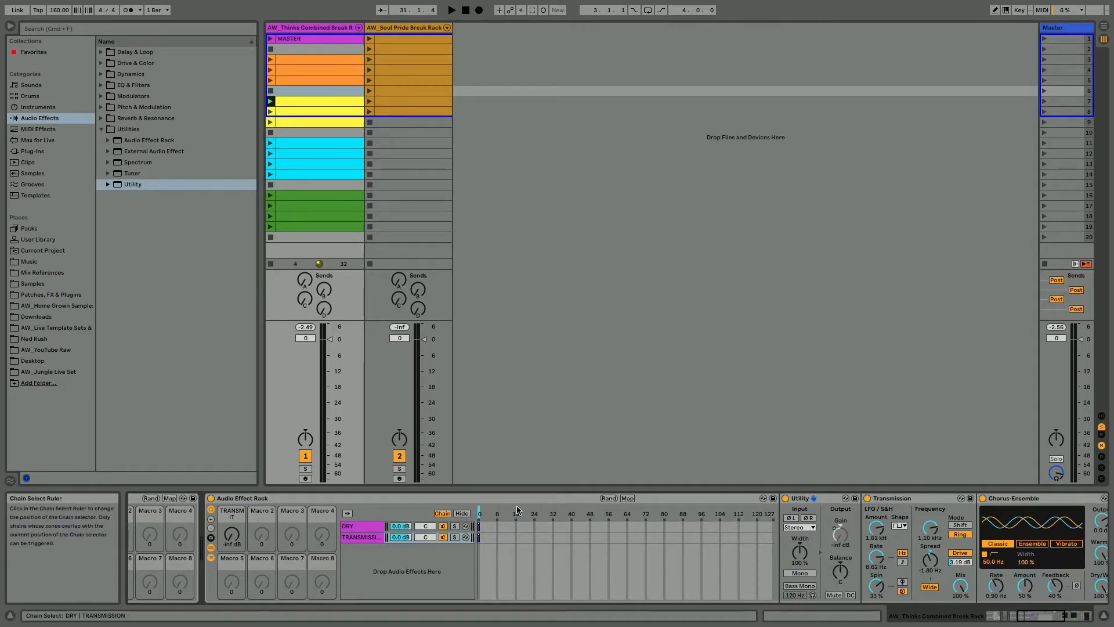
# Set the maximum of the TRANSMISSION chain's Gain macro mapping to 0 dB.
pyautogui.click(627, 498)
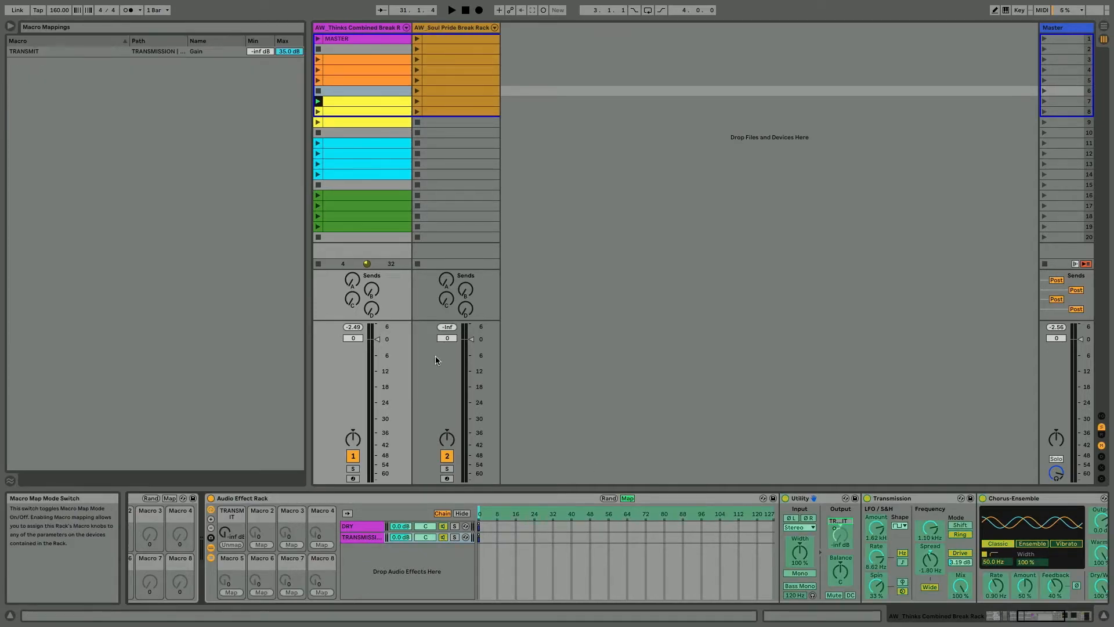
pyautogui.click(285, 52)
pyautogui.write('0')
pyautogui.press('Return')
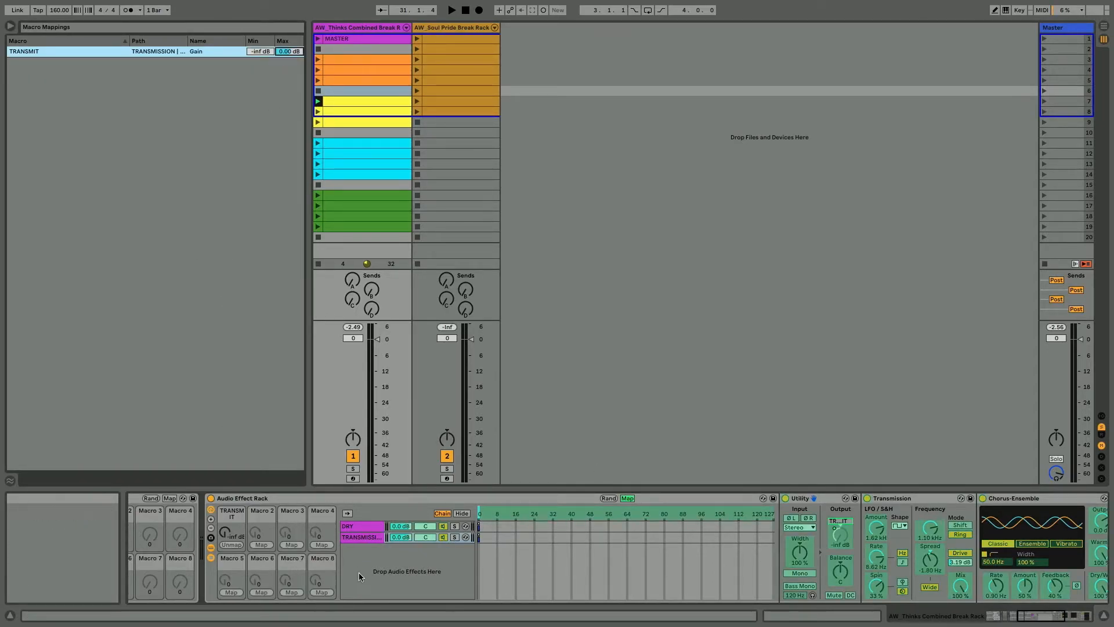
# Add a Utility device to the empty DRY chain.
pyautogui.click(351, 526)
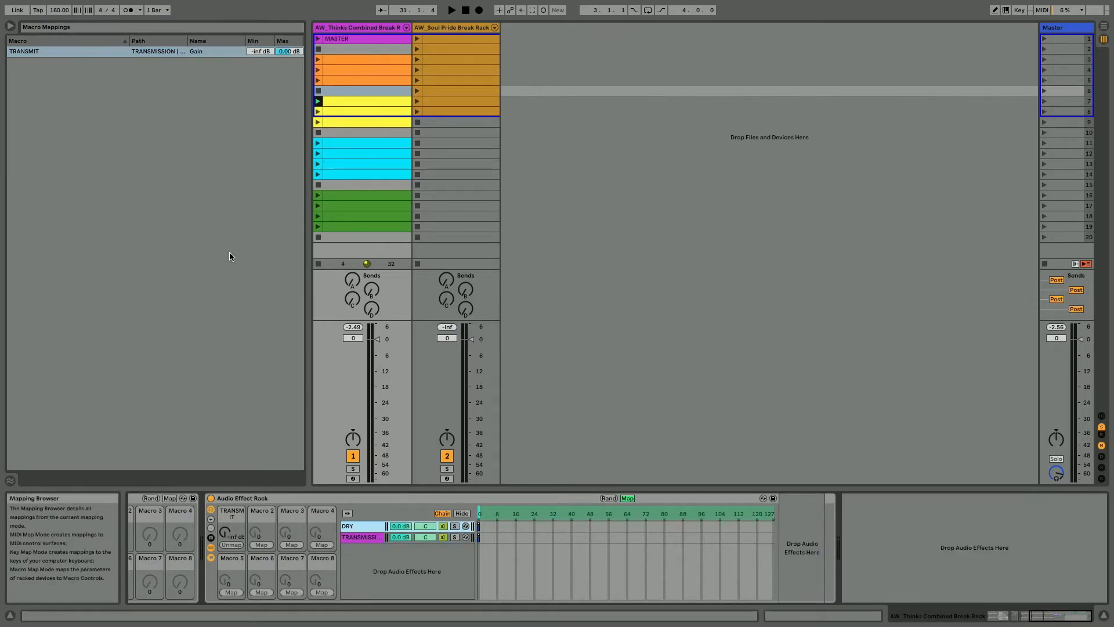
pyautogui.click(10, 26)
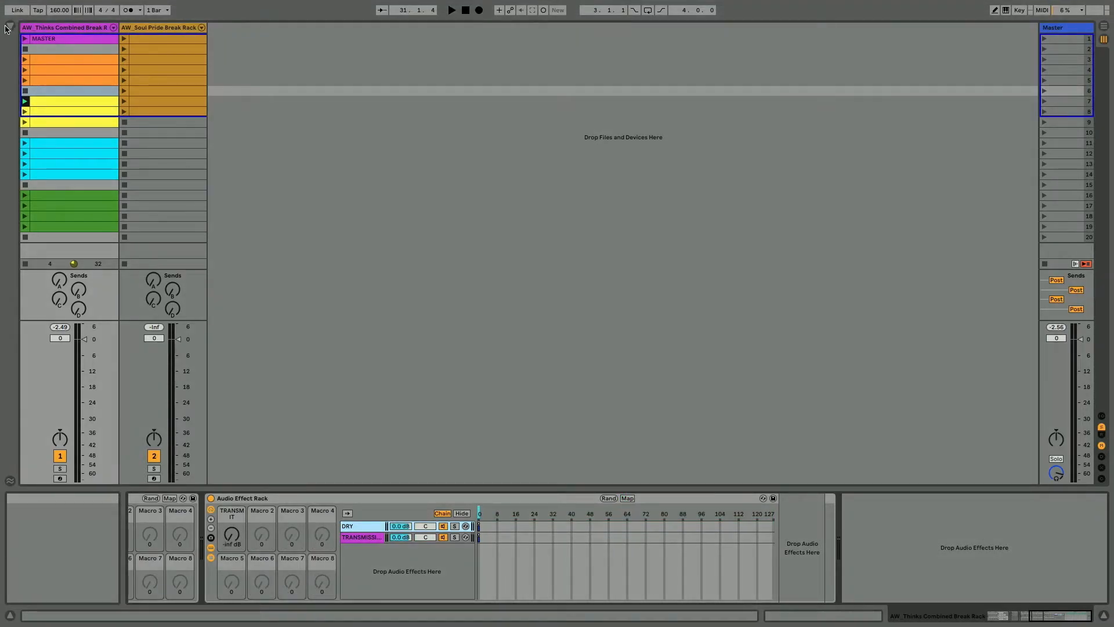
pyautogui.click(10, 27)
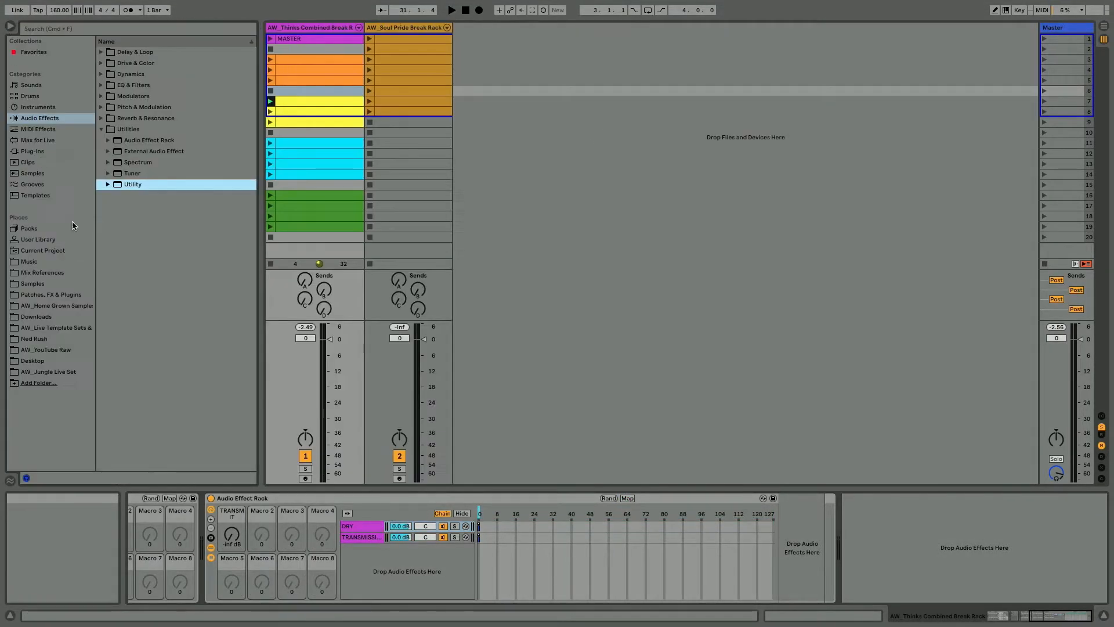
pyautogui.moveTo(779, 572); pyautogui.dragTo(800, 551)
pyautogui.click(360, 528)
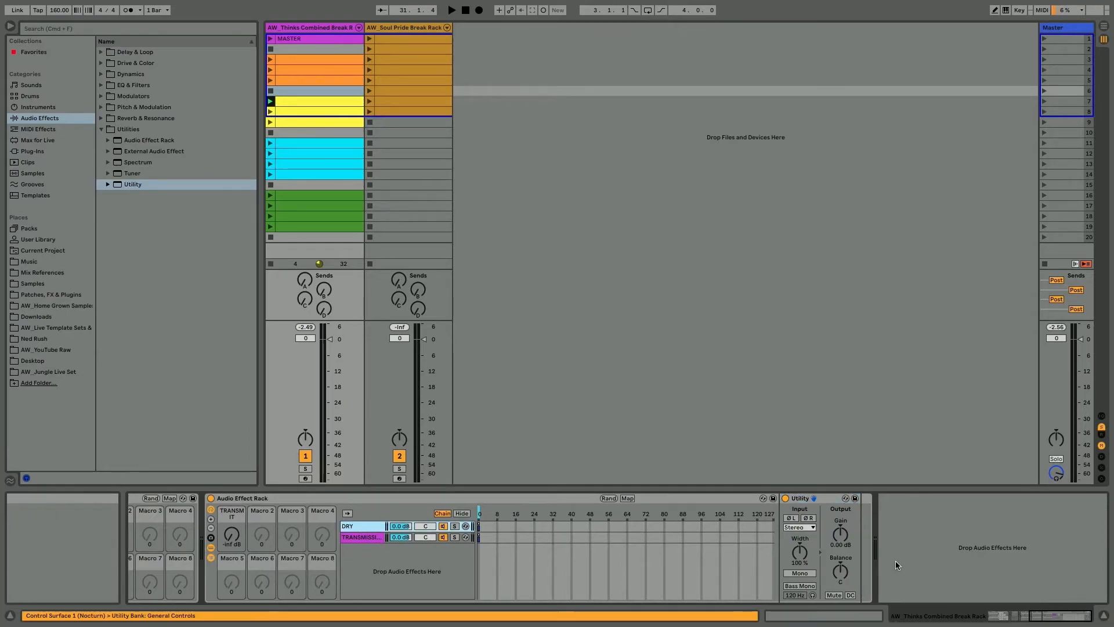
# Map the DRY chain's Utility Gain to the TRANSMIT macro and set the mapping's maximum to 0 dB.
pyautogui.rightClick(840, 534)
pyautogui.click(820, 392)
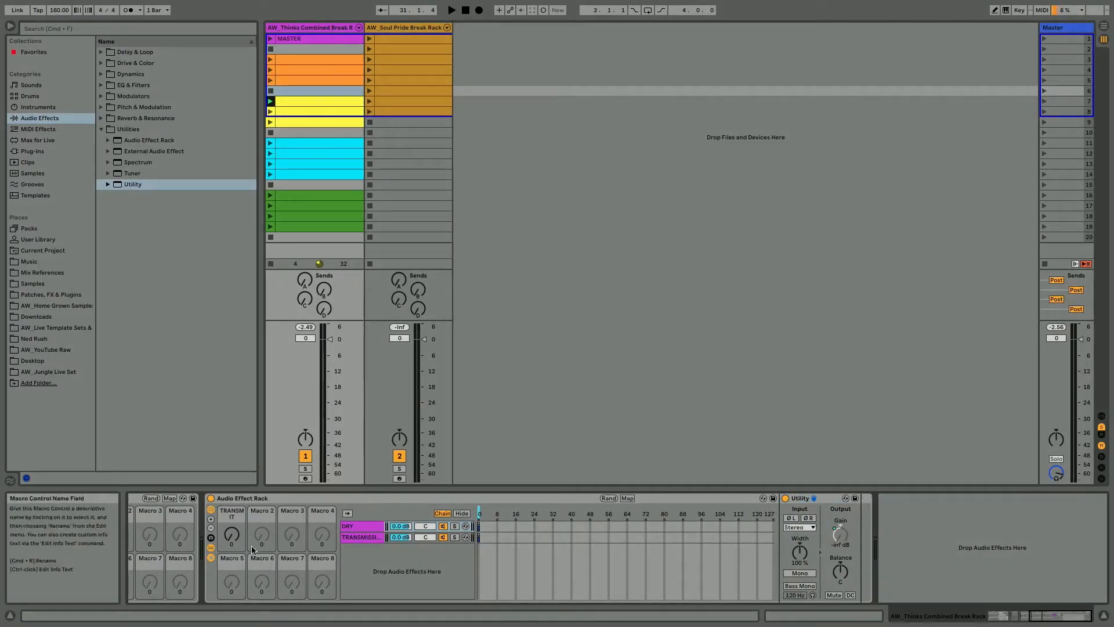
pyautogui.click(627, 498)
pyautogui.click(289, 51)
pyautogui.write('0')
pyautogui.press('Return')
pyautogui.click(1047, 29)
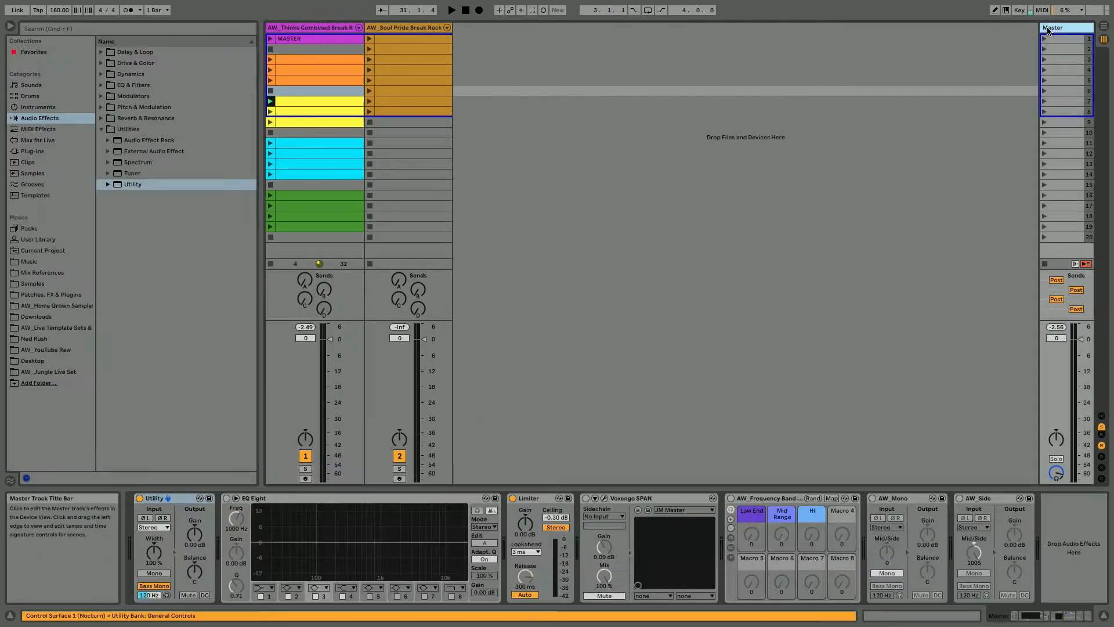
pyautogui.click(383, 32)
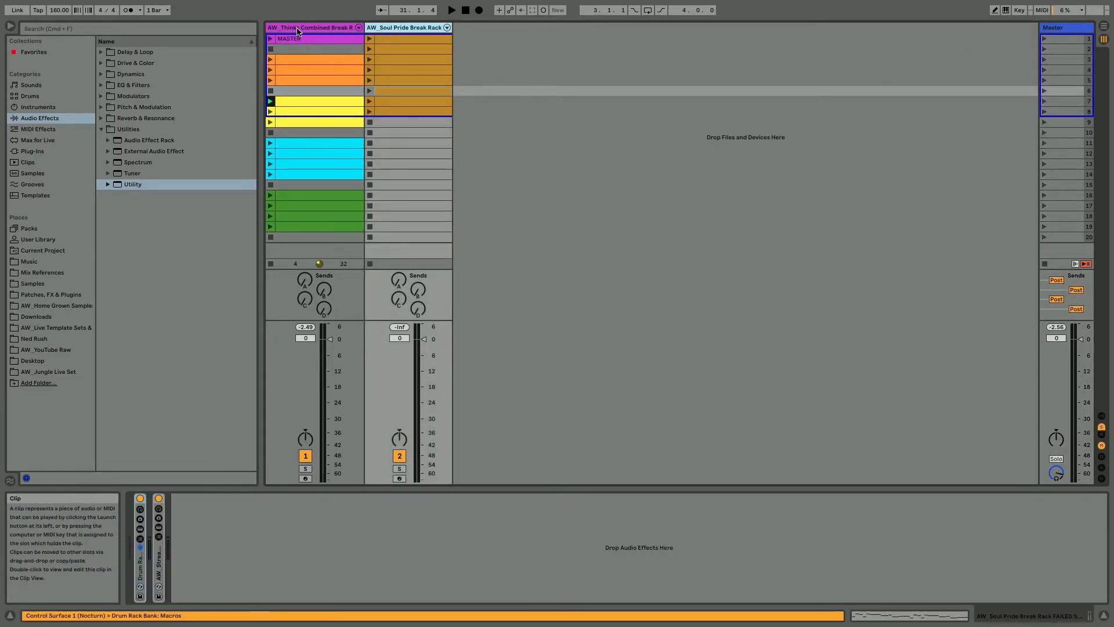
pyautogui.click(307, 29)
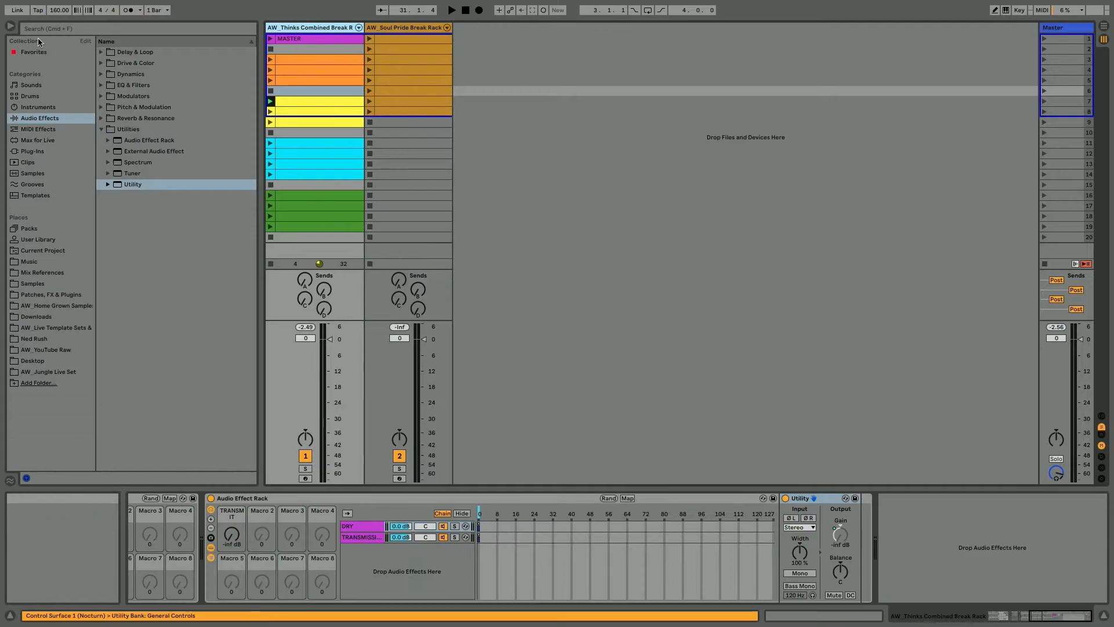
# Hide the browser, start playback, and audition the TRANSMIT macro by sweeping it up and back to its minimum.
pyautogui.click(10, 26)
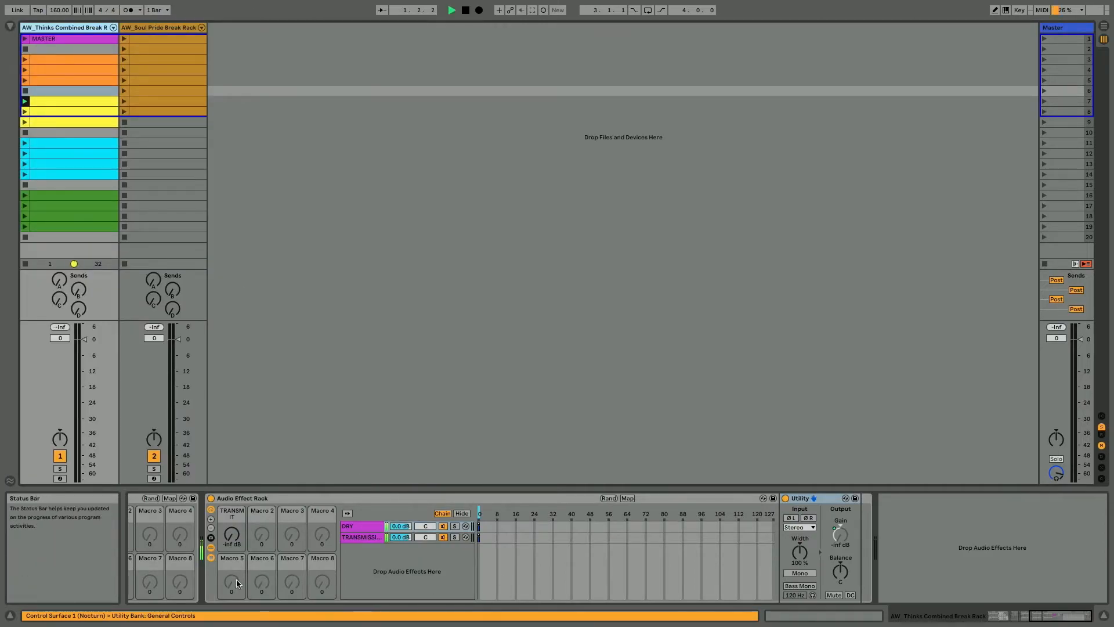
pyautogui.moveTo(232, 534); pyautogui.dragTo(231, 455)
pyautogui.moveTo(231, 534); pyautogui.dragTo(231, 574)
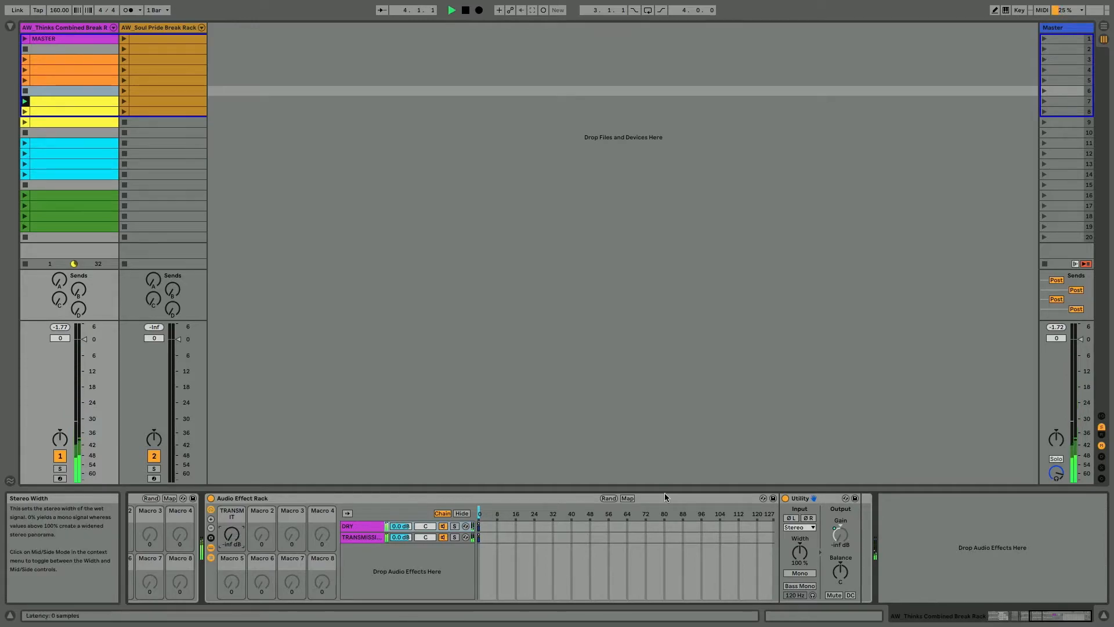
# Invert the range of the DRY chain's Gain macro mapping, and sweep the TRANSMIT macro back to 0.
pyautogui.click(627, 497)
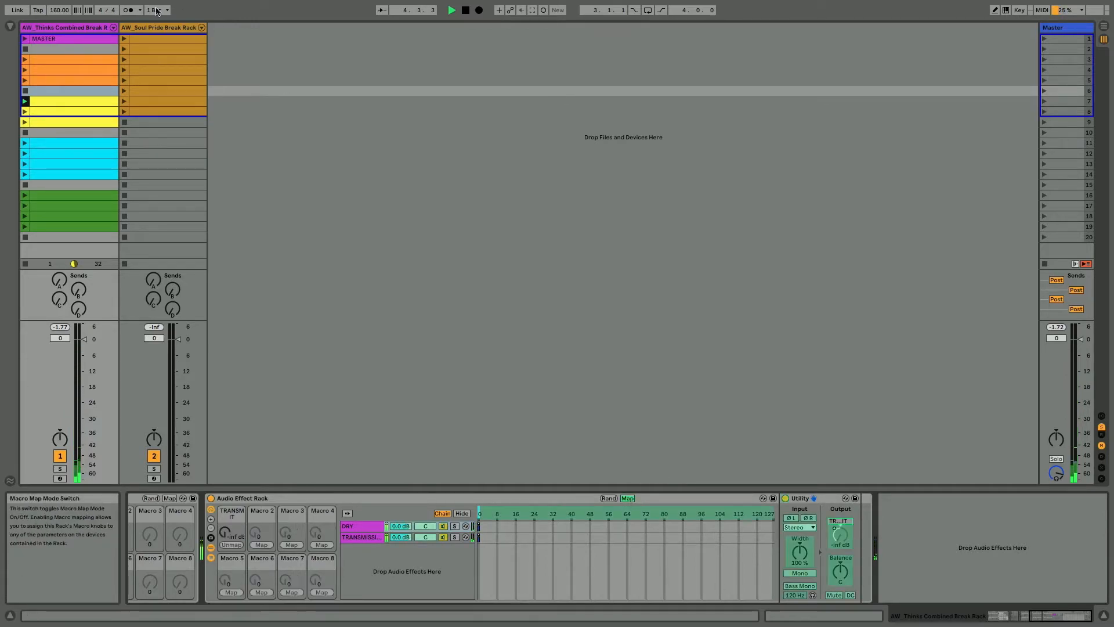
pyautogui.click(10, 27)
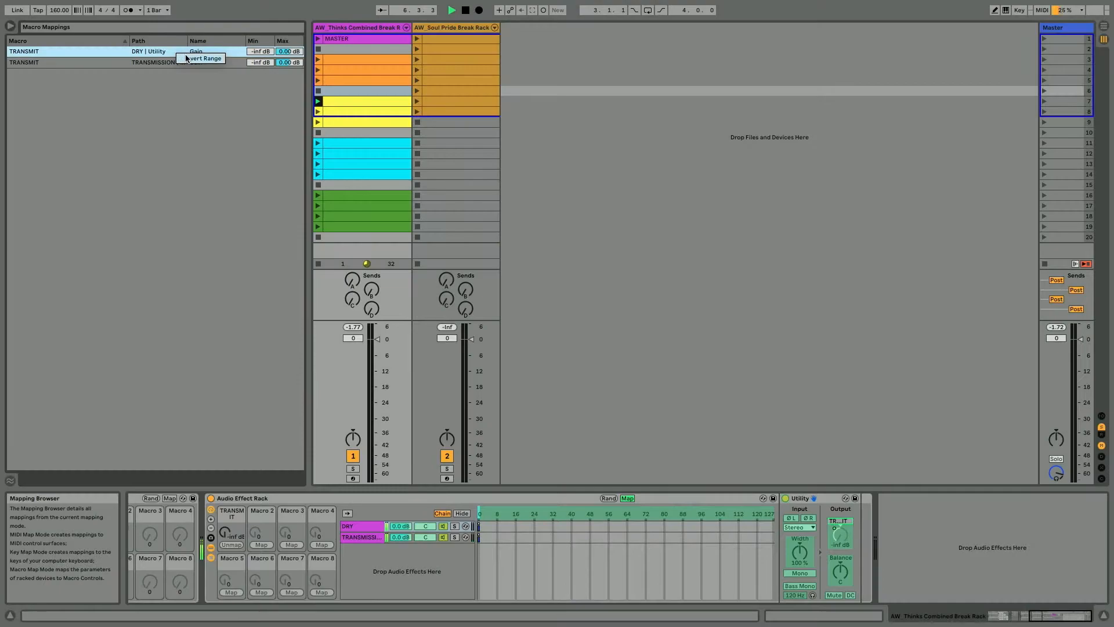
pyautogui.click(197, 58)
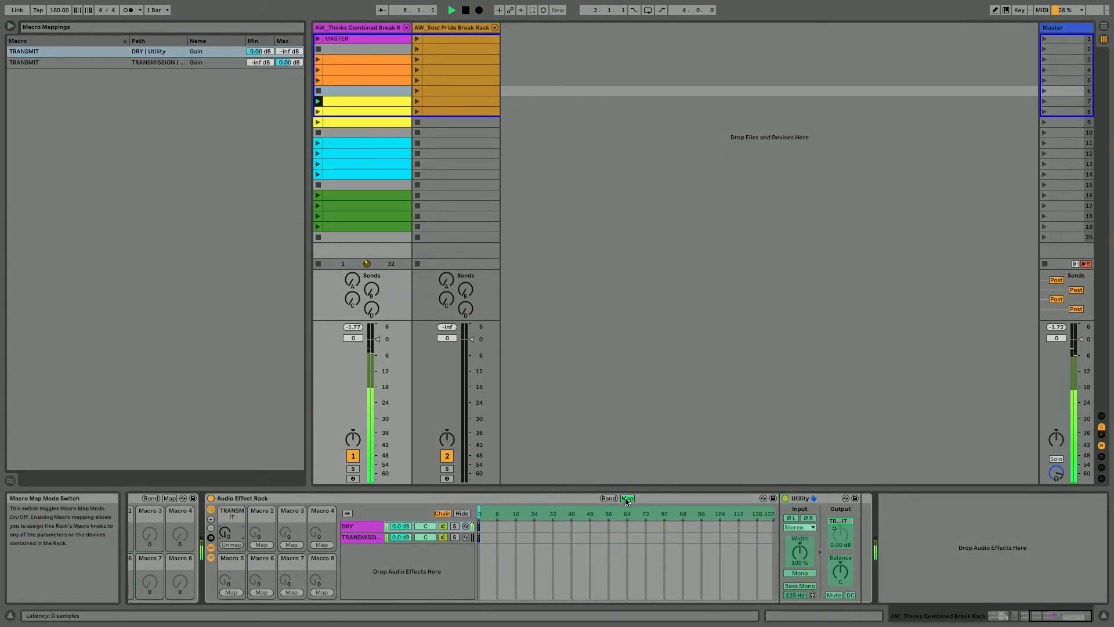
pyautogui.click(627, 498)
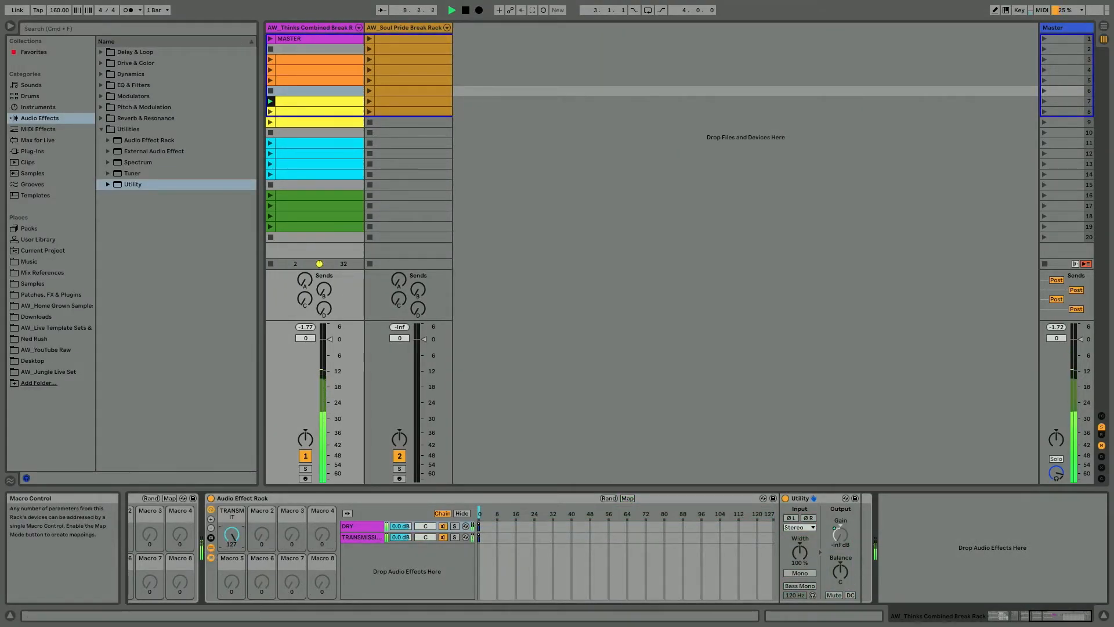
pyautogui.moveTo(231, 537); pyautogui.dragTo(231, 611)
# Slightly raise a control on a device near the end of the TRANSMISSION chain, and return the TRANSMIT macro to 0.
pyautogui.click(364, 538)
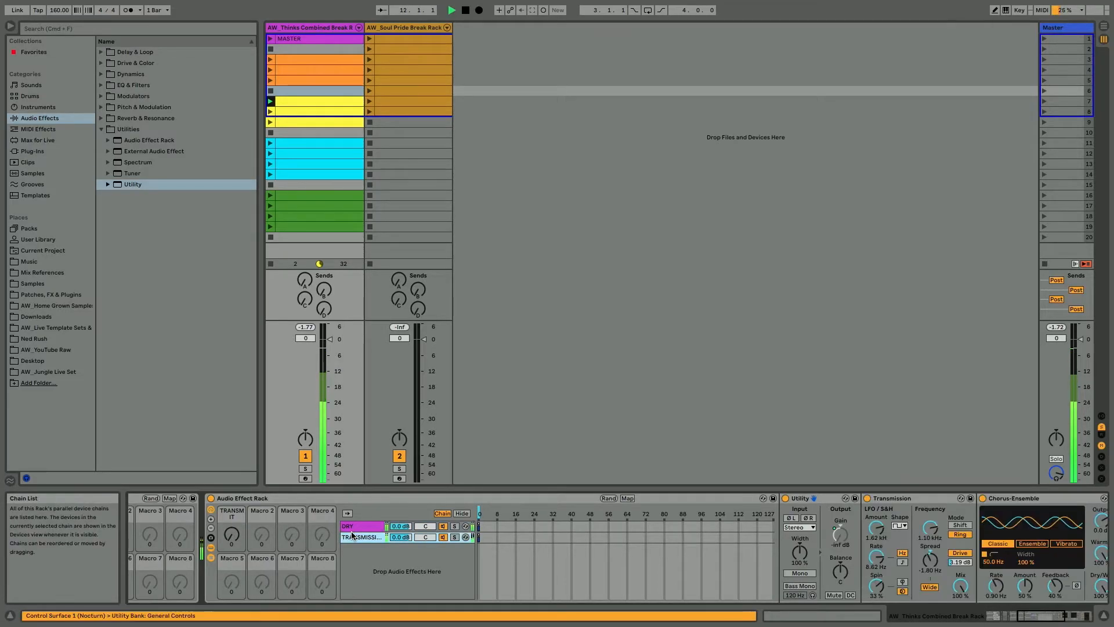
pyautogui.hscroll(9, 457, 568)
pyautogui.moveTo(1012, 586); pyautogui.dragTo(1012, 575)
pyautogui.hscroll(-9, 581, 548)
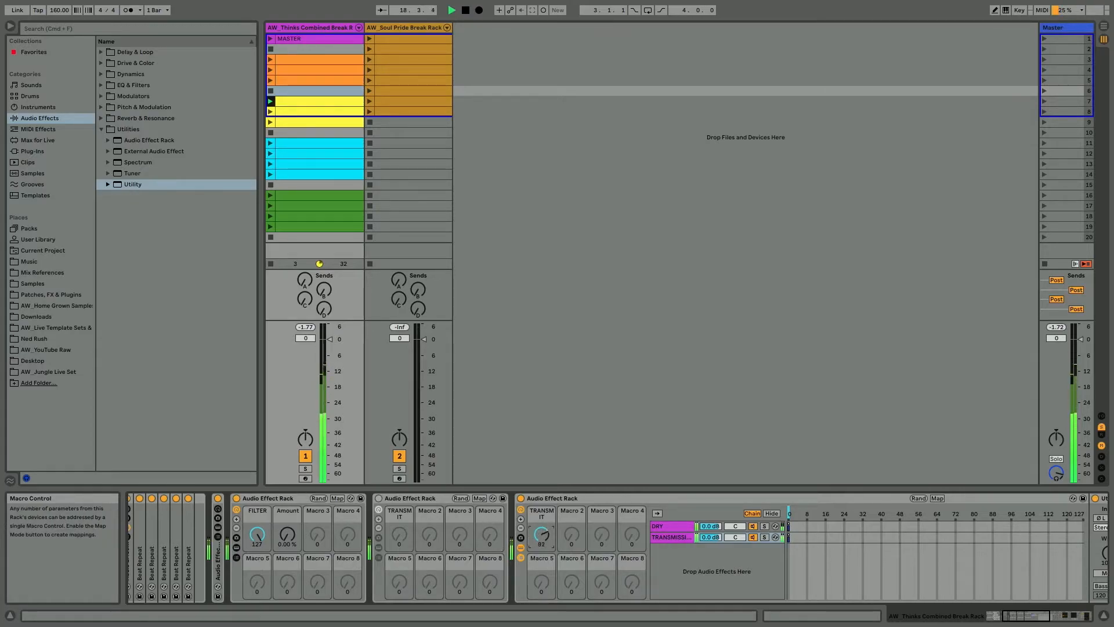
pyautogui.moveTo(541, 533); pyautogui.dragTo(542, 607)
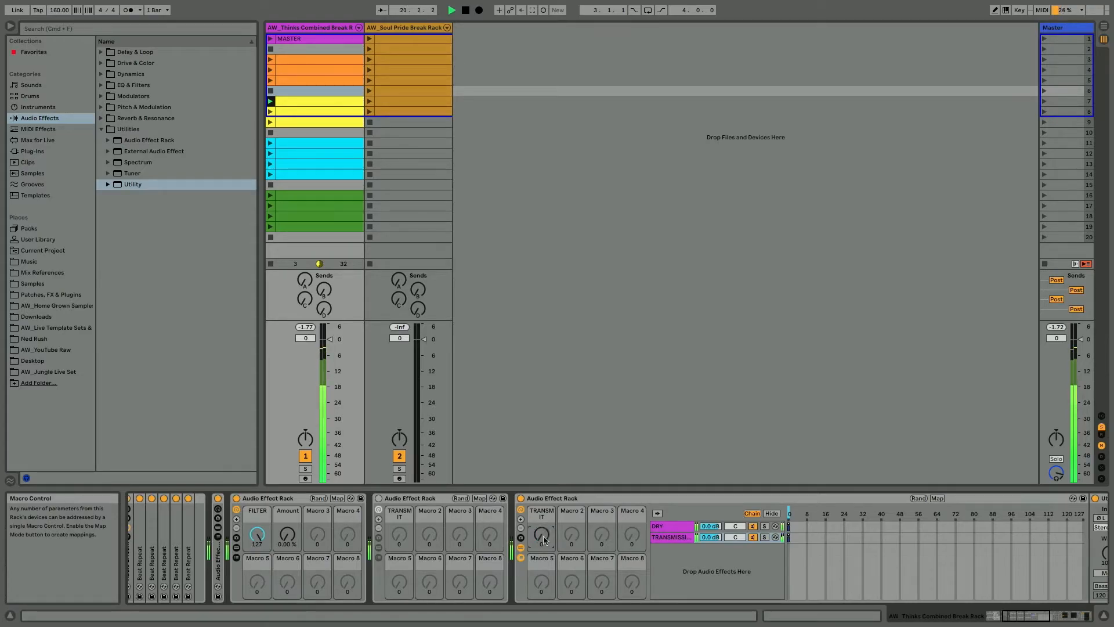
pyautogui.hscroll(4, 544, 539)
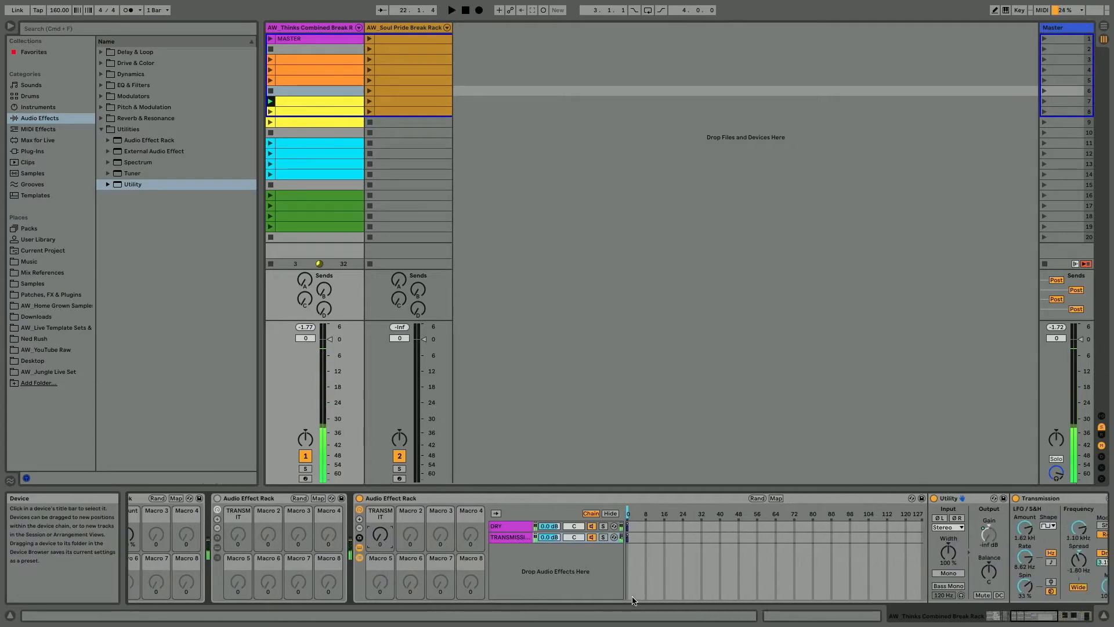
# Display the DRY chain's Utility, start playback, and audition the TRANSMIT macro by raising it in stages to 127.
pyautogui.click(442, 528)
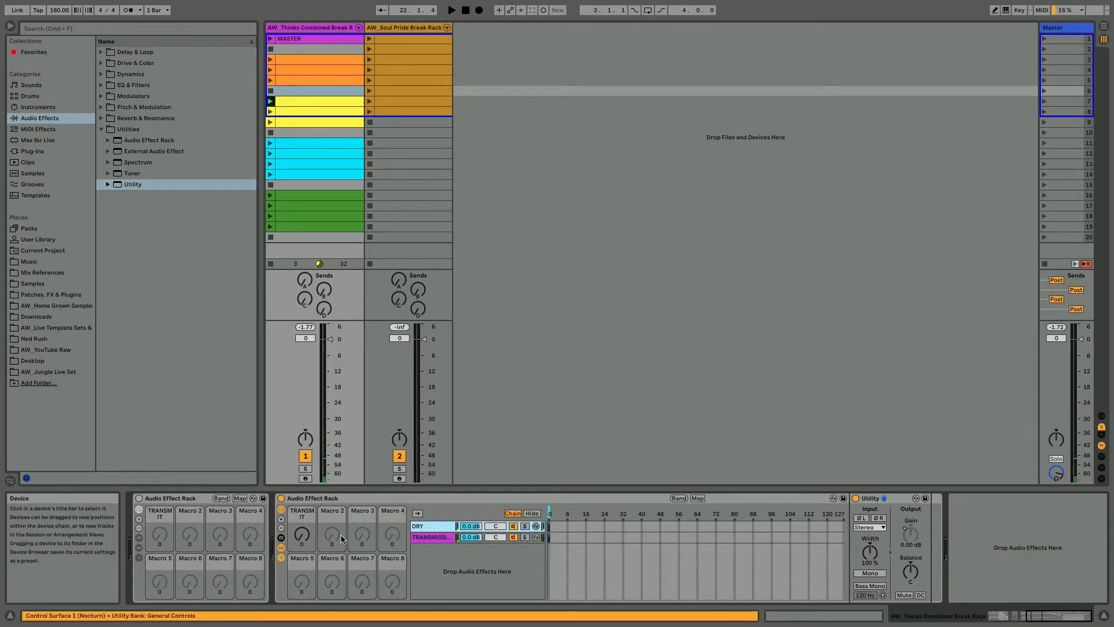
pyautogui.moveTo(309, 535); pyautogui.dragTo(308, 511)
pyautogui.press('space')
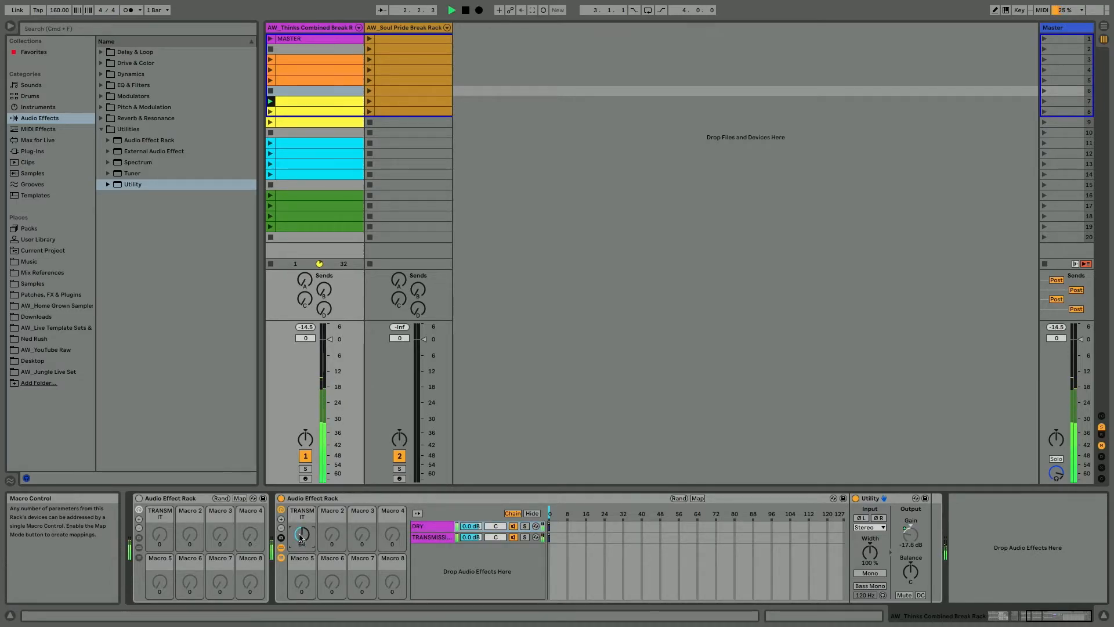
pyautogui.click(414, 526)
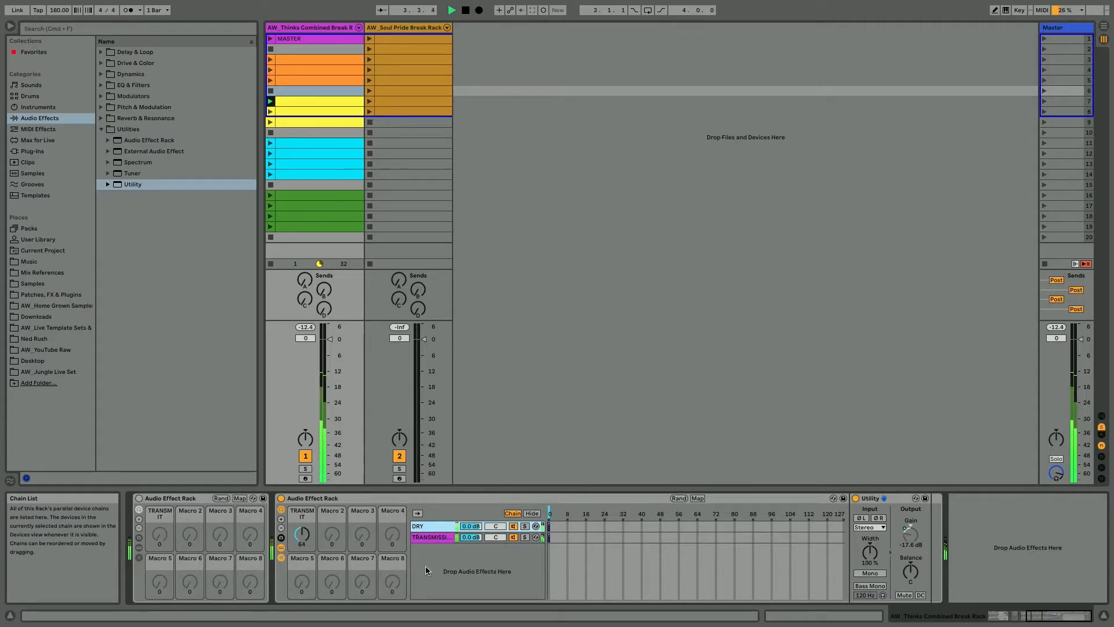
pyautogui.moveTo(302, 534)
pyautogui.mouseDown()
pyautogui.moveTo(301, 562)
pyautogui.moveTo(301, 541)
pyautogui.mouseUp()
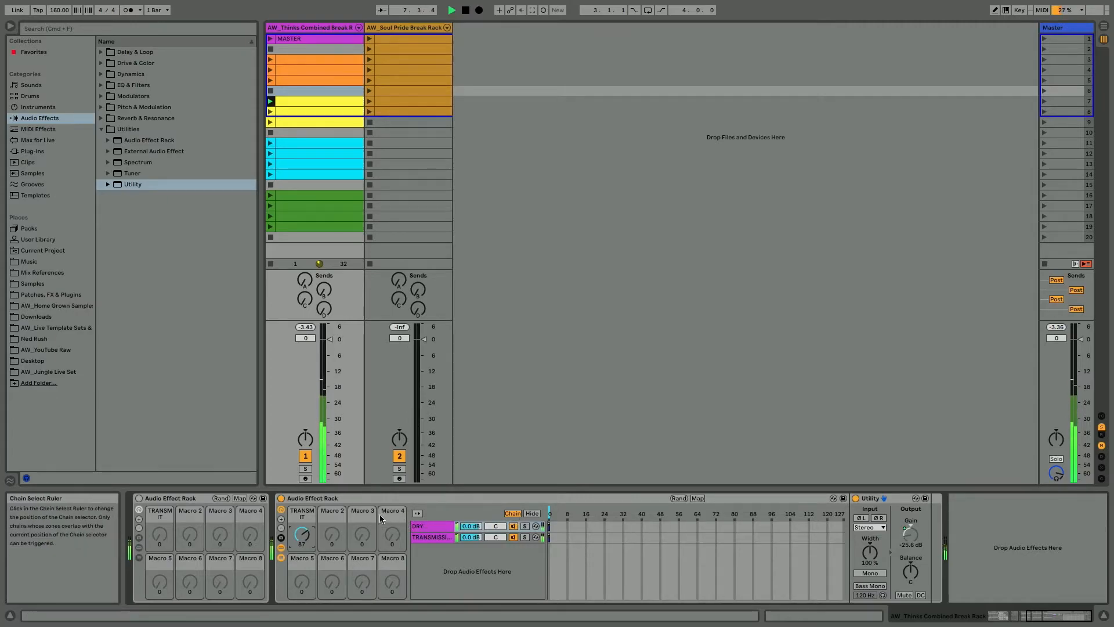
pyautogui.moveTo(302, 534); pyautogui.dragTo(302, 510)
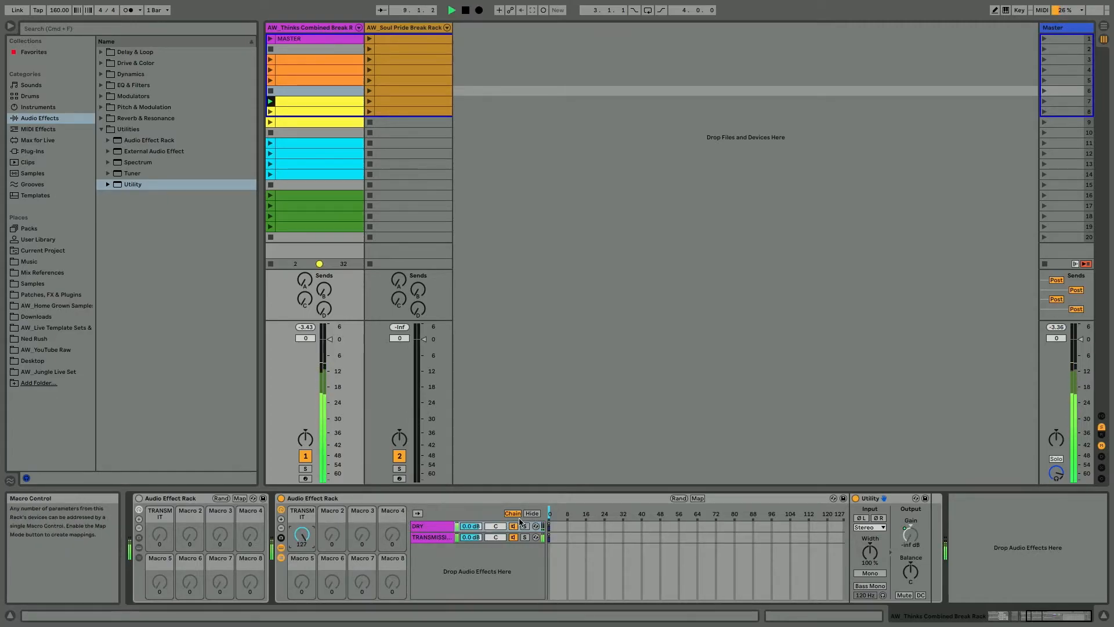
# Set the maximum of the DRY chain's Gain mapping on the TRANSMIT macro to -20 dB.
pyautogui.click(697, 498)
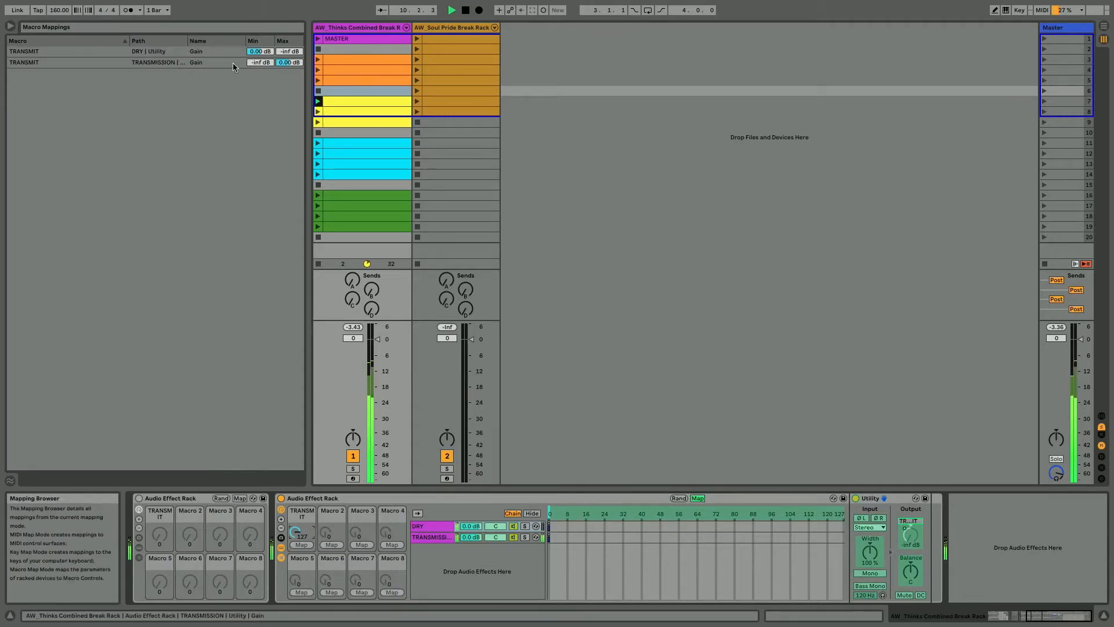
pyautogui.click(285, 53)
pyautogui.moveTo(285, 52); pyautogui.dragTo(285, 29)
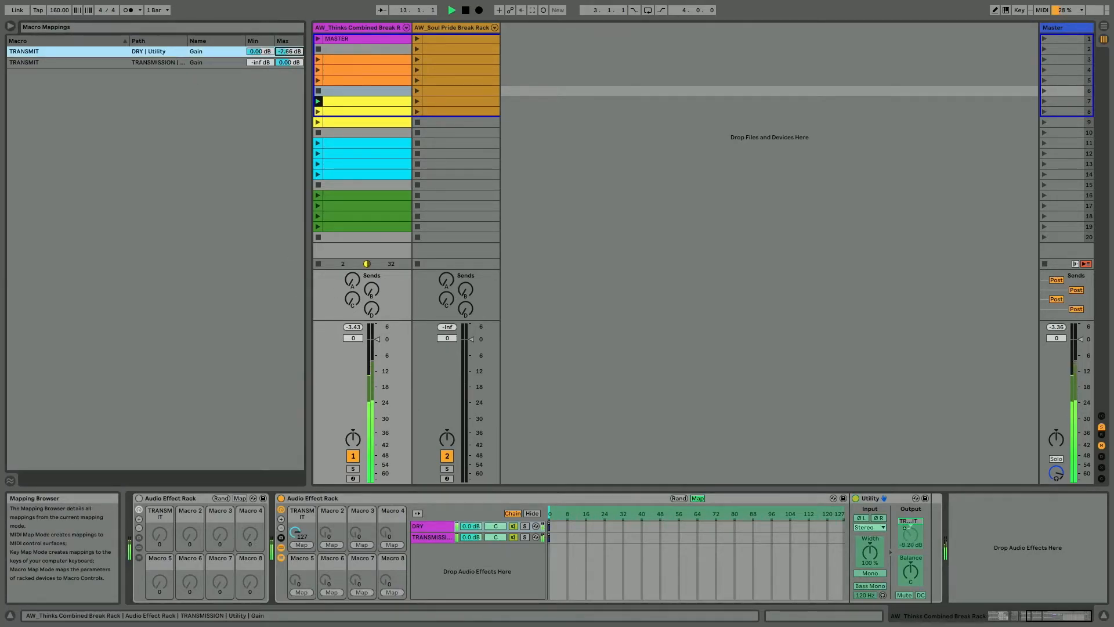
pyautogui.write('-20')
pyautogui.press('Return')
pyautogui.click(697, 499)
# Audition the crossfade by repeatedly sweeping the TRANSMIT macro between 0 and 127, finishing at 0.
pyautogui.doubleClick(305, 538)
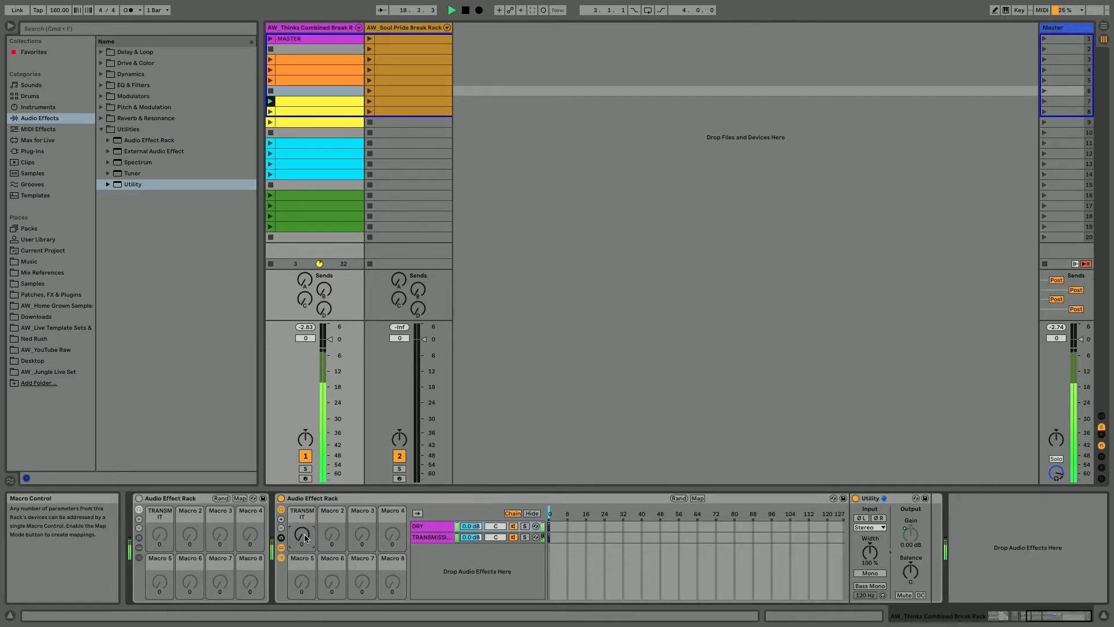
pyautogui.moveTo(302, 535); pyautogui.dragTo(301, 461)
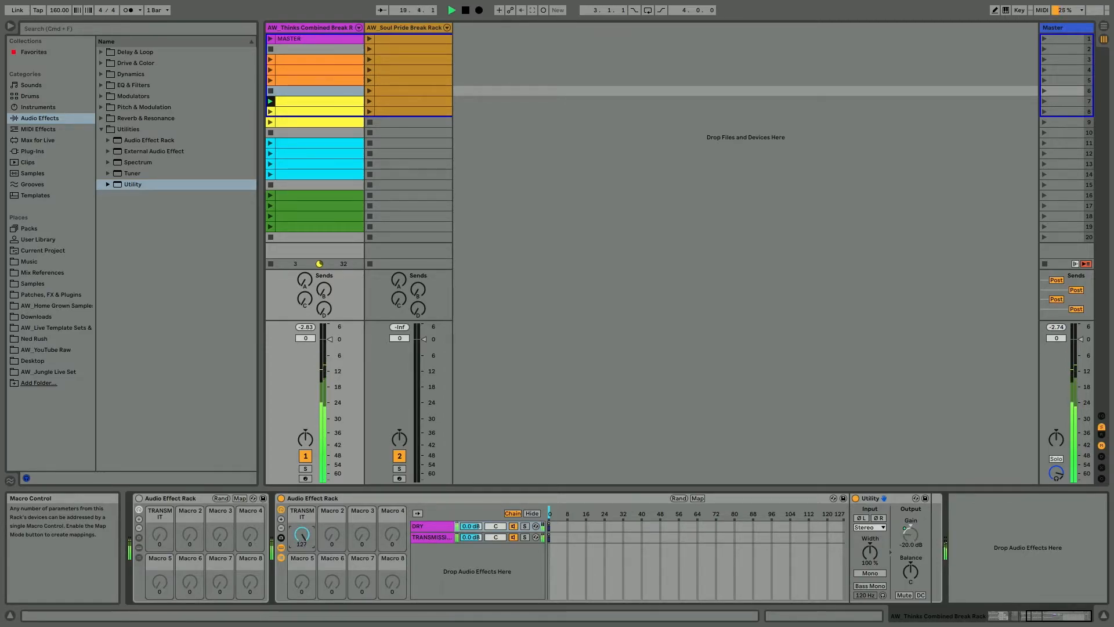
pyautogui.doubleClick(305, 537)
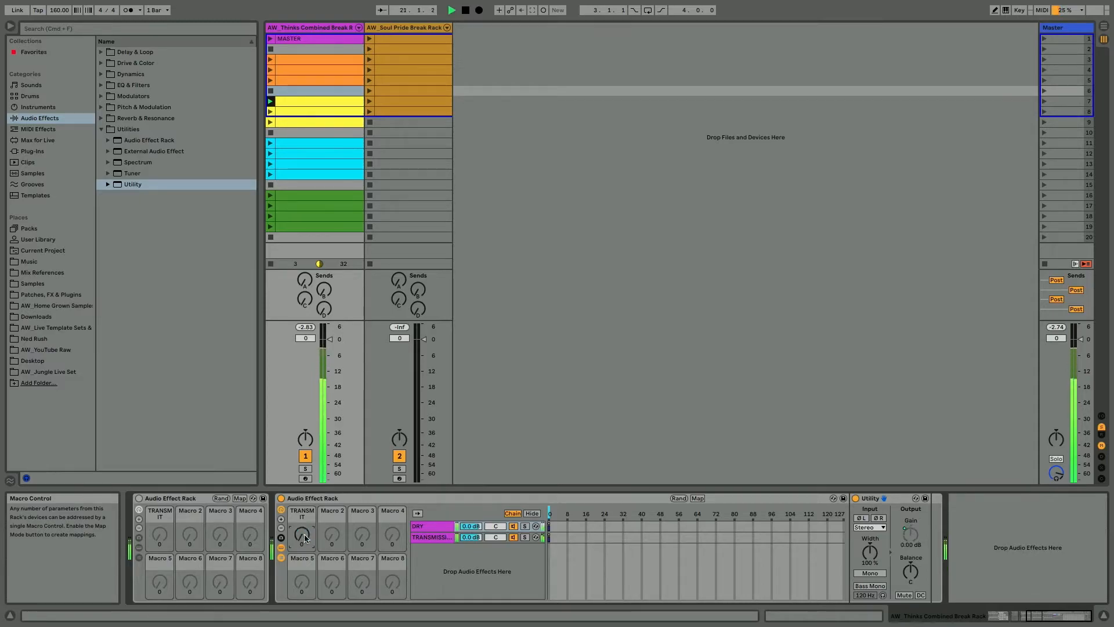
pyautogui.moveTo(305, 538); pyautogui.dragTo(305, 464)
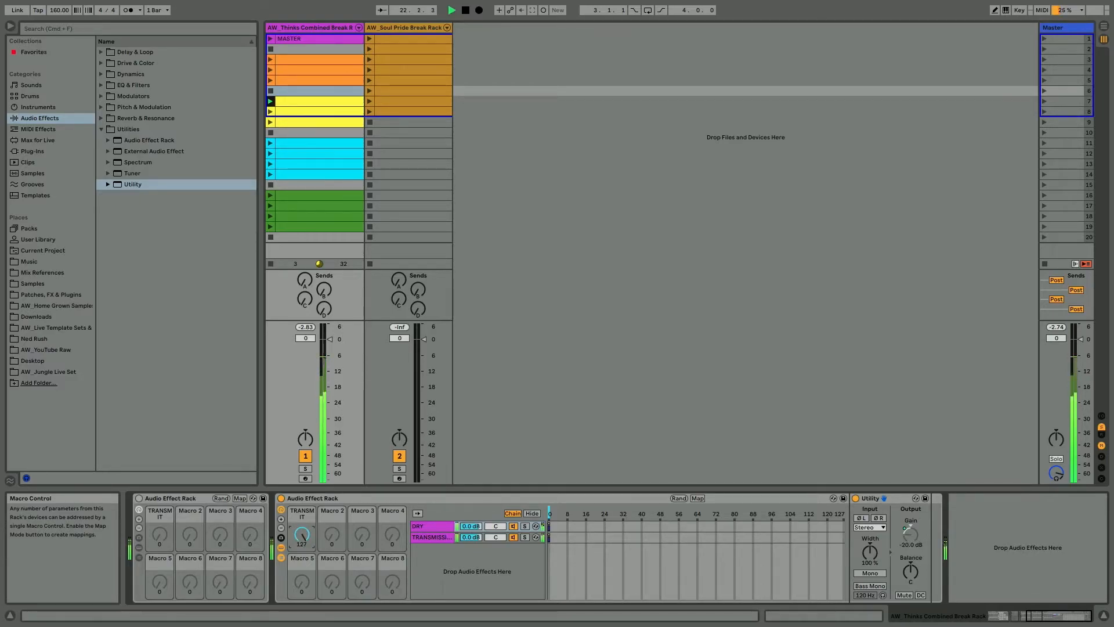
pyautogui.doubleClick(306, 537)
pyautogui.moveTo(301, 534); pyautogui.dragTo(301, 464)
pyautogui.doubleClick(305, 538)
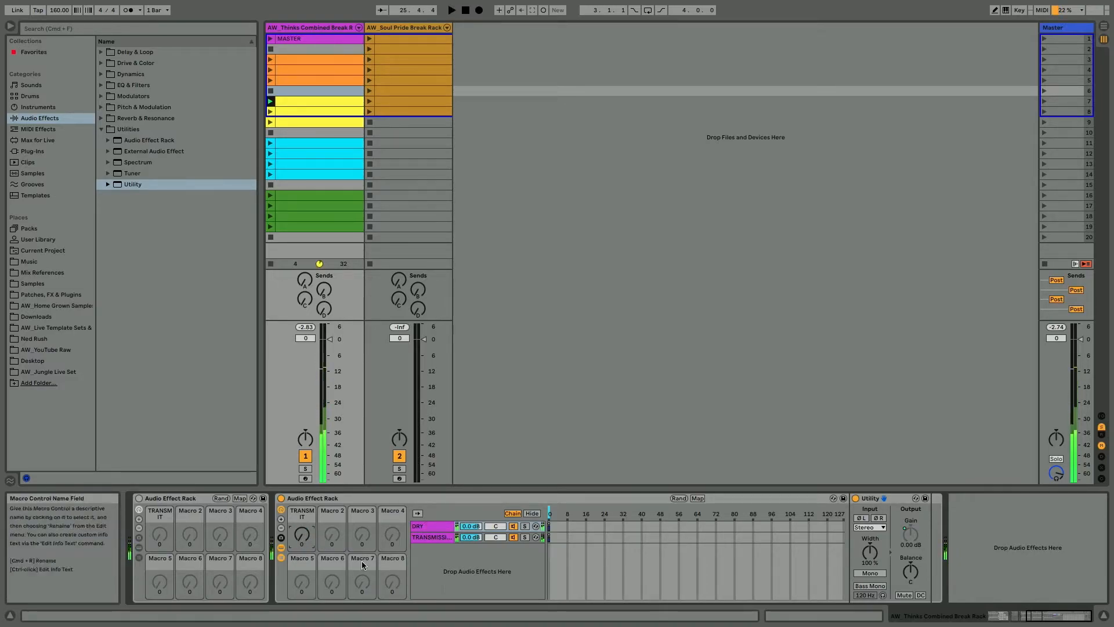
# Try mapping the DRY chain's Utility Gain to Macro 2, audition that macro down to -20 dB, and undo the mapping.
pyautogui.click(430, 538)
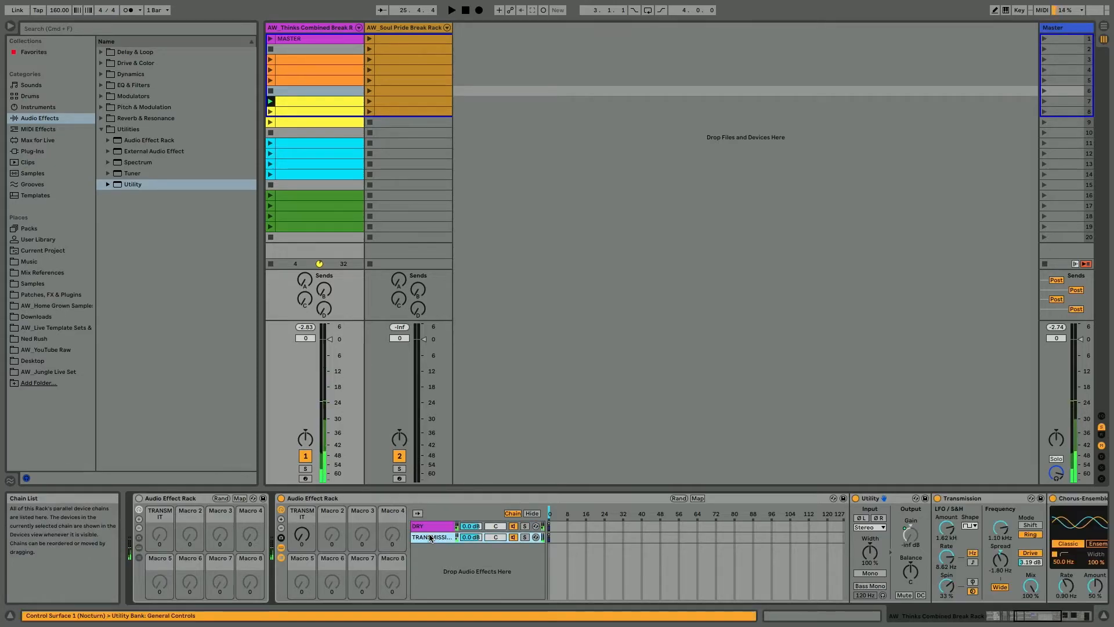
pyautogui.hscroll(1, 438, 566)
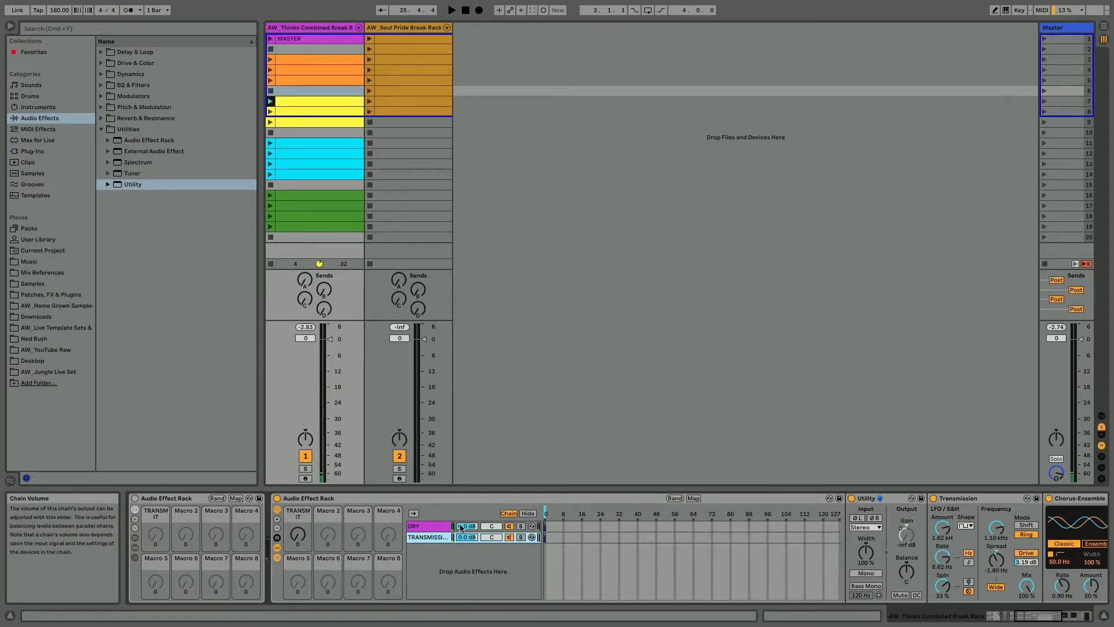
pyautogui.click(452, 526)
pyautogui.rightClick(906, 532)
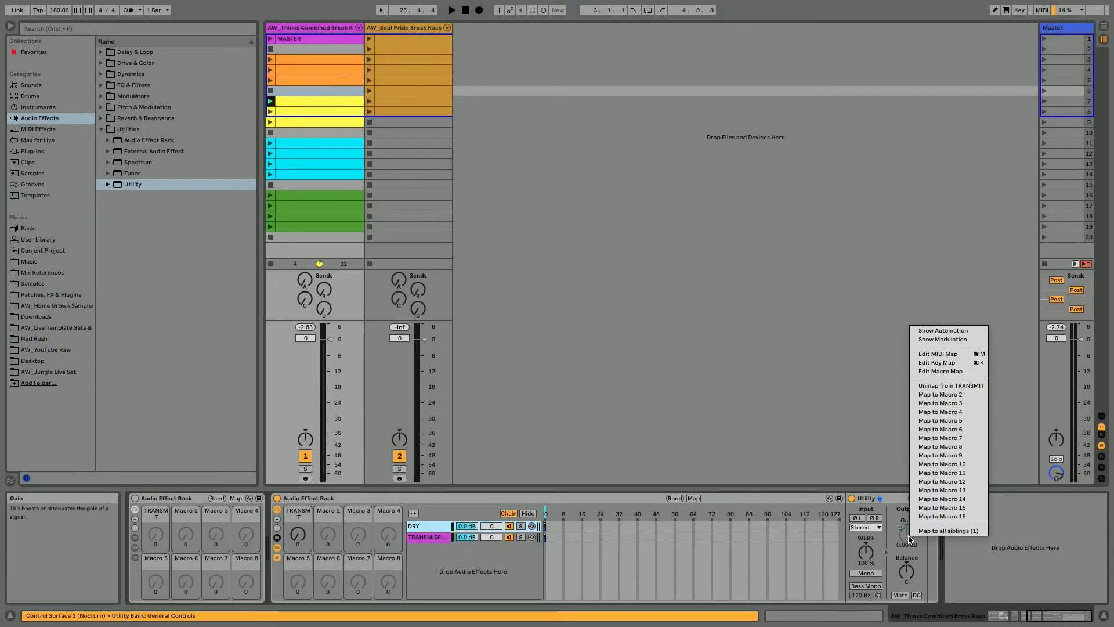
pyautogui.click(934, 395)
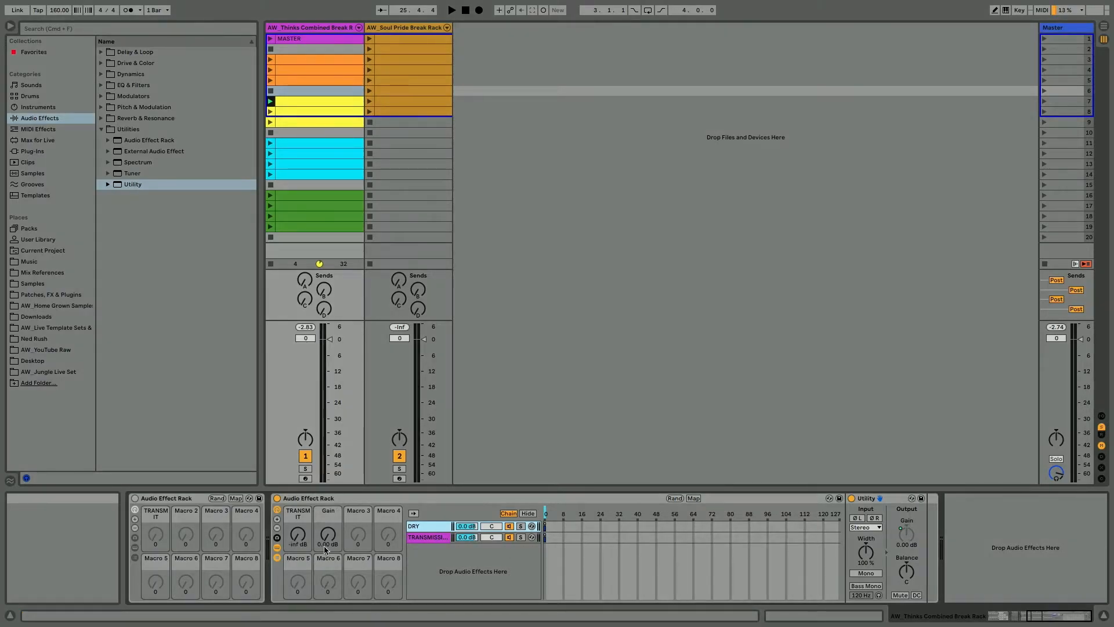
pyautogui.moveTo(327, 535); pyautogui.dragTo(328, 574)
pyautogui.moveTo(327, 535); pyautogui.dragTo(328, 545)
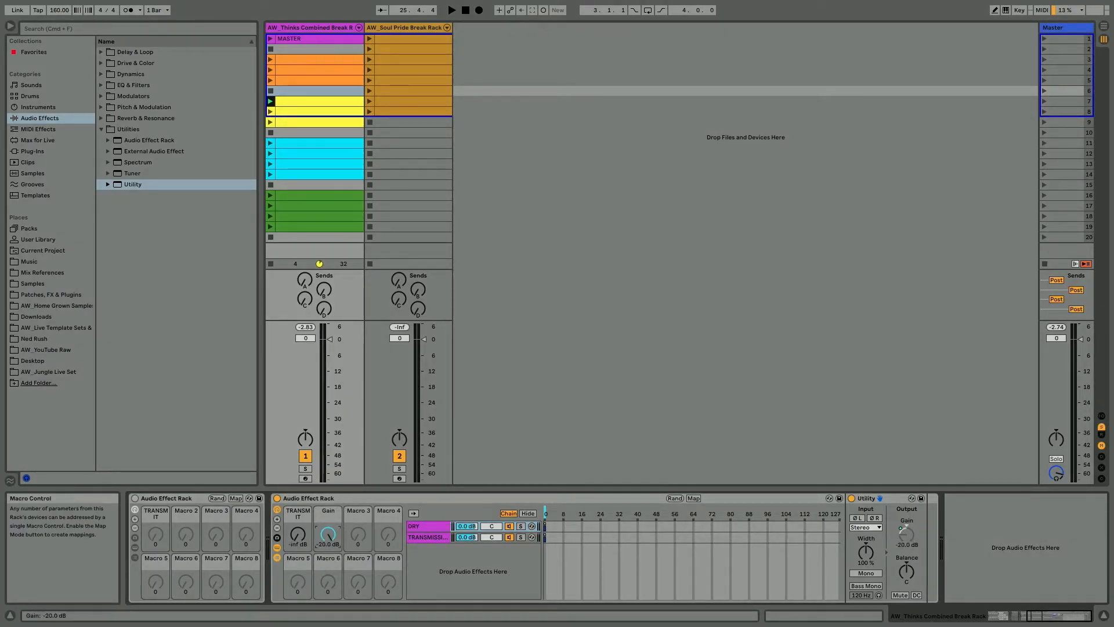
pyautogui.press('space')
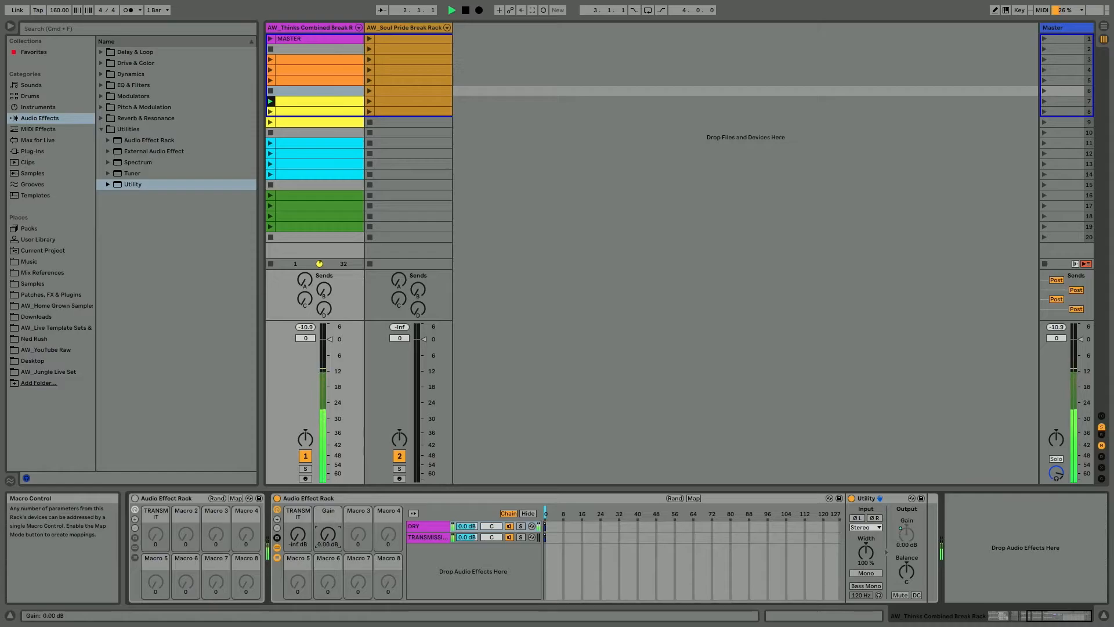
pyautogui.moveTo(330, 535); pyautogui.dragTo(330, 609)
pyautogui.press('space')
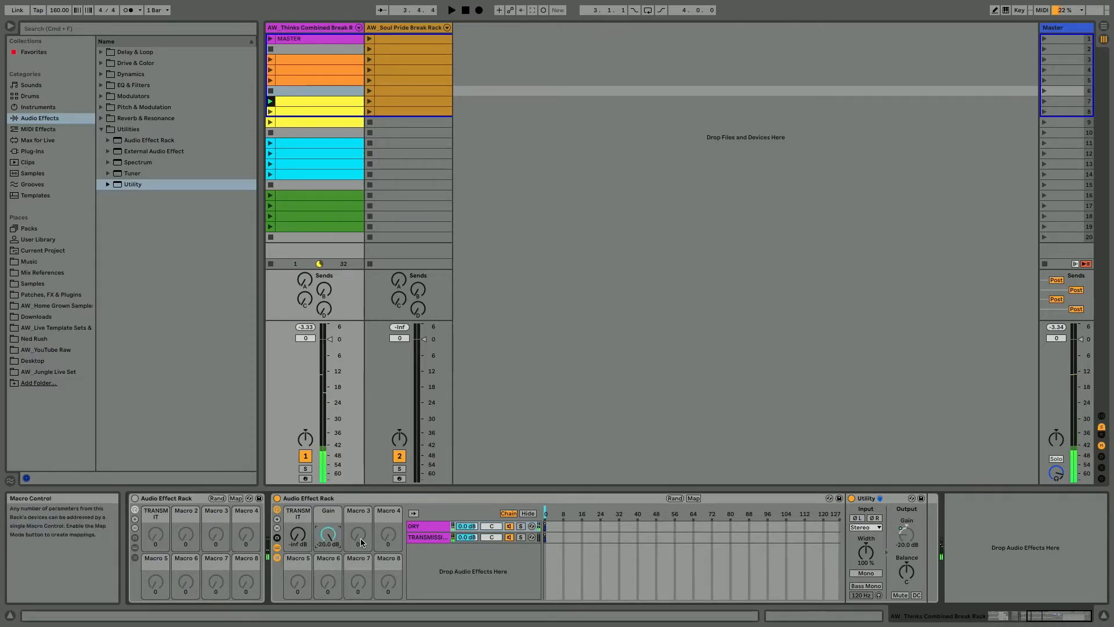
pyautogui.press('super+z')
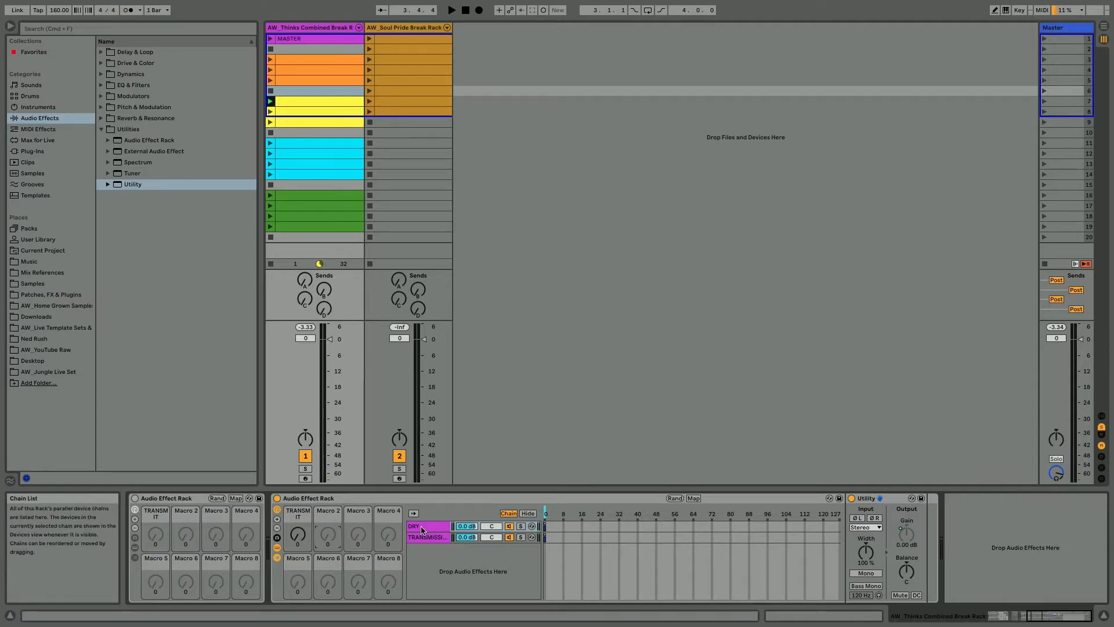
# Add a third chain named SPACE to the rack, containing the Chorus-Ensemble preset Vibrato Spacial.
pyautogui.click(417, 553)
pyautogui.click(420, 537)
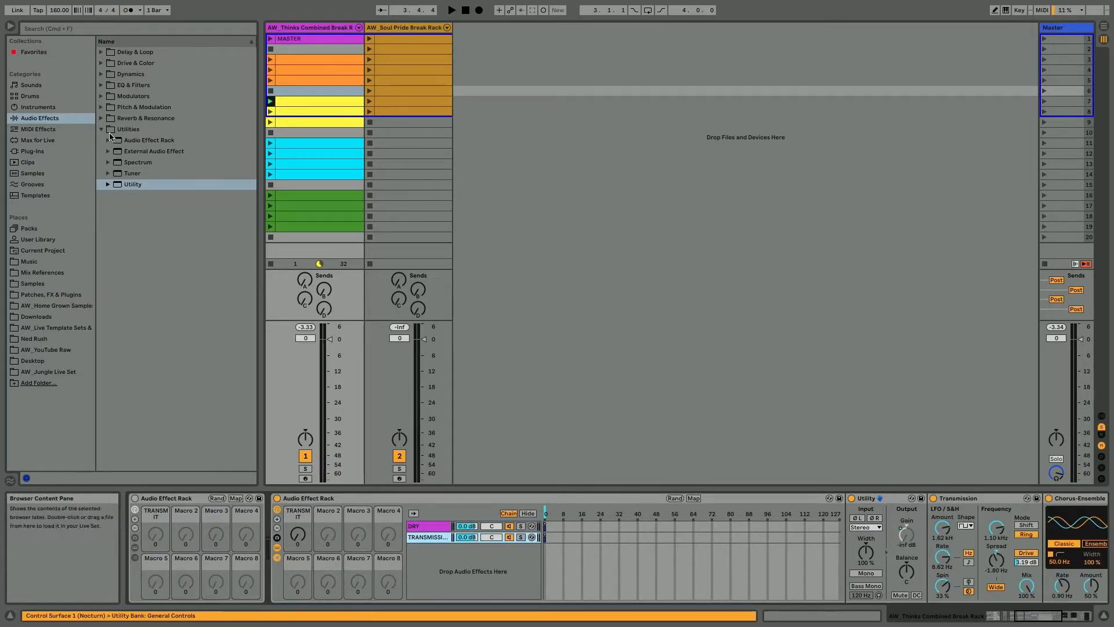
pyautogui.click(100, 117)
pyautogui.click(101, 108)
pyautogui.click(139, 130)
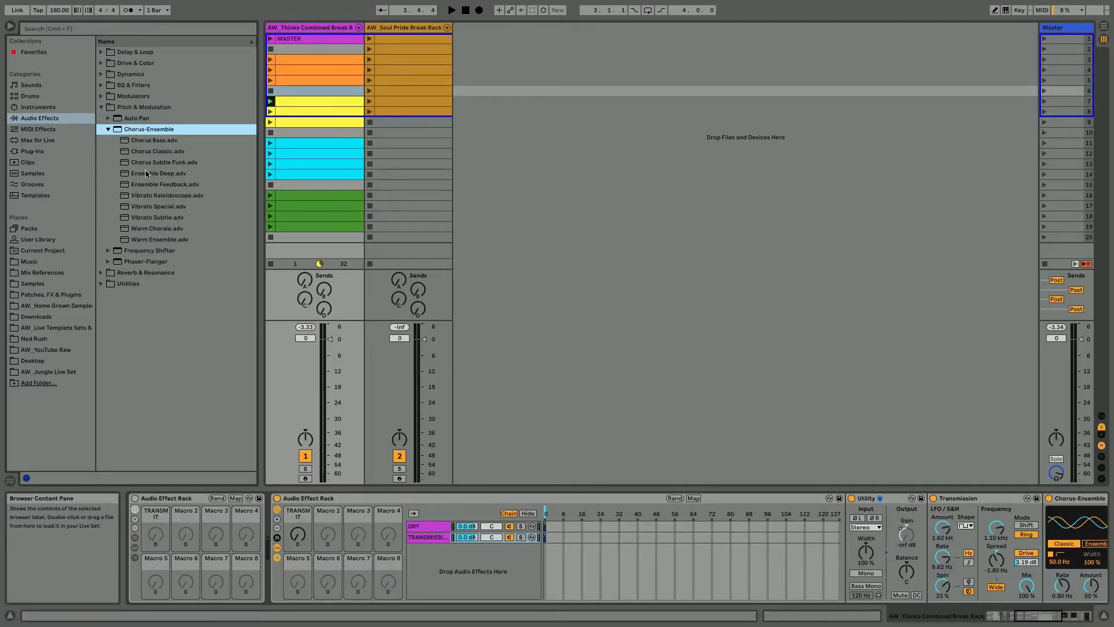
pyautogui.moveTo(150, 210); pyautogui.dragTo(430, 566)
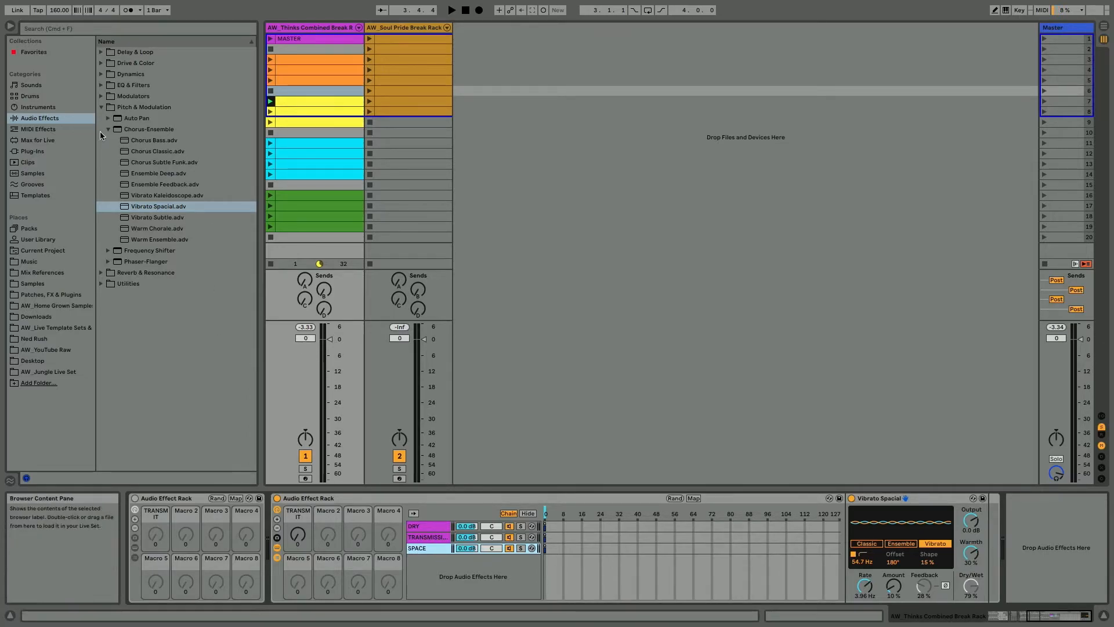
# Solo the SPACE chain, start playback, and raise the Vibrato Spacial Amount to 35%.
pyautogui.click(520, 548)
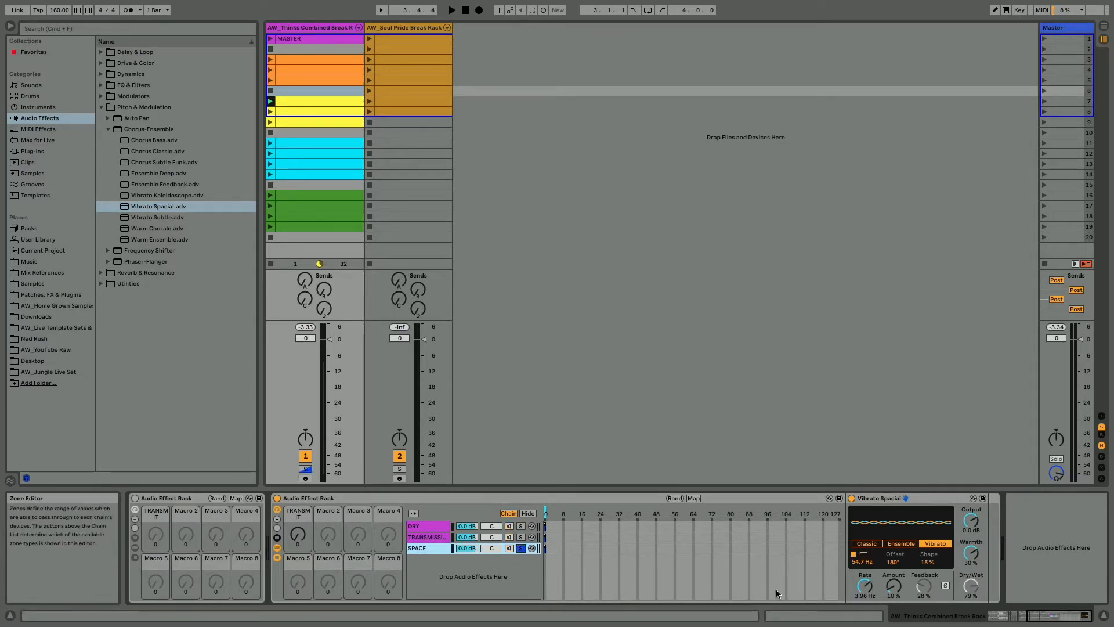
pyautogui.press('space')
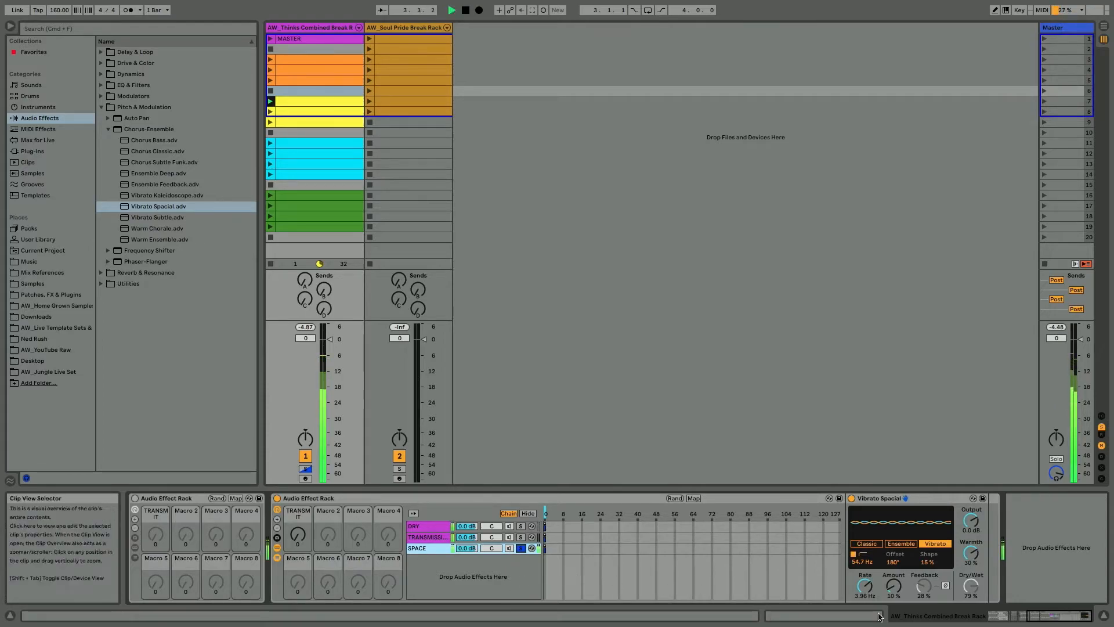
pyautogui.moveTo(894, 586); pyautogui.dragTo(894, 569)
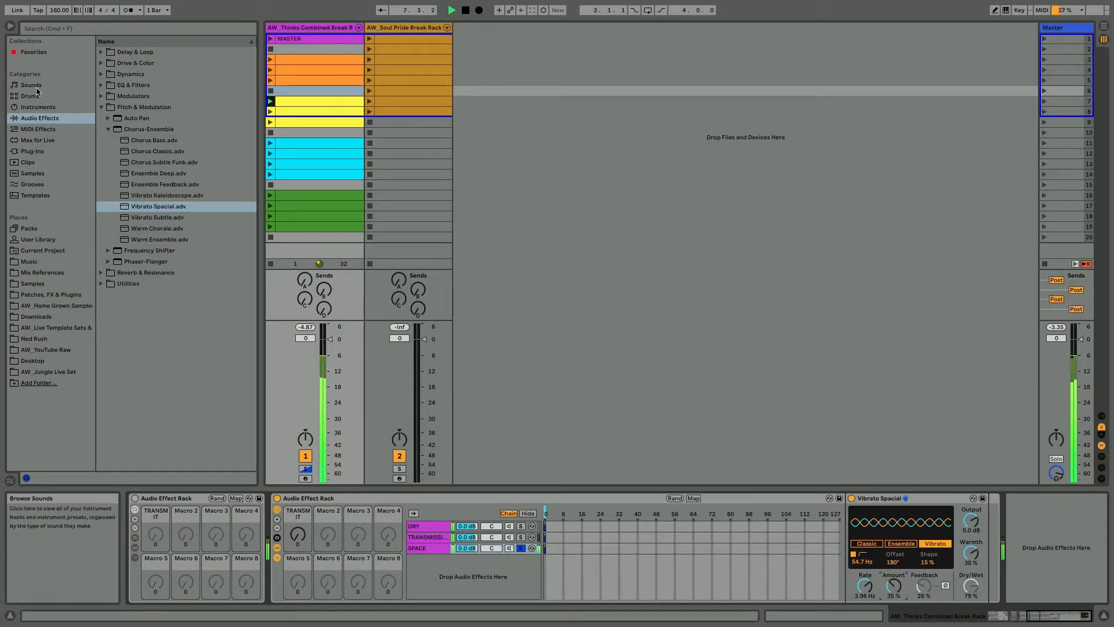
# Add a Delay after Vibrato Spacial in the SPACE chain.
pyautogui.click(101, 64)
pyautogui.click(101, 63)
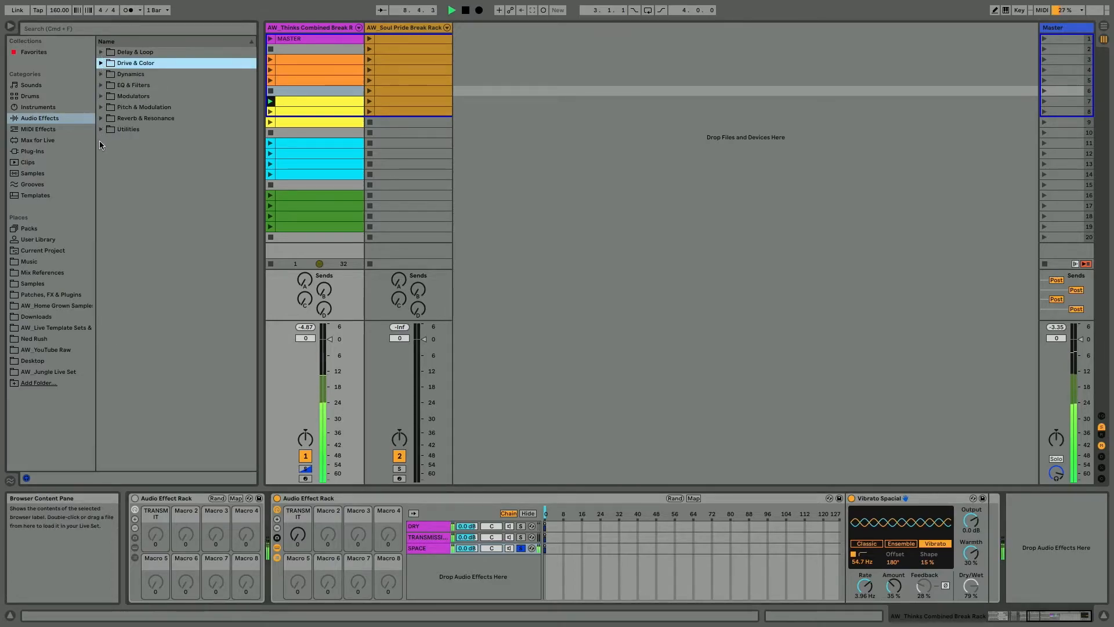
pyautogui.click(101, 52)
pyautogui.doubleClick(121, 73)
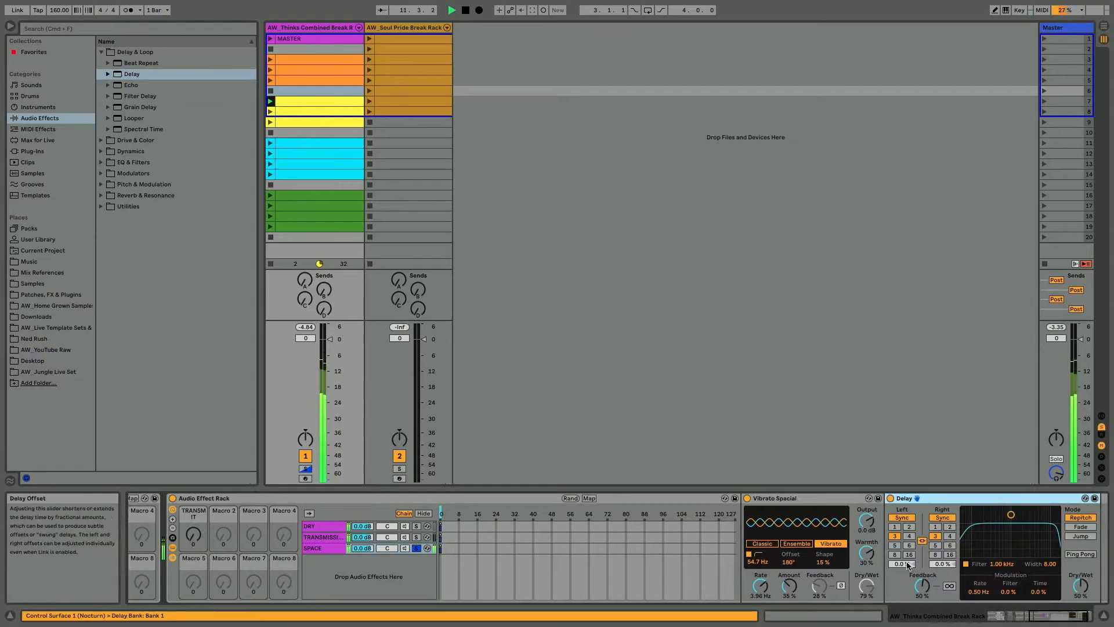
# Set the Delay to 1 sixteenth on both channels, with Dry/Wet at 75% and Feedback at 65%.
pyautogui.click(867, 526)
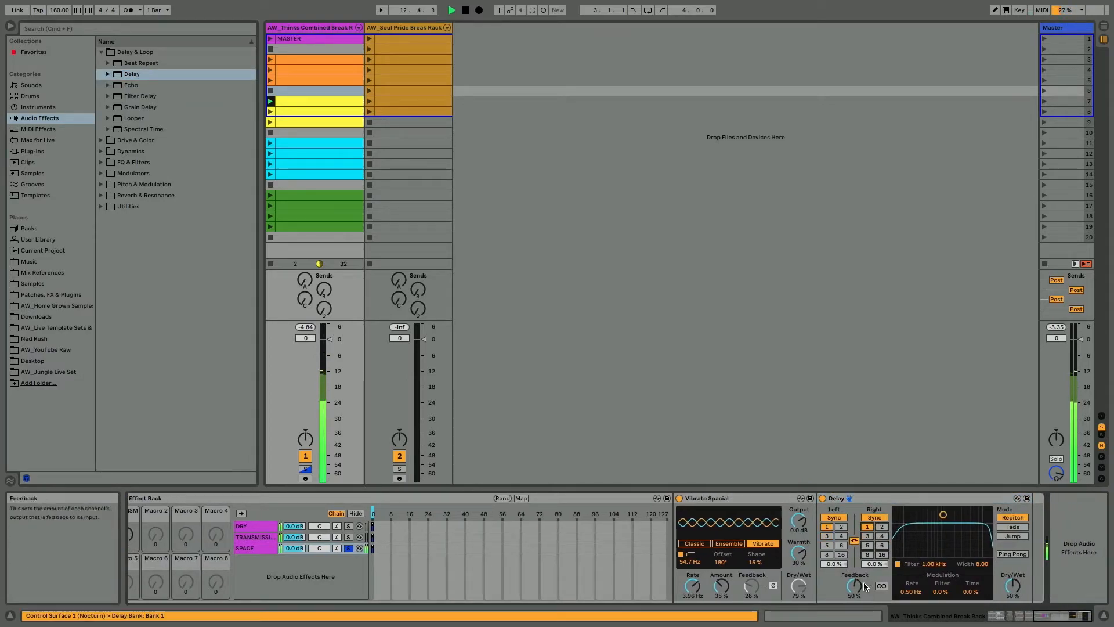
pyautogui.moveTo(1013, 585)
pyautogui.mouseDown()
pyautogui.moveTo(1013, 575)
pyautogui.moveTo(1013, 585)
pyautogui.mouseUp()
pyautogui.moveTo(854, 586); pyautogui.dragTo(854, 582)
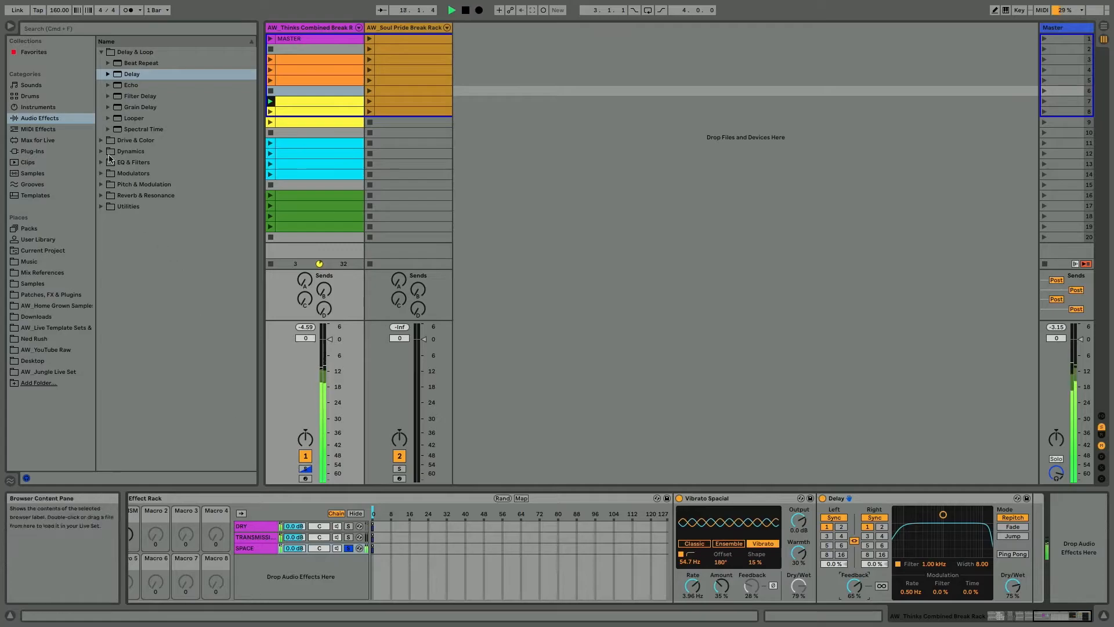
# Add an Auto Filter after the Delay and set it to a resonant band-pass at about 3.25 kHz.
pyautogui.click(101, 52)
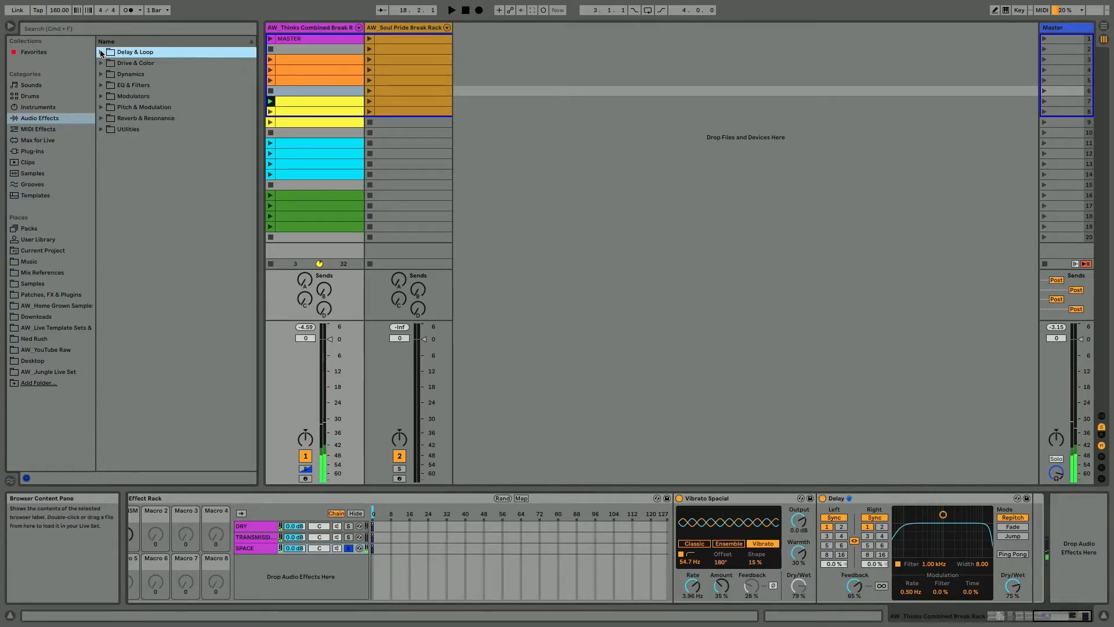
pyautogui.click(101, 84)
pyautogui.moveTo(126, 96); pyautogui.dragTo(1026, 580)
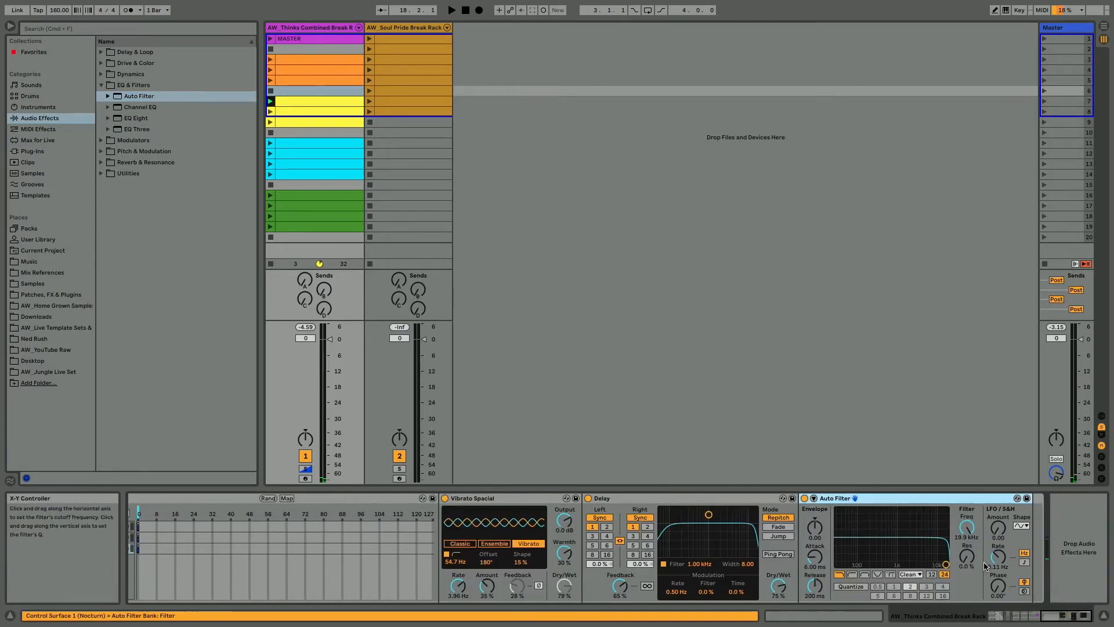
pyautogui.click(865, 574)
pyautogui.moveTo(944, 566); pyautogui.dragTo(916, 552)
# Start playback and give the Auto Filter LFO a random sample-and-hold shape, Amount 15.5, and a tempo-synced Rate of 3/8.
pyautogui.press('space')
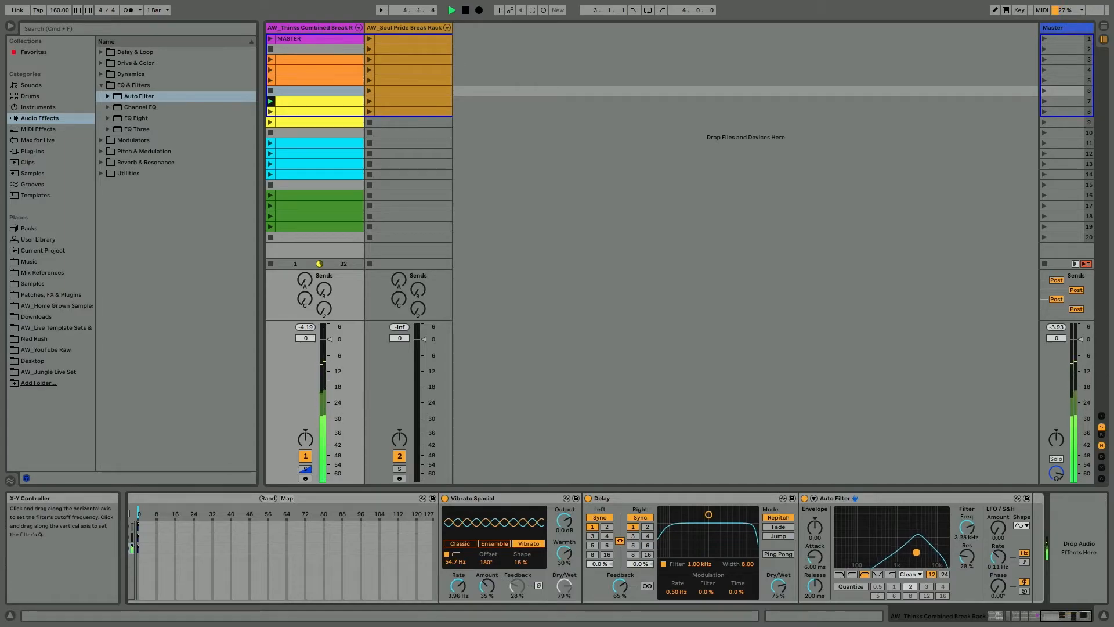
pyautogui.moveTo(997, 528); pyautogui.dragTo(998, 520)
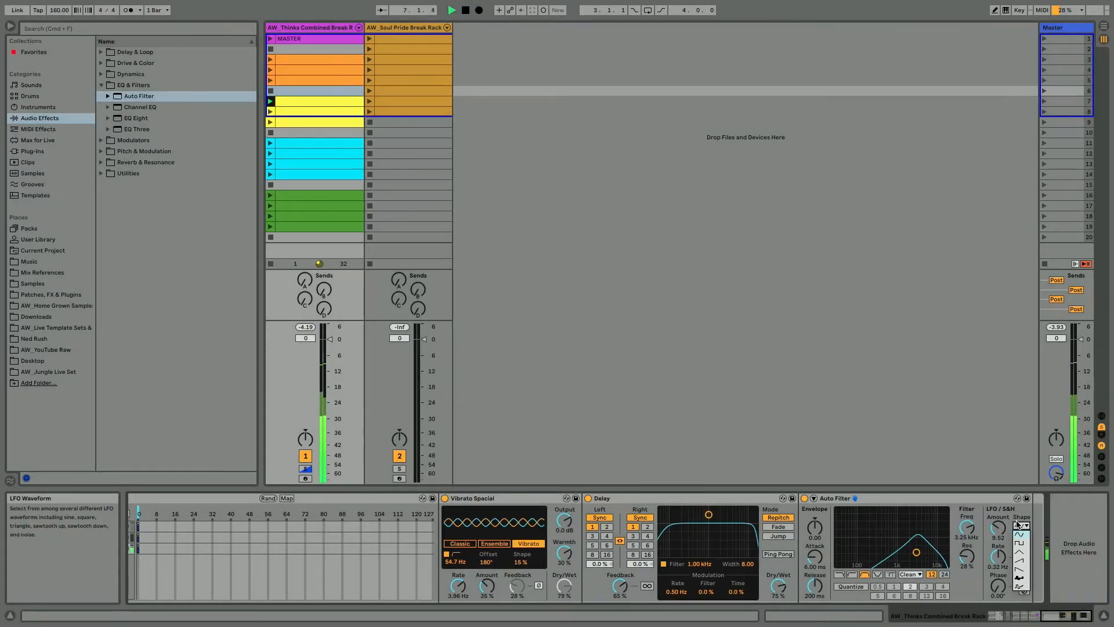
pyautogui.click(1021, 525)
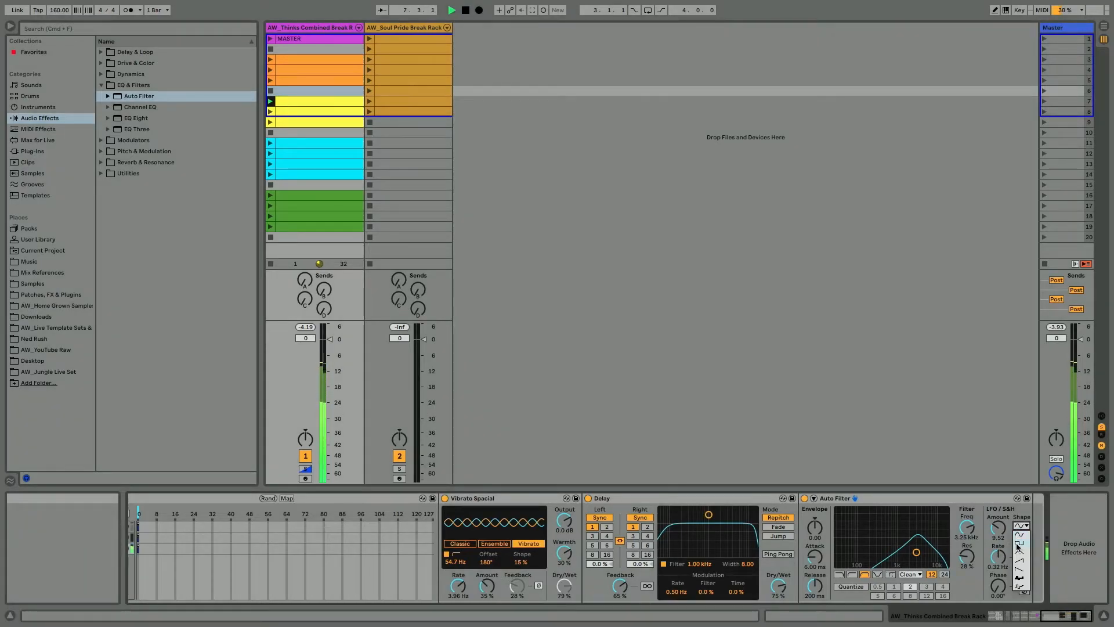
pyautogui.click(1019, 587)
pyautogui.moveTo(998, 527); pyautogui.dragTo(998, 523)
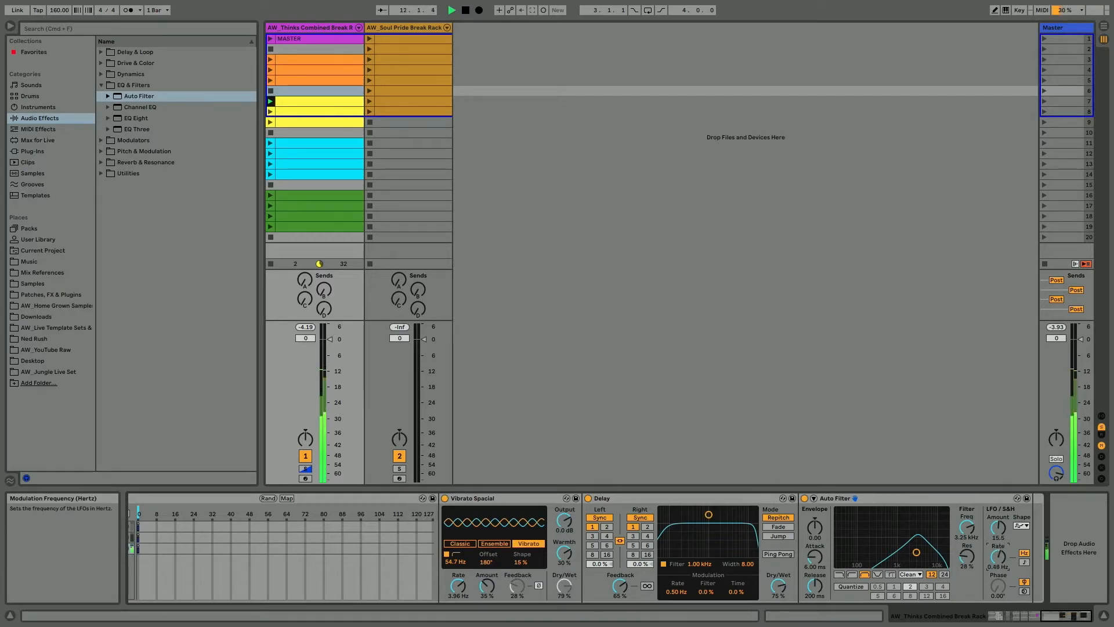
pyautogui.click(1023, 561)
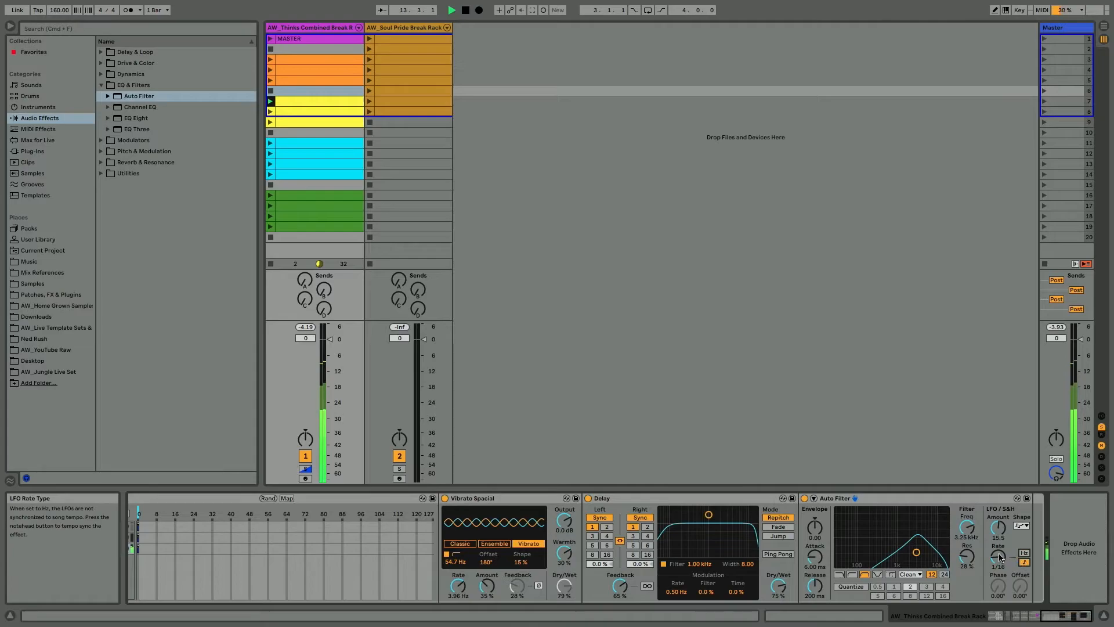
pyautogui.press('Up')
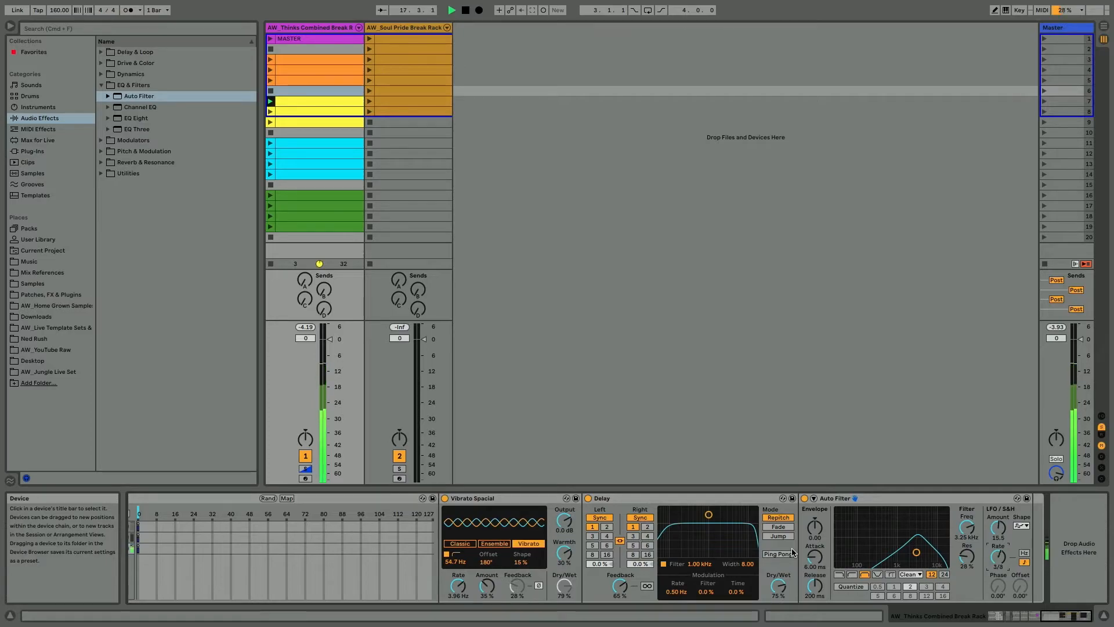
# Try another shape for the Auto Filter LFO, then settle on sine with Amount 5.95 and Phase 90°.
pyautogui.click(1019, 526)
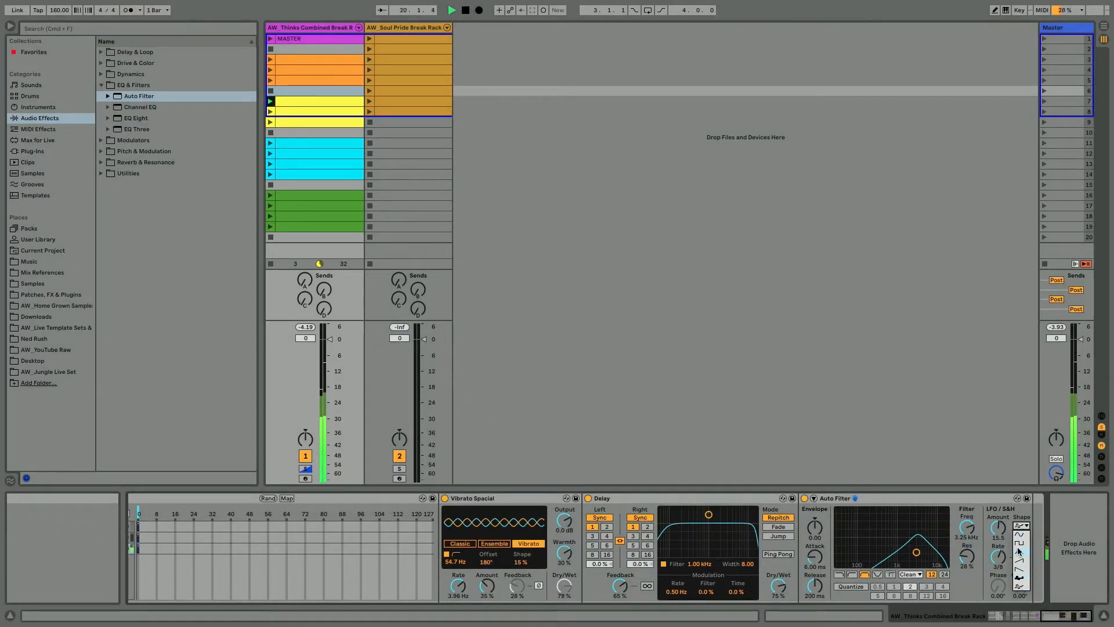
pyautogui.click(1019, 549)
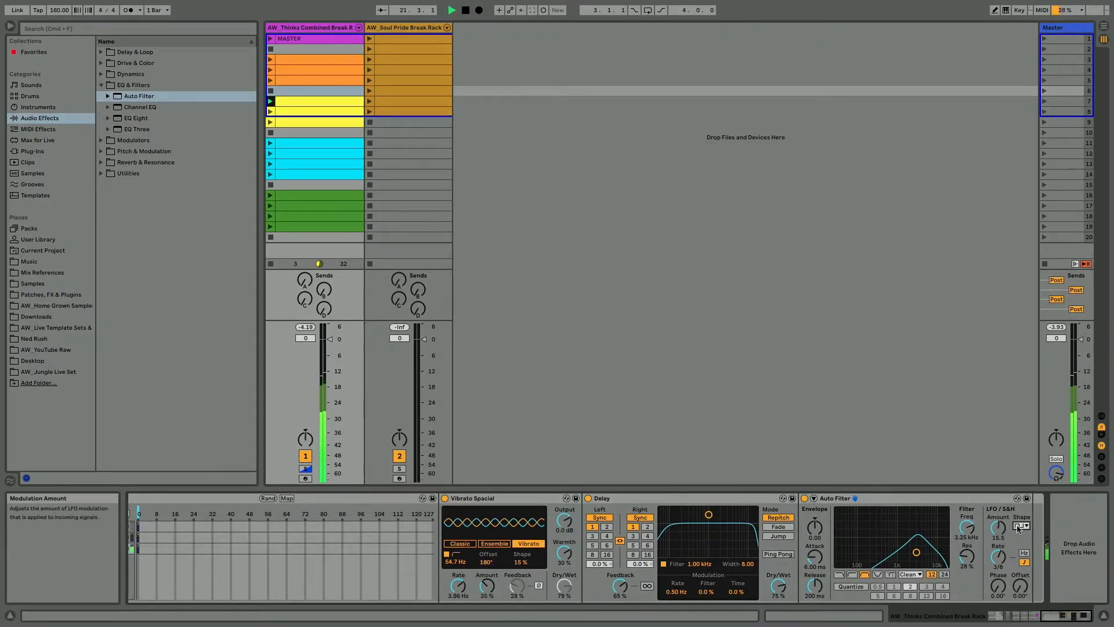
pyautogui.moveTo(998, 527); pyautogui.dragTo(997, 536)
pyautogui.click(1021, 525)
pyautogui.click(1020, 534)
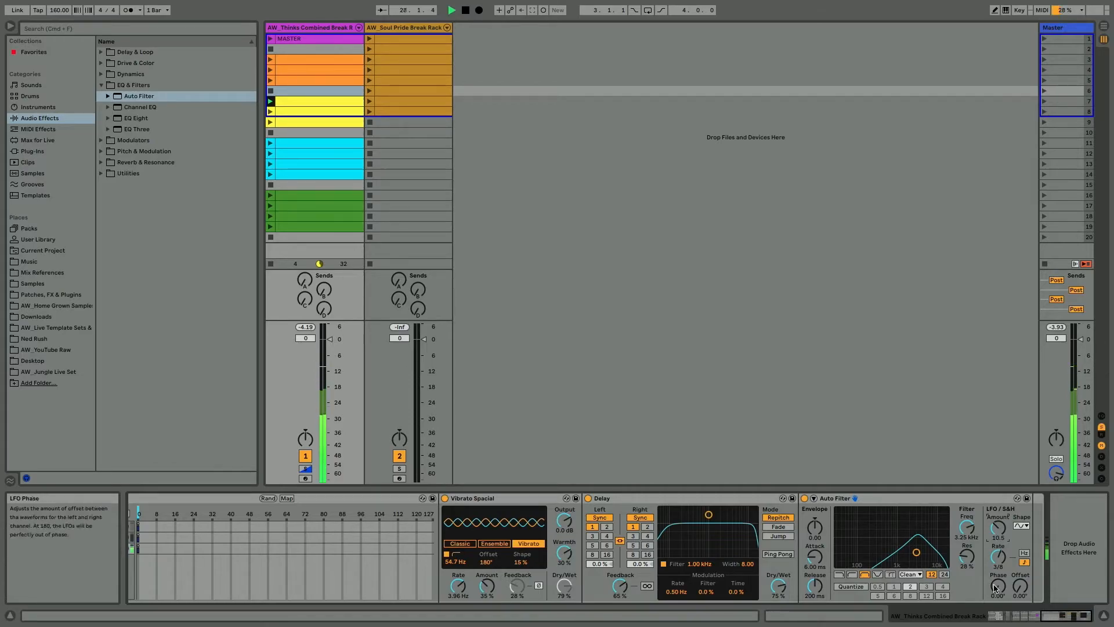
pyautogui.moveTo(998, 586)
pyautogui.mouseDown()
pyautogui.moveTo(998, 572)
pyautogui.moveTo(994, 596)
pyautogui.mouseUp()
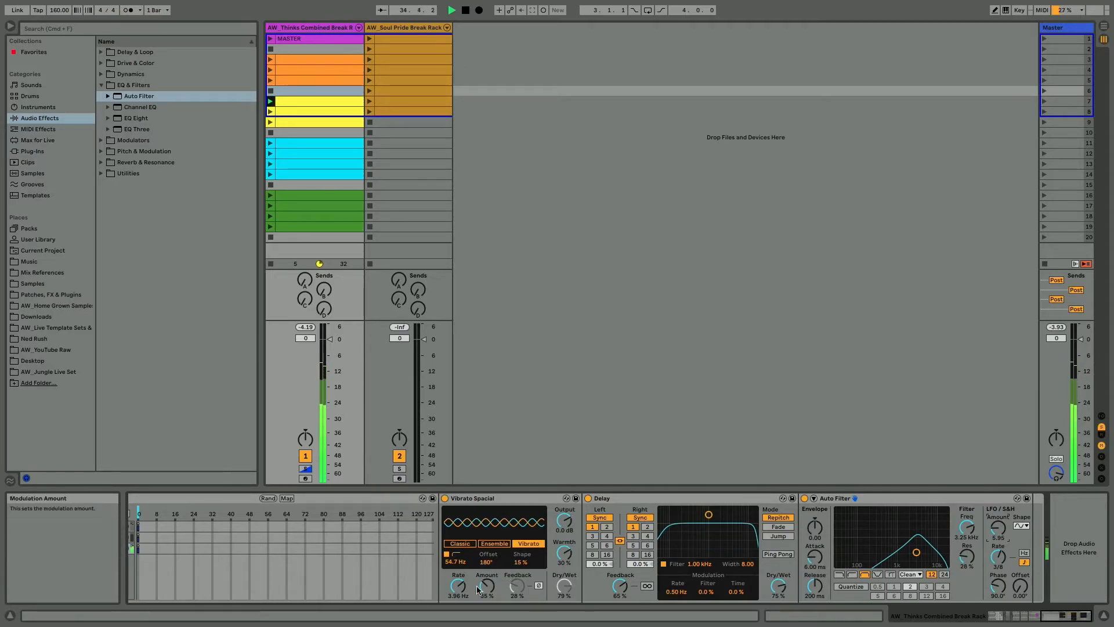
# Set Vibrato Spacial to Rate 1.04 Hz, Amount 67%, and Offset 0°.
pyautogui.moveTo(457, 586); pyautogui.dragTo(458, 610)
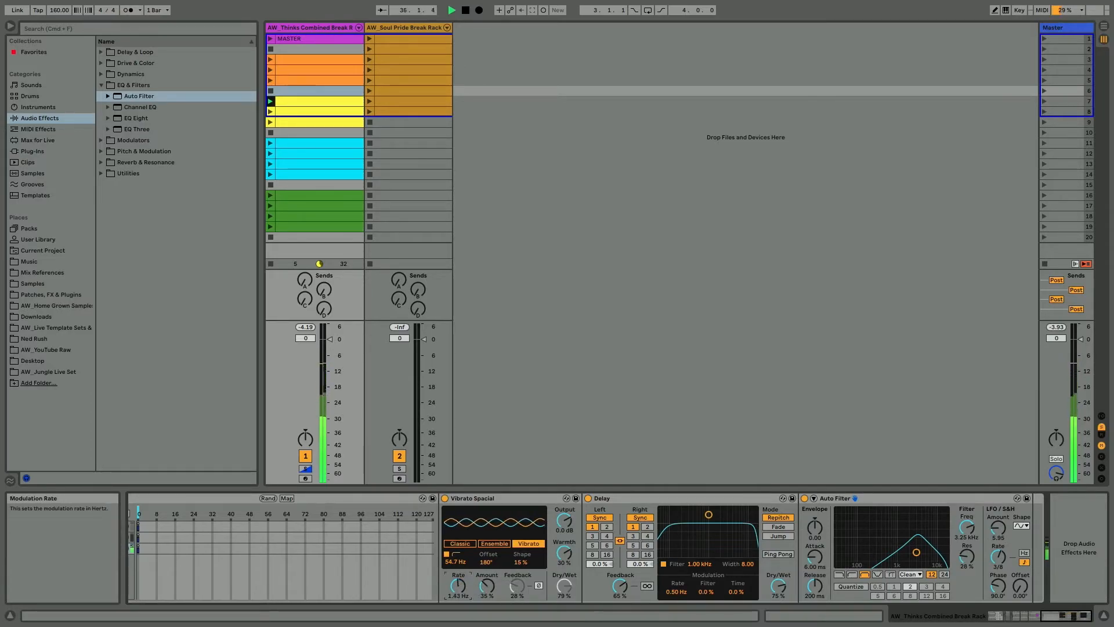
pyautogui.press('super+z')
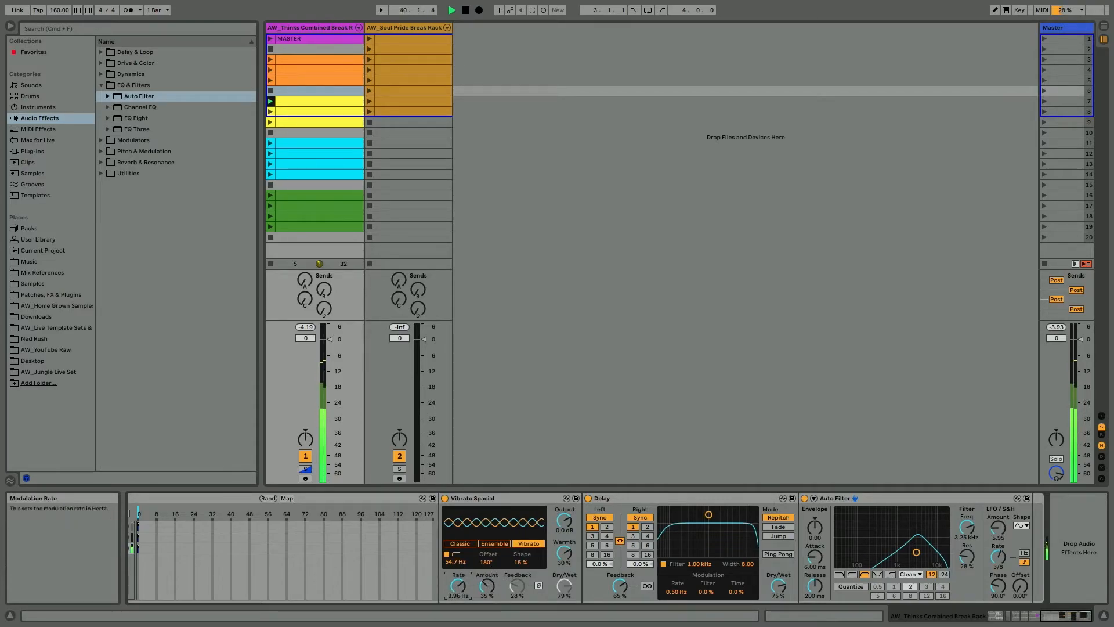
pyautogui.click(486, 587)
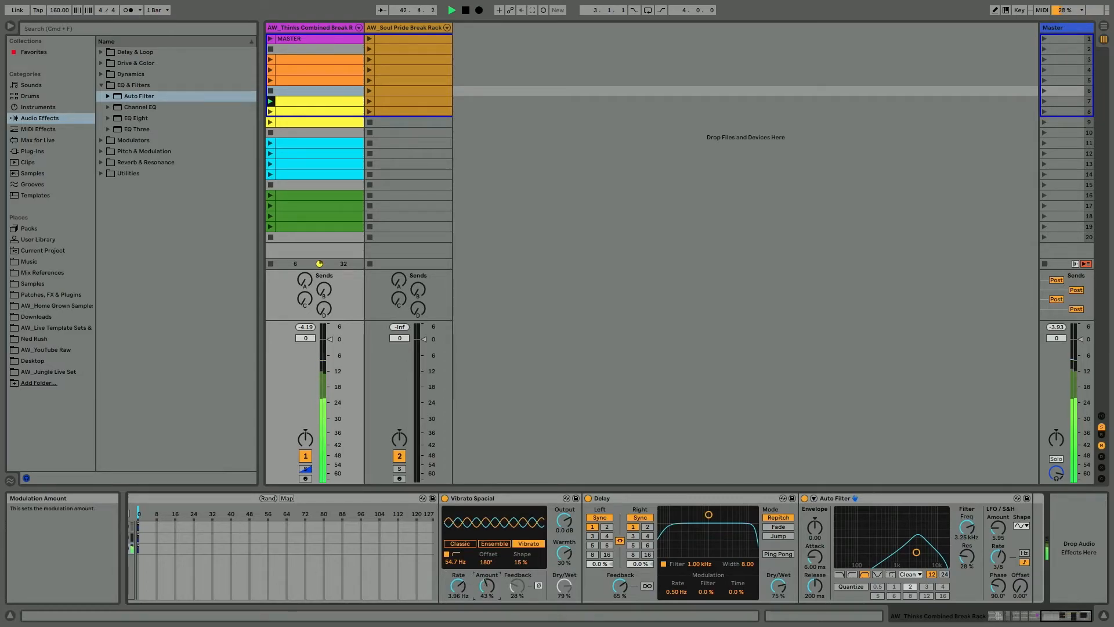
pyautogui.moveTo(458, 586); pyautogui.dragTo(457, 624)
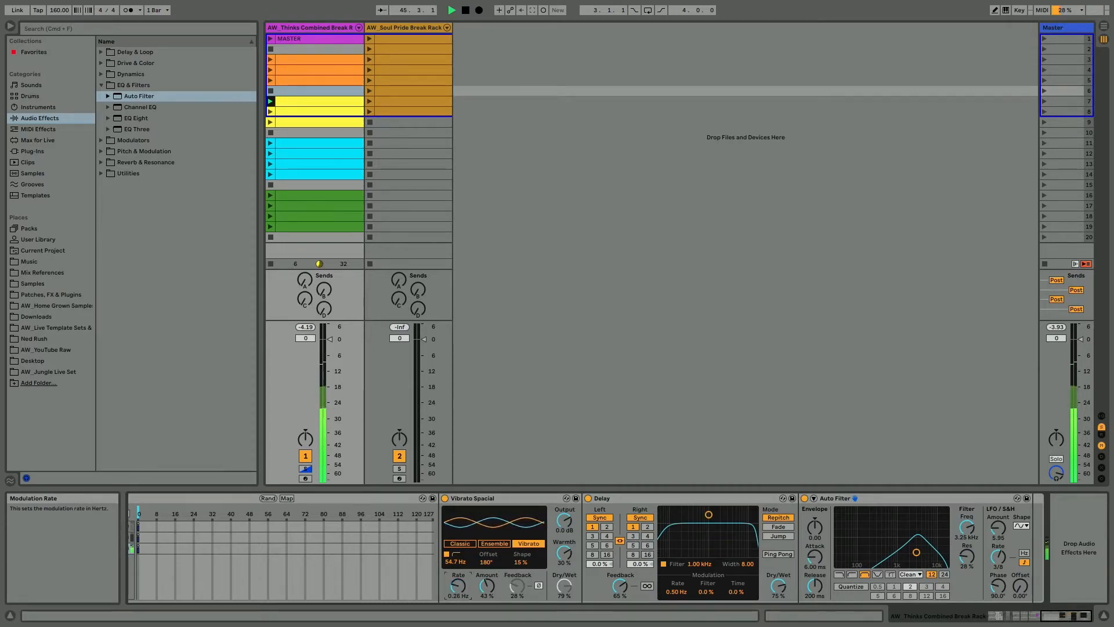
pyautogui.click(481, 592)
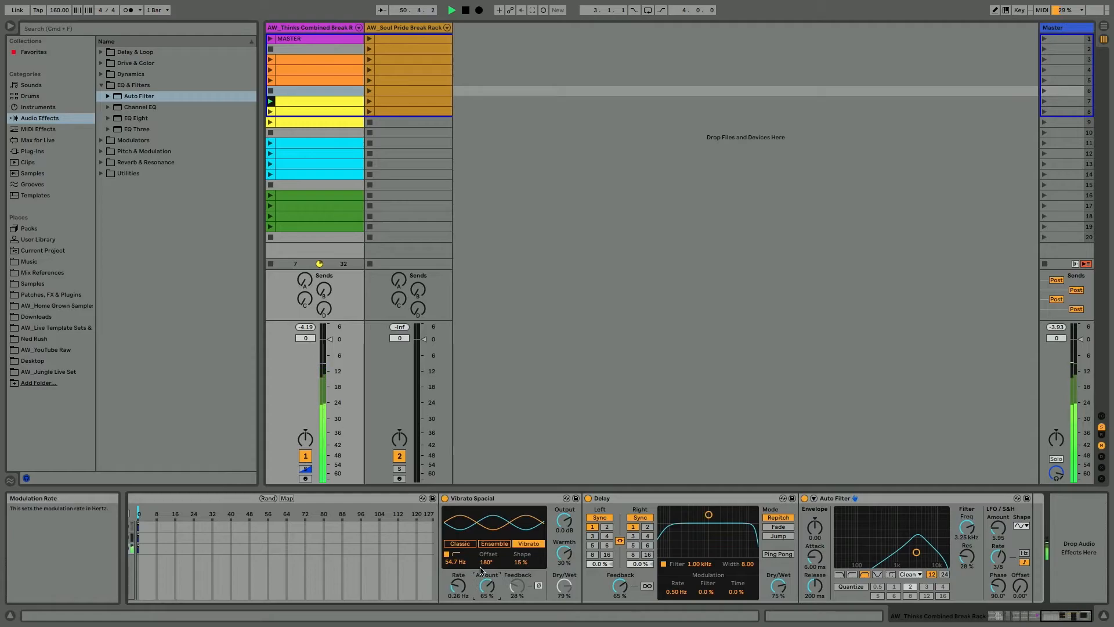
pyautogui.moveTo(486, 562); pyautogui.dragTo(458, 567)
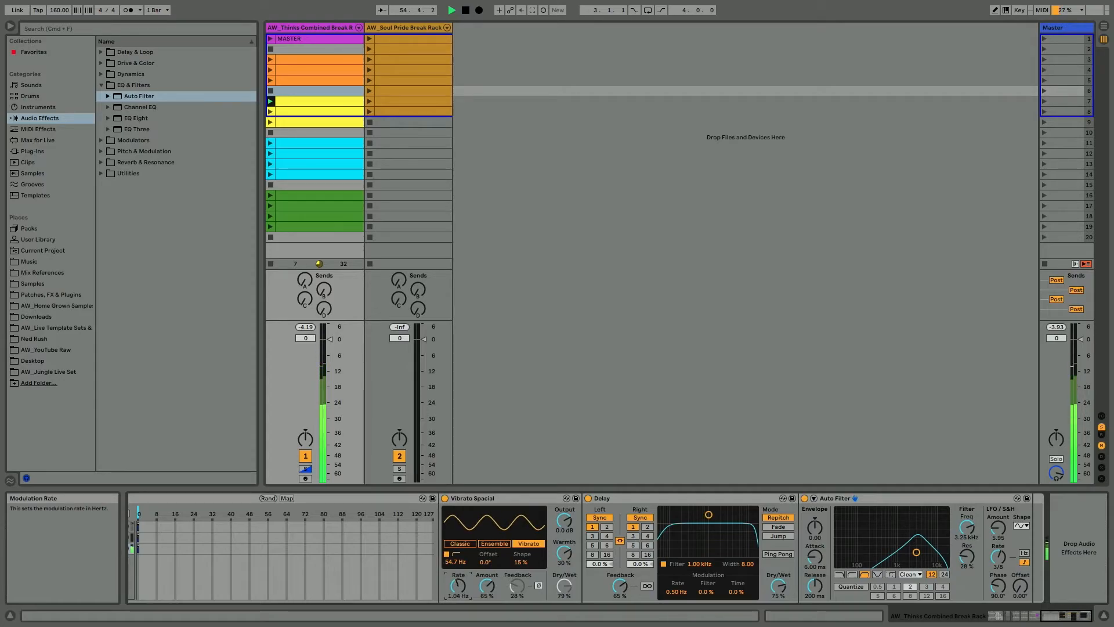
pyautogui.click(486, 586)
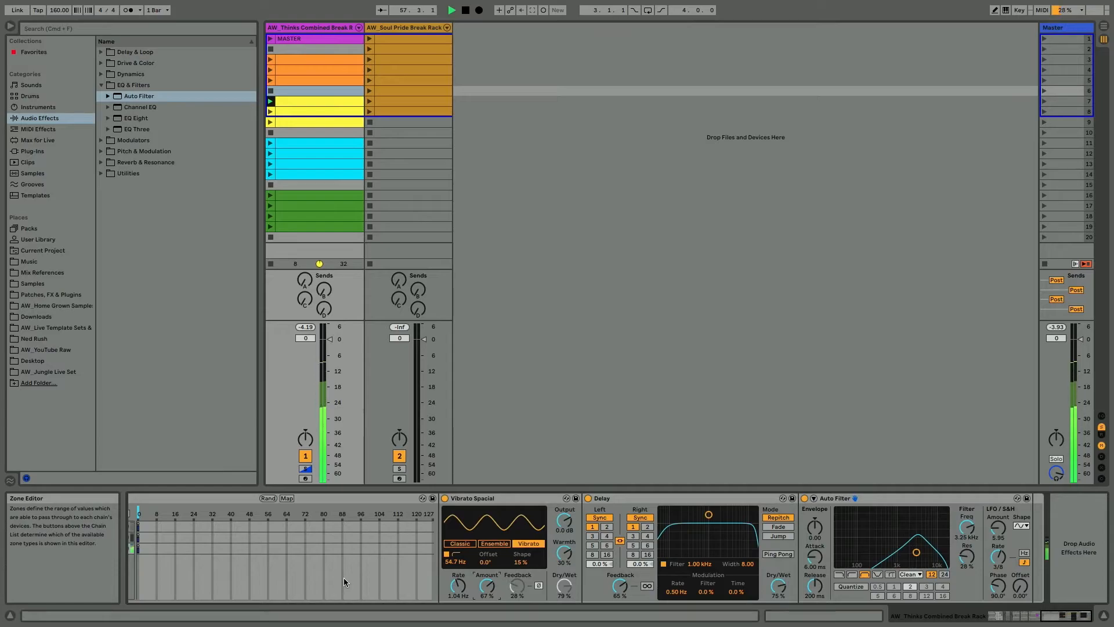
# Add a Utility before Vibrato Spacial in the SPACE chain and map its Gain to Macro 2.
pyautogui.hscroll(-5, 348, 572)
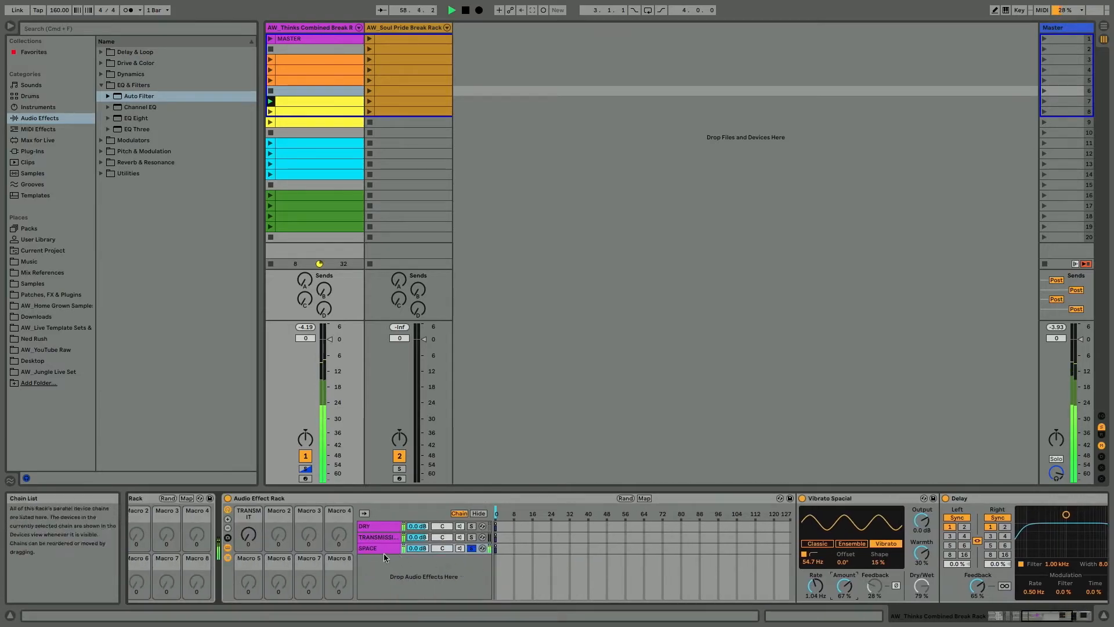
pyautogui.click(102, 173)
pyautogui.click(125, 184)
pyautogui.moveTo(126, 187); pyautogui.dragTo(801, 548)
pyautogui.rightClick(857, 531)
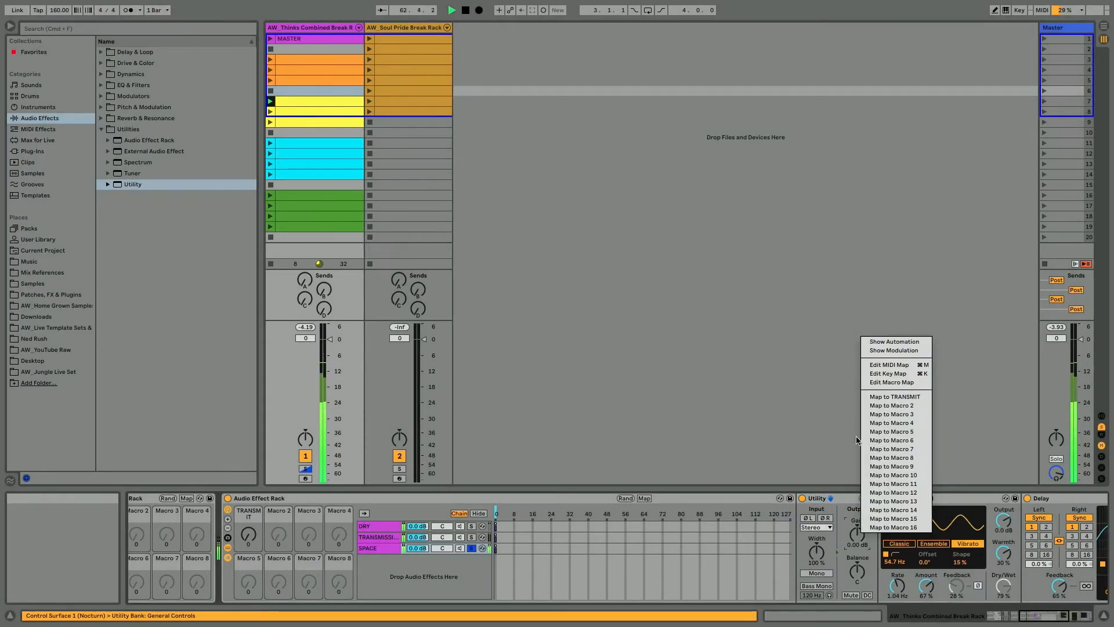
pyautogui.click(876, 406)
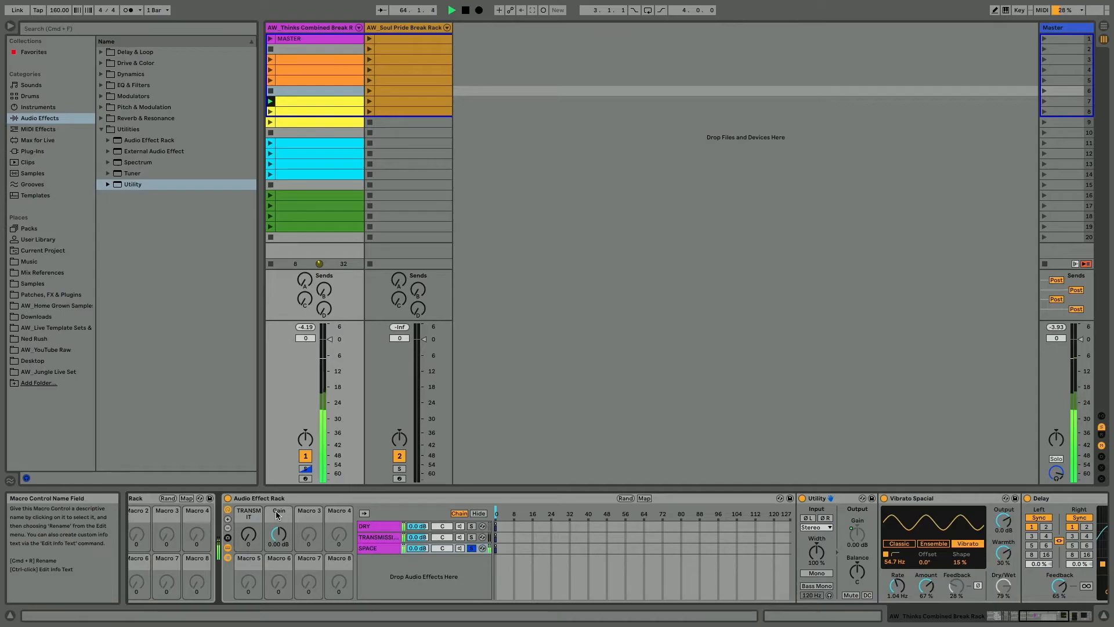
# Limit the SPACE Utility Gain mapping to a maximum of 0 dB and rename Macro 2 to SPACE.
pyautogui.click(643, 498)
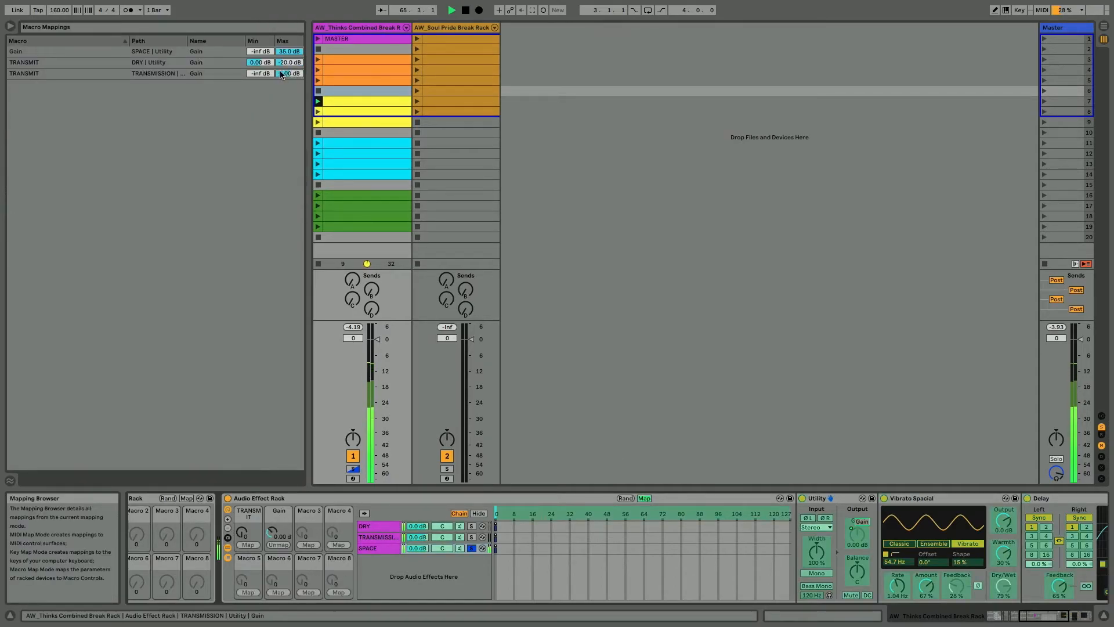
pyautogui.click(282, 53)
pyautogui.write('0')
pyautogui.press('Return')
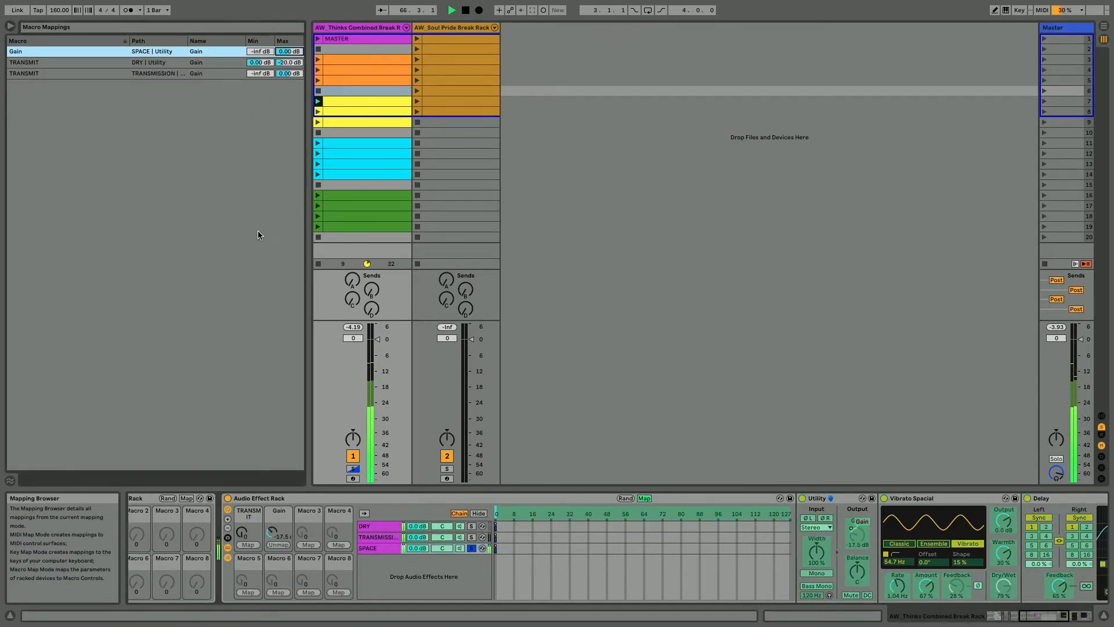
pyautogui.click(280, 511)
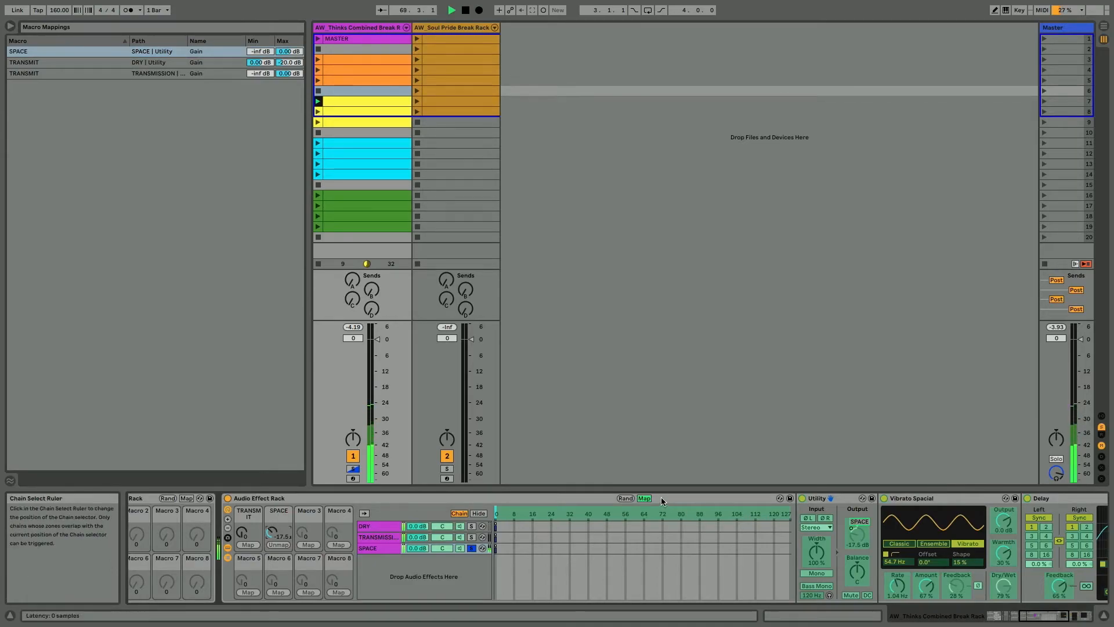
pyautogui.click(647, 499)
# Sweep the SPACE macro down to -inf dB and back up to 0 dB to hear its effect.
pyautogui.moveTo(279, 534); pyautogui.dragTo(278, 575)
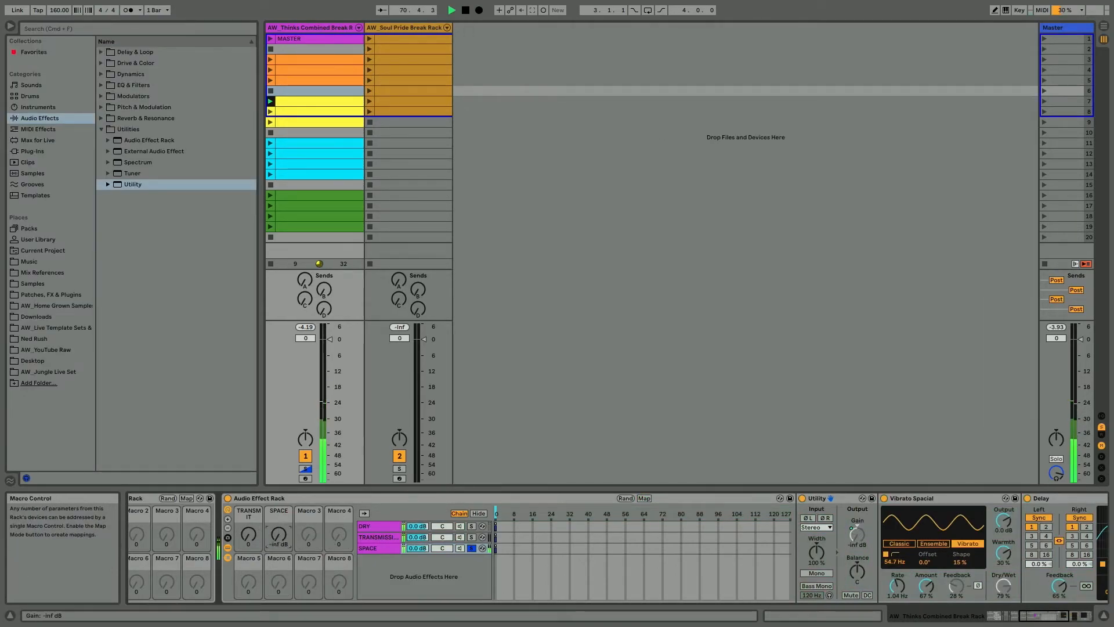
pyautogui.moveTo(279, 534); pyautogui.dragTo(279, 498)
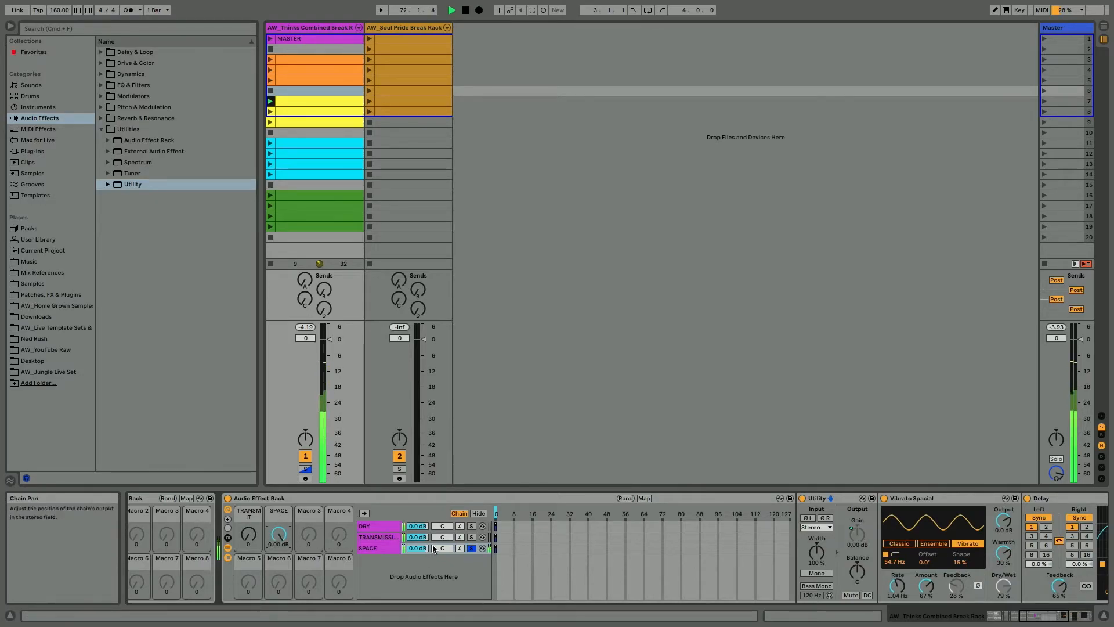
# Map the DRY chain's Utility Gain to the SPACE macro.
pyautogui.click(371, 525)
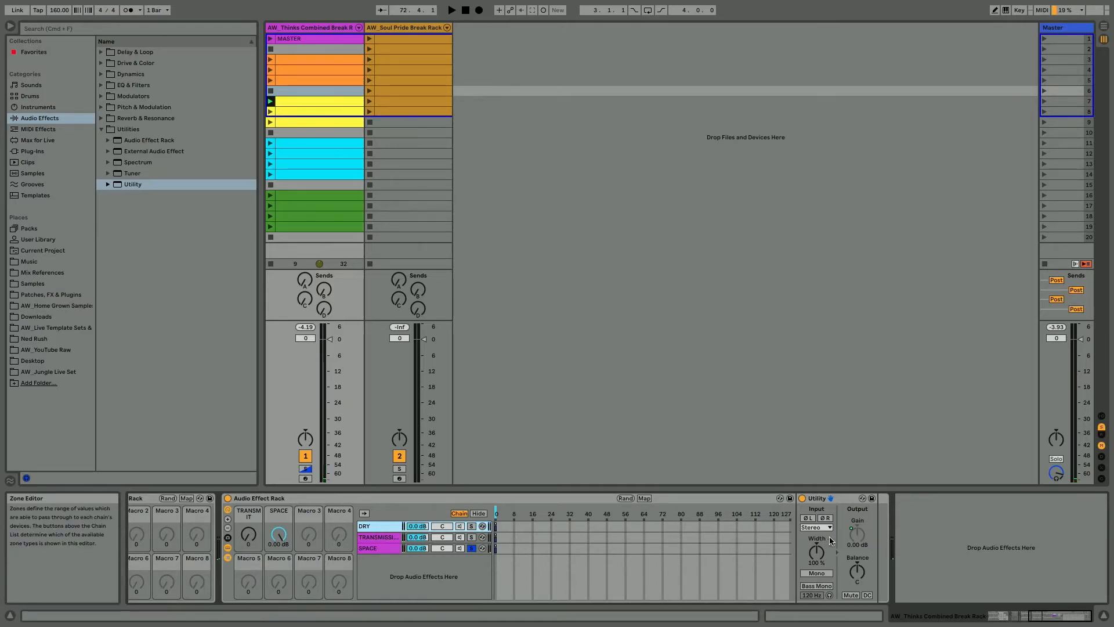
pyautogui.rightClick(857, 534)
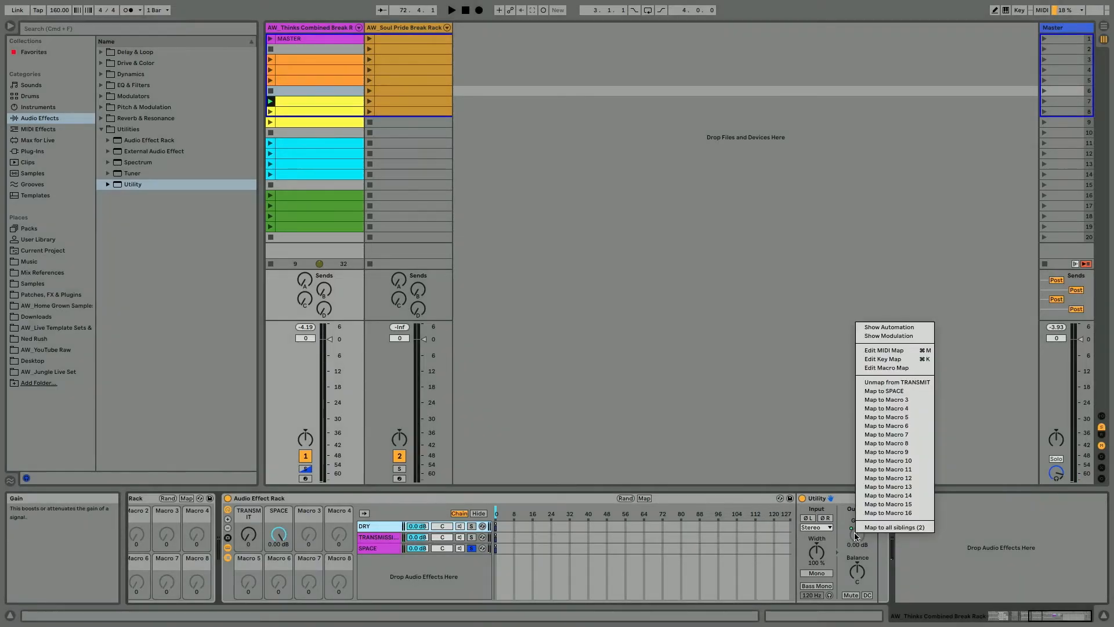
pyautogui.click(873, 391)
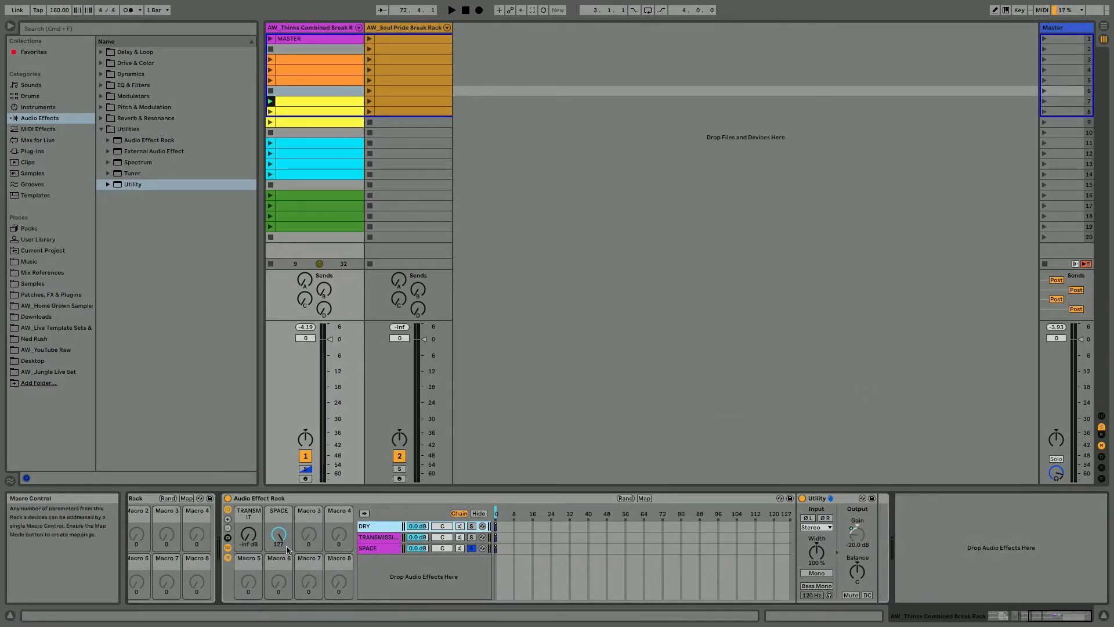
# Start playback, unsolo the SPACE chain, and sweep the TRANSMIT macro up and back down to -inf dB.
pyautogui.click(368, 537)
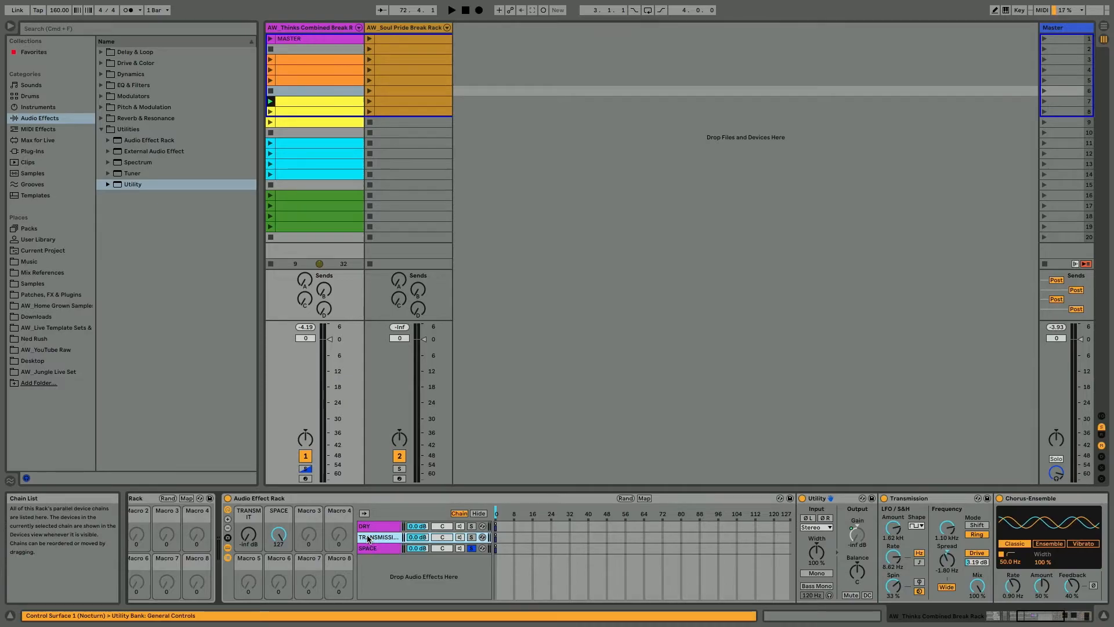
pyautogui.press('space')
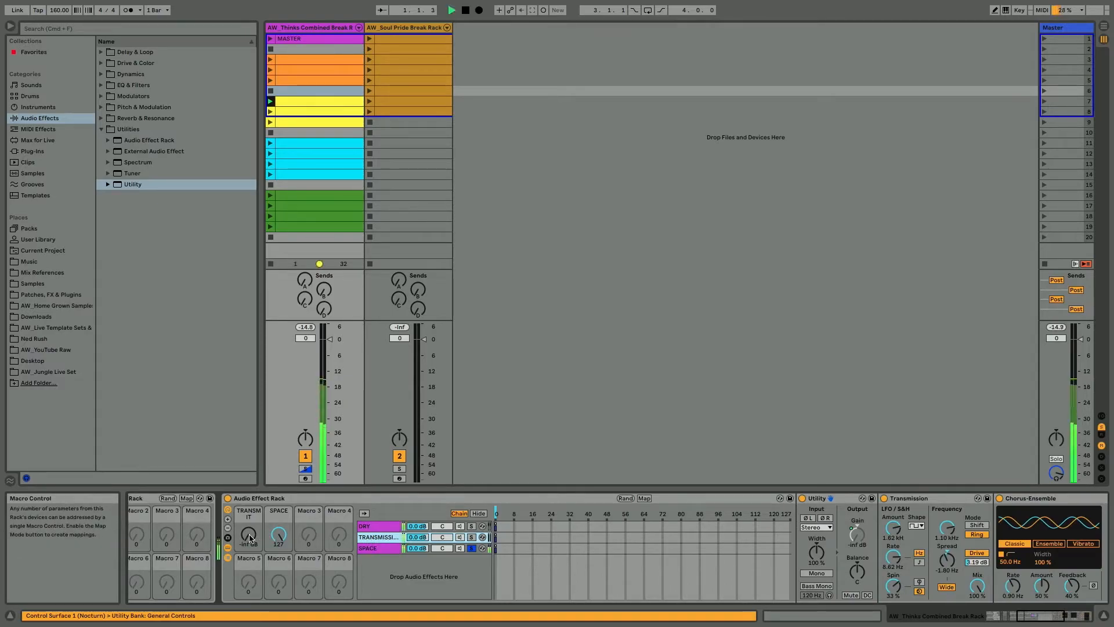
pyautogui.moveTo(250, 537); pyautogui.dragTo(249, 464)
pyautogui.click(471, 548)
pyautogui.moveTo(238, 546); pyautogui.dragTo(237, 586)
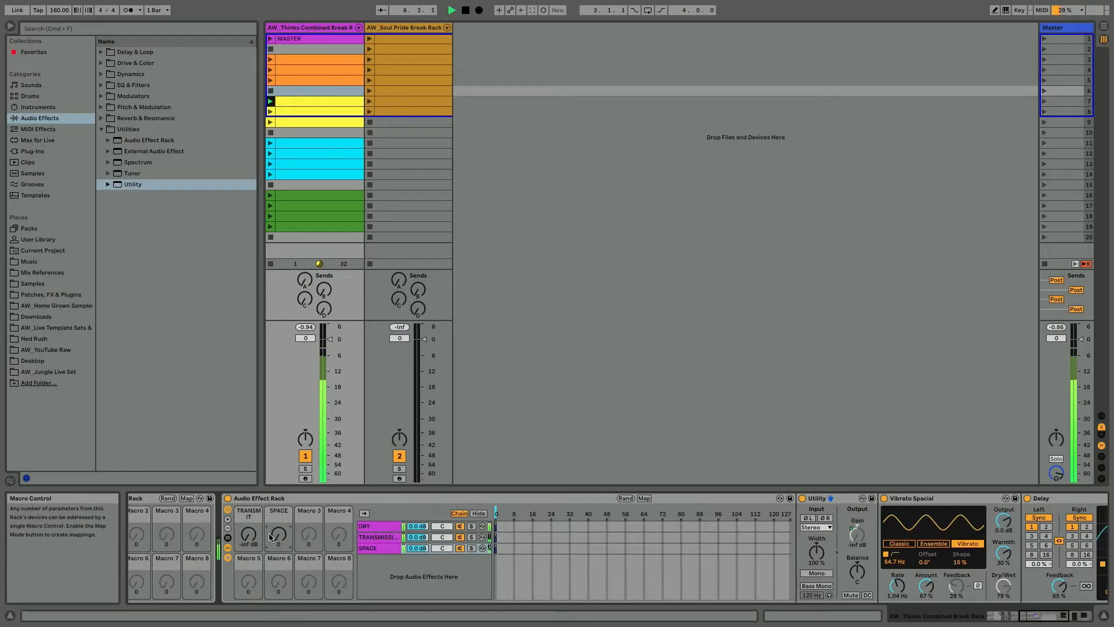
# Sweep the SPACE macro up to 127 and back to 0 to hear the blend, and stop playback.
pyautogui.moveTo(275, 537); pyautogui.dragTo(275, 479)
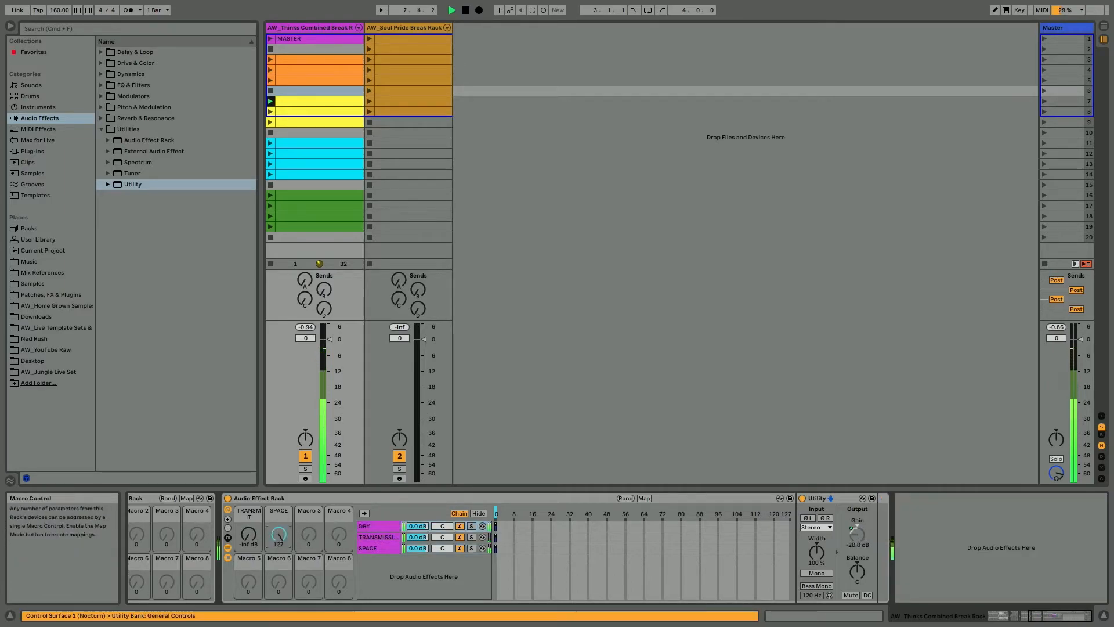
pyautogui.moveTo(278, 535); pyautogui.dragTo(249, 593)
pyautogui.press('space')
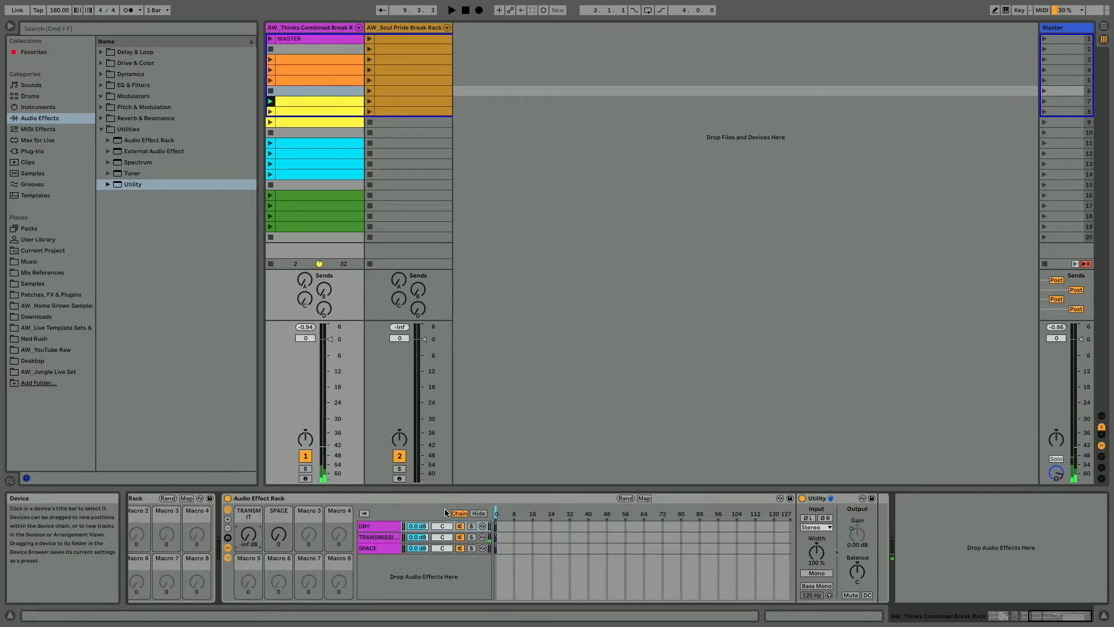
# Undo the last change in the Audio Effect Rack.
pyautogui.press('super+z')
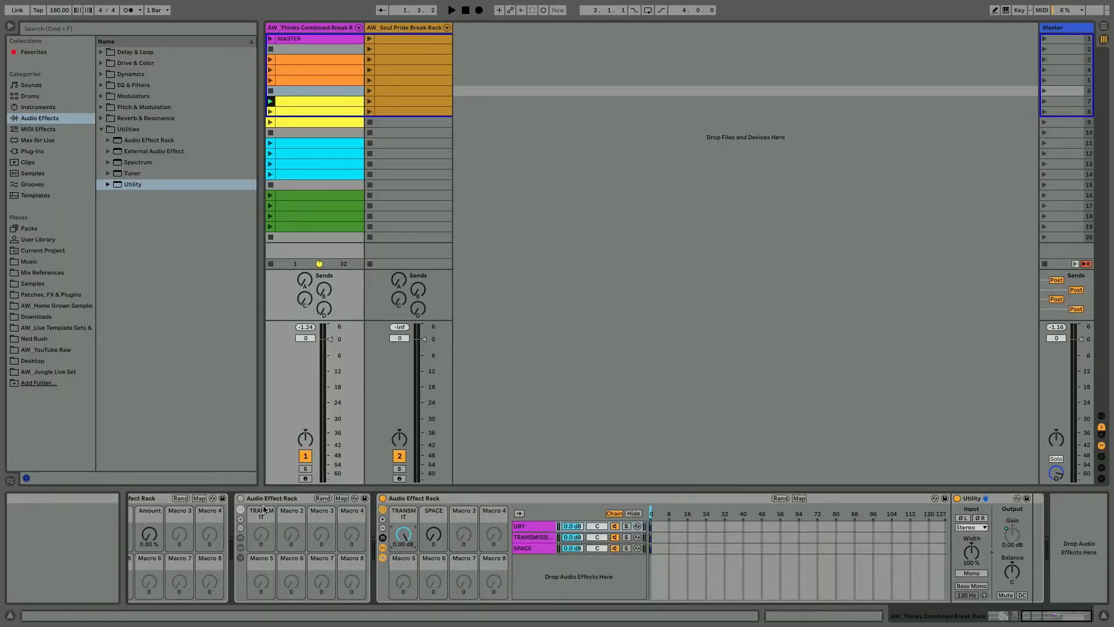
pyautogui.hscroll(-2, 270, 502)
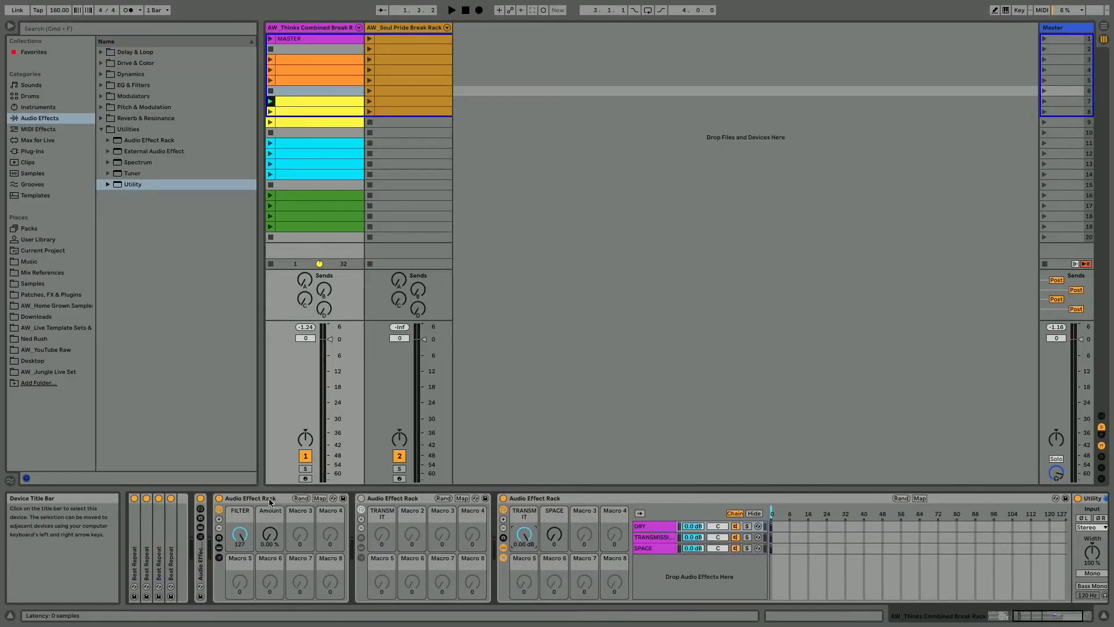
# Hide the Info View and play the break briefly while checking the SPACE macro.
pyautogui.click(10, 615)
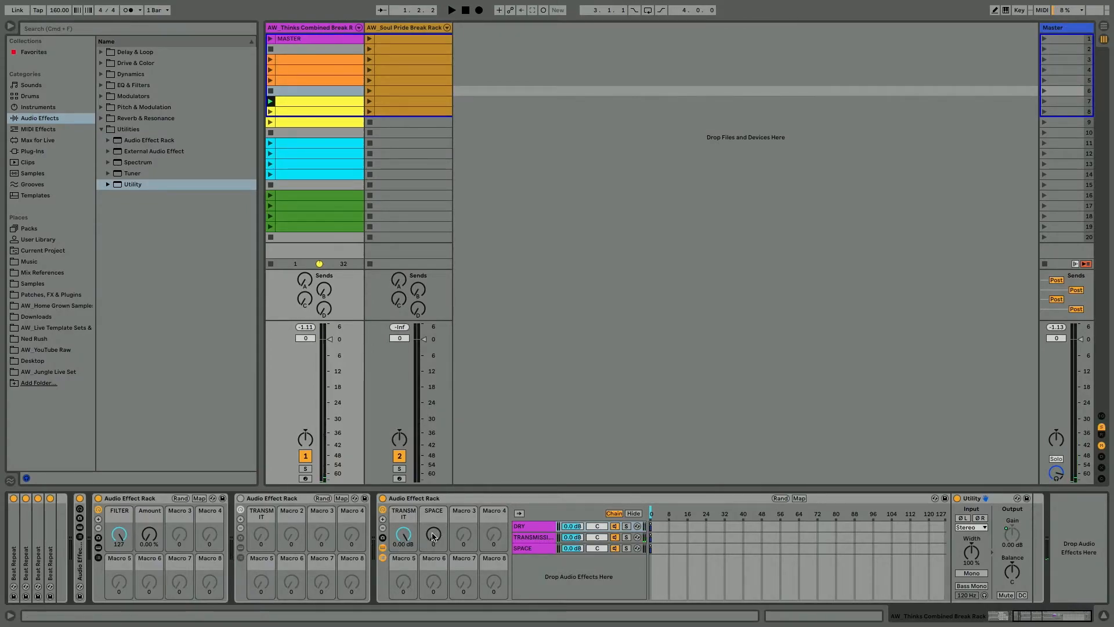
pyautogui.press('space')
pyautogui.moveTo(433, 535)
pyautogui.mouseDown()
pyautogui.moveTo(432, 482)
pyautogui.moveTo(432, 539)
pyautogui.mouseUp()
pyautogui.press('space')
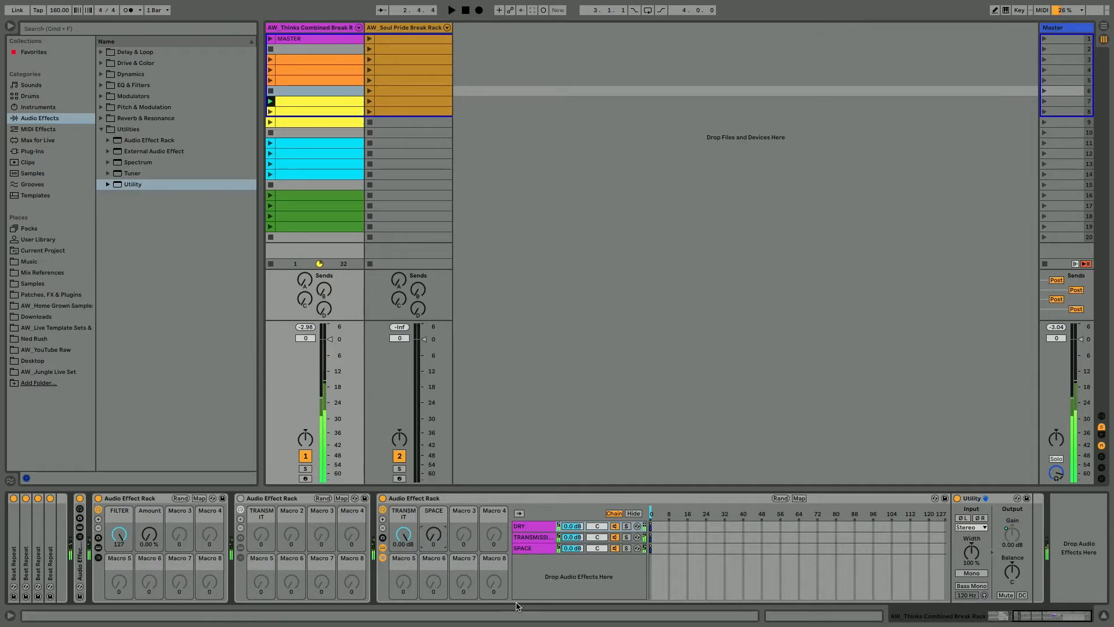
# Move the SPACE chain out of the three-chain rack into its own Audio Effect Rack placed after it.
pyautogui.click(517, 549)
pyautogui.hscroll(5, 553, 586)
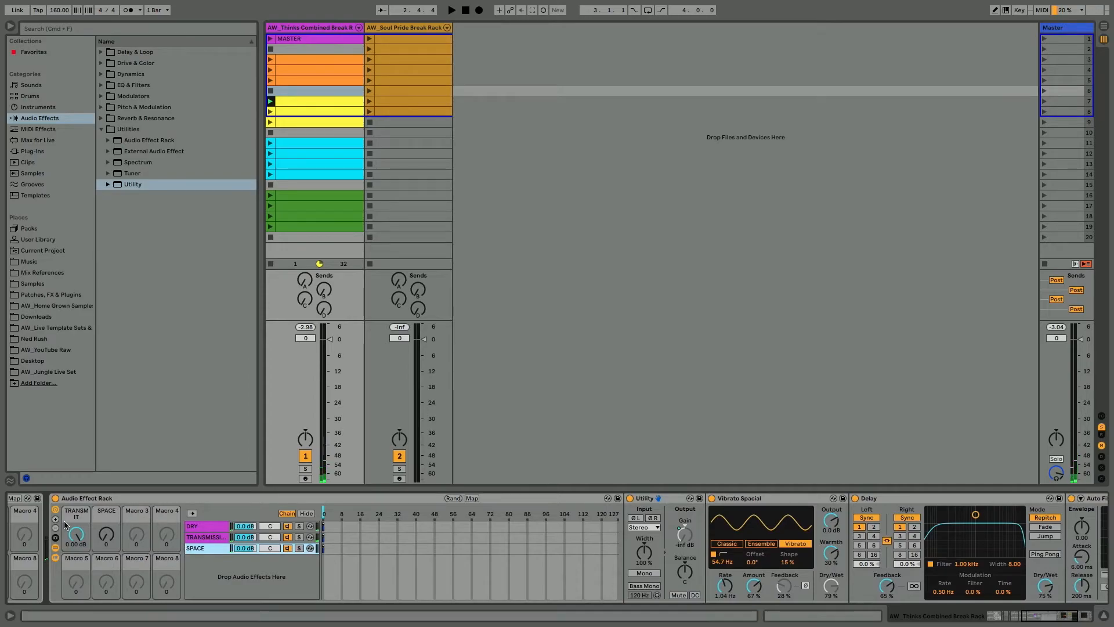
pyautogui.click(55, 557)
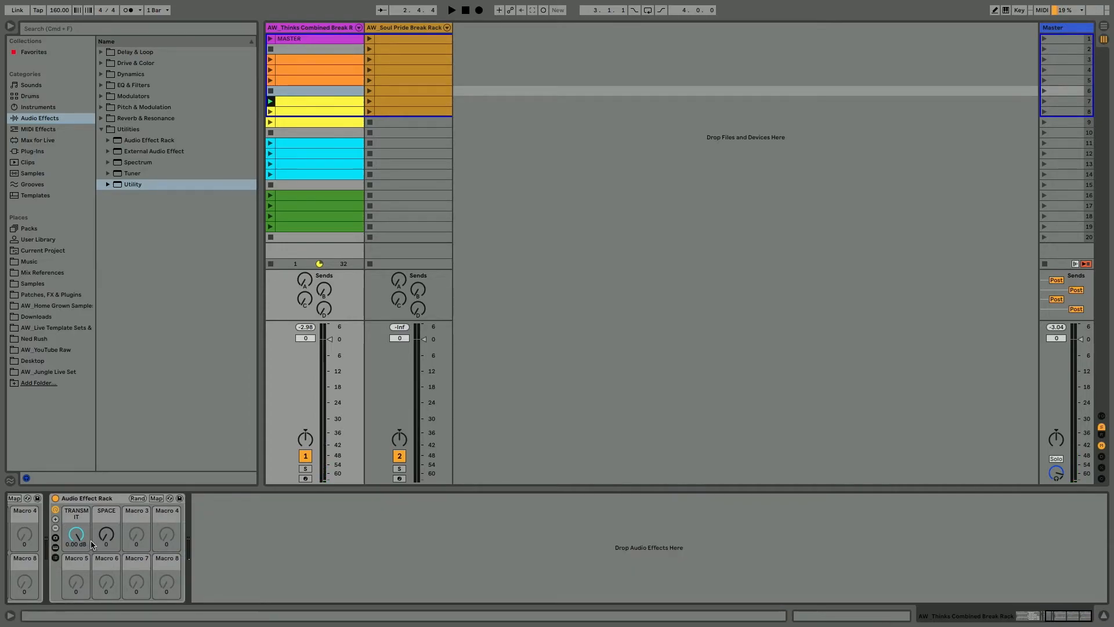
pyautogui.click(55, 557)
pyautogui.click(190, 539)
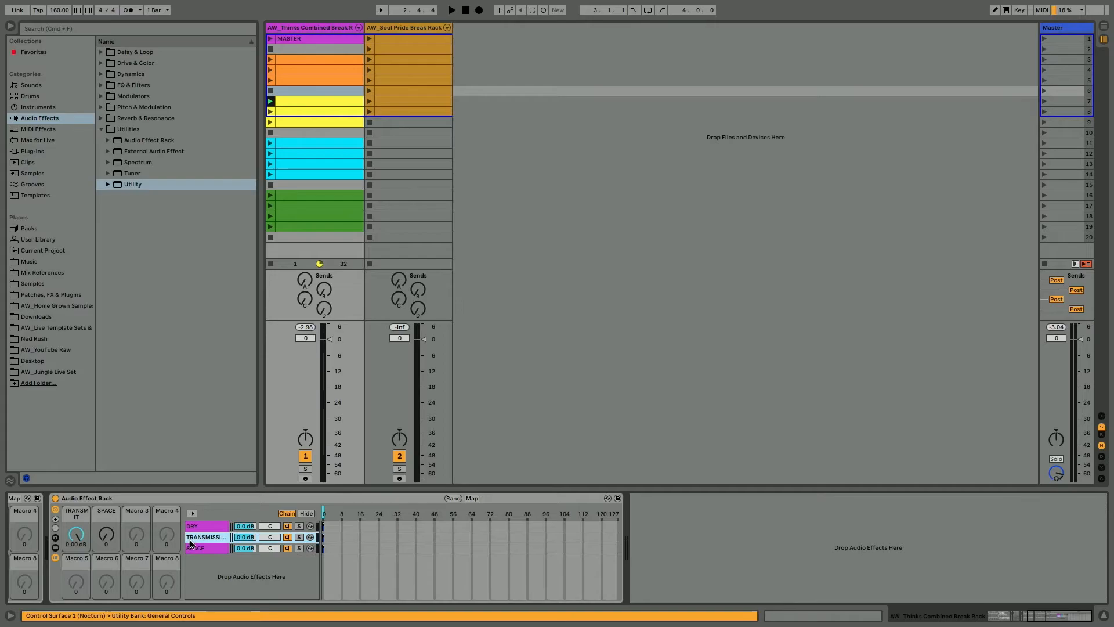
pyautogui.click(193, 548)
pyautogui.moveTo(709, 537); pyautogui.dragTo(708, 539)
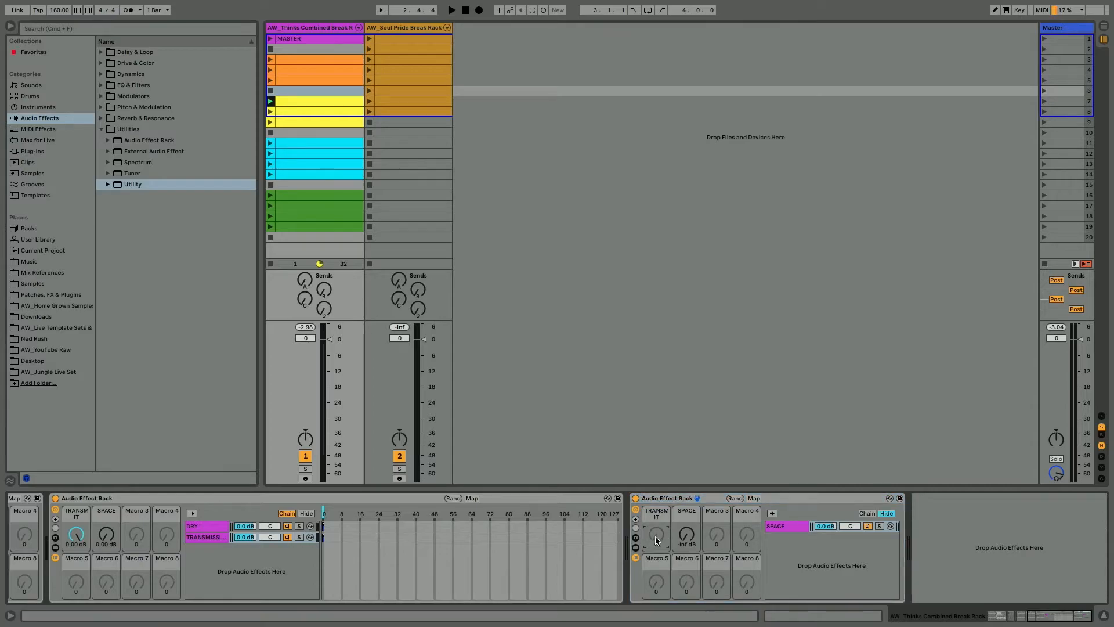
# Reset the TRANSMIT macro's name to its default in the new SPACE rack.
pyautogui.press('super+r')
pyautogui.press('BackSpace')
pyautogui.press('Return')
pyautogui.rightClick(686, 536)
pyautogui.press('Escape')
# Create a chain named DRY in the new rack and place it above the SPACE chain.
pyautogui.rightClick(786, 545)
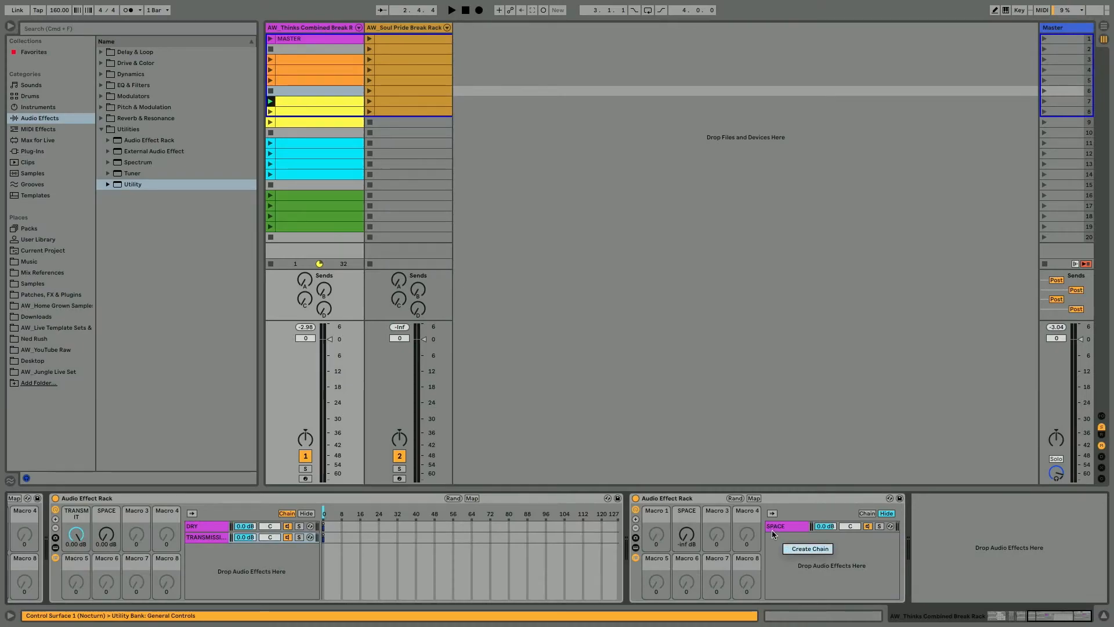
pyautogui.click(810, 548)
pyautogui.write('DRY')
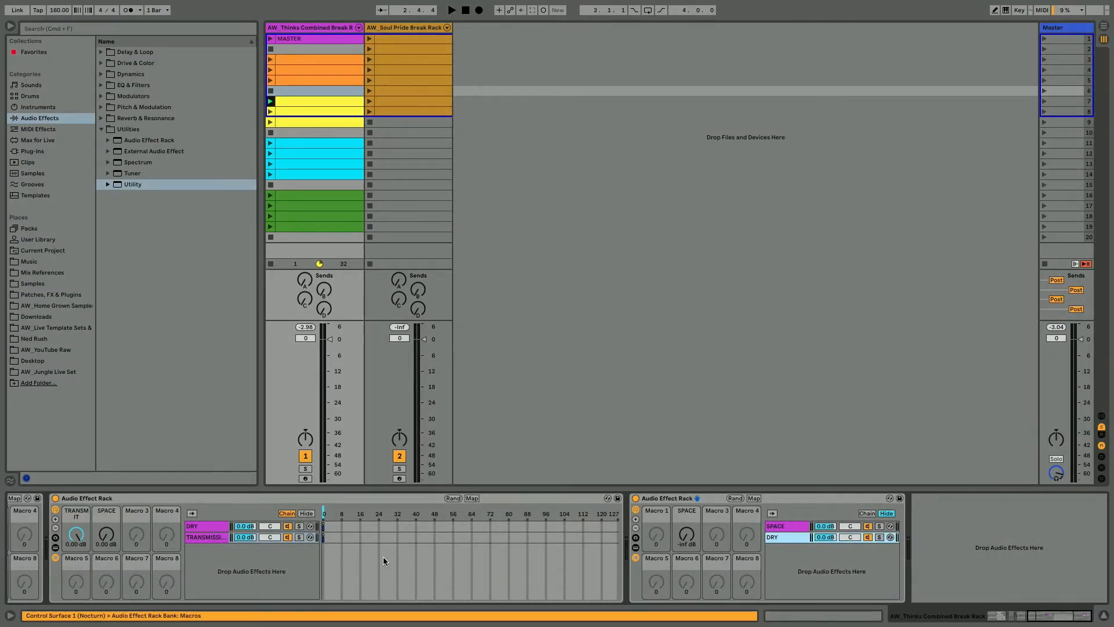
pyautogui.click(201, 526)
pyautogui.moveTo(780, 537); pyautogui.dragTo(778, 529)
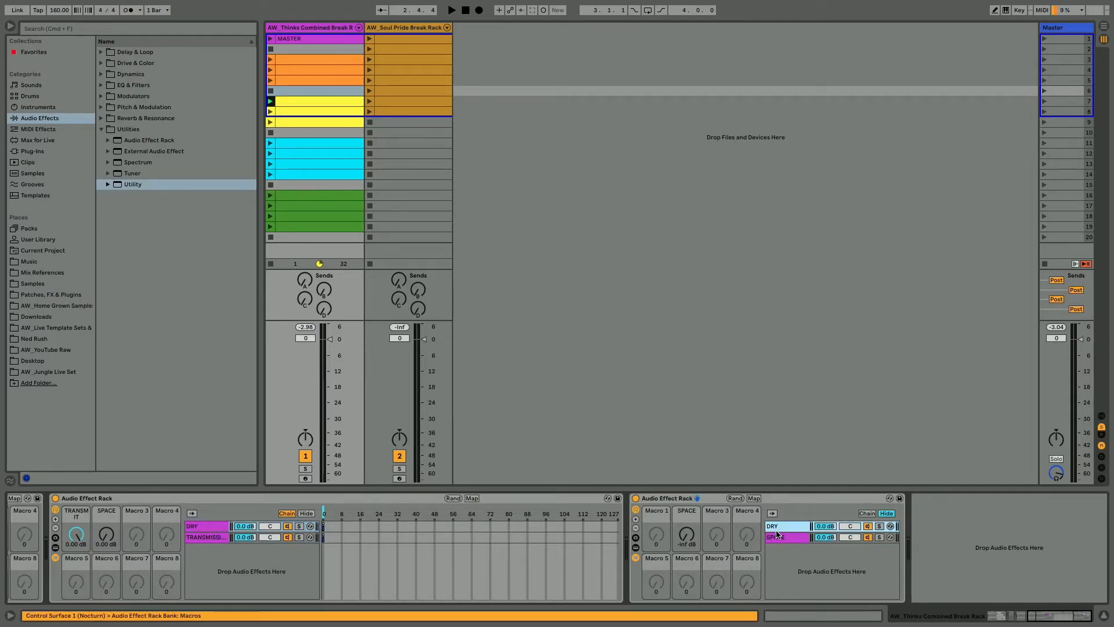
# Add a Utility to the new rack's DRY chain and map its Gain to the SPACE macro.
pyautogui.click(635, 547)
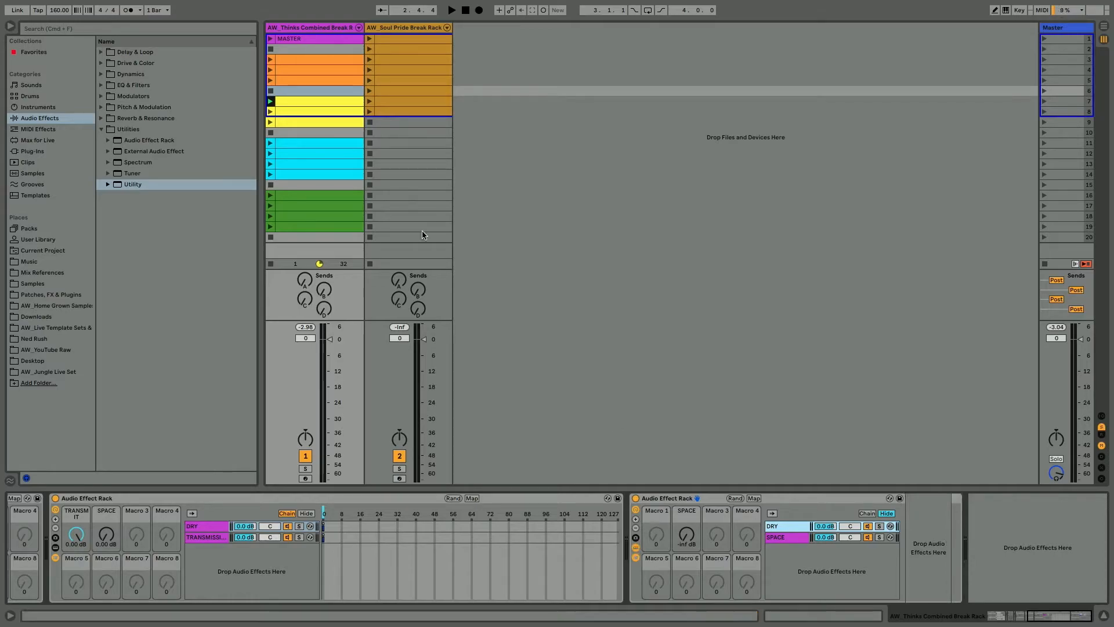
pyautogui.moveTo(138, 181); pyautogui.dragTo(955, 535)
pyautogui.rightClick(955, 535)
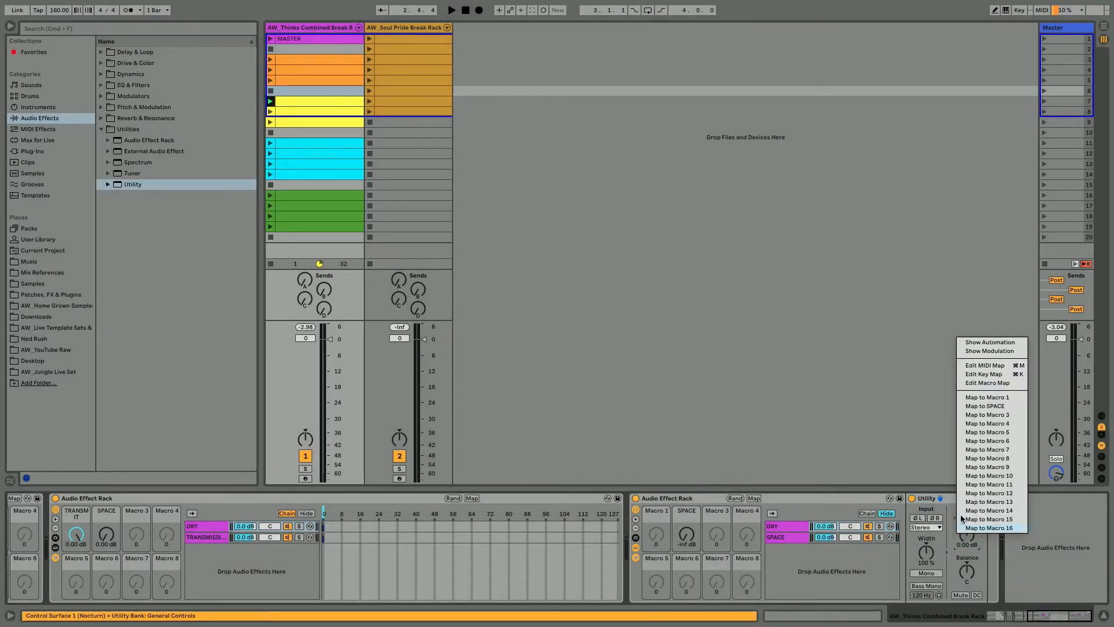
pyautogui.click(972, 409)
# Select the SPACE chain, start playback and turn the SPACE macro to hear the new mapping.
pyautogui.click(776, 538)
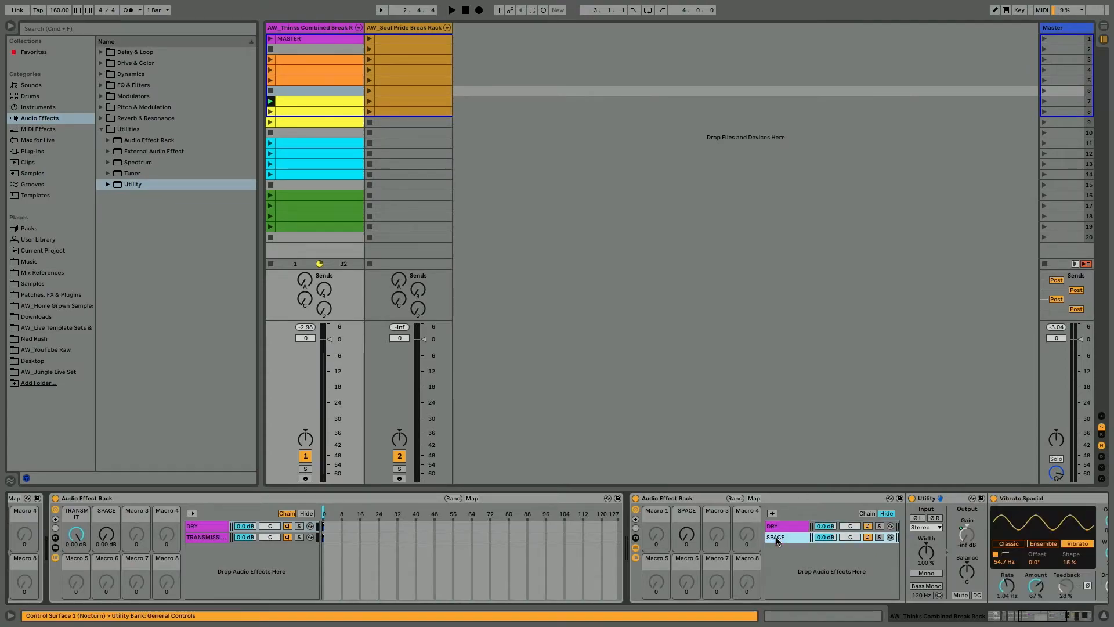
pyautogui.hscroll(3, 777, 541)
pyautogui.press('space')
pyautogui.moveTo(529, 535); pyautogui.dragTo(528, 605)
pyautogui.hscroll(-3, 527, 530)
pyautogui.hscroll(2, 527, 530)
# Set the maximum of the DRY Utility Gain mapping to 0 dB and invert its range in the SPACE rack.
pyautogui.click(635, 498)
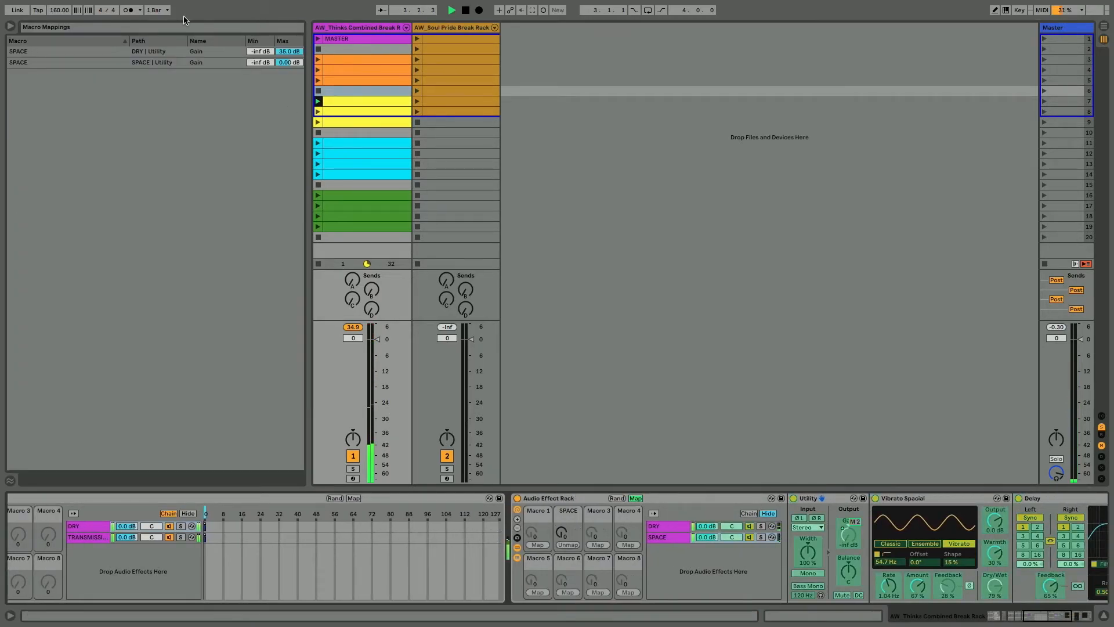
pyautogui.click(283, 54)
pyautogui.write('0')
pyautogui.press('Return')
pyautogui.rightClick(207, 52)
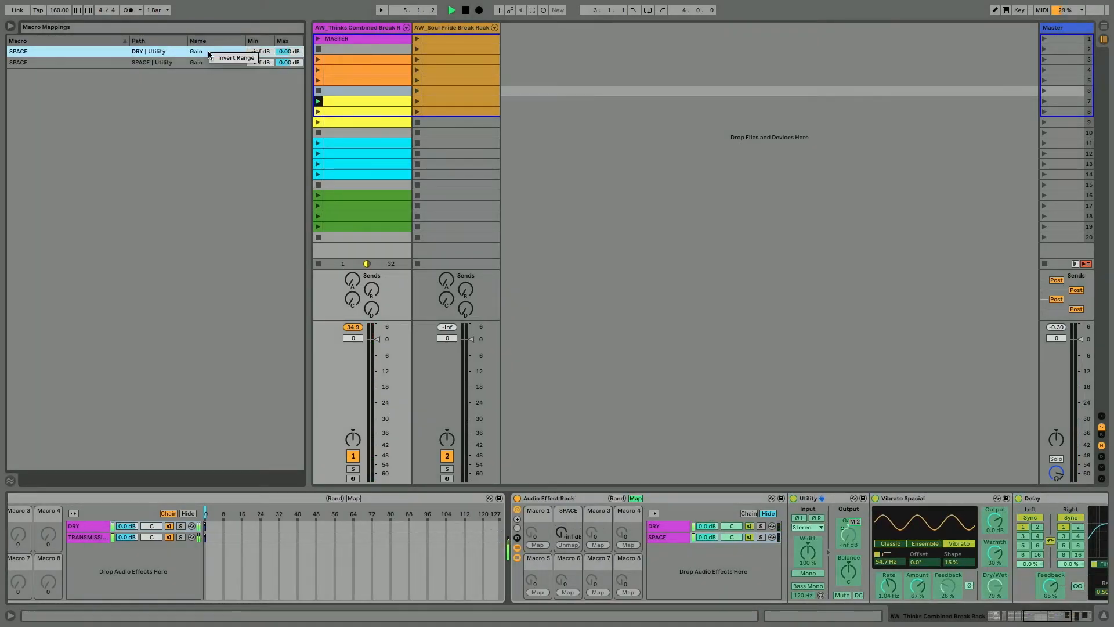
pyautogui.click(222, 57)
pyautogui.click(635, 498)
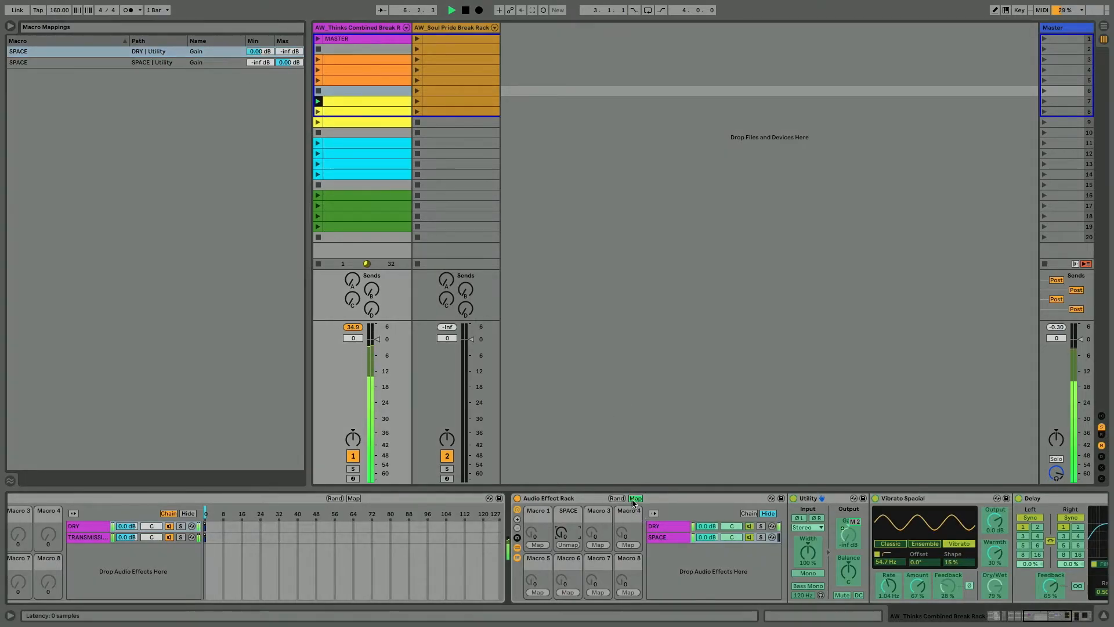
# Sweep the new rack's SPACE macro to 127 and back to 0, and check the first rack's TRANSMIT macro.
pyautogui.moveTo(561, 532); pyautogui.dragTo(562, 498)
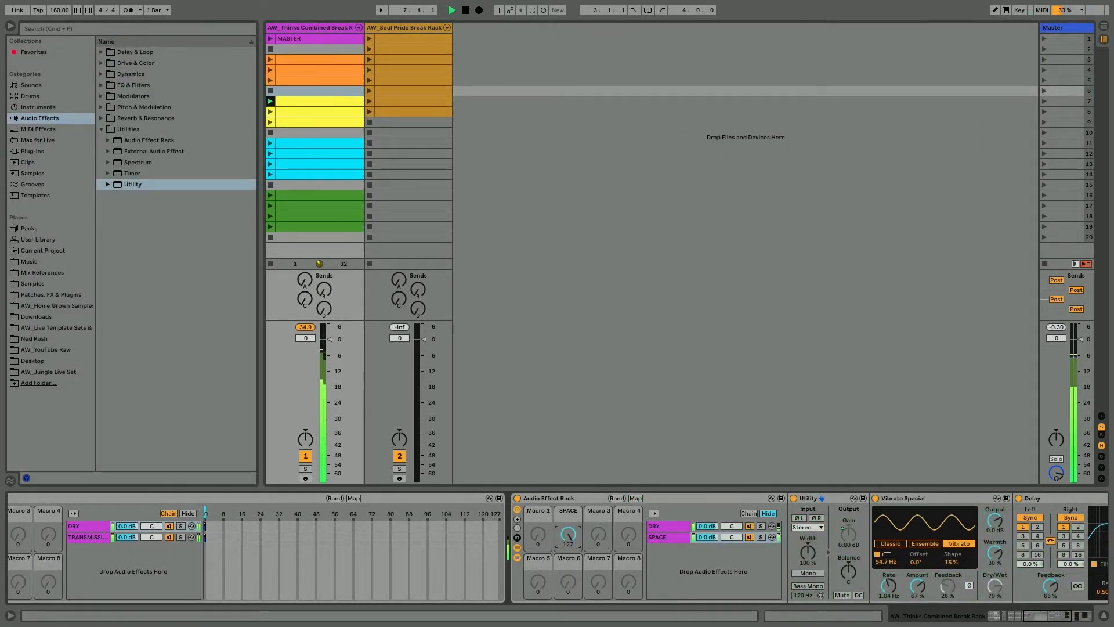
pyautogui.moveTo(568, 534); pyautogui.dragTo(568, 574)
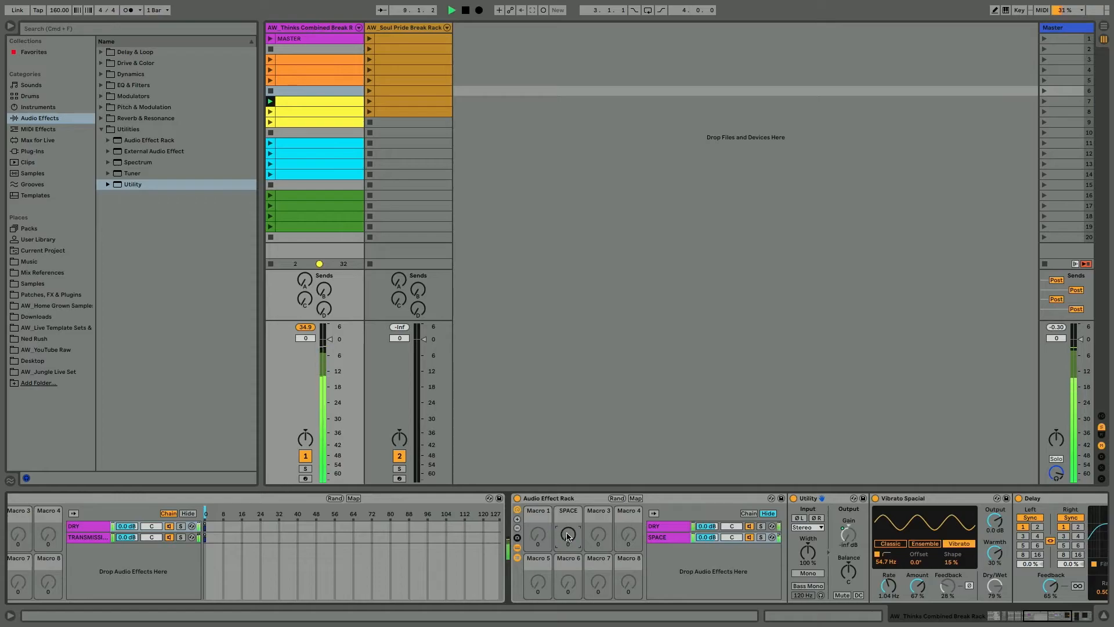
pyautogui.hscroll(-5, 364, 580)
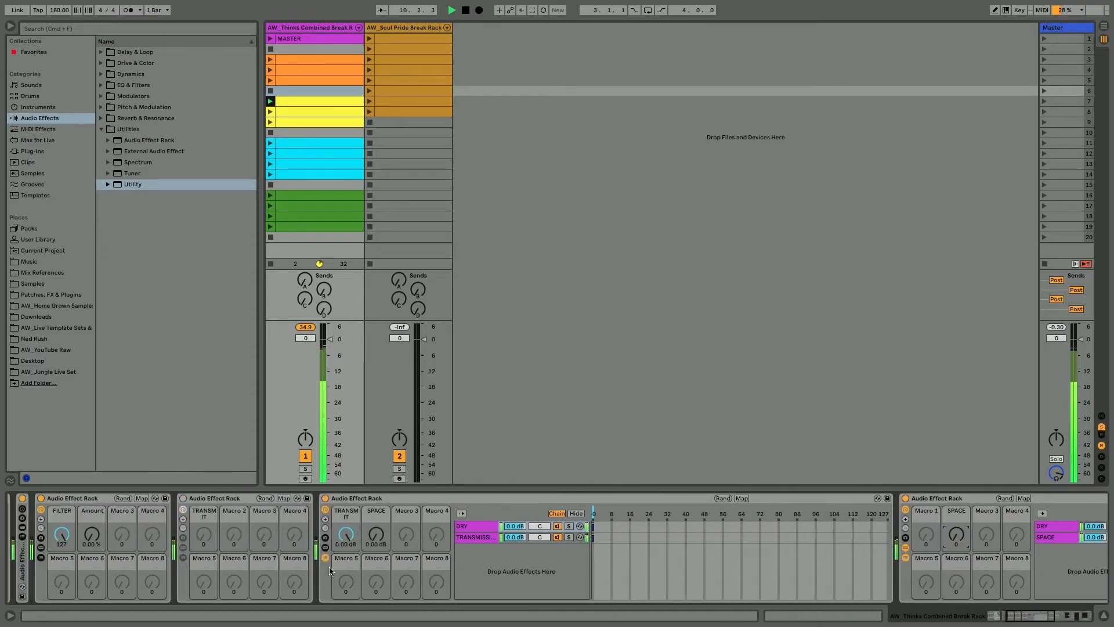
pyautogui.moveTo(345, 541); pyautogui.dragTo(345, 505)
# Map the first rack's DRY Utility Gain to the TRANSMIT macro, restart playback and raise TRANSMIT from its minimum to 127.
pyautogui.click(465, 538)
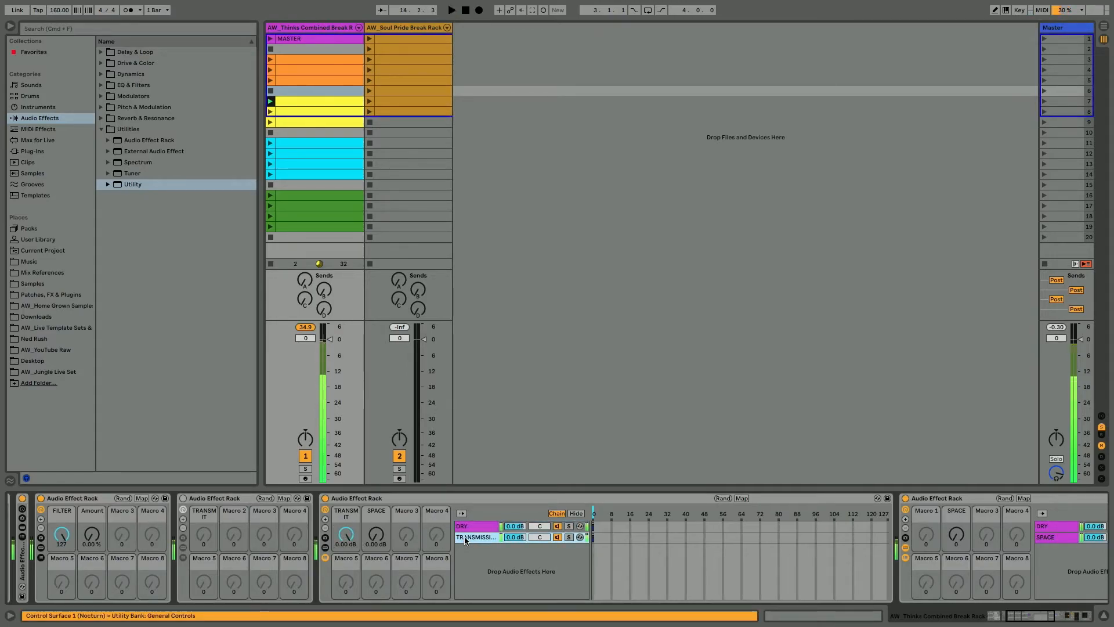
pyautogui.click(473, 527)
pyautogui.doubleClick(472, 529)
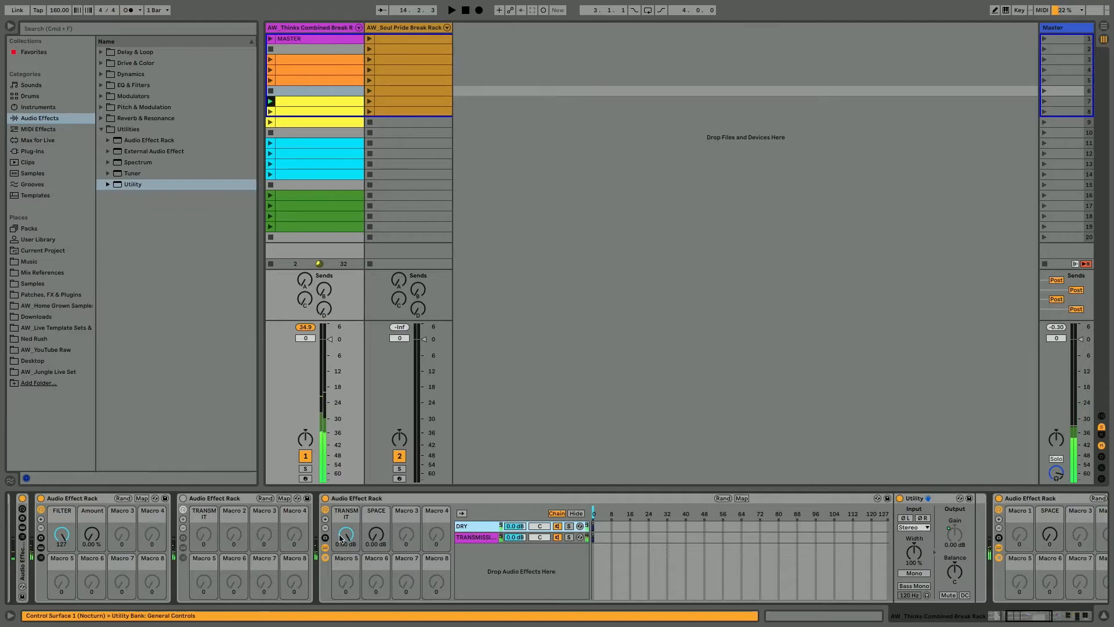
pyautogui.moveTo(345, 534); pyautogui.dragTo(346, 557)
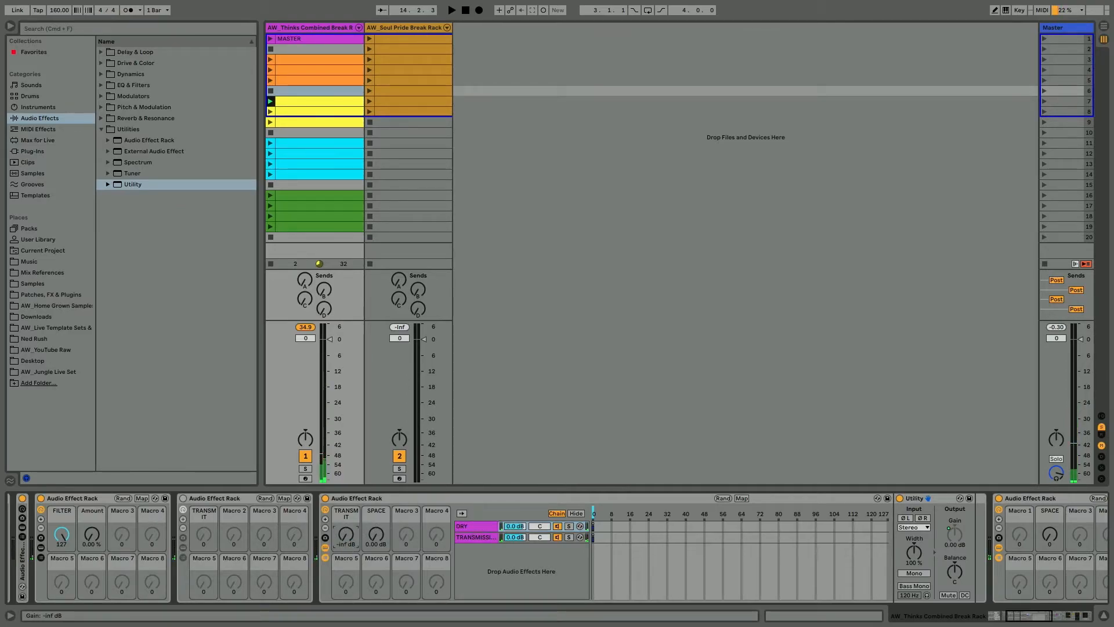
pyautogui.rightClick(954, 533)
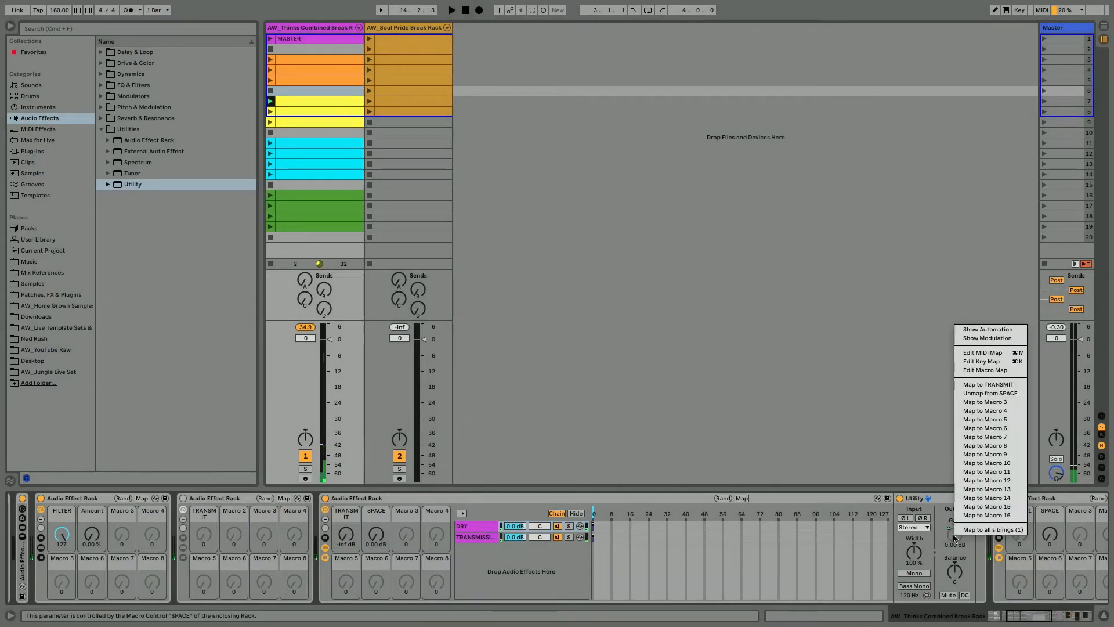
pyautogui.click(977, 386)
pyautogui.press('space')
pyautogui.moveTo(346, 534); pyautogui.dragTo(346, 475)
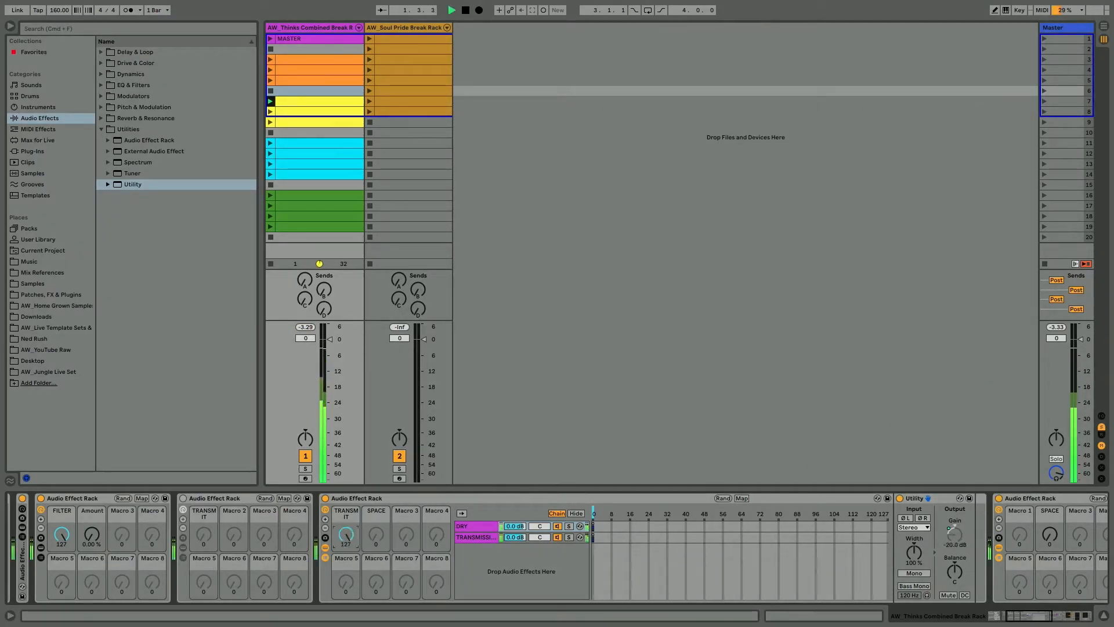
# Reset the SPACE macro's name to its default in the DRY and TRANSMISSION rack.
pyautogui.rightClick(372, 533)
pyautogui.click(369, 537)
pyautogui.press('super+r')
pyautogui.press('BackSpace')
pyautogui.press('Return')
# Sweep the SPACE macro in the second rack to 127 and back down, and turn the TRANSMIT macro down to its minimum.
pyautogui.hscroll(5, 478, 560)
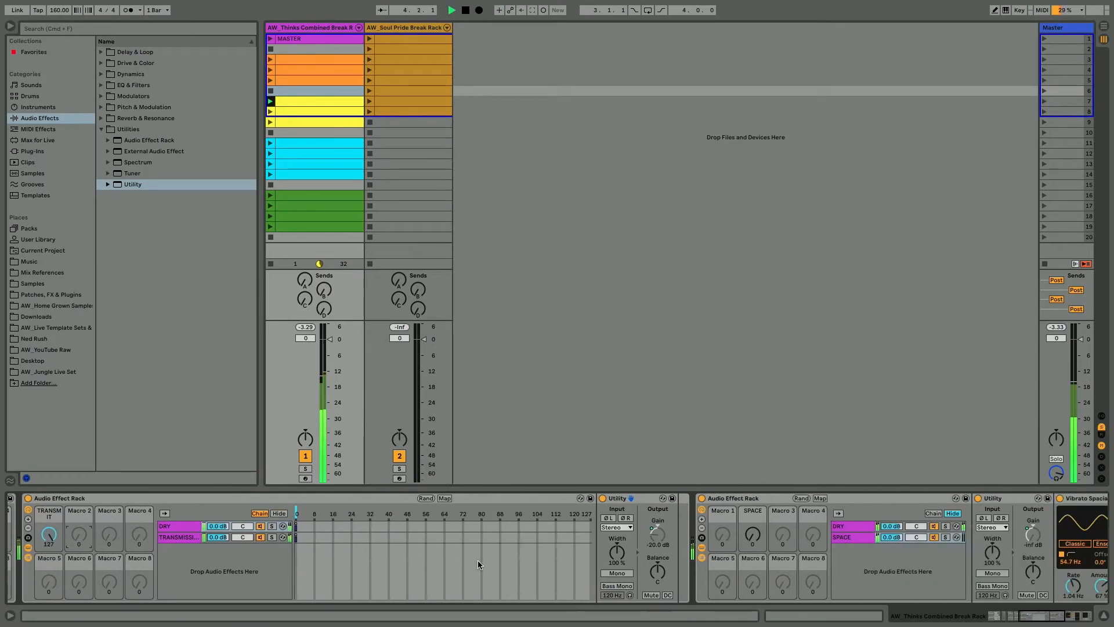
pyautogui.moveTo(753, 533); pyautogui.dragTo(753, 476)
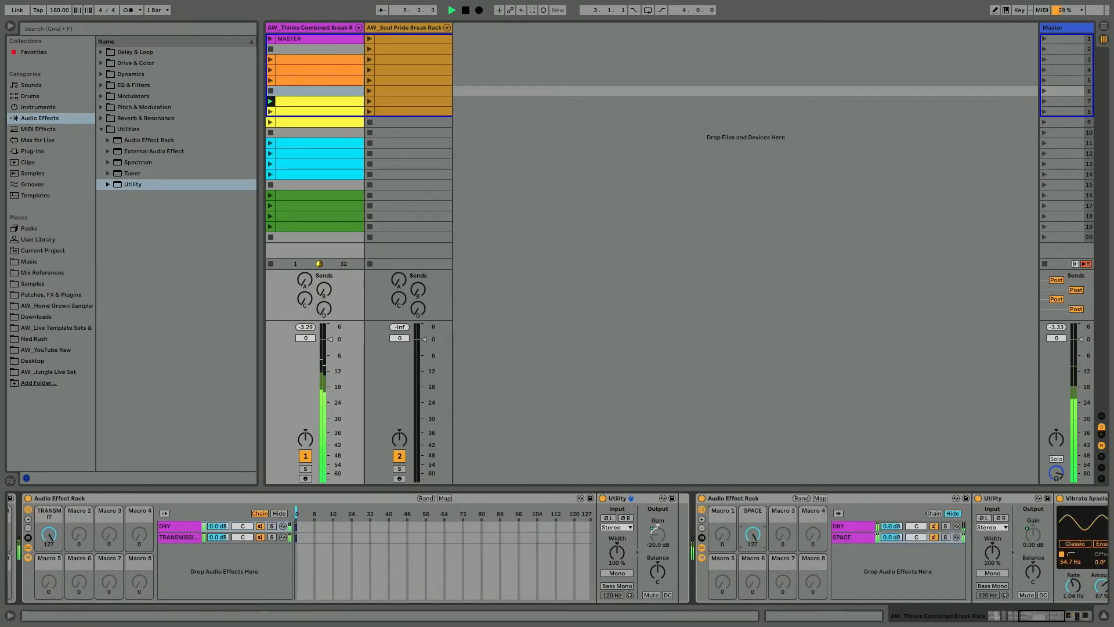
pyautogui.moveTo(752, 533); pyautogui.dragTo(753, 598)
pyautogui.moveTo(51, 533); pyautogui.dragTo(51, 598)
# Collapse the TRANSMIT rack and sweep the SPACE macro up to 127 and back to 0.
pyautogui.doubleClick(56, 499)
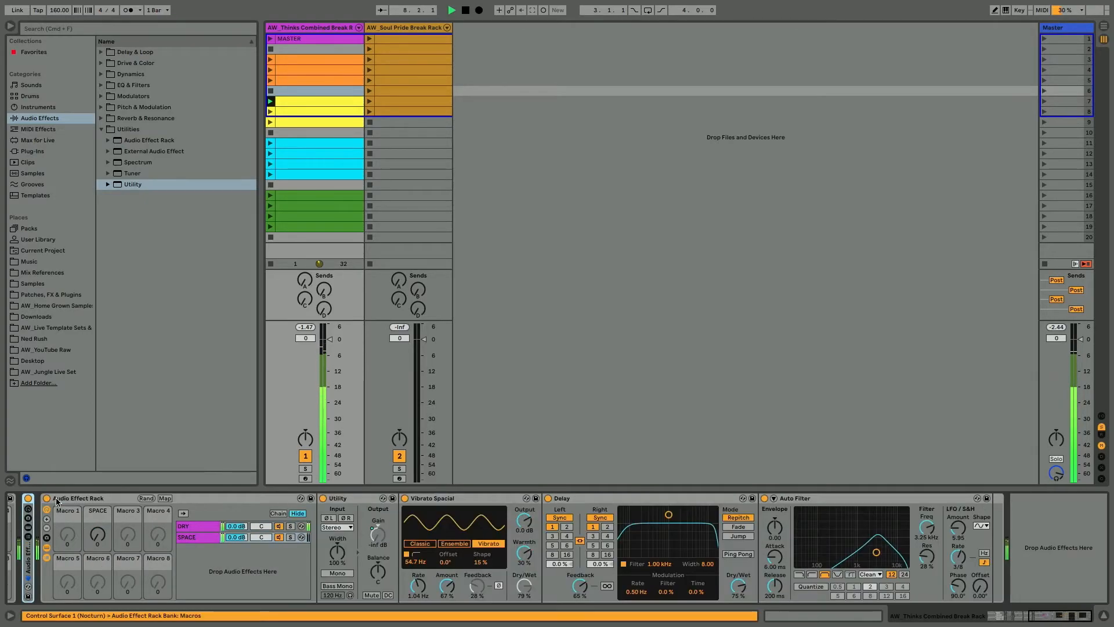
pyautogui.hscroll(-5, 56, 500)
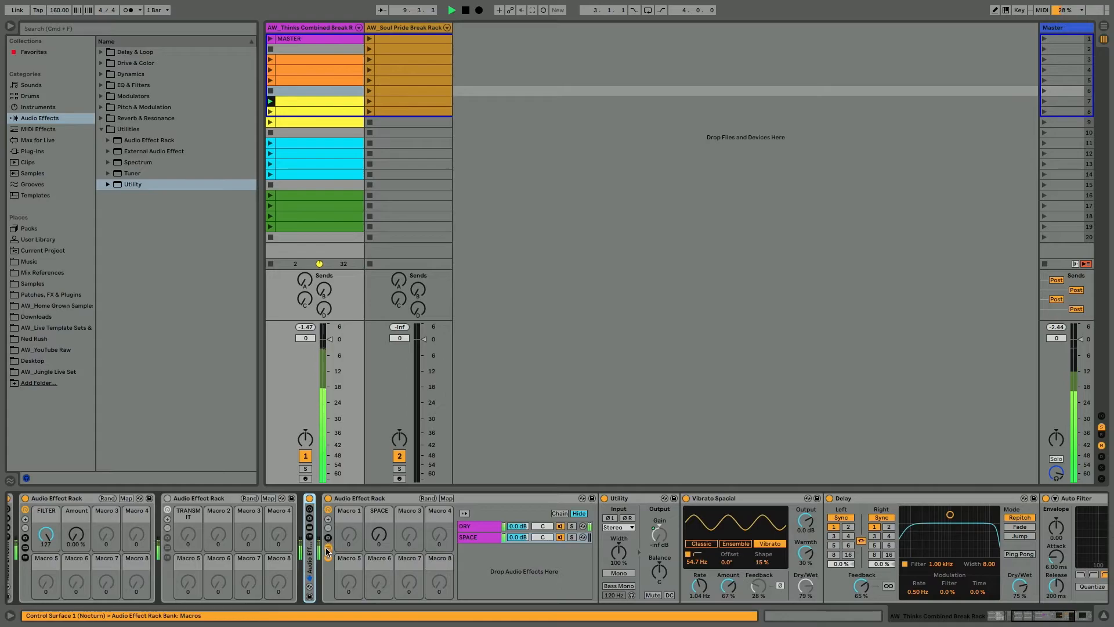
pyautogui.moveTo(379, 533); pyautogui.dragTo(378, 470)
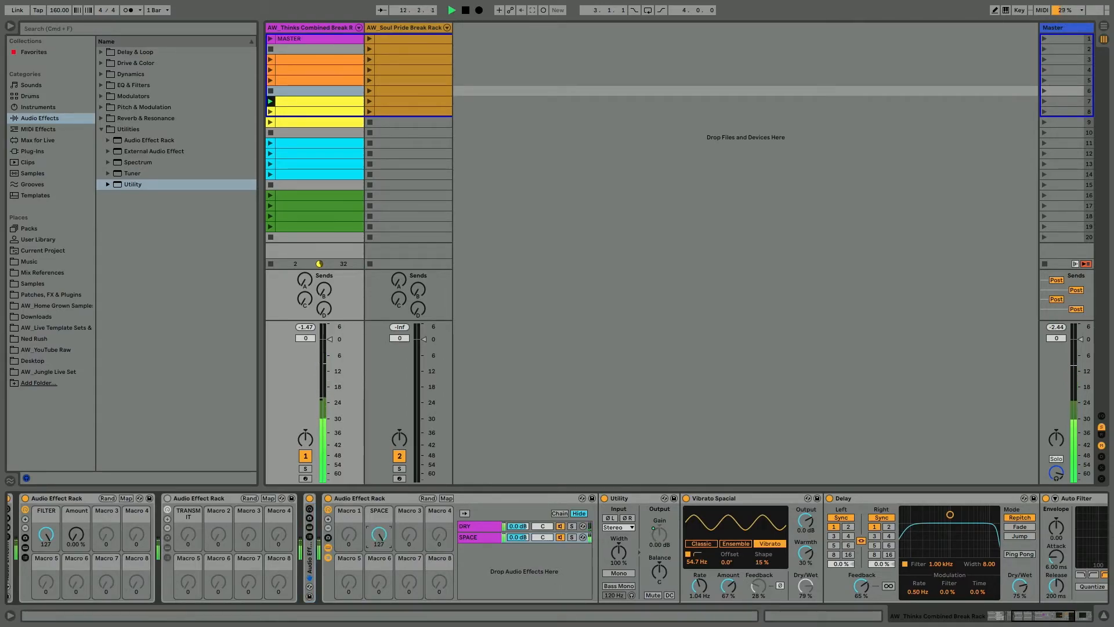
pyautogui.moveTo(380, 534); pyautogui.dragTo(379, 598)
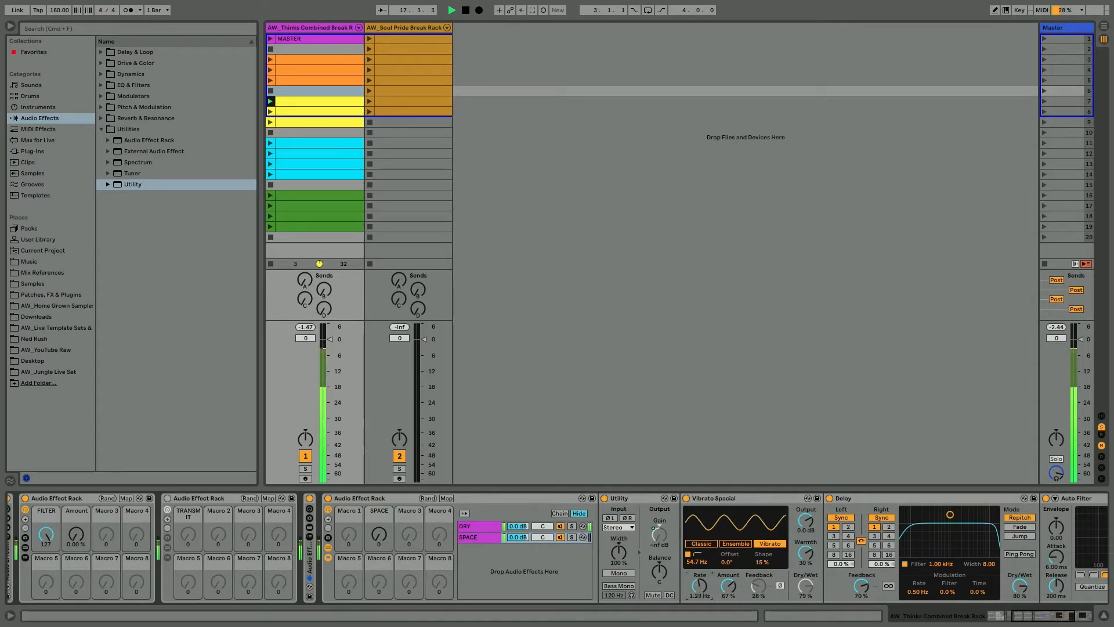
# Set the Vibrato Spacial device's Amount to 83%, Shape to 0%, filter frequency to 107 Hz and Rate to 0.43 Hz.
pyautogui.rightClick(693, 562)
pyautogui.click(694, 562)
pyautogui.moveTo(728, 586); pyautogui.dragTo(729, 576)
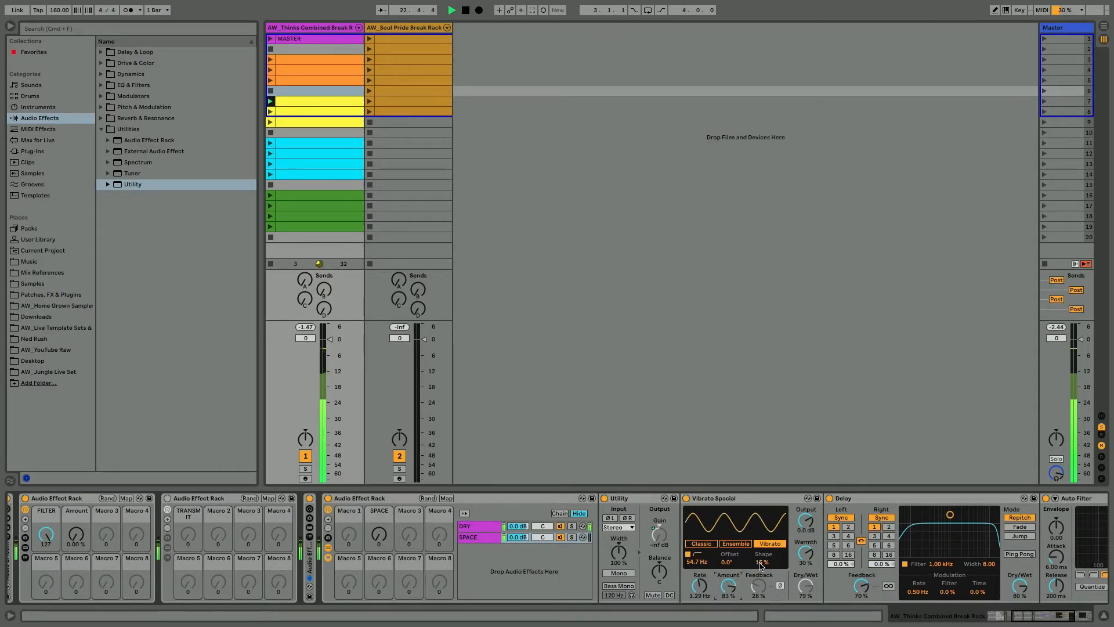
pyautogui.moveTo(762, 562); pyautogui.dragTo(762, 619)
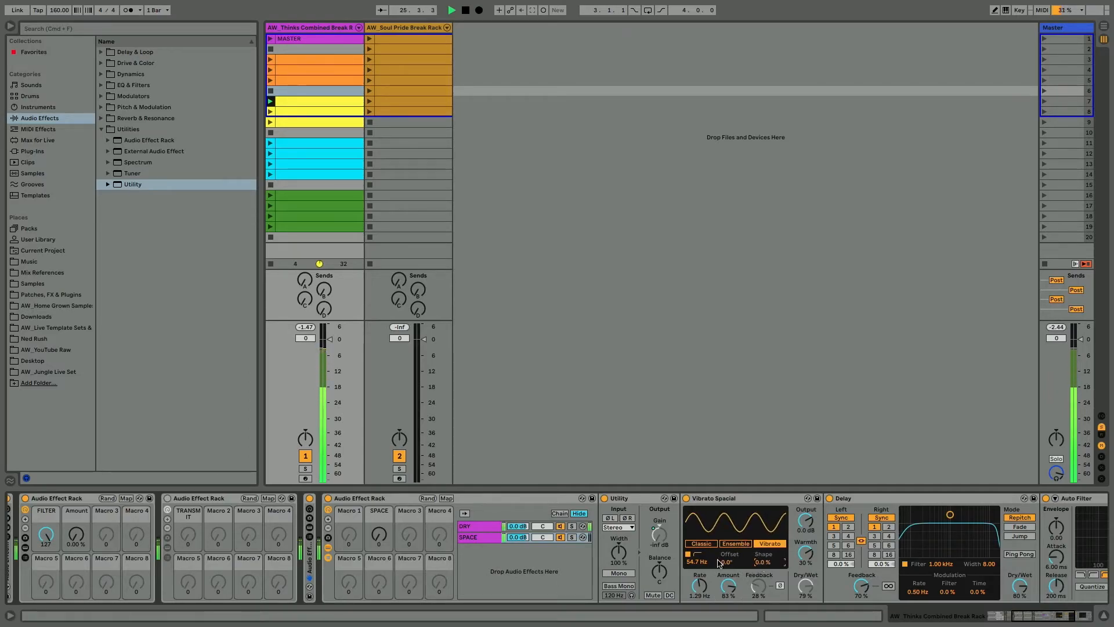
pyautogui.moveTo(696, 561); pyautogui.dragTo(696, 557)
pyautogui.moveTo(697, 586); pyautogui.dragTo(696, 609)
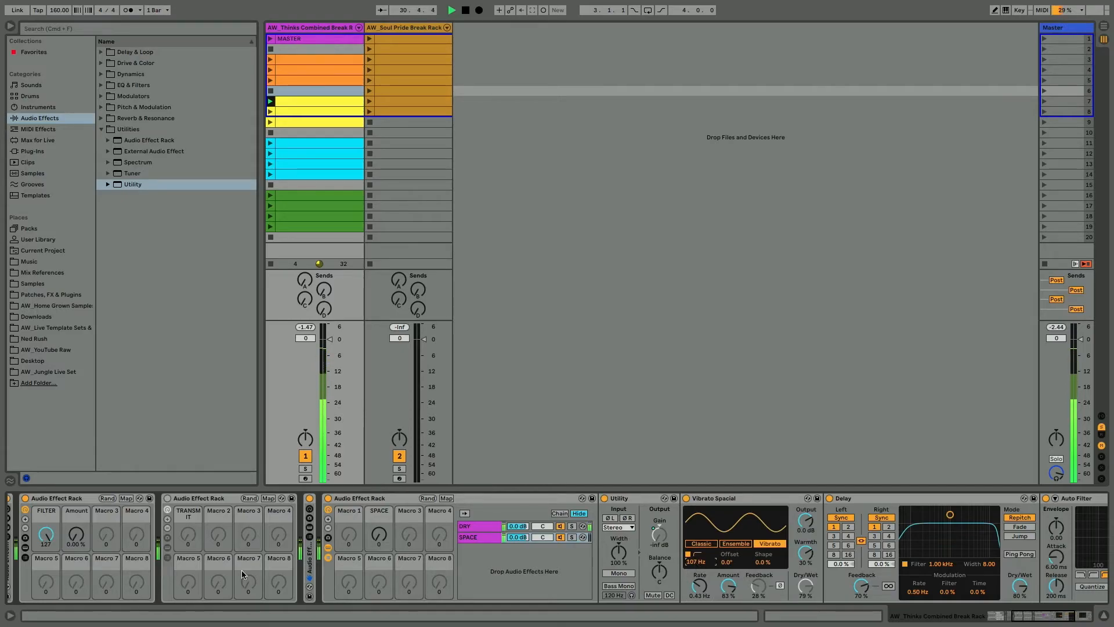
# Raise the SPACE macro to 127 and set the Vibrato Spacial Rate to 0.14 Hz and Amount to 100%.
pyautogui.moveTo(374, 537); pyautogui.dragTo(374, 499)
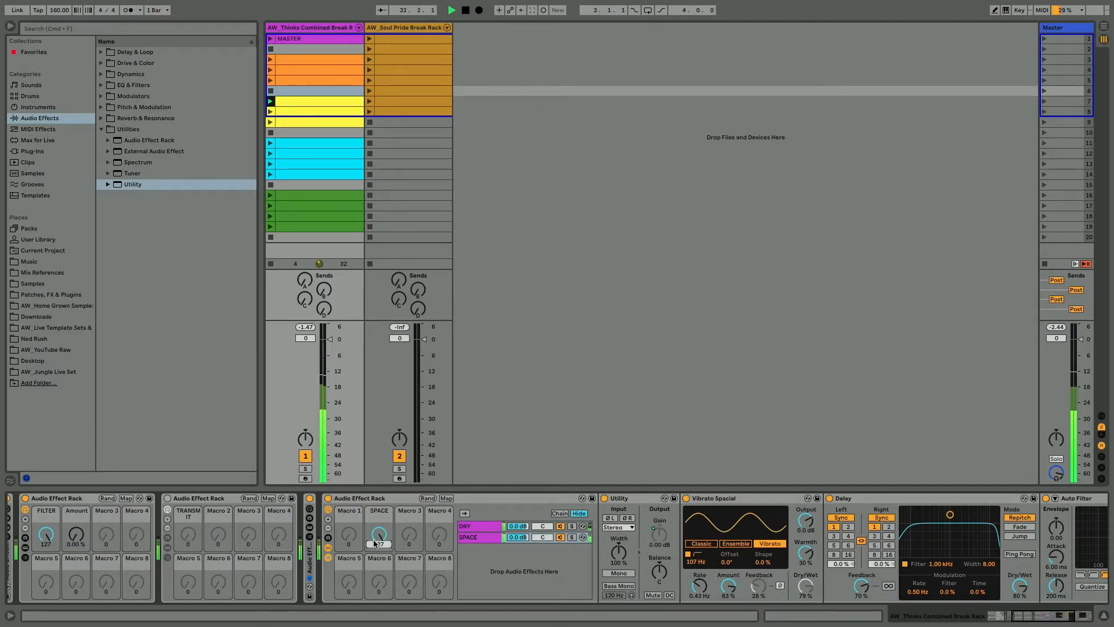
pyautogui.moveTo(699, 586); pyautogui.dragTo(728, 574)
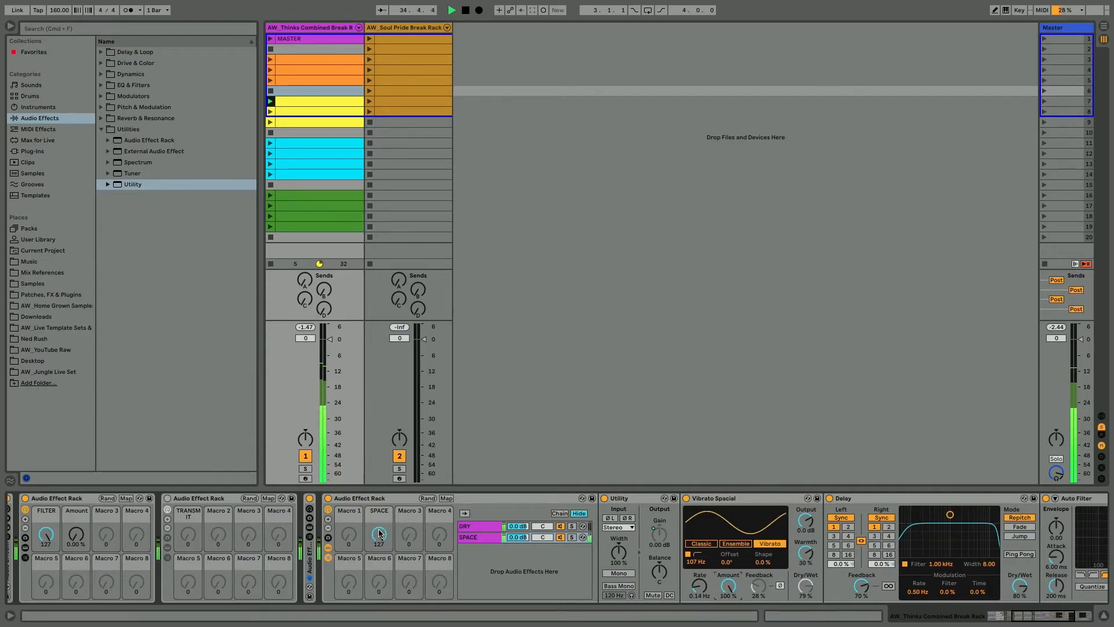
pyautogui.moveTo(379, 533)
pyautogui.mouseDown()
pyautogui.moveTo(379, 578)
pyautogui.moveTo(379, 530)
pyautogui.mouseUp()
# Lower the Vibrato Spacial Rate to 0.10 Hz, and reset its Warmth and its filter frequency to their defaults.
pyautogui.moveTo(699, 586); pyautogui.dragTo(699, 589)
pyautogui.doubleClick(805, 548)
pyautogui.doubleClick(690, 561)
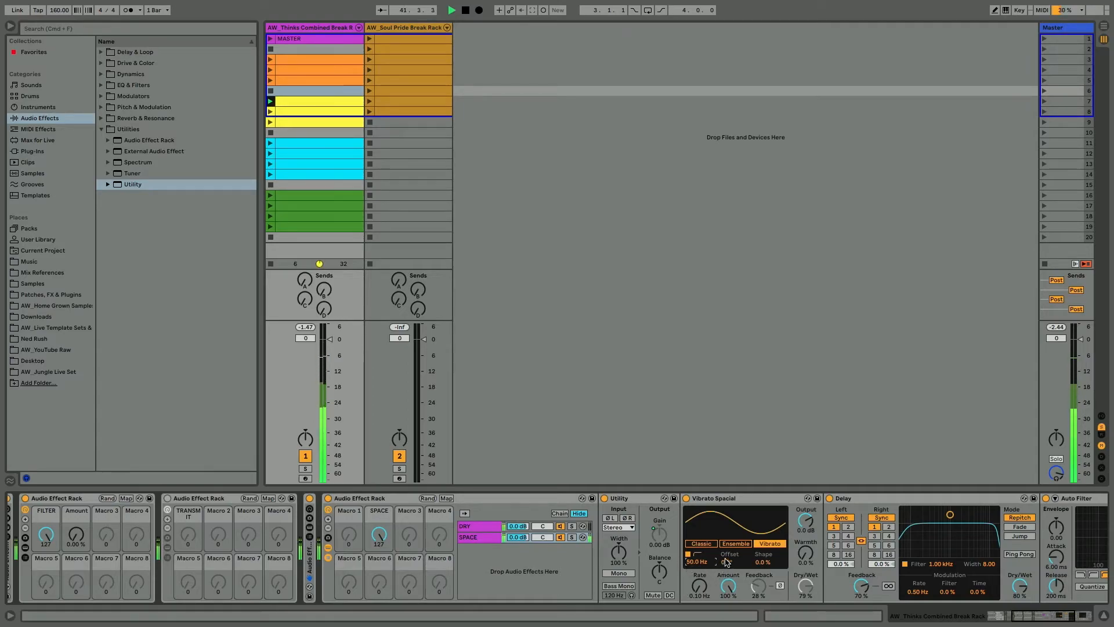
# Set the Vibrato Spacial Shape to 100% and switch the Auto Filter LFO to Hz with a rate of 0.14 Hz.
pyautogui.moveTo(771, 564); pyautogui.dragTo(770, 506)
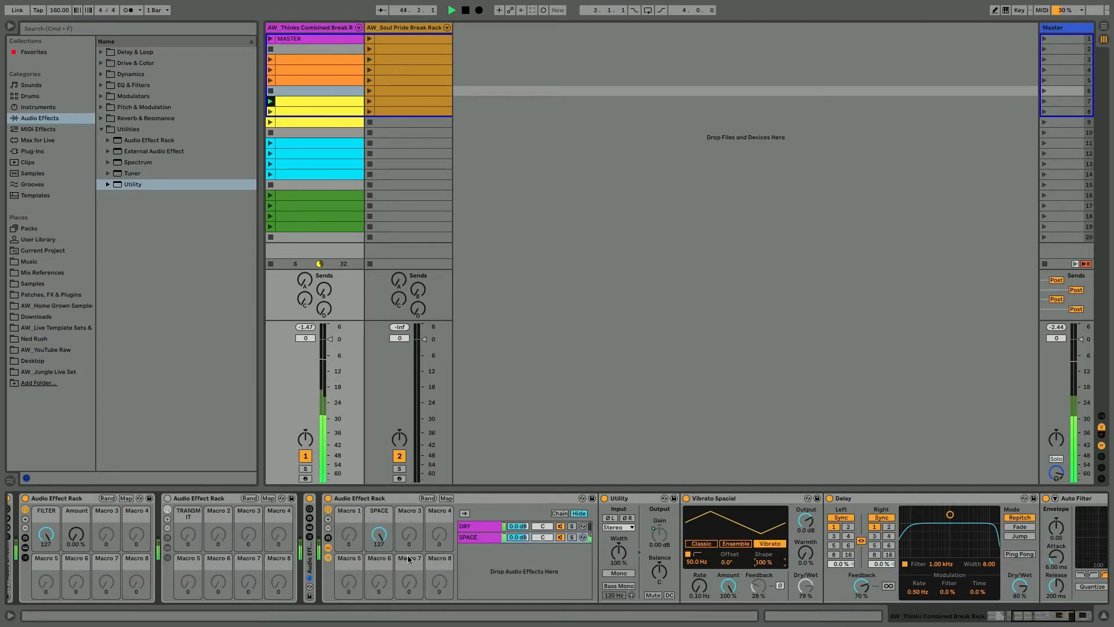
pyautogui.hscroll(5, 514, 580)
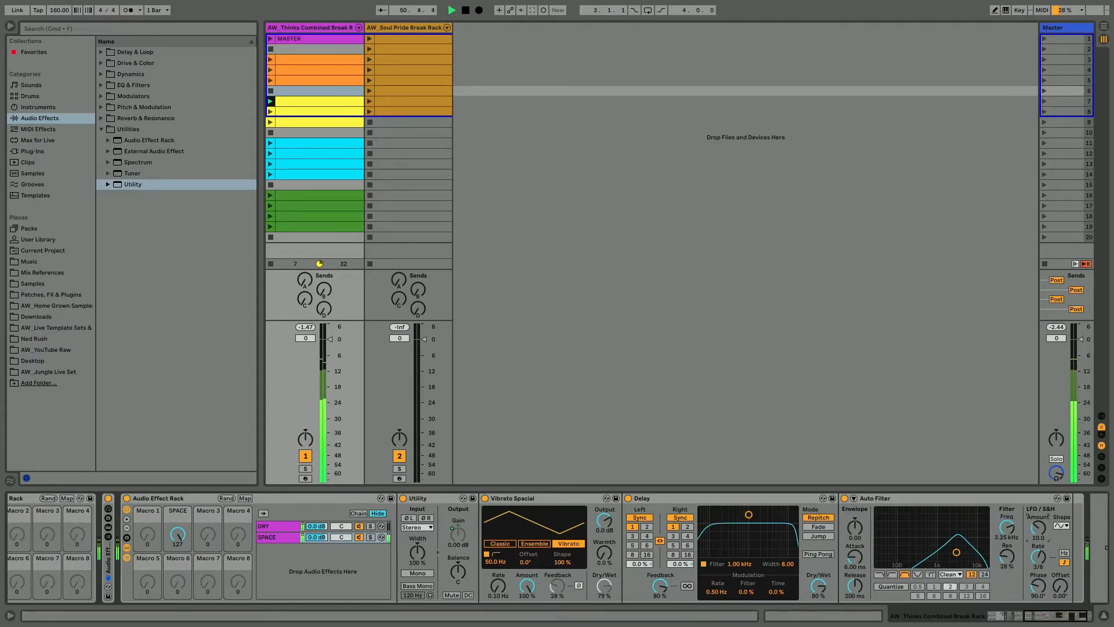
pyautogui.click(1063, 552)
pyautogui.moveTo(1038, 557); pyautogui.dragTo(1038, 554)
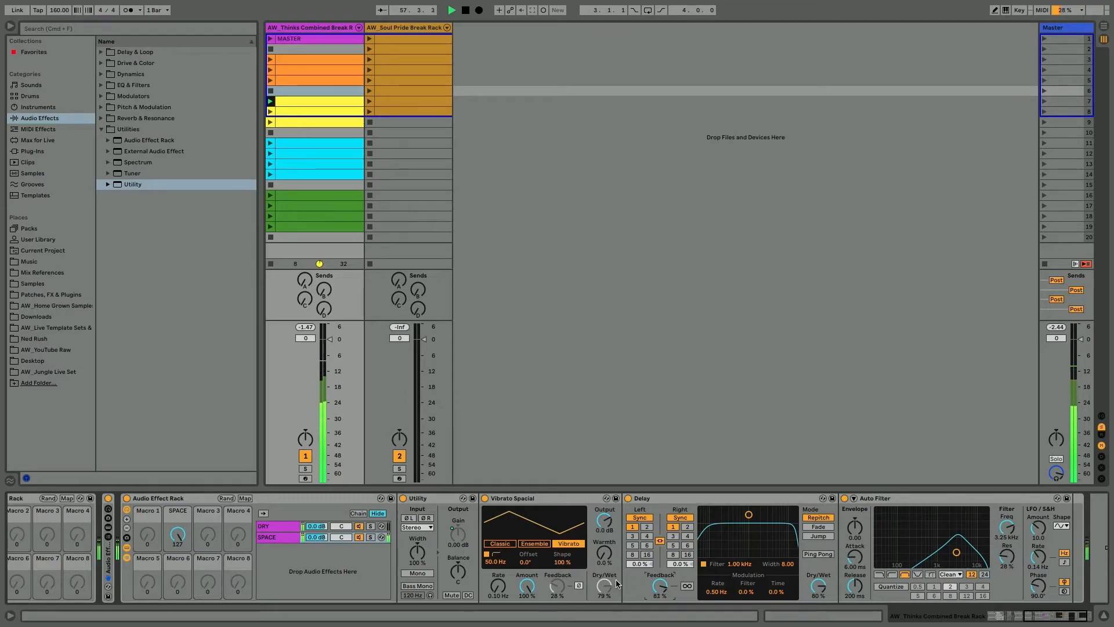
# Set the Delay's right-channel time to 2 sixteenths, and the Auto Filter to 4.32 kHz with 49% resonance.
pyautogui.click(686, 527)
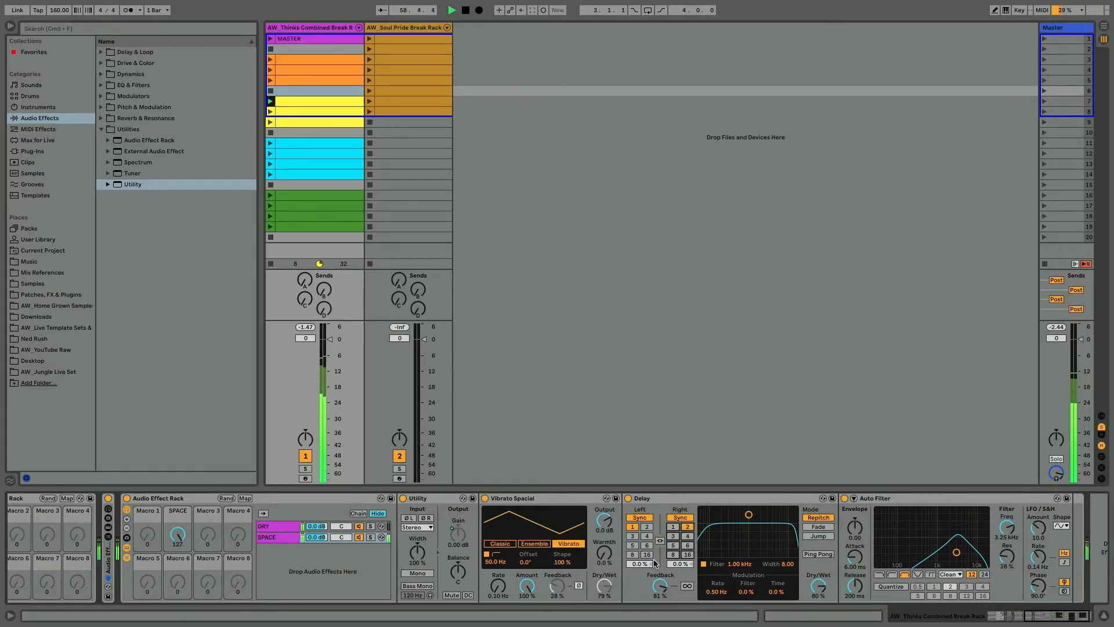
pyautogui.hscroll(3, 655, 563)
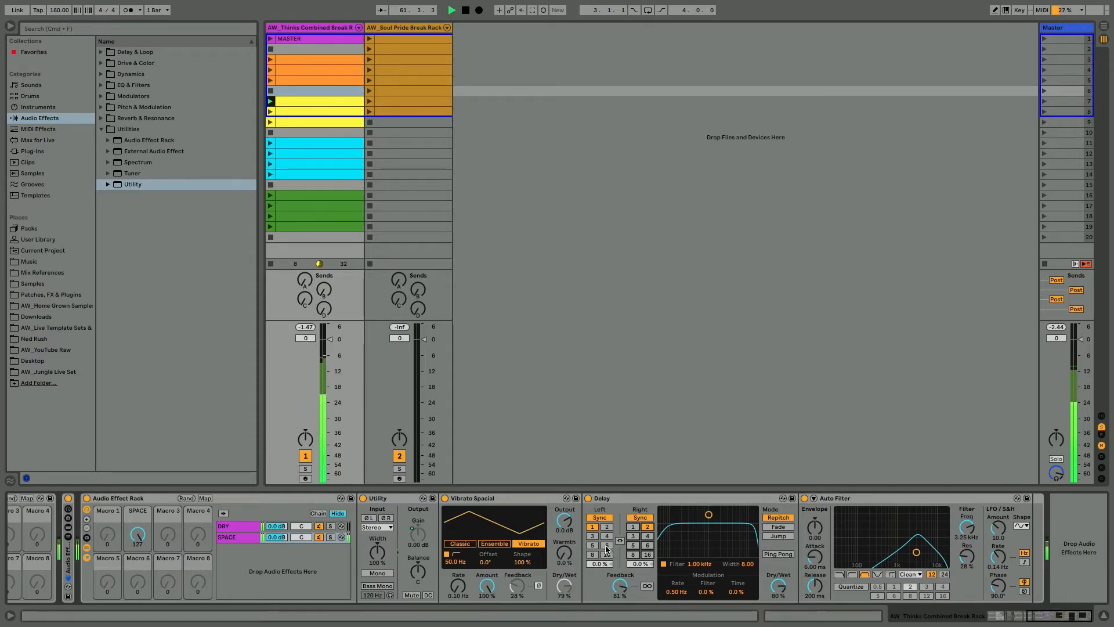
pyautogui.hscroll(-10, 580, 595)
pyautogui.hscroll(4, 580, 595)
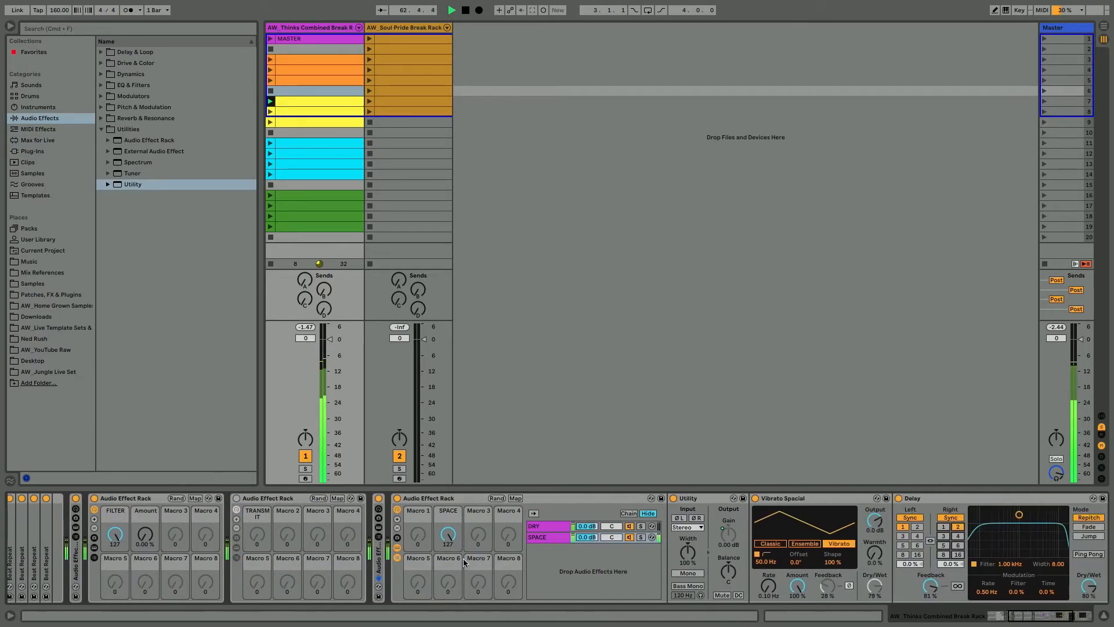
pyautogui.hscroll(6, 666, 570)
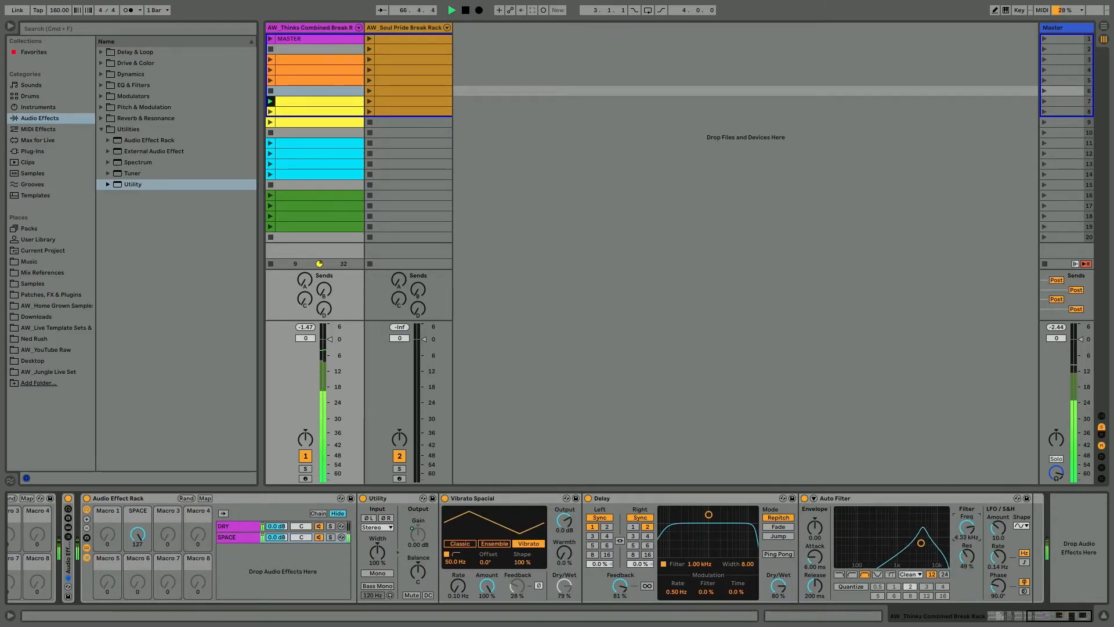
# Sweep the SPACE macro down to 0, switch off the Vibrato Spacial device and bring the macro to about 90.
pyautogui.hscroll(-10, 995, 551)
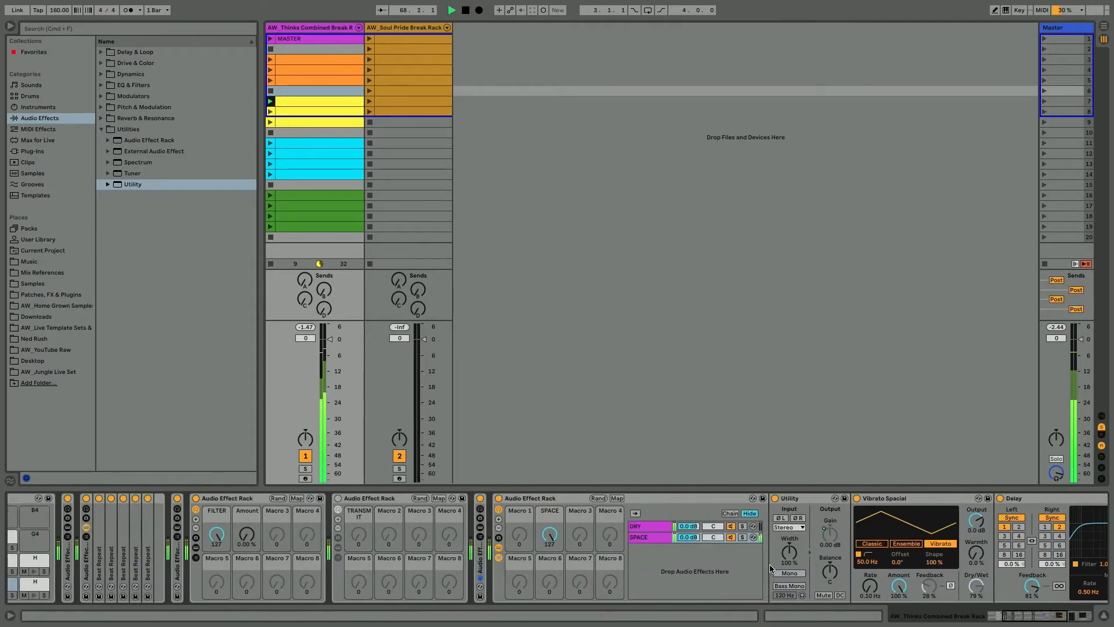
pyautogui.moveTo(544, 537); pyautogui.dragTo(544, 557)
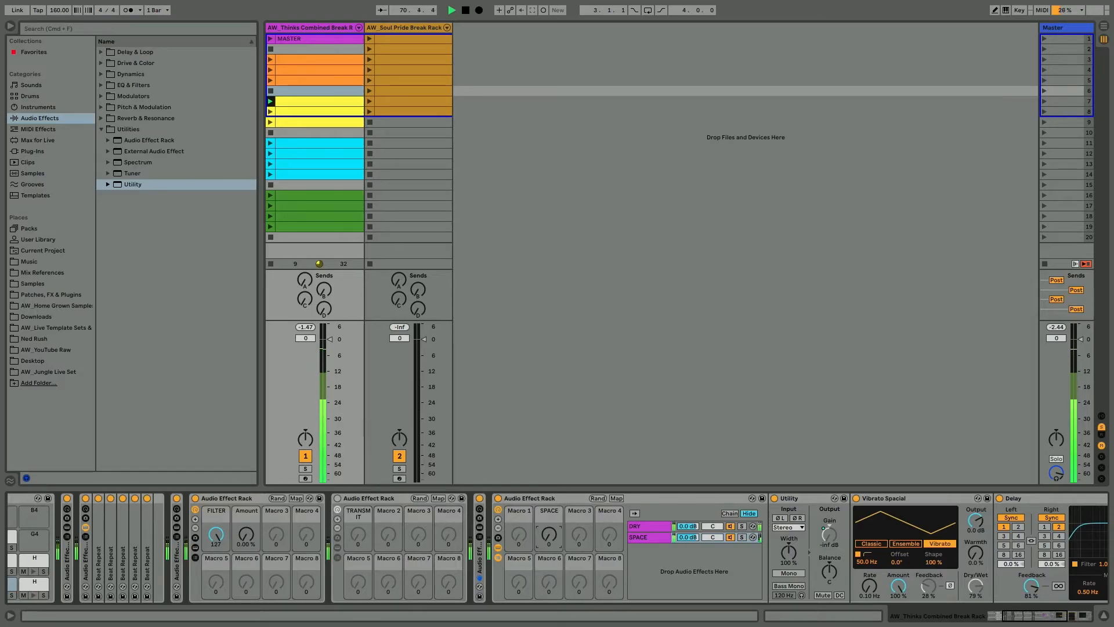
pyautogui.moveTo(548, 537)
pyautogui.mouseDown()
pyautogui.moveTo(548, 519)
pyautogui.moveTo(548, 557)
pyautogui.mouseUp()
pyautogui.click(856, 497)
pyautogui.moveTo(548, 538)
pyautogui.mouseDown()
pyautogui.moveTo(548, 518)
pyautogui.moveTo(548, 542)
pyautogui.mouseUp()
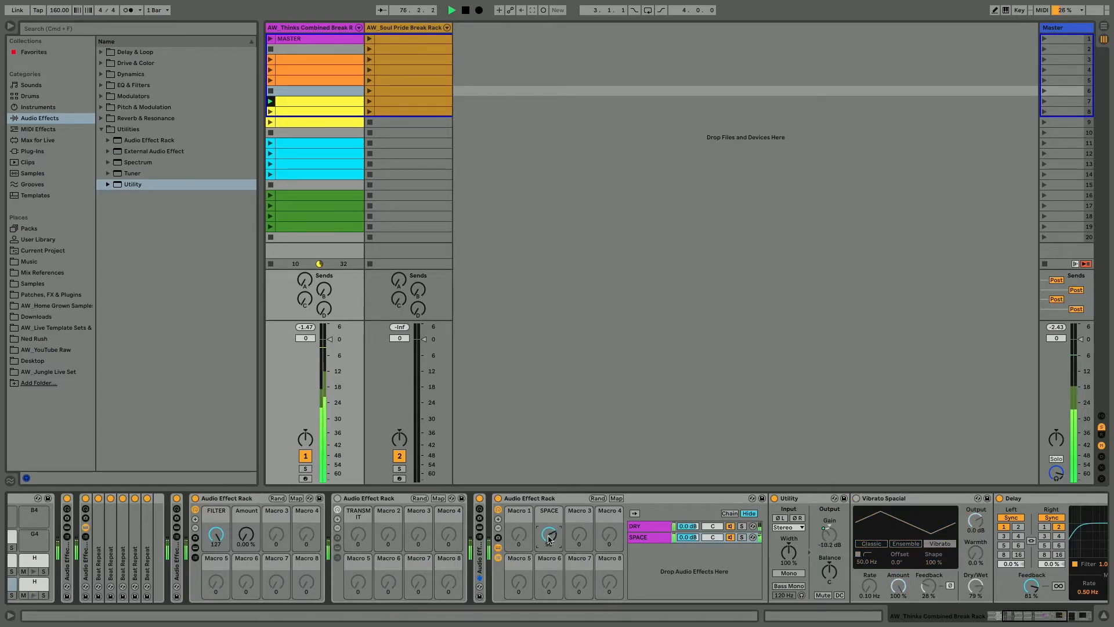
# Set the Delay's Dry/Wet to 30% and switch the Vibrato Spacial device back on.
pyautogui.hscroll(3, 549, 539)
pyautogui.moveTo(1002, 585); pyautogui.dragTo(1002, 588)
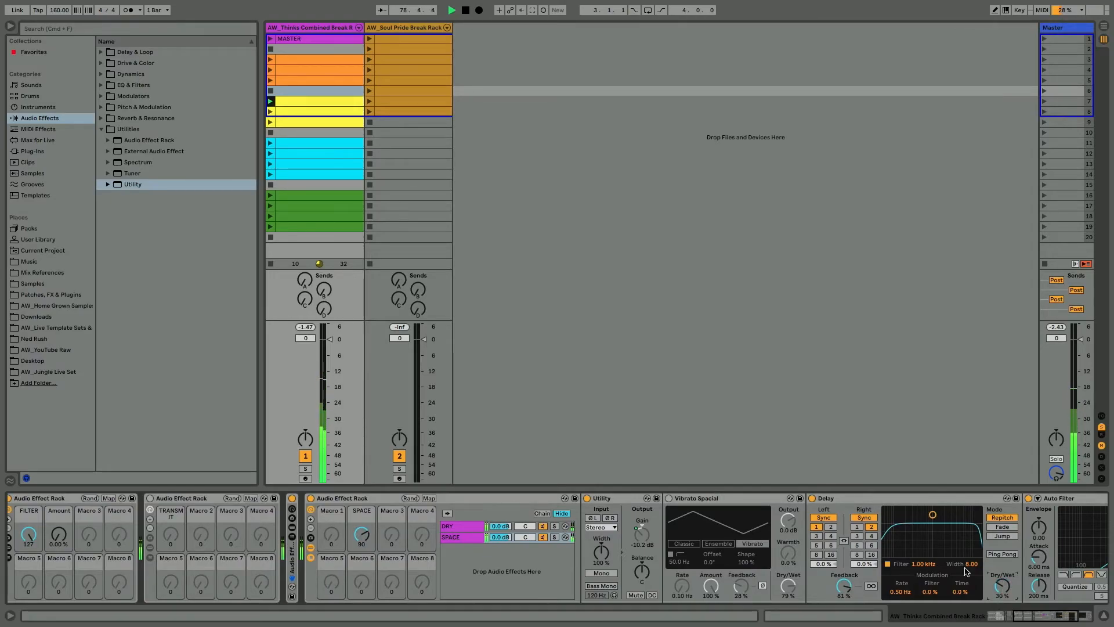
pyautogui.click(669, 499)
# Raise the SPACE macro to 127 and set the Max of its DRY Utility gain mapping to -20 dB.
pyautogui.click(361, 535)
pyautogui.moveTo(362, 534)
pyautogui.mouseDown()
pyautogui.moveTo(361, 587)
pyautogui.moveTo(362, 523)
pyautogui.mouseUp()
pyautogui.click(446, 527)
pyautogui.click(429, 498)
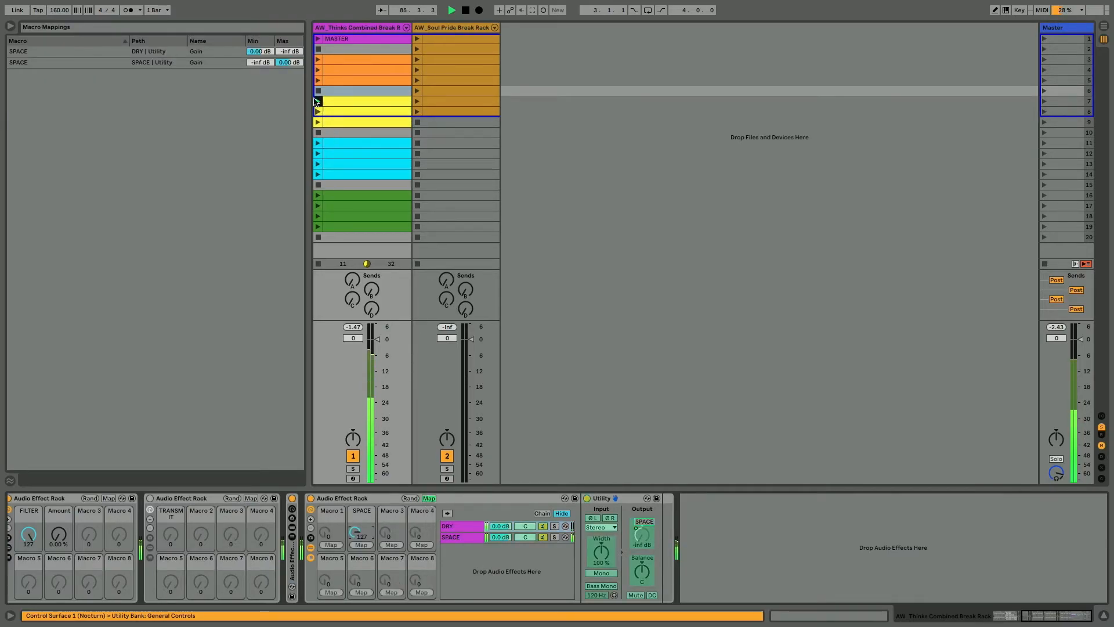
pyautogui.click(289, 51)
pyautogui.write('-20')
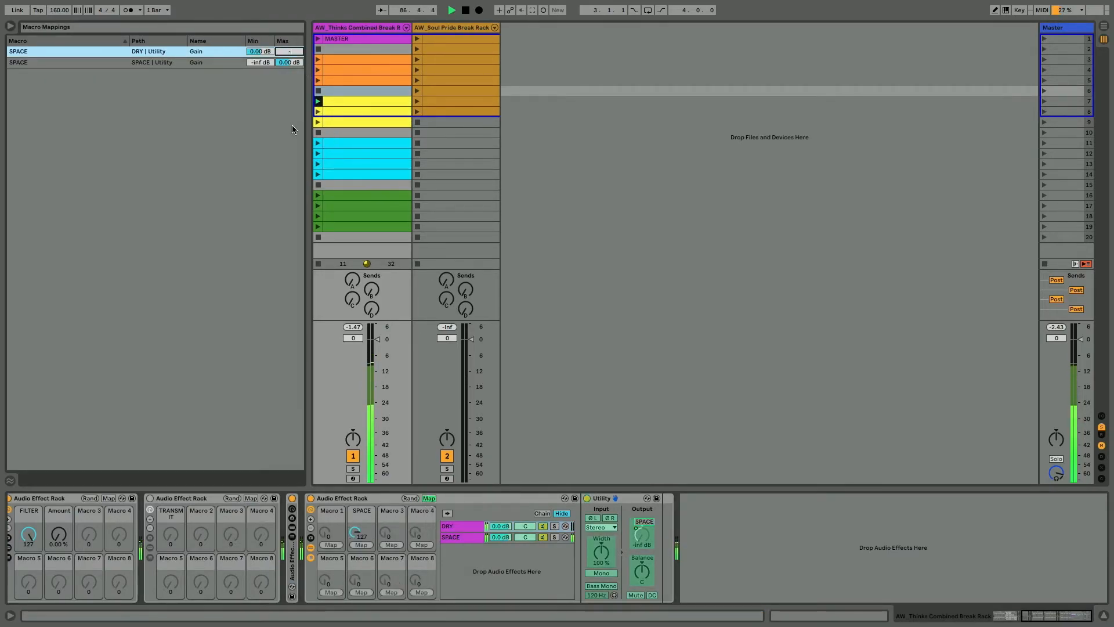
pyautogui.press('Return')
# Readjust the Max of the DRY Utility gain mapping, leave macro mapping mode and set the SPACE macro to 127.
pyautogui.moveTo(282, 52); pyautogui.dragTo(282, 48)
pyautogui.press('Return')
pyautogui.click(429, 499)
pyautogui.moveTo(361, 535); pyautogui.dragTo(364, 510)
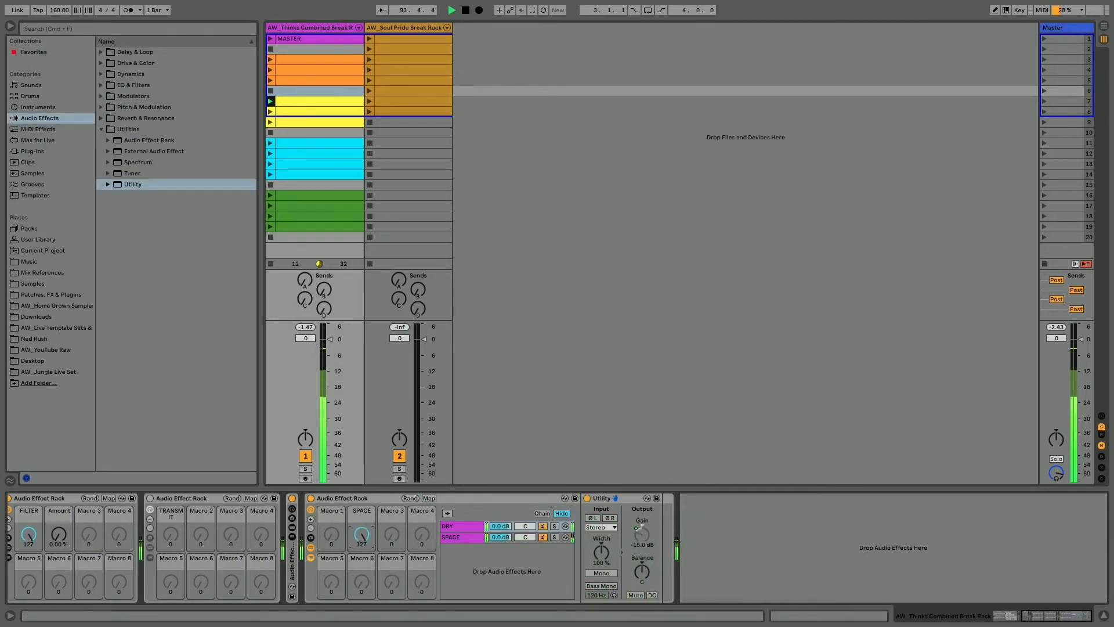
# In the SPACE chain, sync the Auto Filter LFO rate at 3/4 and set the filter to 3.50 kHz with 60% resonance.
pyautogui.click(459, 538)
pyautogui.hscroll(5, 751, 570)
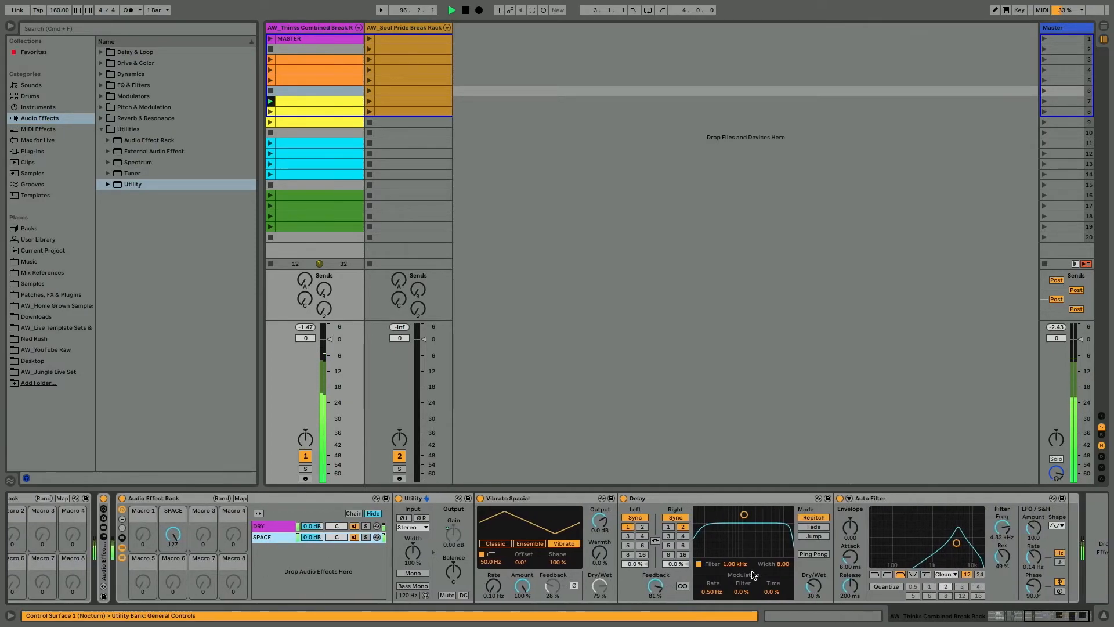
pyautogui.click(1060, 562)
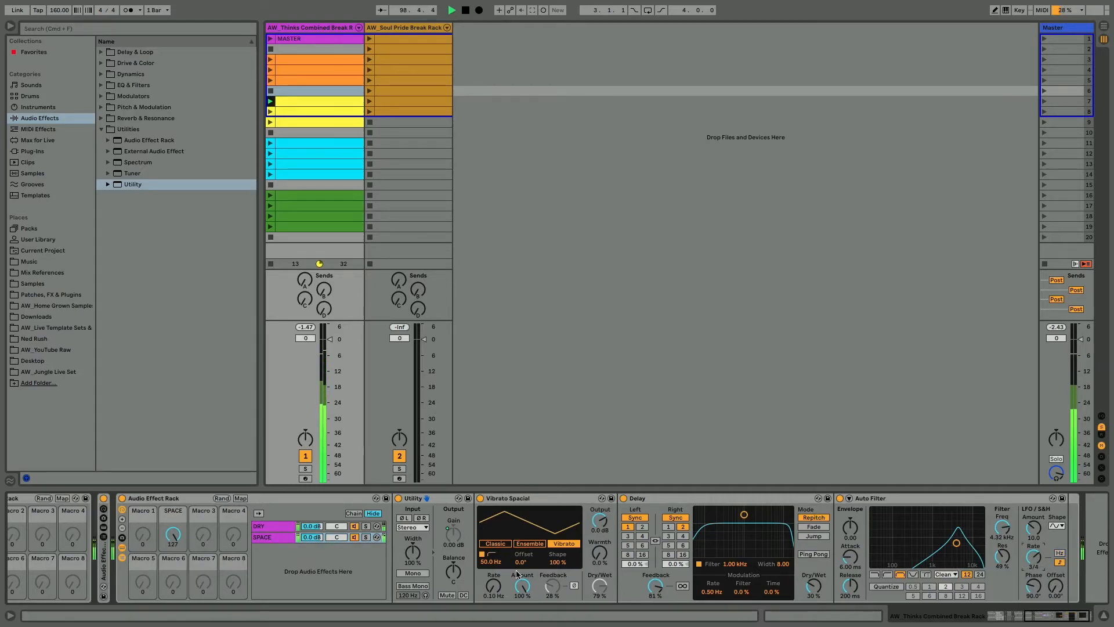
pyautogui.moveTo(998, 527); pyautogui.dragTo(999, 553)
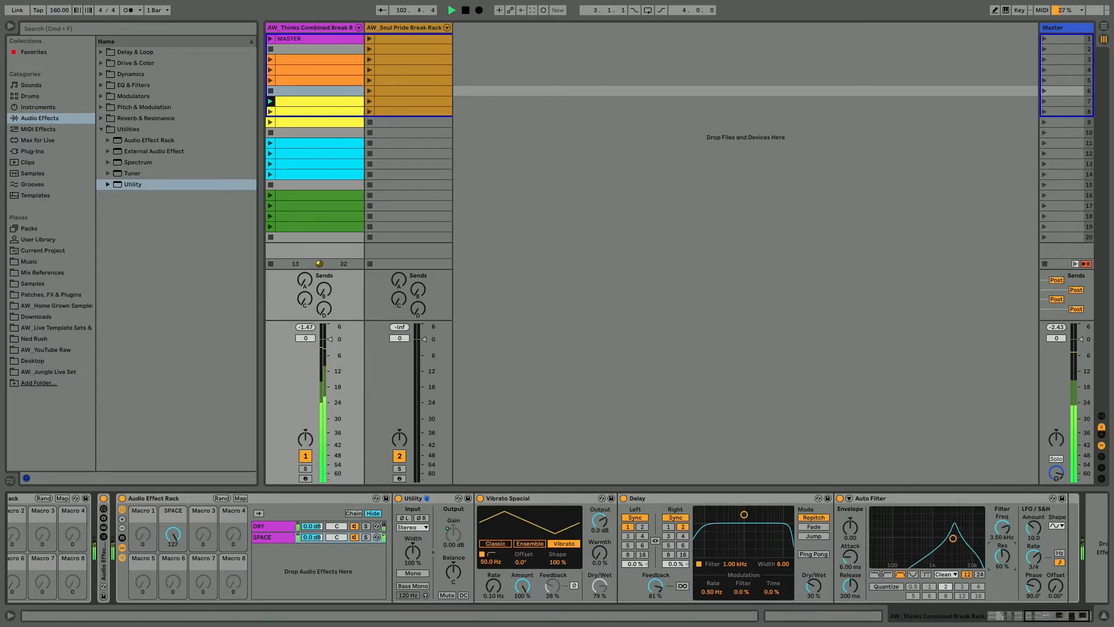
# Raise the Vibrato Spacial Rate to 0.55 Hz, select the device and stop playback.
pyautogui.moveTo(494, 586); pyautogui.dragTo(494, 564)
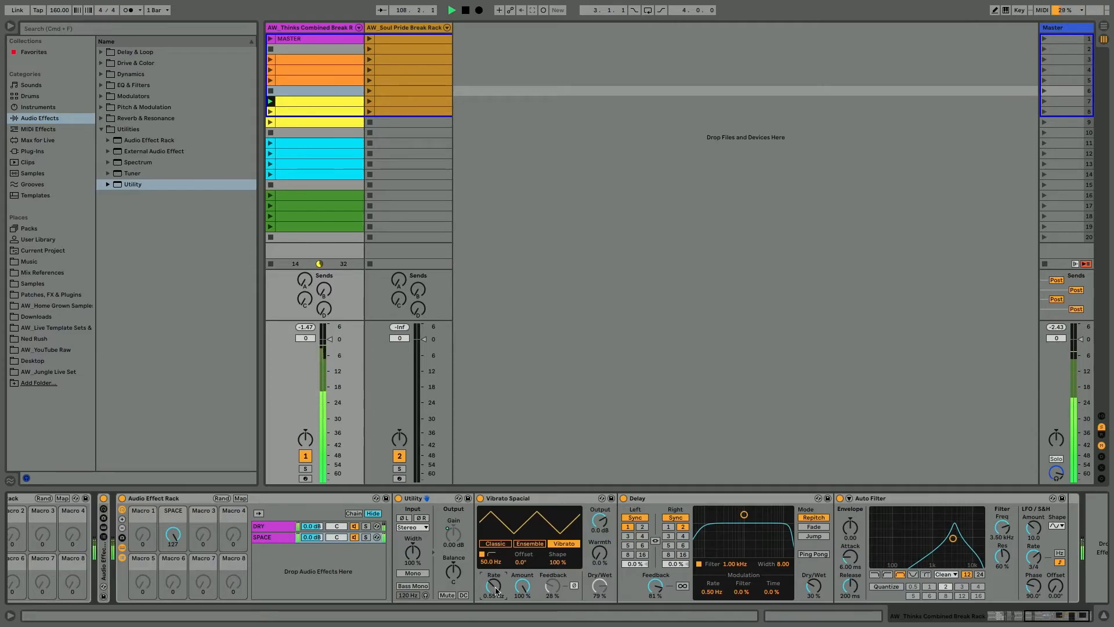
pyautogui.click(497, 500)
pyautogui.press('space')
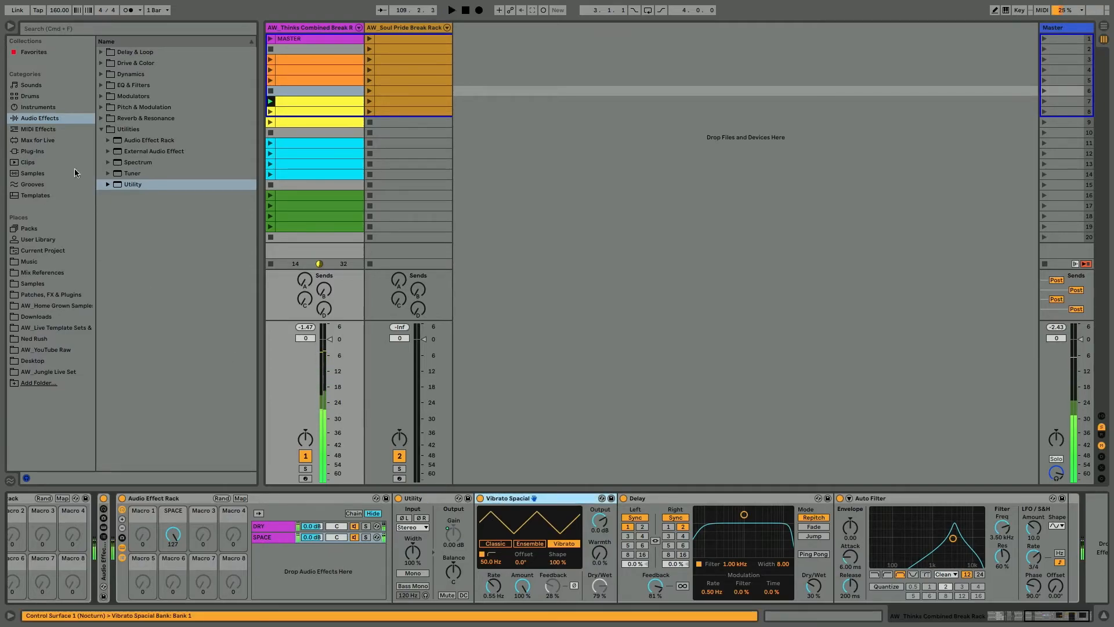
# Look through the EQ & Filters, Modulators and Pitch & Modulation folders for the Chorus-Ensemble effect.
pyautogui.click(101, 85)
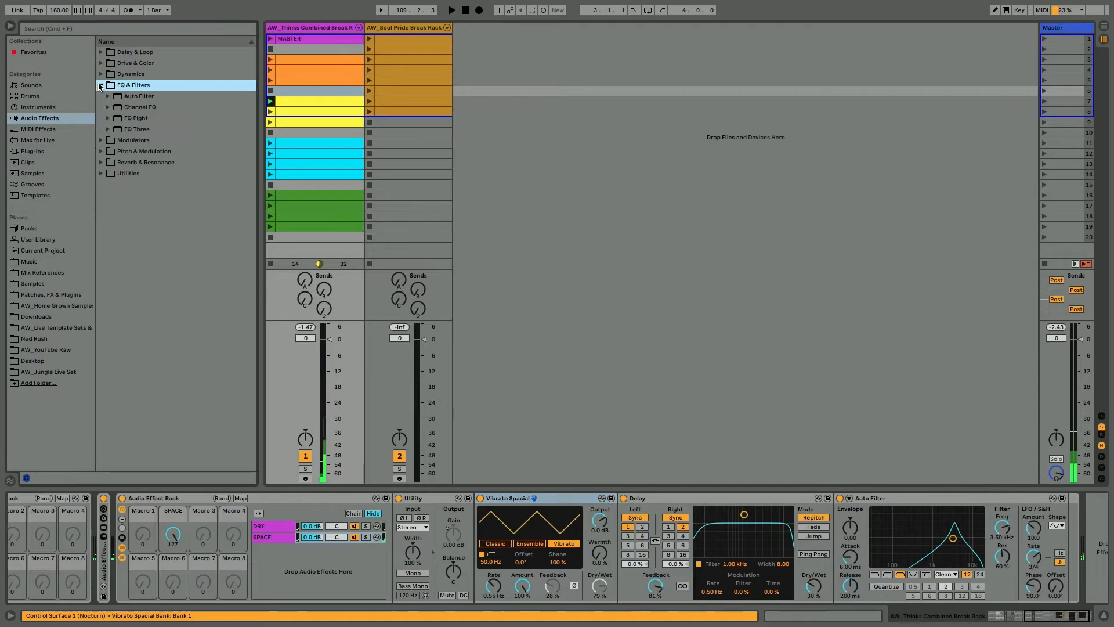
pyautogui.click(101, 85)
pyautogui.click(101, 96)
pyautogui.click(101, 96)
pyautogui.click(101, 108)
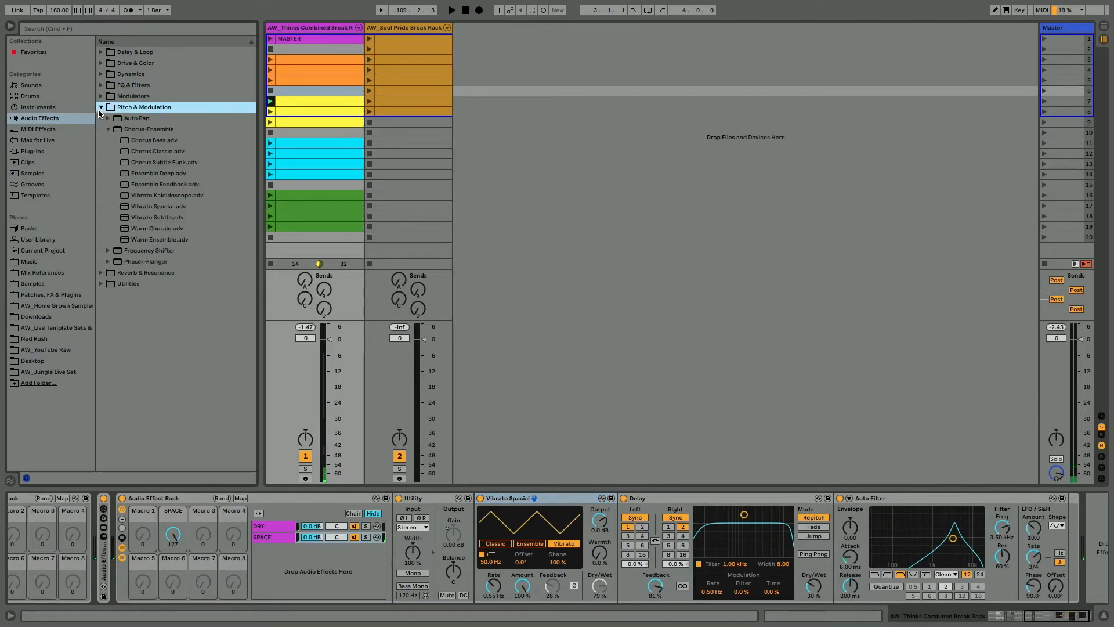
pyautogui.click(130, 129)
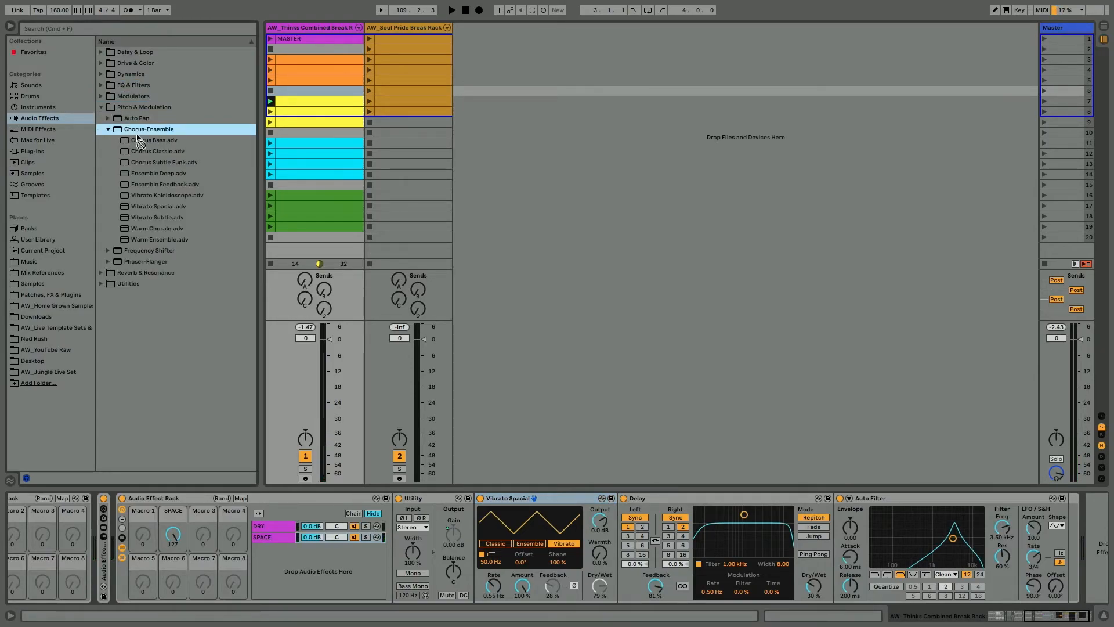
# Switch the Vibrato Spacial device to Classic mode, restart playback and set its Dry/Wet to 100%.
pyautogui.click(497, 543)
pyautogui.press('space')
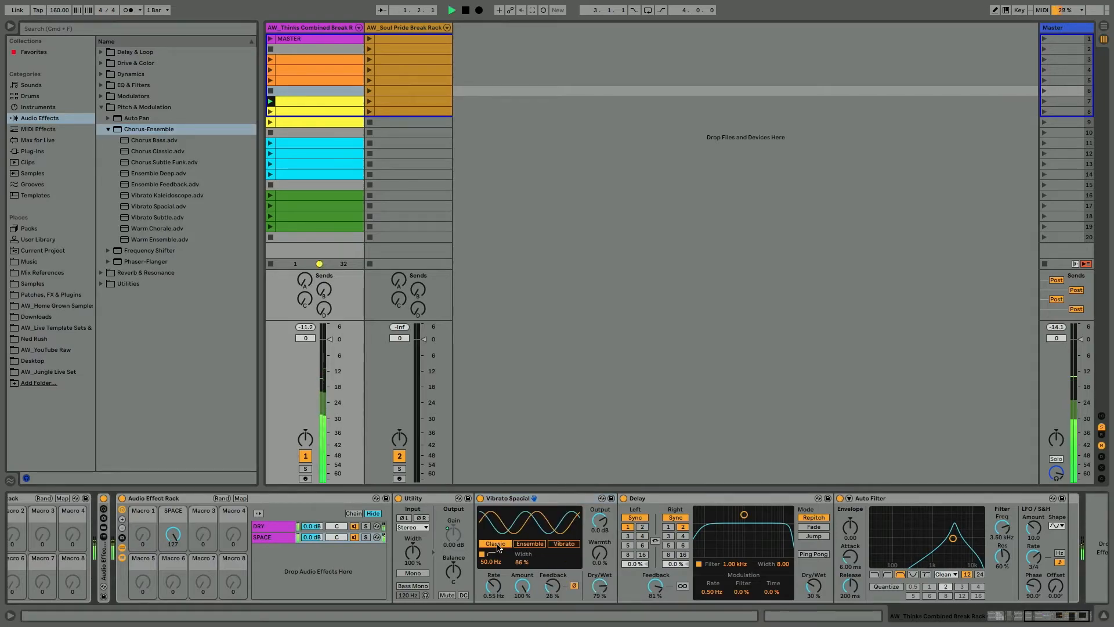
pyautogui.moveTo(600, 586); pyautogui.dragTo(597, 589)
pyautogui.moveTo(495, 589); pyautogui.dragTo(495, 589)
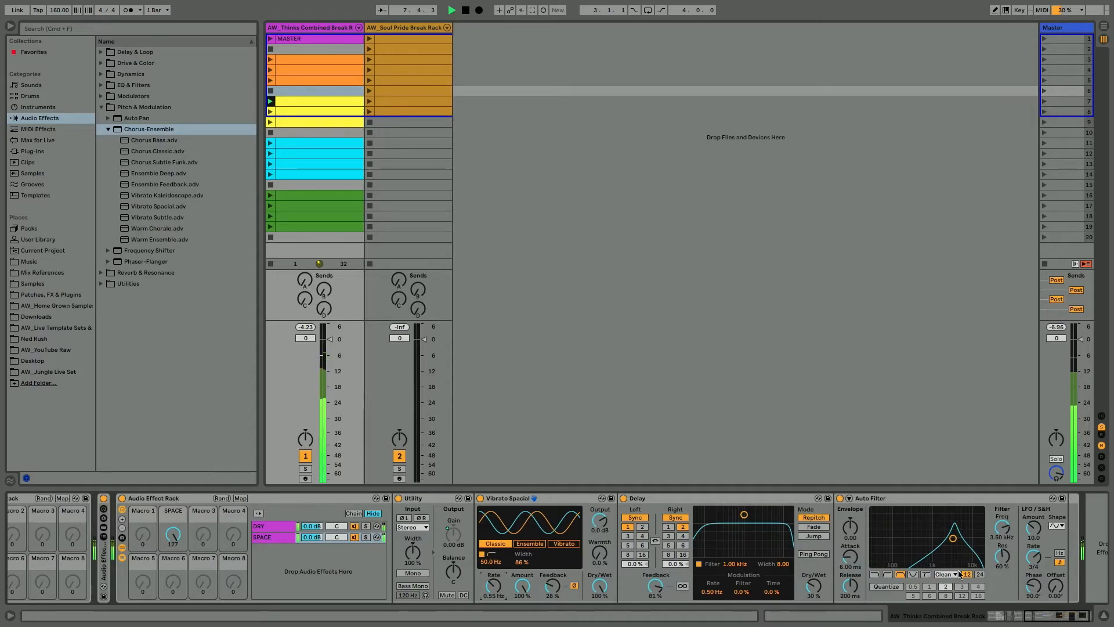
# Try the Auto Filter as a low-pass, then make it a high-pass with its frequency at 986 Hz.
pyautogui.moveTo(998, 534); pyautogui.dragTo(1024, 526)
pyautogui.click(878, 574)
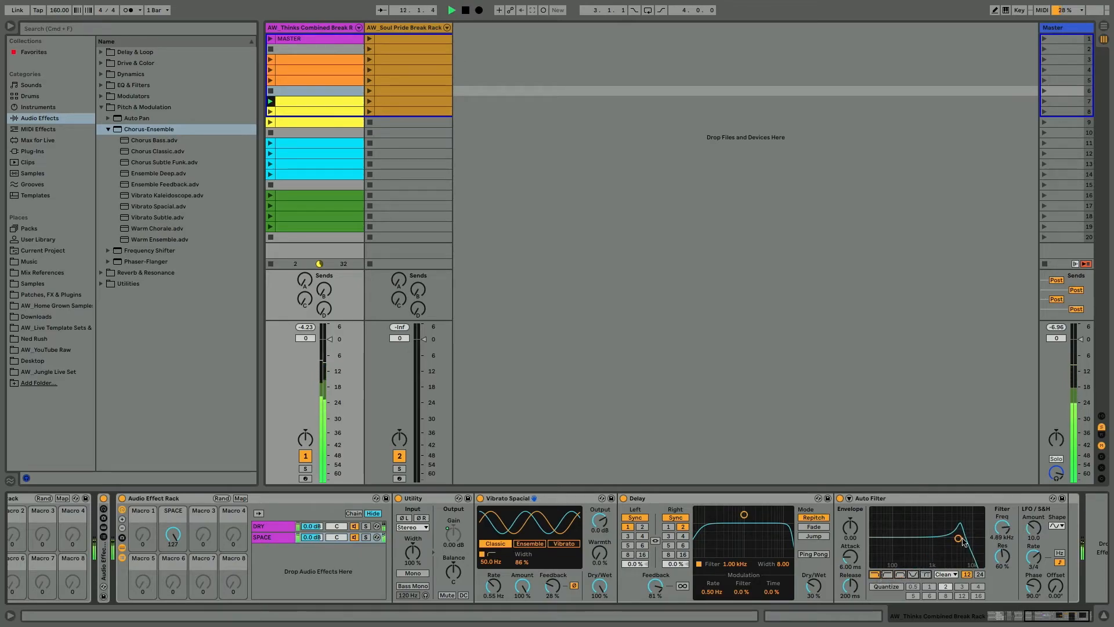
pyautogui.click(888, 574)
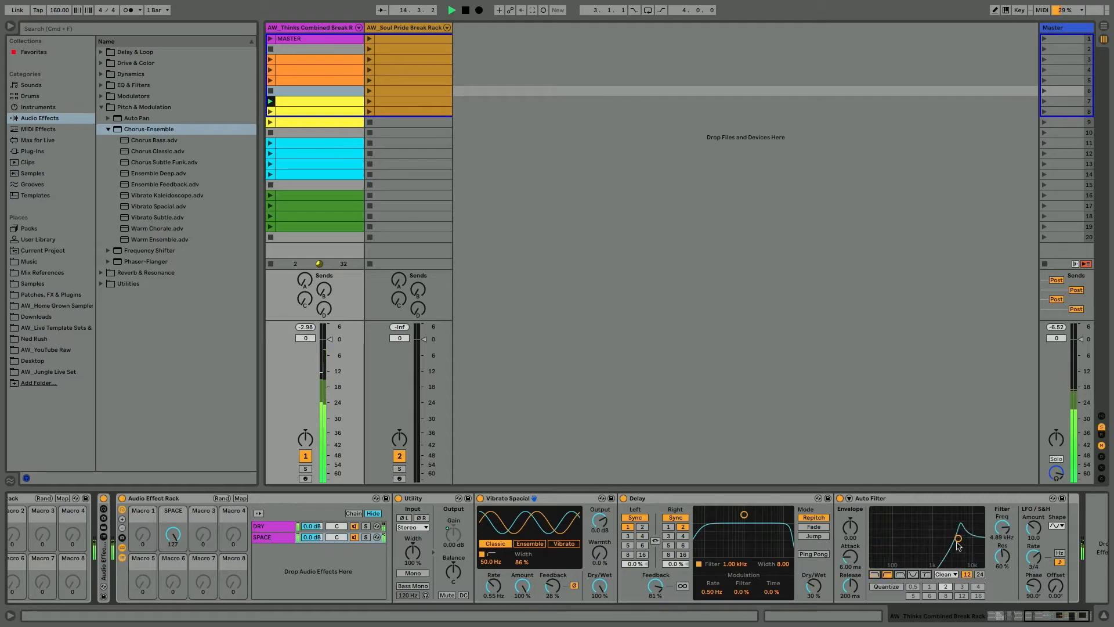
pyautogui.moveTo(965, 553); pyautogui.dragTo(937, 553)
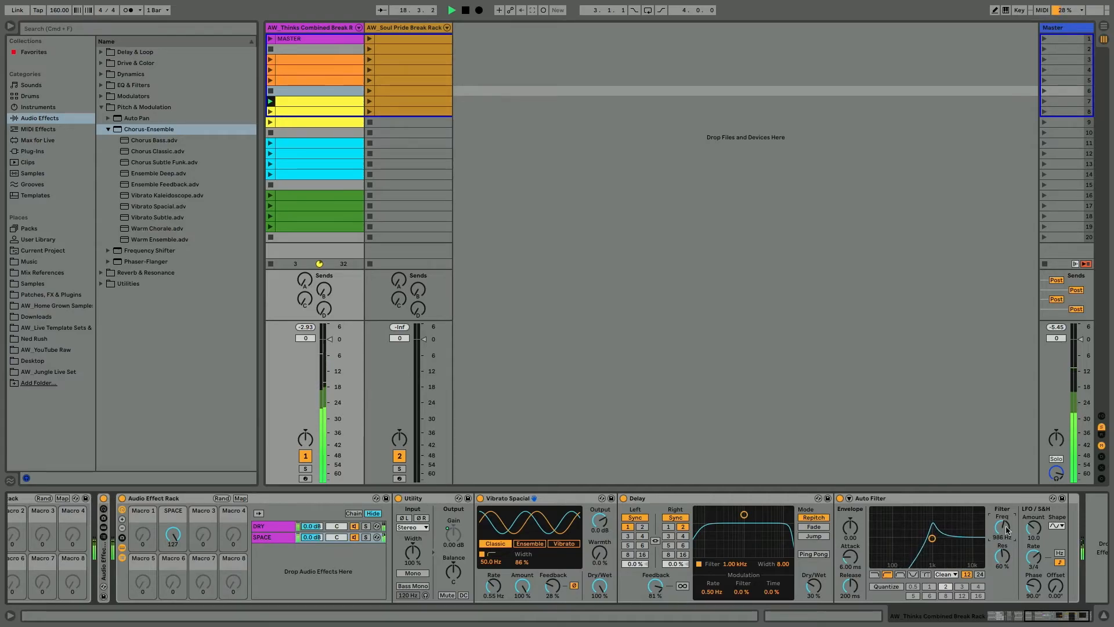
# Lower the SPACE macro to 0, move the Delay after the Auto Filter and raise the macro back to 127.
pyautogui.moveTo(173, 536); pyautogui.dragTo(172, 574)
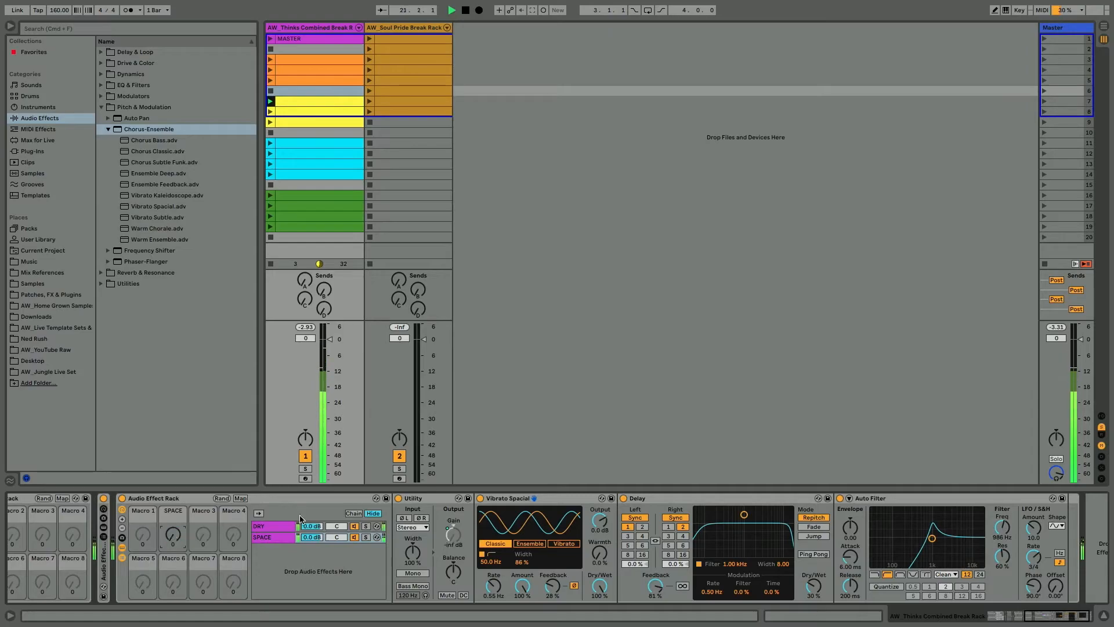
pyautogui.moveTo(638, 499); pyautogui.dragTo(1067, 558)
pyautogui.moveTo(173, 535)
pyautogui.mouseDown()
pyautogui.moveTo(173, 508)
pyautogui.moveTo(173, 528)
pyautogui.mouseUp()
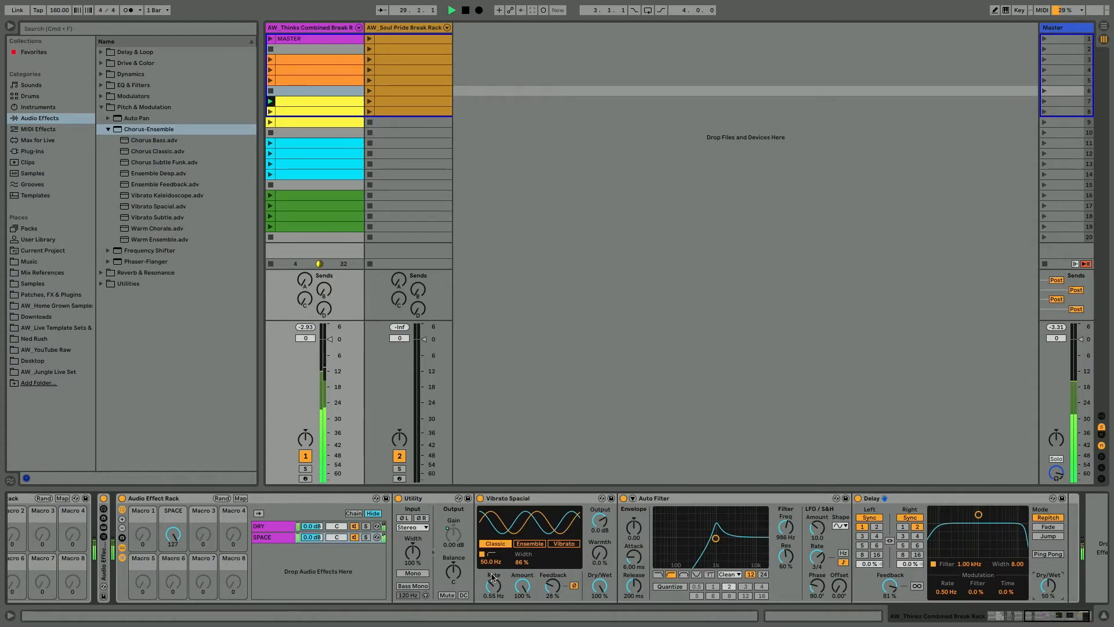
# Lower the Auto Filter frequency to 682 Hz and the Vibrato Spacial Dry/Wet to 63%.
pyautogui.moveTo(785, 527); pyautogui.dragTo(785, 535)
pyautogui.moveTo(599, 586); pyautogui.dragTo(600, 597)
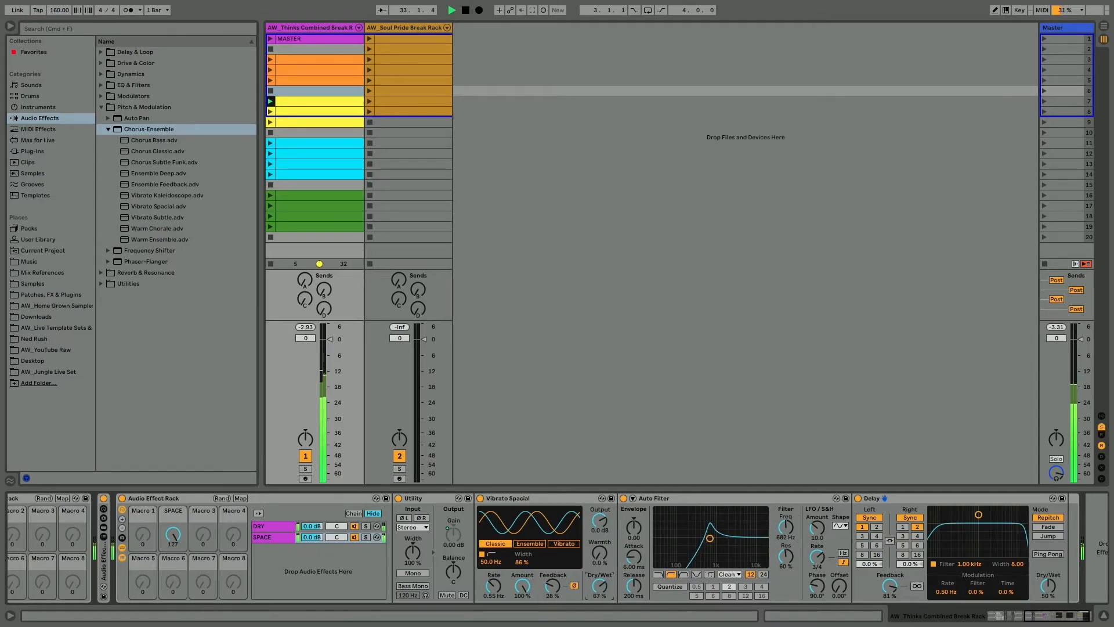
# Turn on the Delay's Ping Pong mode and sweep the SPACE macro down to 0.
pyautogui.moveTo(173, 534); pyautogui.dragTo(172, 499)
pyautogui.click(1048, 553)
pyautogui.moveTo(173, 534); pyautogui.dragTo(173, 568)
# Check the Master track's device chain, restart playback and return to the AW_Thinks Combined Break track's devices.
pyautogui.click(1047, 28)
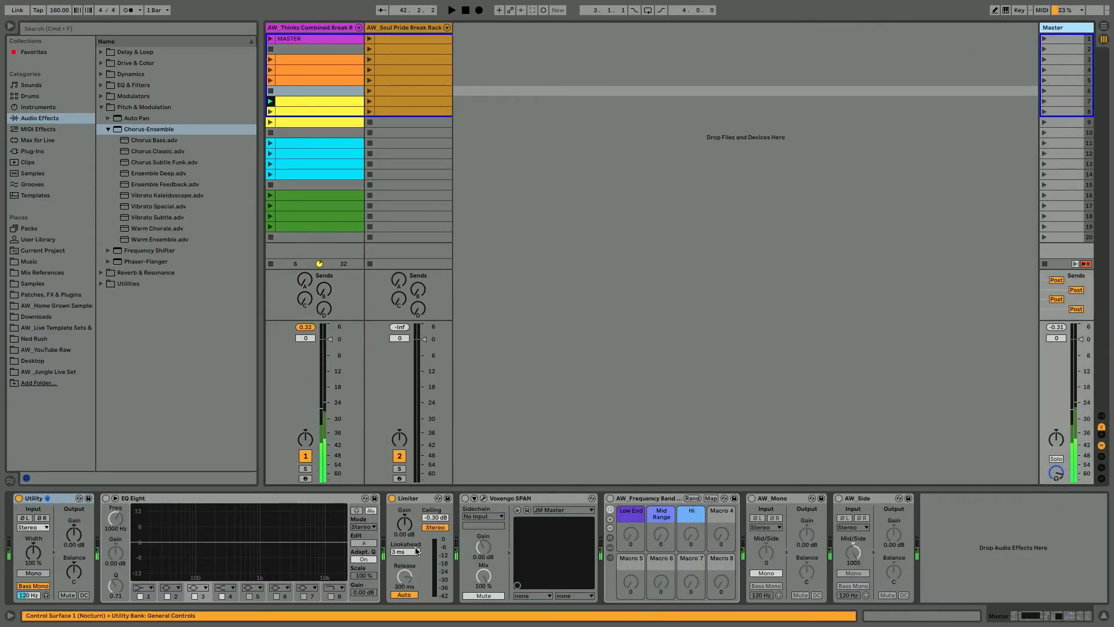
pyautogui.press('space')
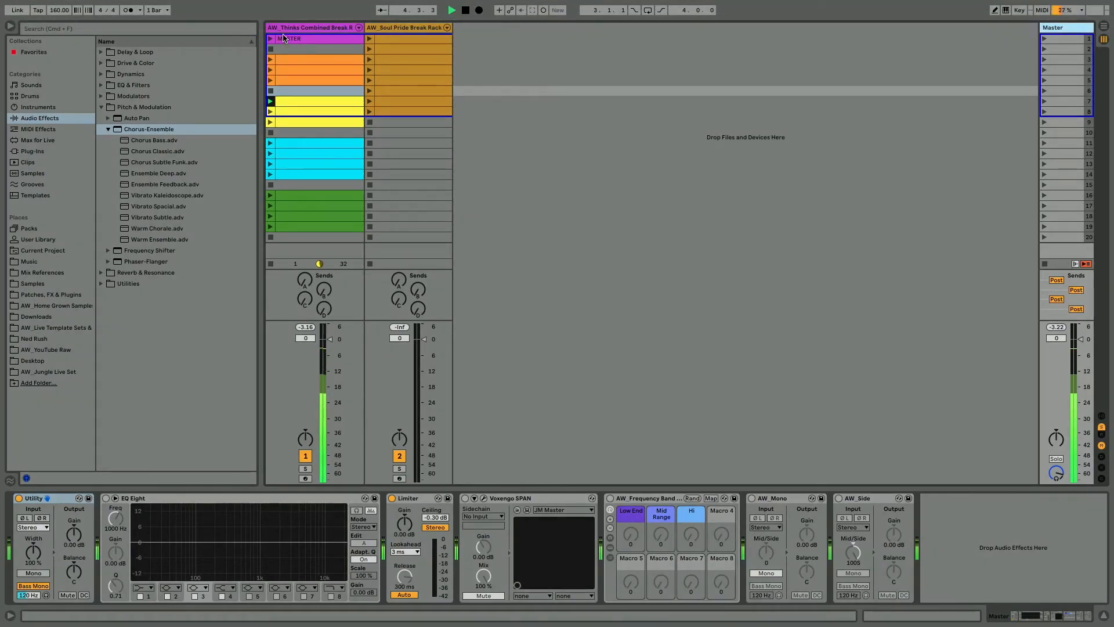
pyautogui.click(290, 28)
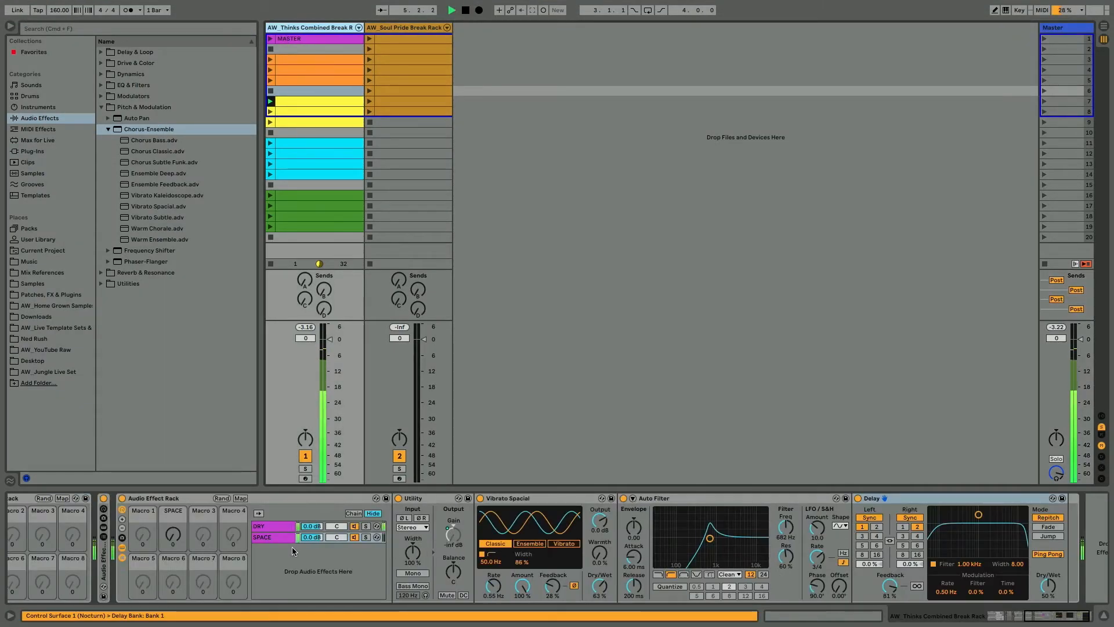
# Raise the SPACE macro to about 80 and expand the folded TRANSMIT rack.
pyautogui.hscroll(-5, 292, 548)
pyautogui.click(486, 534)
pyautogui.moveTo(487, 534); pyautogui.dragTo(486, 504)
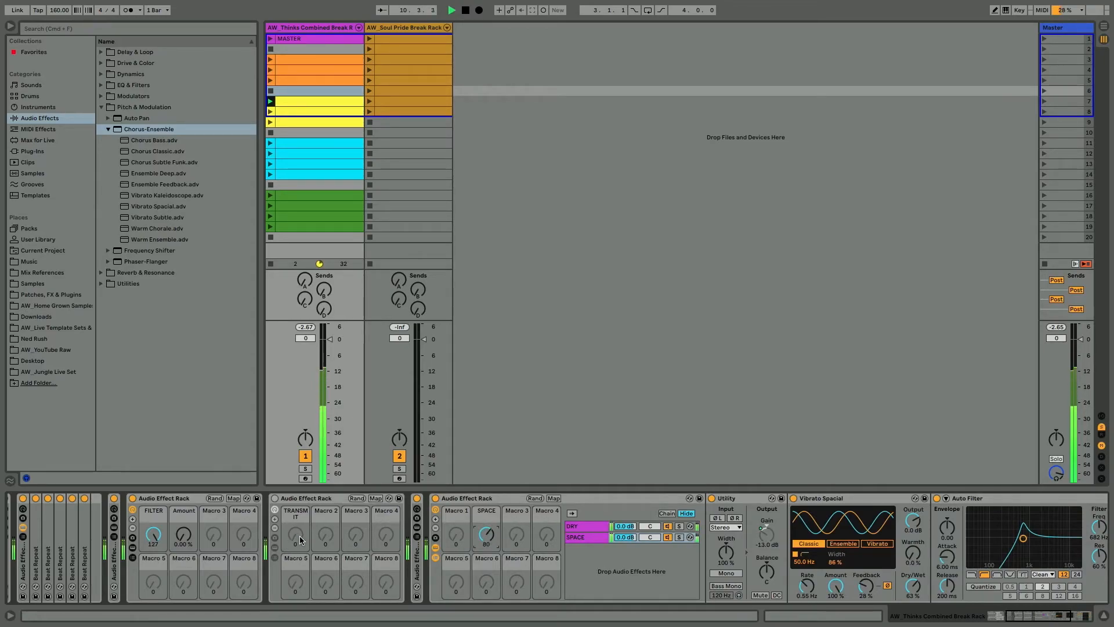
pyautogui.doubleClick(423, 561)
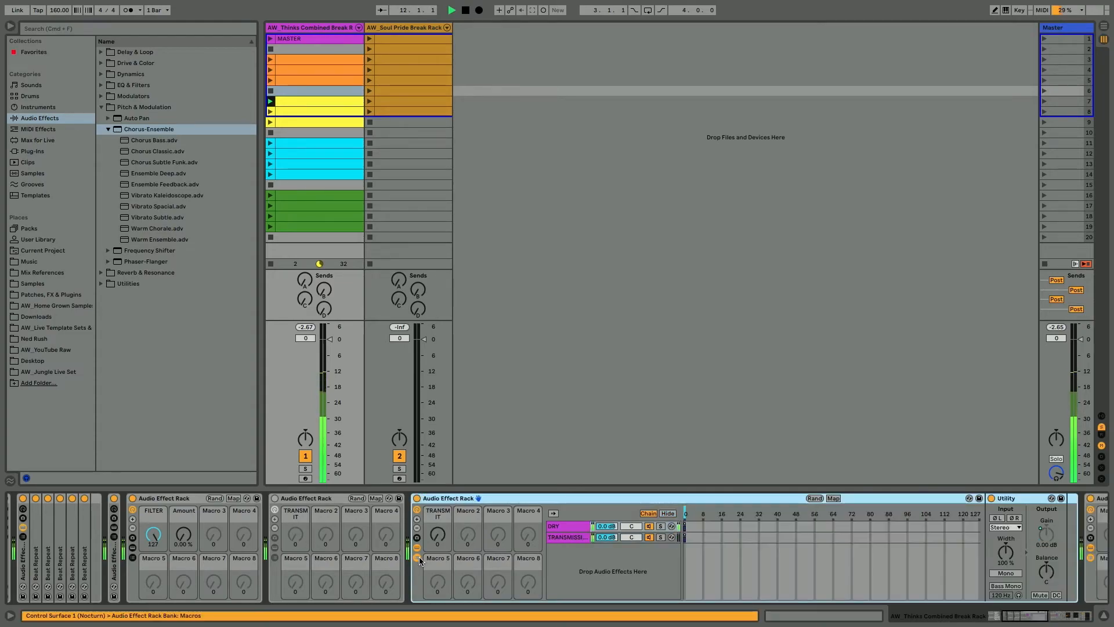
# Raise the active TRANSMIT macro to 127 and delete the deactivated duplicate TRANSMIT rack, stopping playback.
pyautogui.moveTo(437, 534); pyautogui.dragTo(437, 525)
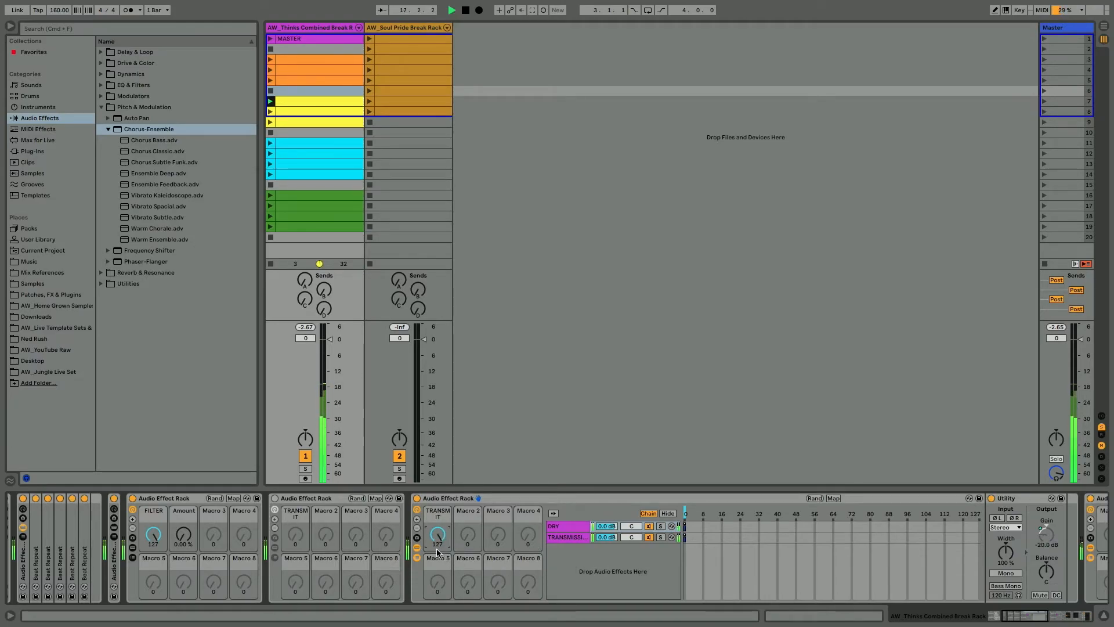
pyautogui.click(305, 499)
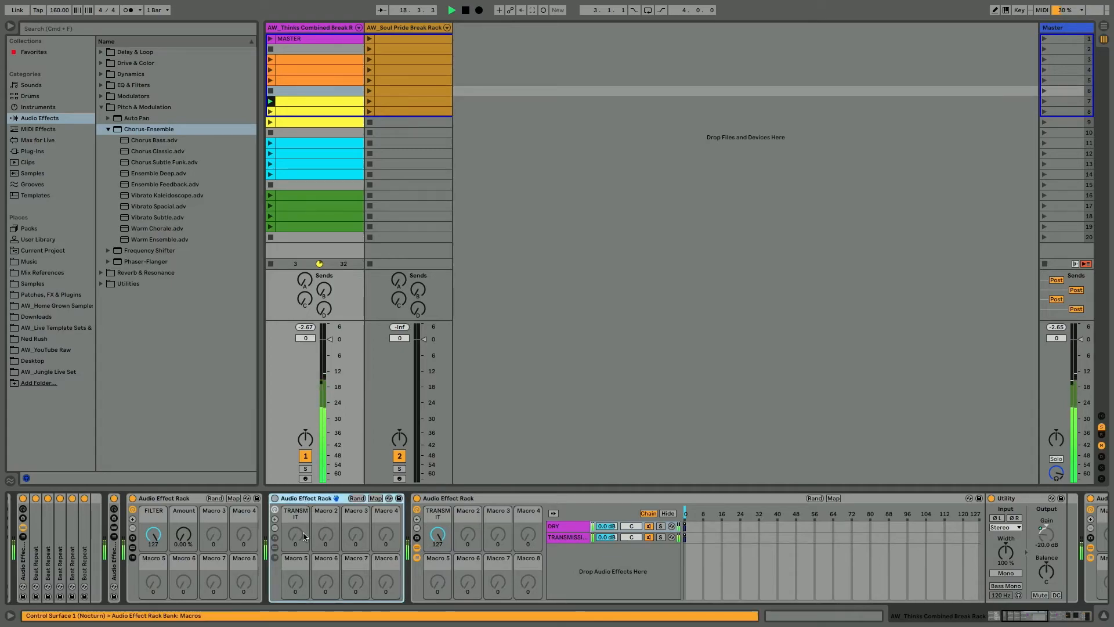
pyautogui.press('Delete')
pyautogui.click(275, 557)
pyautogui.click(275, 558)
pyautogui.press('space')
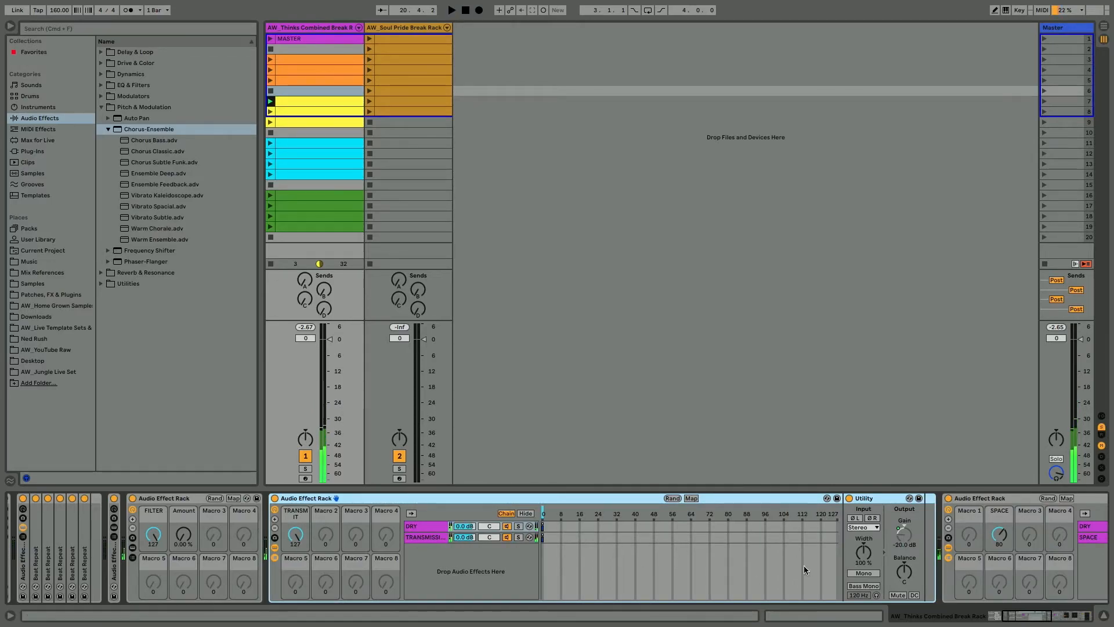
# Hide the chains and devices of the TRANSMIT and SPACE racks and move the FILTER rack behind the SPACE rack.
pyautogui.hscroll(3, 804, 566)
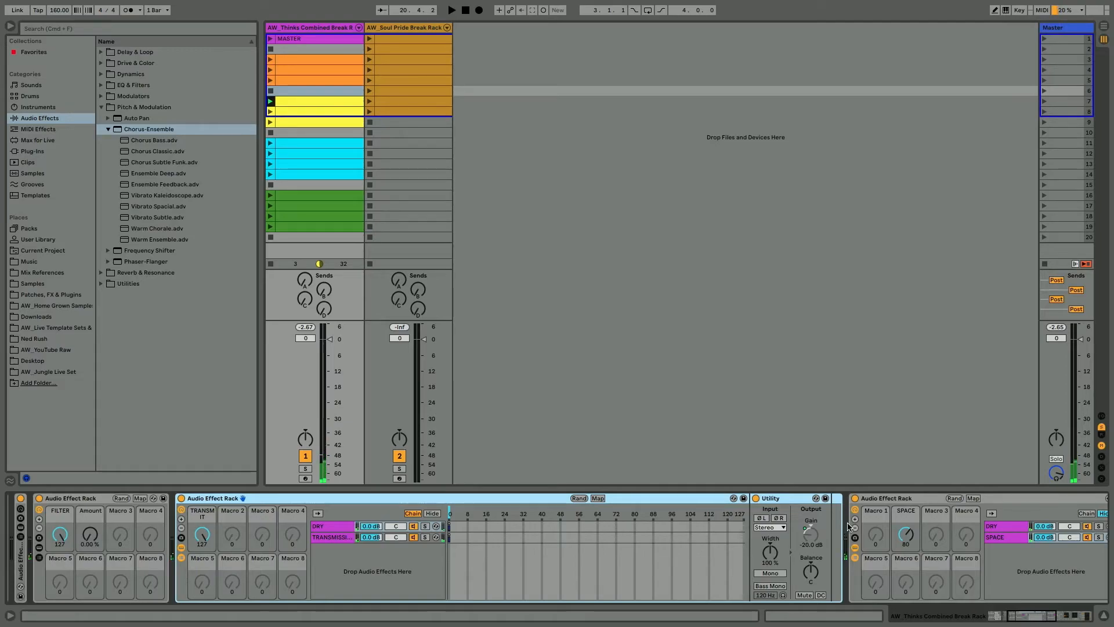
pyautogui.click(855, 559)
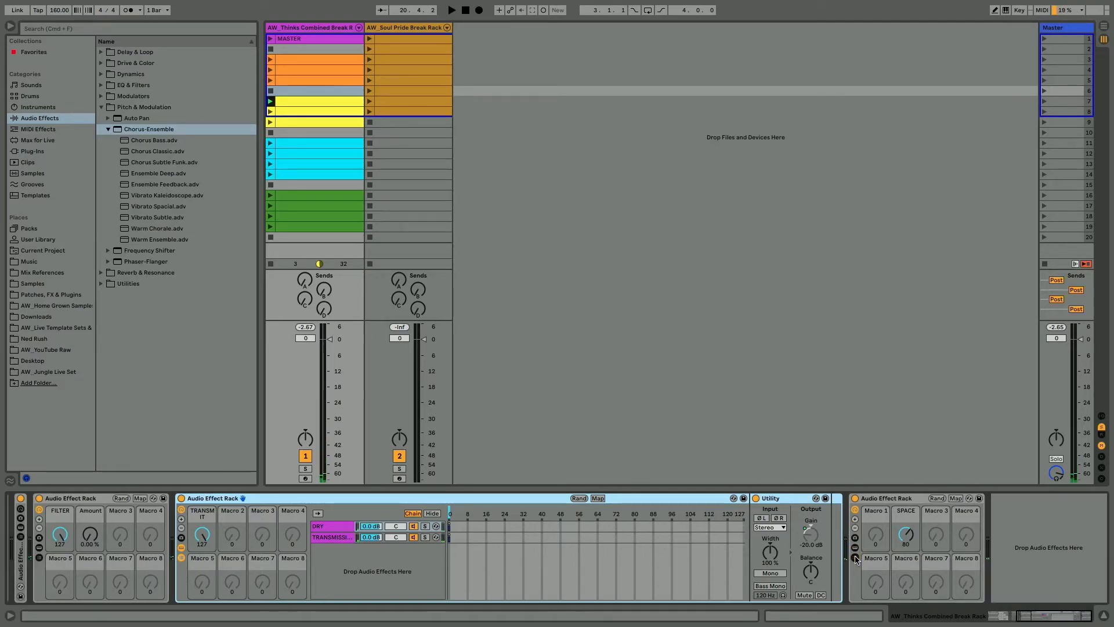
pyautogui.click(181, 558)
pyautogui.click(328, 505)
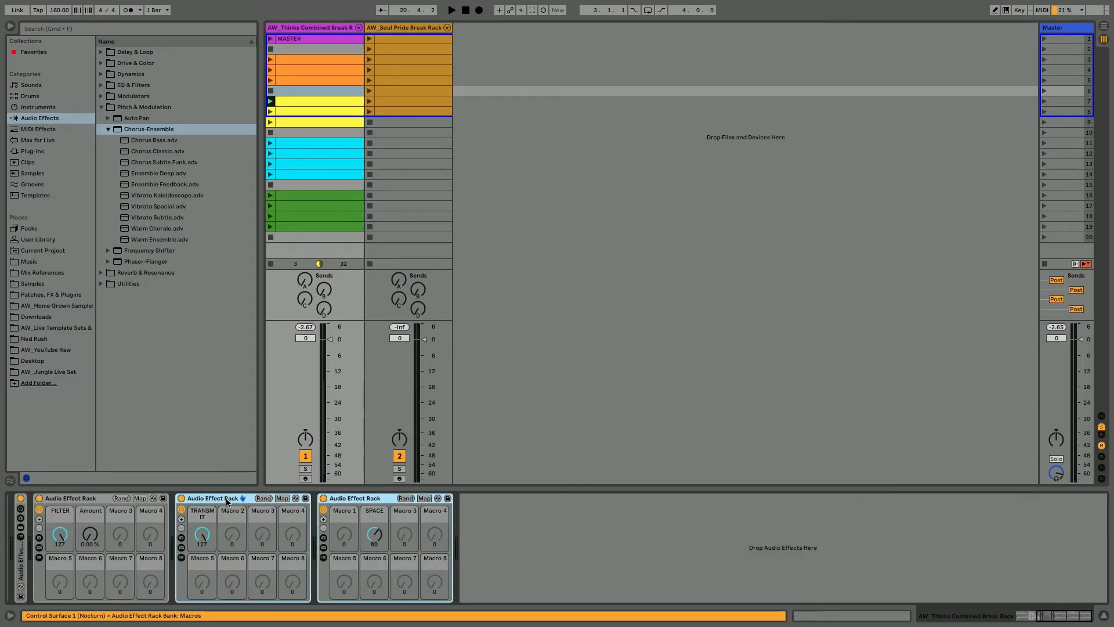
pyautogui.click(73, 504)
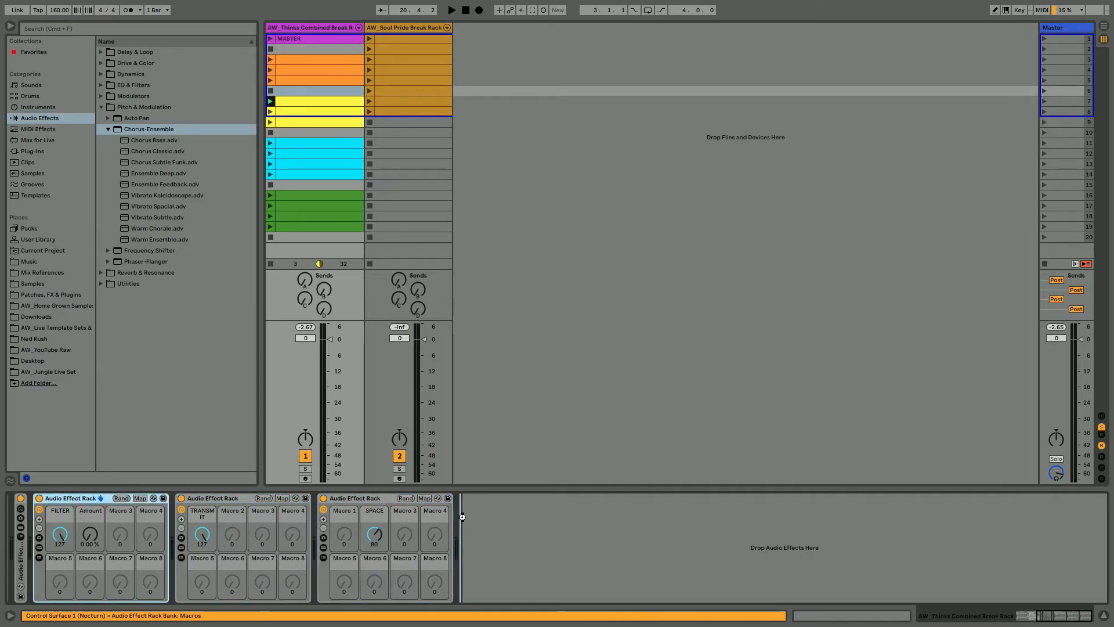
pyautogui.moveTo(462, 516); pyautogui.dragTo(462, 524)
# Start playback, sweep the FILTER macro down to 0 and back up to 127, and raise the Amount macro to 70%.
pyautogui.press('space')
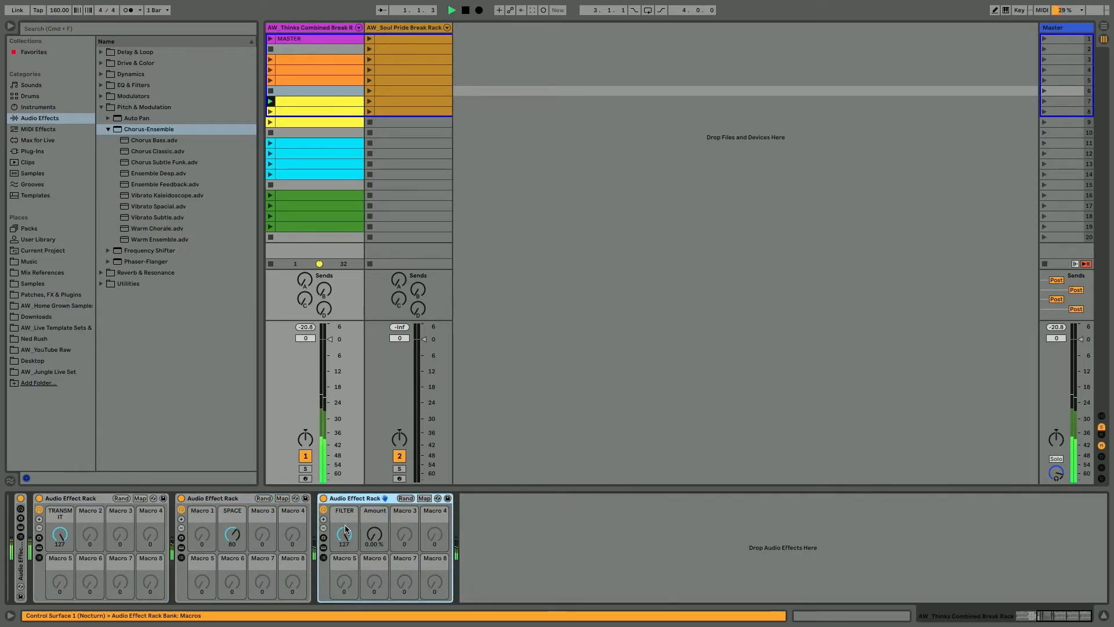
pyautogui.moveTo(346, 529); pyautogui.dragTo(345, 574)
pyautogui.moveTo(374, 532); pyautogui.dragTo(374, 493)
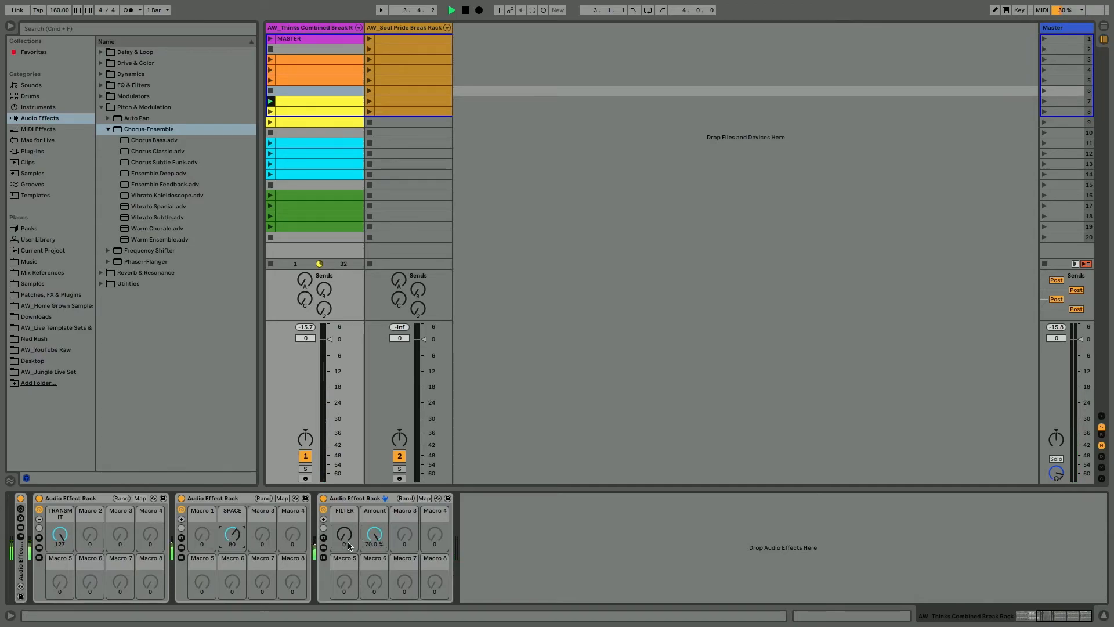
pyautogui.moveTo(350, 539); pyautogui.dragTo(349, 477)
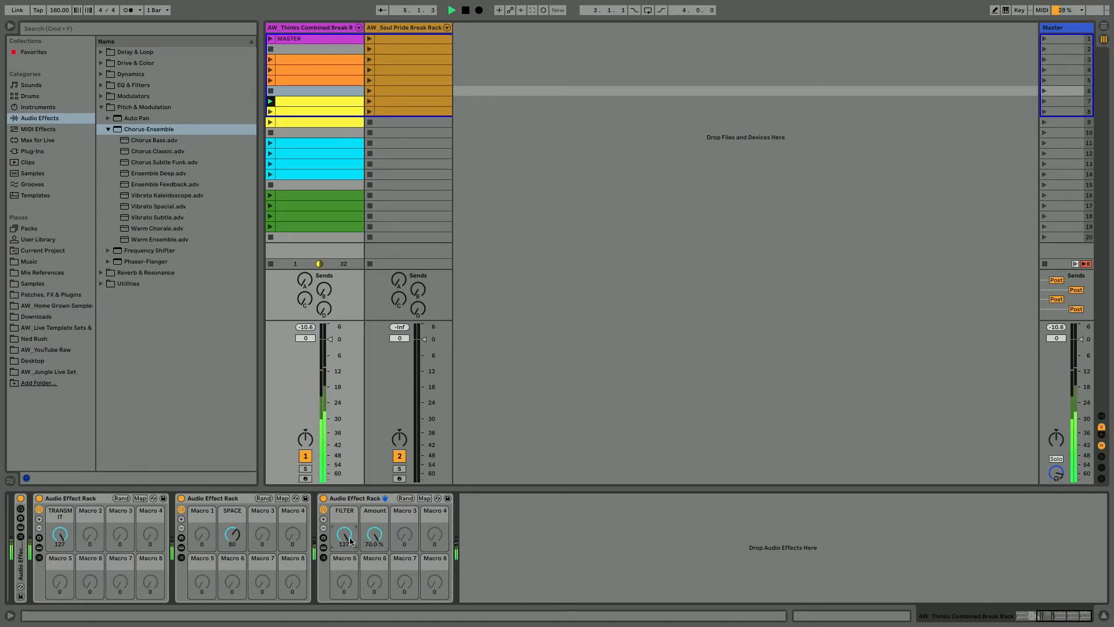
# Group the TRANSMIT, SPACE and FILTER racks into one outer Audio Effect Rack and show its macro controls.
pyautogui.click(347, 499)
pyautogui.click(87, 502)
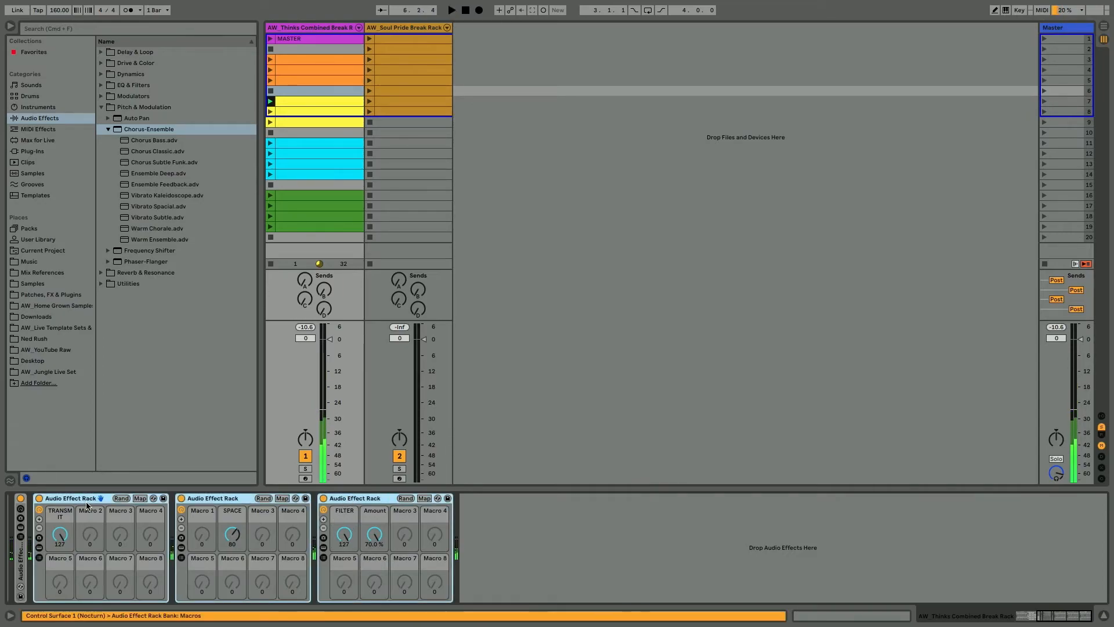
pyautogui.press('super+g')
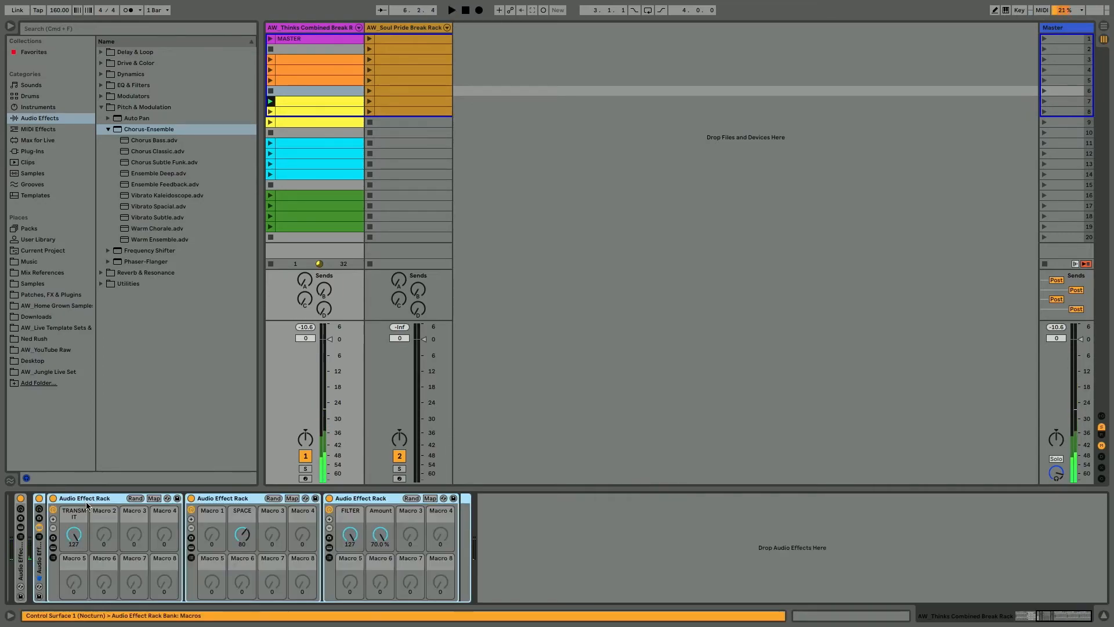
pyautogui.click(39, 509)
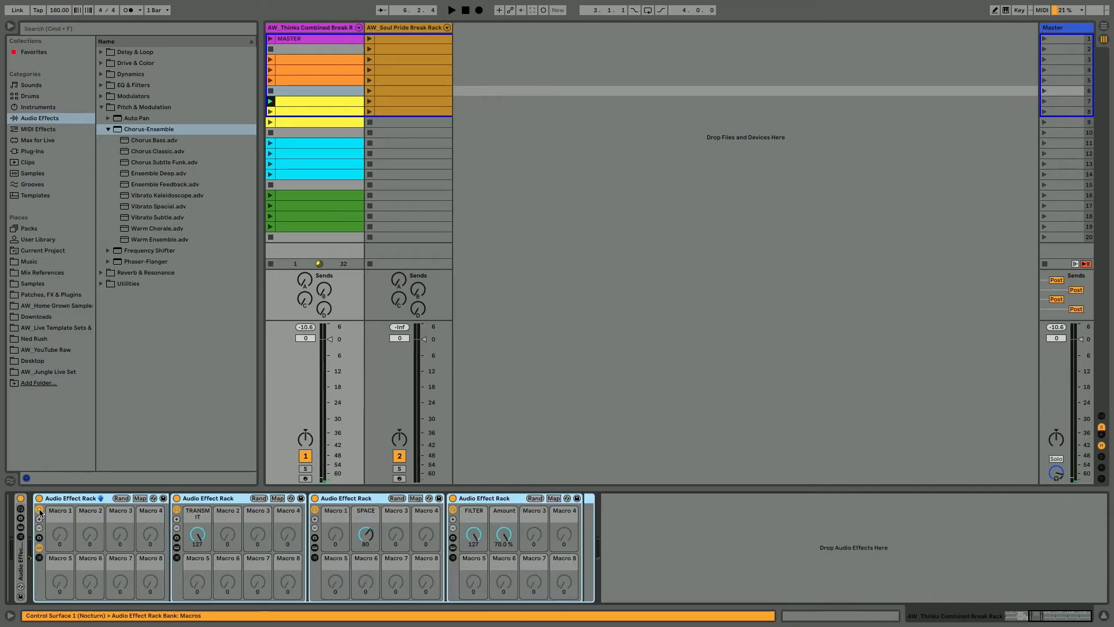
# Map the inner FILTER, Amount, TRANSMIT and SPACE macros to the outer rack's Macros 1 to 4.
pyautogui.rightClick(478, 536)
pyautogui.click(497, 211)
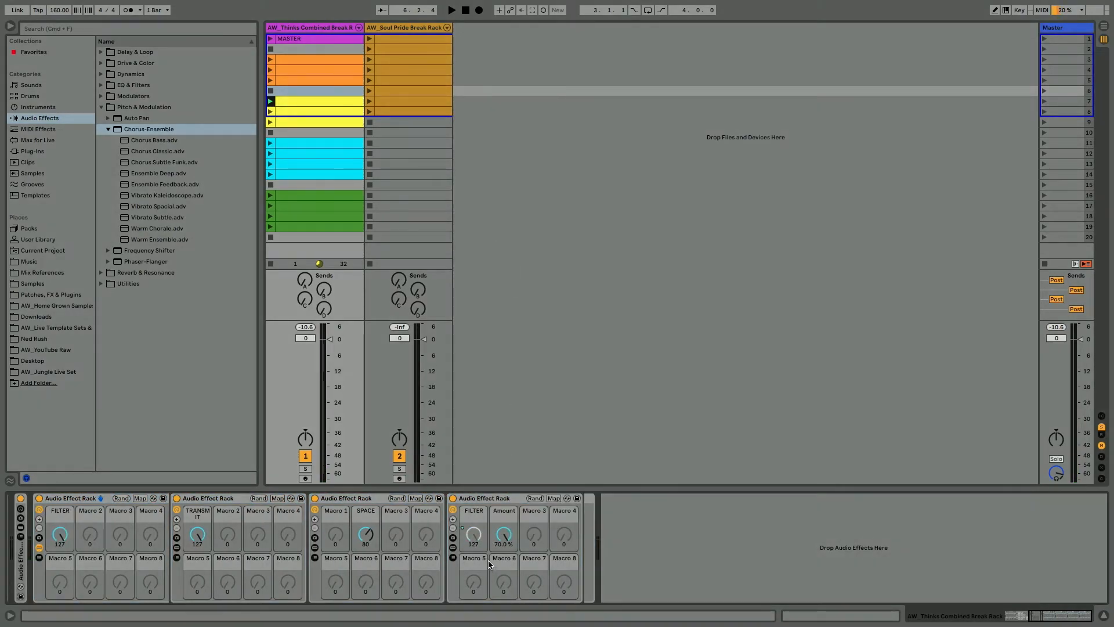
pyautogui.rightClick(501, 538)
pyautogui.click(520, 283)
pyautogui.rightClick(197, 533)
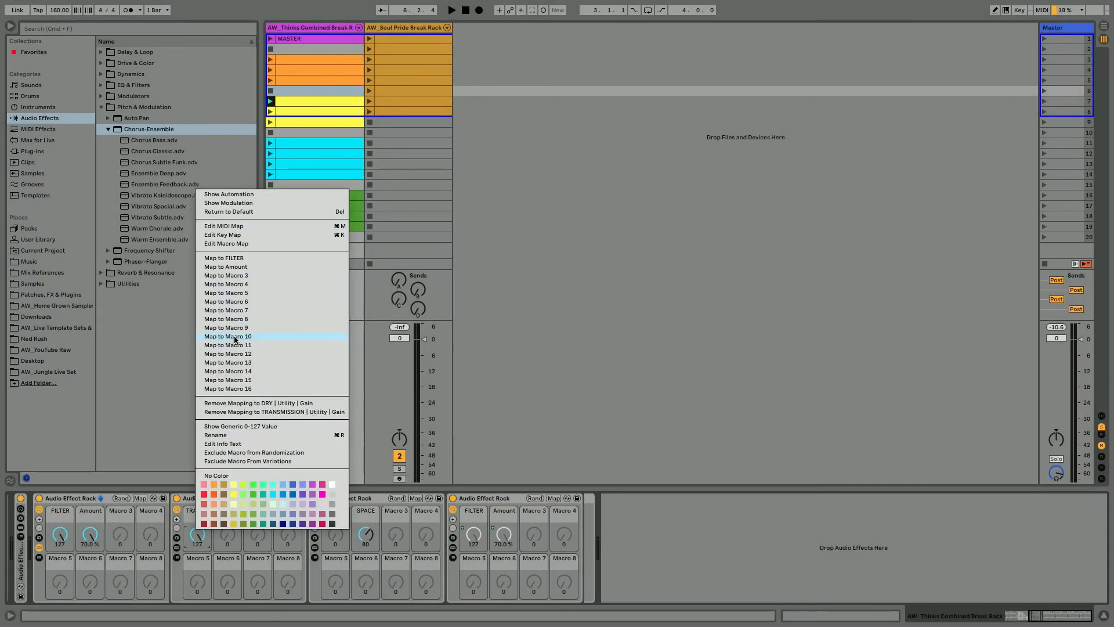
pyautogui.click(228, 276)
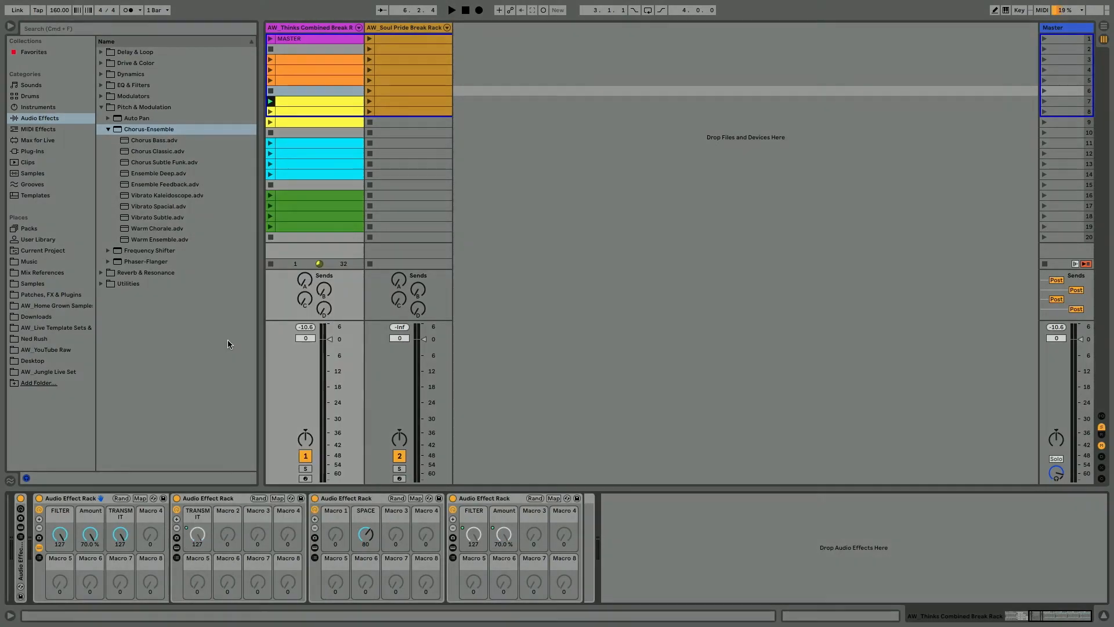
pyautogui.rightClick(365, 533)
pyautogui.click(393, 289)
# Rename the outer rack's Amount macro to TREM and hide the rack's nested devices.
pyautogui.click(89, 515)
pyautogui.press('super+r')
pyautogui.write('TREM')
pyautogui.press('Return')
pyautogui.click(147, 516)
pyautogui.click(36, 548)
pyautogui.click(36, 549)
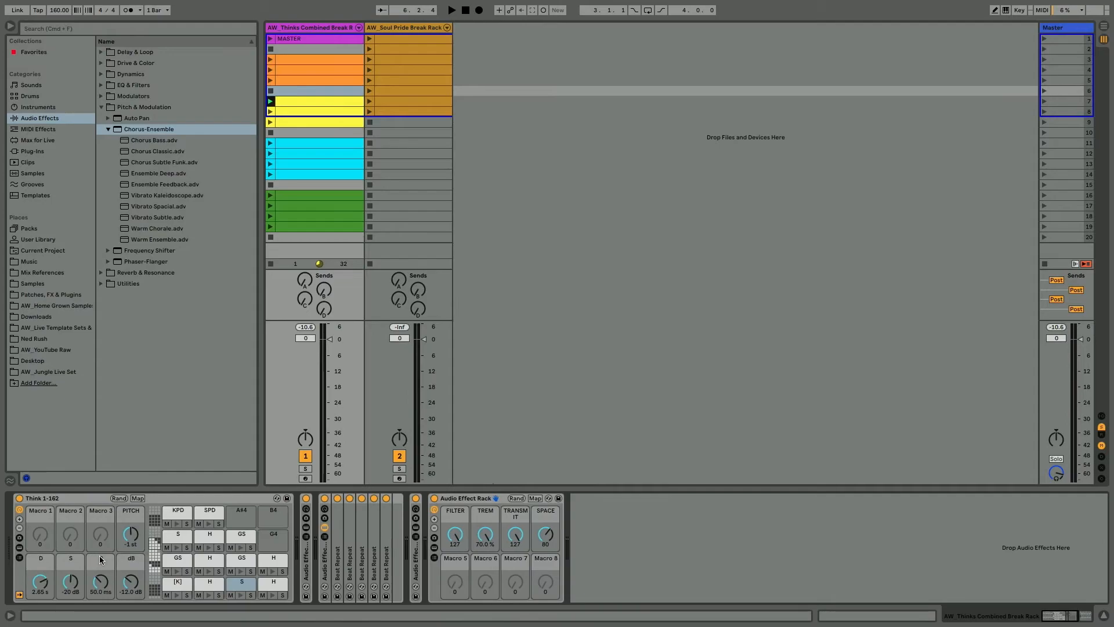
# Lower the outer rack's FILTER, TREM, TRANSMIT and SPACE macros to 0.
pyautogui.moveTo(448, 531); pyautogui.dragTo(449, 608)
pyautogui.moveTo(481, 535); pyautogui.dragTo(508, 604)
pyautogui.moveTo(535, 534); pyautogui.dragTo(535, 604)
# Unfold the rack with the DRY, DLY and RVB chains, start playback and raise the FILTER macro to 127.
pyautogui.doubleClick(401, 568)
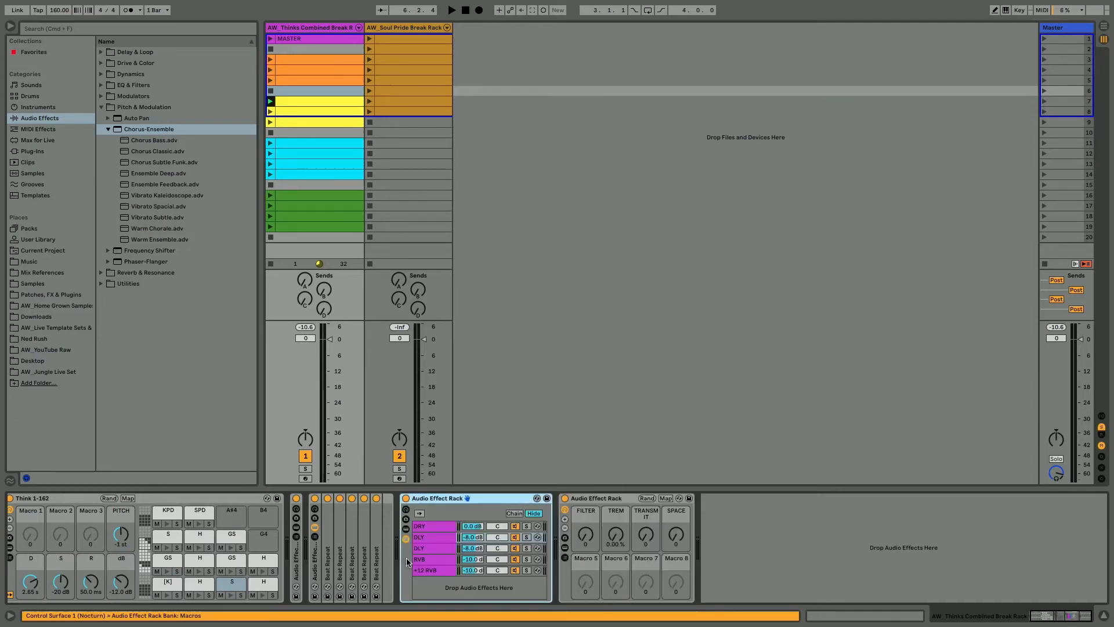
pyautogui.click(444, 571)
pyautogui.press('space')
pyautogui.moveTo(584, 535); pyautogui.dragTo(584, 460)
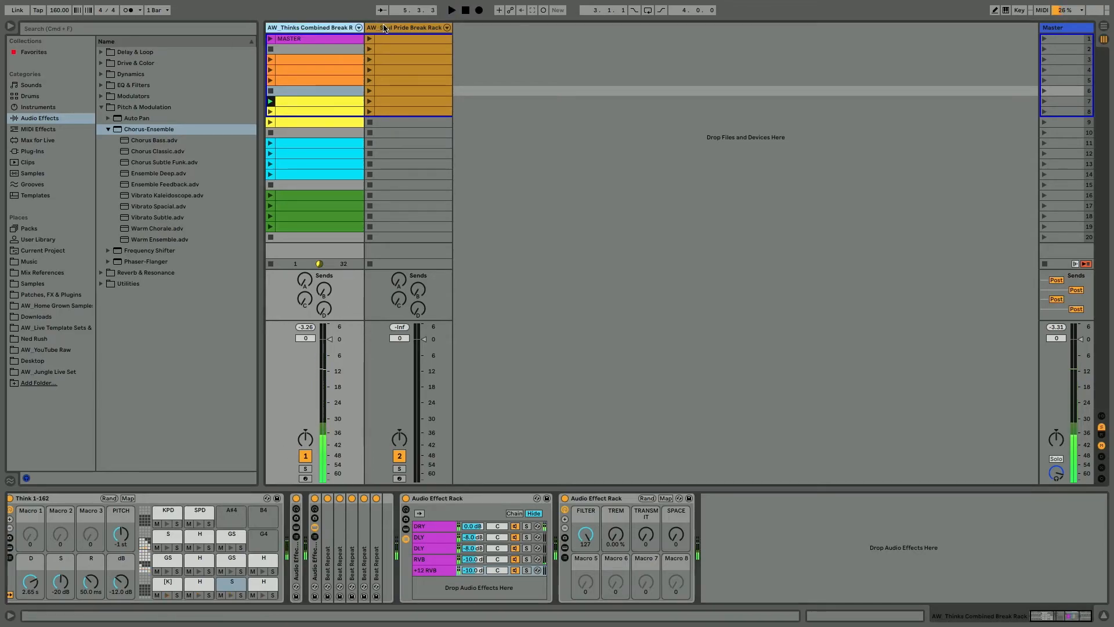
# Group the AW_Thinks Combined Break and AW_Soul Pride Break tracks into one group track.
pyautogui.click(383, 26)
pyautogui.click(39, 558)
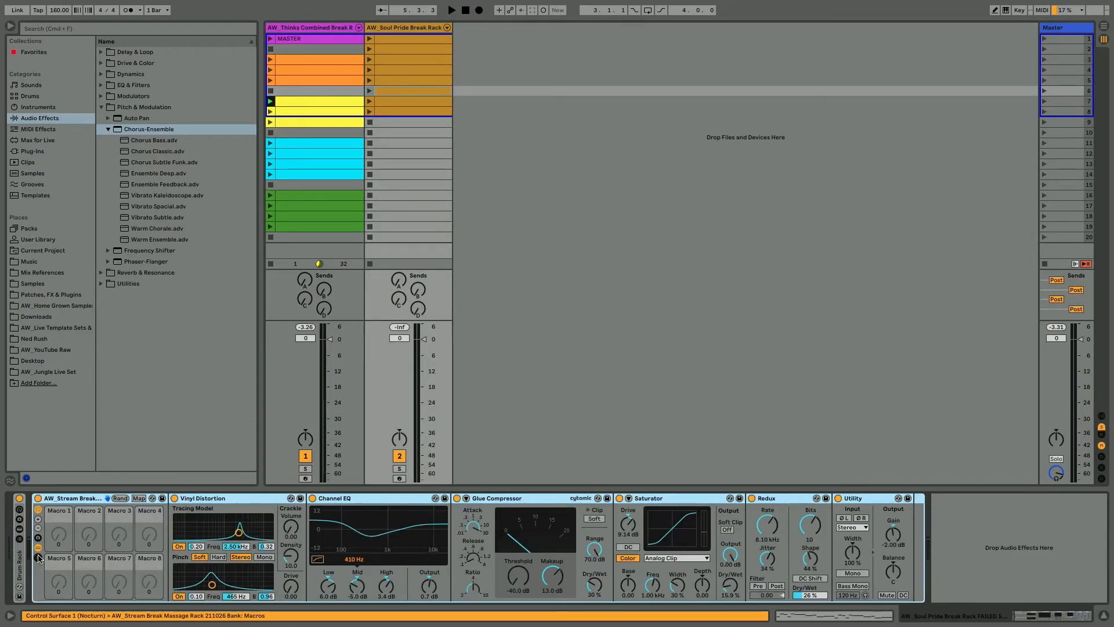
pyautogui.click(328, 29)
pyautogui.press('super+g')
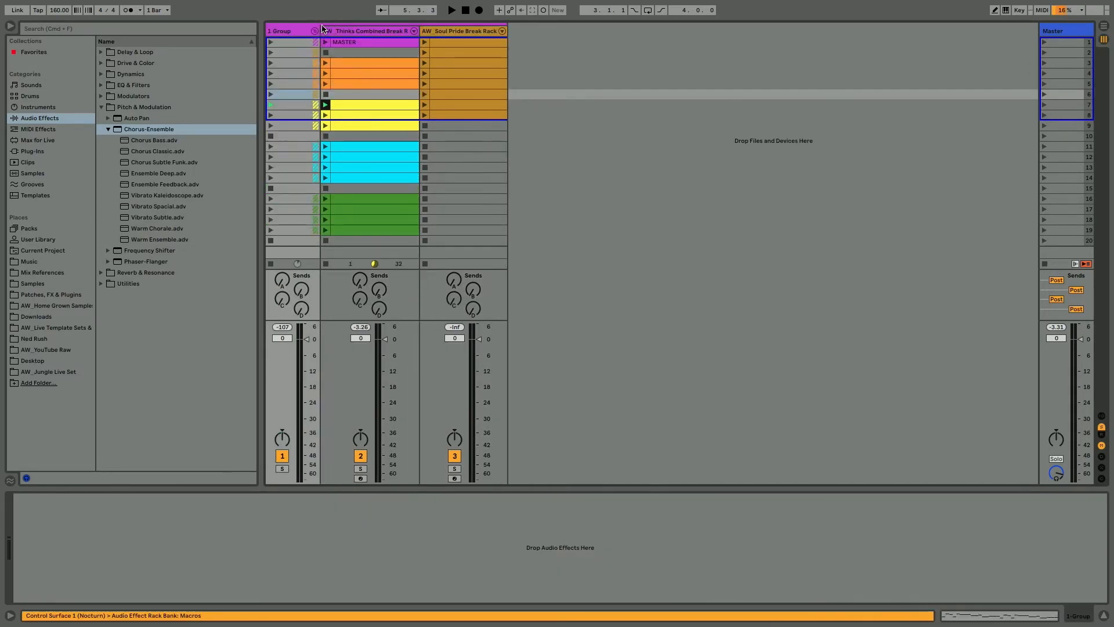
# Move the FILTER/TREM/TRANSMIT/SPACE rack from the AW_Thinks Combined Break track onto the group track.
pyautogui.click(335, 29)
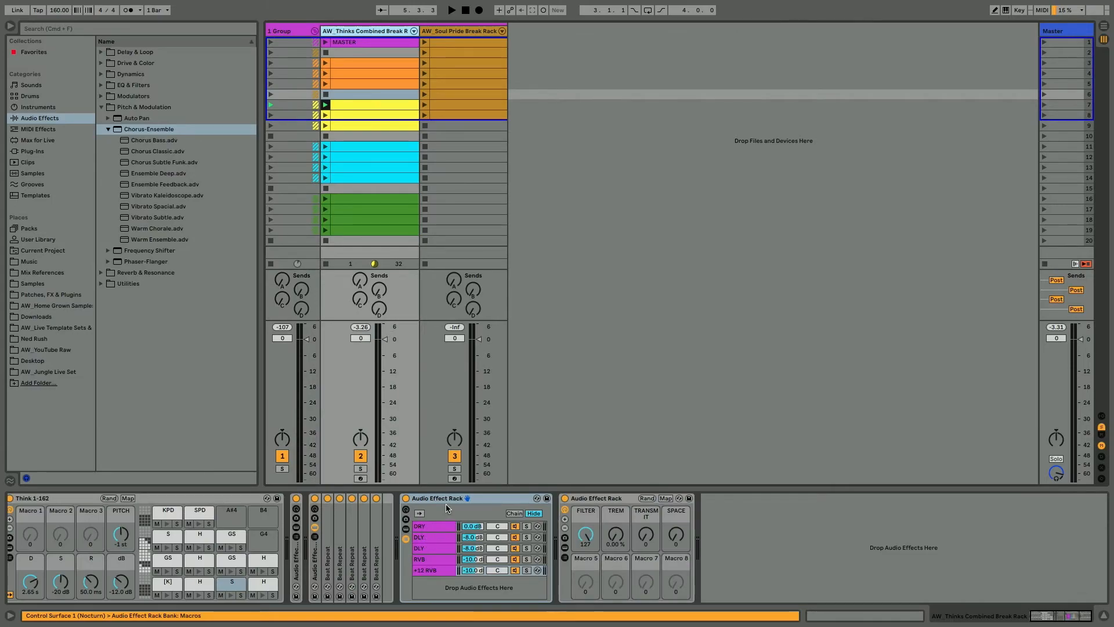
pyautogui.click(592, 501)
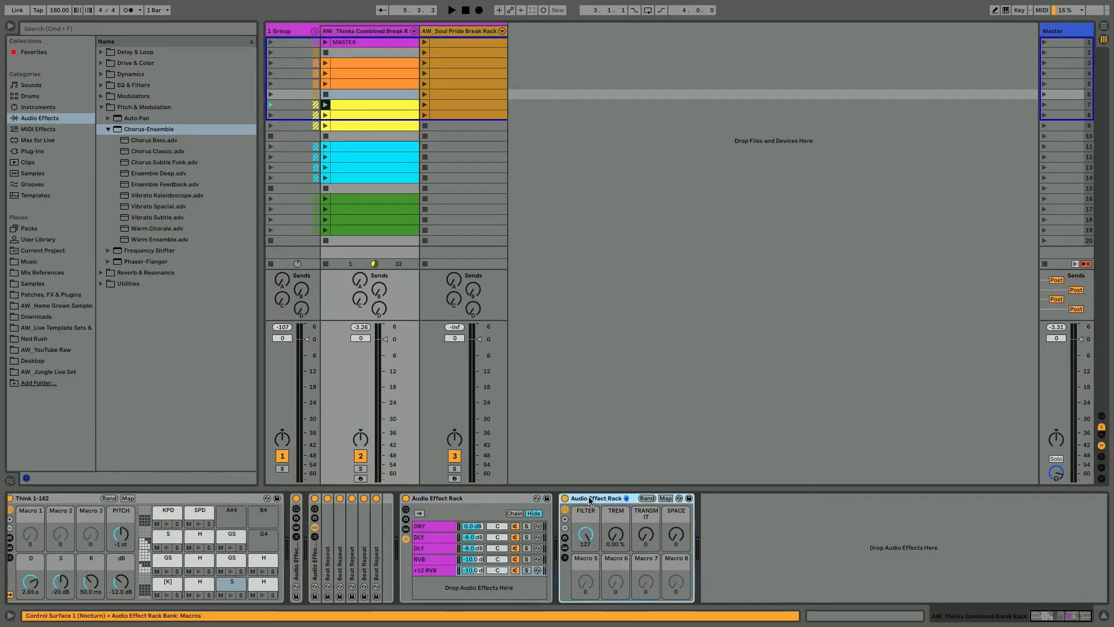
pyautogui.moveTo(312, 17); pyautogui.dragTo(289, 29)
# Rename the group track's effect rack to "AW_YouTube Babe FX 1".
pyautogui.click(46, 497)
pyautogui.press('super+r')
pyautogui.write('AW')
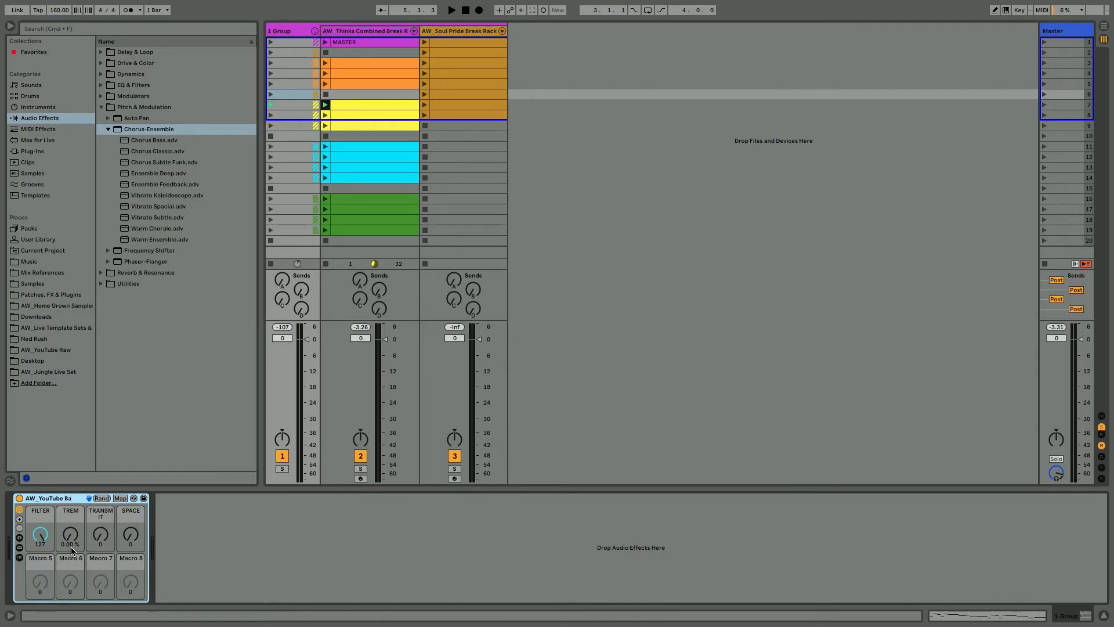
pyautogui.write('YouTube Babe FX 1')
pyautogui.press('Return')
# Color the FILTER macro pink, TREM orange, TRANSMIT teal and SPACE blue.
pyautogui.rightClick(38, 533)
pyautogui.click(47, 469)
pyautogui.rightClick(73, 511)
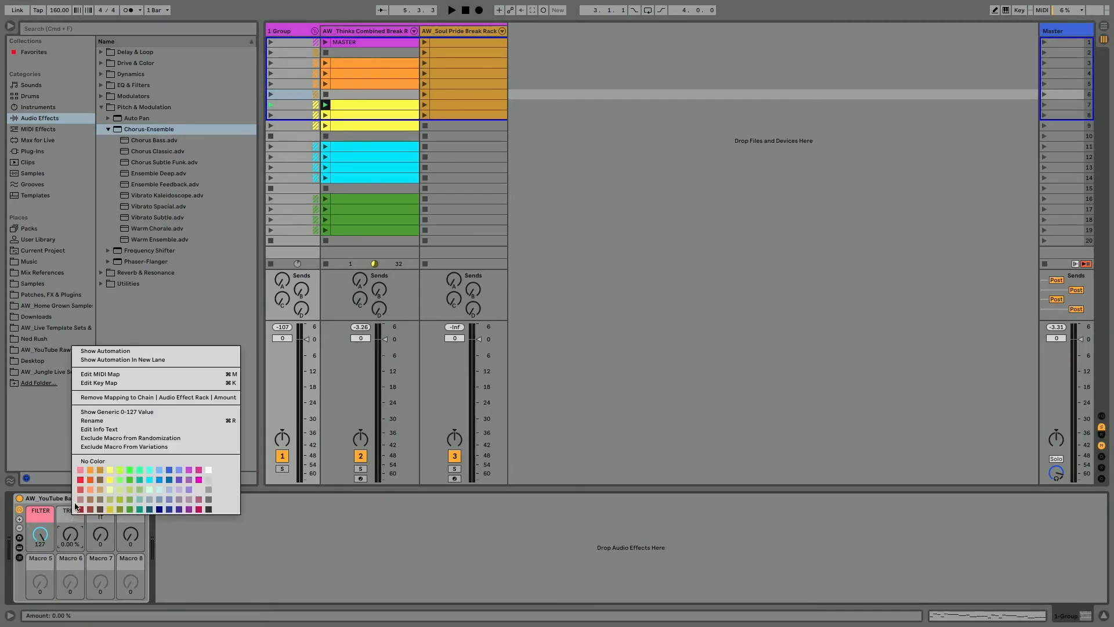
pyautogui.click(90, 475)
pyautogui.rightClick(100, 529)
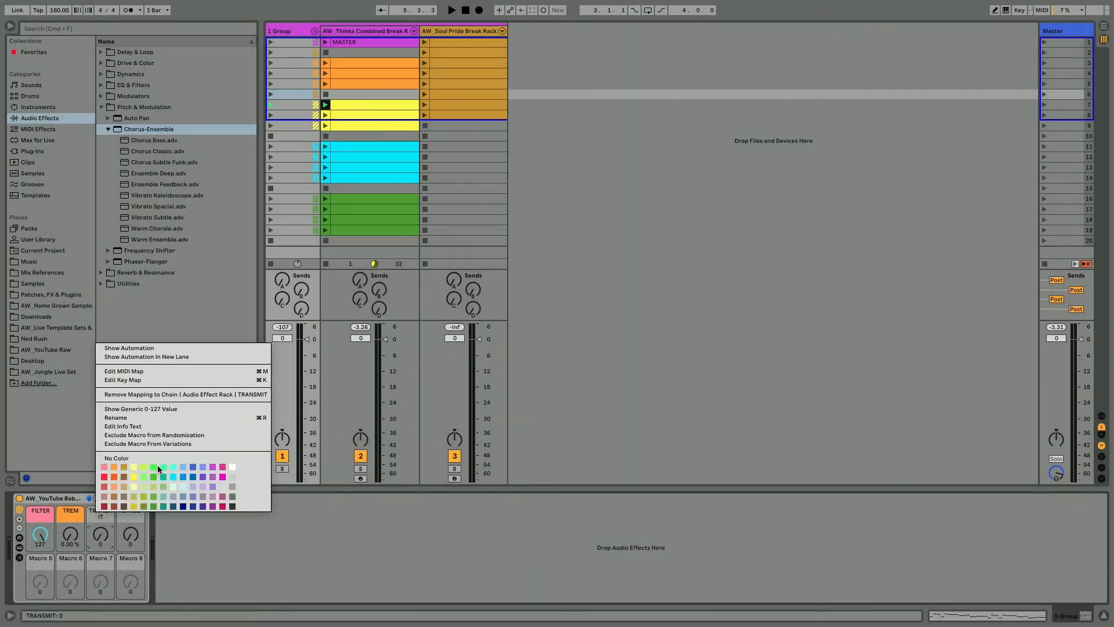
pyautogui.press('Escape')
pyautogui.rightClick(109, 520)
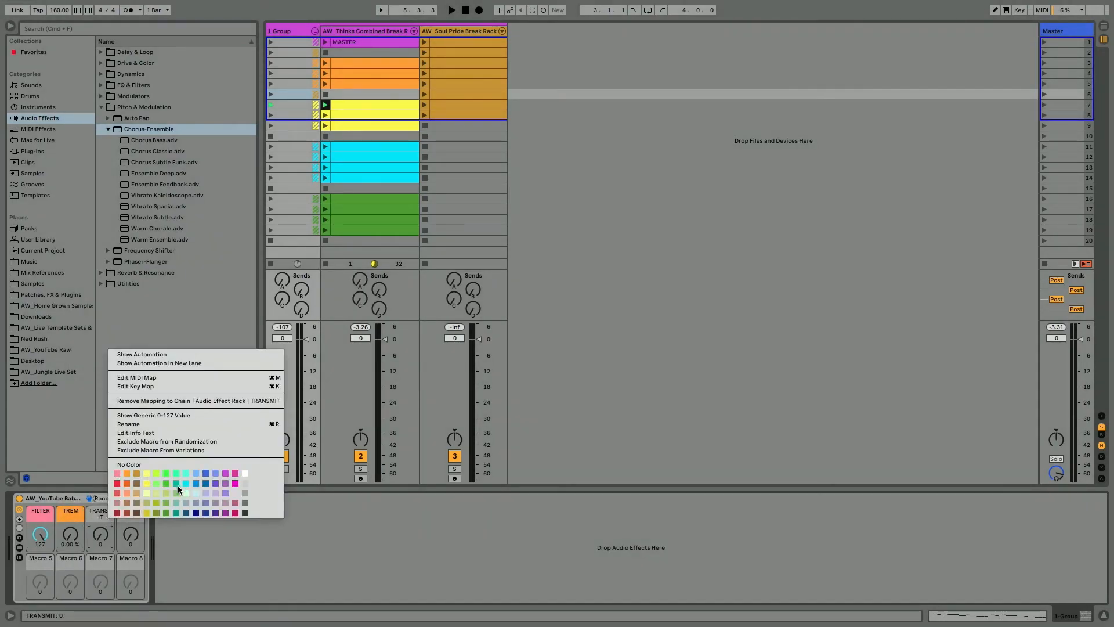
pyautogui.click(174, 487)
pyautogui.rightClick(131, 512)
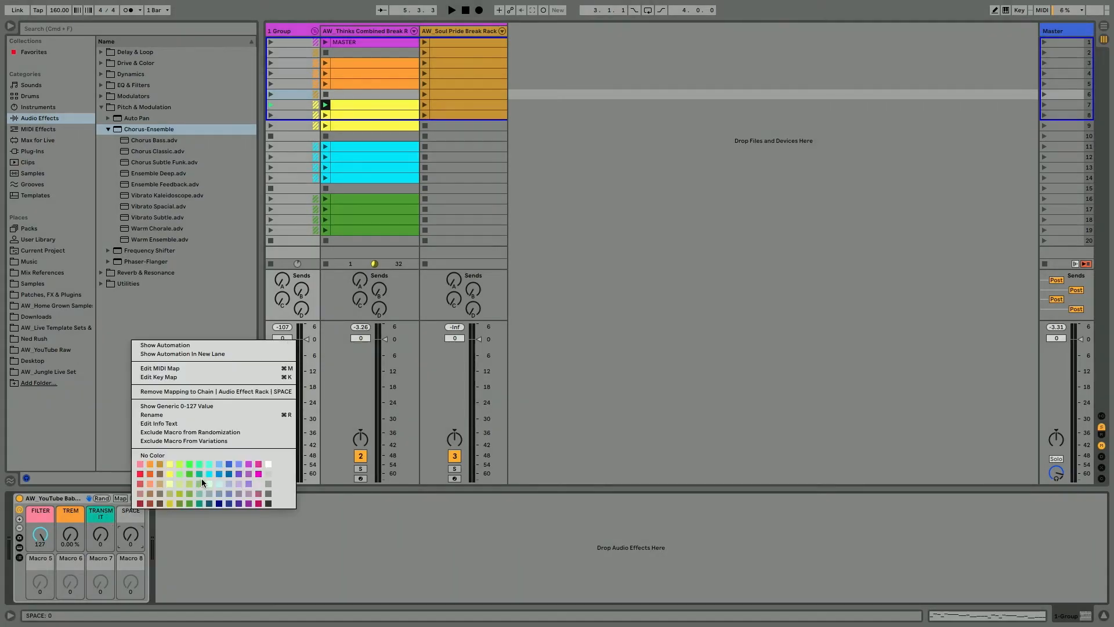
pyautogui.click(217, 473)
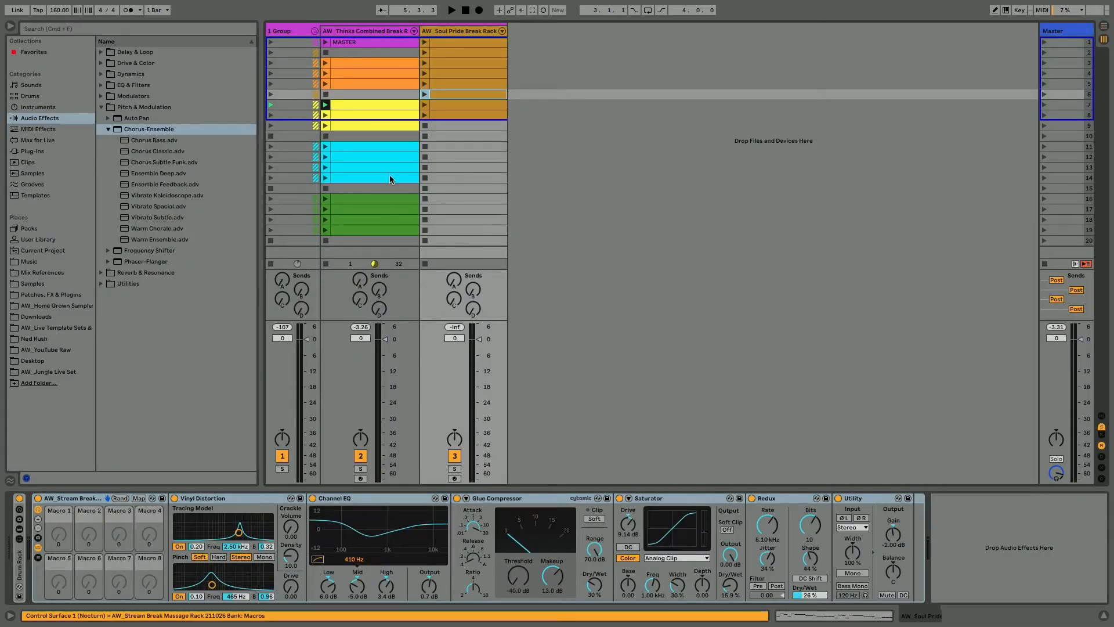
# Rename the group rack's unused Macros 6, 7 and 8 to "-".
pyautogui.click(304, 32)
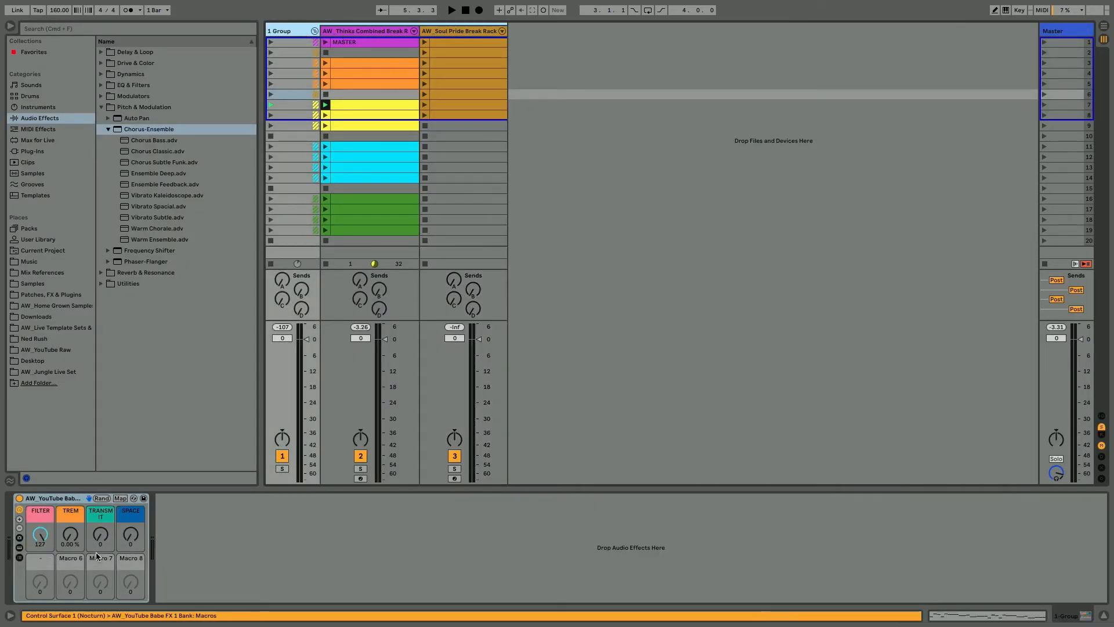
pyautogui.click(70, 565)
pyautogui.write('-')
pyautogui.press('Return')
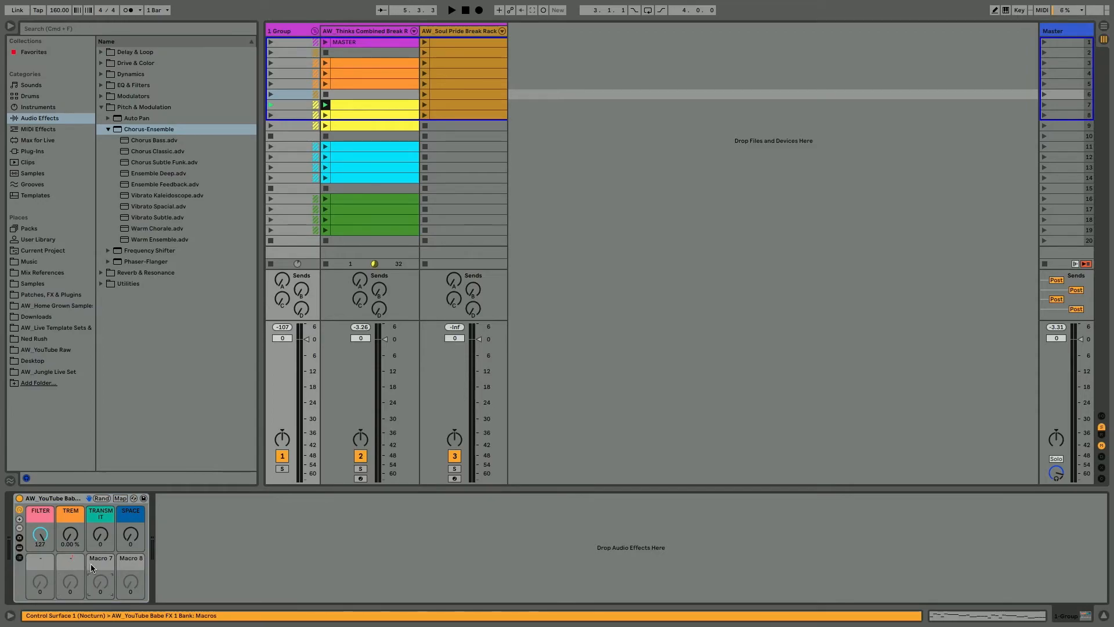
pyautogui.click(105, 566)
pyautogui.write('-')
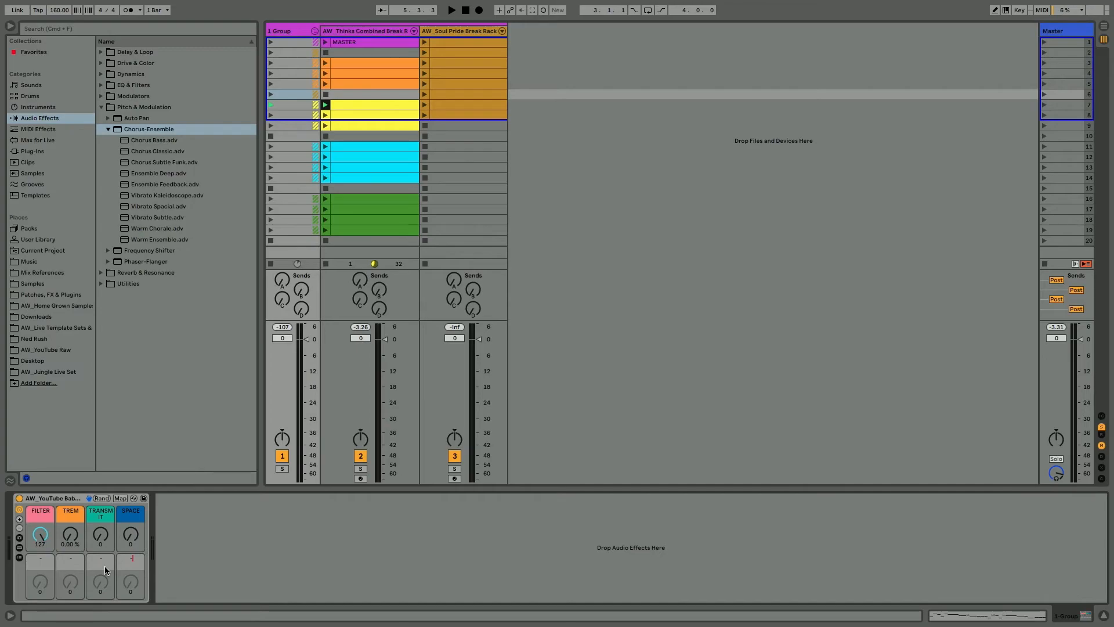
pyautogui.click(255, 547)
# Start playback and audition the group rack, raising TREM and returning it to 0%, with TRANSMIT raised to 127.
pyautogui.press('space')
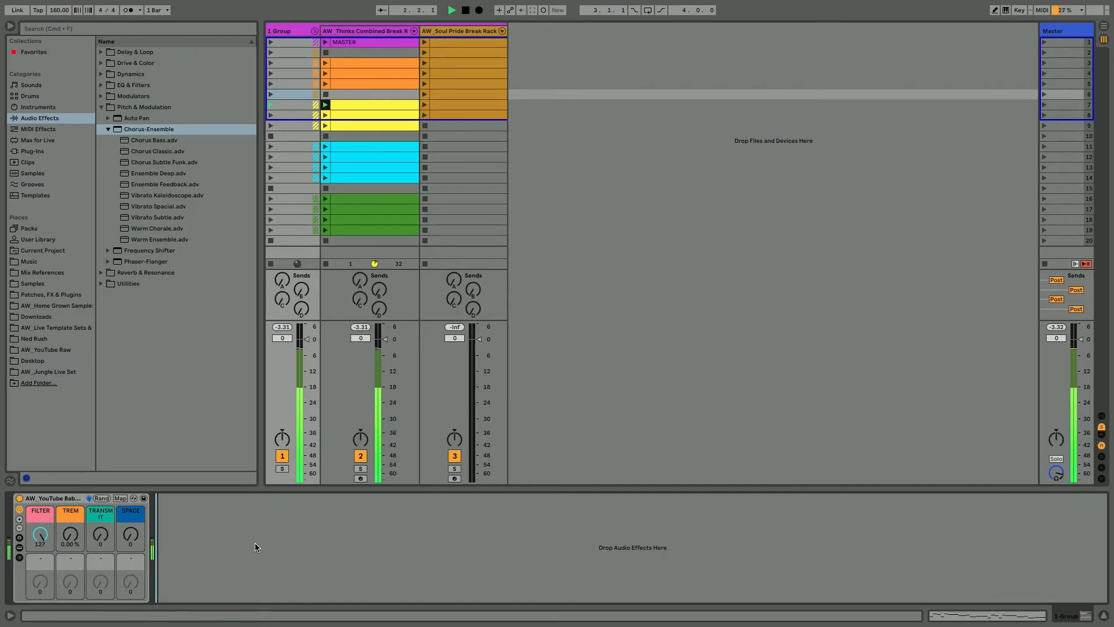
pyautogui.moveTo(68, 536); pyautogui.dragTo(68, 499)
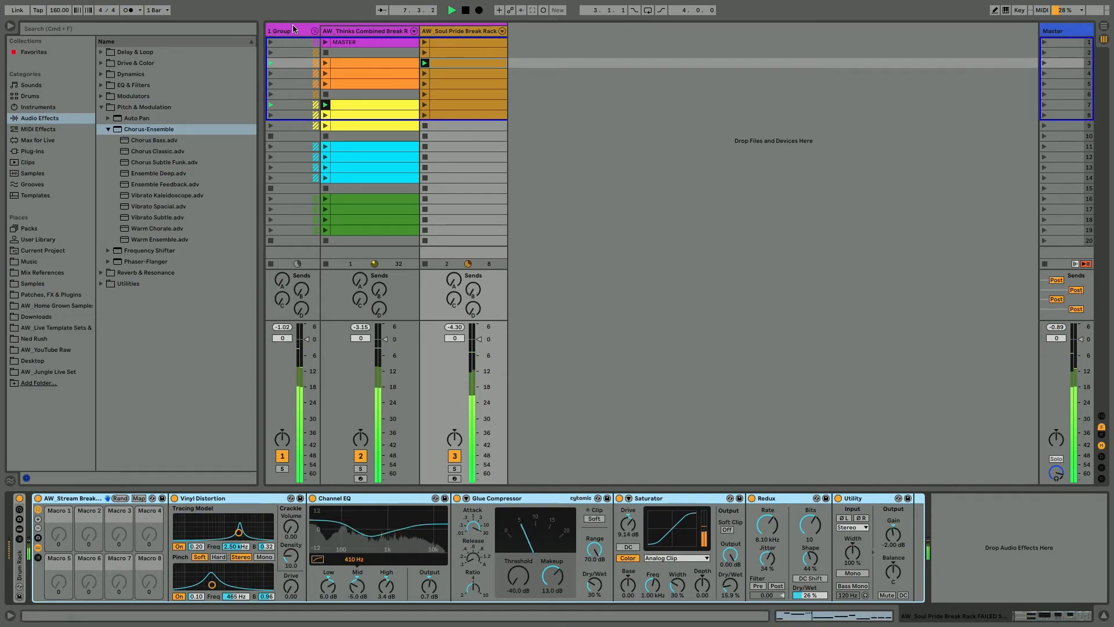
pyautogui.moveTo(101, 534); pyautogui.dragTo(101, 464)
pyautogui.doubleClick(72, 535)
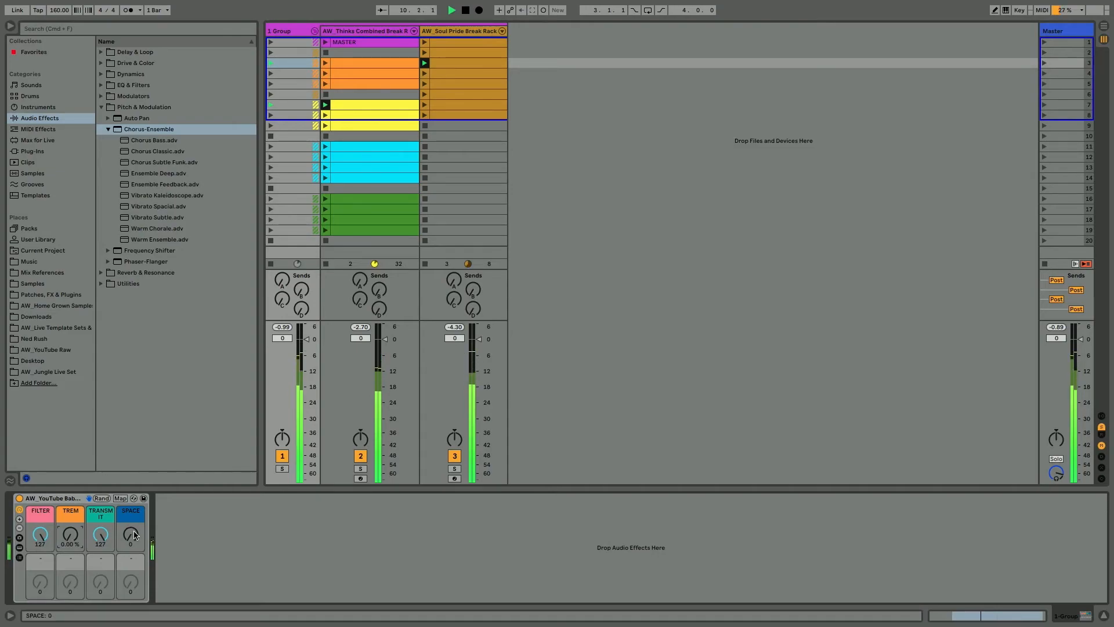
# Audition the group rack's macros during playback, raising TRANSMIT and SPACE to 127 and sweeping FILTER.
pyautogui.moveTo(130, 535); pyautogui.dragTo(130, 464)
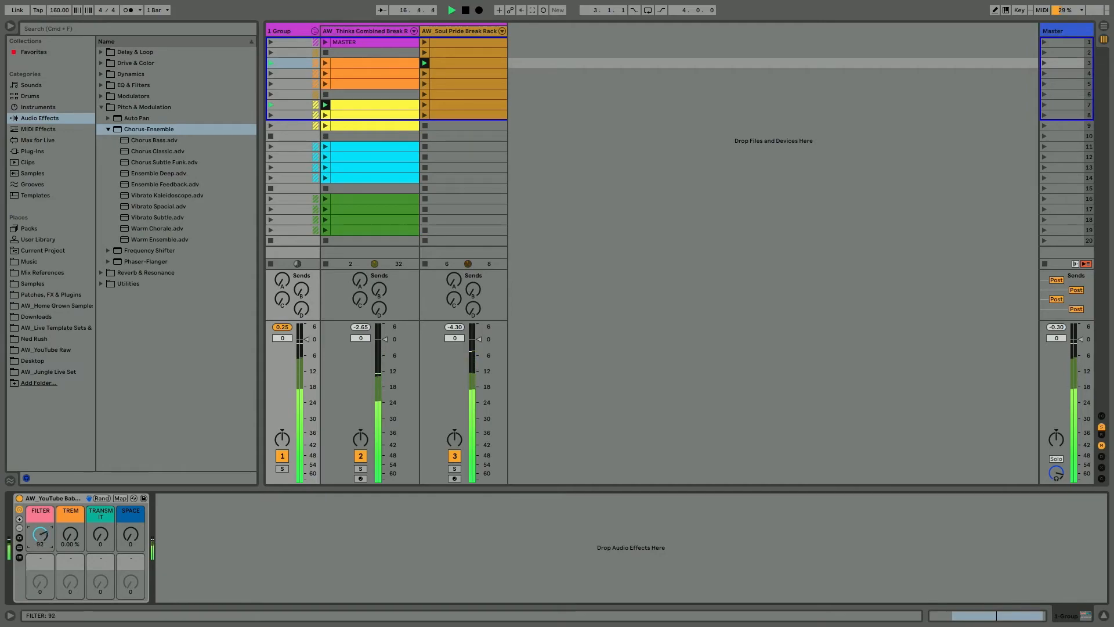
pyautogui.moveTo(101, 536); pyautogui.dragTo(101, 462)
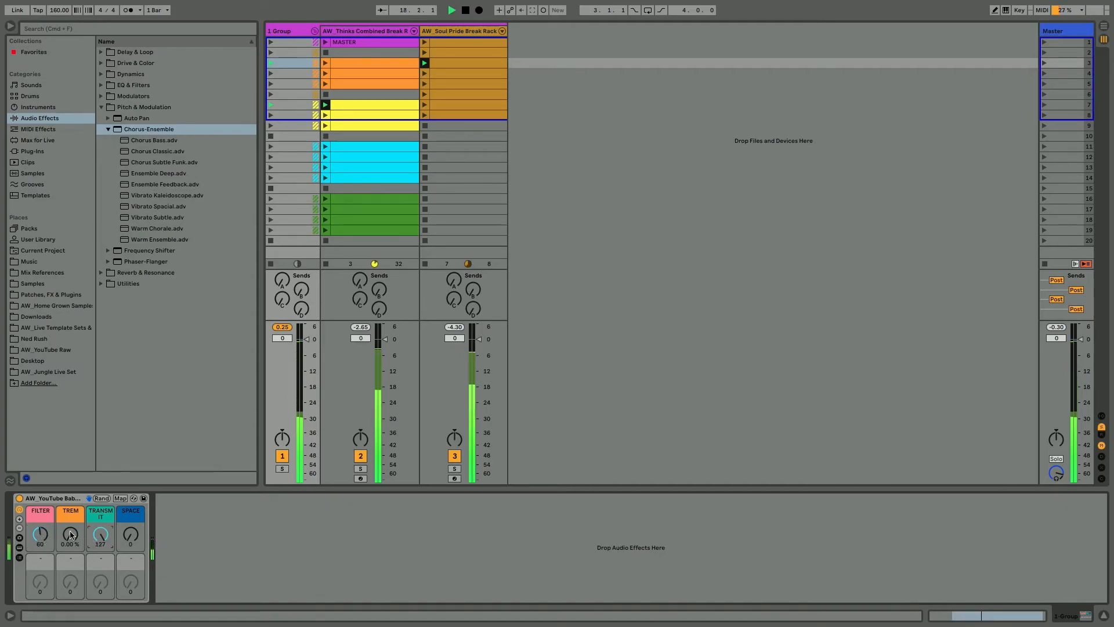
pyautogui.moveTo(40, 536)
pyautogui.mouseDown()
pyautogui.moveTo(41, 517)
pyautogui.moveTo(40, 528)
pyautogui.mouseUp()
pyautogui.moveTo(130, 537); pyautogui.dragTo(130, 493)
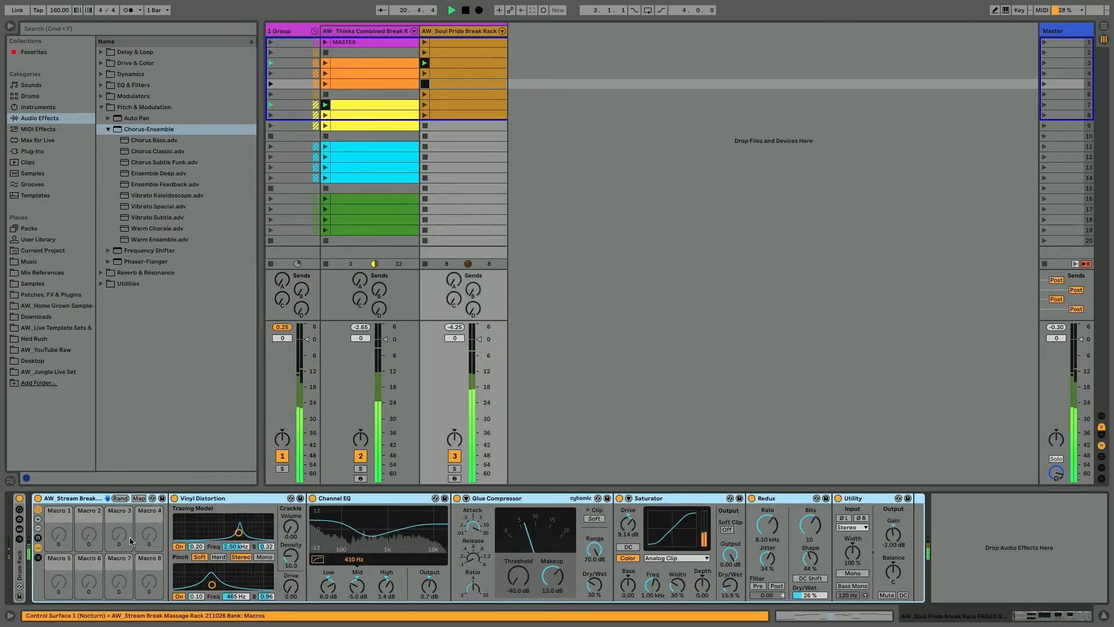
# Return to the group track's rack, sweep FILTER down and back to 127, reset TRANSMIT and SPACE to 0, and stop playback.
pyautogui.click(295, 31)
pyautogui.click(344, 31)
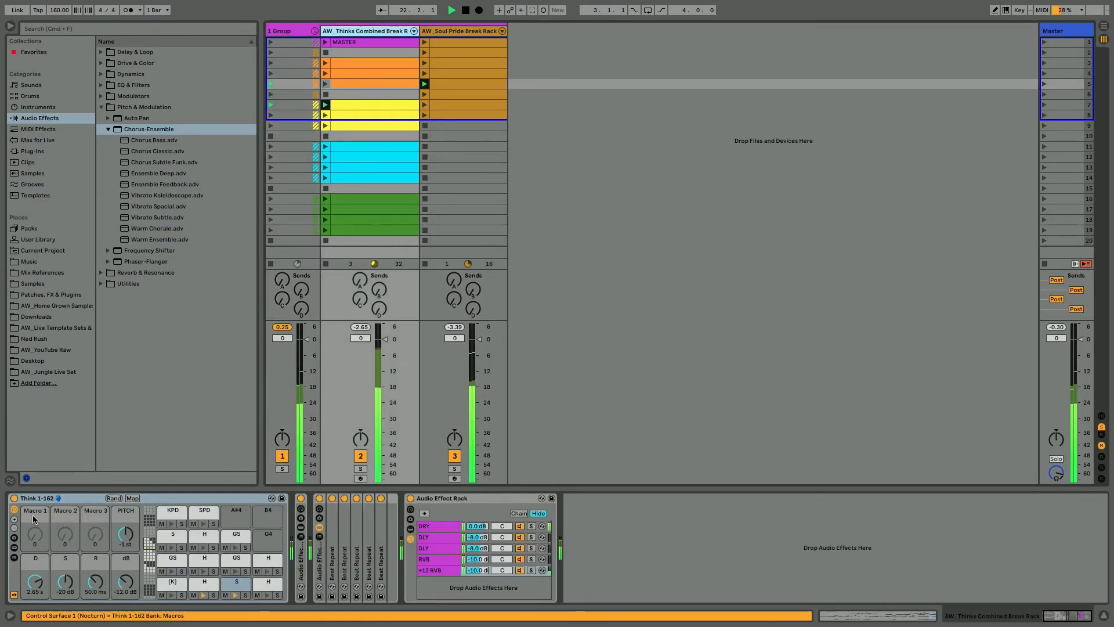
pyautogui.click(286, 30)
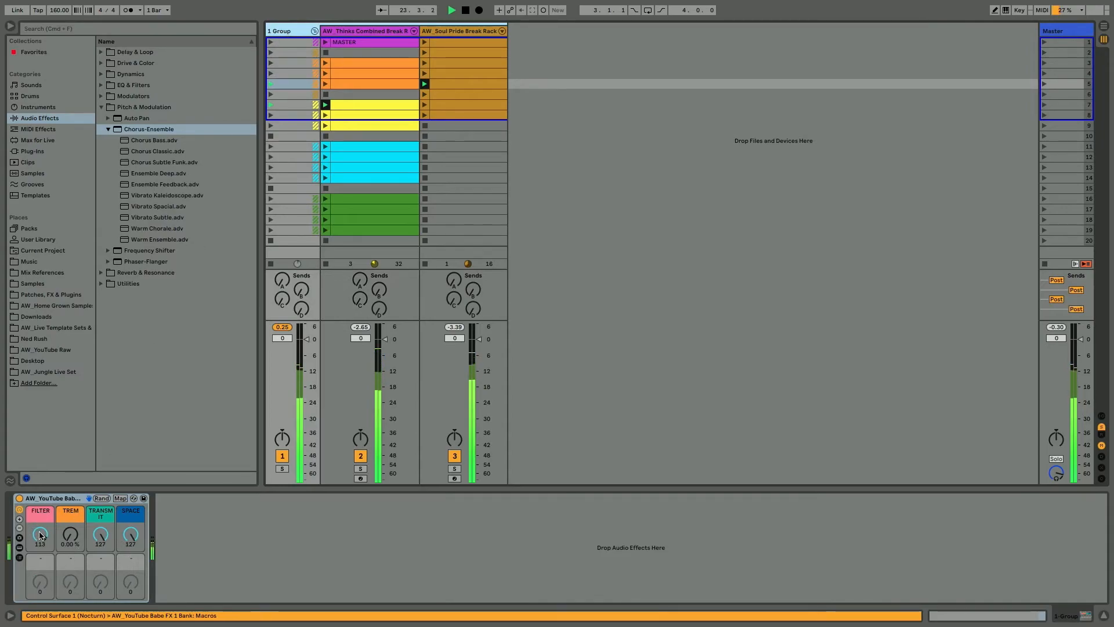
pyautogui.moveTo(39, 535); pyautogui.dragTo(39, 562)
pyautogui.moveTo(100, 535); pyautogui.dragTo(100, 603)
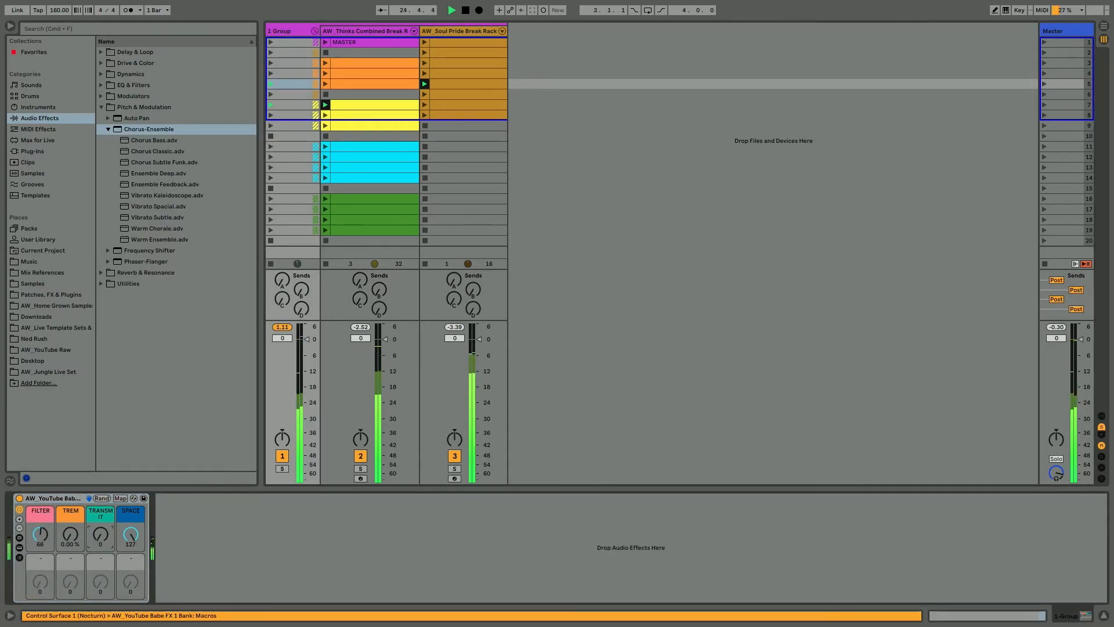
pyautogui.moveTo(39, 534); pyautogui.dragTo(39, 521)
pyautogui.moveTo(130, 535); pyautogui.dragTo(130, 603)
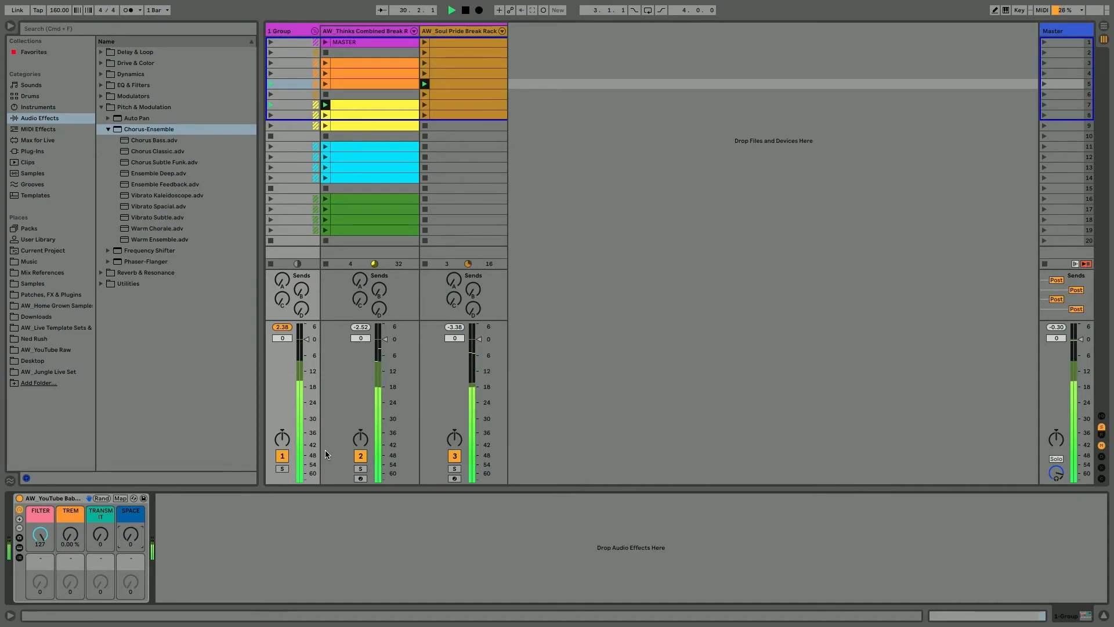
pyautogui.press('space')
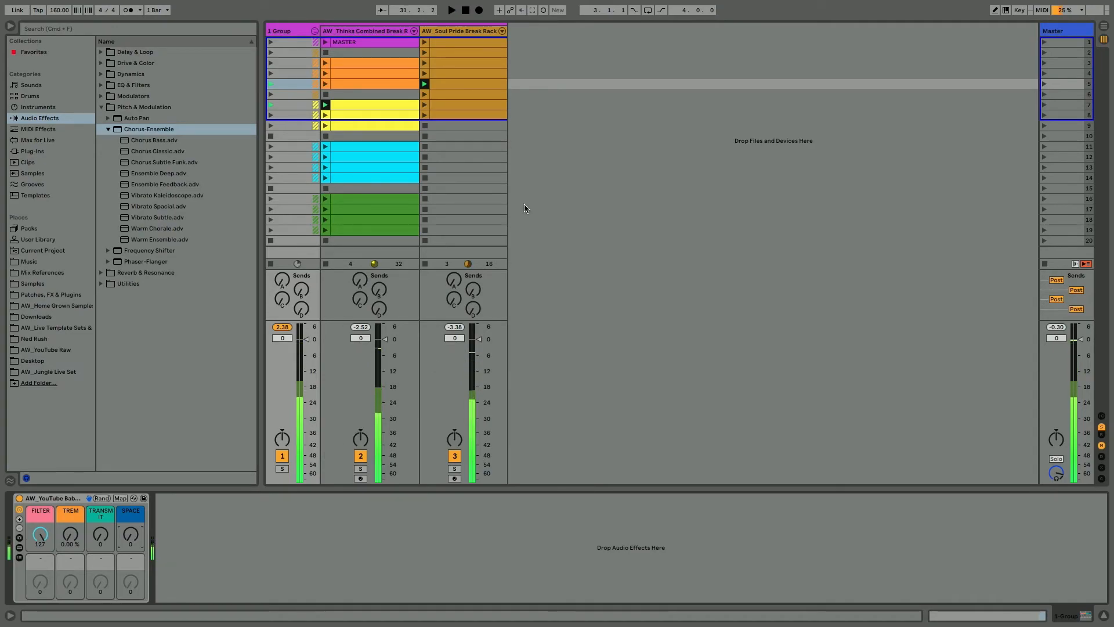
# Launch the Thinks track's green clip in scene 17, and hide the browser with the group track's rack shown.
pyautogui.click(325, 210)
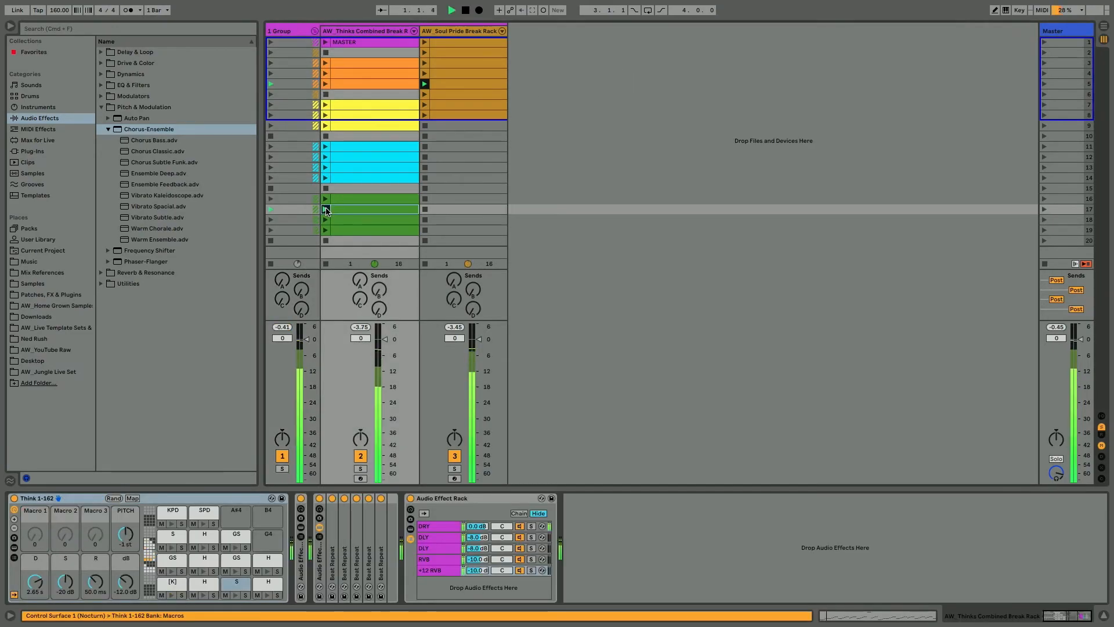
pyautogui.click(9, 26)
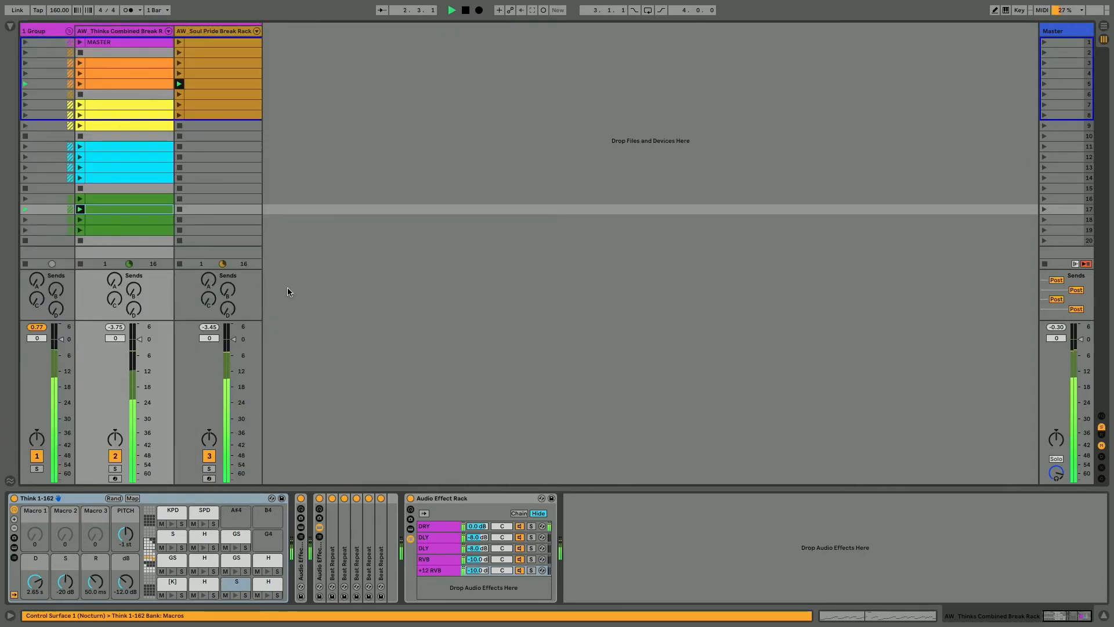
pyautogui.click(50, 30)
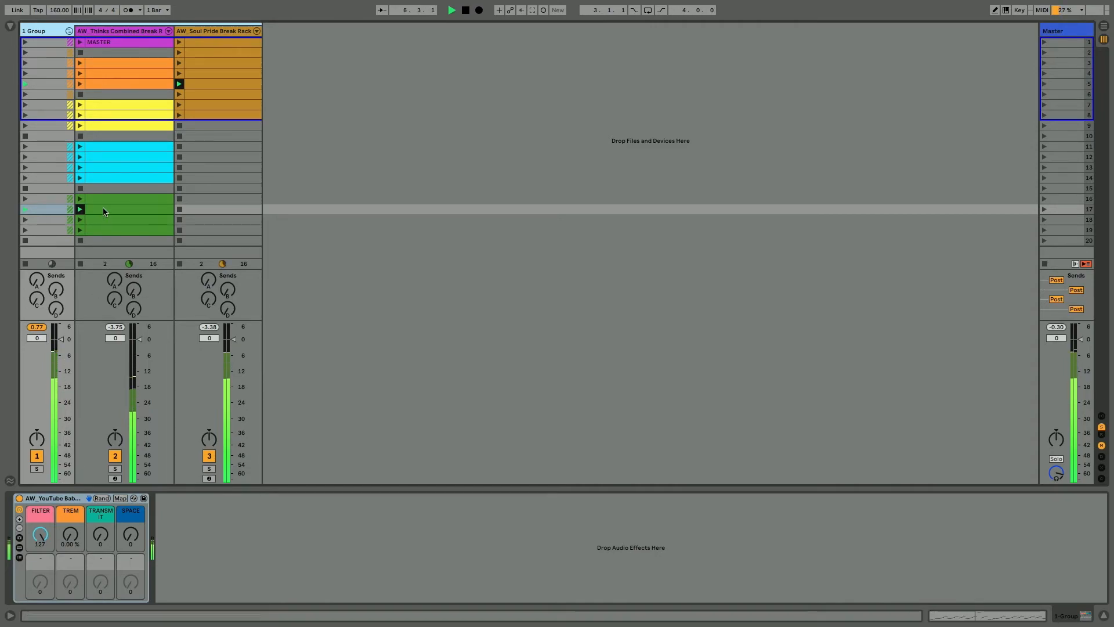
# Insert six empty scenes below scene 20.
pyautogui.click(120, 201)
pyautogui.click(124, 228)
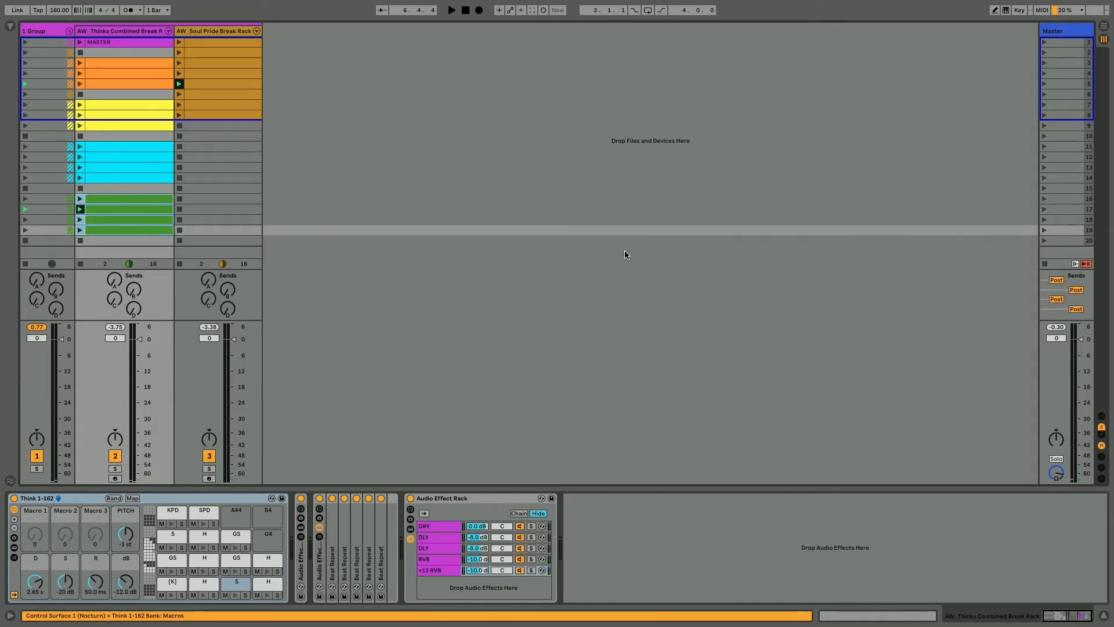
pyautogui.click(1054, 240)
pyautogui.press('super+i')
pyautogui.press('super+i')
pyautogui.press('super+i')
pyautogui.press('super+i')
pyautogui.press('super+i')
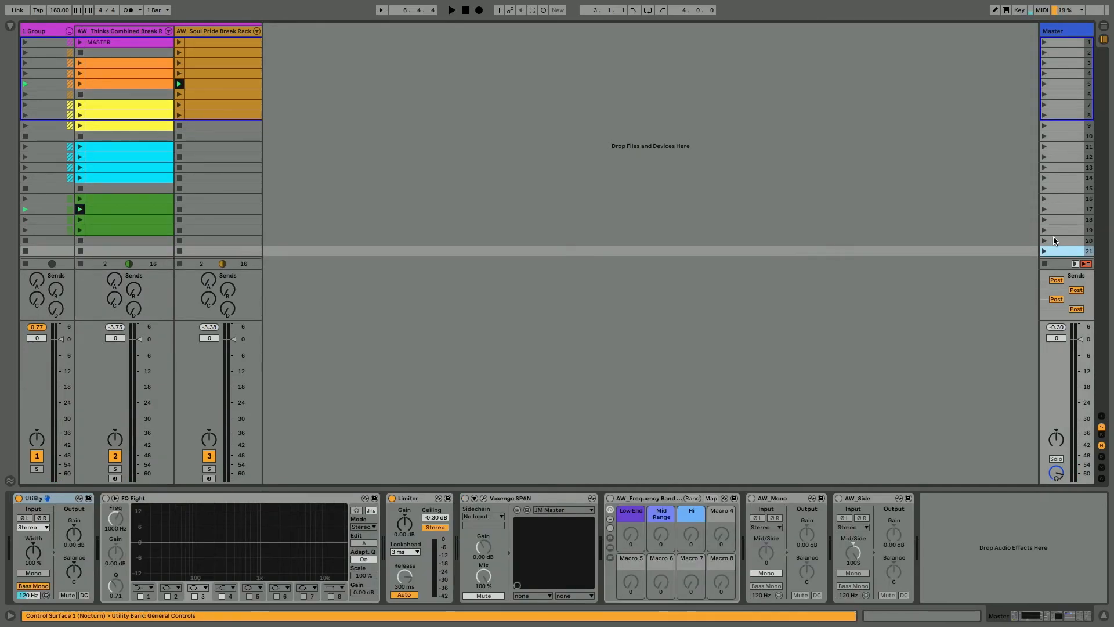
pyautogui.press('super+i')
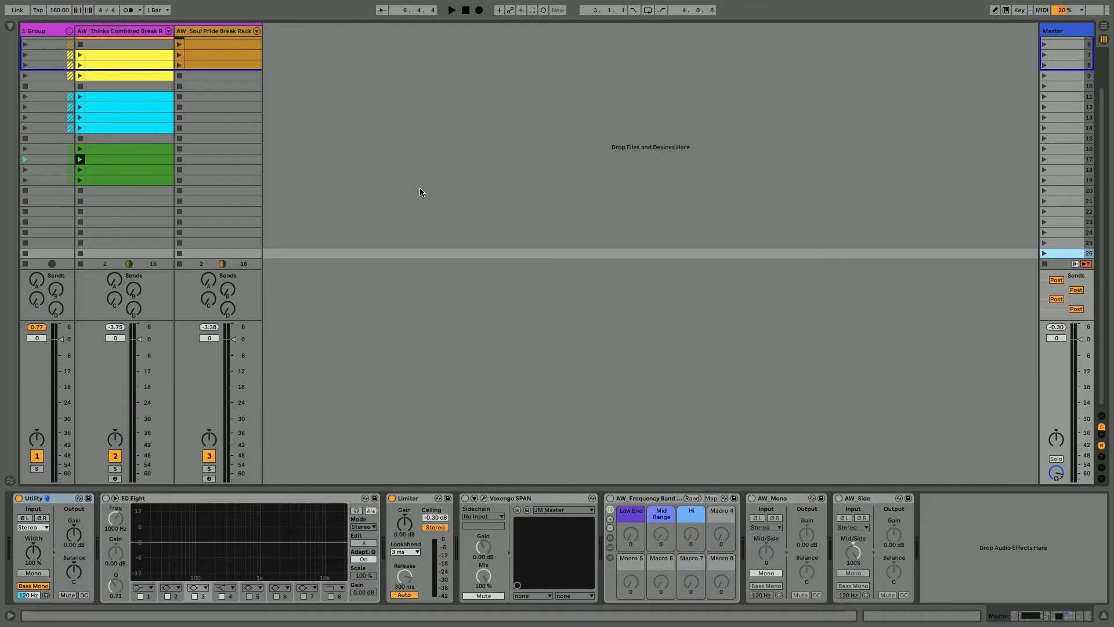
# Duplicate the Thinks track's four green clips into scenes 20 to 23.
pyautogui.click(136, 151)
pyautogui.keyDown('shift'); pyautogui.click(134, 180); pyautogui.keyUp('shift')
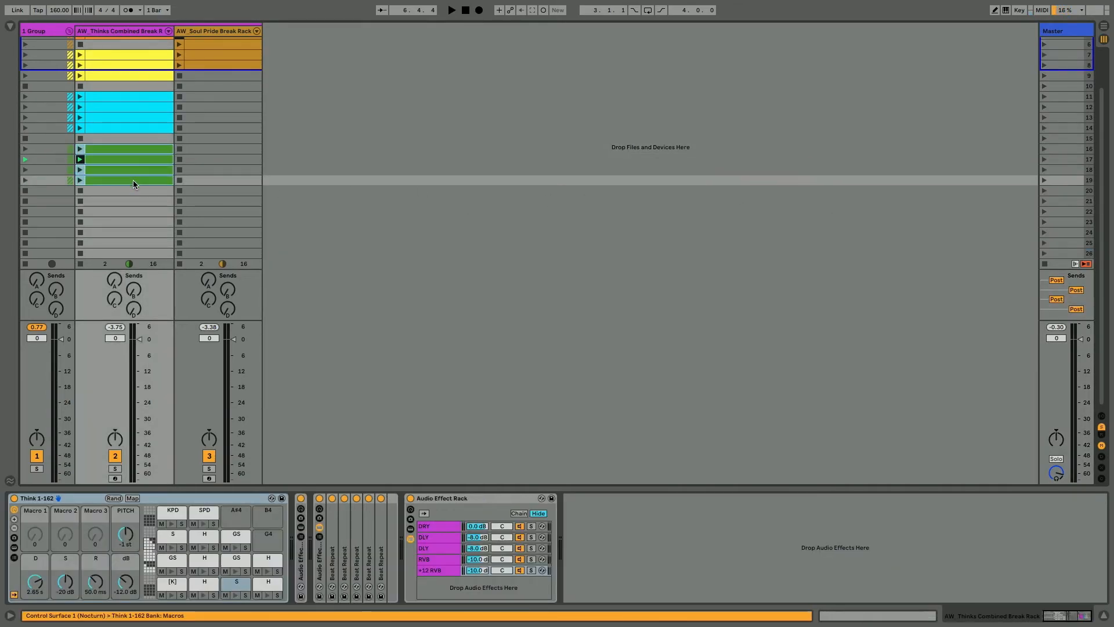
pyautogui.press('super+d')
pyautogui.click(114, 195)
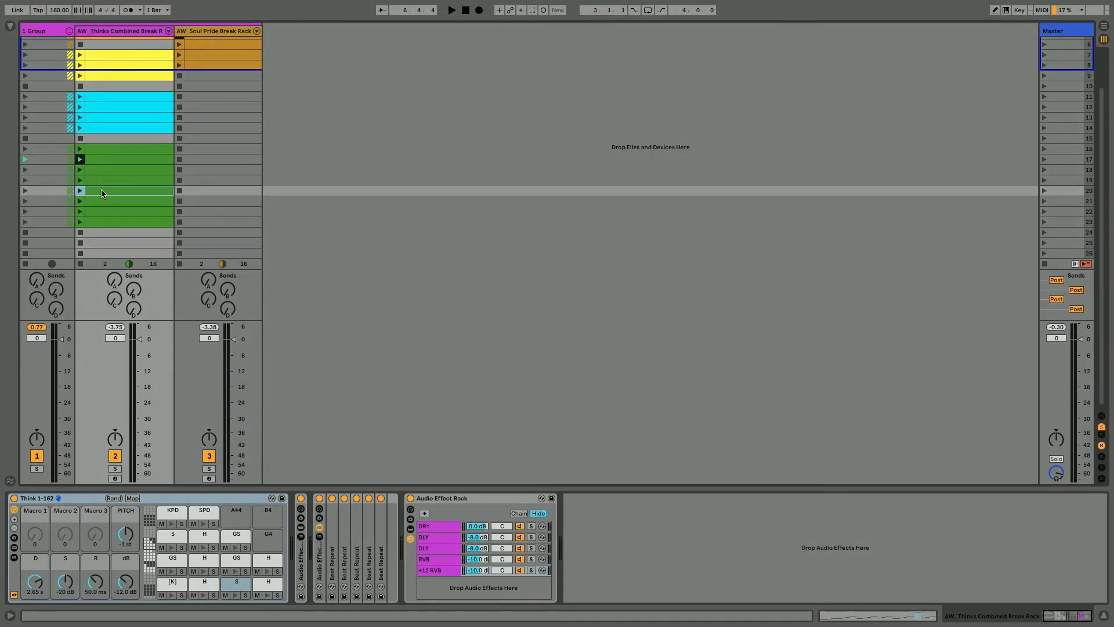
# Examine the green clip in scene 20 and its envelope device list for the group rack's TRANSMIT macro.
pyautogui.doubleClick(102, 194)
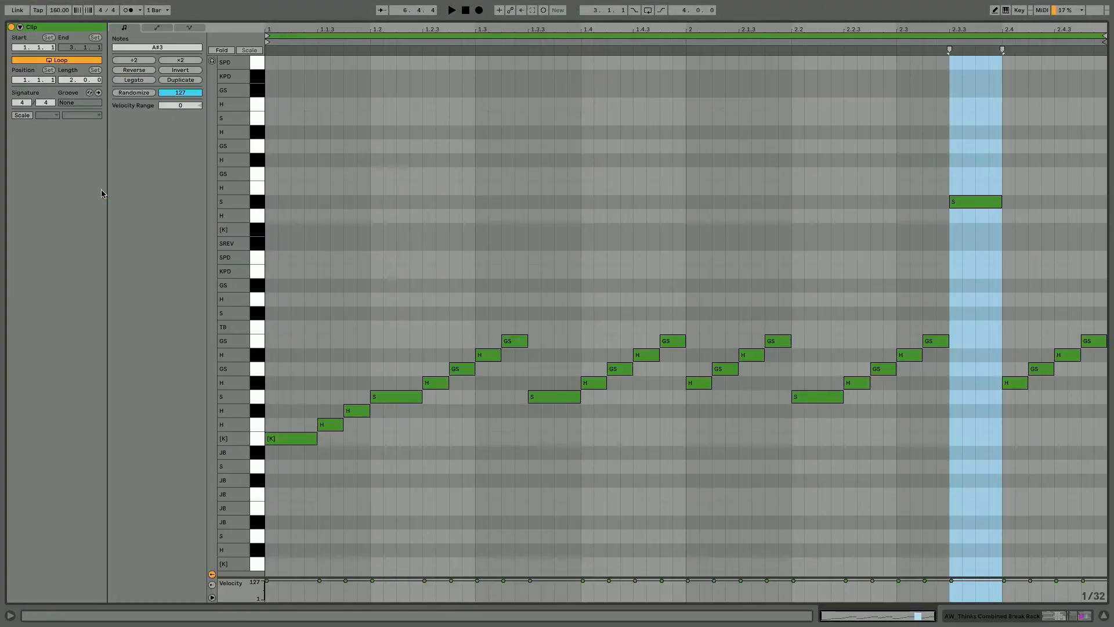
pyautogui.hotkey('shift', 'Tab')
pyautogui.click(31, 31)
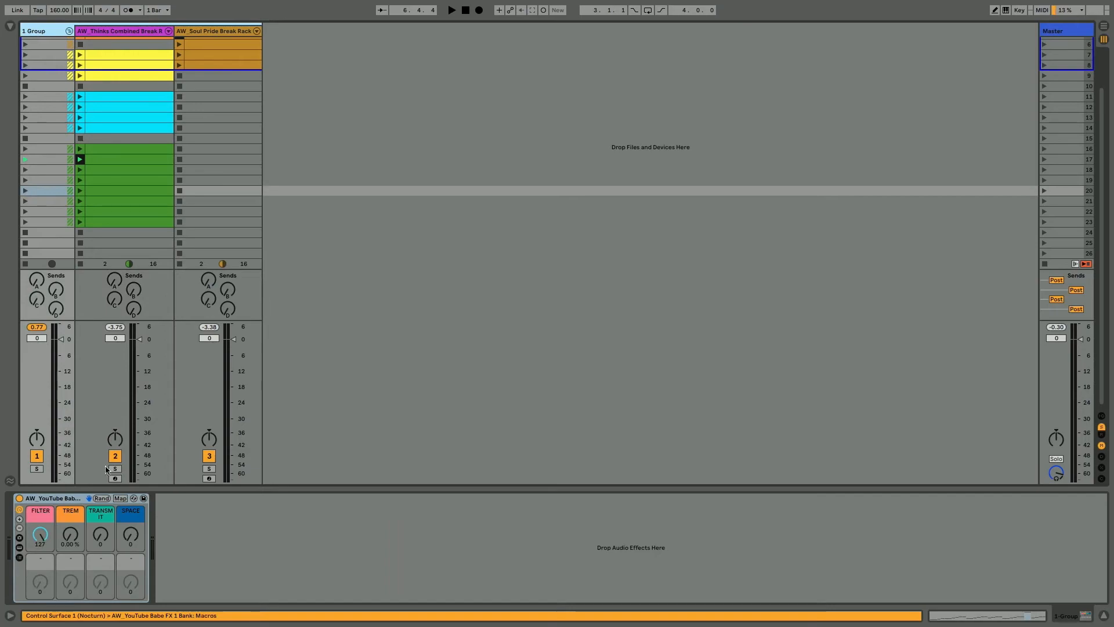
pyautogui.click(97, 539)
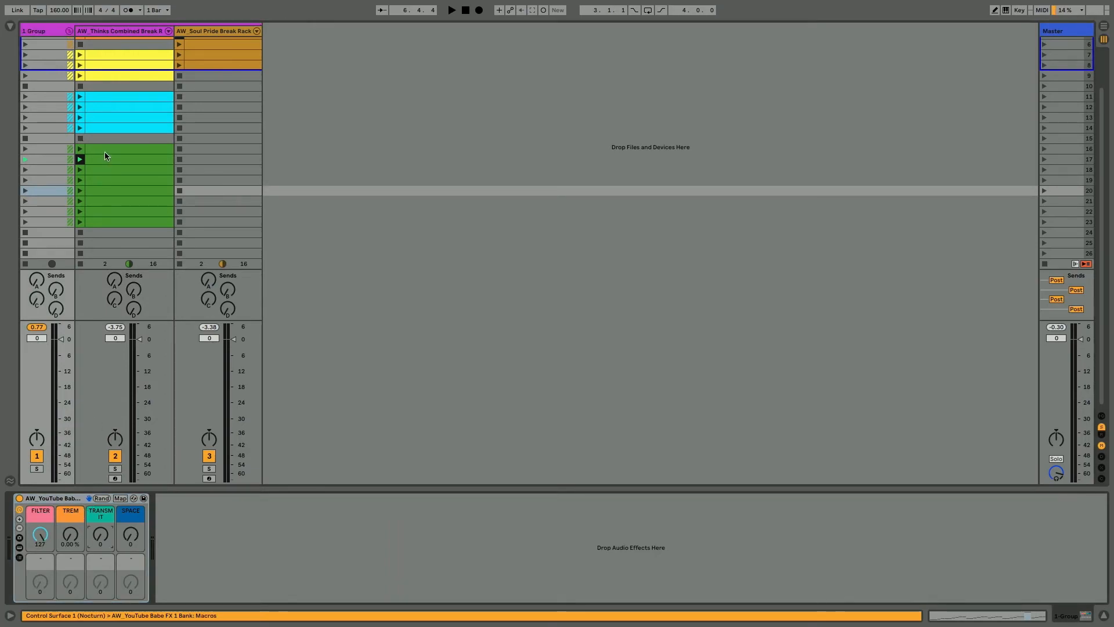
pyautogui.doubleClick(107, 192)
pyautogui.click(157, 28)
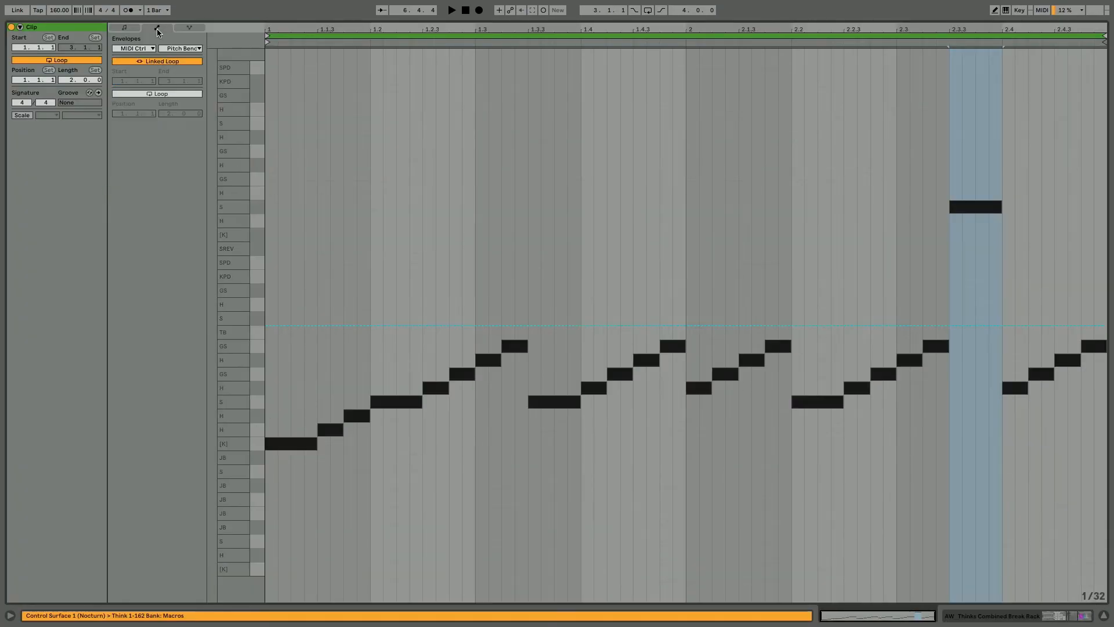
pyautogui.click(144, 48)
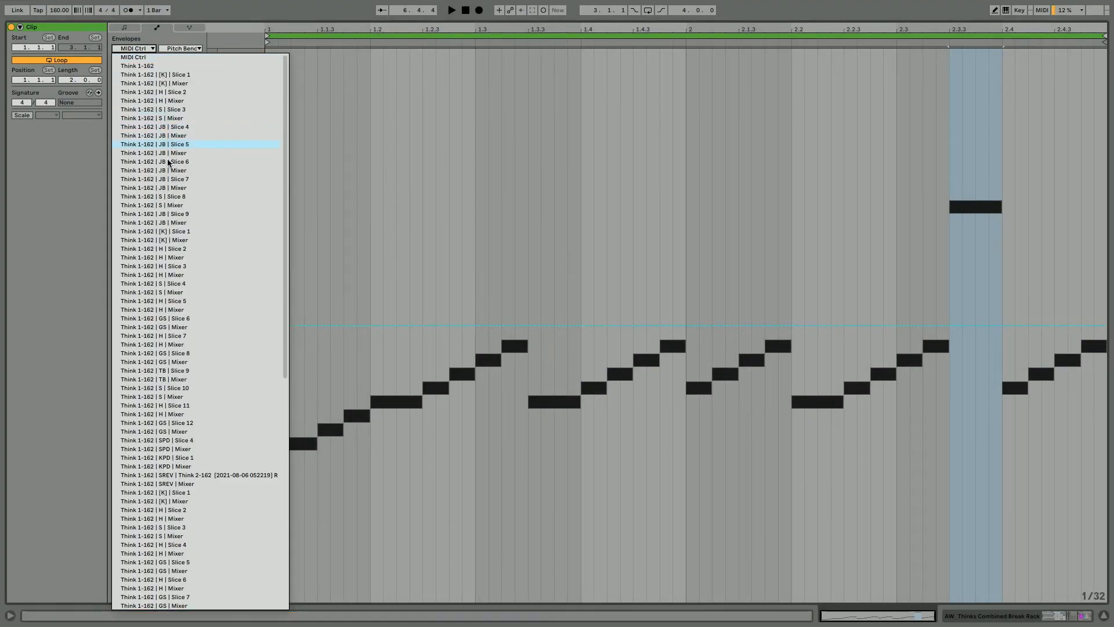
pyautogui.scroll(-10, 158, 337)
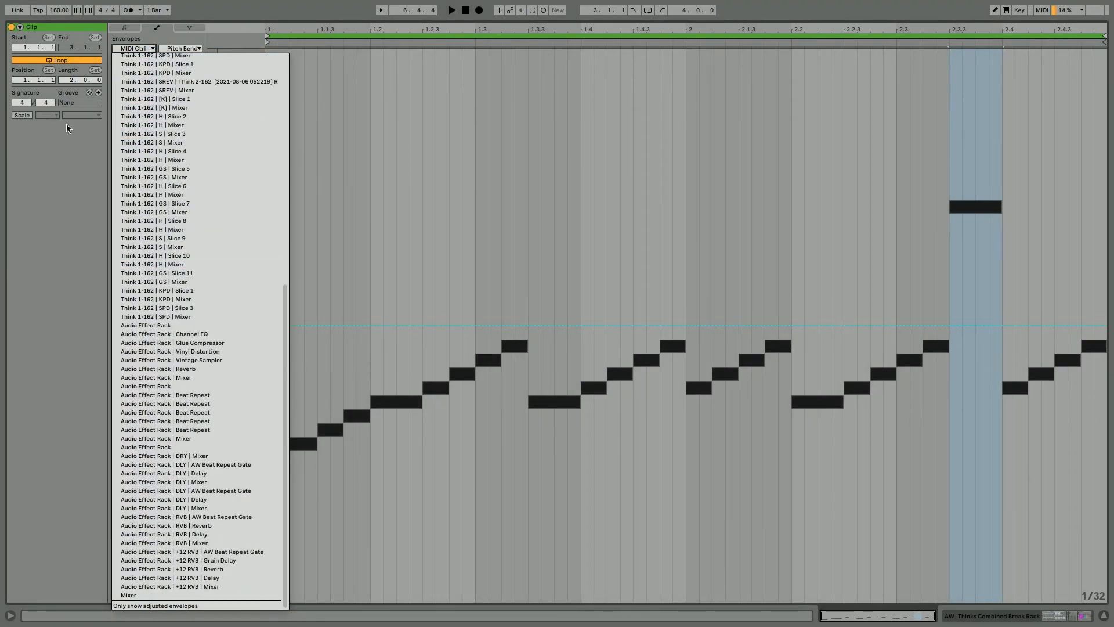
pyautogui.click(62, 188)
pyautogui.hotkey('shift', 'Tab')
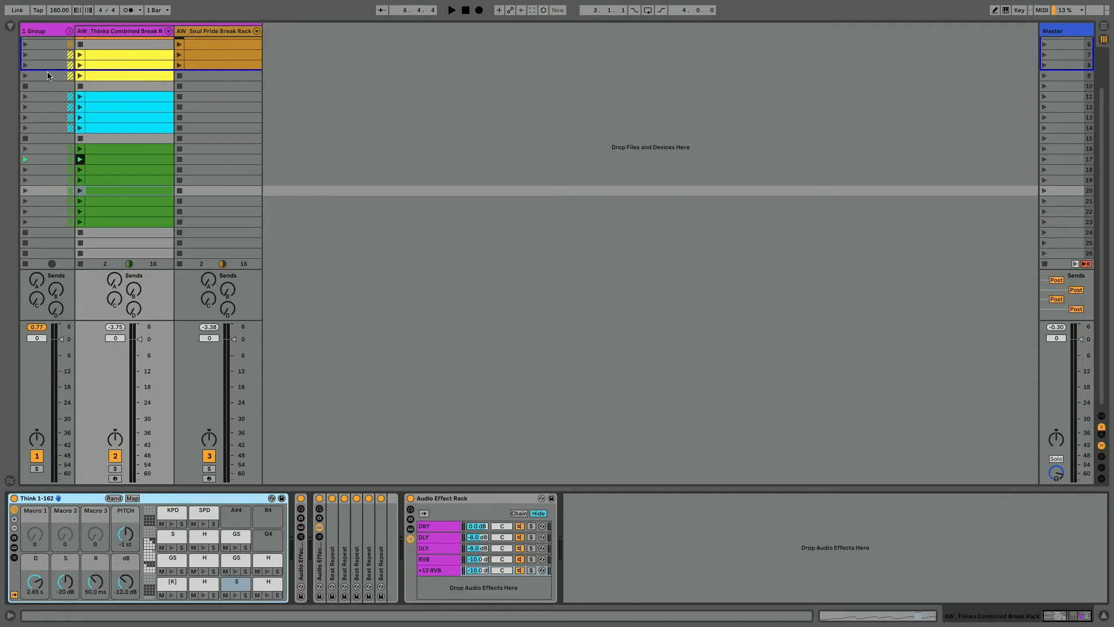
# Try to record a move of the group rack's TRANSMIT macro to 127 with session recording.
pyautogui.click(49, 89)
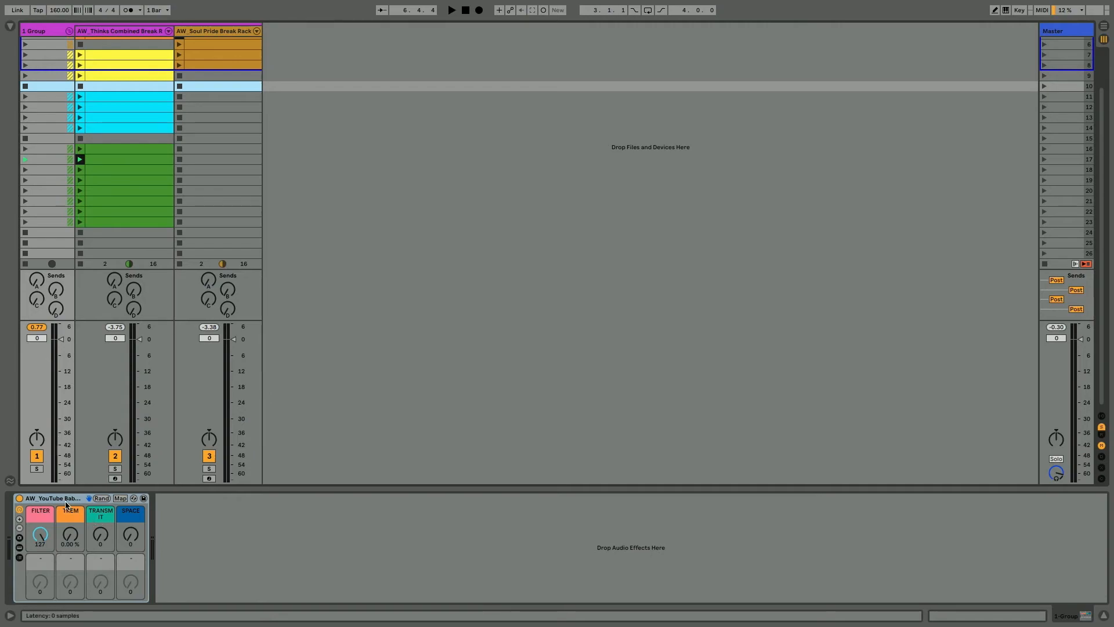
pyautogui.click(104, 539)
pyautogui.click(99, 535)
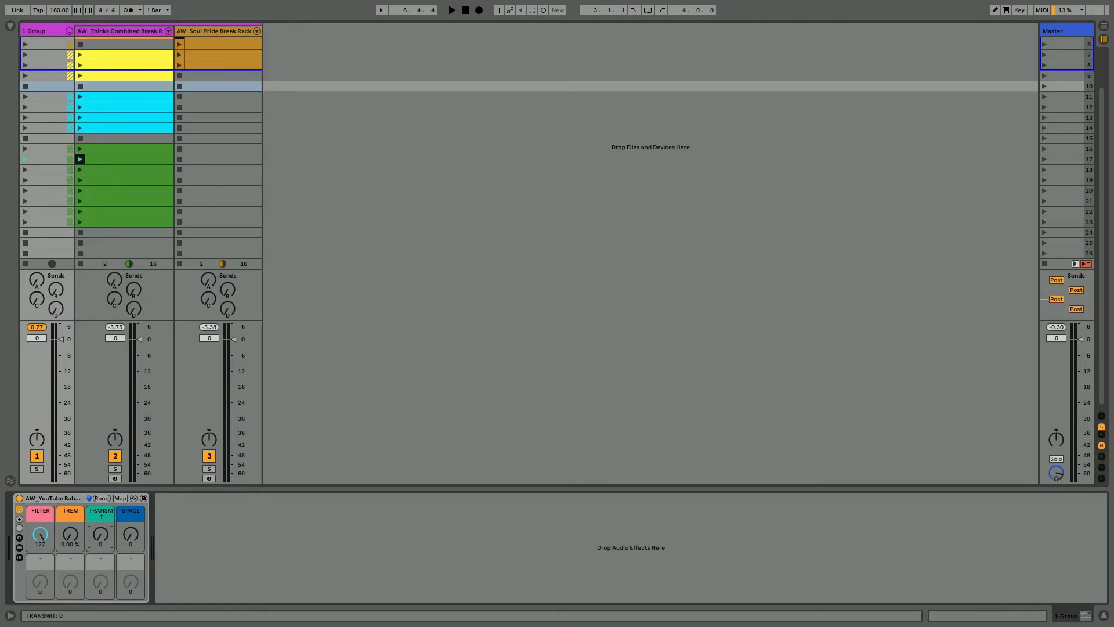
pyautogui.rightClick(98, 537)
pyautogui.press('Escape')
pyautogui.click(543, 10)
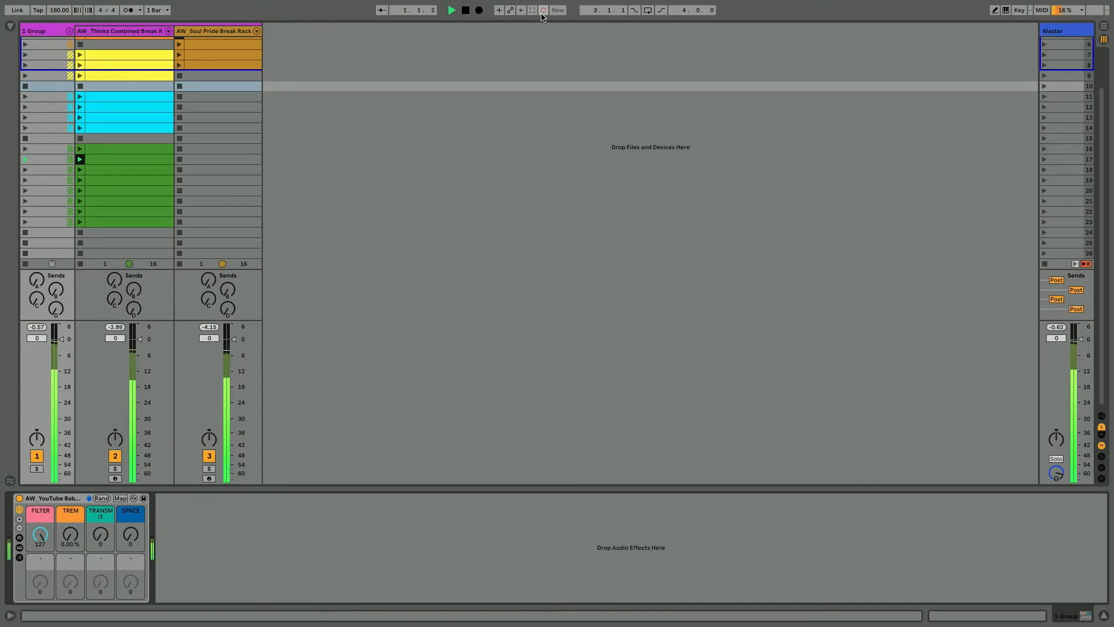
pyautogui.click(97, 535)
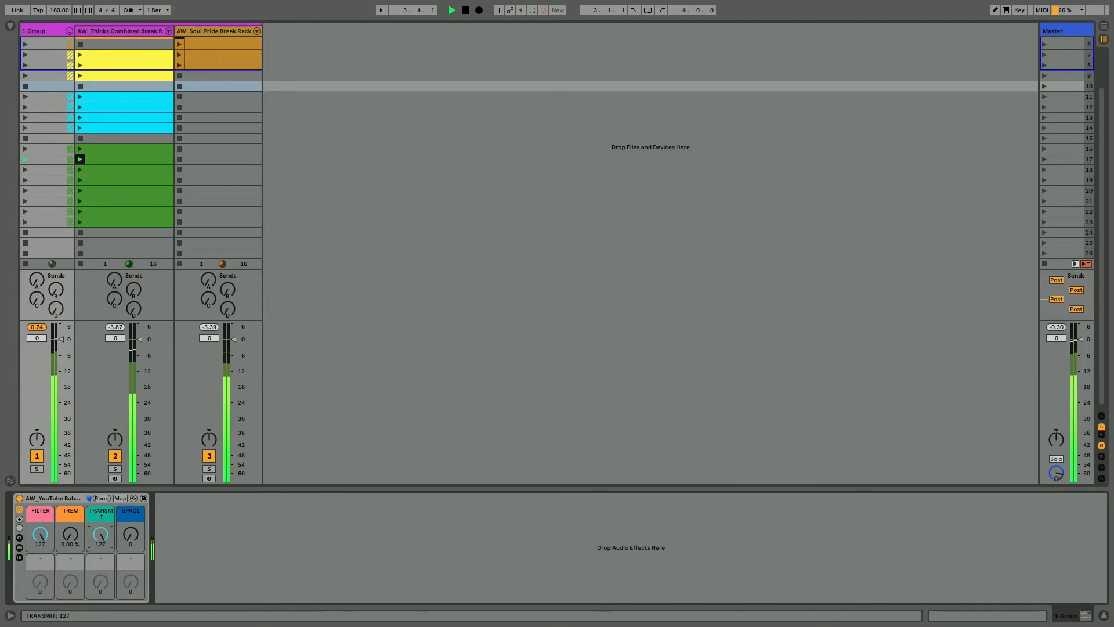
# Arm automation and the Thinks track for recording, and launch the track's green clip in scene 20.
pyautogui.moveTo(499, 35)
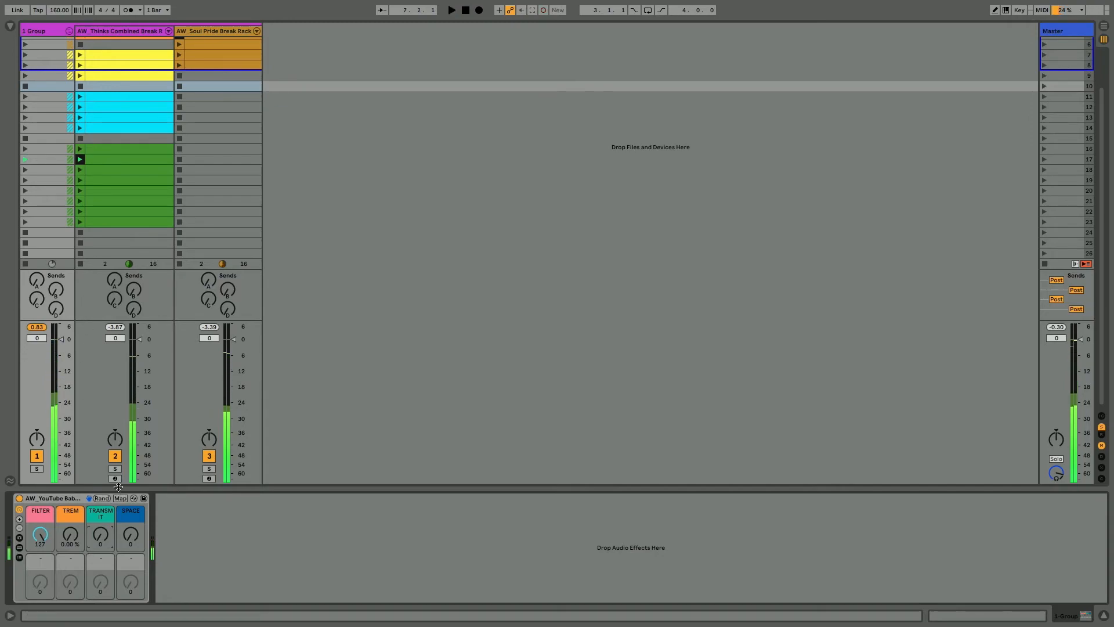
pyautogui.click(88, 409)
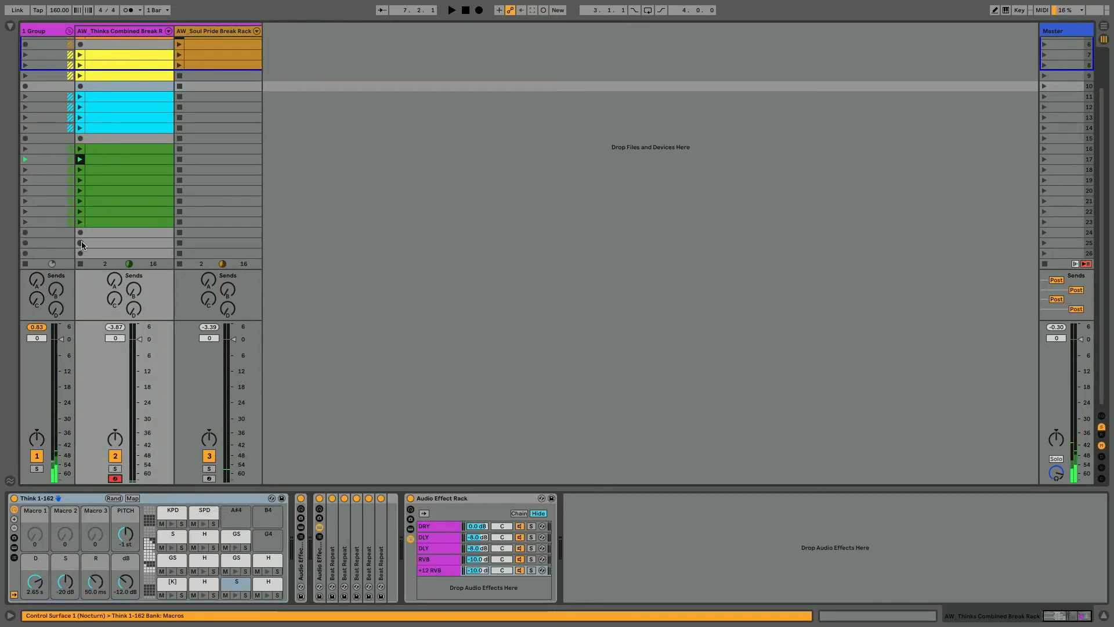
pyautogui.click(80, 191)
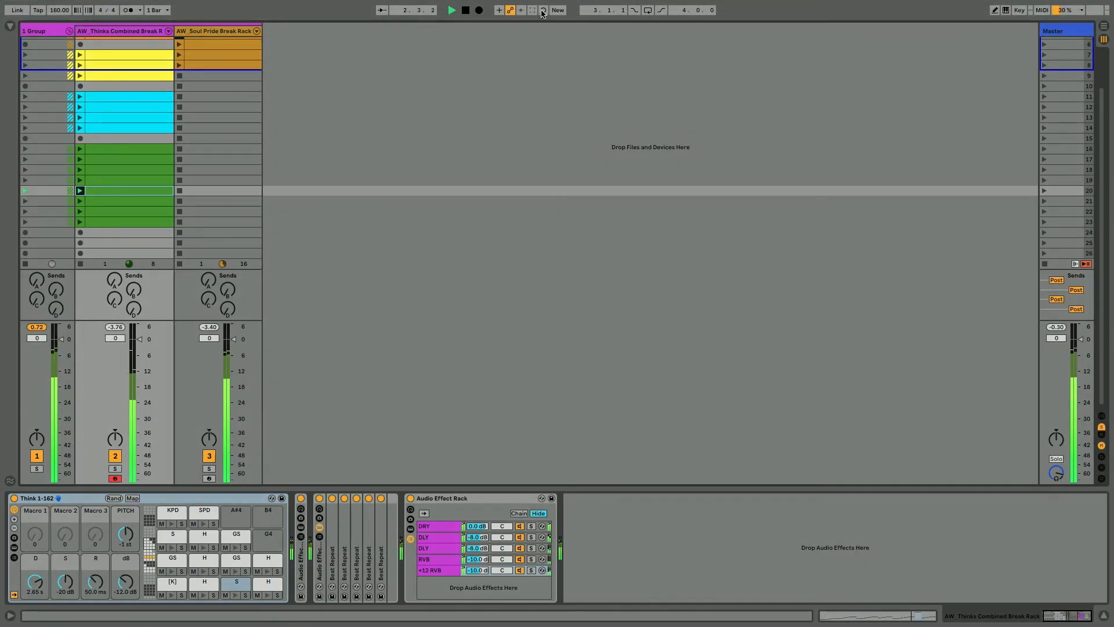
# Start session recording and record TRANSMIT macro moves on the group track's rack.
pyautogui.click(543, 10)
pyautogui.click(39, 31)
pyautogui.click(100, 534)
pyautogui.moveTo(100, 534); pyautogui.dragTo(100, 458)
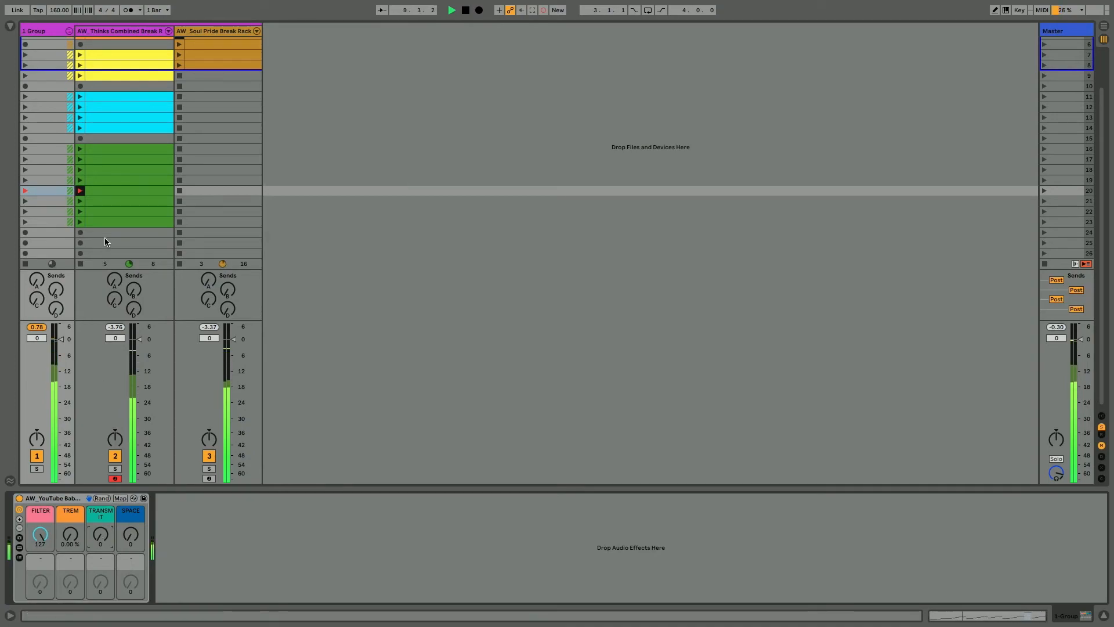
# Check the scene 20 clip's envelopes for recorded macro automation, and turn off session recording and automation arm.
pyautogui.click(106, 190)
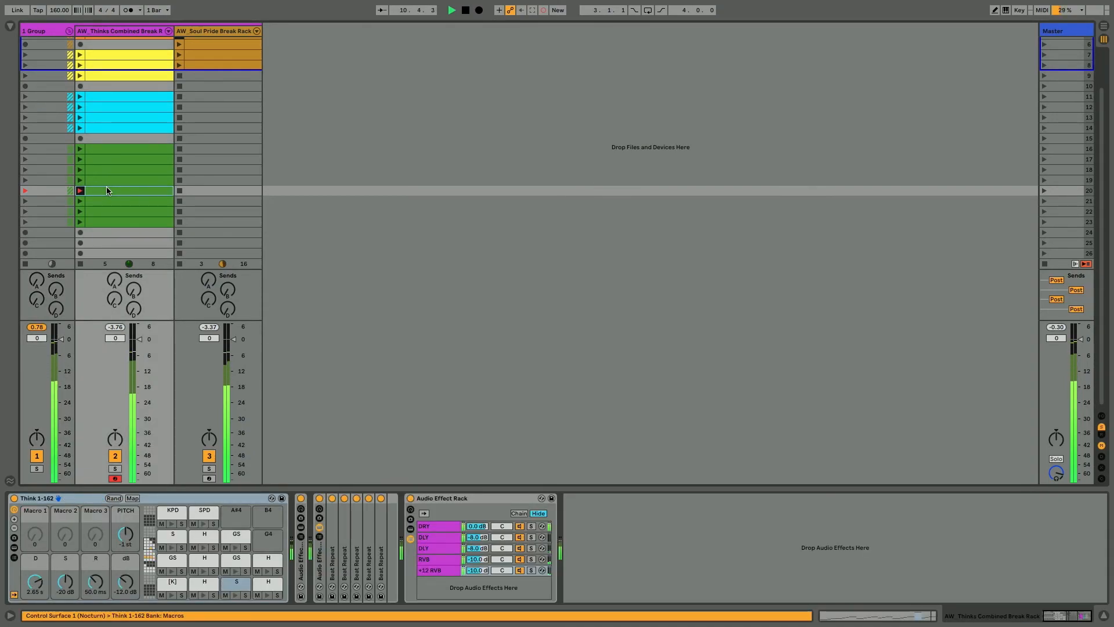
pyautogui.doubleClick(106, 190)
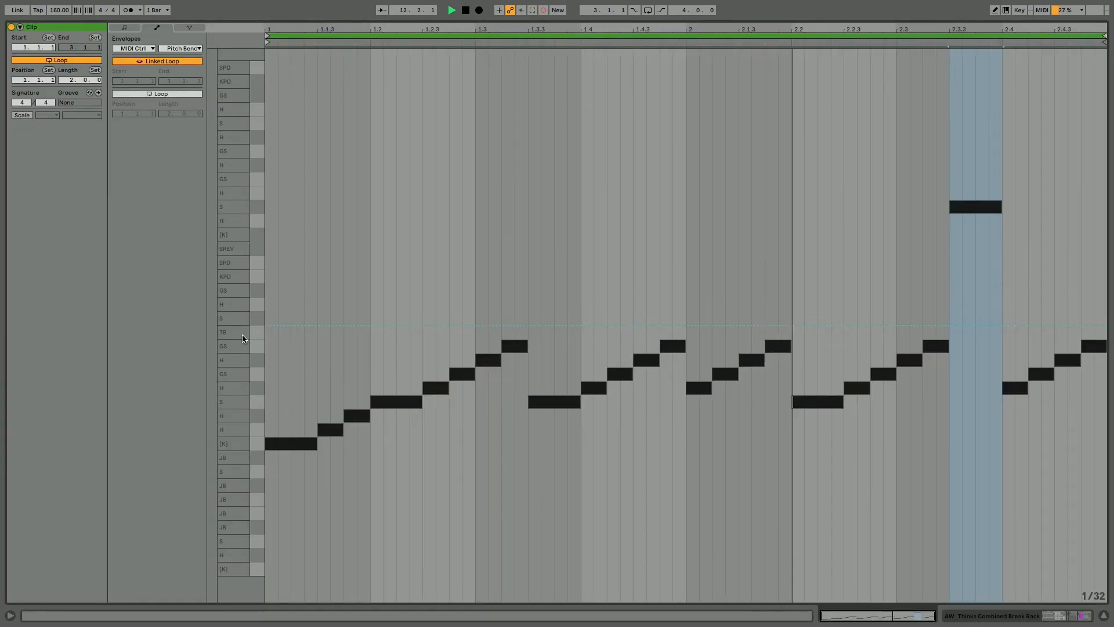
pyautogui.hotkey('shift', 'Tab')
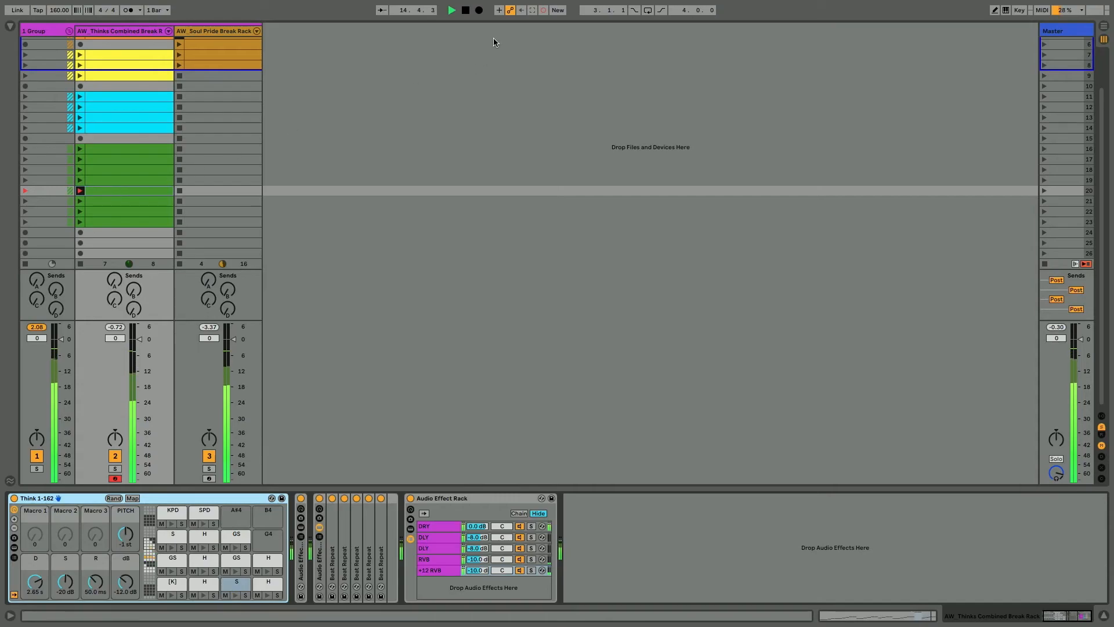
pyautogui.click(542, 10)
pyautogui.click(509, 11)
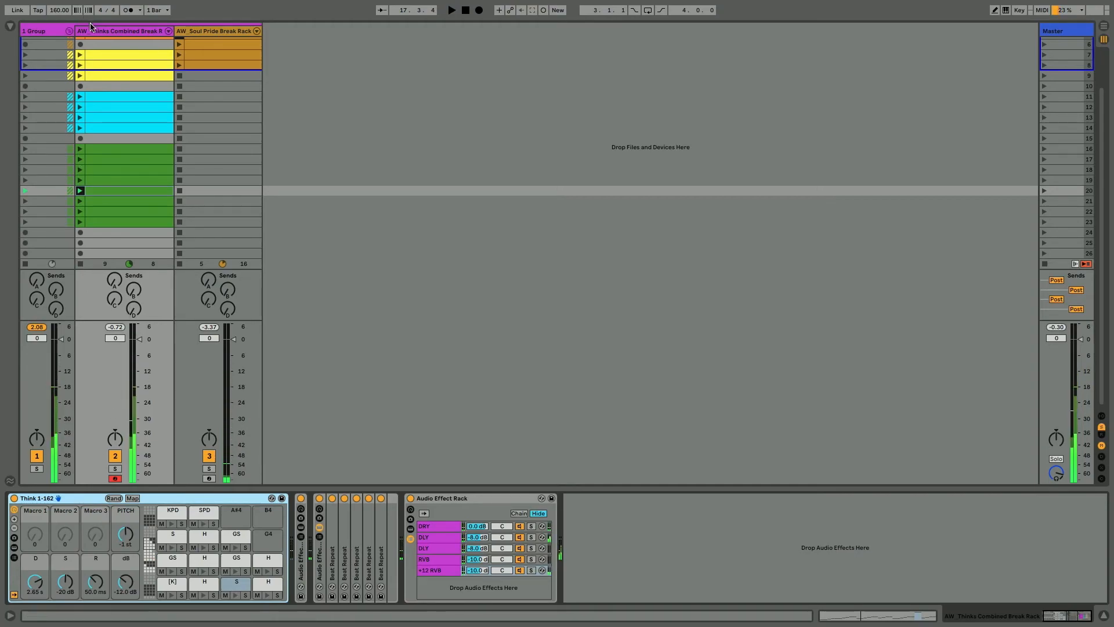
# Move the FILTER, TREM, TRANSMIT and SPACE rack from the group track to the end of the Thinks track's device chain.
pyautogui.click(44, 31)
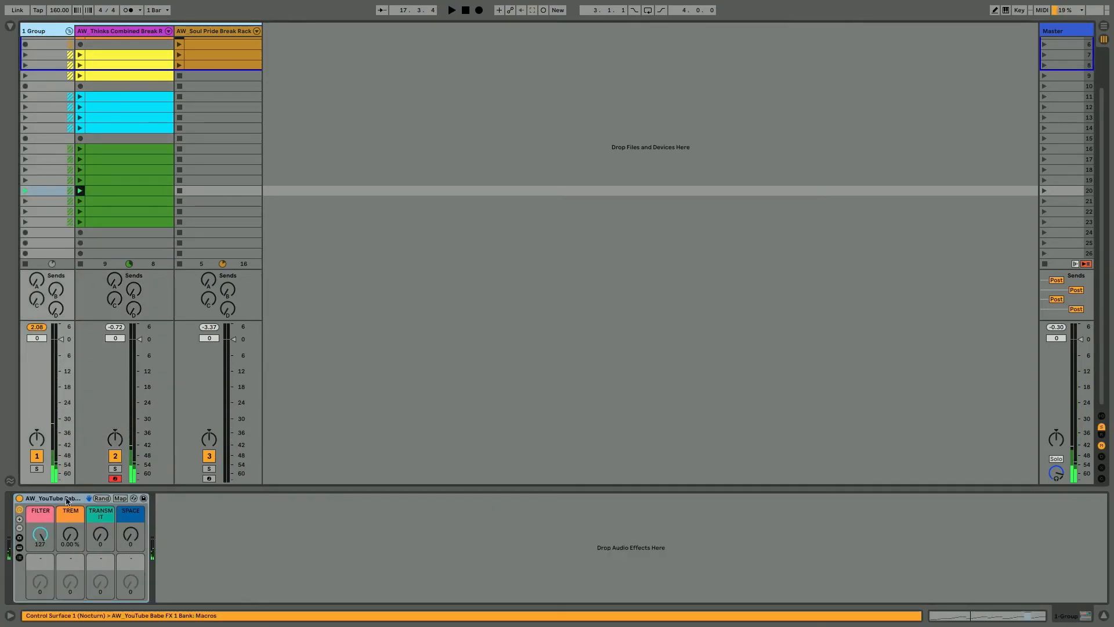
pyautogui.rightClick(48, 180)
pyautogui.press('Escape')
pyautogui.click(47, 180)
pyautogui.click(44, 32)
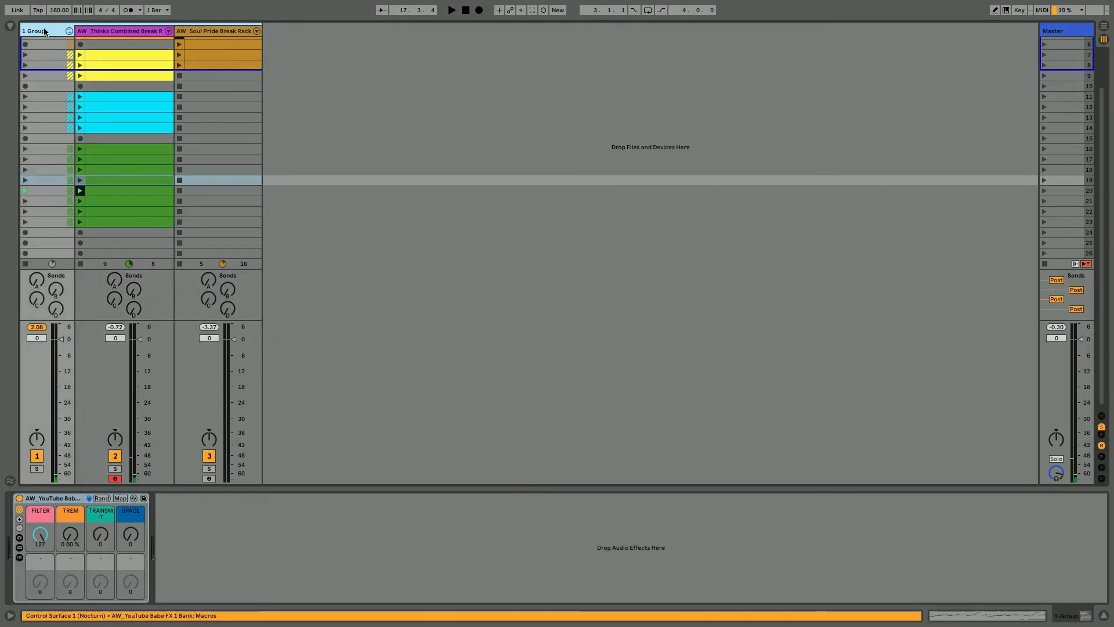
pyautogui.click(97, 31)
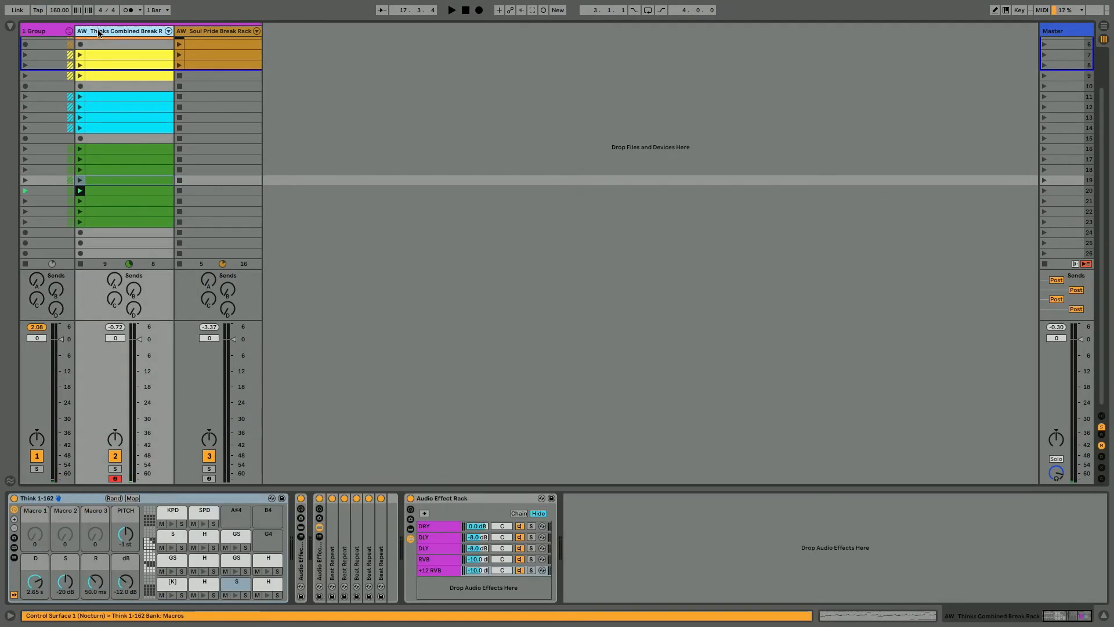
pyautogui.click(45, 33)
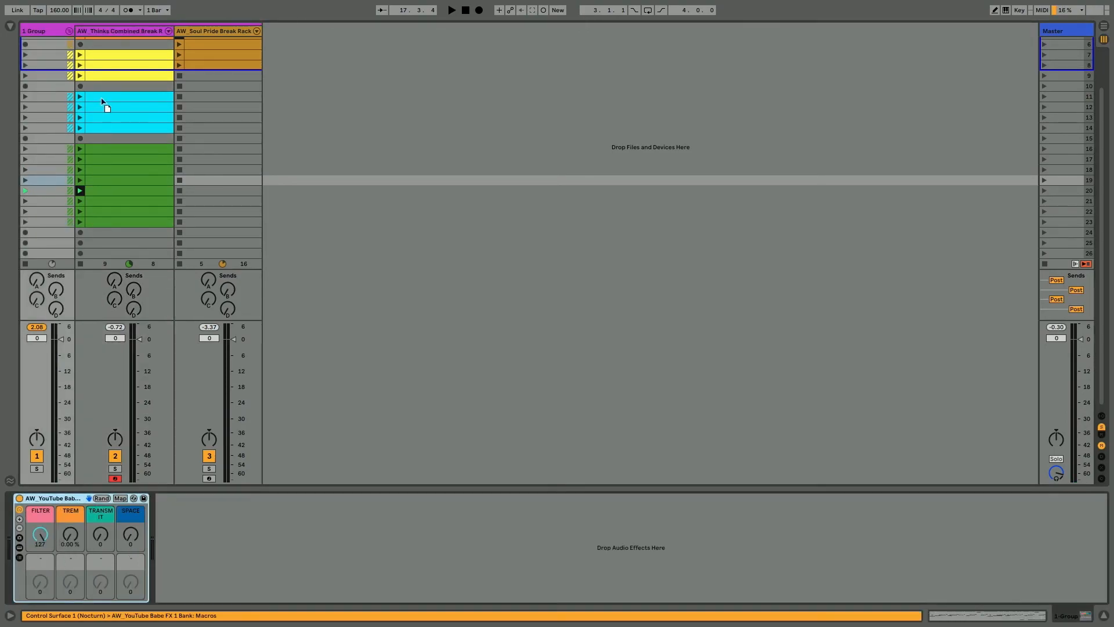
pyautogui.click(104, 34)
pyautogui.moveTo(143, 104); pyautogui.dragTo(590, 548)
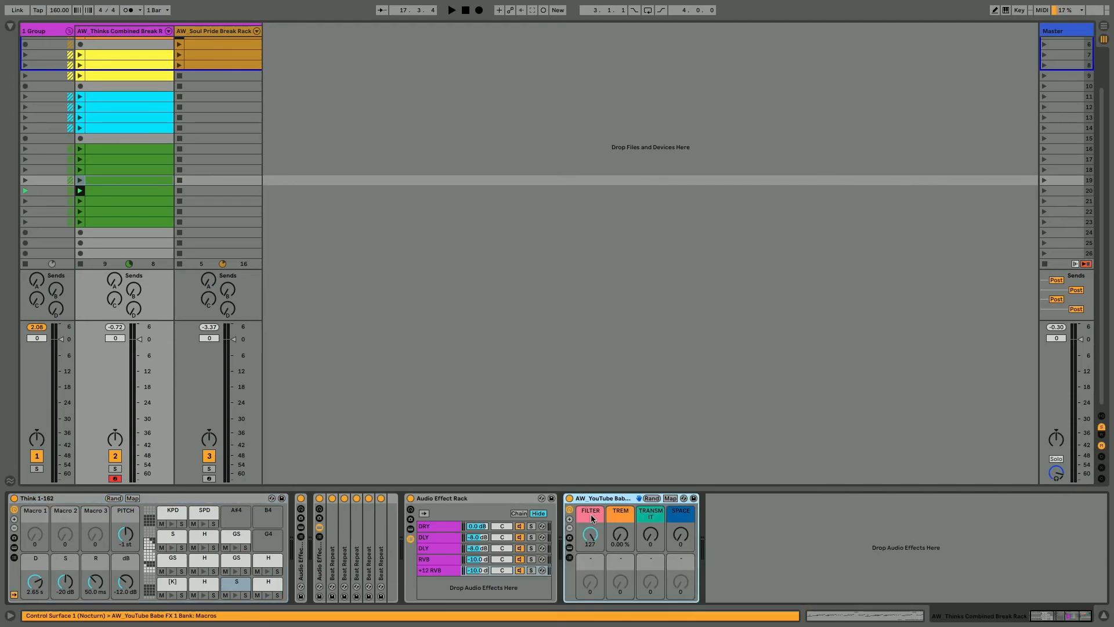
# Draw the TRANSMIT envelope at maximum from 2.1 to 2.2 and from 2.3 to the end of the scene 20 clip.
pyautogui.doubleClick(113, 190)
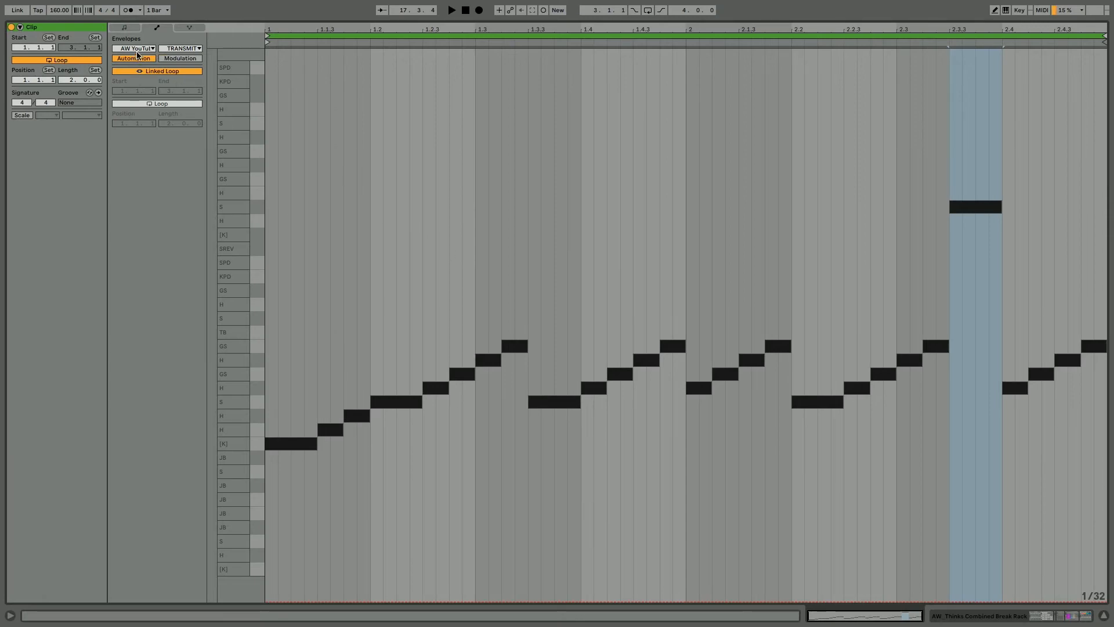
pyautogui.click(304, 130)
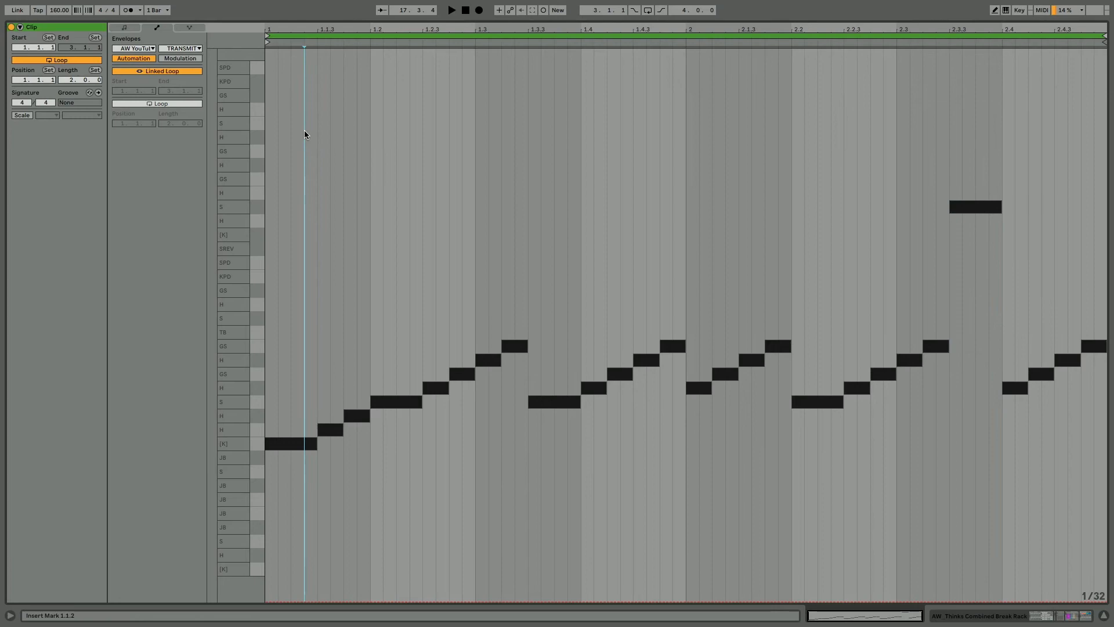
pyautogui.press('space')
pyautogui.press('b')
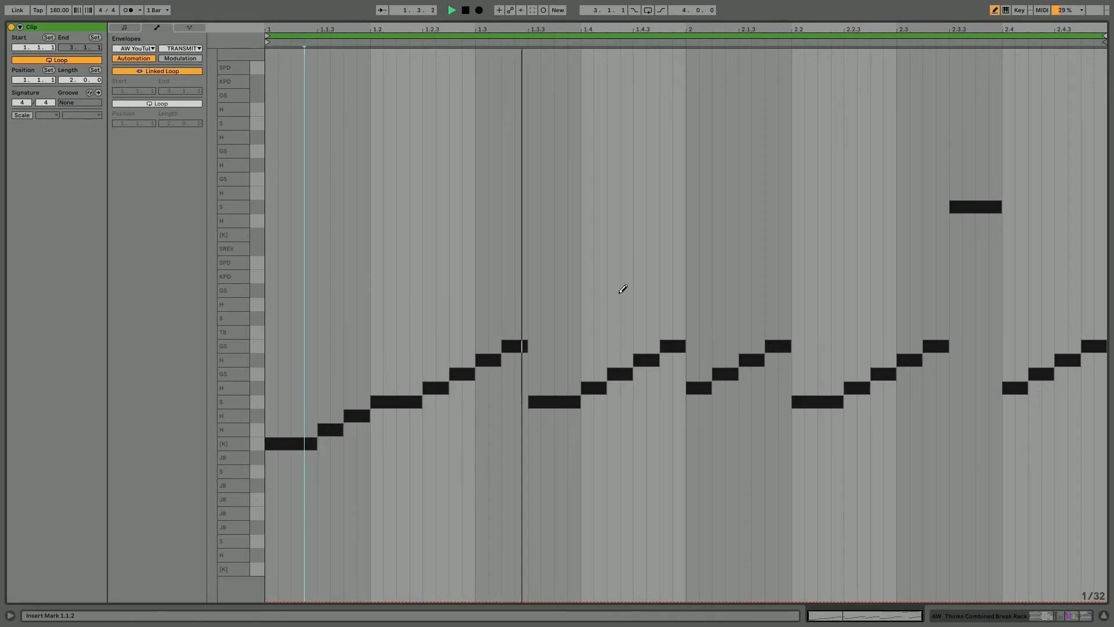
pyautogui.moveTo(689, 189)
pyautogui.mouseDown()
pyautogui.moveTo(704, 125)
pyautogui.moveTo(702, 43)
pyautogui.moveTo(790, 27)
pyautogui.mouseUp()
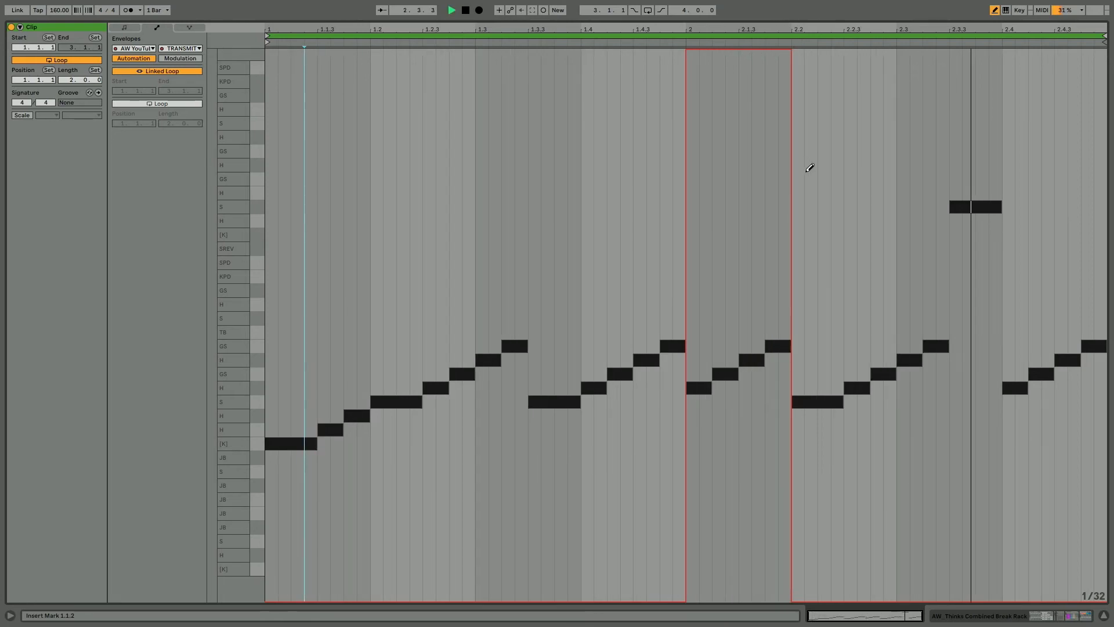
pyautogui.moveTo(907, 102)
pyautogui.mouseDown()
pyautogui.moveTo(907, 58)
pyautogui.moveTo(1039, 50)
pyautogui.moveTo(1044, 11)
pyautogui.mouseUp()
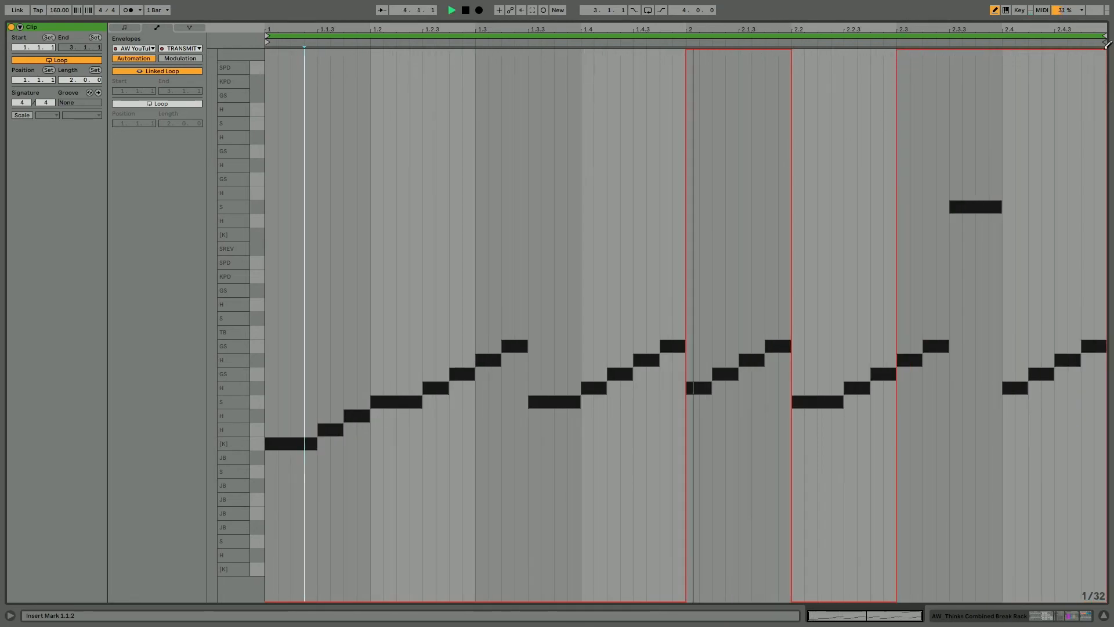
# Draw the SPACE envelope at maximum across bars 3 and 4 of the scene 21 clip, and audition it.
pyautogui.hotkey('shift', 'Tab')
pyautogui.press('space')
pyautogui.click(113, 203)
pyautogui.hotkey('shift', 'Tab')
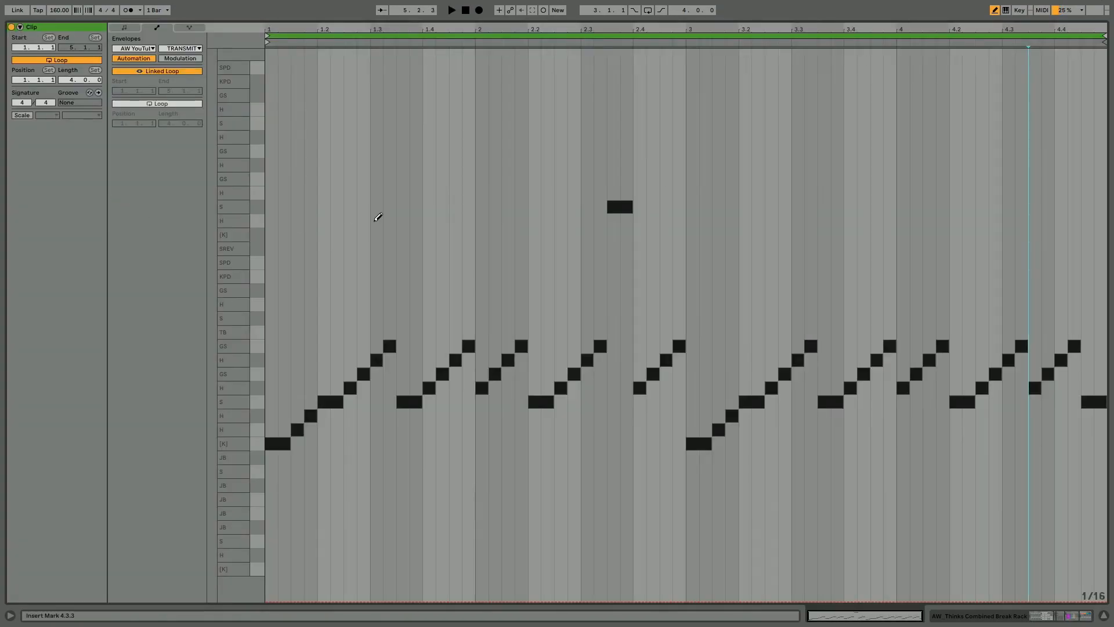
pyautogui.click(168, 50)
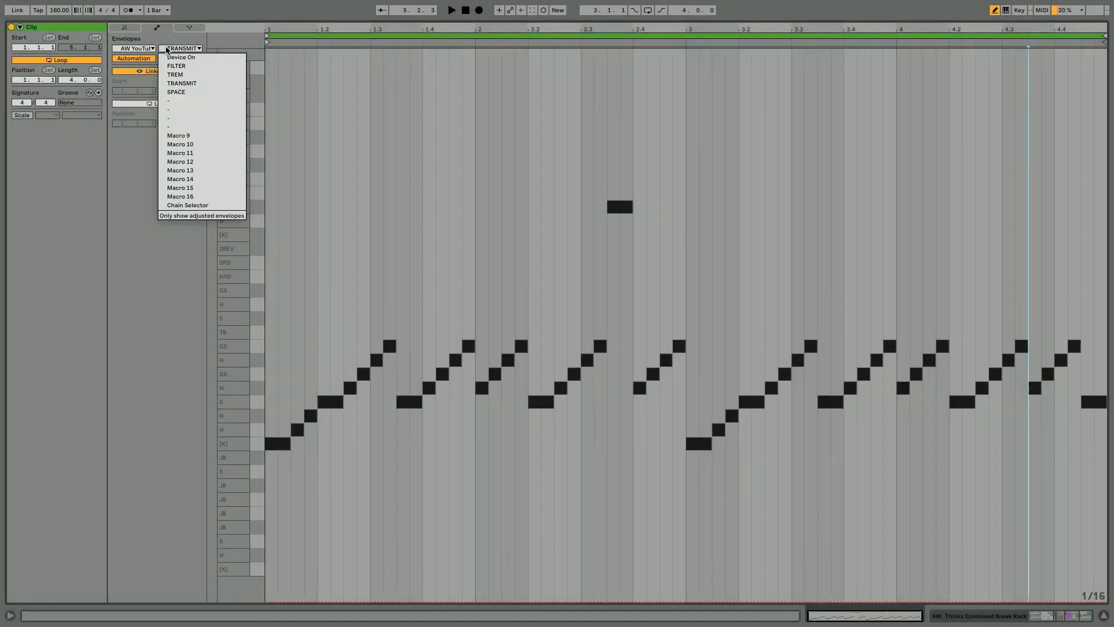
pyautogui.click(173, 92)
pyautogui.moveTo(690, 64)
pyautogui.mouseDown()
pyautogui.moveTo(694, 33)
pyautogui.moveTo(1096, 48)
pyautogui.mouseUp()
pyautogui.press('space')
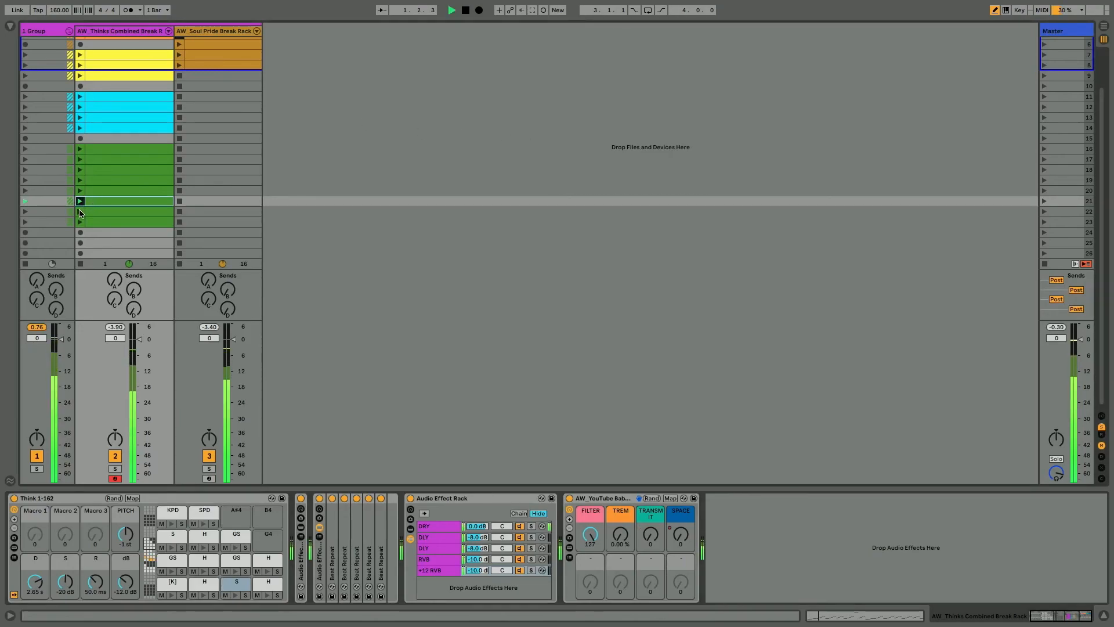
pyautogui.click(100, 191)
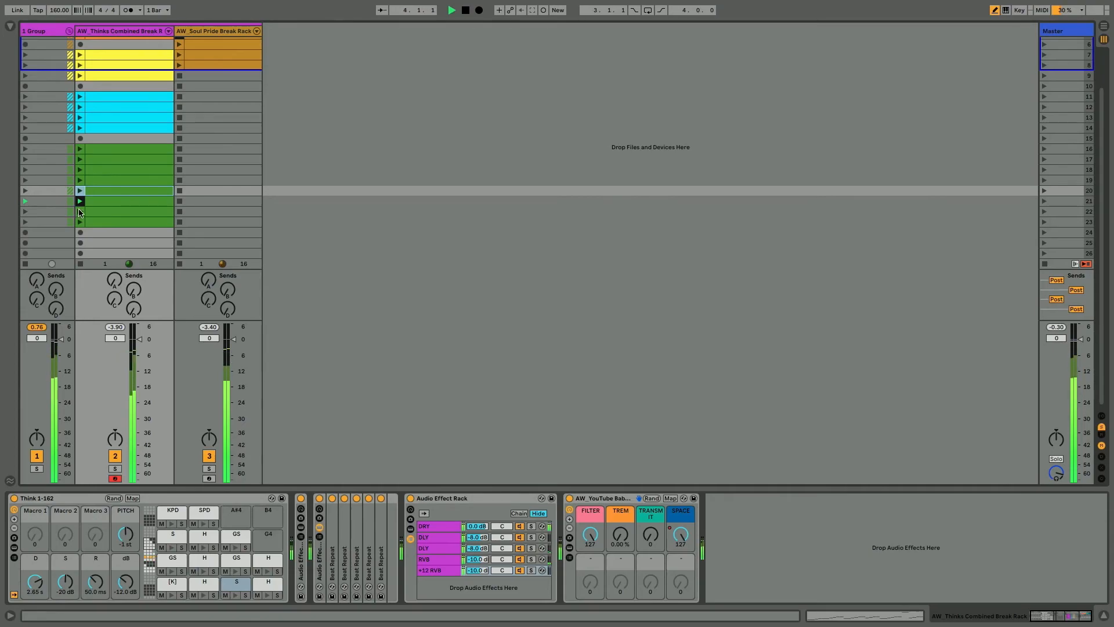
pyautogui.press('space')
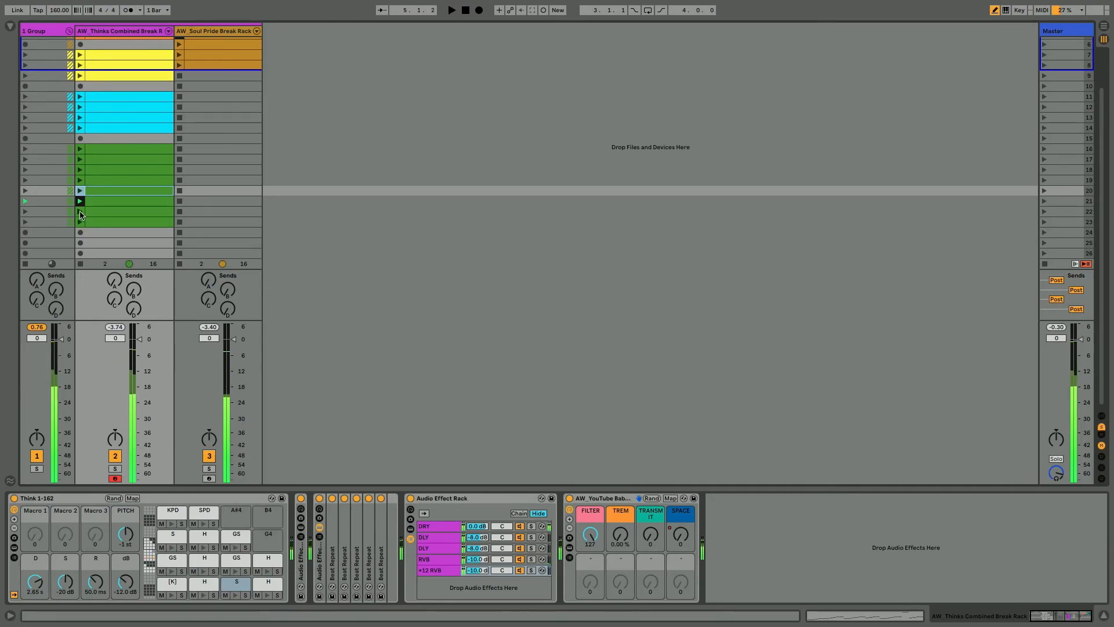
# Launch the Thinks track's scene 22 clip and display its FILTER envelope across all eight bars.
pyautogui.click(80, 212)
pyautogui.doubleClick(99, 212)
pyautogui.press('space')
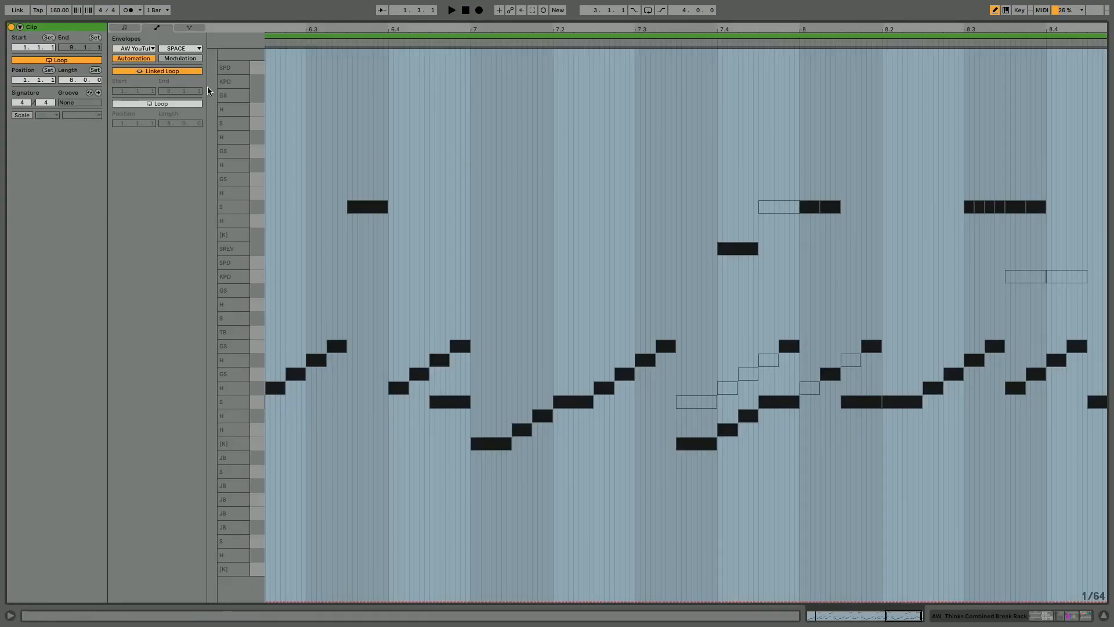
pyautogui.hscroll(-5, 356, 151)
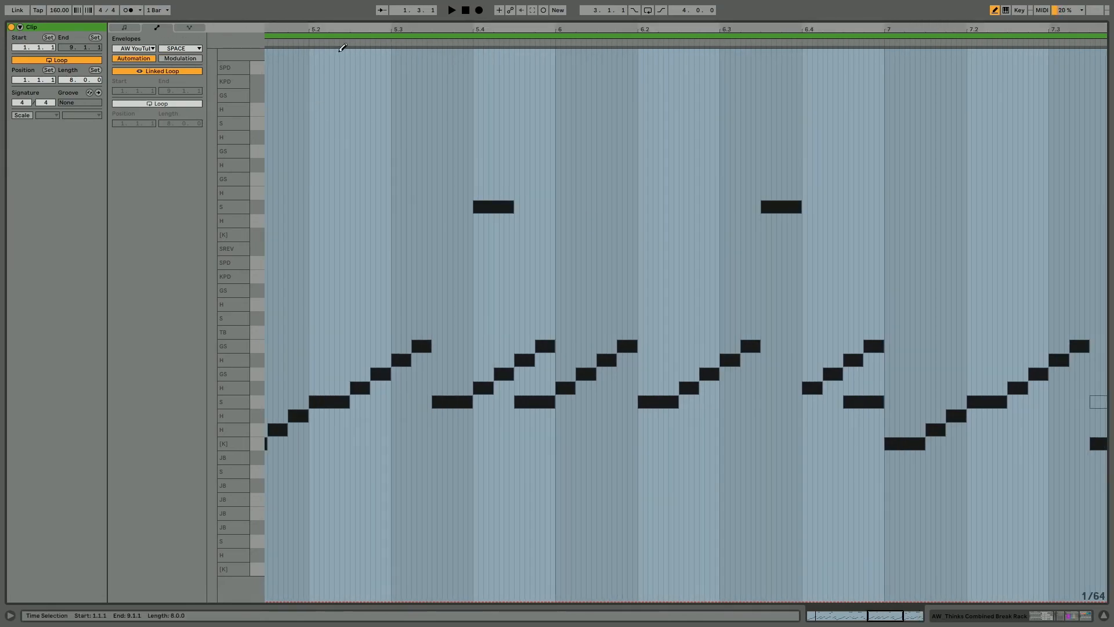
pyautogui.moveTo(343, 29); pyautogui.dragTo(724, 28)
pyautogui.press('b')
pyautogui.click(177, 50)
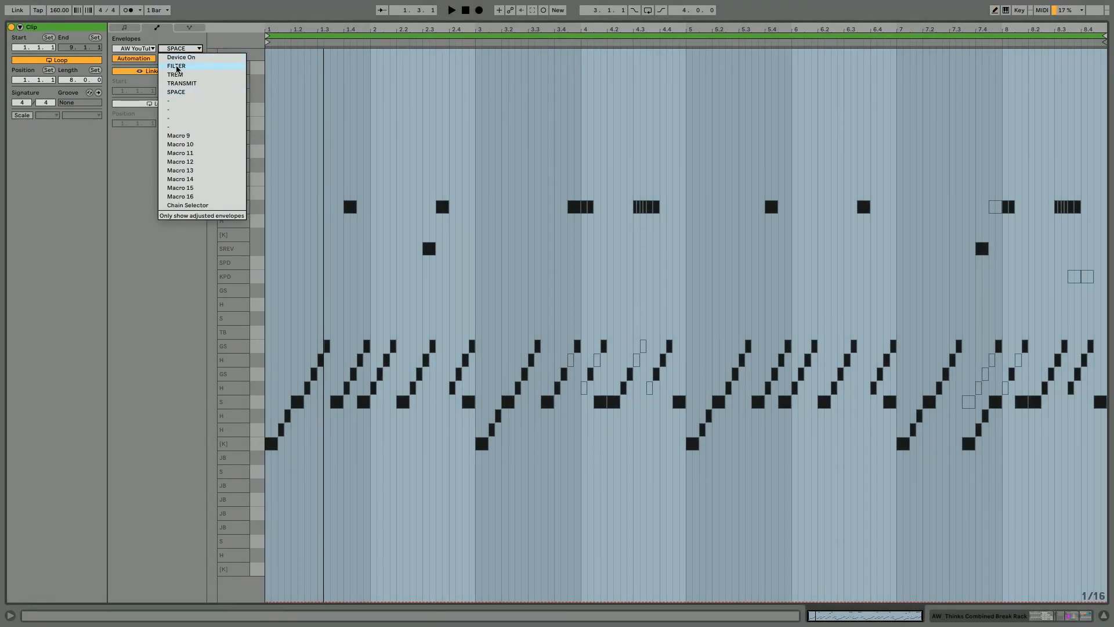
pyautogui.click(177, 66)
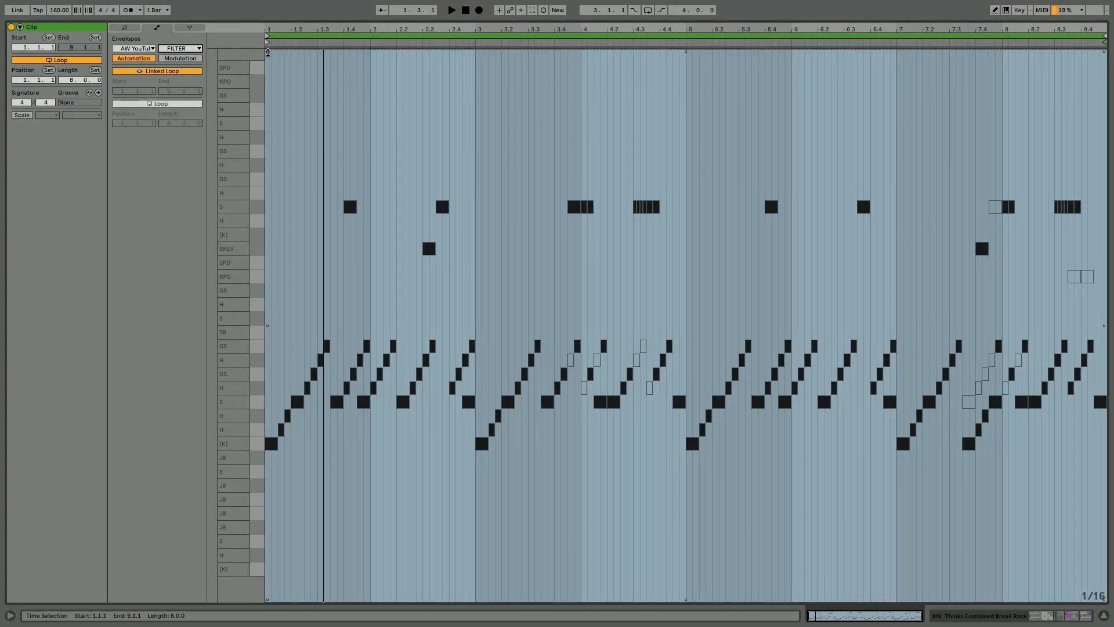
# Insert a single-cycle sine shape across all eight bars of the FILTER envelope, and audition the rack's macro movement.
pyautogui.click(379, 141)
pyautogui.click(380, 144)
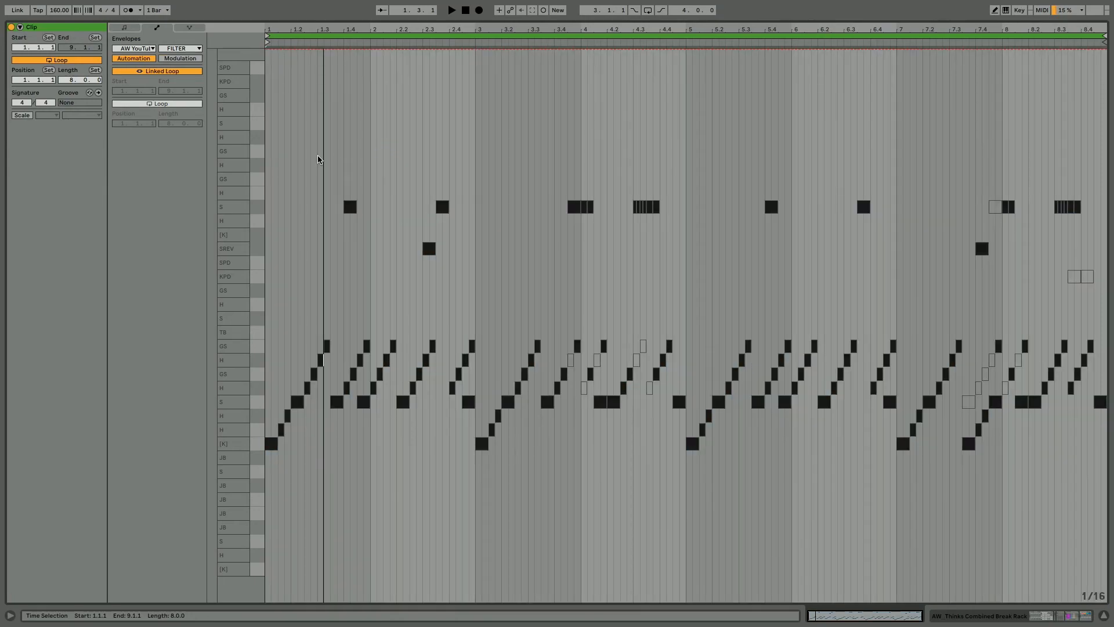
pyautogui.moveTo(266, 178); pyautogui.dragTo(1102, 185)
pyautogui.rightClick(709, 109)
pyautogui.click(726, 256)
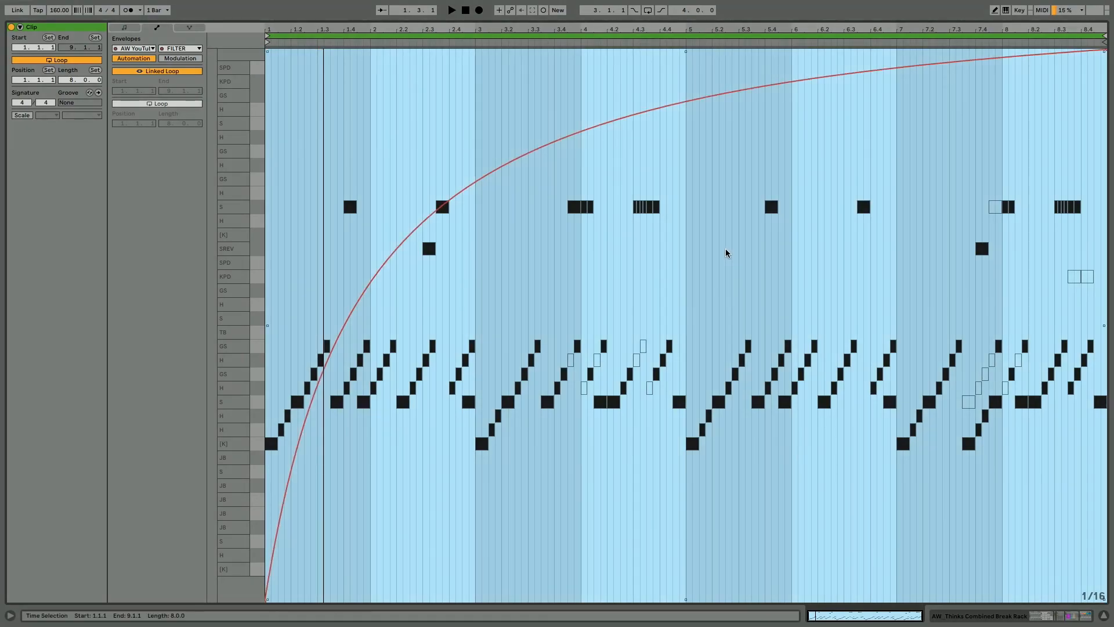
pyautogui.rightClick(654, 211)
pyautogui.click(668, 416)
pyautogui.press('space')
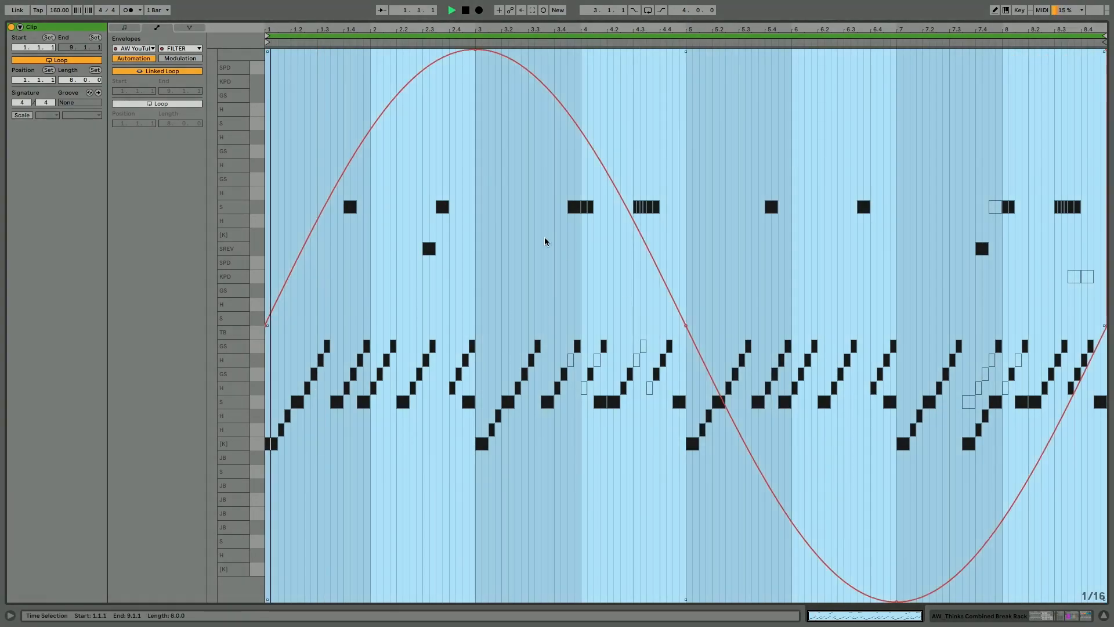
pyautogui.press('Tab')
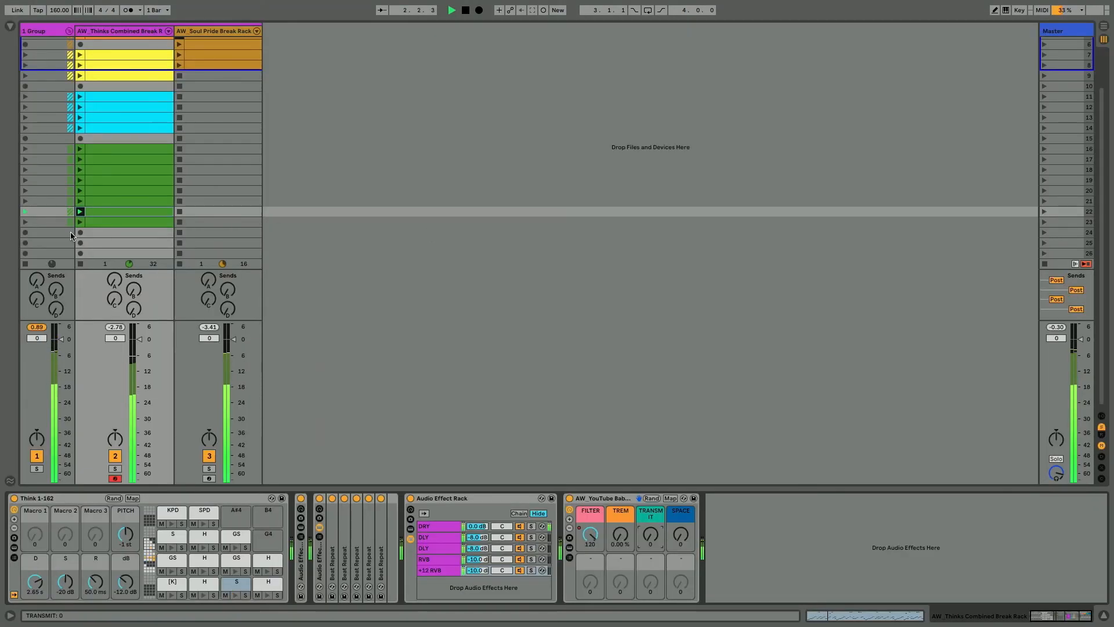
# Insert a square shape across all eight bars of the scene 22 clip's TREM envelope, high in the first half.
pyautogui.doubleClick(102, 211)
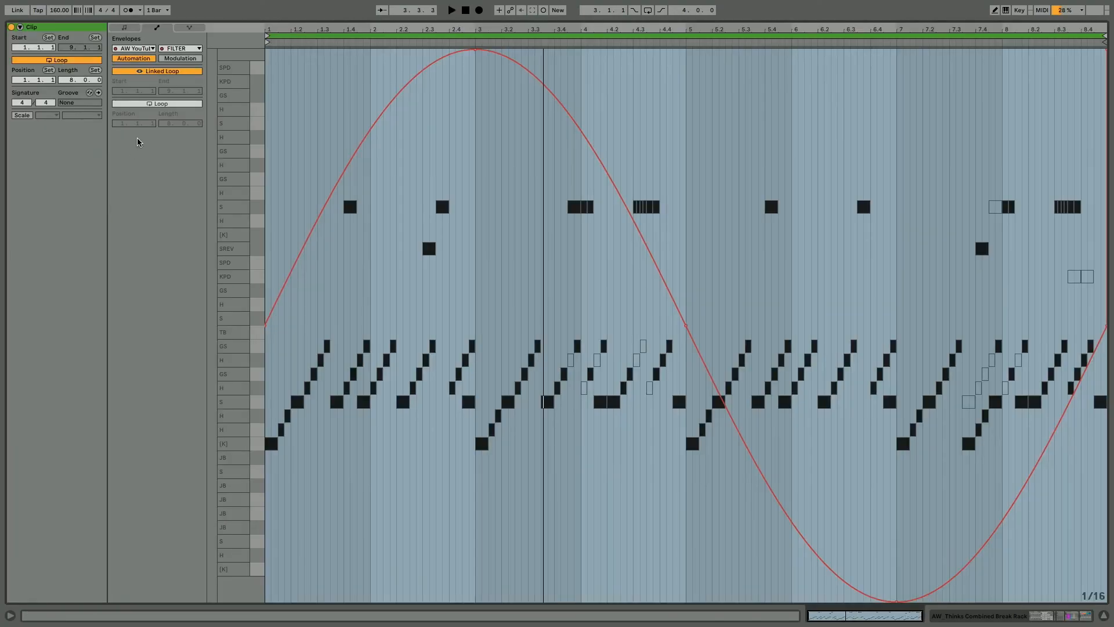
pyautogui.click(166, 49)
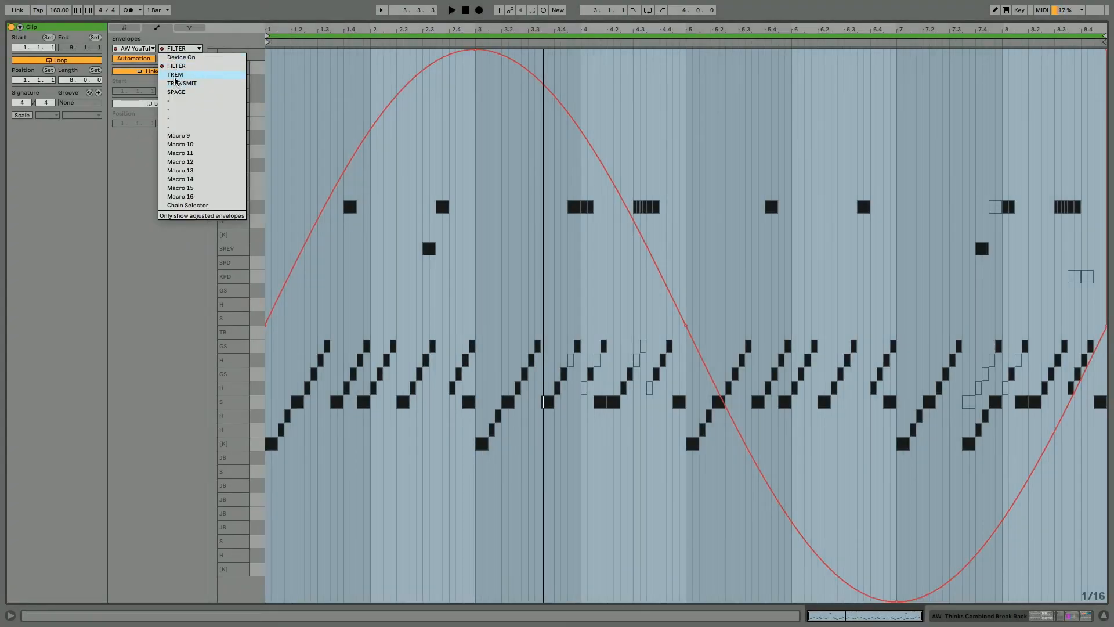
pyautogui.click(174, 75)
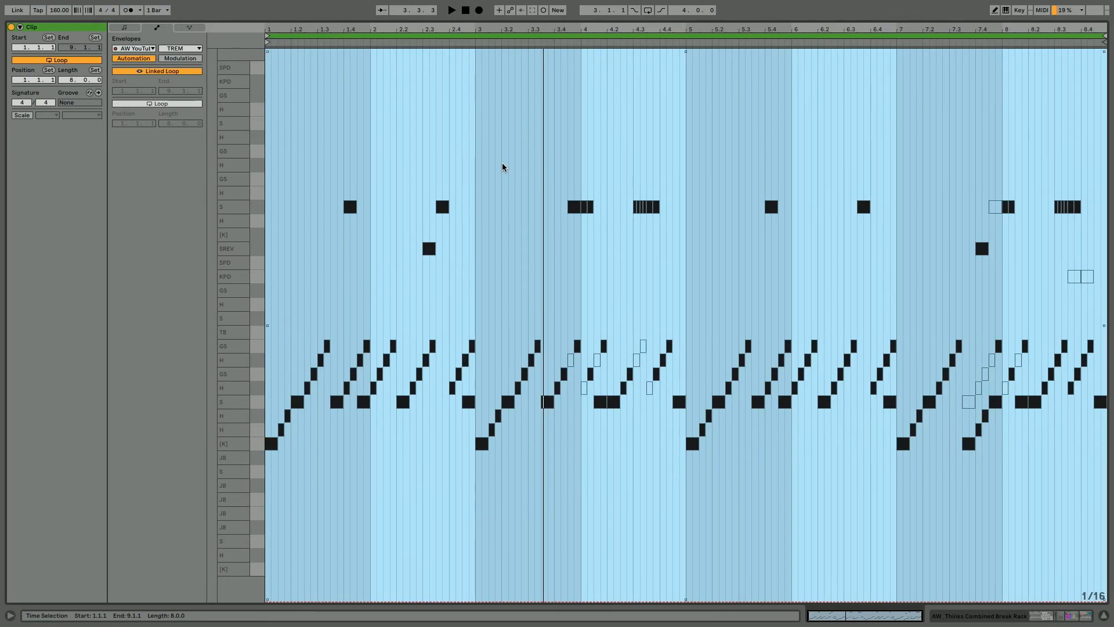
pyautogui.rightClick(502, 164)
pyautogui.click(644, 317)
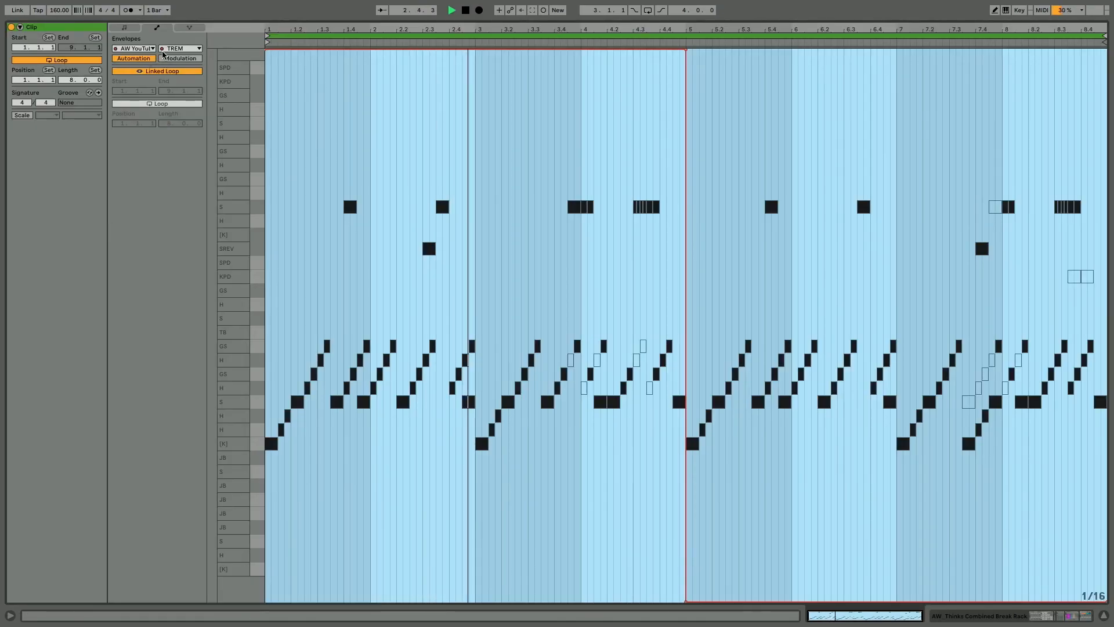
# Draw the scene 22 clip's SPACE envelope at maximum across bar 4 and bar 7.
pyautogui.click(181, 48)
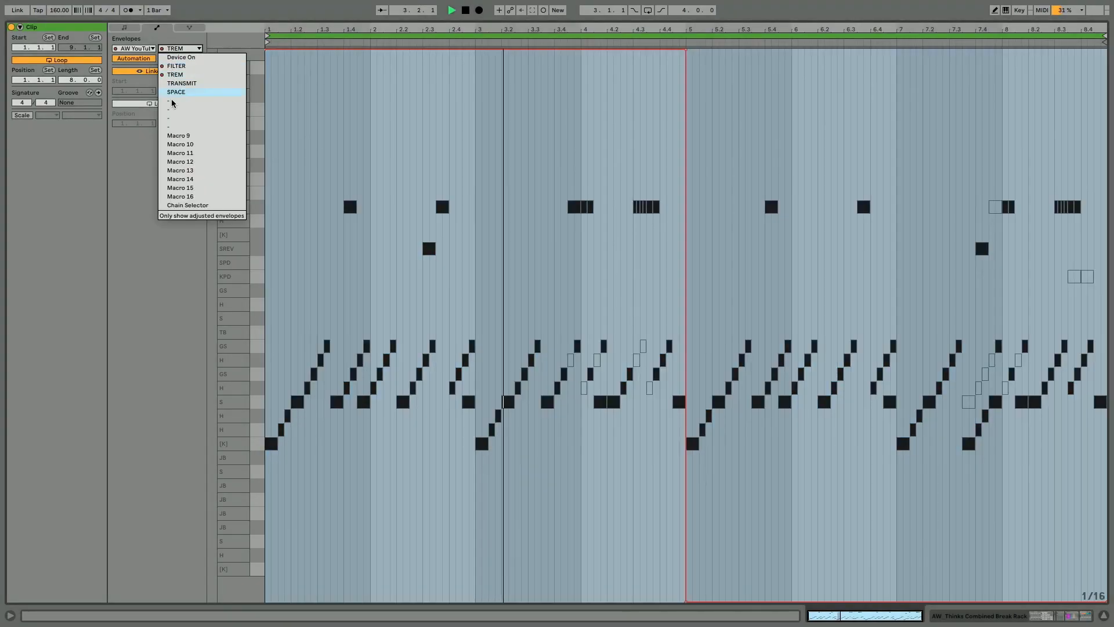
pyautogui.click(177, 93)
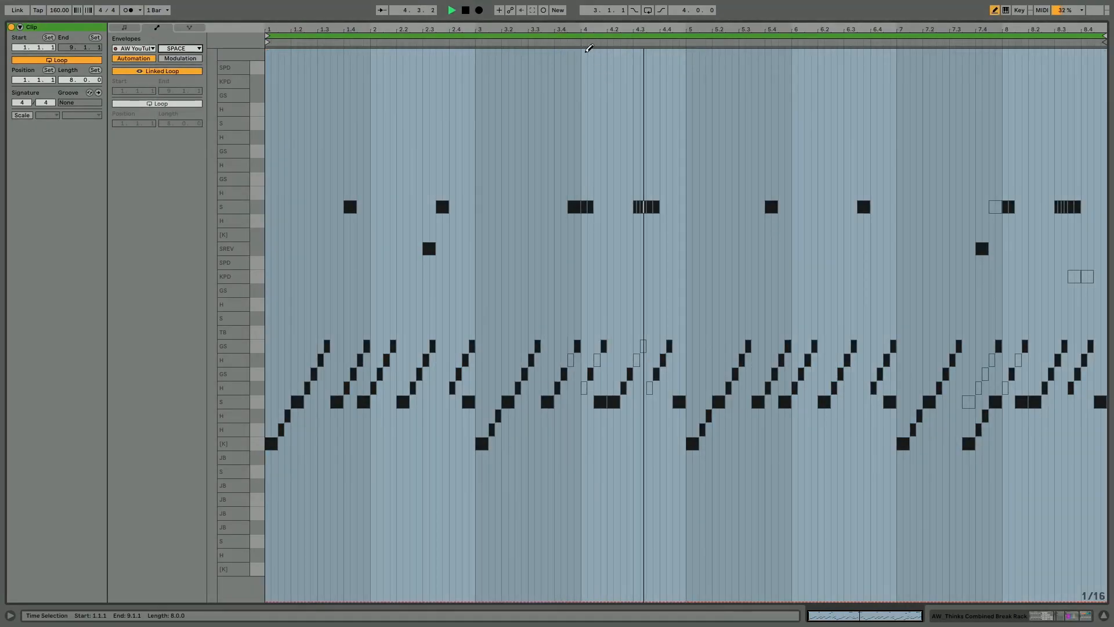
pyautogui.press('b')
pyautogui.moveTo(586, 39); pyautogui.dragTo(692, 58)
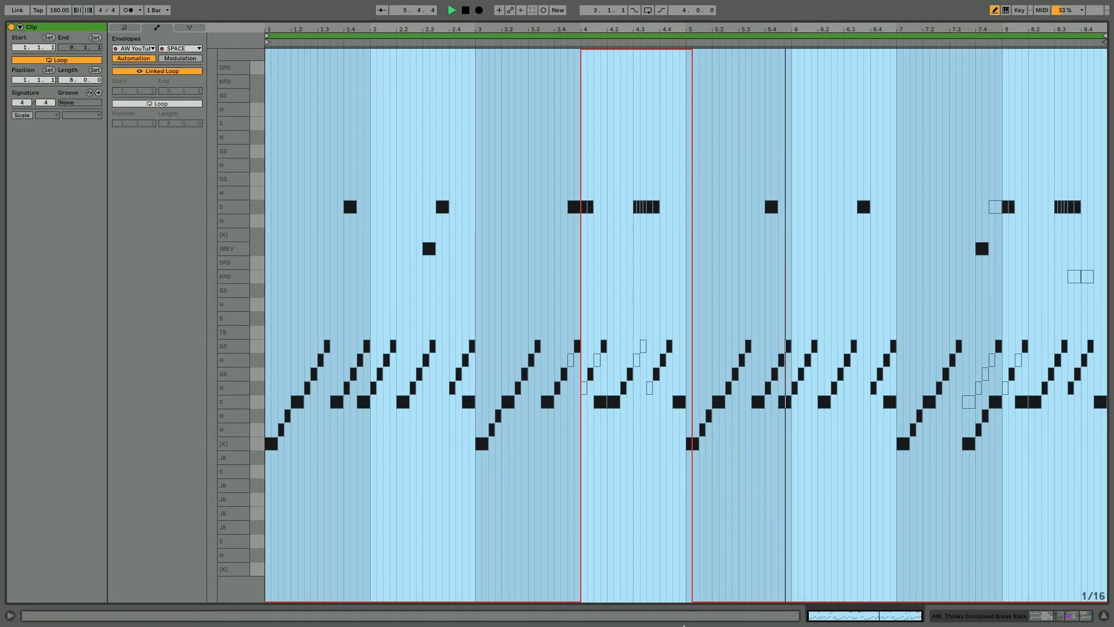
pyautogui.moveTo(897, 51)
pyautogui.mouseDown()
pyautogui.moveTo(974, 29)
pyautogui.moveTo(1002, 35)
pyautogui.mouseUp()
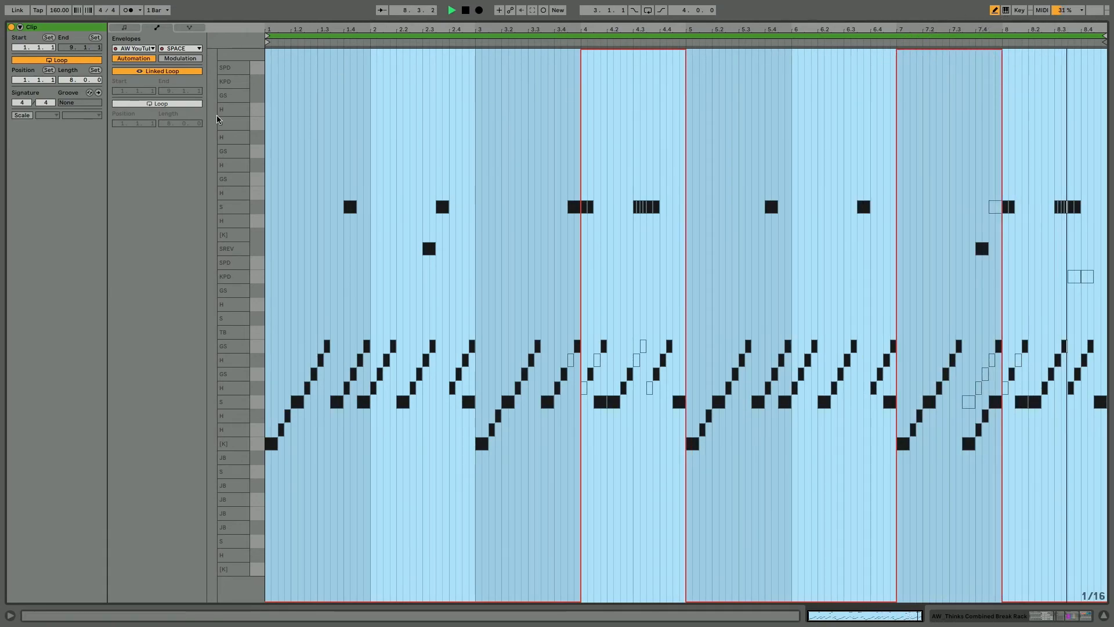
# Draw the scene 22 clip's TRANSMIT envelope at maximum across bar 5 and bar 7, and return to the session clips.
pyautogui.click(182, 49)
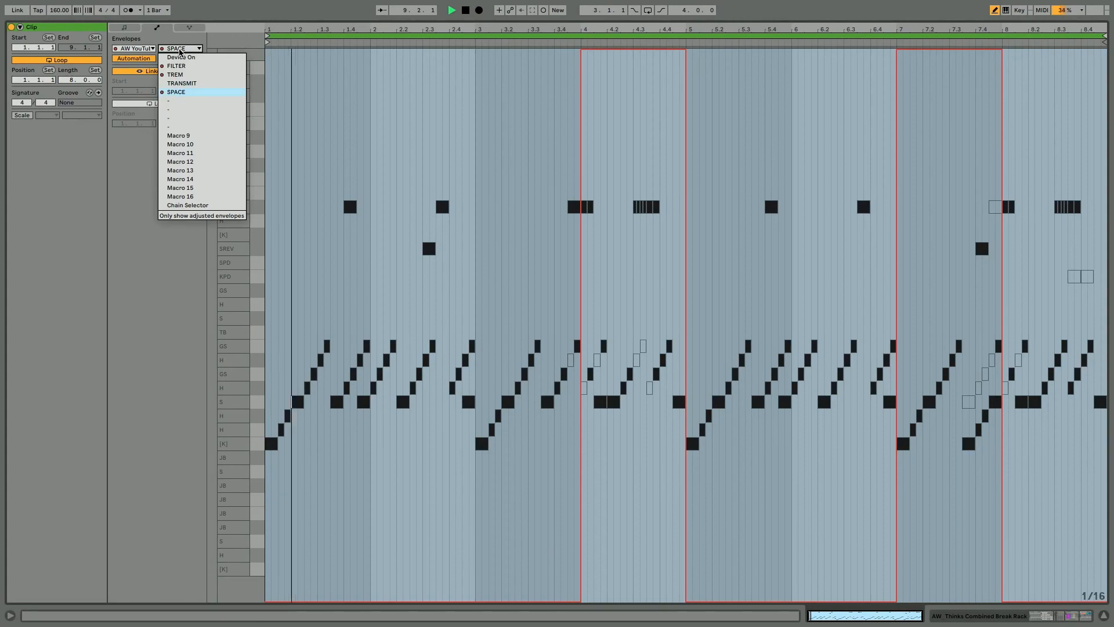
pyautogui.click(175, 84)
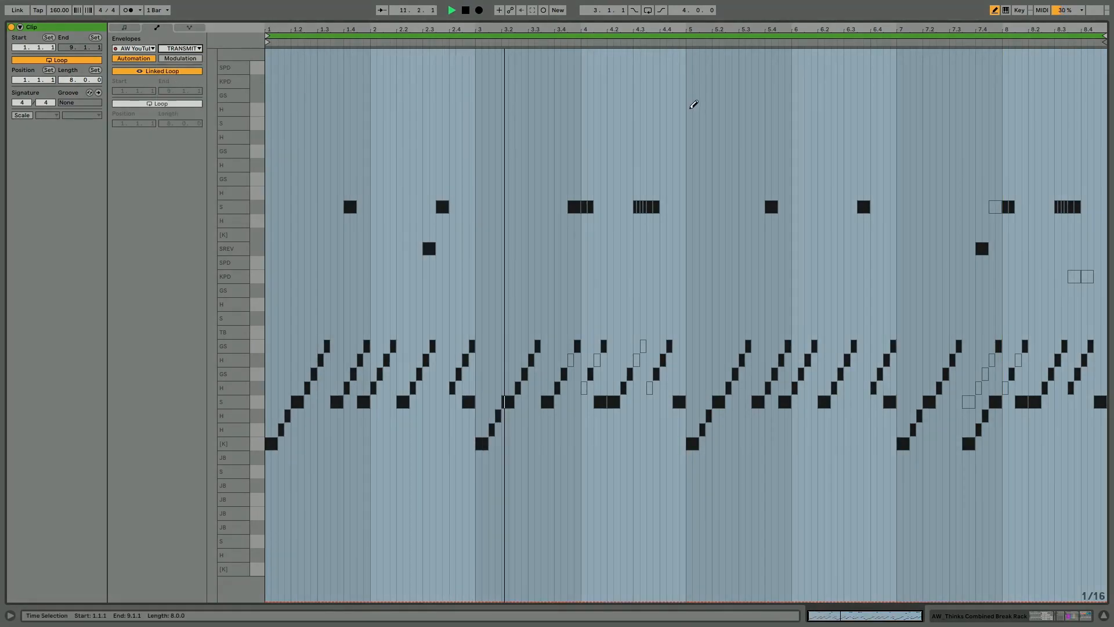
pyautogui.moveTo(695, 57); pyautogui.dragTo(789, 55)
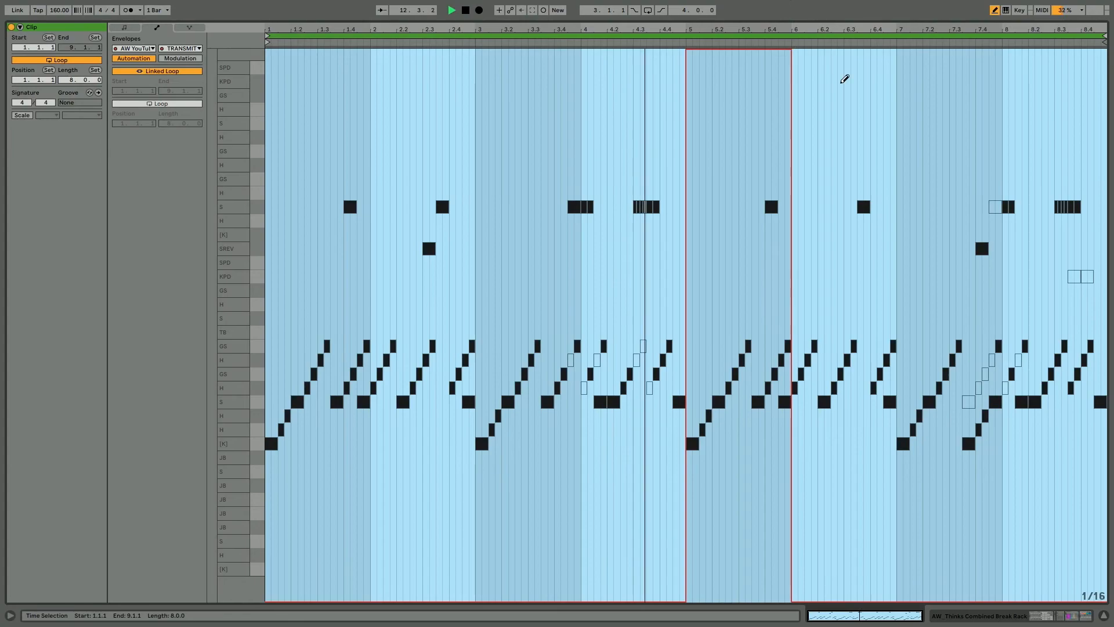
pyautogui.moveTo(907, 53); pyautogui.dragTo(1003, 45)
pyautogui.hotkey('shift', 'Tab')
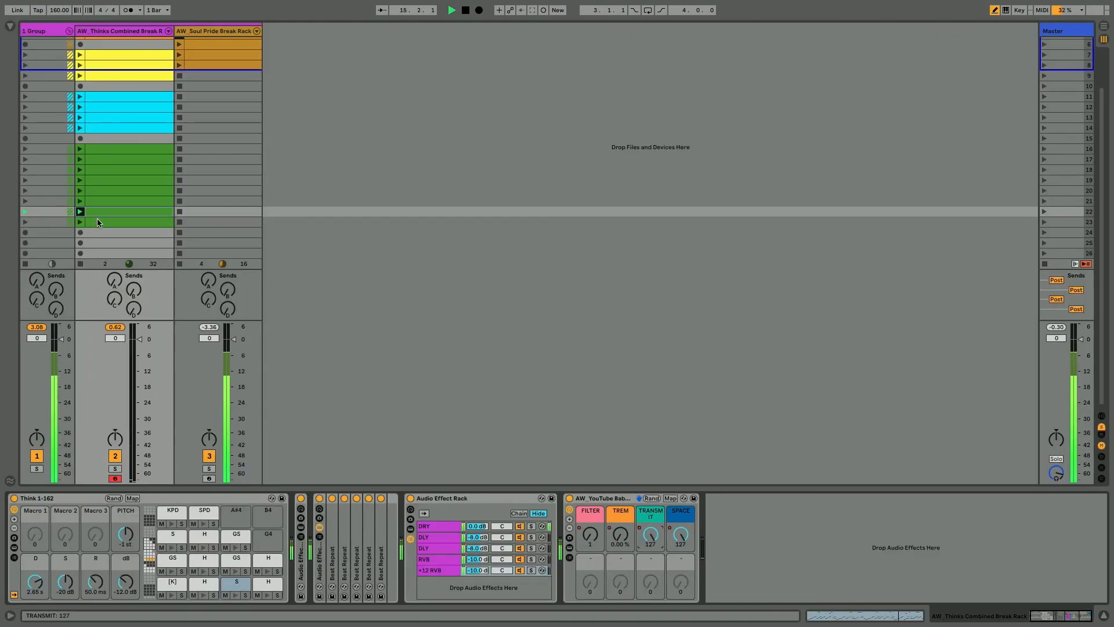
# Draw the scene 23 clip's TRANSMIT envelope at maximum across bars 1 and 2 and at minimum from bar 3, and launch the clip.
pyautogui.doubleClick(98, 222)
pyautogui.moveTo(293, 27); pyautogui.dragTo(295, 1)
pyautogui.moveTo(285, 62)
pyautogui.mouseDown()
pyautogui.moveTo(286, 31)
pyautogui.moveTo(288, 47)
pyautogui.moveTo(688, 46)
pyautogui.mouseUp()
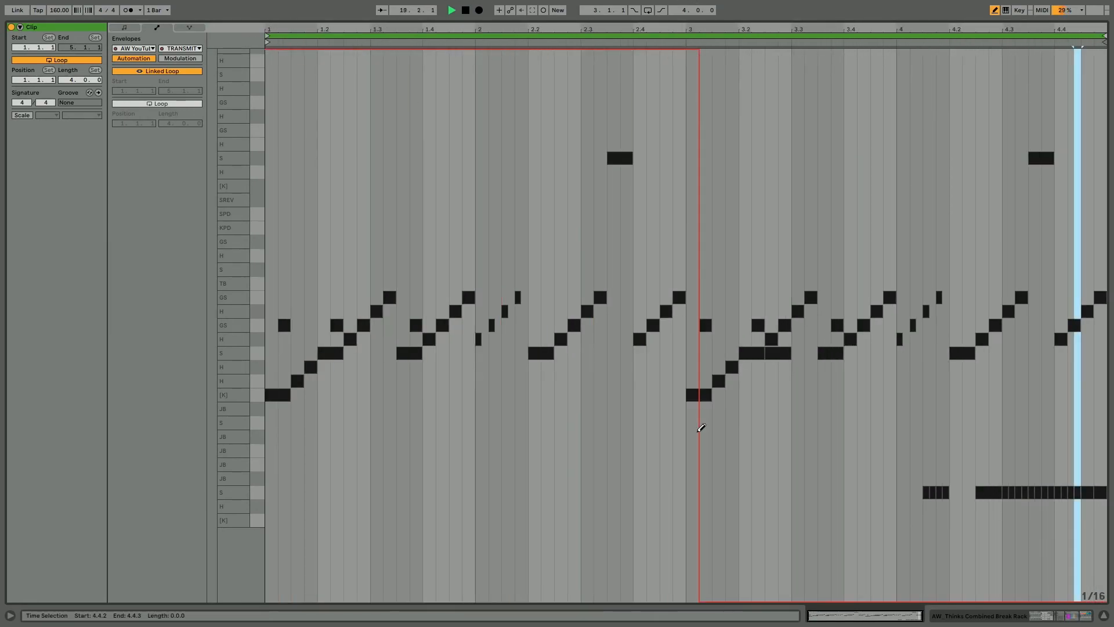
pyautogui.click(691, 600)
pyautogui.hotkey('shift', 'Tab')
pyautogui.click(81, 222)
pyautogui.doubleClick(107, 222)
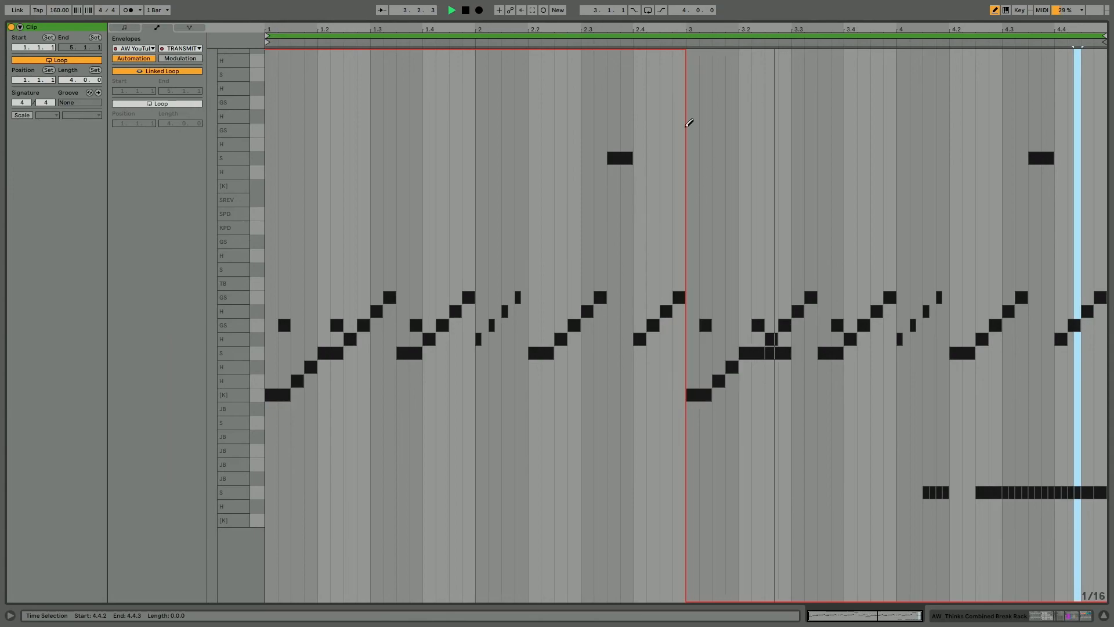
# Shape the scene 23 clip's SPACE envelope as a ramp from zero at bar 3 to maximum at about 4.3, held to the end.
pyautogui.click(181, 49)
pyautogui.click(176, 89)
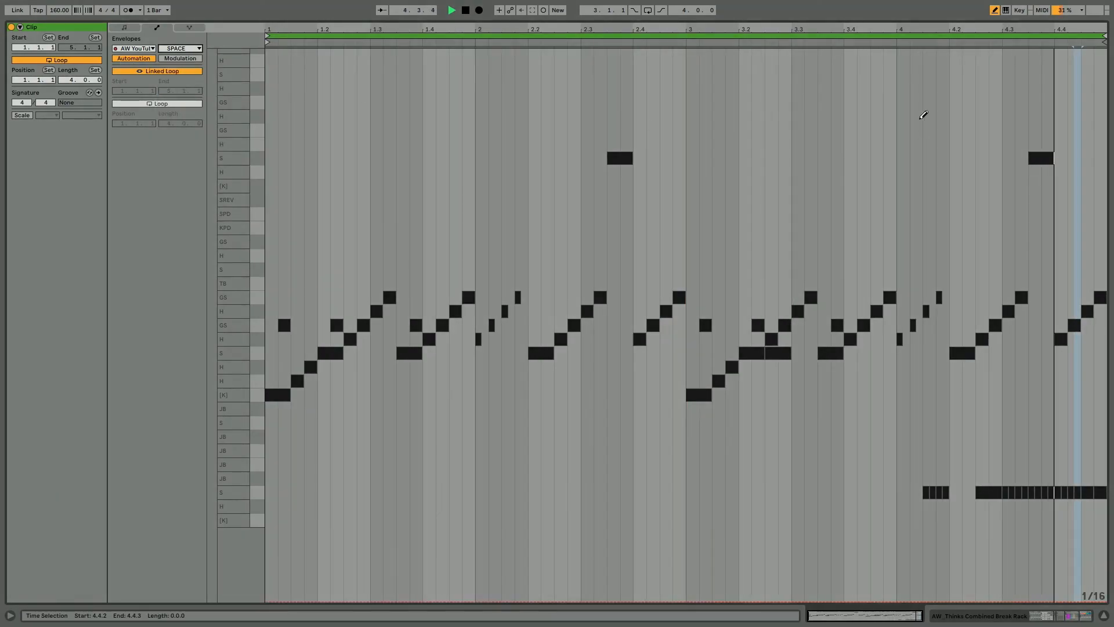
pyautogui.moveTo(1007, 50); pyautogui.dragTo(1105, 47)
pyautogui.press('b')
pyautogui.click(990, 479)
pyautogui.moveTo(993, 600); pyautogui.dragTo(684, 599)
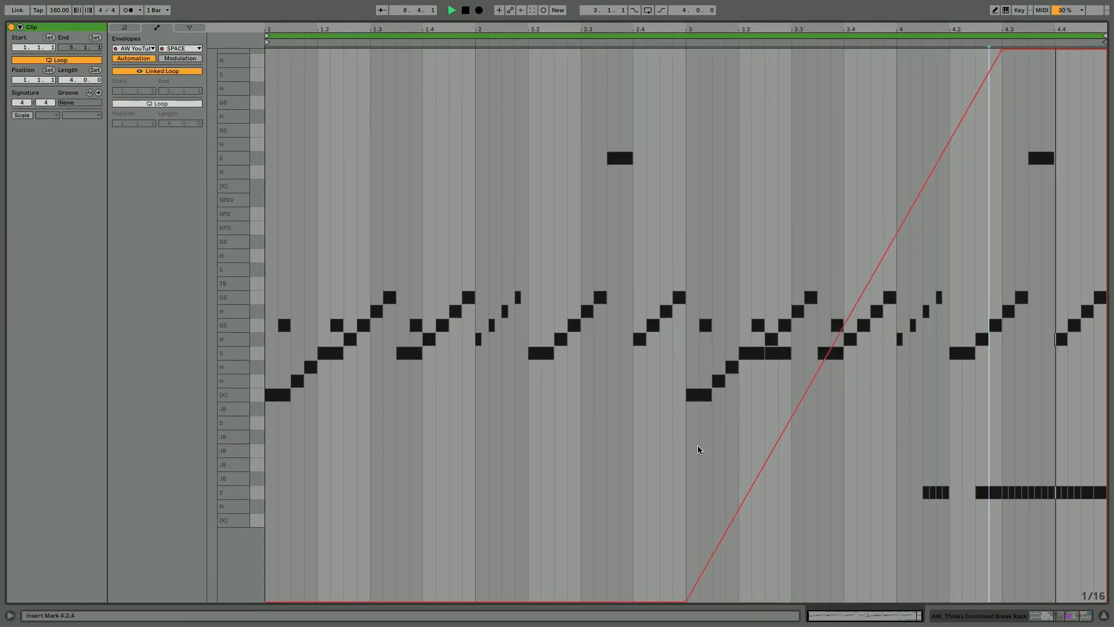
pyautogui.hotkey('shift', 'Tab')
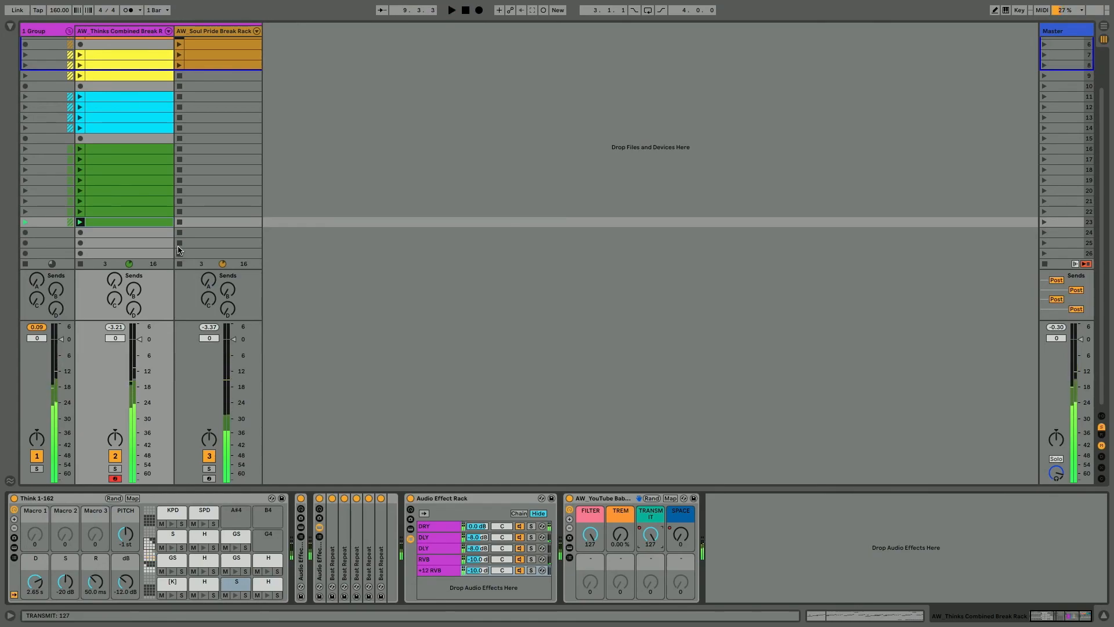
# Recolour the four green clips in scenes 20 to 23 turquoise.
pyautogui.click(103, 190)
pyautogui.keyDown('shift'); pyautogui.click(106, 225); pyautogui.keyUp('shift')
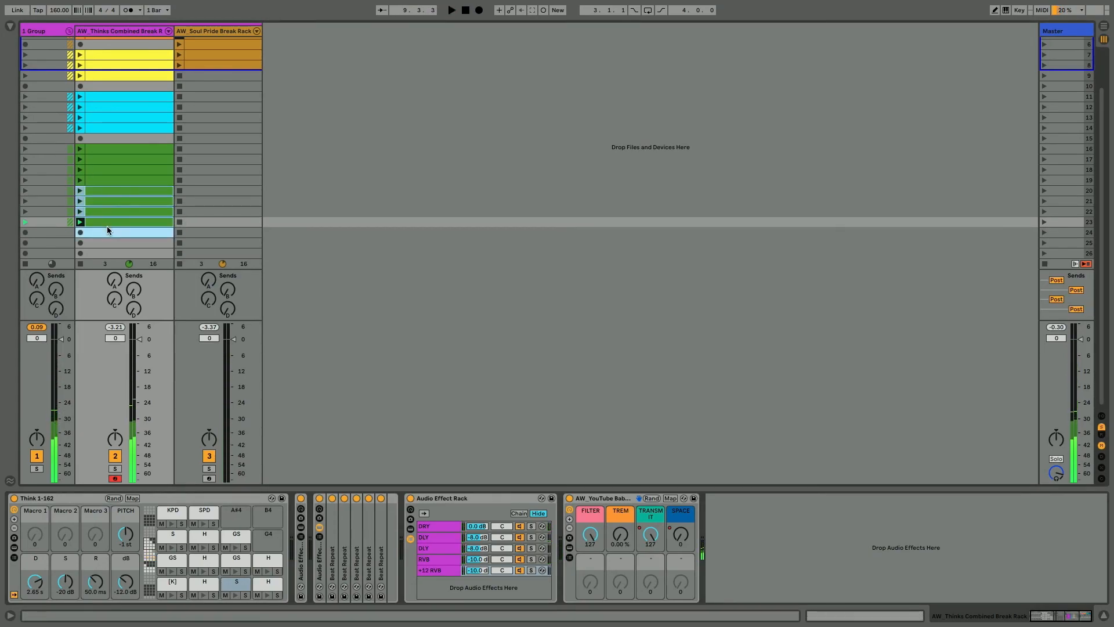
pyautogui.rightClick(107, 221)
pyautogui.click(187, 384)
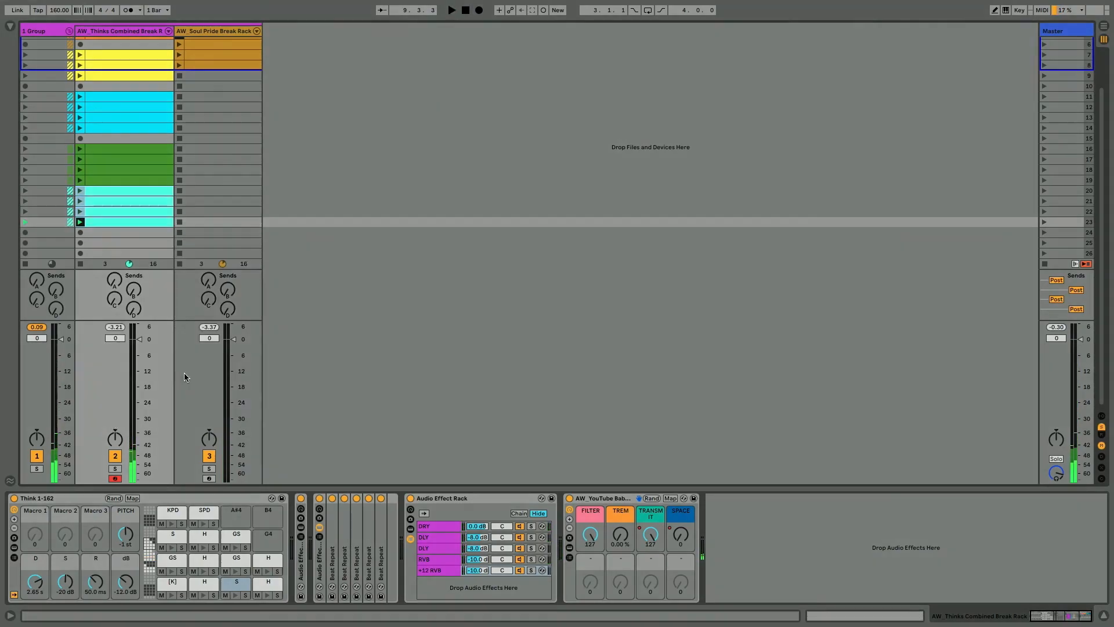
# Enable Follow Action on the eight clips in scenes 16 to 23, set to Next with an unlinked time of 0.1.0.
pyautogui.click(106, 148)
pyautogui.keyDown('shift'); pyautogui.click(113, 219); pyautogui.keyUp('shift')
pyautogui.hotkey('ctrl', 'alt', 'e')
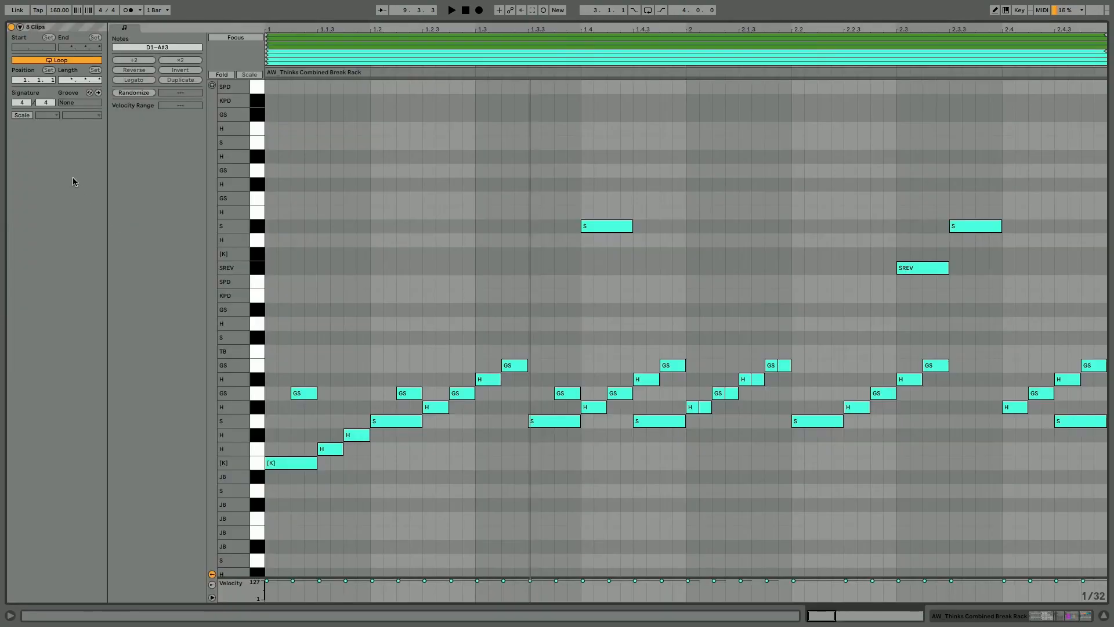
pyautogui.click(20, 27)
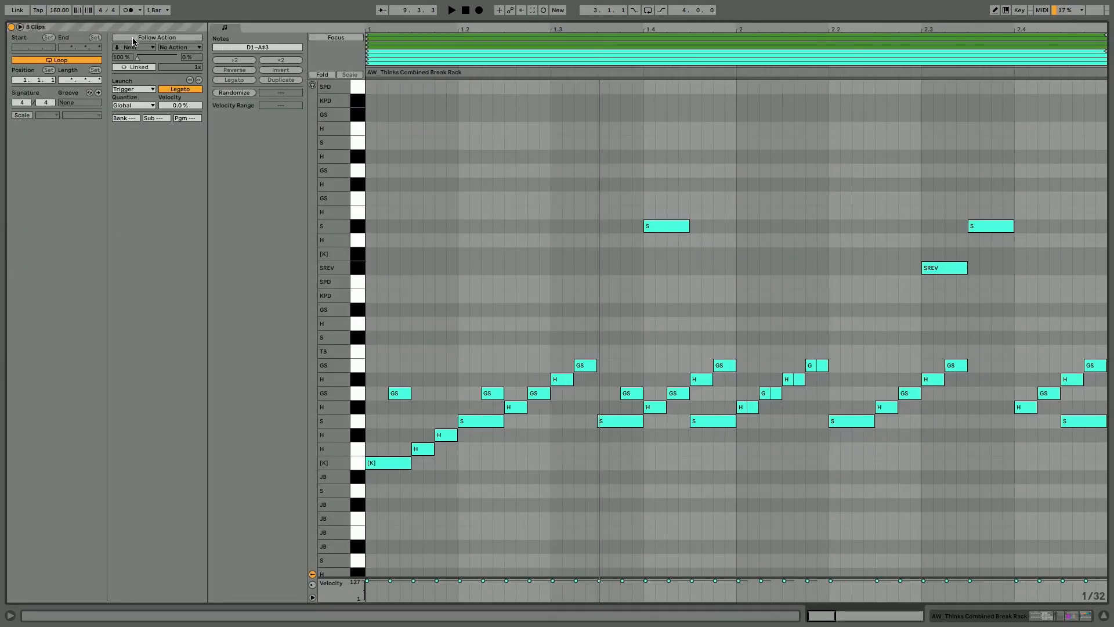
pyautogui.click(133, 38)
pyautogui.click(132, 67)
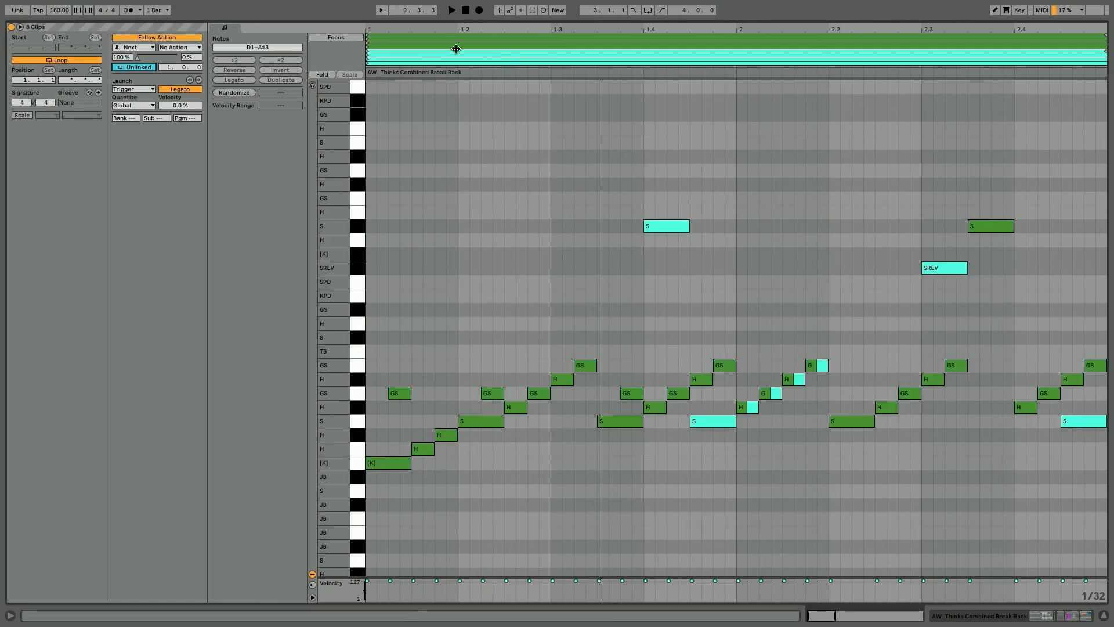
pyautogui.moveTo(452, 29); pyautogui.dragTo(451, 2)
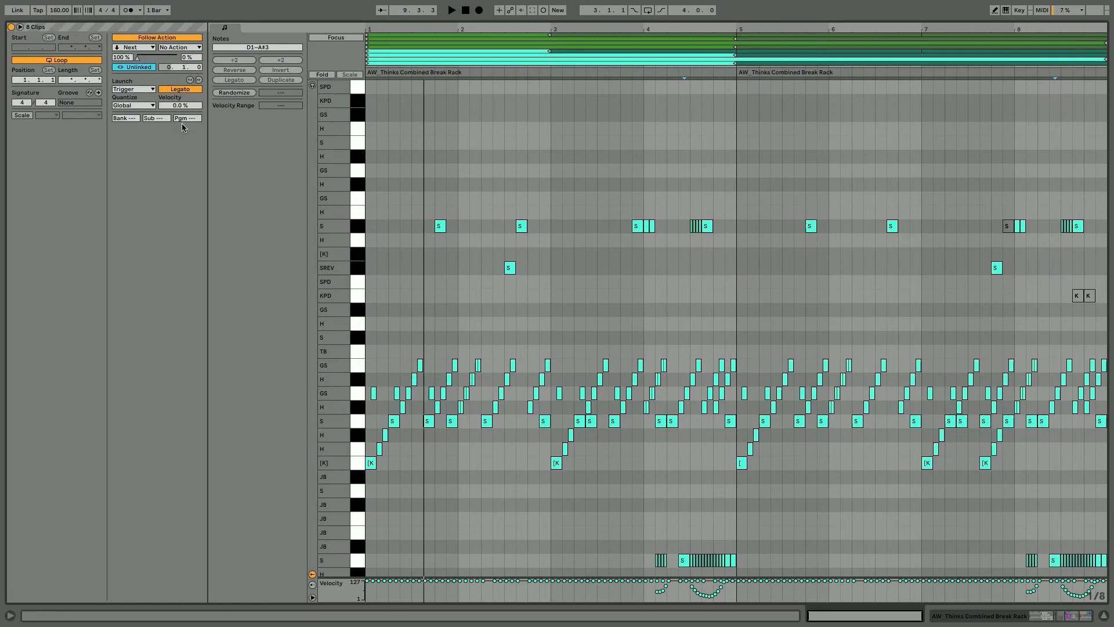
pyautogui.click(632, 145)
pyautogui.click(370, 131)
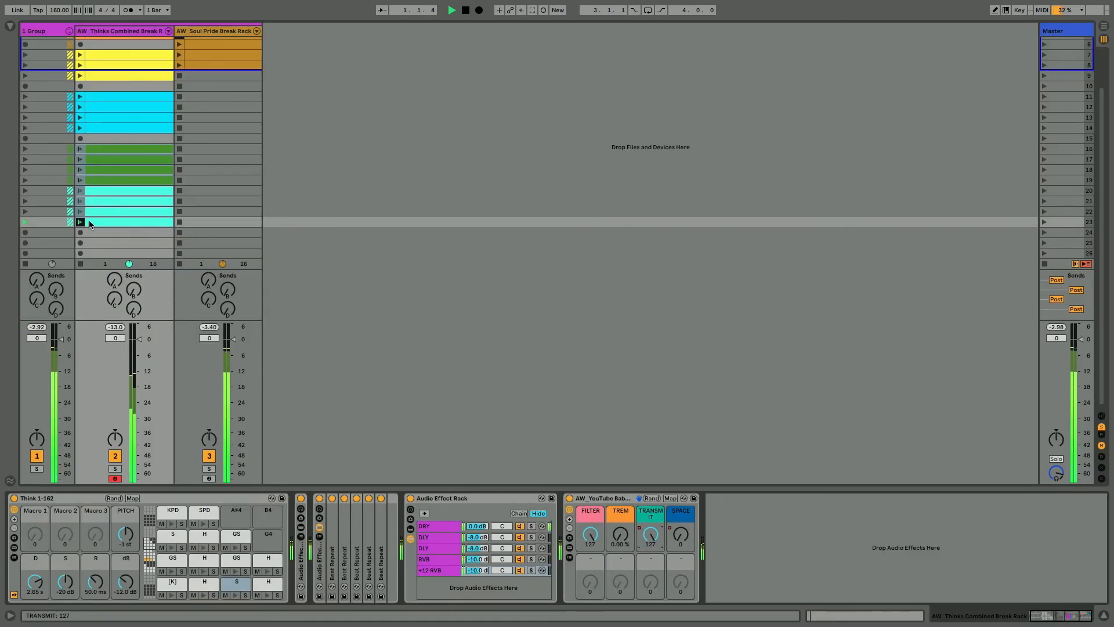
# Launch the scene 16 clip and audition the follow actions running through the green and turquoise clips.
pyautogui.click(80, 149)
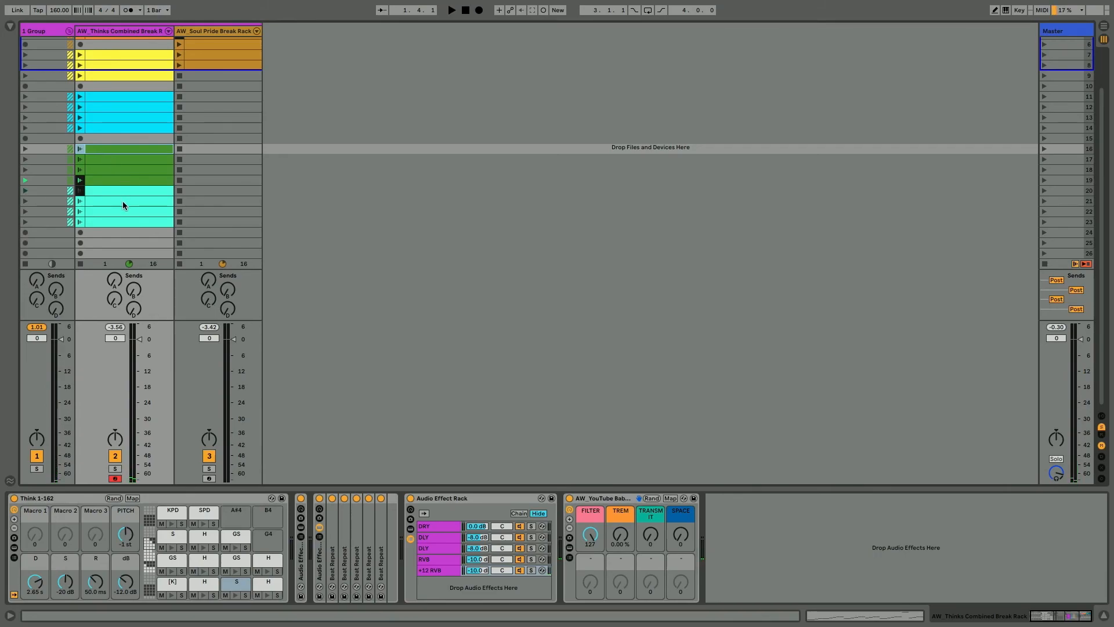
pyautogui.click(126, 223)
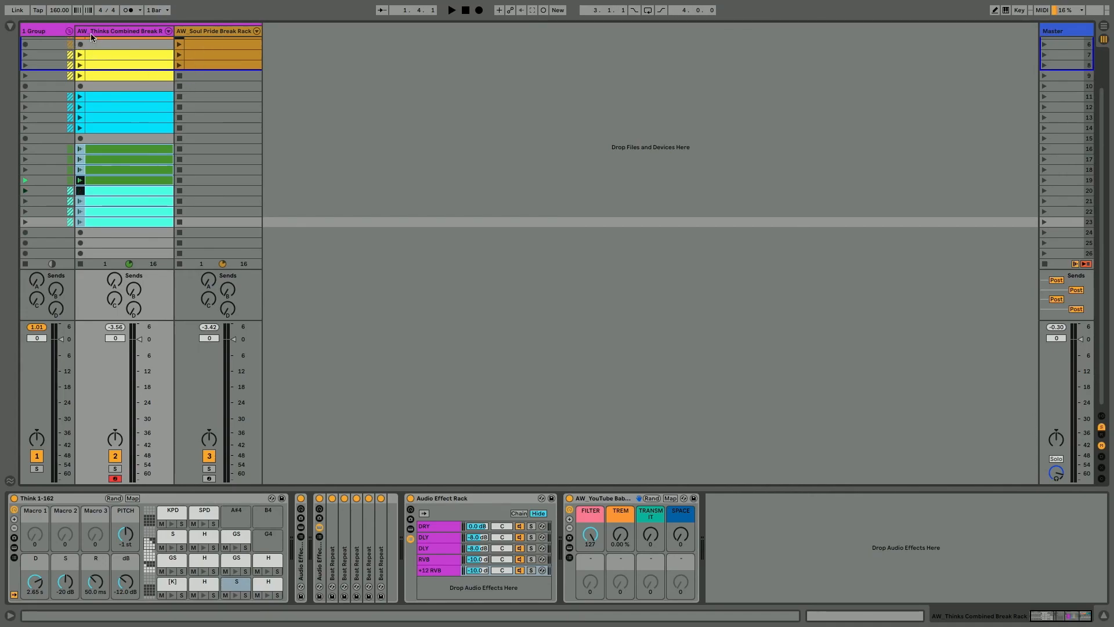
pyautogui.click(599, 499)
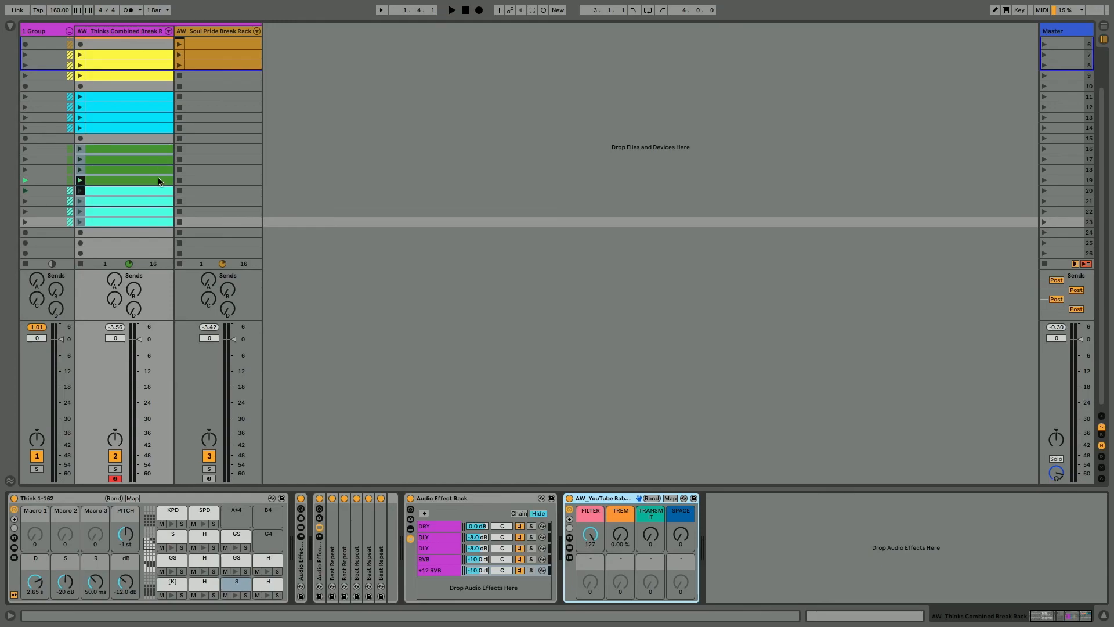
pyautogui.press('space')
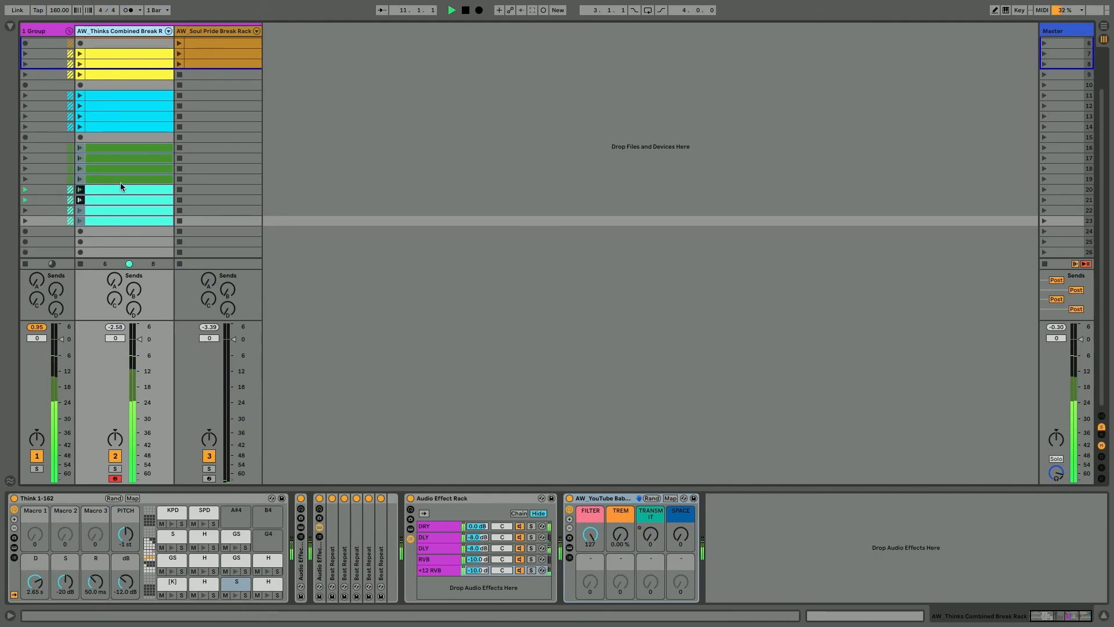
# Set the Follow Action of the eight clips in scenes 16 to 23 to Other.
pyautogui.click(121, 149)
pyautogui.keyDown('shift'); pyautogui.doubleClick(127, 220); pyautogui.keyUp('shift')
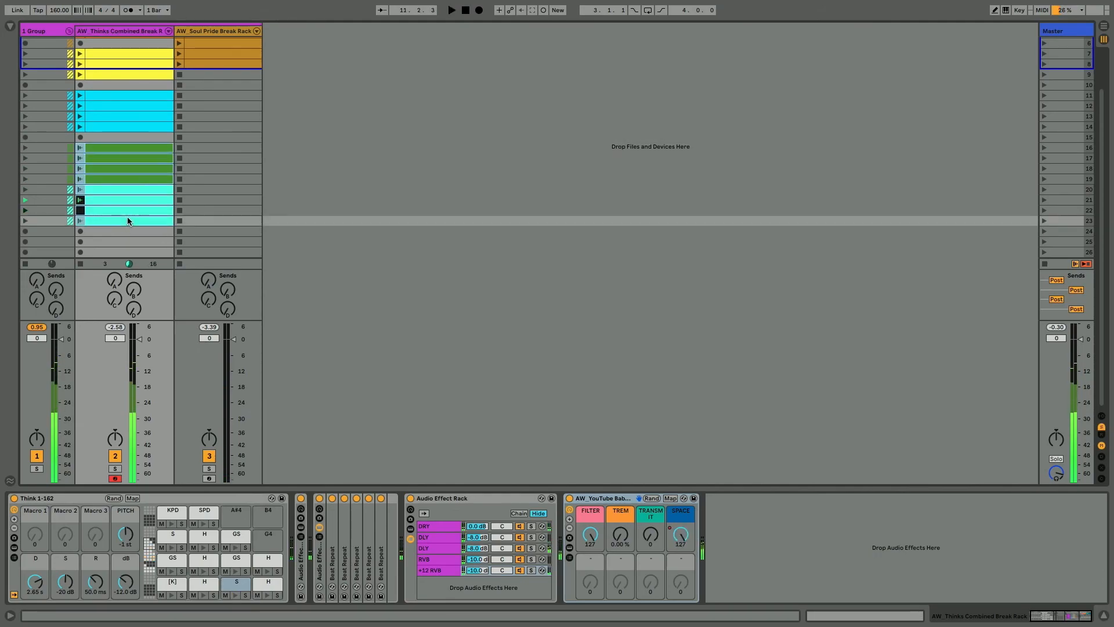
pyautogui.click(141, 49)
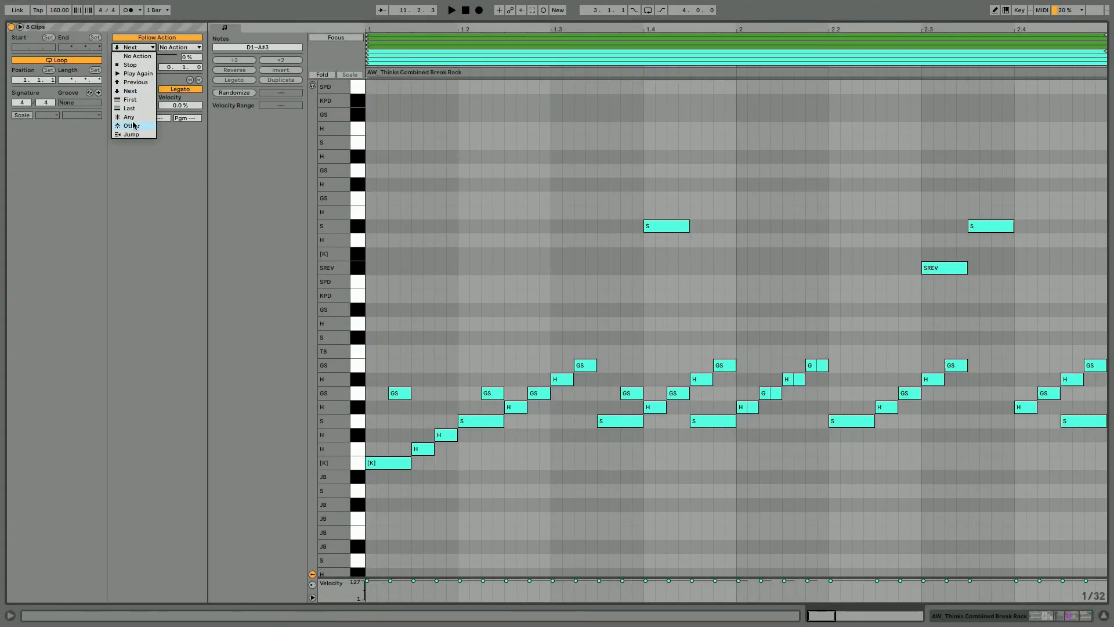
pyautogui.click(132, 126)
pyautogui.hotkey('shift', 'Tab')
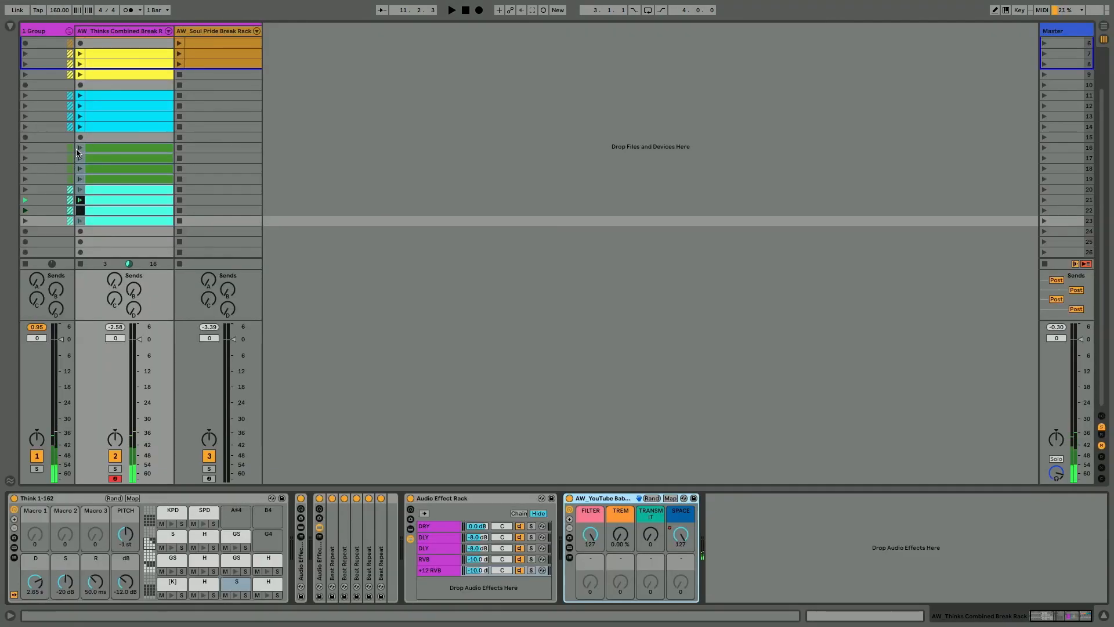
# Launch the scene 16 clip and listen to the random switching between the eight clips.
pyautogui.scroll(1, 78, 152)
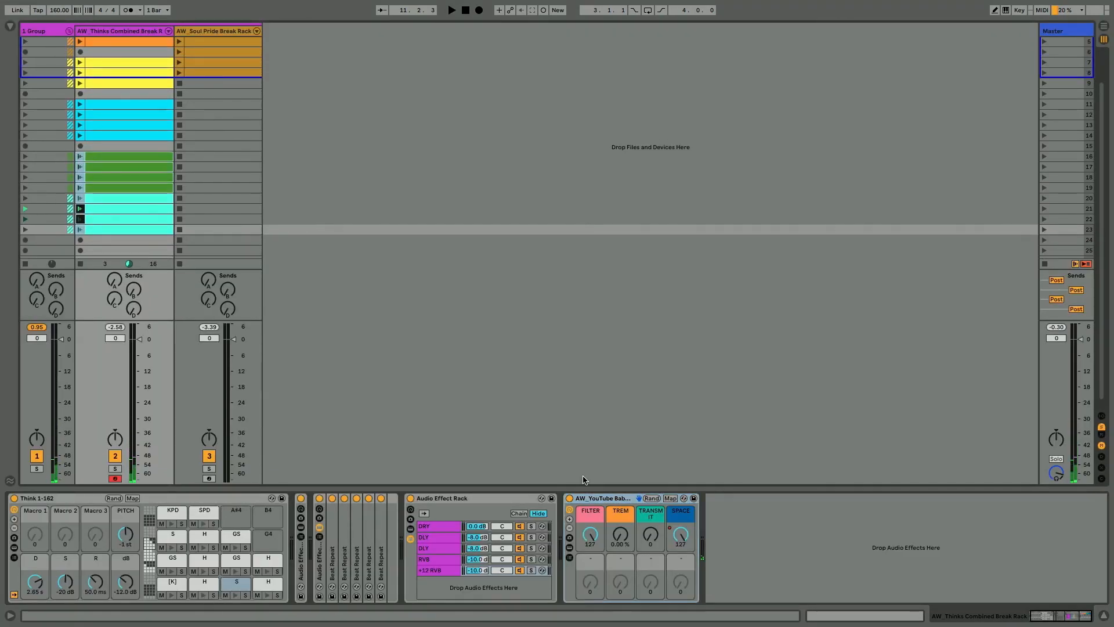
pyautogui.click(590, 499)
pyautogui.scroll(-1, 32, 223)
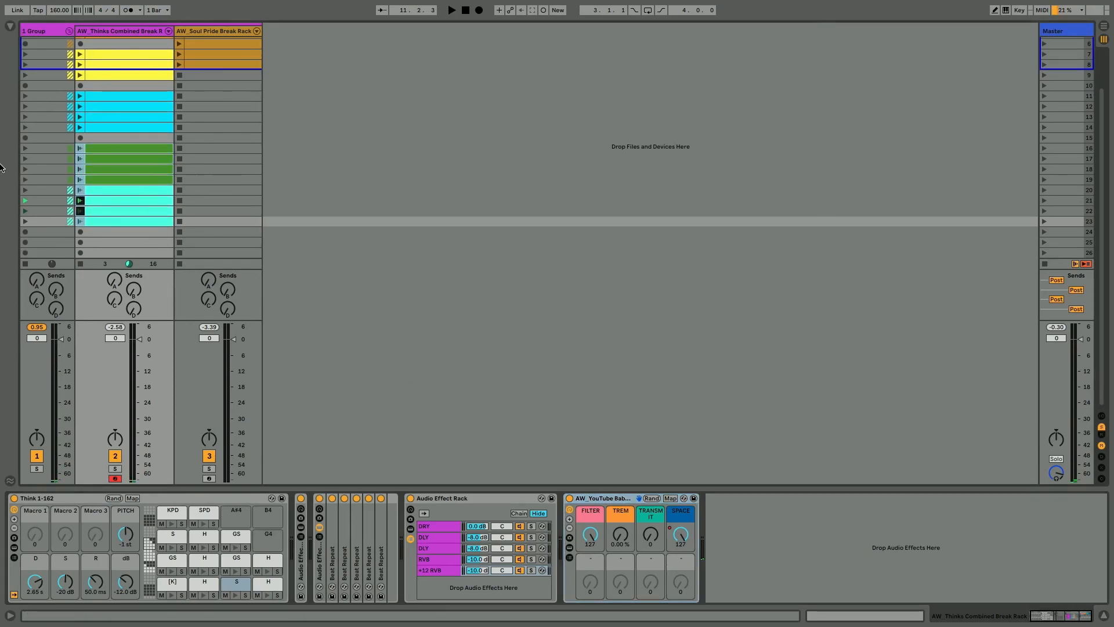
pyautogui.click(80, 149)
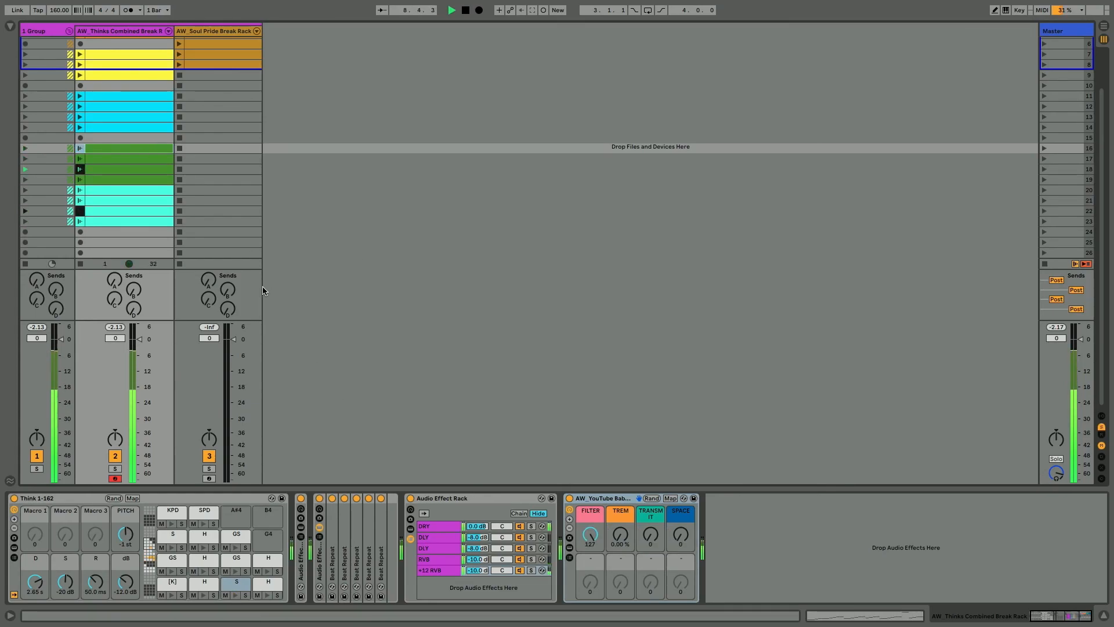
# Change the unlinked Follow Action time of the eight clips in scenes 16 to 23.
pyautogui.click(120, 222)
pyautogui.keyDown('shift'); pyautogui.click(127, 148); pyautogui.keyUp('shift')
pyautogui.hotkey('shift', 'Tab')
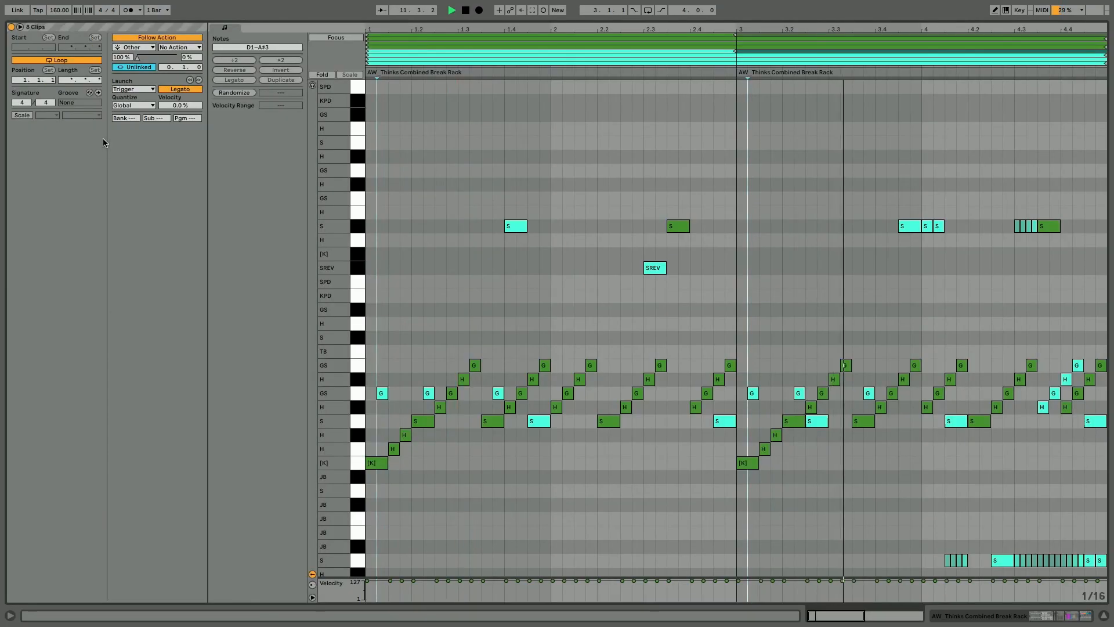
pyautogui.click(182, 66)
pyautogui.hotkey('shift', 'Tab')
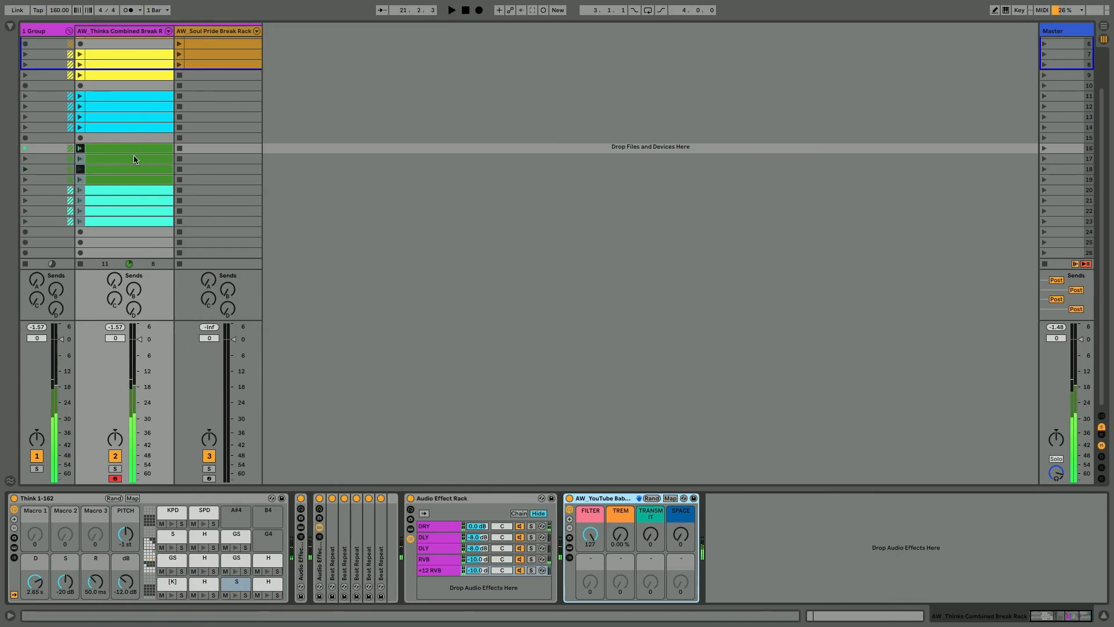
# Check the AW_Soul Pride Break Rack track's devices and play the session.
pyautogui.scroll(5, 201, 123)
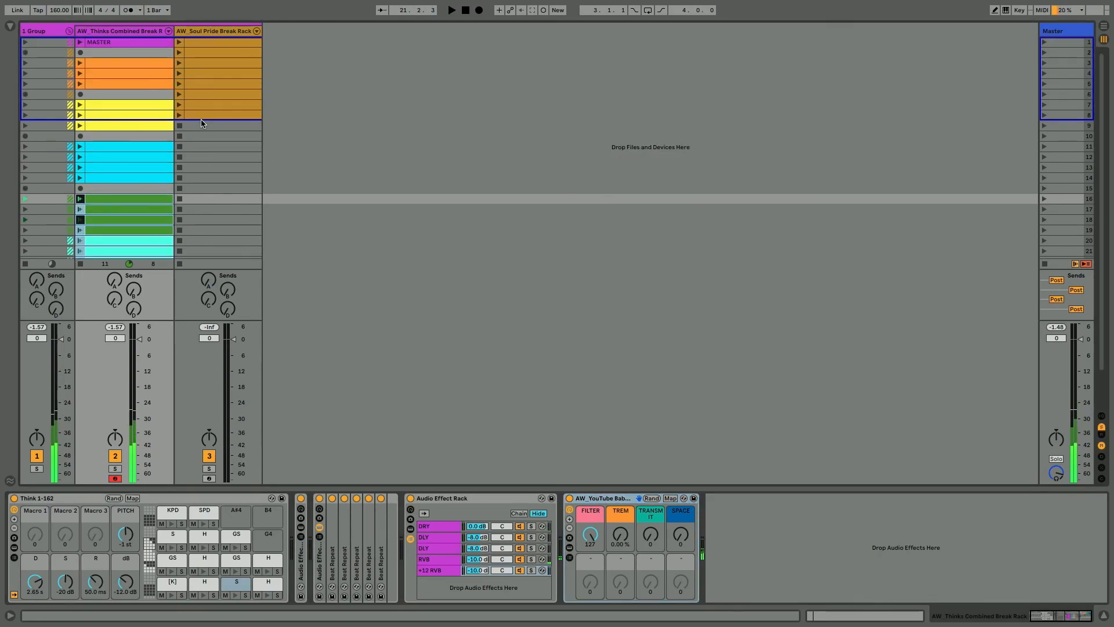
pyautogui.click(195, 32)
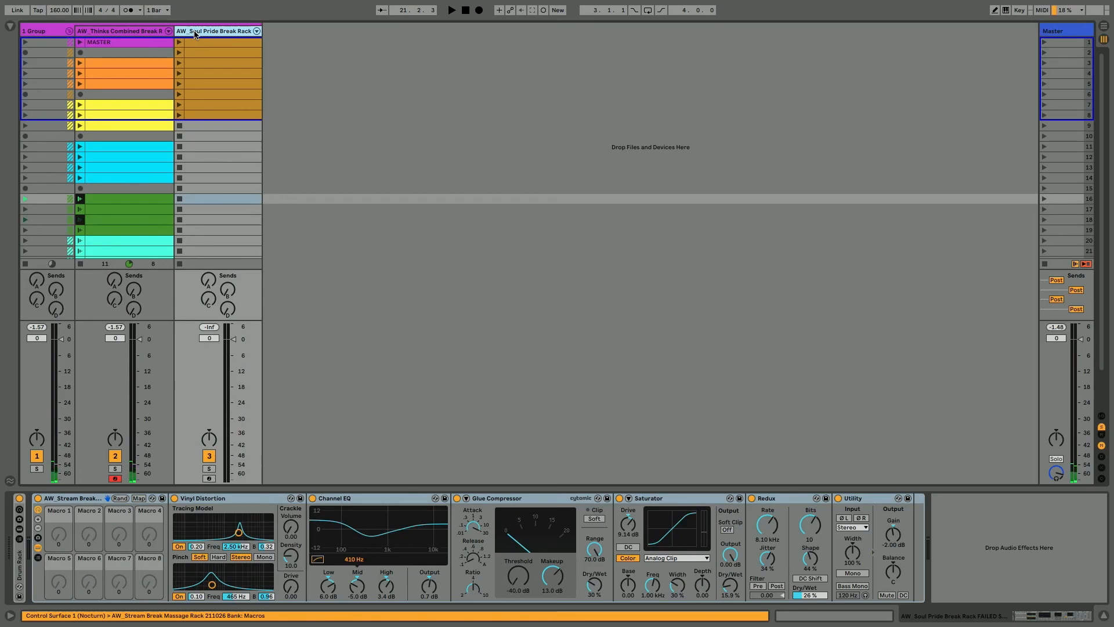
pyautogui.press('space')
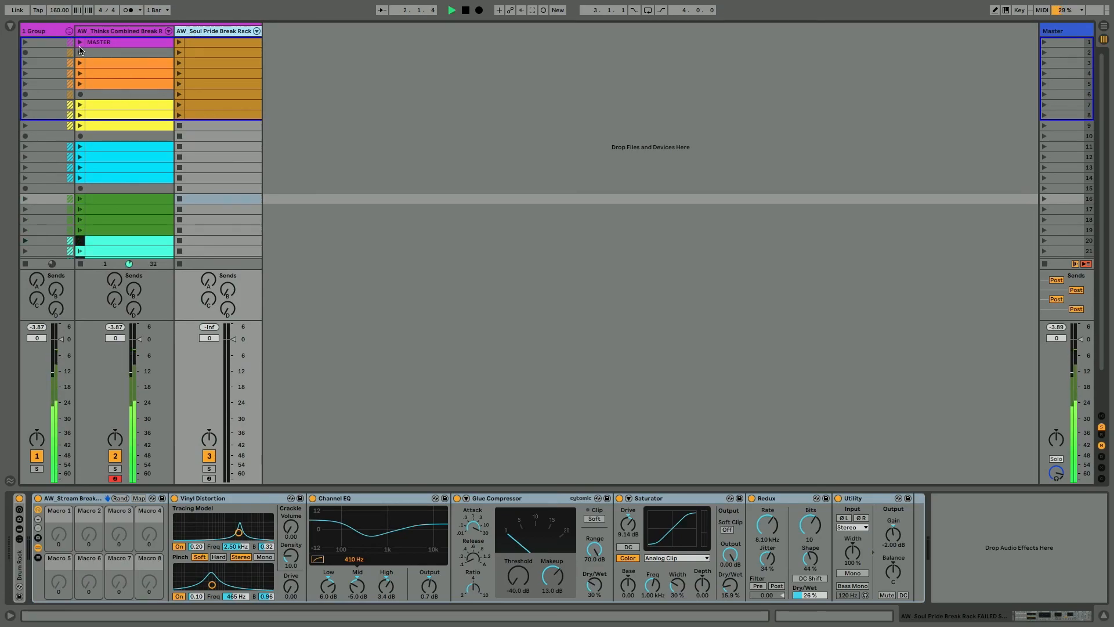
# Move the four cyan clips to scenes 12 to 15 and the three yellow clips to scenes 9 to 11.
pyautogui.click(107, 178)
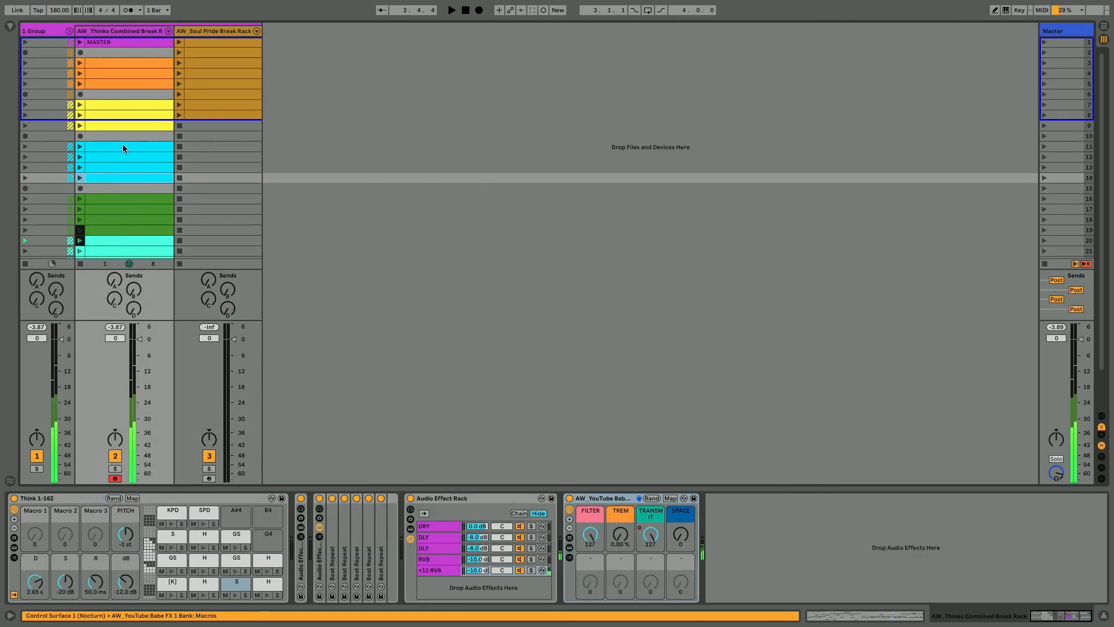
pyautogui.moveTo(121, 149); pyautogui.dragTo(123, 161)
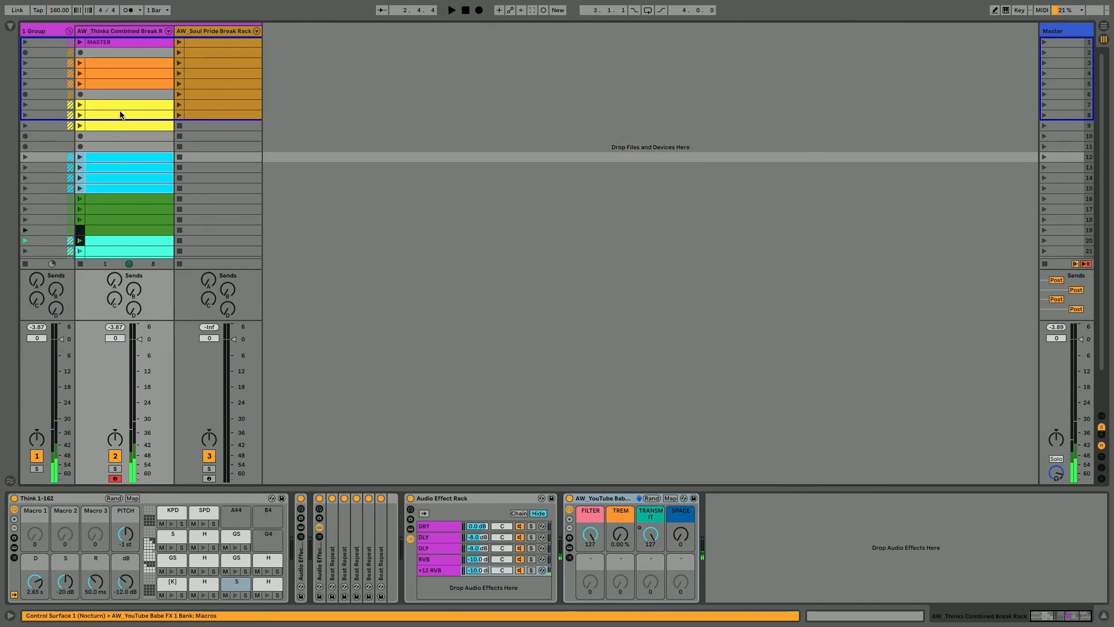
pyautogui.click(119, 105)
pyautogui.keyDown('shift'); pyautogui.click(121, 124); pyautogui.keyUp('shift')
pyautogui.moveTo(121, 109)
pyautogui.mouseDown()
pyautogui.moveTo(121, 134)
pyautogui.moveTo(116, 85)
pyautogui.moveTo(120, 139)
pyautogui.moveTo(118, 124)
pyautogui.mouseUp()
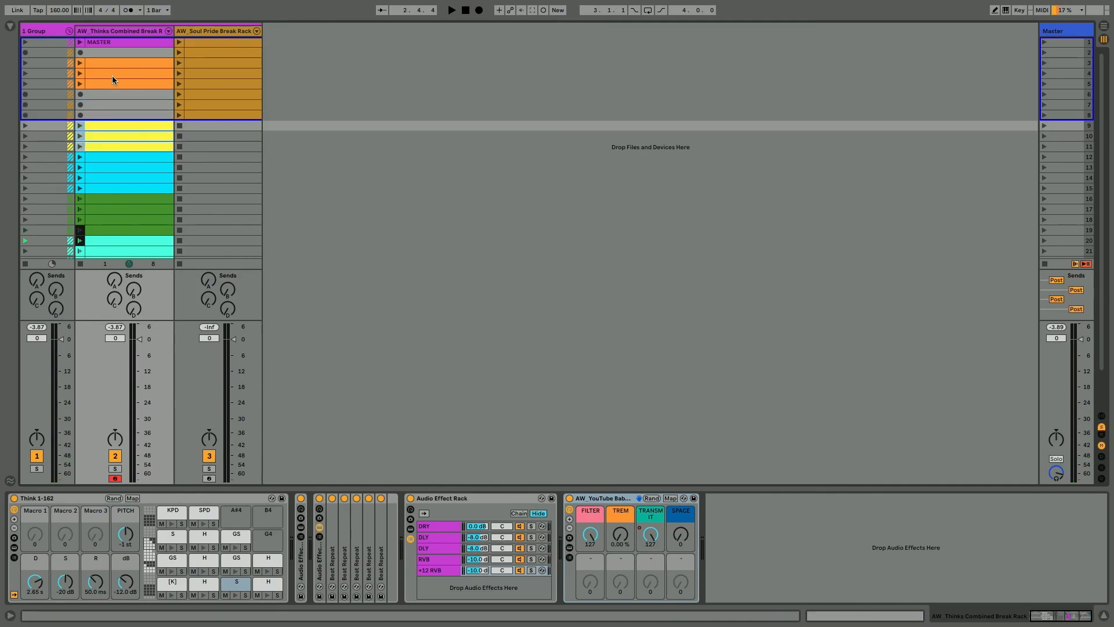
# Move the three orange clips down to scenes 6 to 8, directly above the yellow clips.
pyautogui.click(113, 79)
pyautogui.keyDown('shift'); pyautogui.click(110, 61); pyautogui.keyUp('shift')
pyautogui.moveTo(110, 61); pyautogui.dragTo(109, 104)
# Unlink the Follow Action time of all 18 clips in scenes 6 to 23 and set it to 0.2.0.
pyautogui.scroll(-3, 93, 139)
pyautogui.scroll(3, 107, 219)
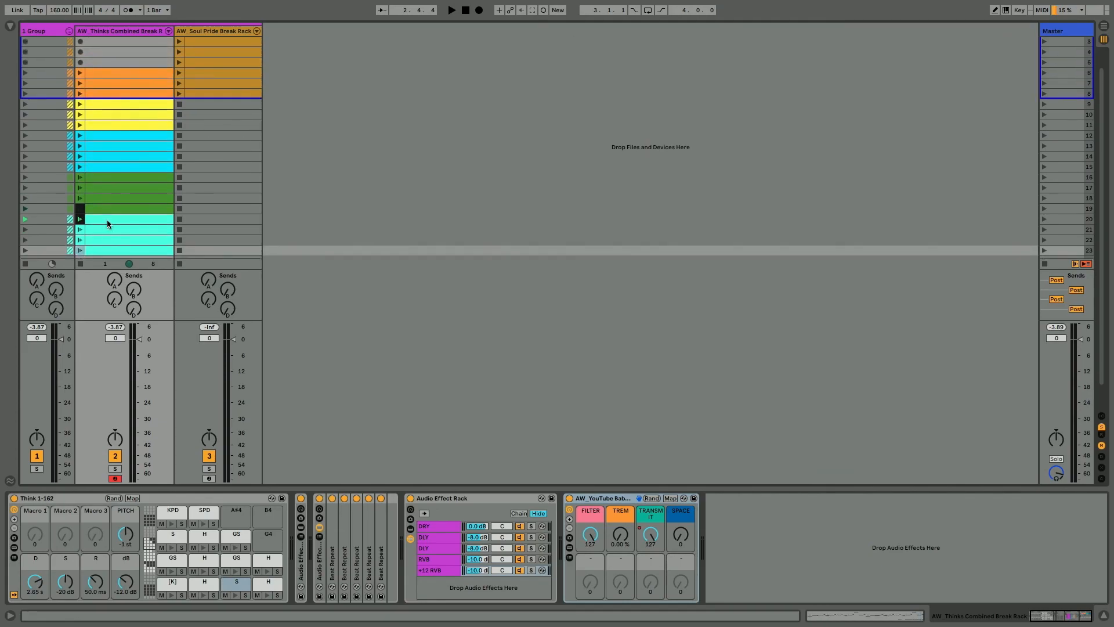
pyautogui.keyDown('shift'); pyautogui.click(118, 95); pyautogui.keyUp('shift')
pyautogui.hotkey('shift', 'Tab')
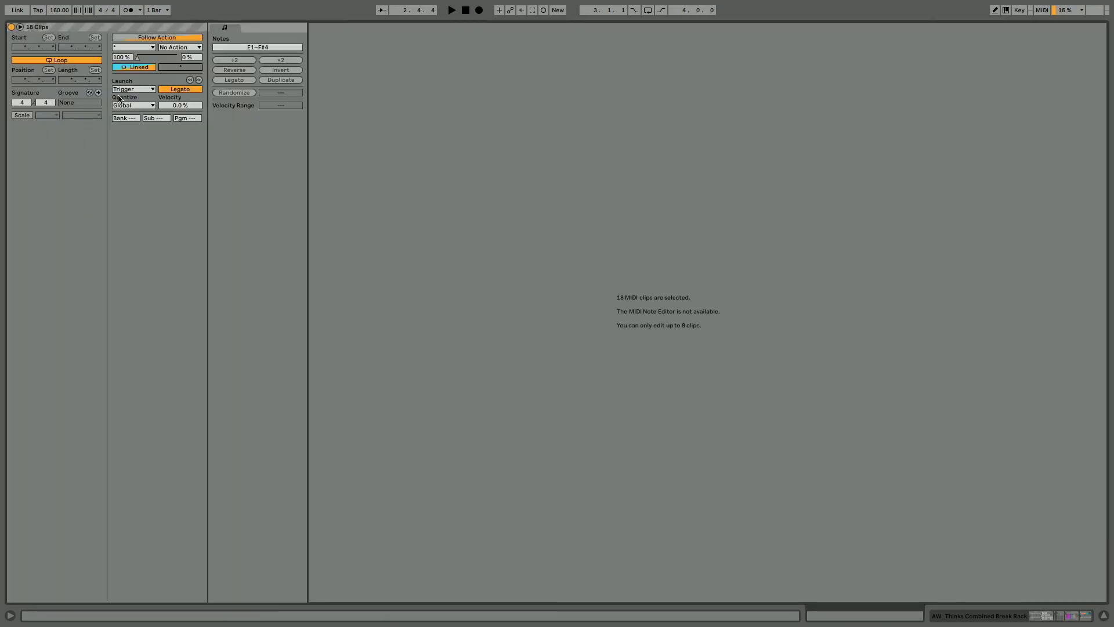
pyautogui.click(127, 67)
pyautogui.moveTo(182, 66); pyautogui.dragTo(181, 79)
pyautogui.click(193, 68)
# Enable Follow Action with Other on the 18 selected clips, and launch the scene 6 clip to audition the result.
pyautogui.click(141, 38)
pyautogui.click(137, 48)
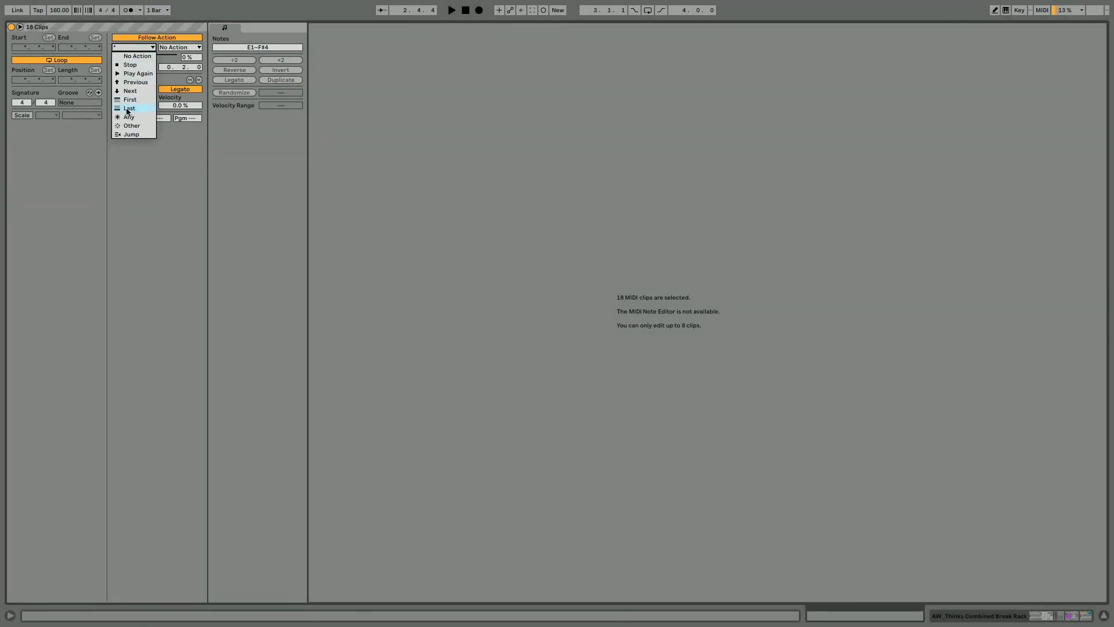
pyautogui.click(127, 125)
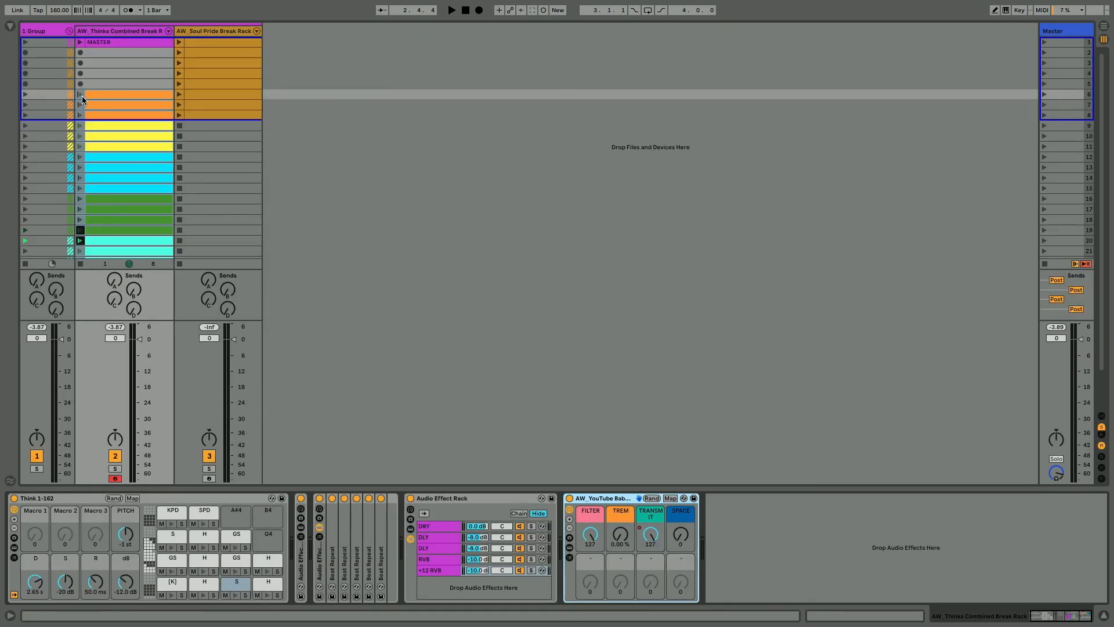
pyautogui.click(80, 95)
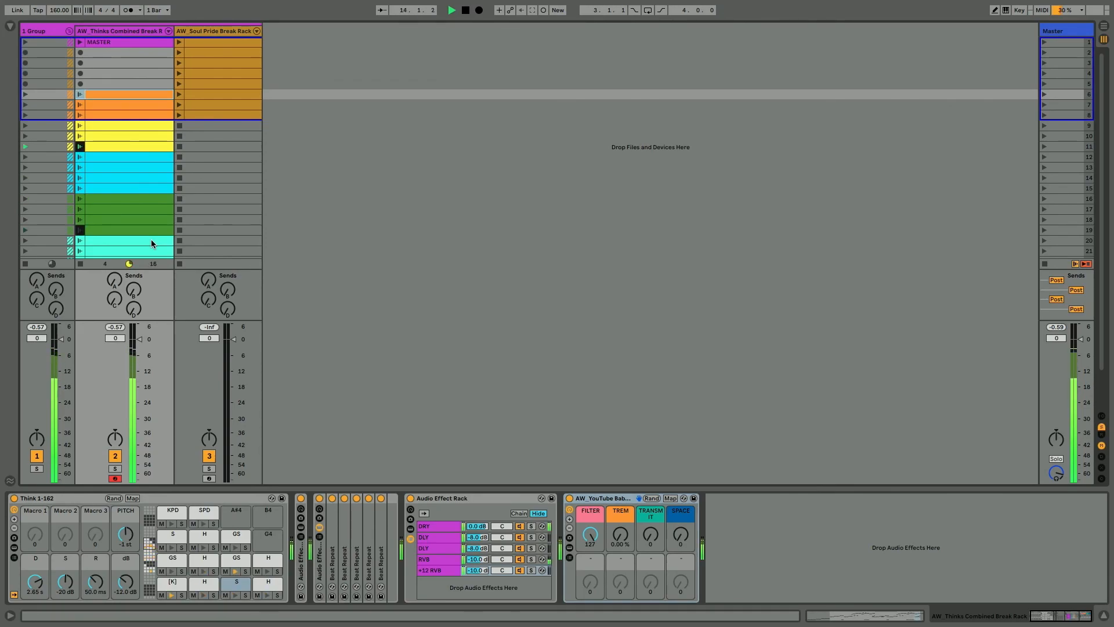
# Examine how playback switches between the coloured clips in scenes 6 to 23, trying send C on the Thinks break track.
pyautogui.scroll(-3, 151, 243)
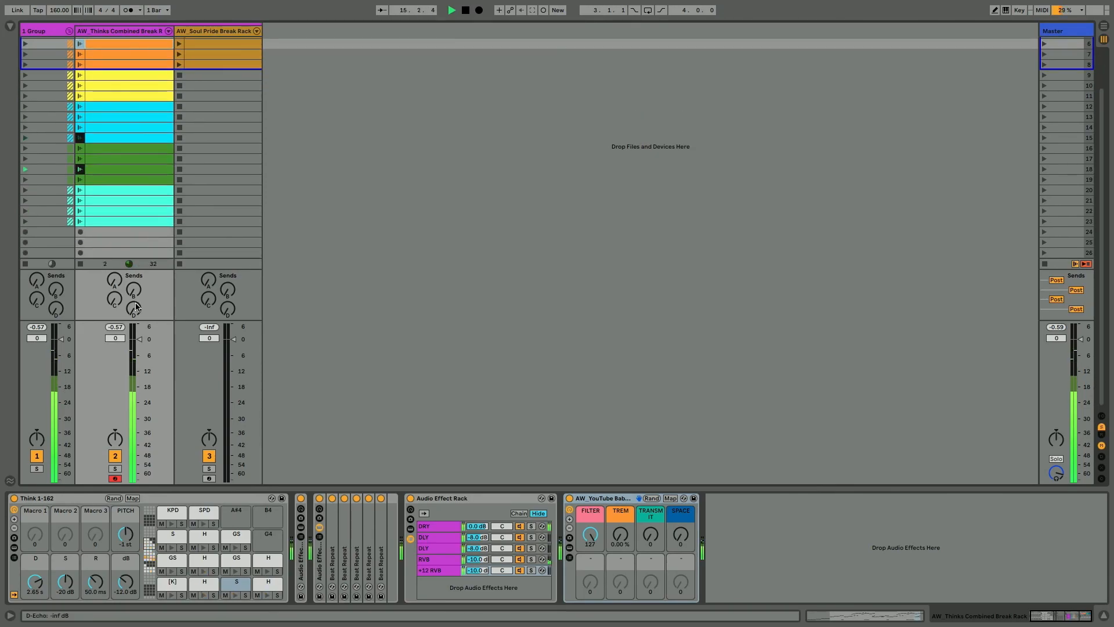
pyautogui.moveTo(115, 299); pyautogui.dragTo(112, 305)
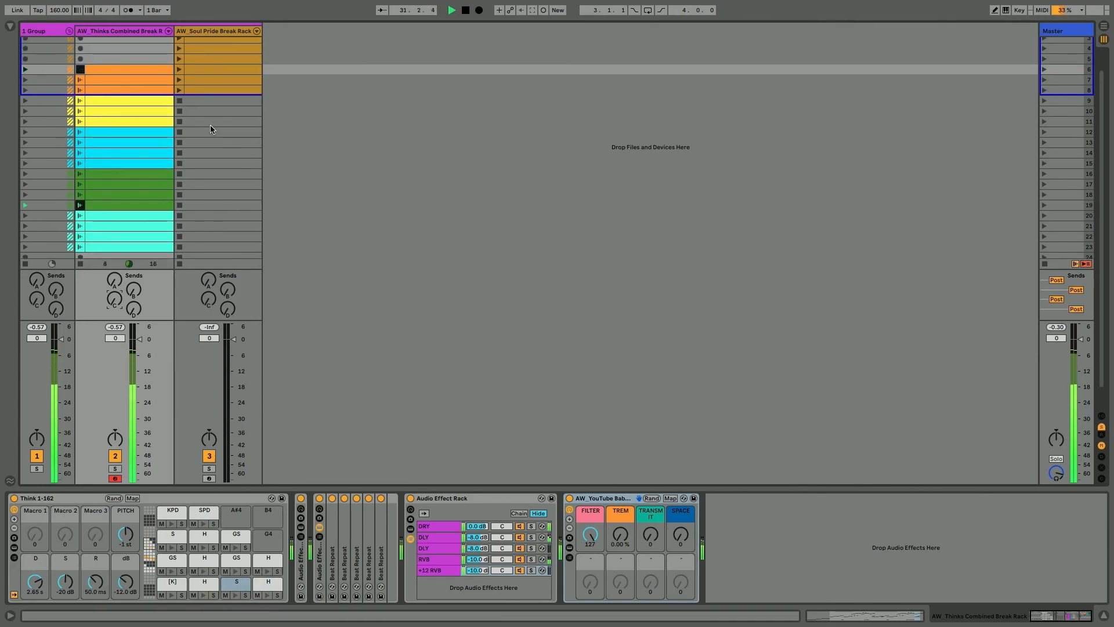
pyautogui.scroll(1, 211, 128)
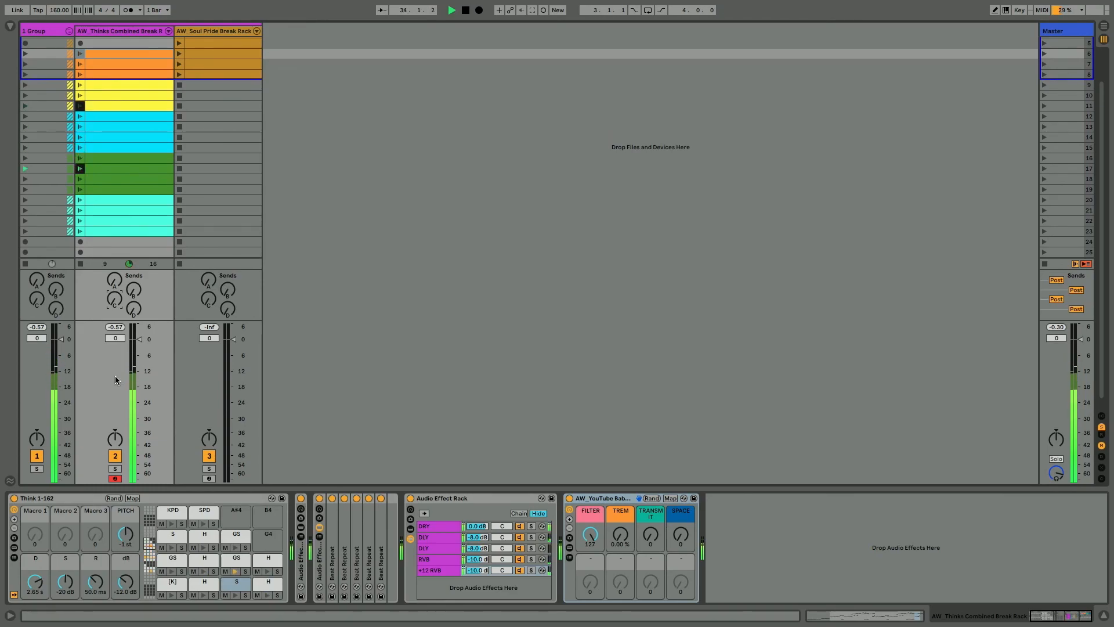
pyautogui.press('XF86AudioLowerVolume')
pyautogui.press('XF86AudioLowerVolume')
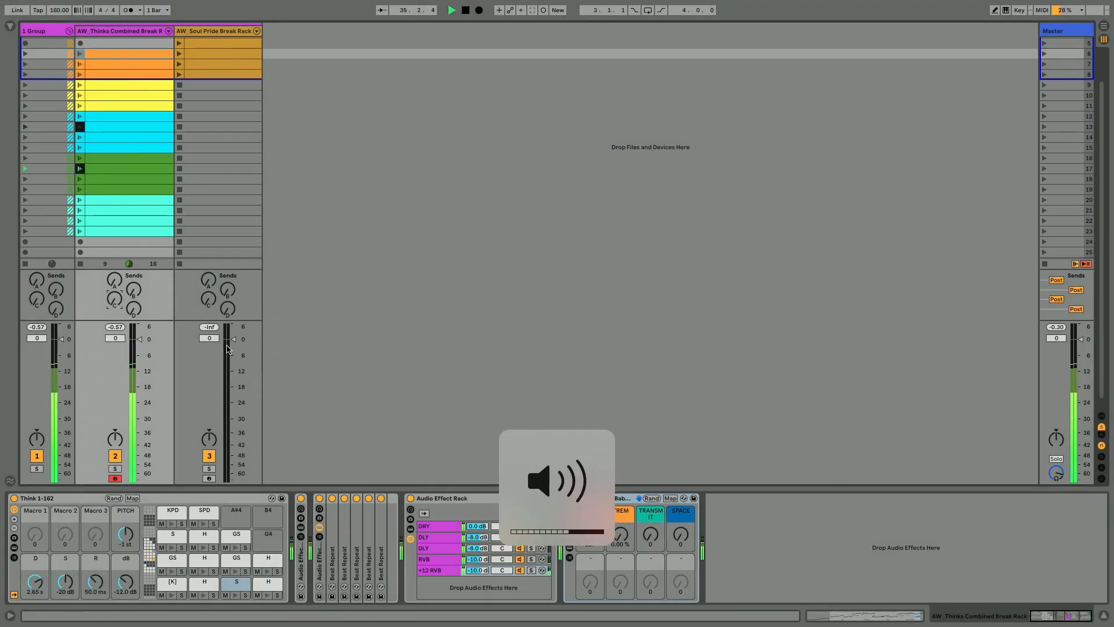
pyautogui.press('XF86AudioRaiseVolume')
pyautogui.press('XF86AudioRaiseVolume')
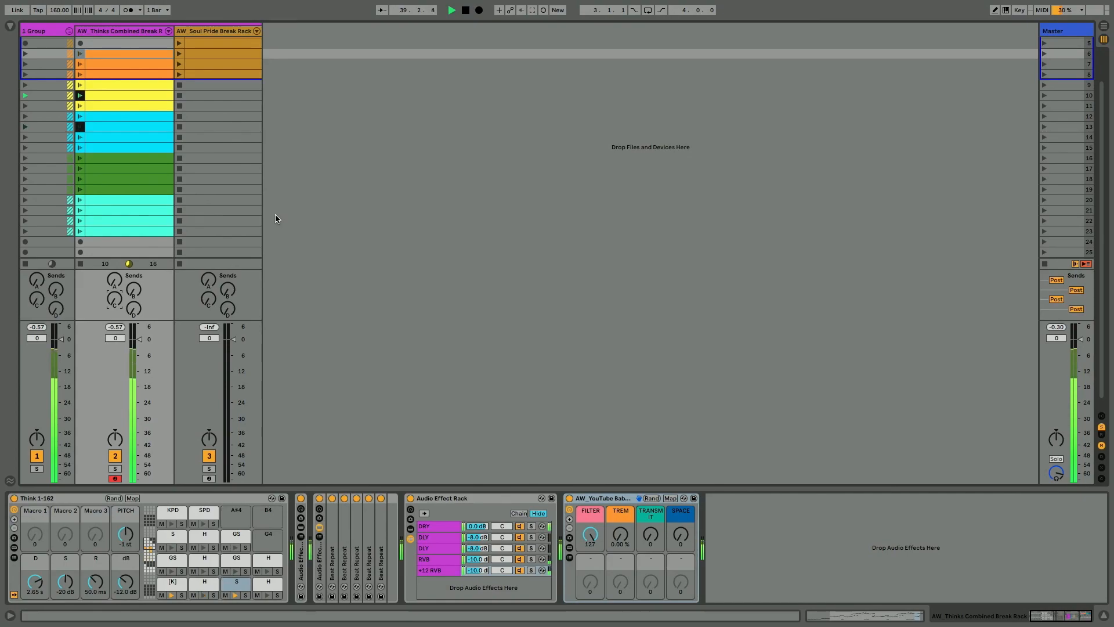
pyautogui.scroll(2, 224, 232)
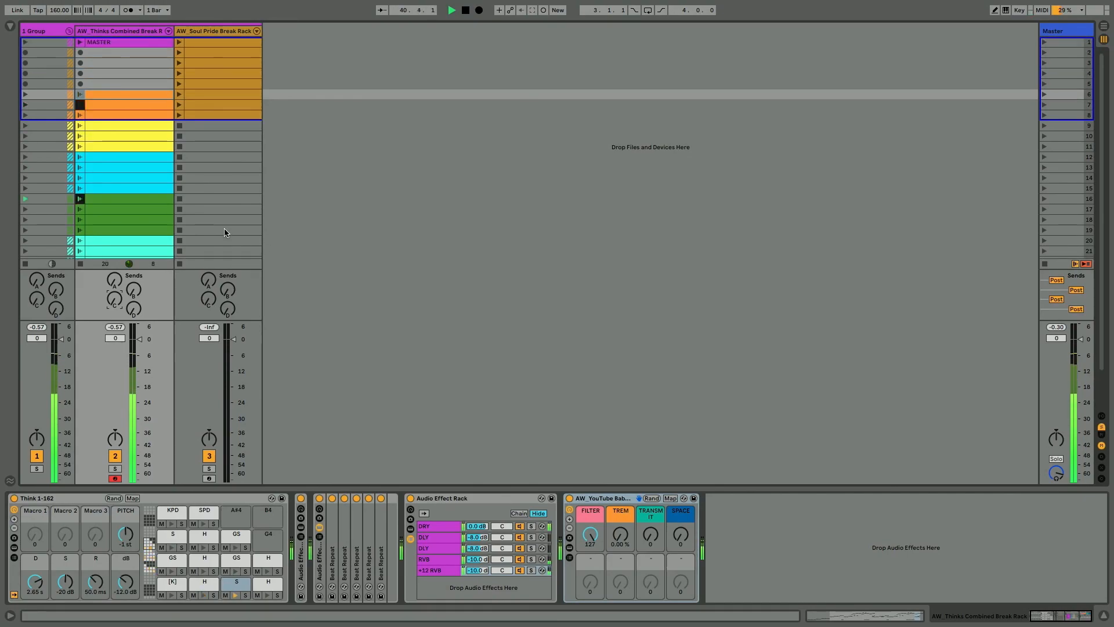
pyautogui.scroll(-1, 225, 235)
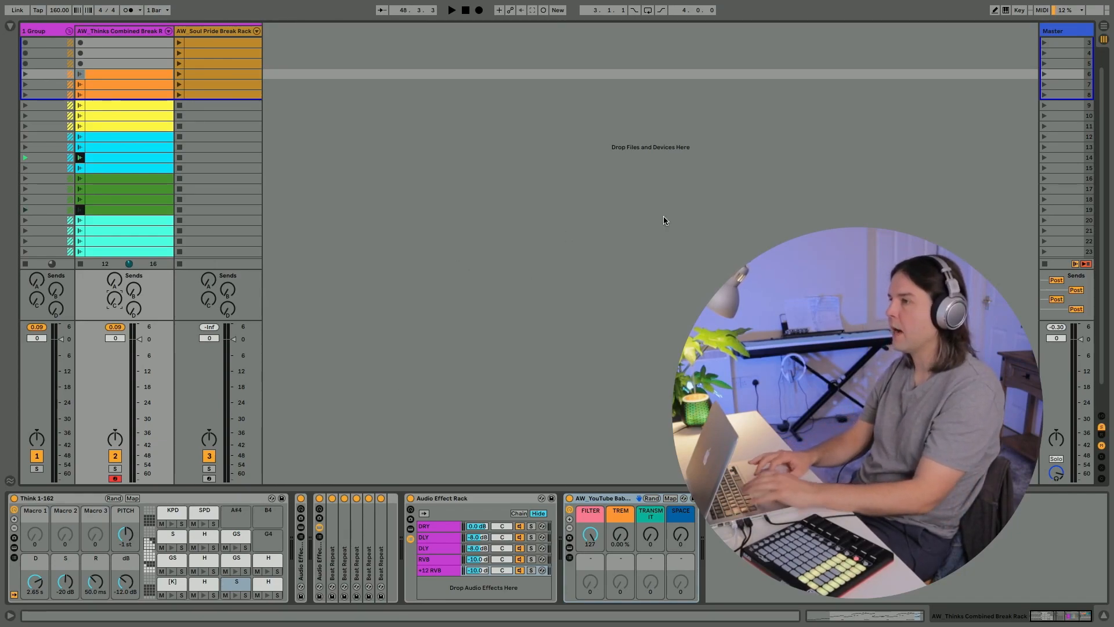
# Show the Master track's device chain and collapse all its devices, from Utility, EQ Eight and Limiter through AW_Side.
pyautogui.click(1054, 28)
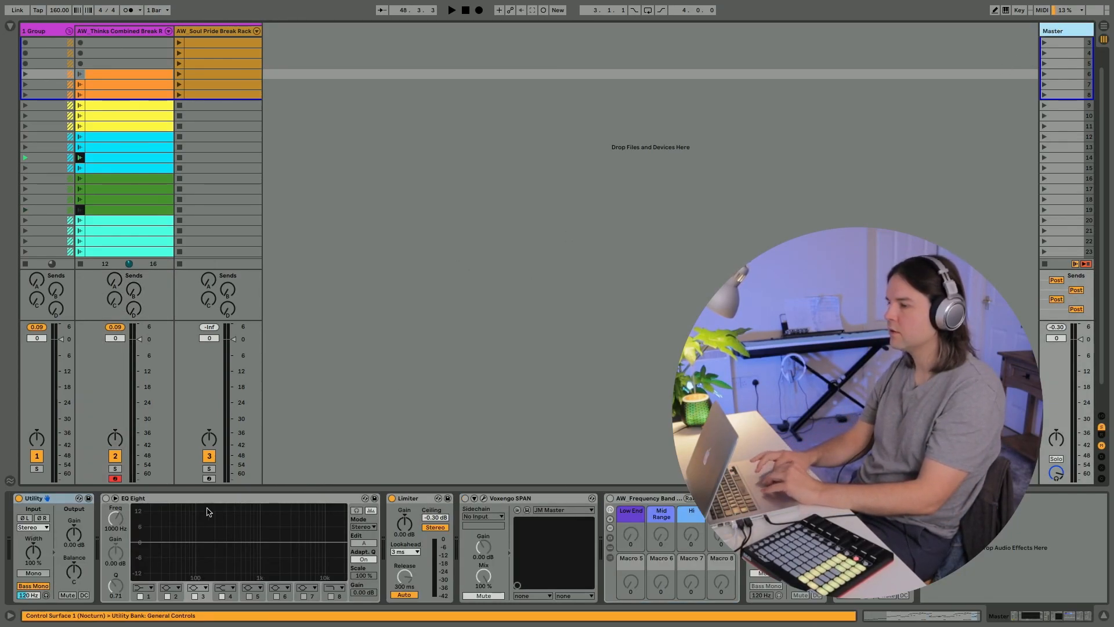
pyautogui.doubleClick(186, 499)
pyautogui.doubleClick(167, 499)
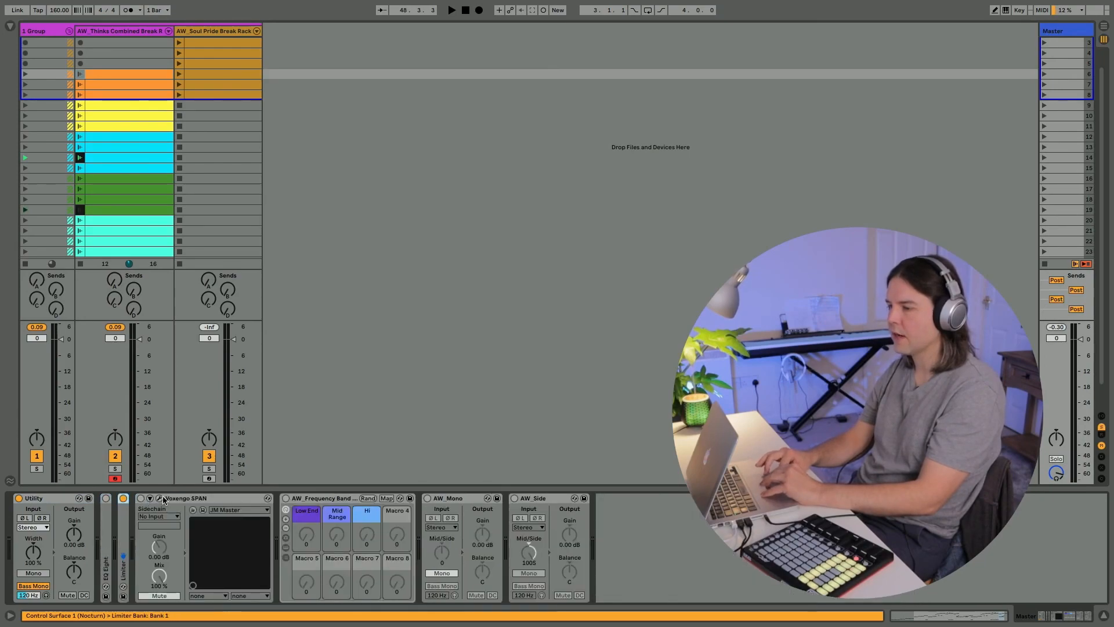
pyautogui.doubleClick(164, 499)
pyautogui.doubleClick(168, 499)
pyautogui.doubleClick(187, 499)
pyautogui.doubleClick(197, 499)
pyautogui.doubleClick(50, 499)
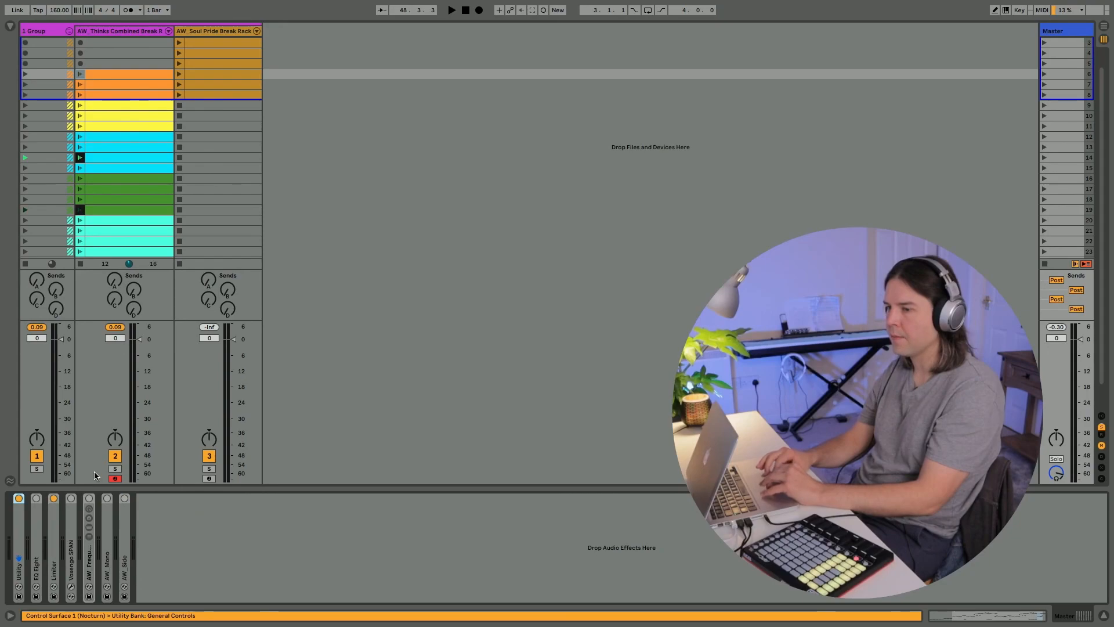